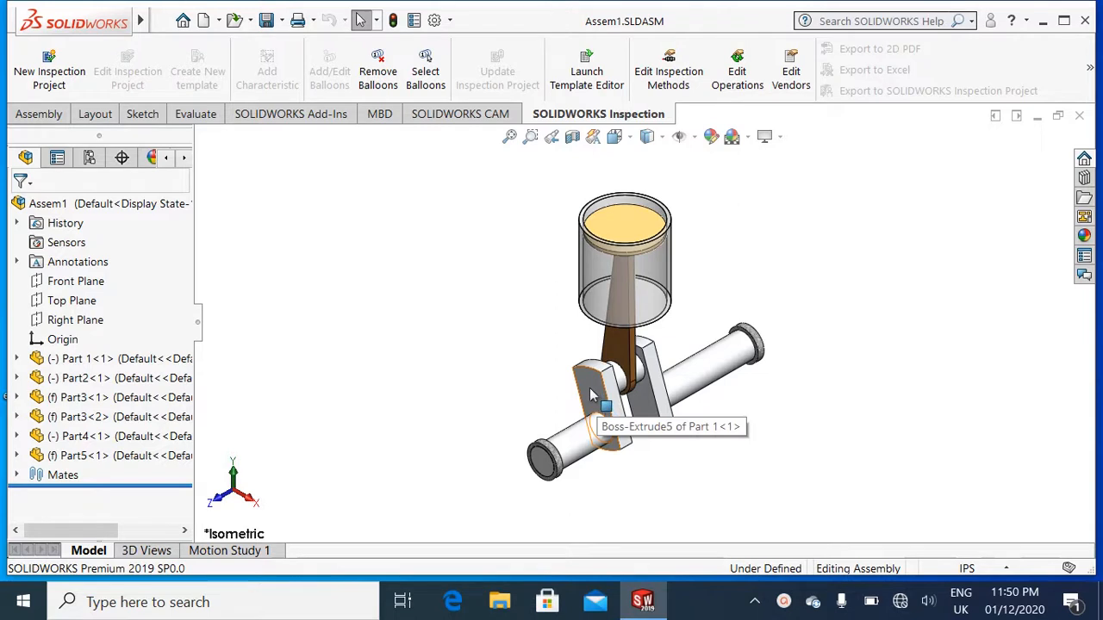
# Rotate the crank web slightly in the assembly to move the connecting rod and piston inside the cylinder.
pyautogui.click(591, 393)
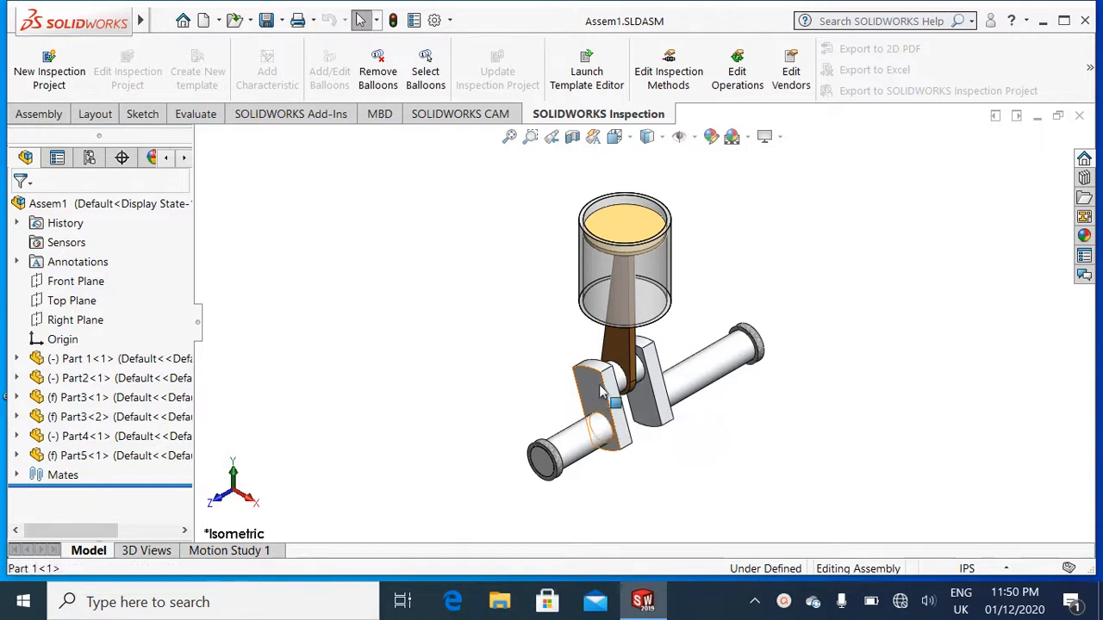
pyautogui.moveTo(651, 398)
pyautogui.mouseDown()
pyautogui.moveTo(662, 435)
pyautogui.moveTo(642, 453)
pyautogui.moveTo(595, 392)
pyautogui.moveTo(601, 367)
pyautogui.moveTo(645, 458)
pyautogui.moveTo(603, 379)
pyautogui.moveTo(632, 399)
pyautogui.moveTo(644, 446)
pyautogui.moveTo(687, 370)
pyautogui.moveTo(635, 370)
pyautogui.moveTo(592, 442)
pyautogui.moveTo(638, 484)
pyautogui.moveTo(594, 371)
pyautogui.moveTo(627, 375)
pyautogui.mouseUp()
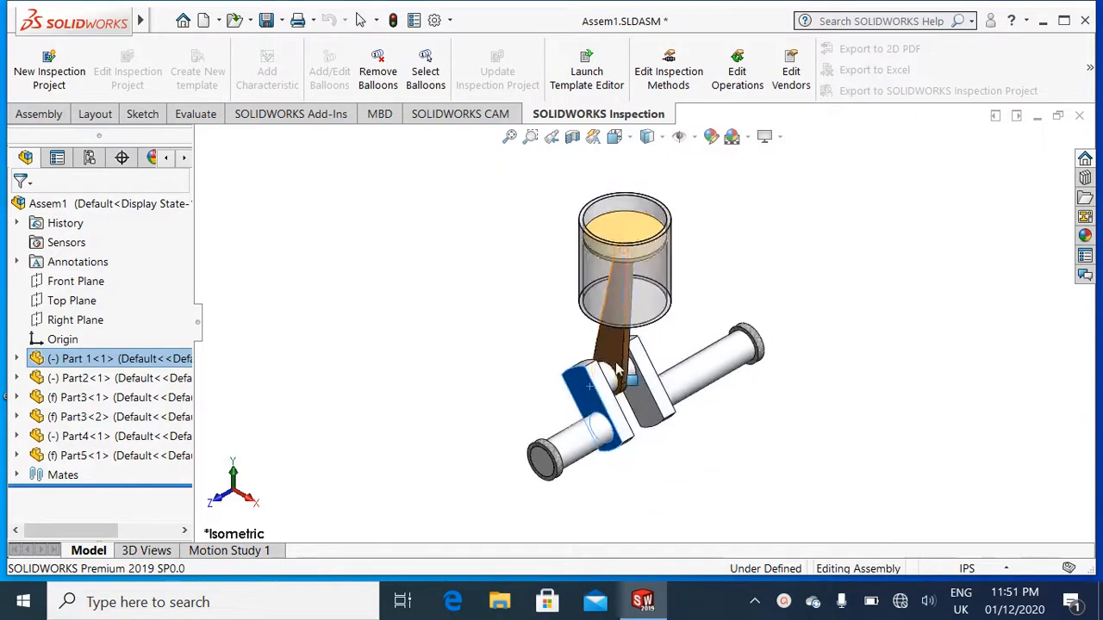
pyautogui.click(702, 414)
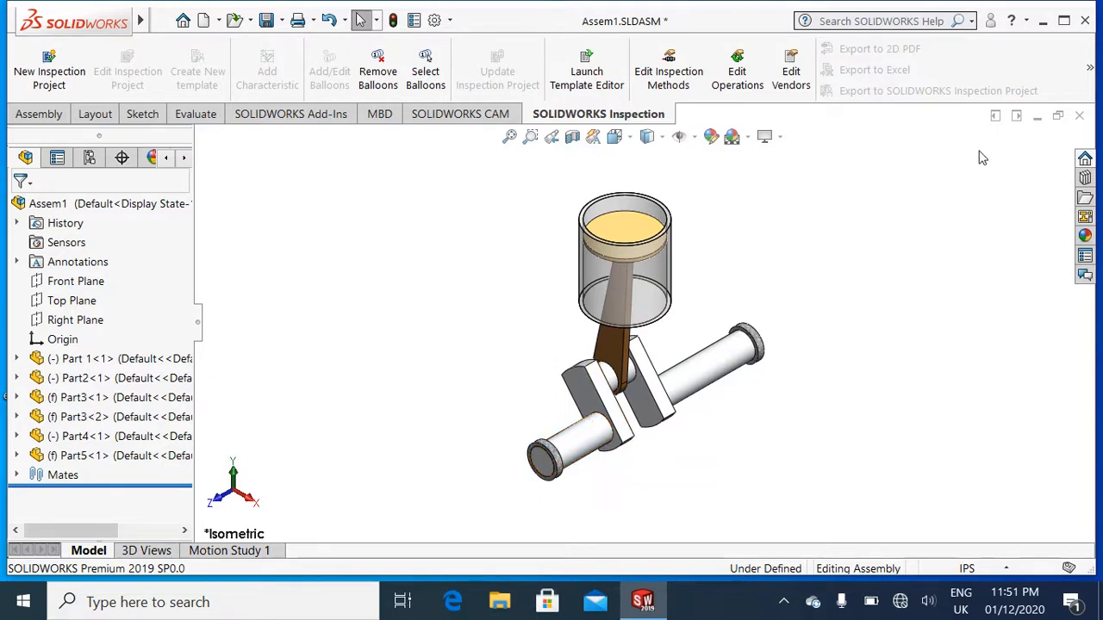
# Close the assembly and save all modified documents.
pyautogui.click(1081, 120)
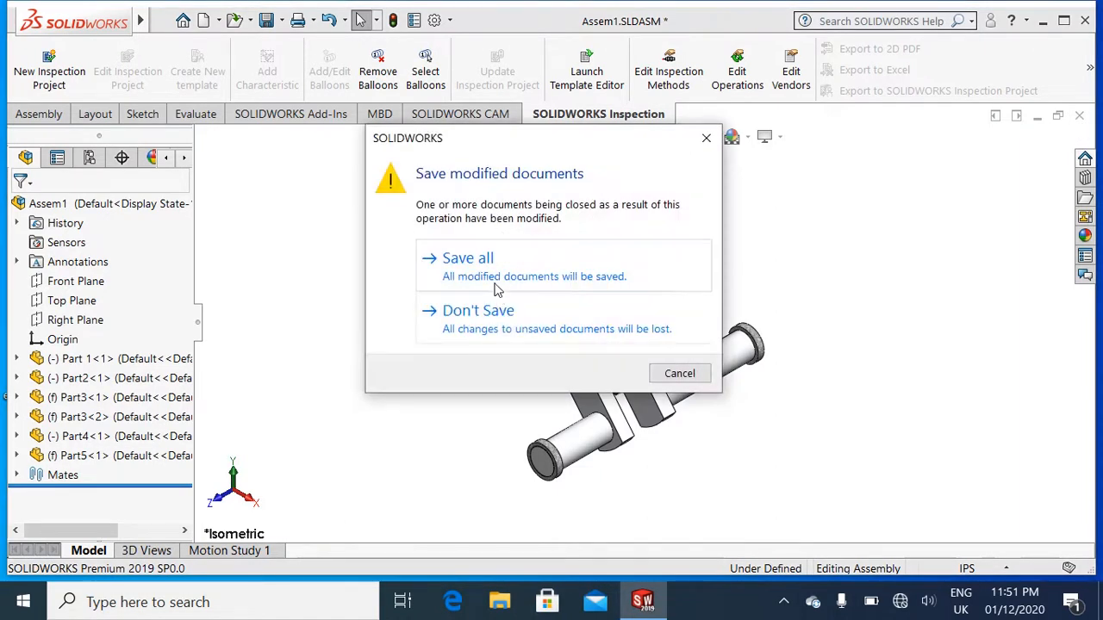
pyautogui.click(499, 287)
pyautogui.click(466, 248)
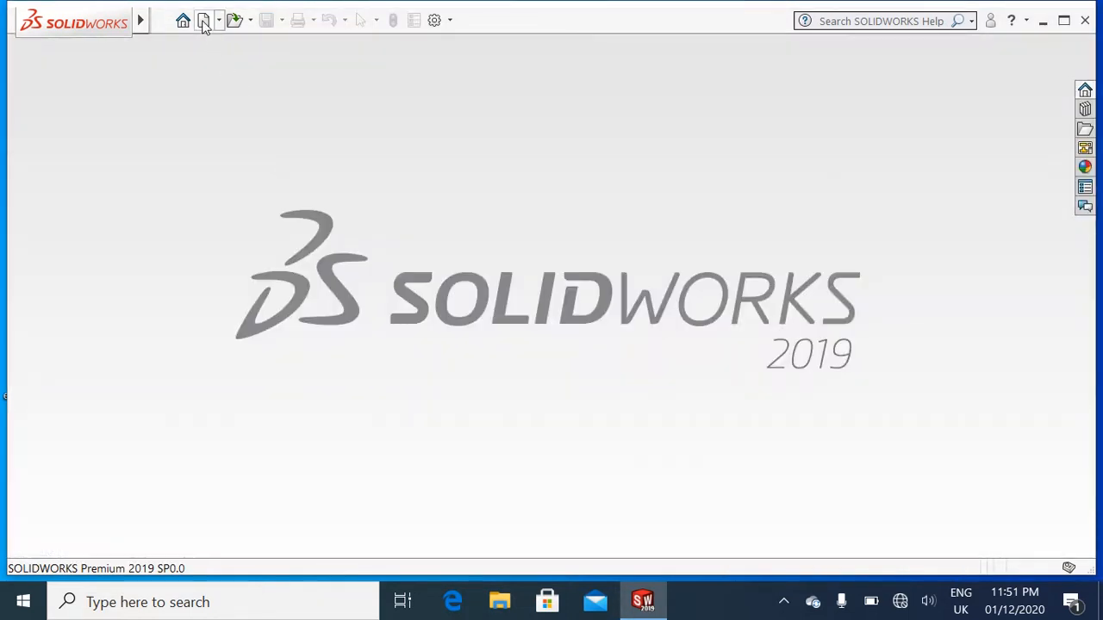
# Create a new part document and start a sketch on the Front Plane.
pyautogui.click(203, 22)
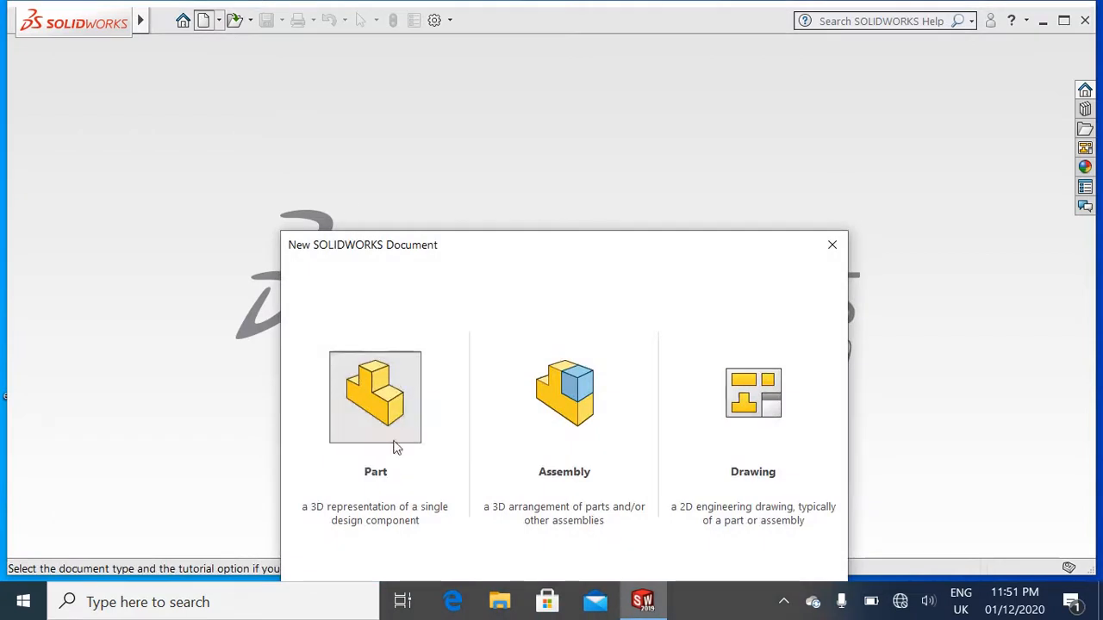
pyautogui.doubleClick(391, 422)
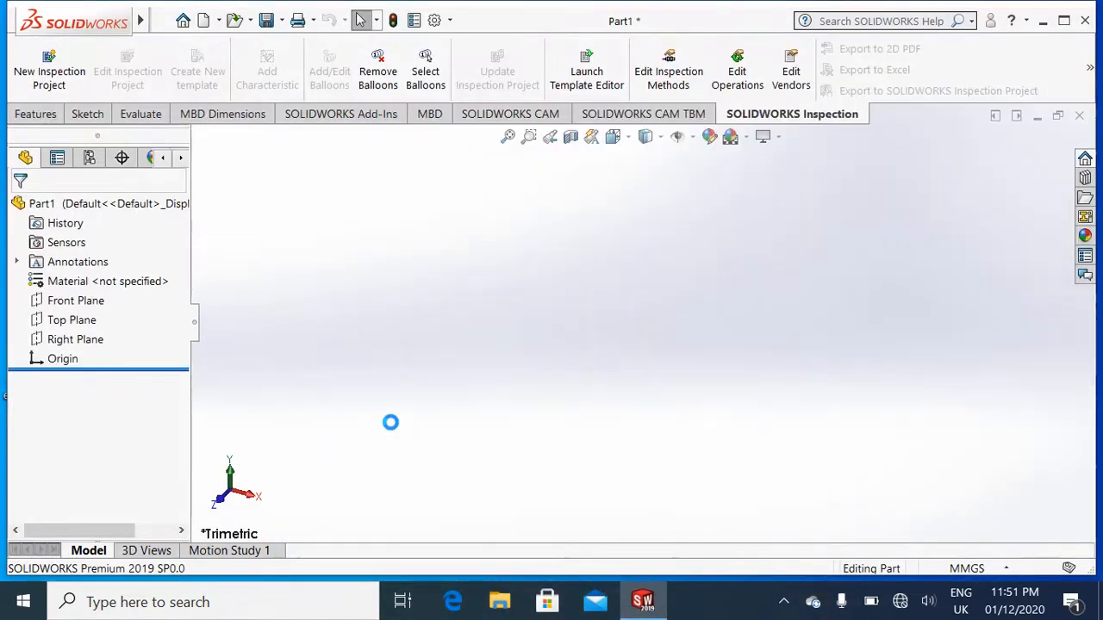
pyautogui.rightClick(77, 303)
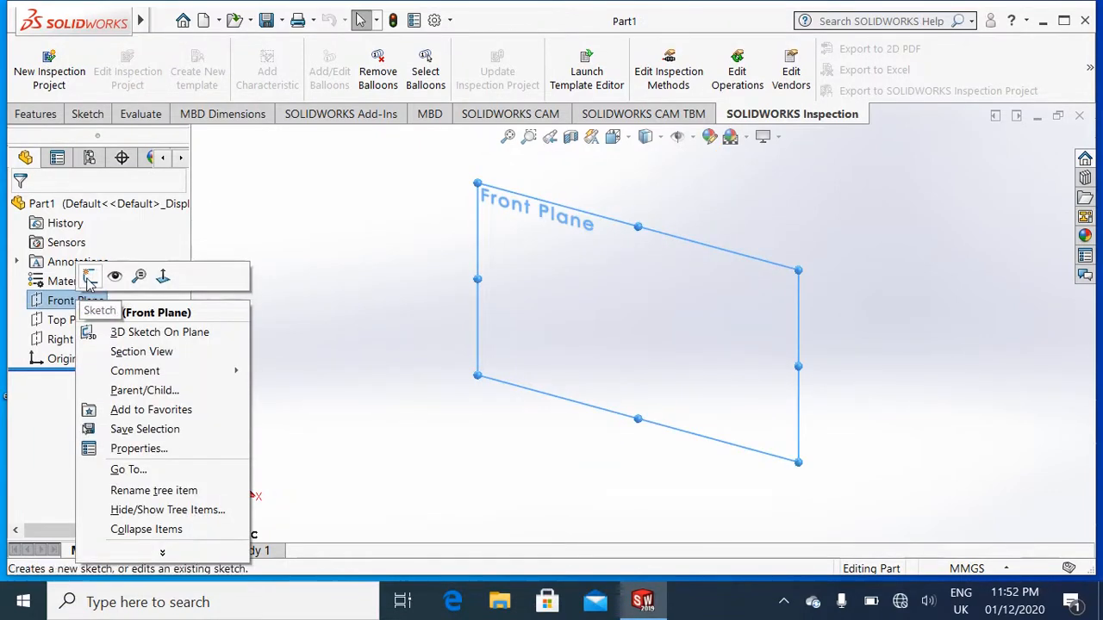
pyautogui.click(89, 277)
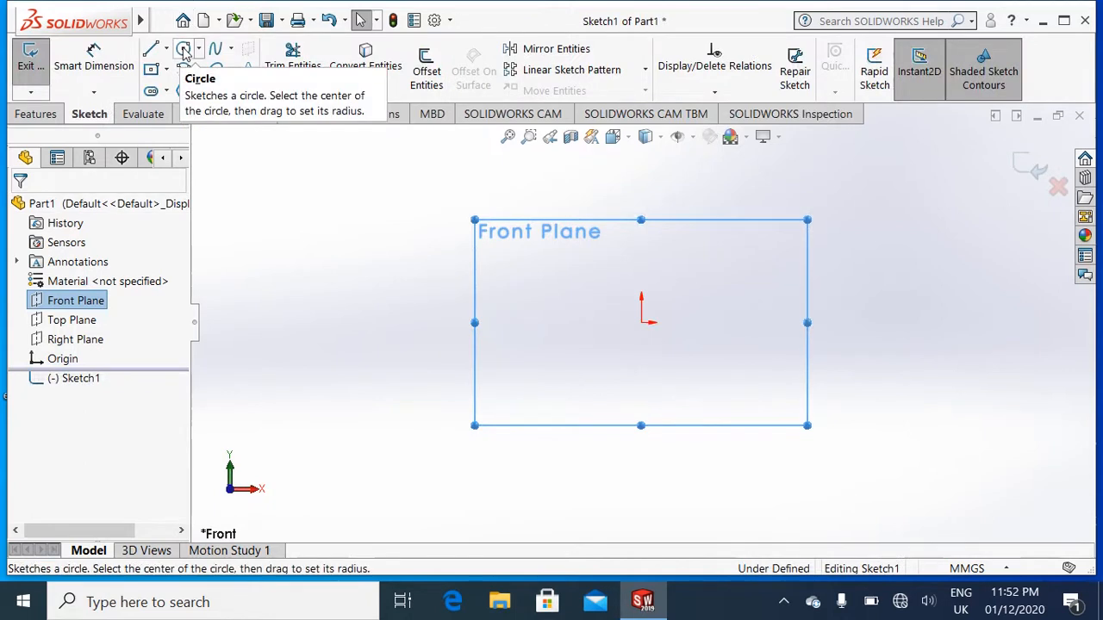
# Sketch a circle with a radius of about 47 mm centred on the origin.
pyautogui.click(184, 50)
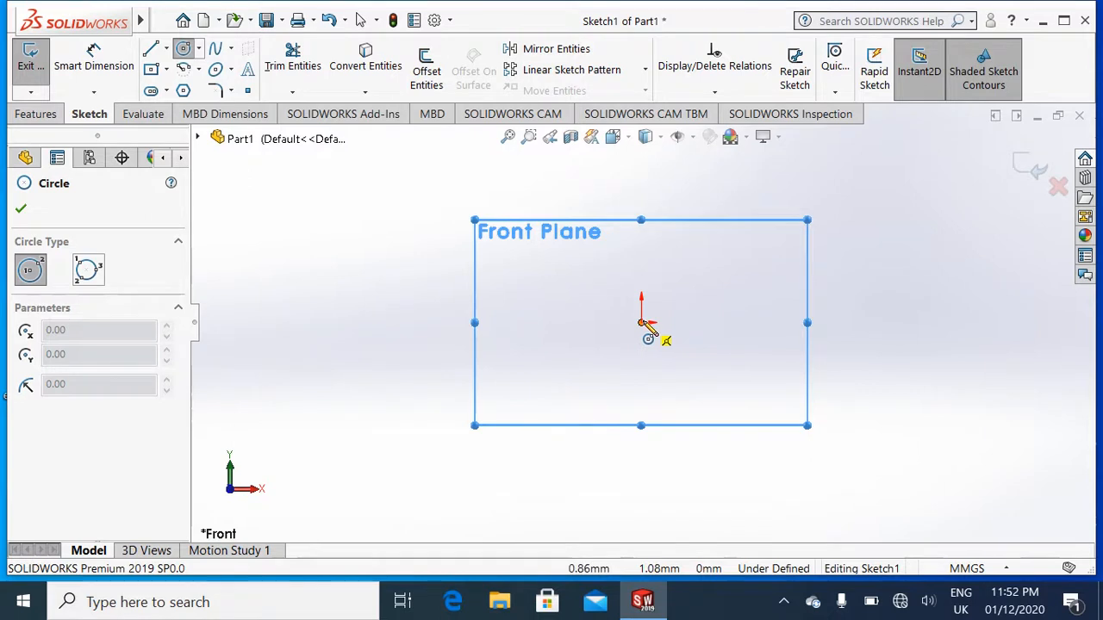
pyautogui.click(642, 322)
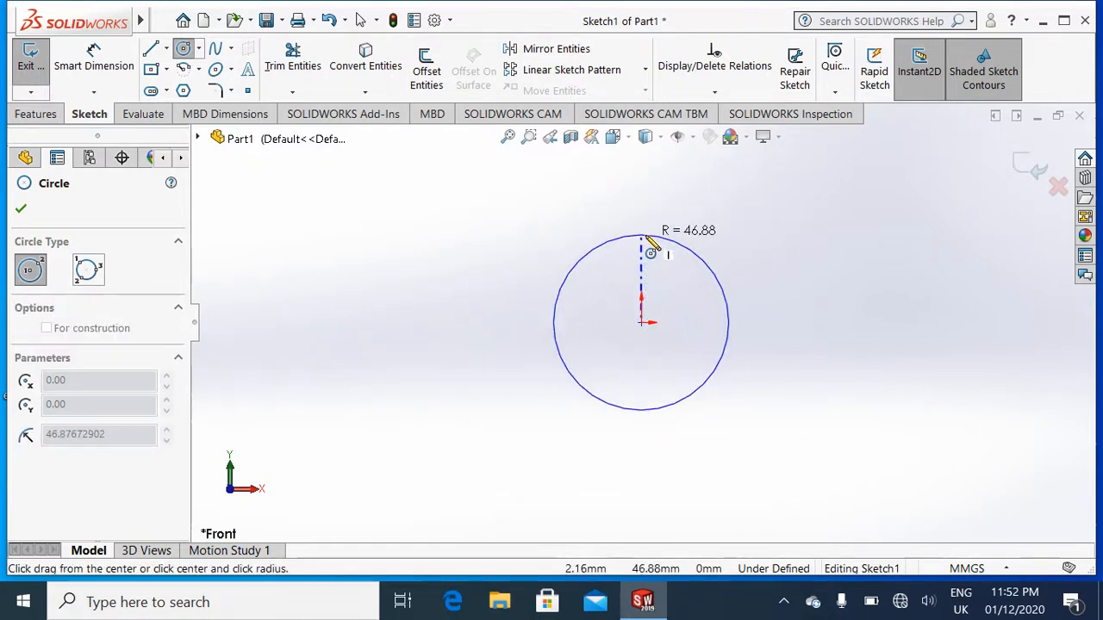
pyautogui.click(644, 236)
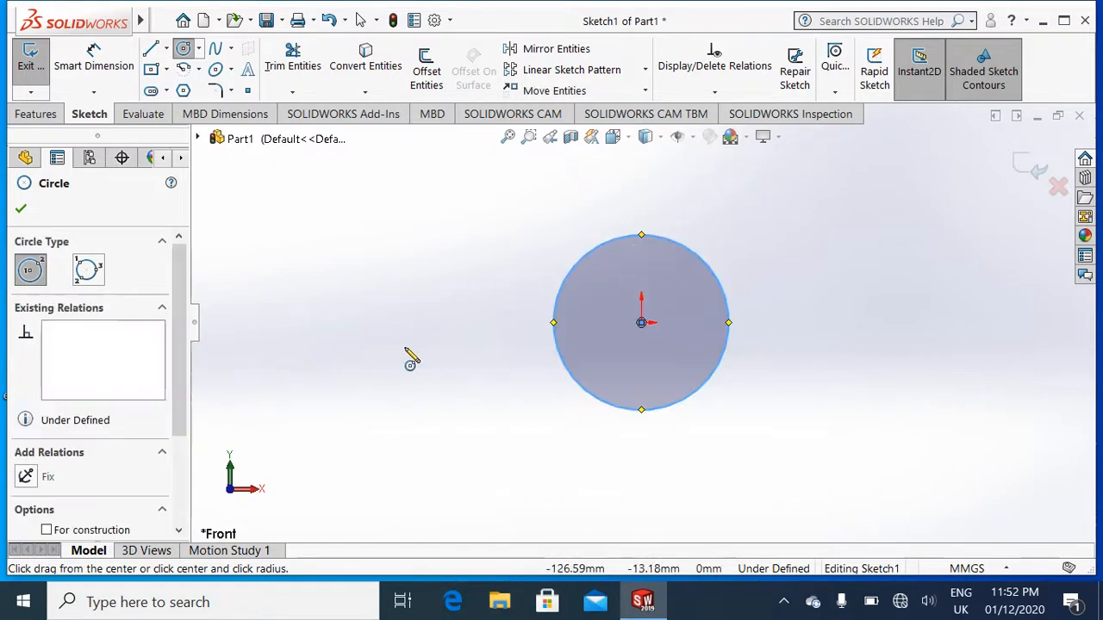
pyautogui.click(21, 209)
# Dimension the circle's diameter as 100 mm and exit the sketch.
pyautogui.click(70, 95)
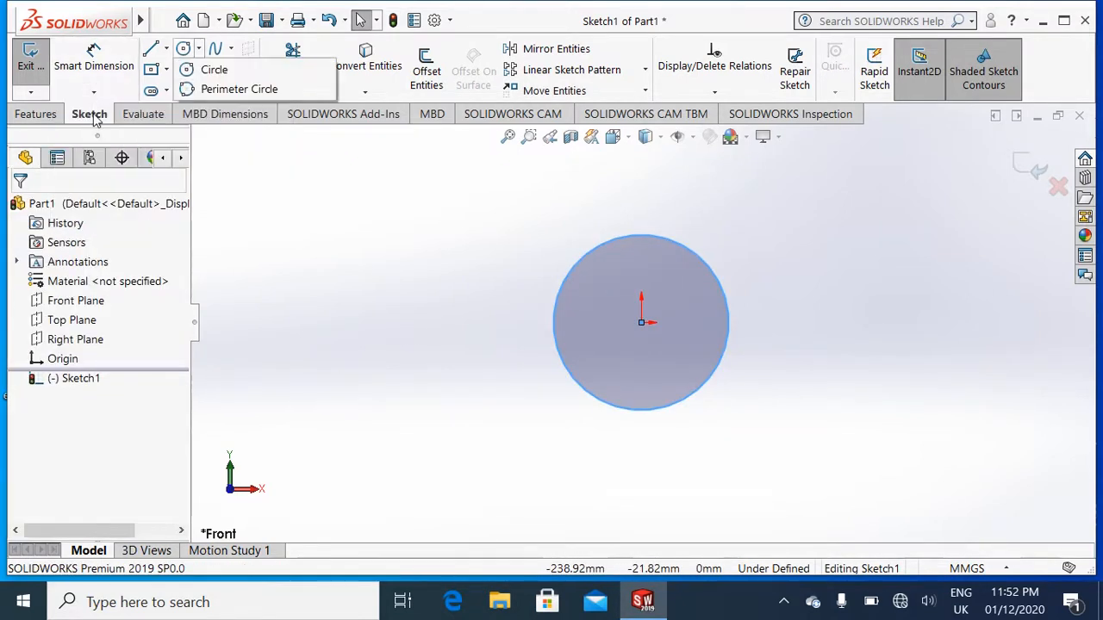
pyautogui.click(96, 55)
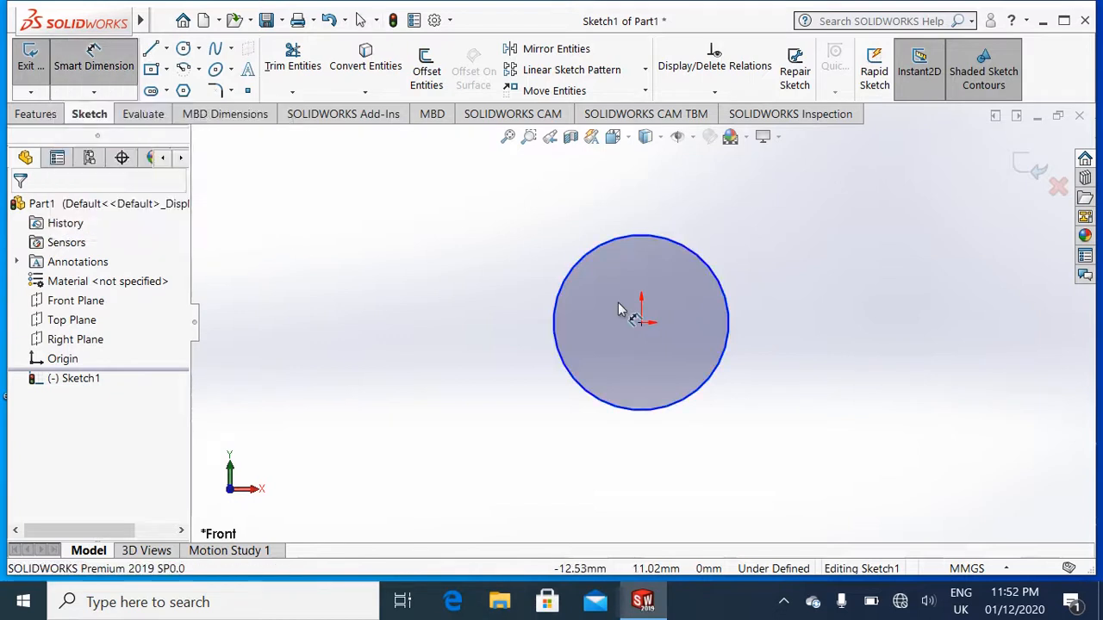
pyautogui.click(727, 353)
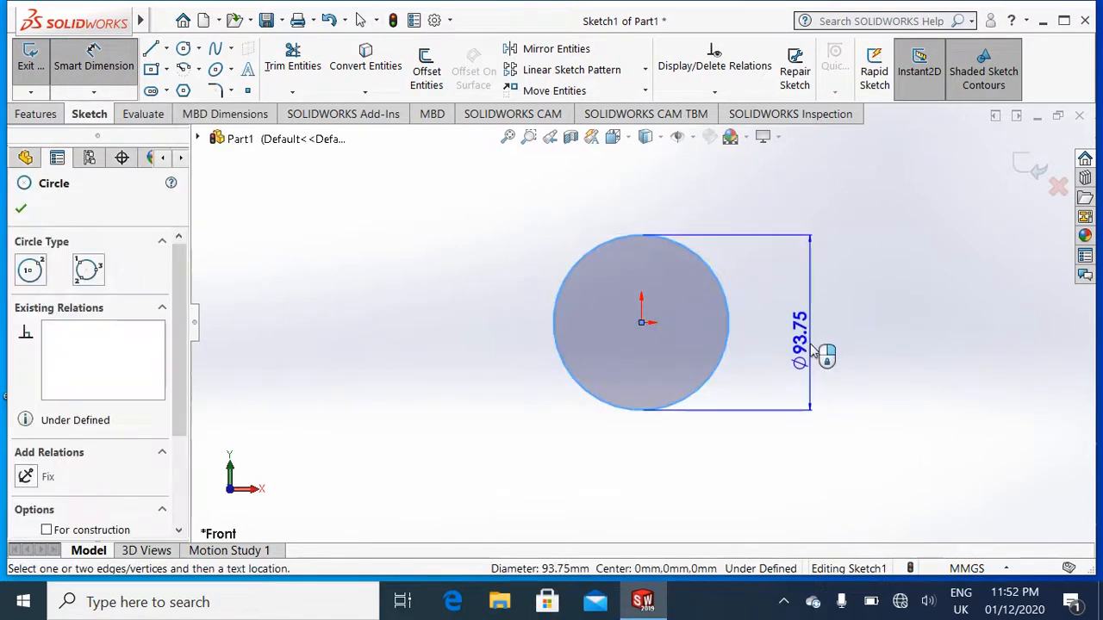
pyautogui.click(815, 353)
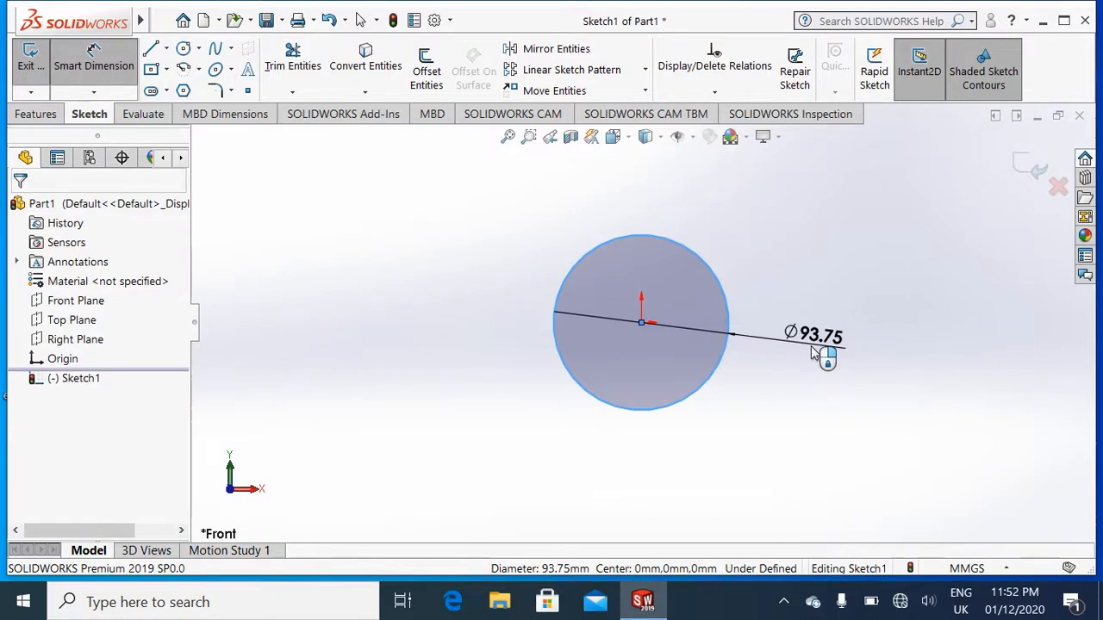
pyautogui.doubleClick(811, 346)
pyautogui.write('100')
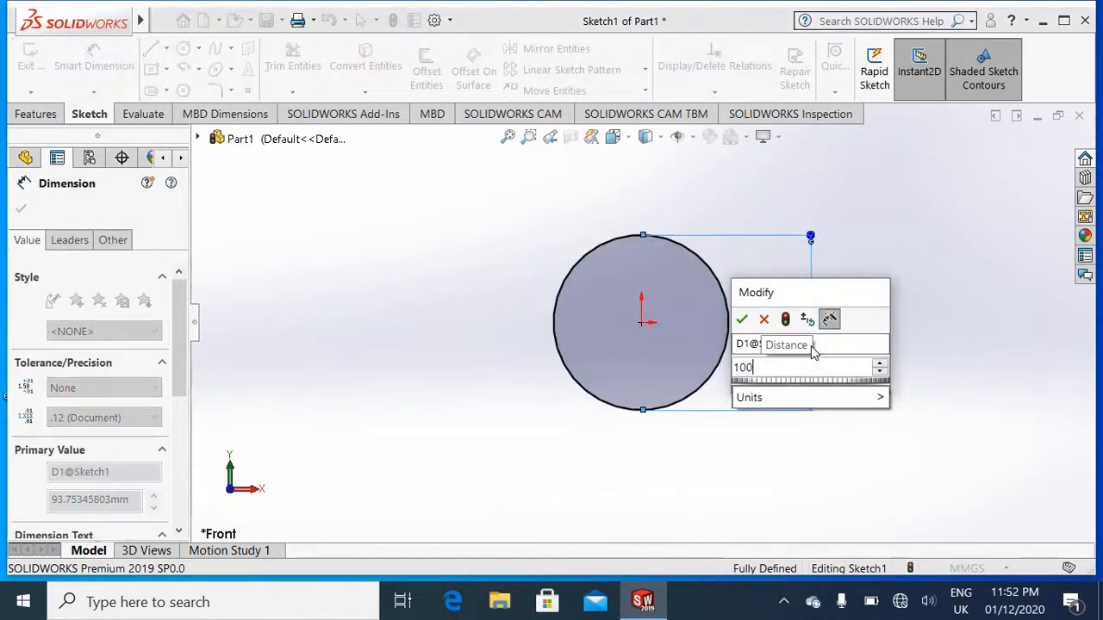
pyautogui.click(741, 320)
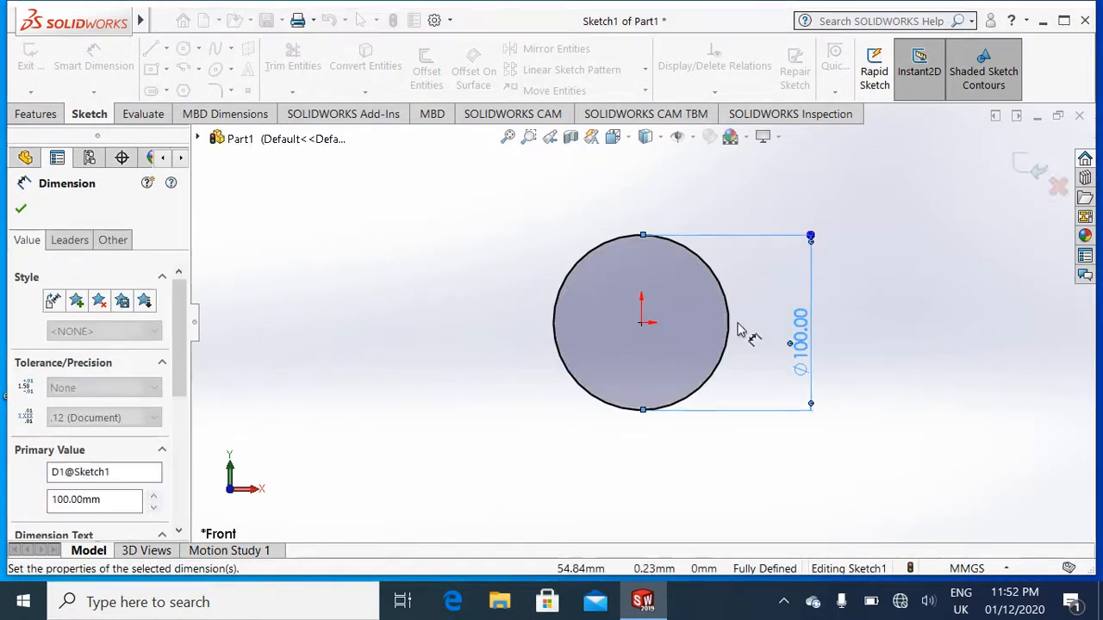
pyautogui.click(22, 208)
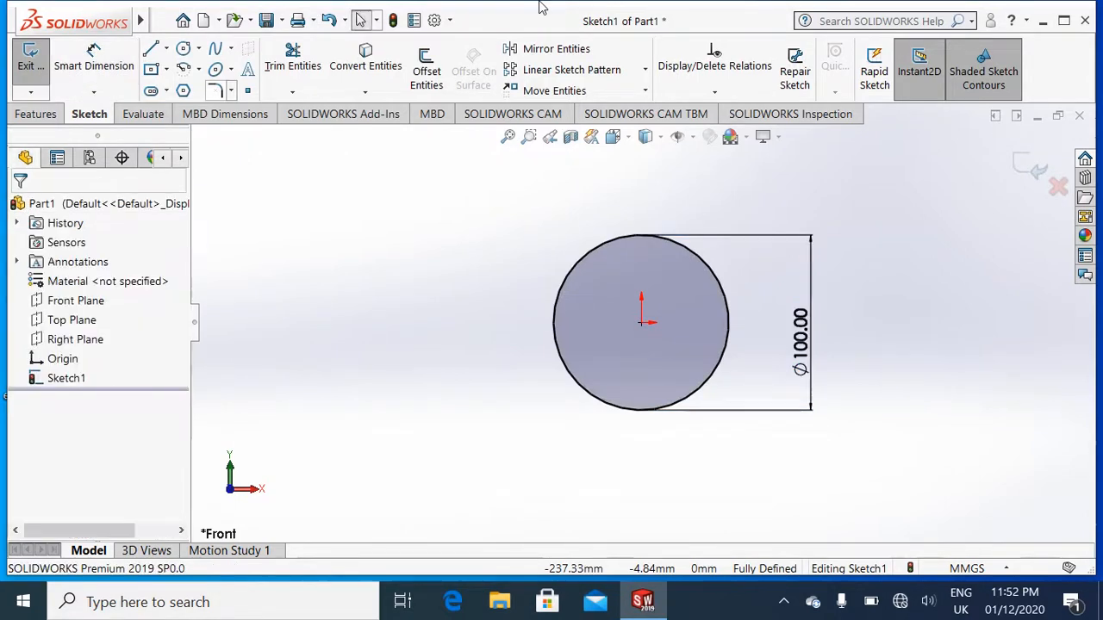
pyautogui.click(1041, 166)
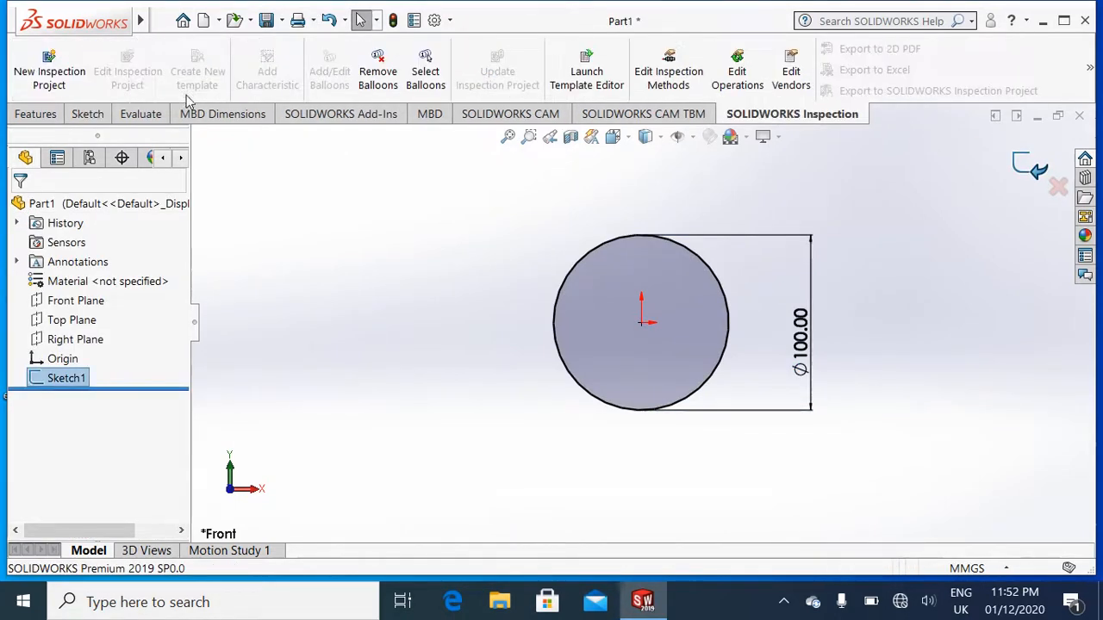
# Extrude the circle as a Blind boss to a depth of 200 mm from the sketch plane.
pyautogui.click(32, 110)
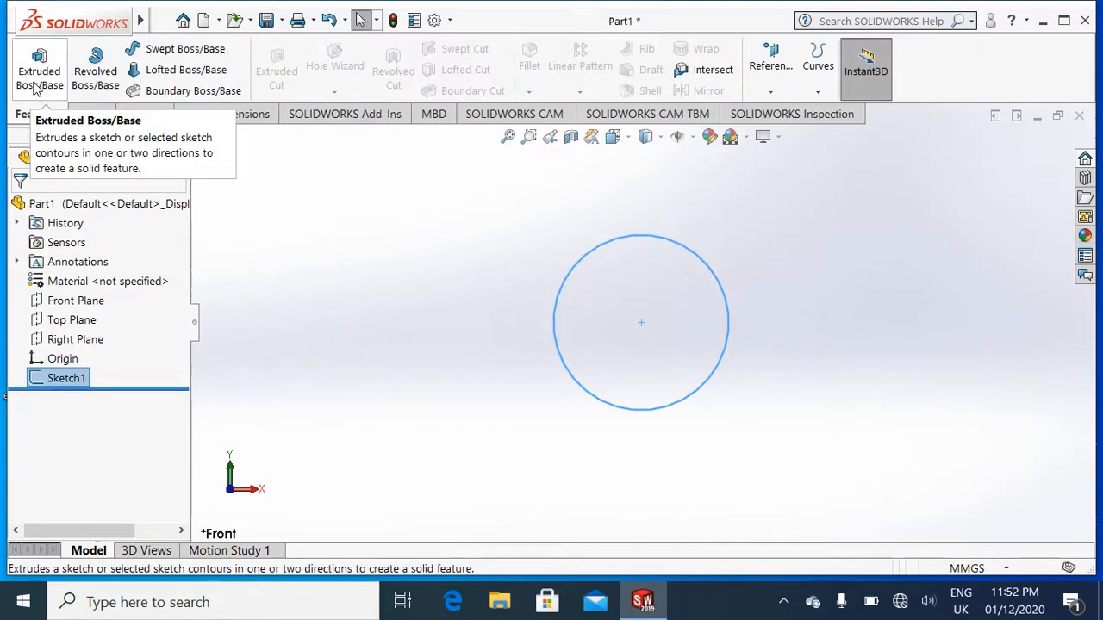
pyautogui.click(34, 89)
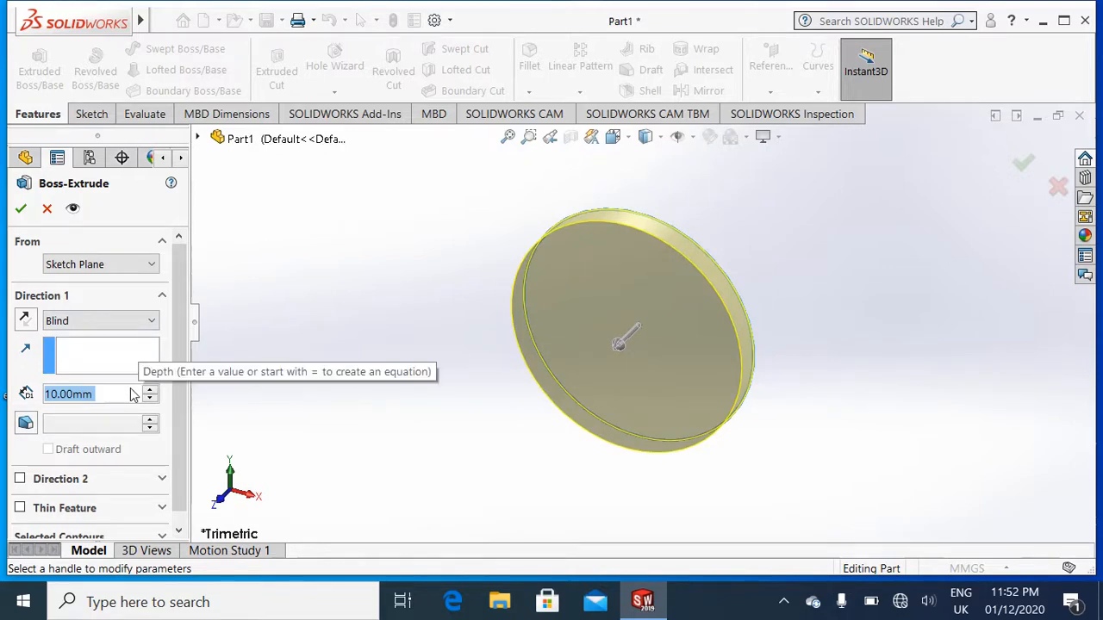
pyautogui.write('50')
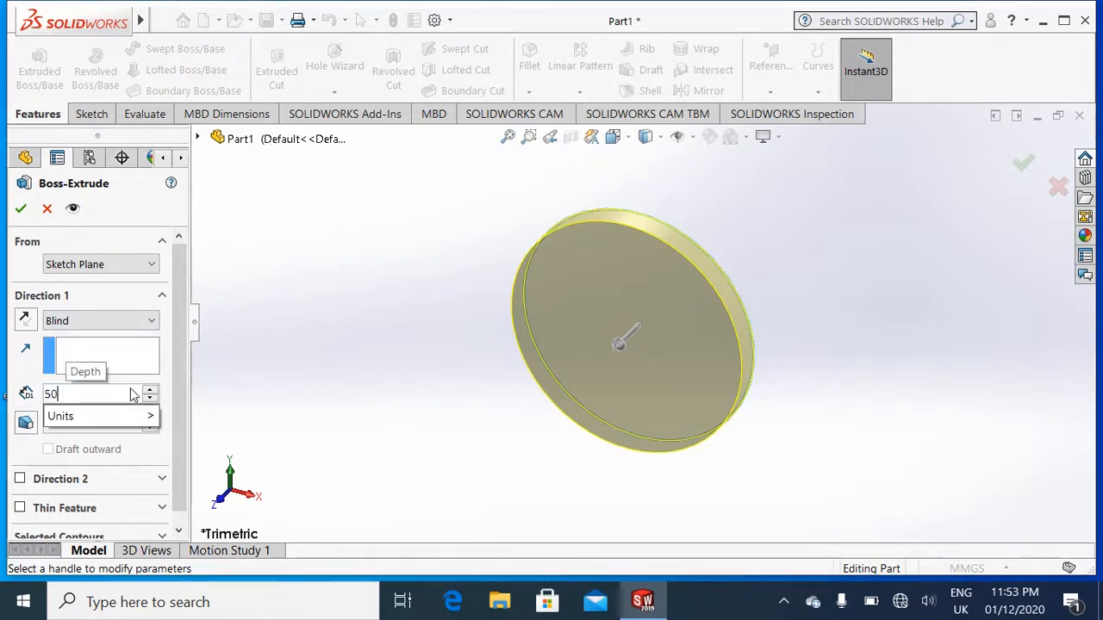
pyautogui.press('Return')
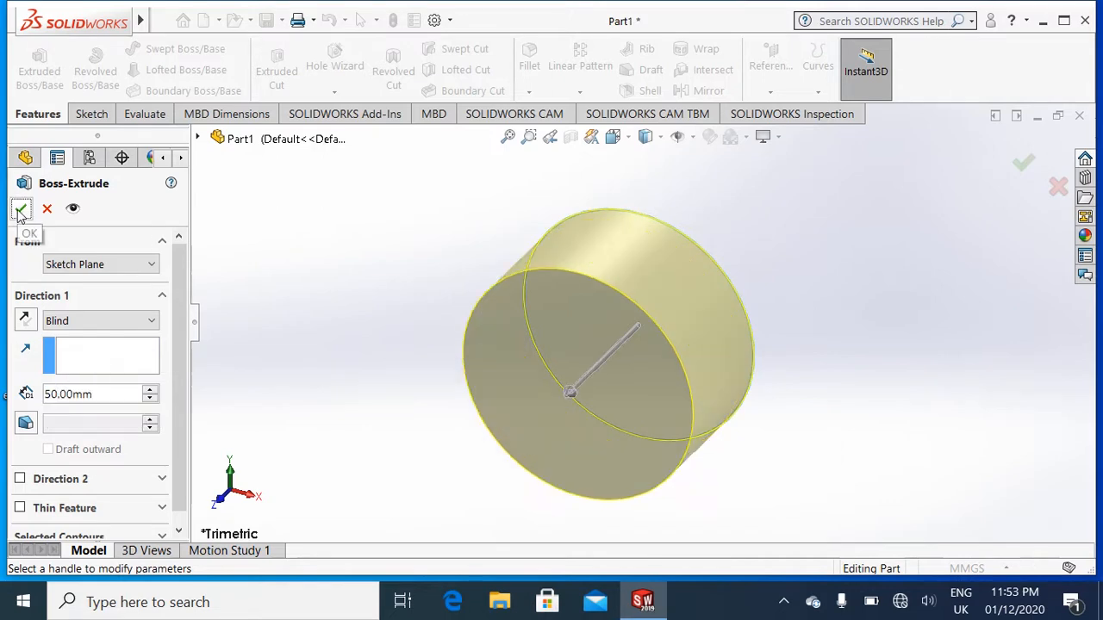
pyautogui.moveTo(99, 395); pyautogui.dragTo(5, 394)
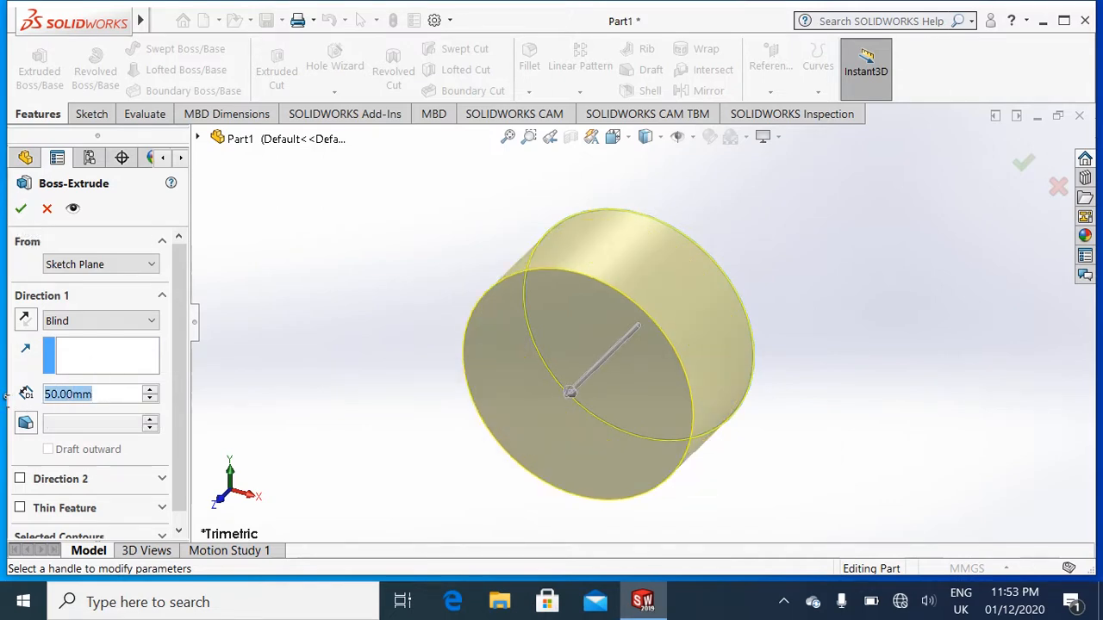
pyautogui.write('200')
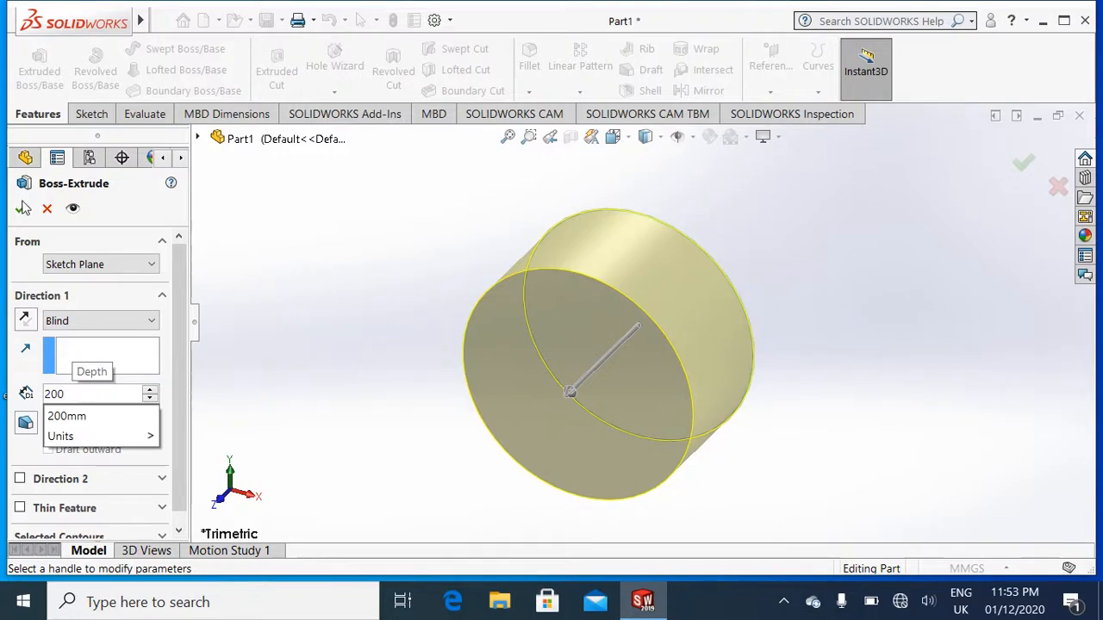
pyautogui.press('Return')
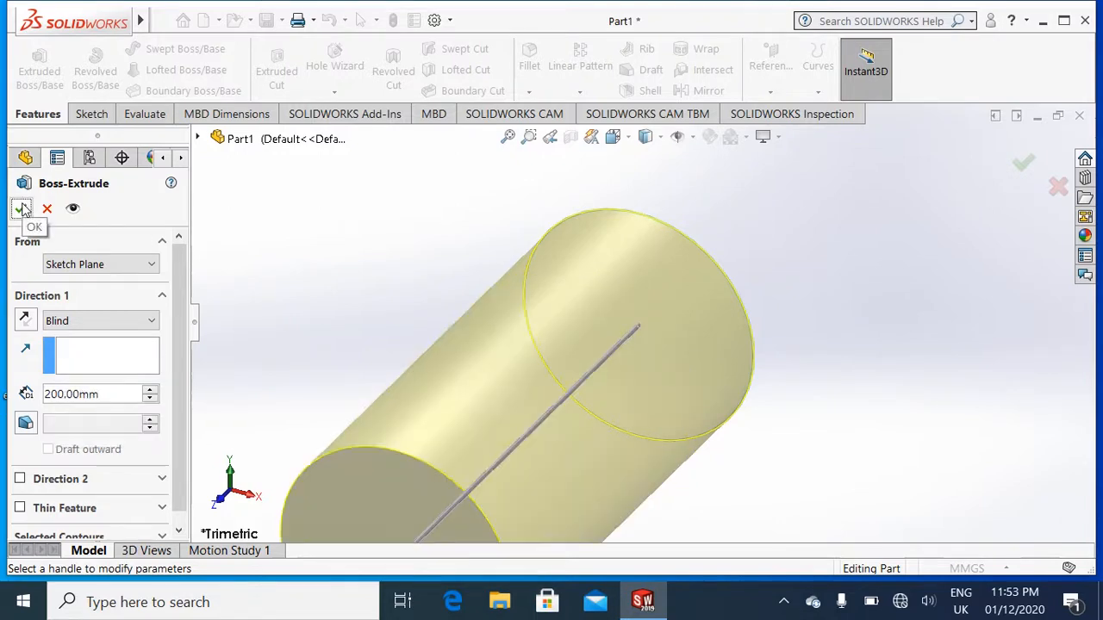
pyautogui.click(22, 210)
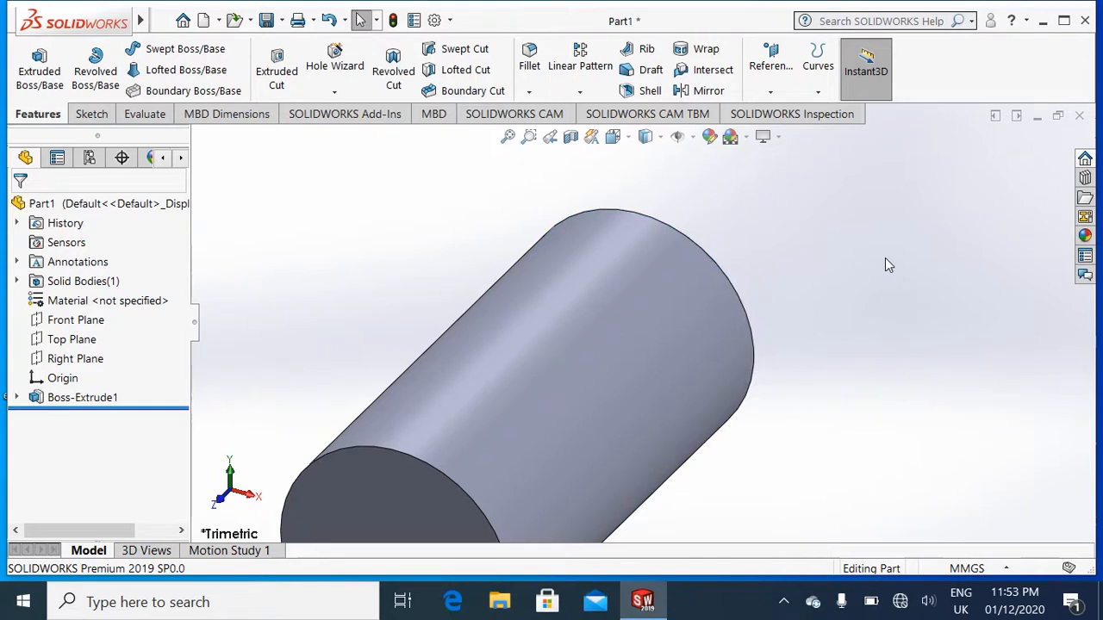
pyautogui.hotkey('ctrl', '1')
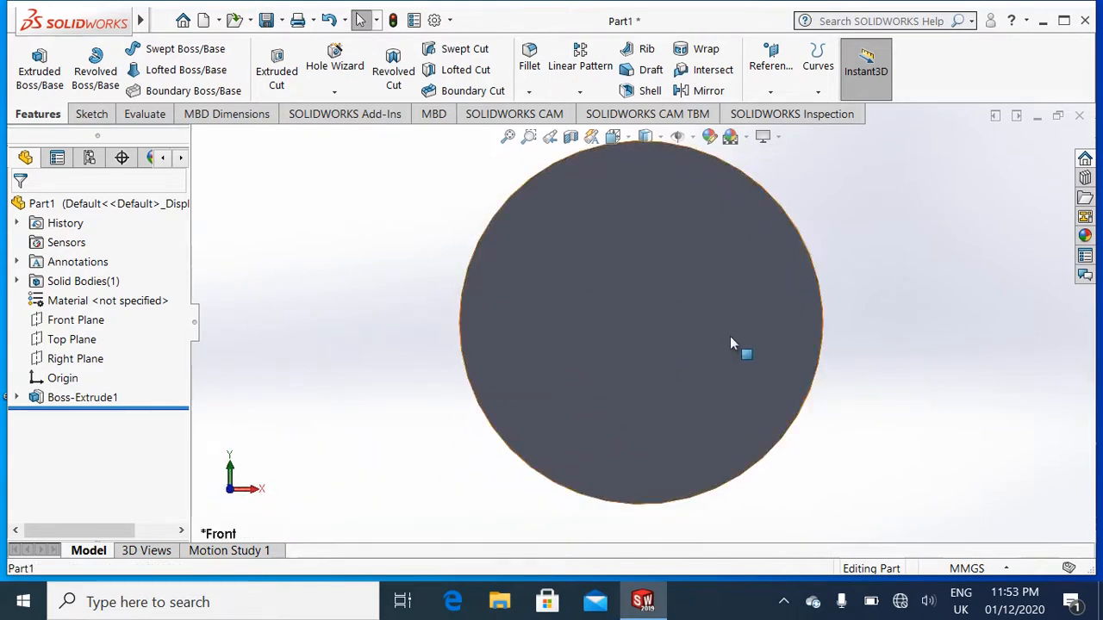
pyautogui.doubleClick(731, 343)
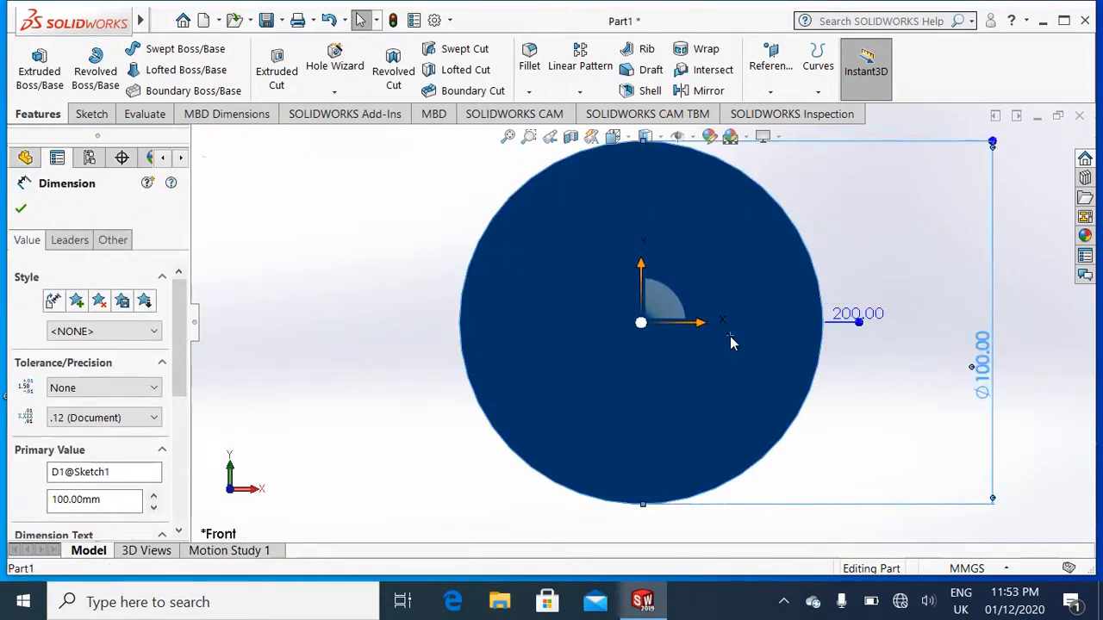
pyautogui.rightClick(730, 336)
pyautogui.click(566, 283)
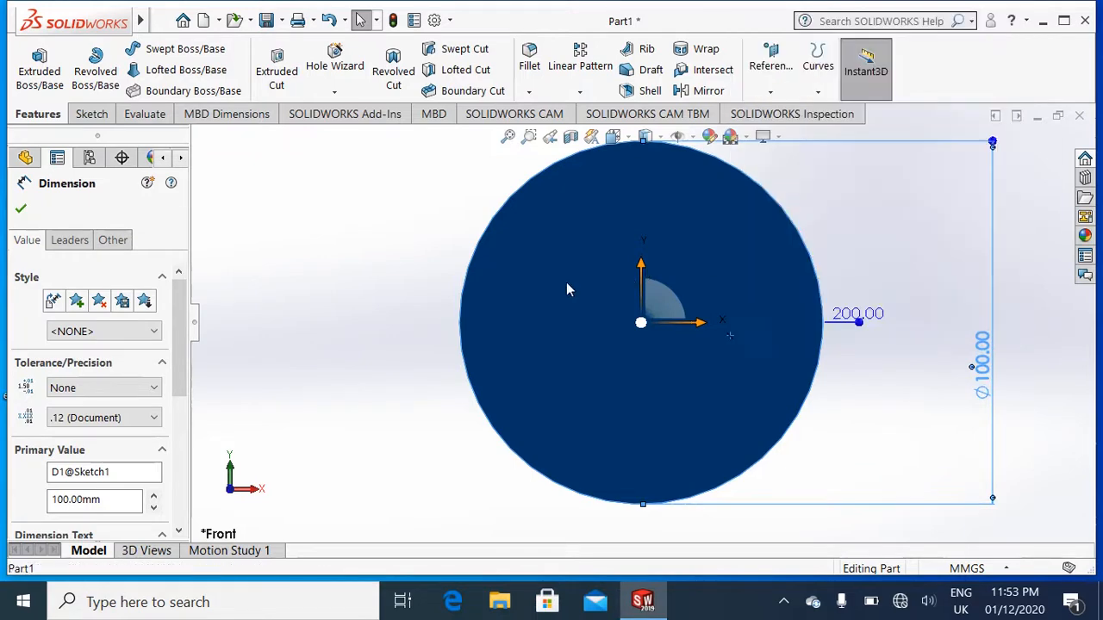
pyautogui.rightClick(566, 282)
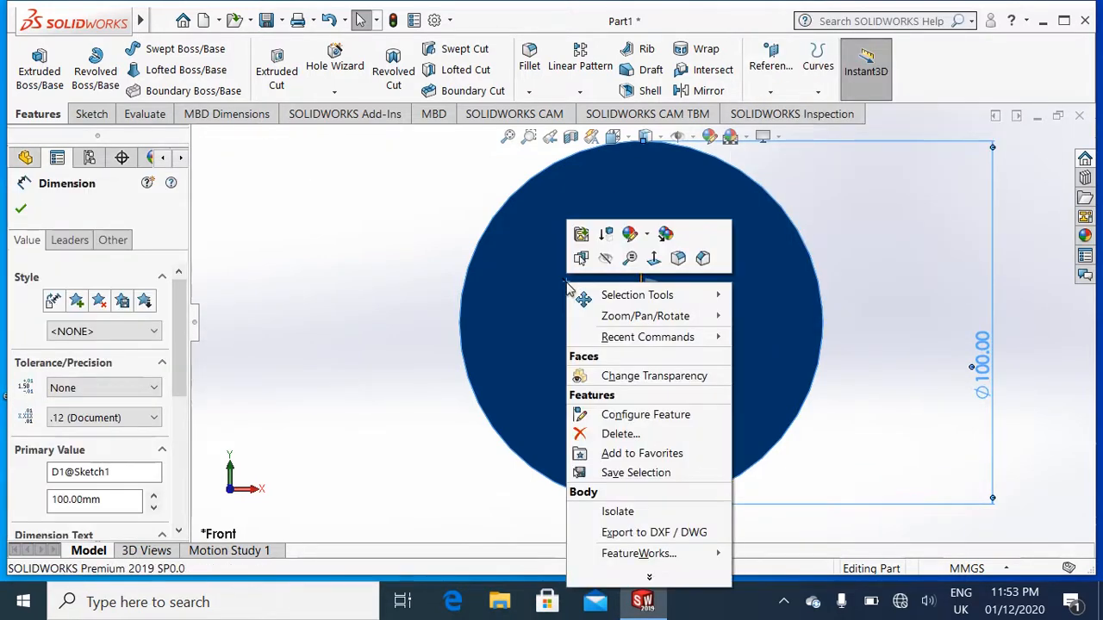
pyautogui.click(280, 295)
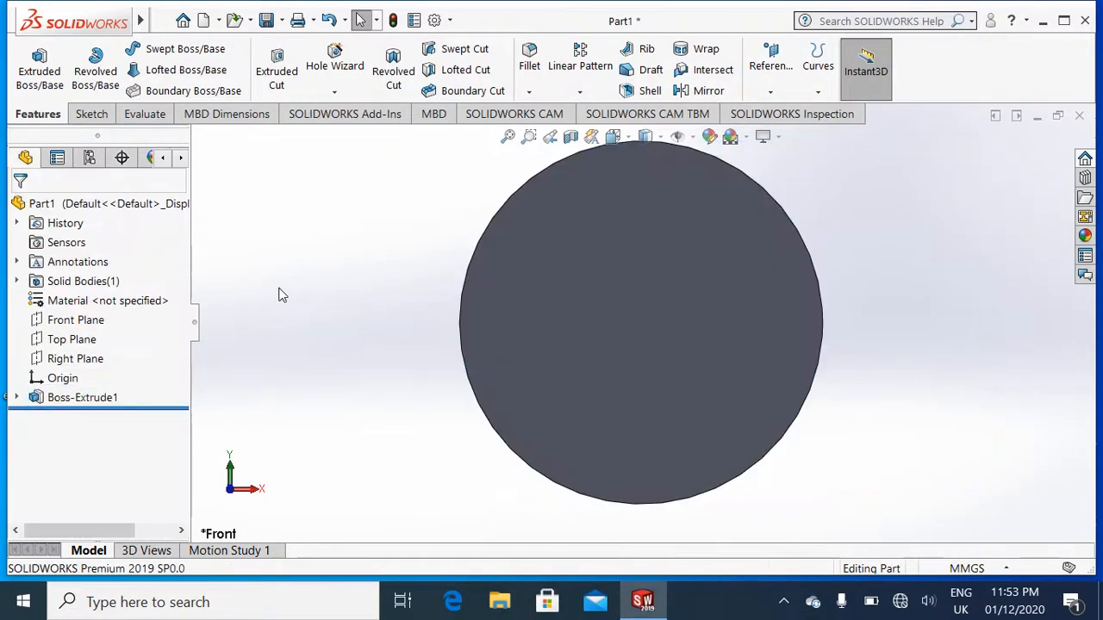
# Start a sketch on the shaft's circular front face and draw a vertical centreline through the origin, extending beyond the circle at both ends.
pyautogui.rightClick(705, 385)
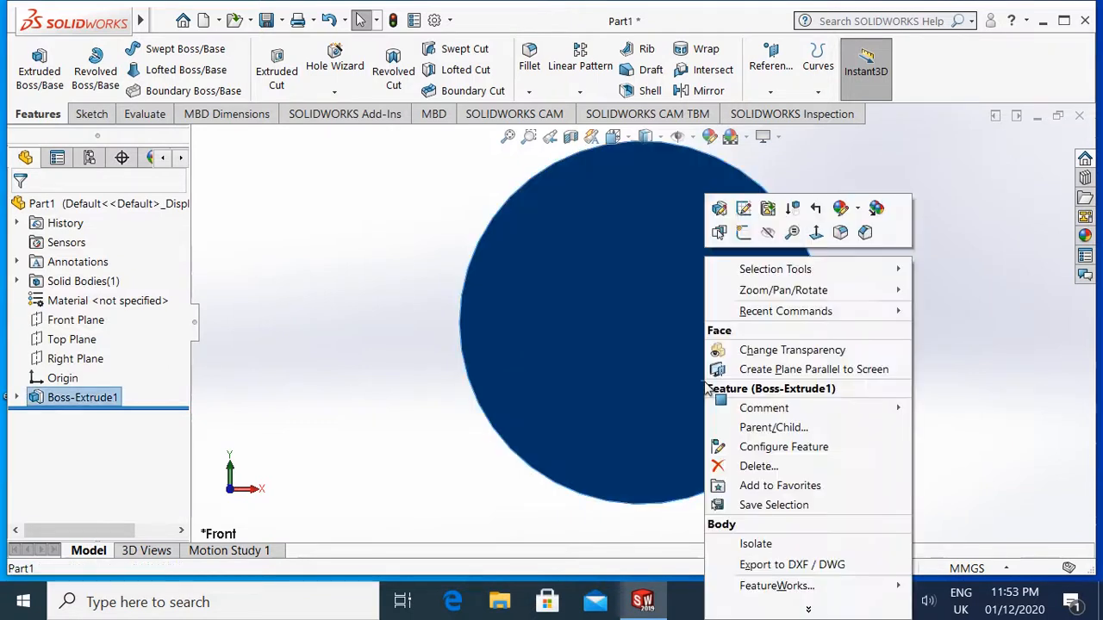
pyautogui.click(742, 233)
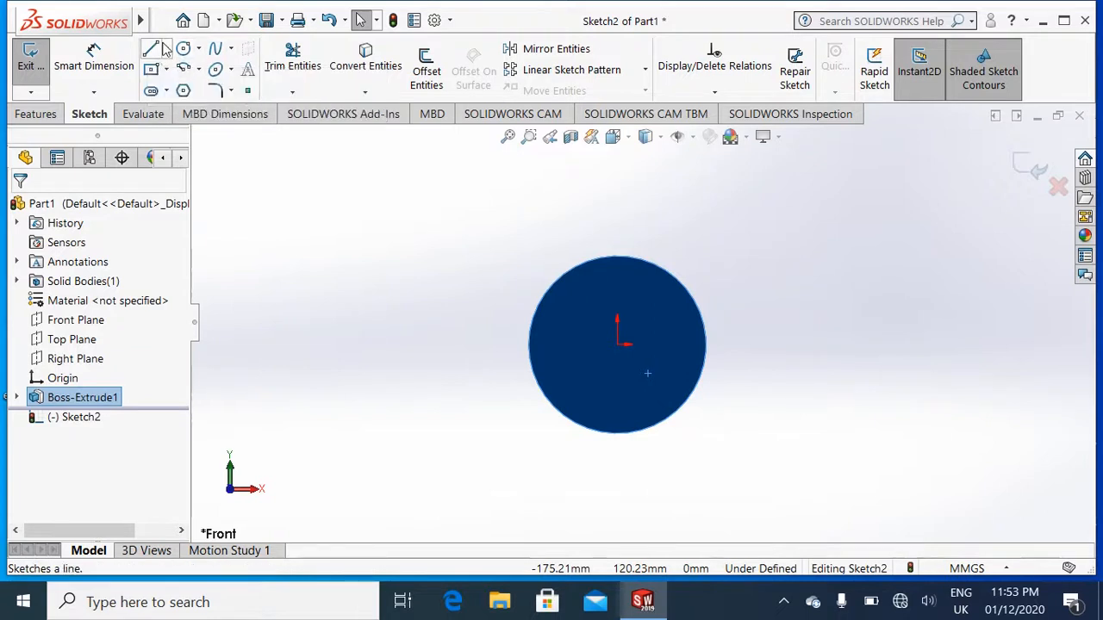
pyautogui.click(166, 49)
pyautogui.click(192, 89)
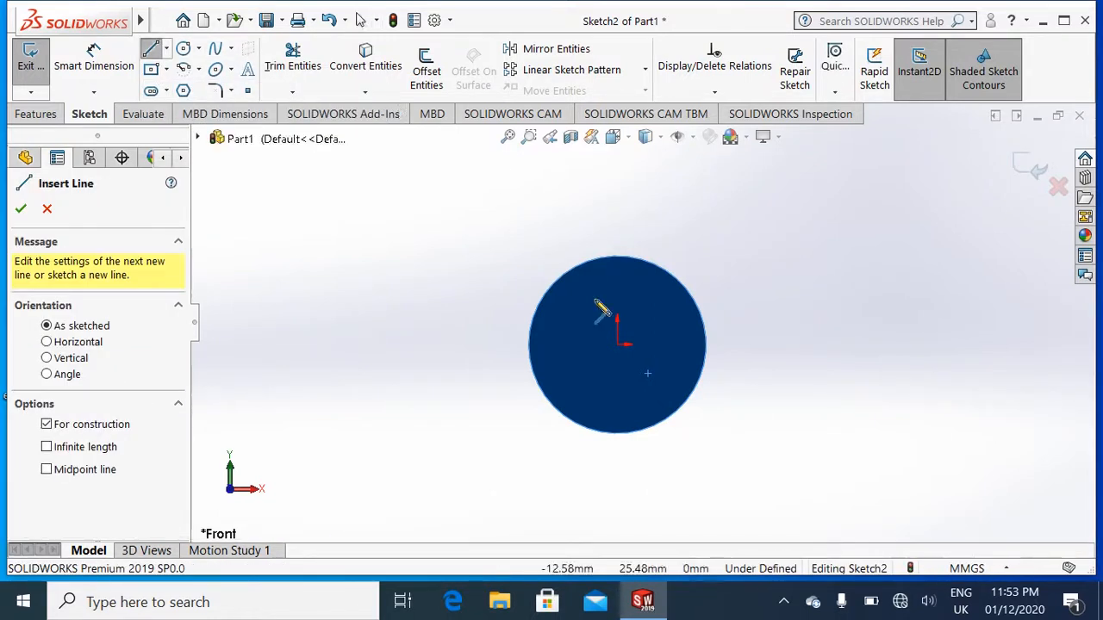
pyautogui.click(617, 459)
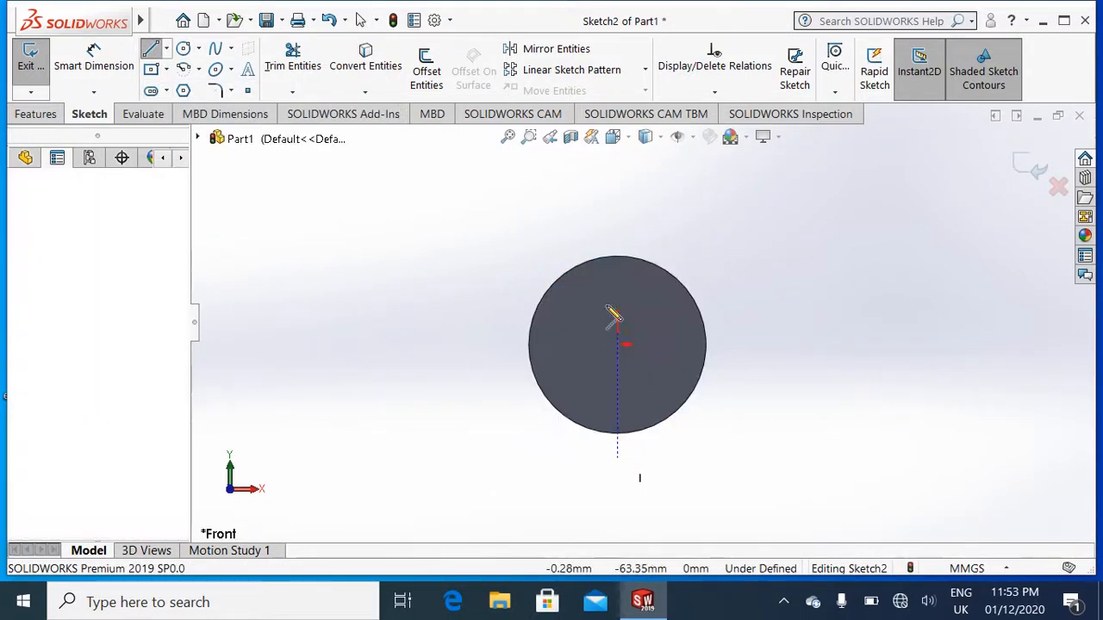
pyautogui.click(617, 218)
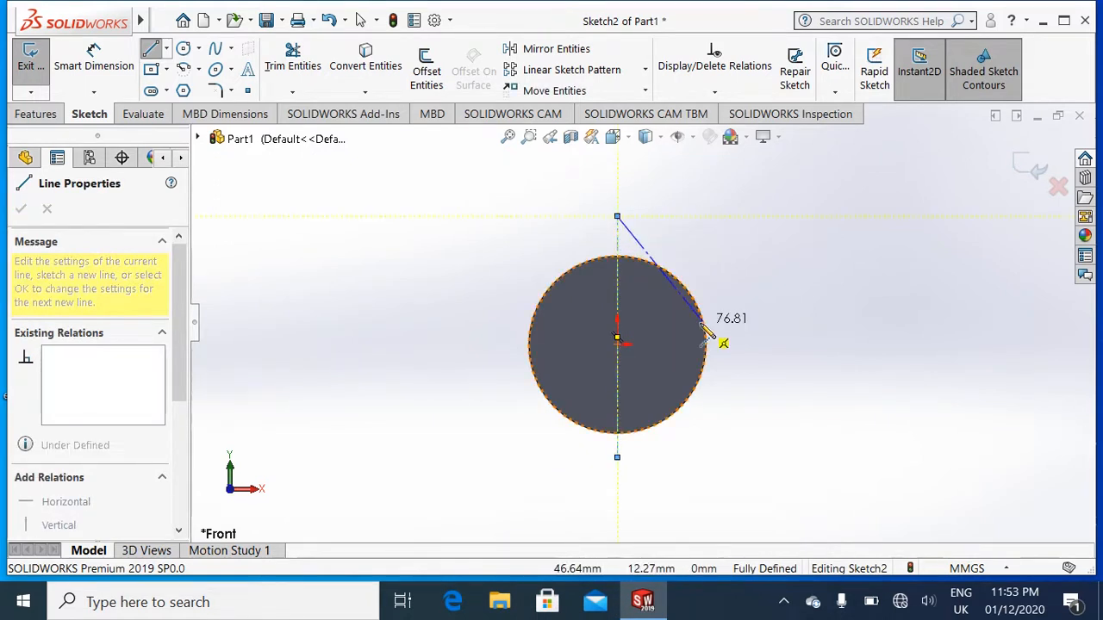
pyautogui.press('Escape')
pyautogui.press('Escape')
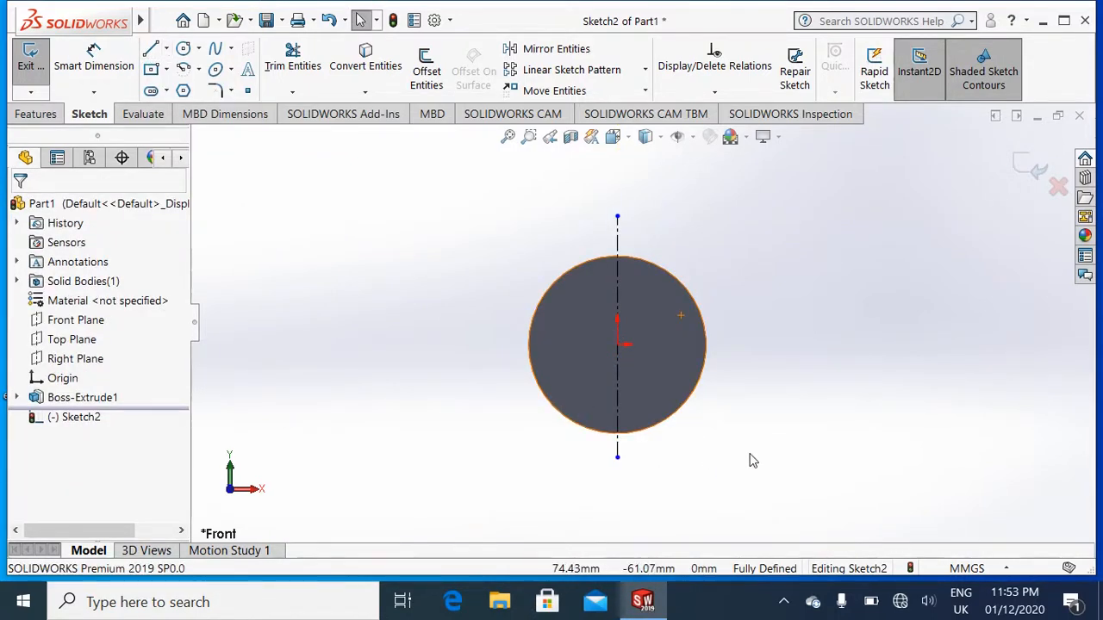
# Sketch a vertical line about 183 mm long to the right of the circle, starting slightly below the centreline's lower end.
pyautogui.click(151, 50)
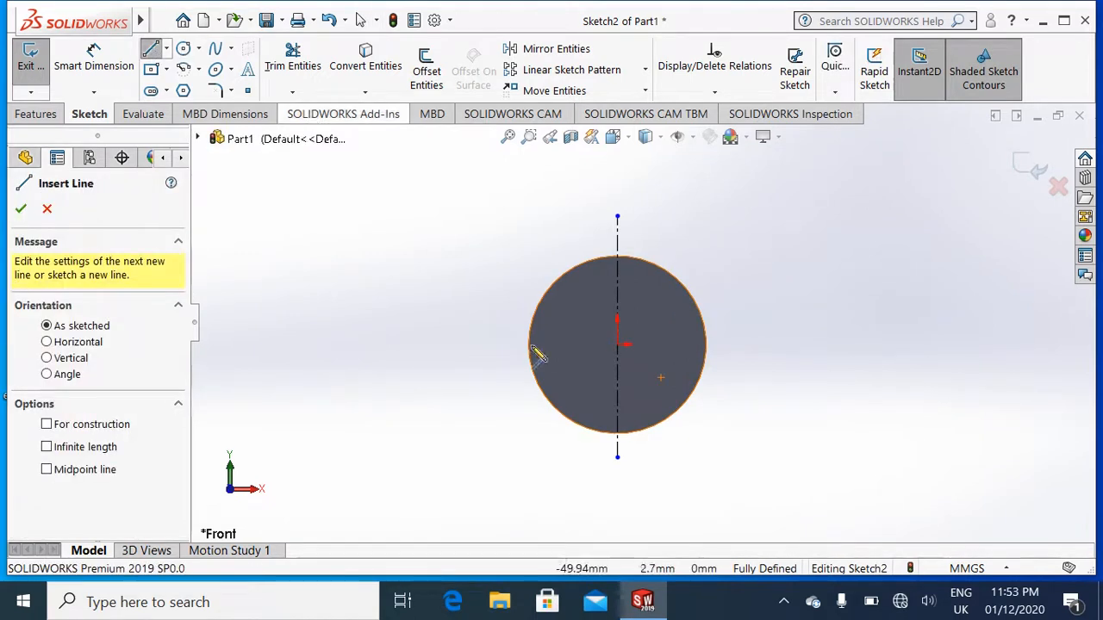
pyautogui.click(754, 476)
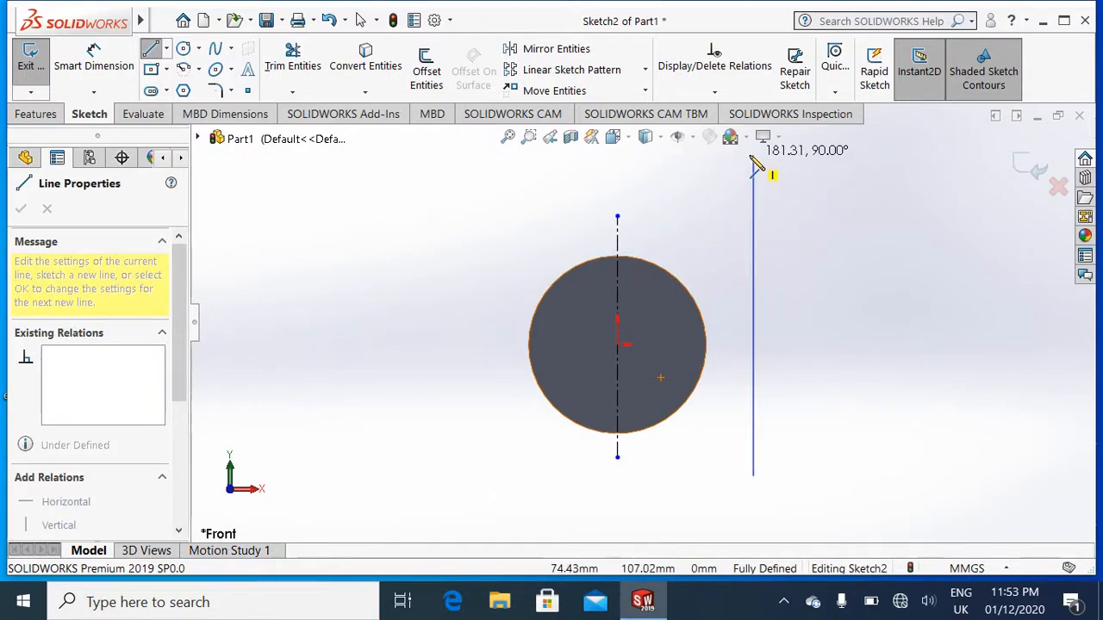
pyautogui.click(753, 153)
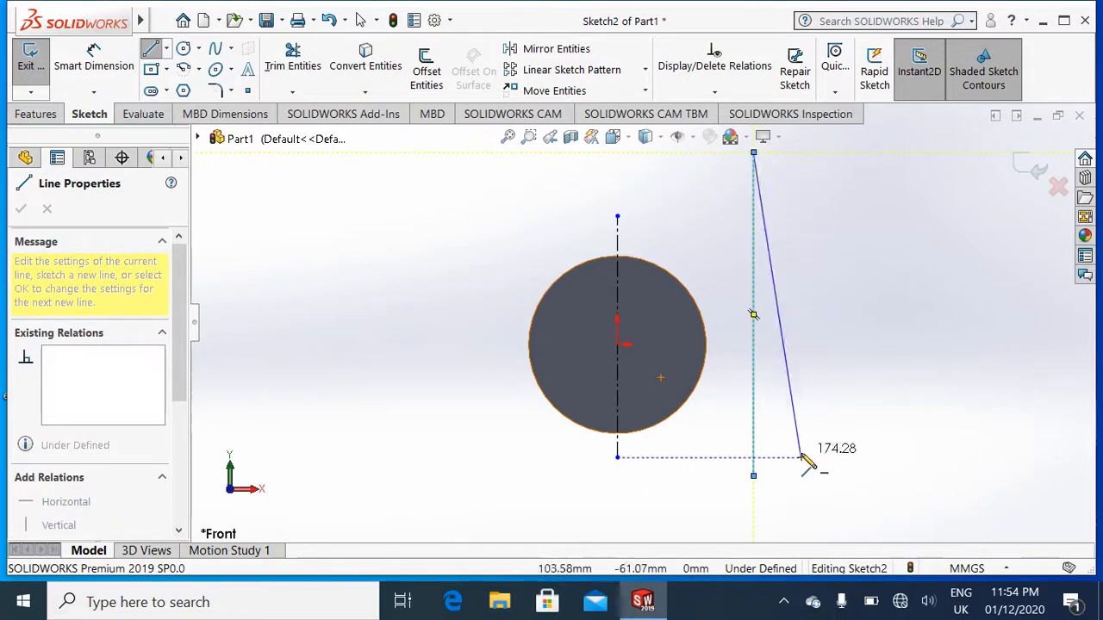
pyautogui.press('Escape')
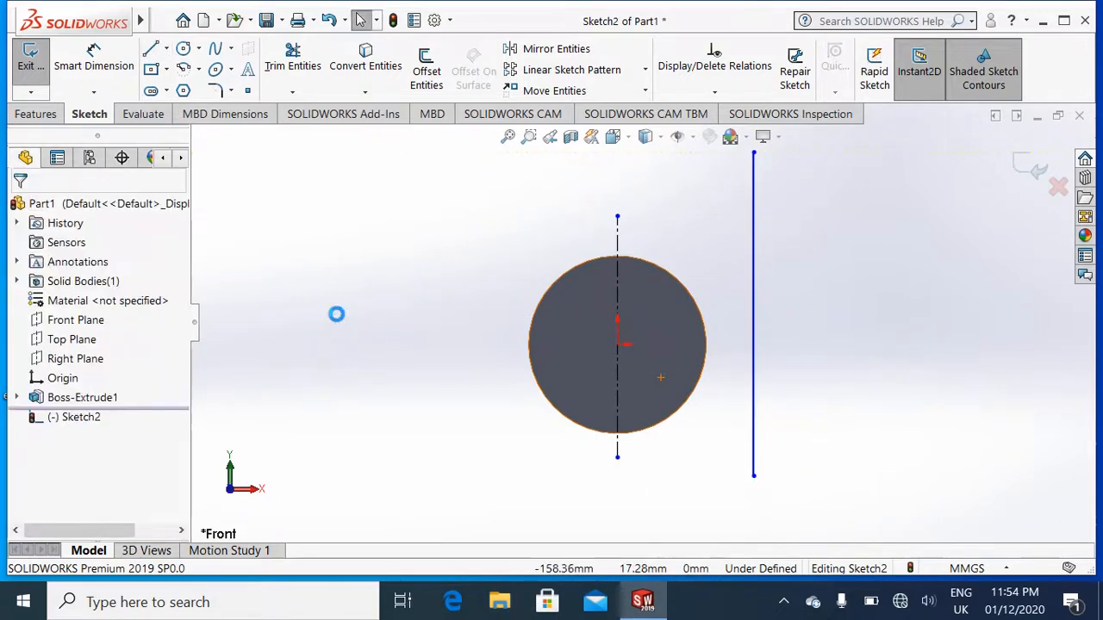
# Dimension the length of the vertical line beside the circle as 200 mm.
pyautogui.click(94, 62)
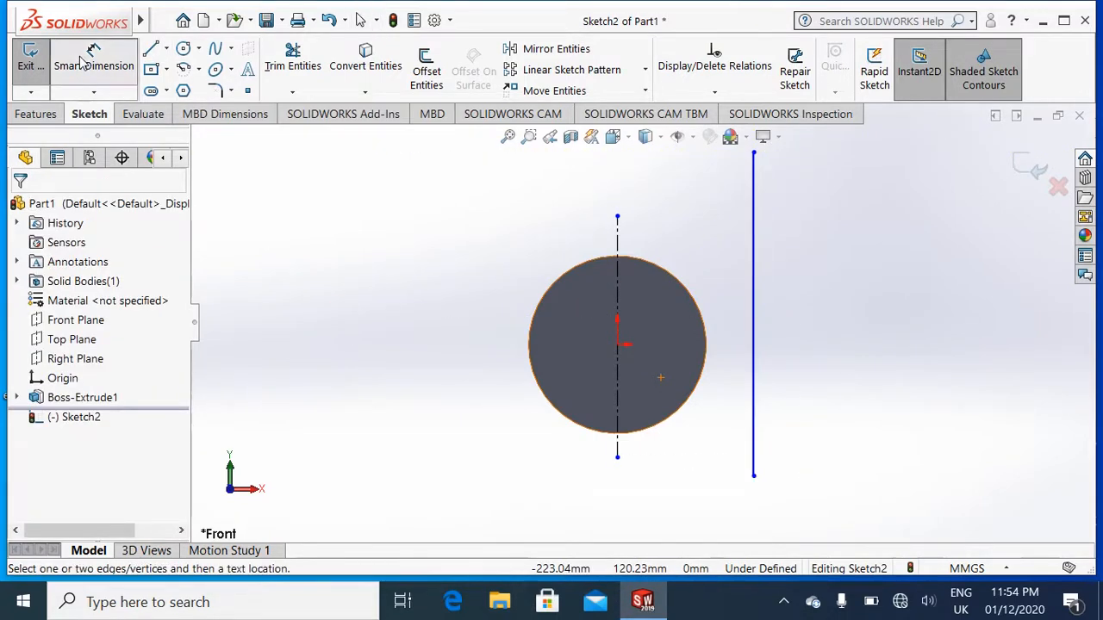
pyautogui.click(755, 344)
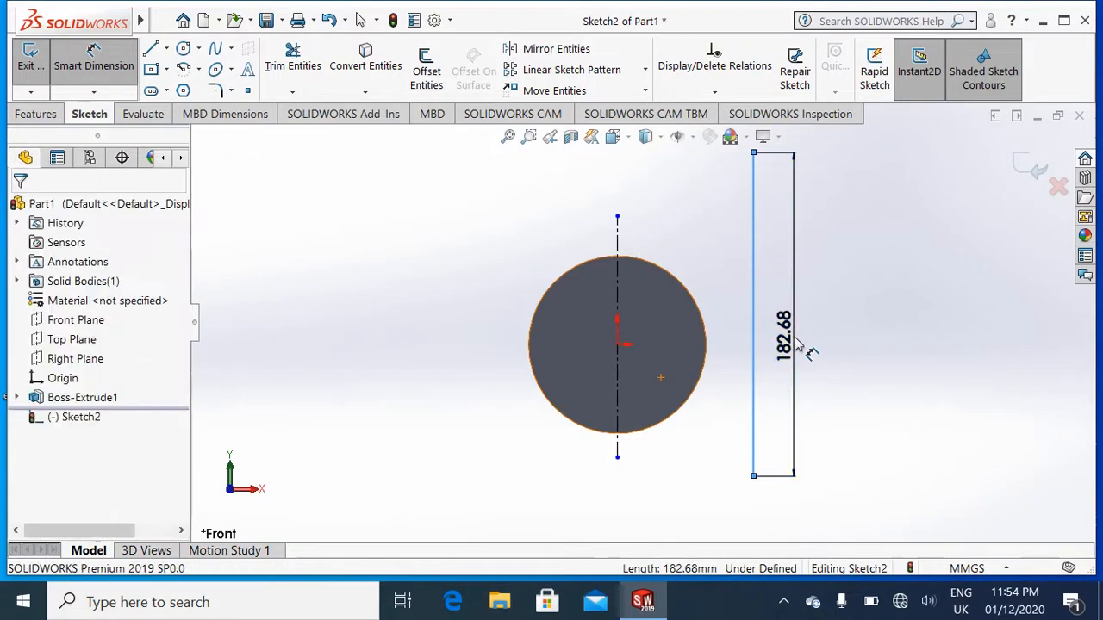
pyautogui.click(797, 345)
pyautogui.write('00')
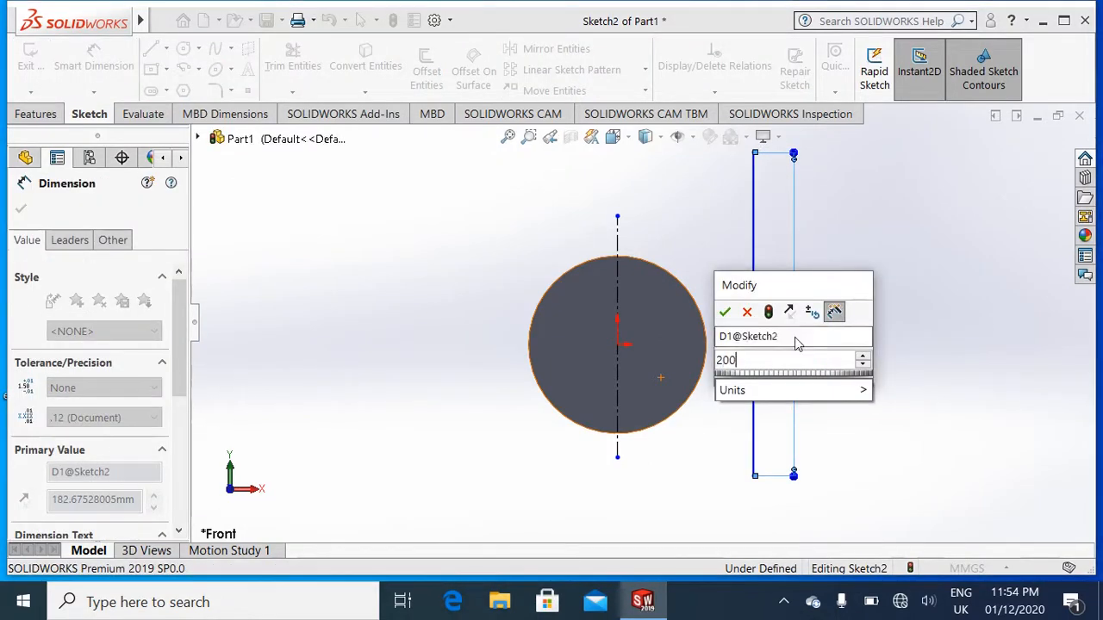
pyautogui.press('Return')
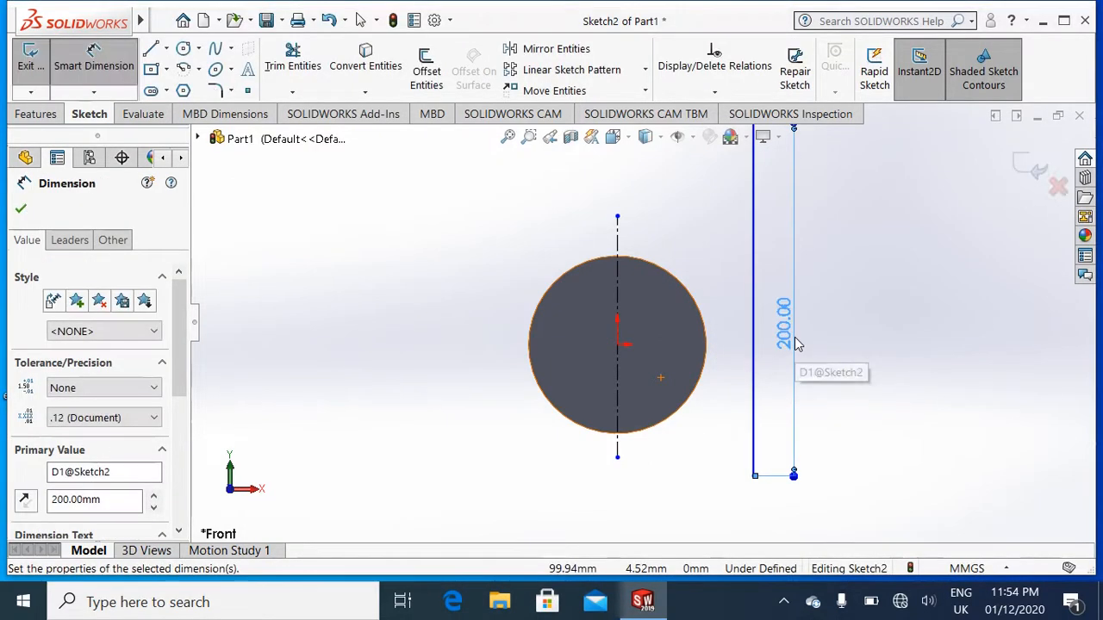
pyautogui.click(22, 209)
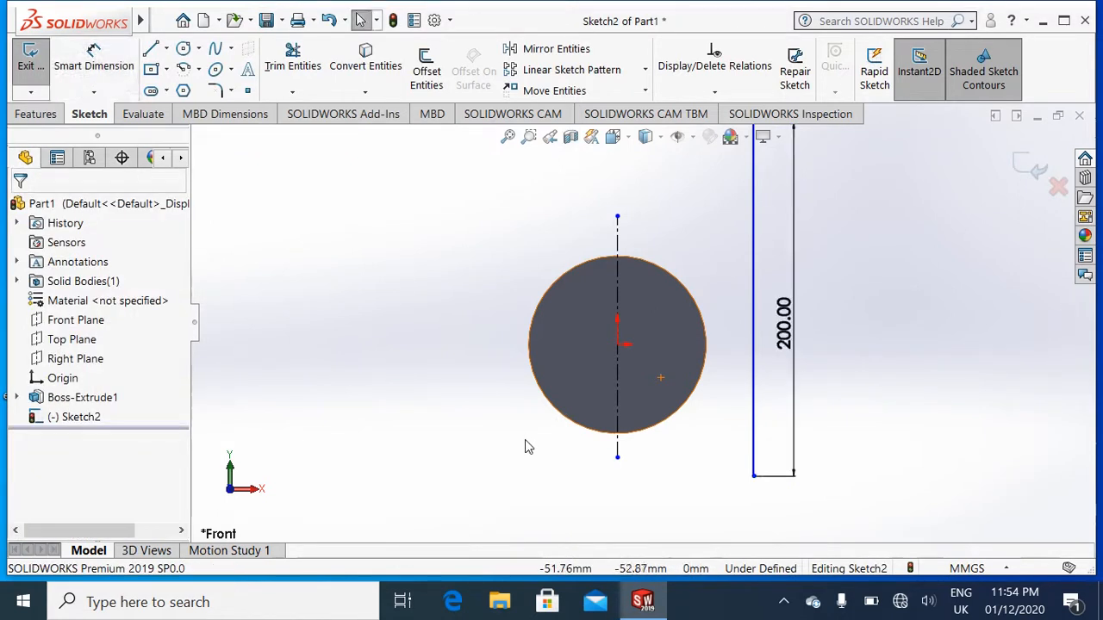
# Dimension the horizontal distance between the lower endpoints of the centreline and the vertical line as 60 mm.
pyautogui.click(93, 75)
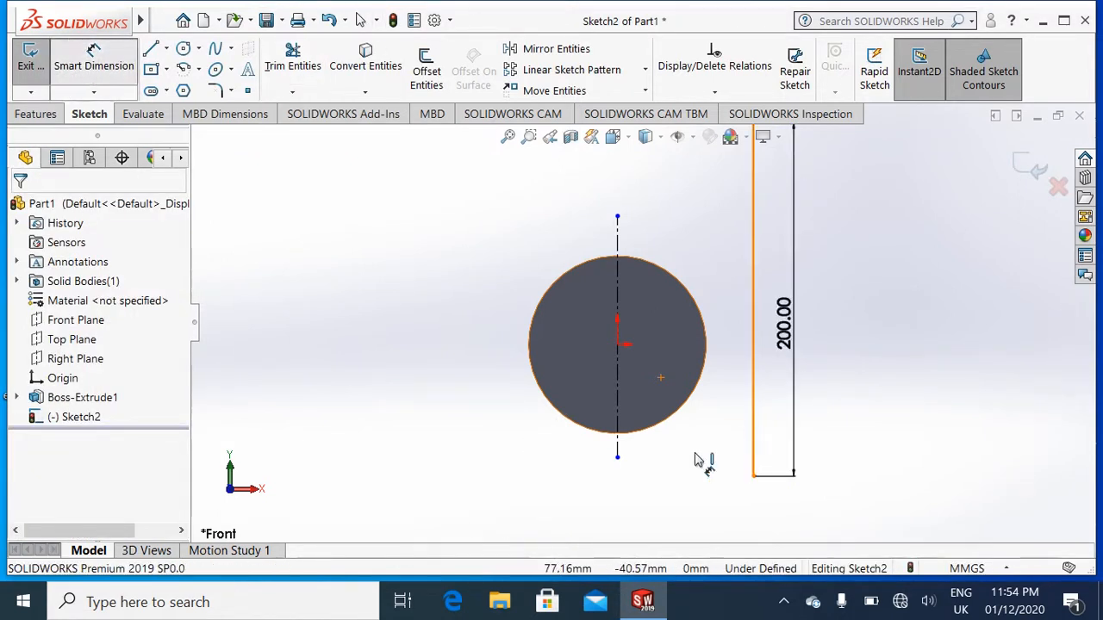
pyautogui.click(618, 458)
pyautogui.click(754, 476)
pyautogui.click(741, 517)
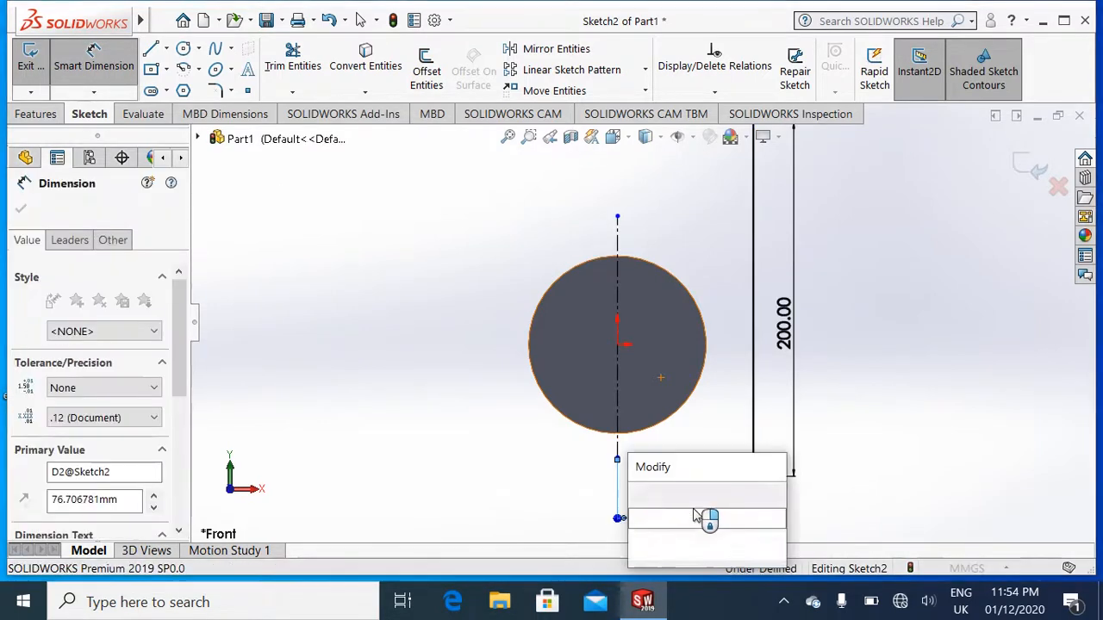
pyautogui.write('60')
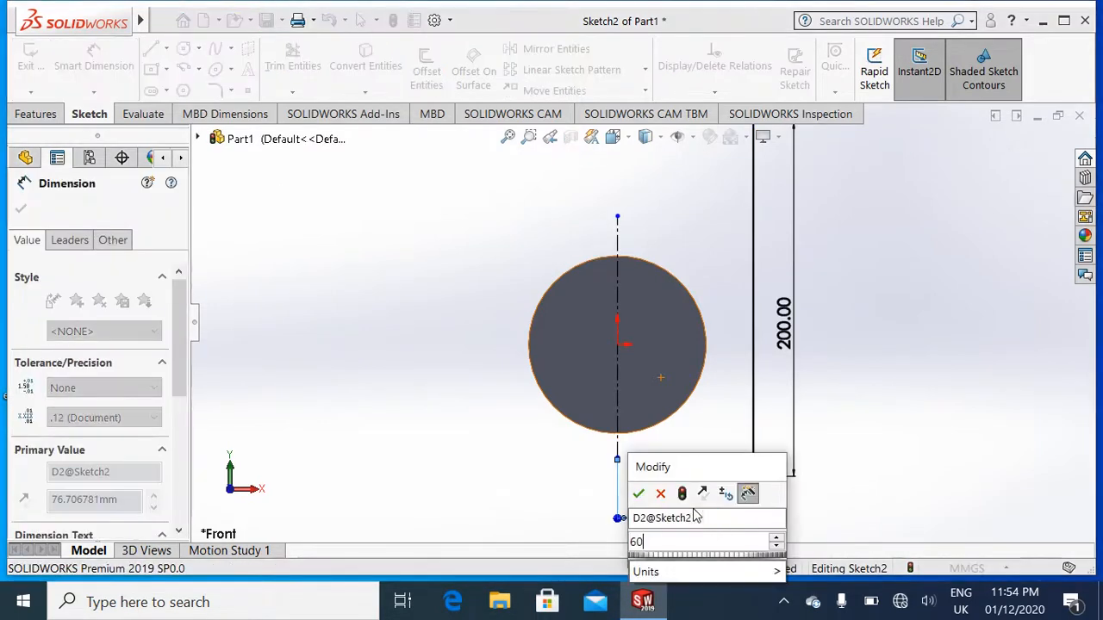
pyautogui.click(639, 496)
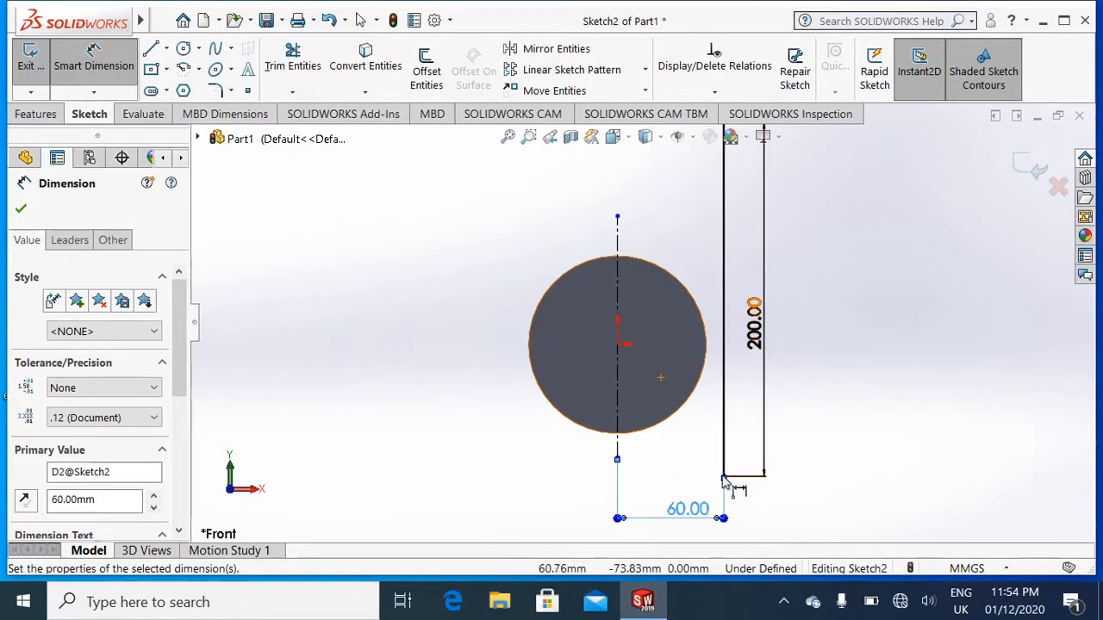
pyautogui.click(21, 209)
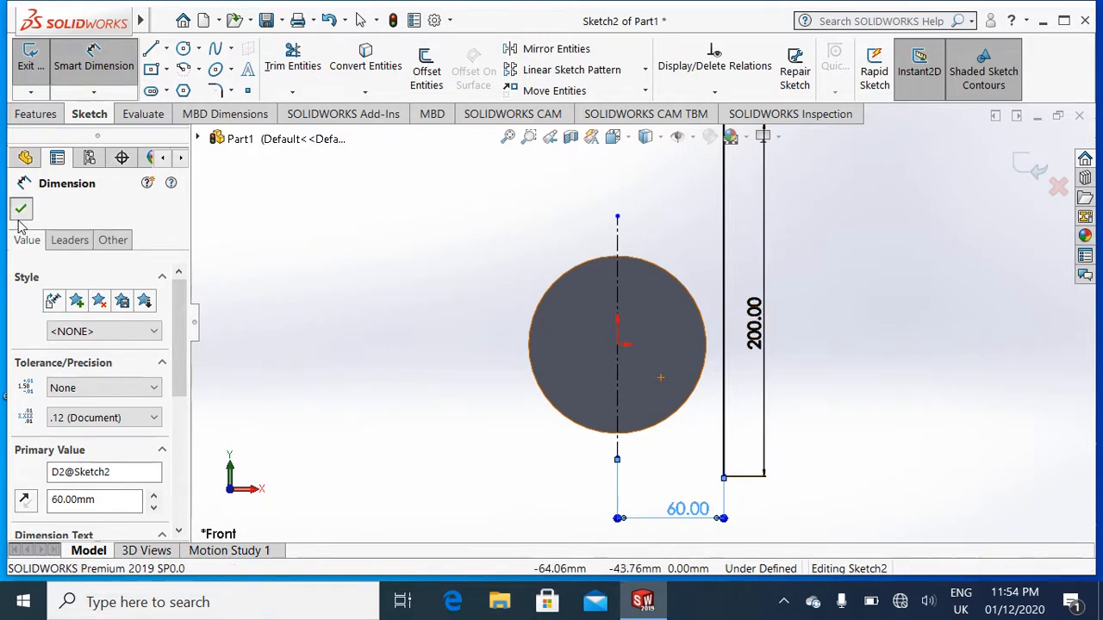
# Dimension the vertical distance between the lower endpoints of the centreline and the 200 mm line as 10 mm.
pyautogui.click(97, 58)
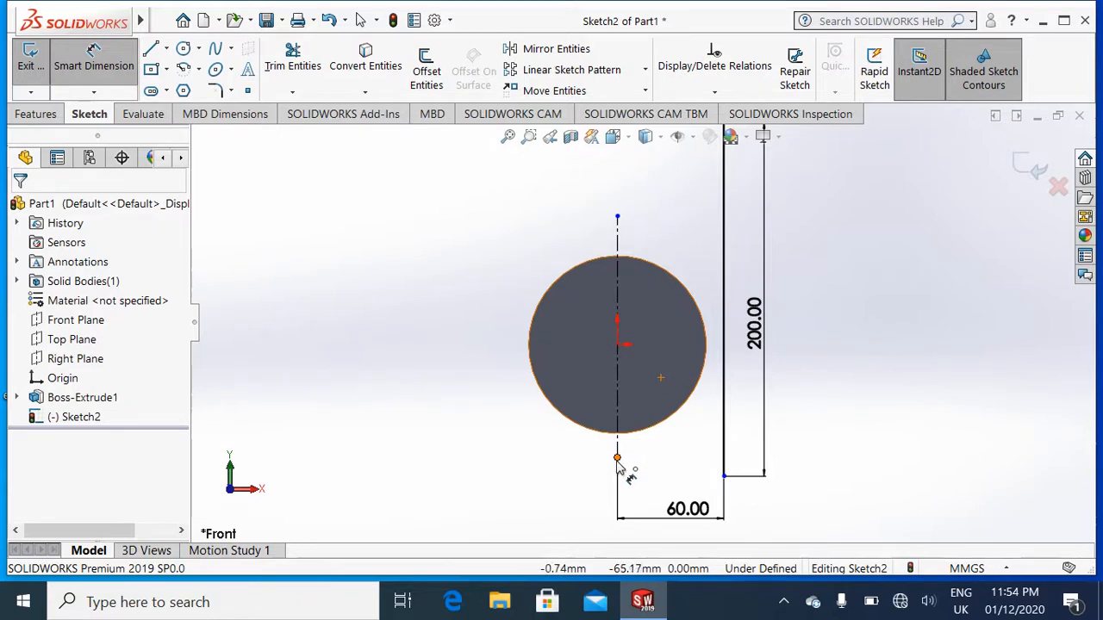
pyautogui.click(619, 457)
pyautogui.click(722, 477)
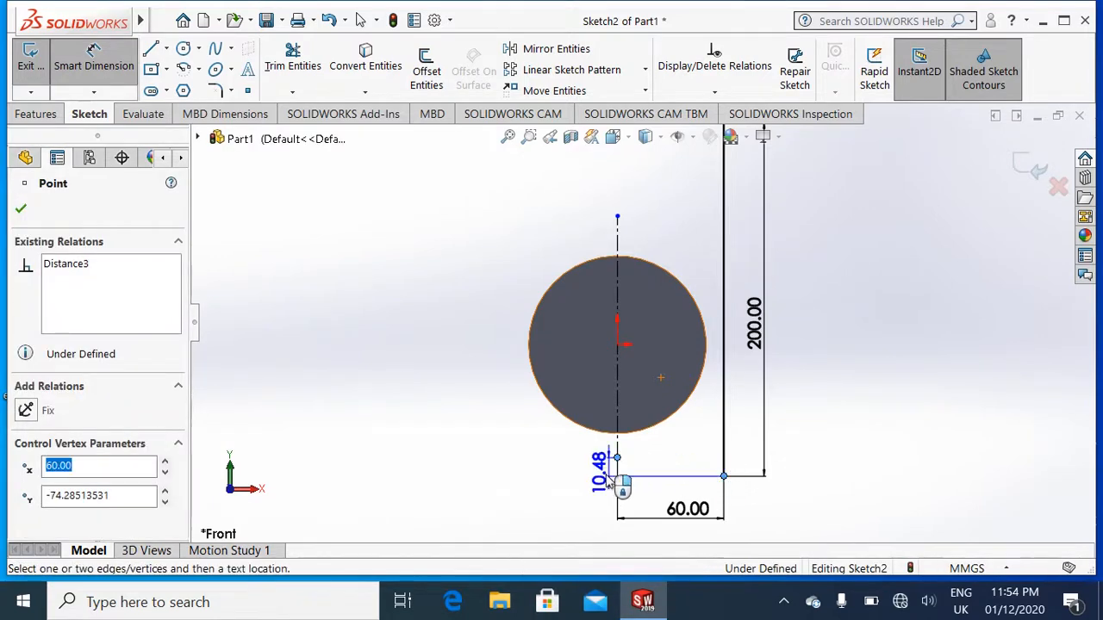
pyautogui.click(593, 479)
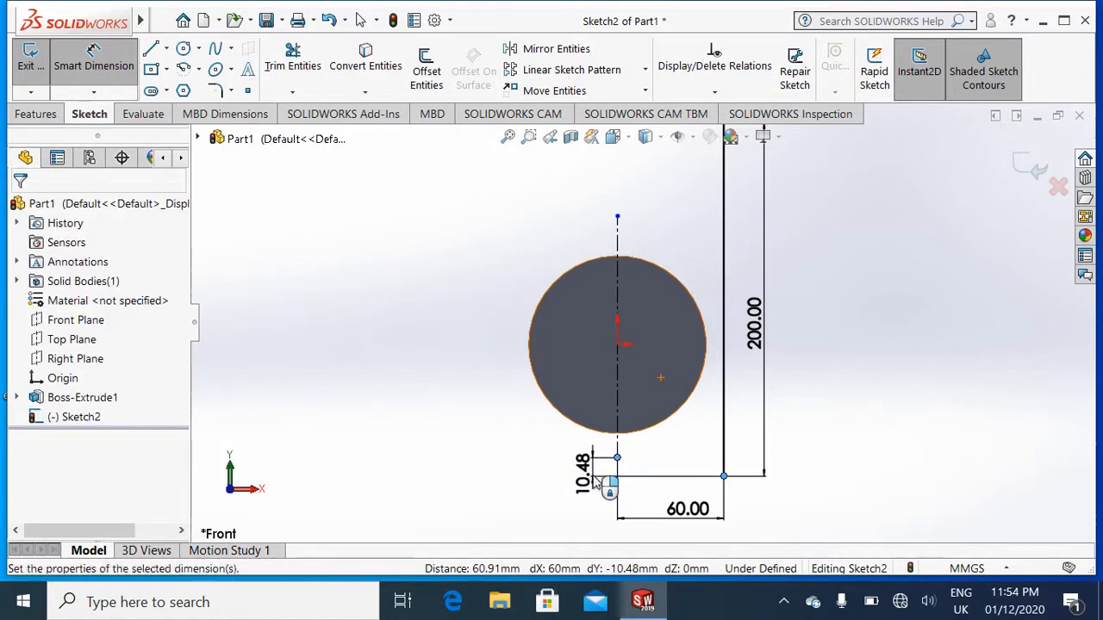
pyautogui.write('1')
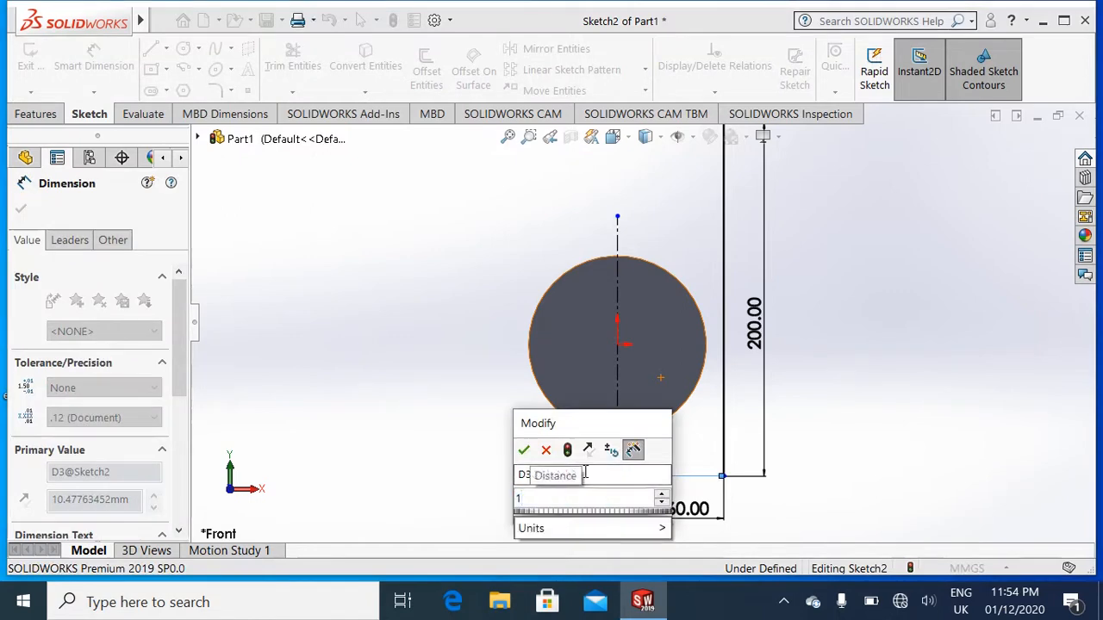
pyautogui.write('0')
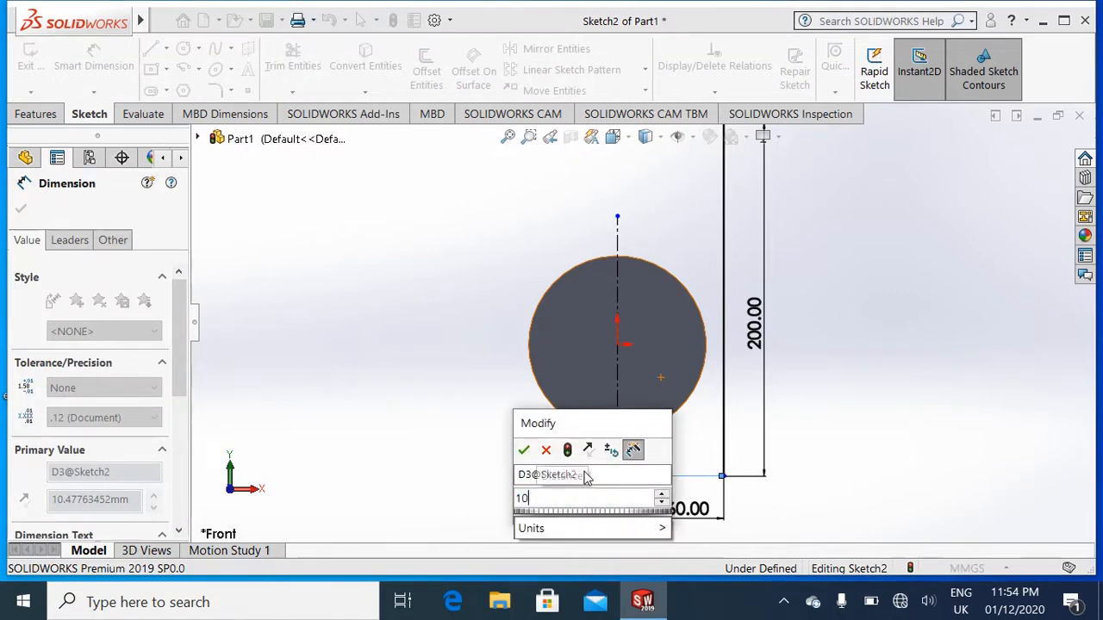
pyautogui.click(526, 452)
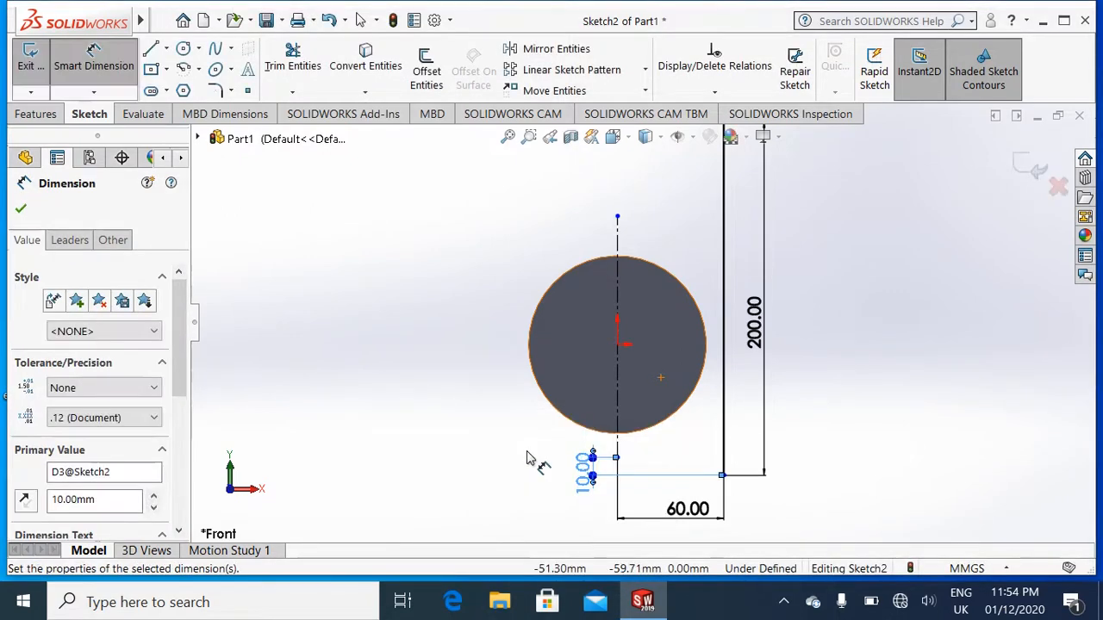
pyautogui.click(21, 210)
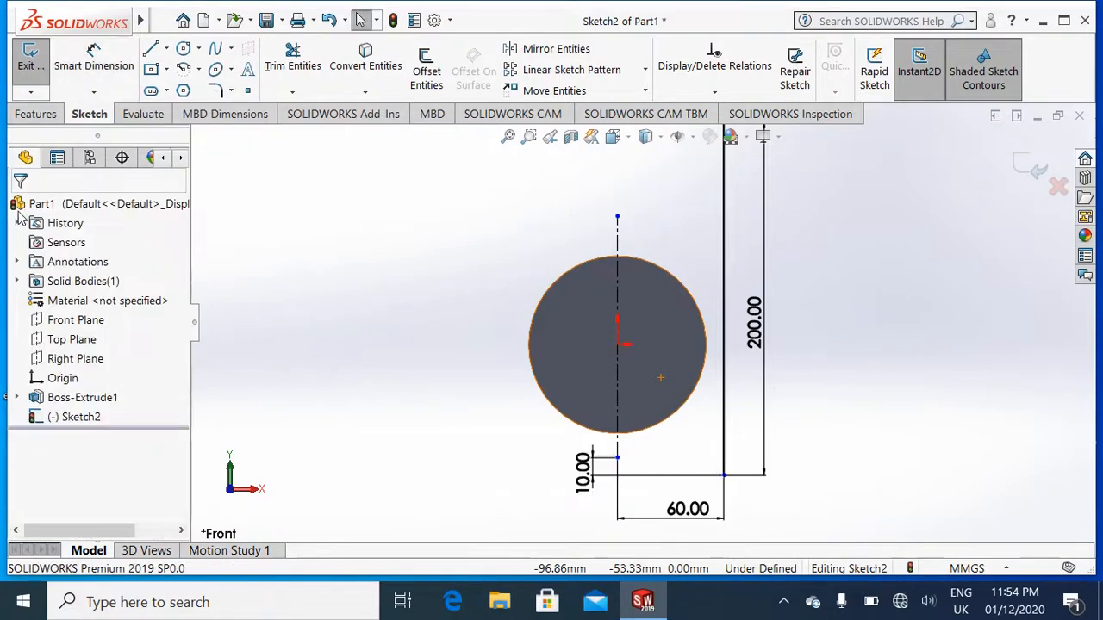
# Mirror the 200 mm vertical line about the centreline, keeping the original as a copy.
pyautogui.click(554, 48)
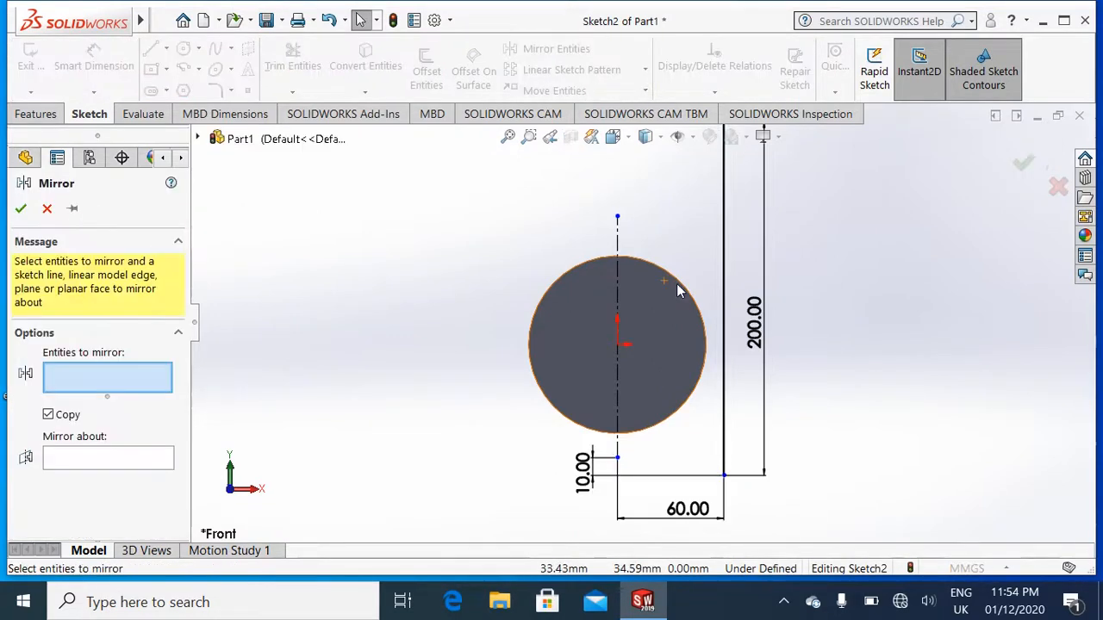
pyautogui.click(724, 435)
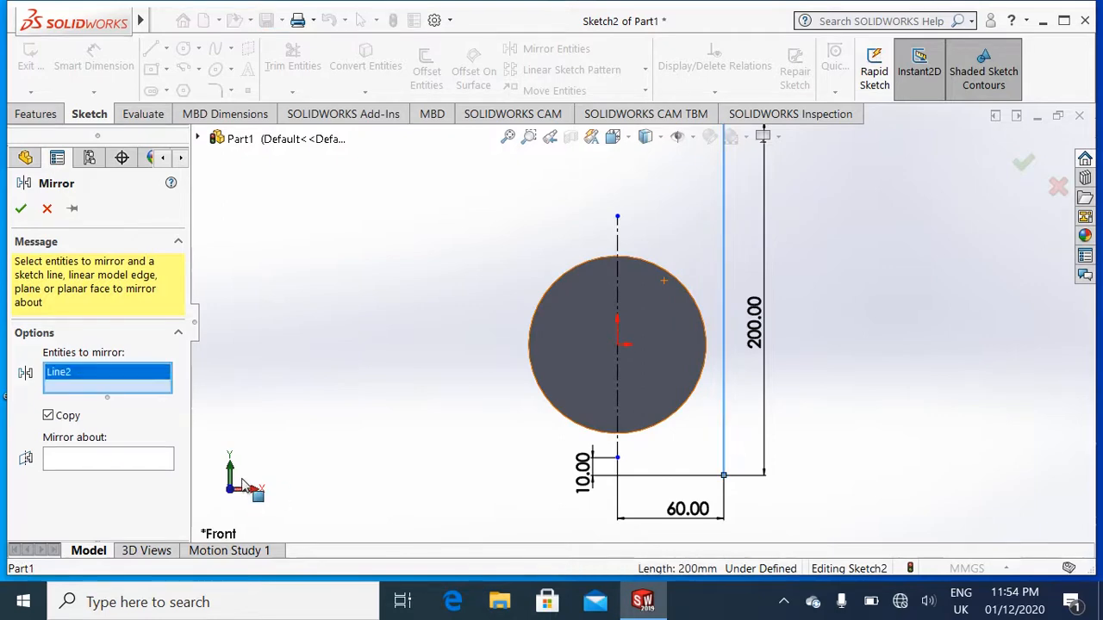
pyautogui.click(116, 461)
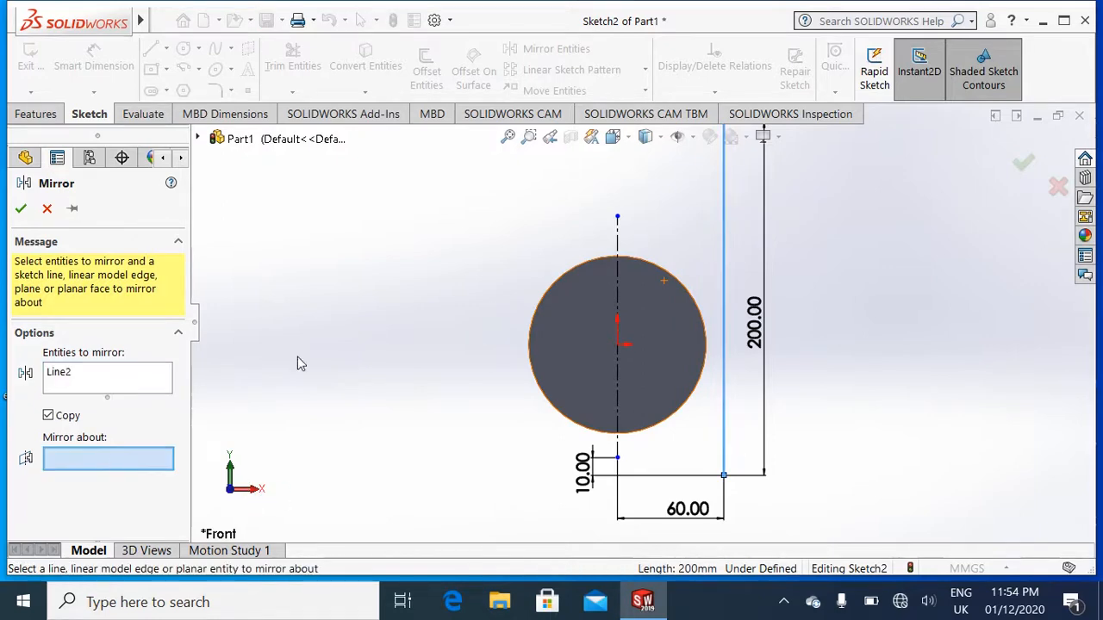
pyautogui.click(618, 252)
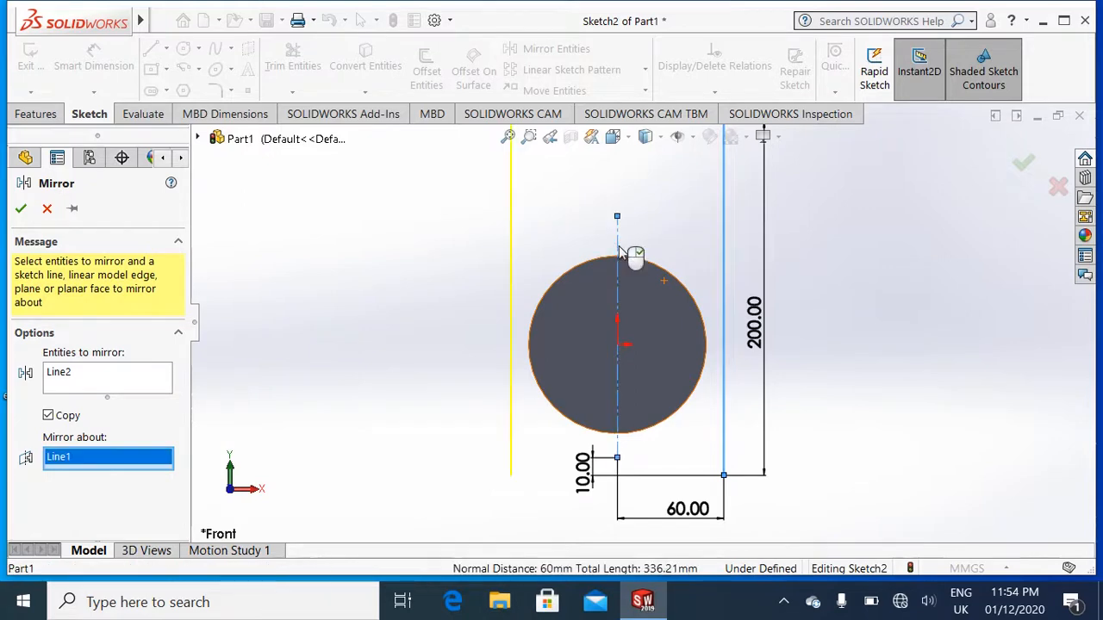
pyautogui.click(21, 208)
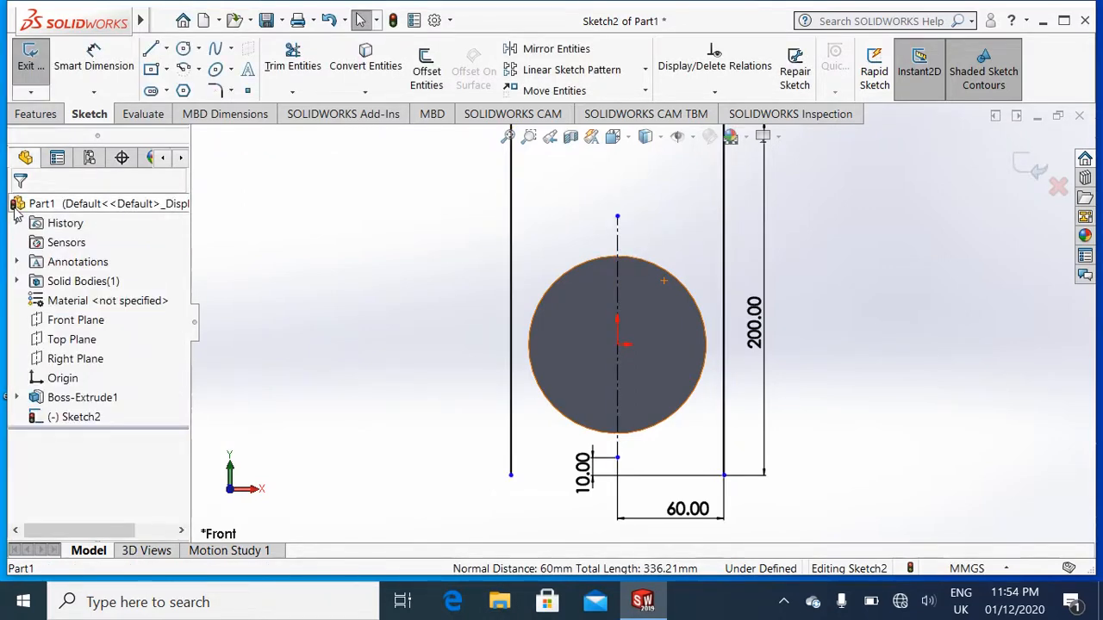
pyautogui.click(162, 21)
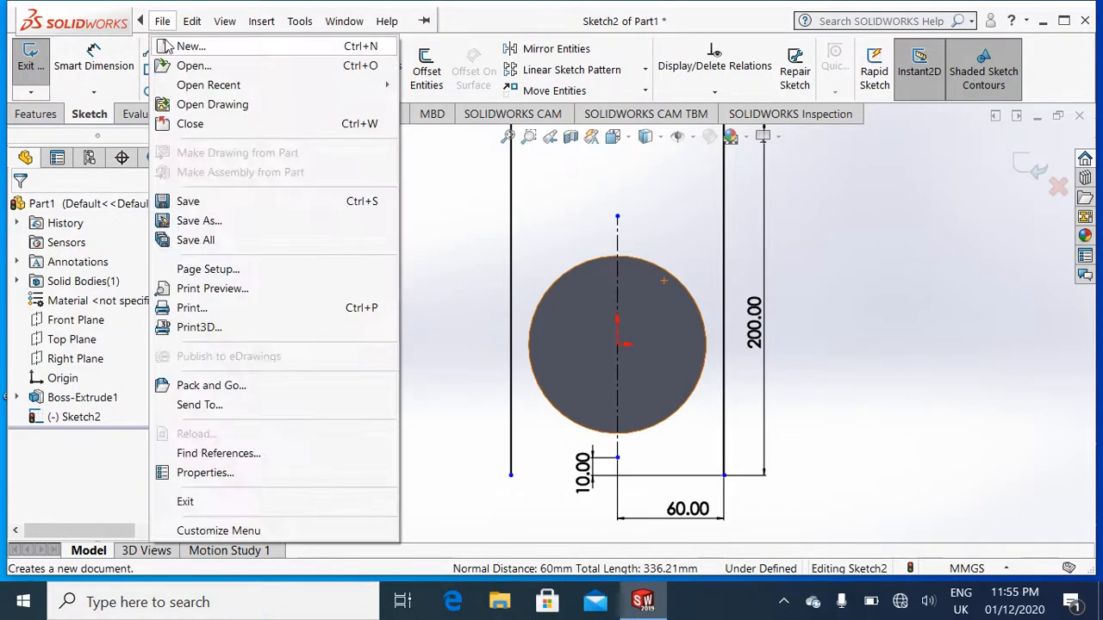
pyautogui.click(448, 224)
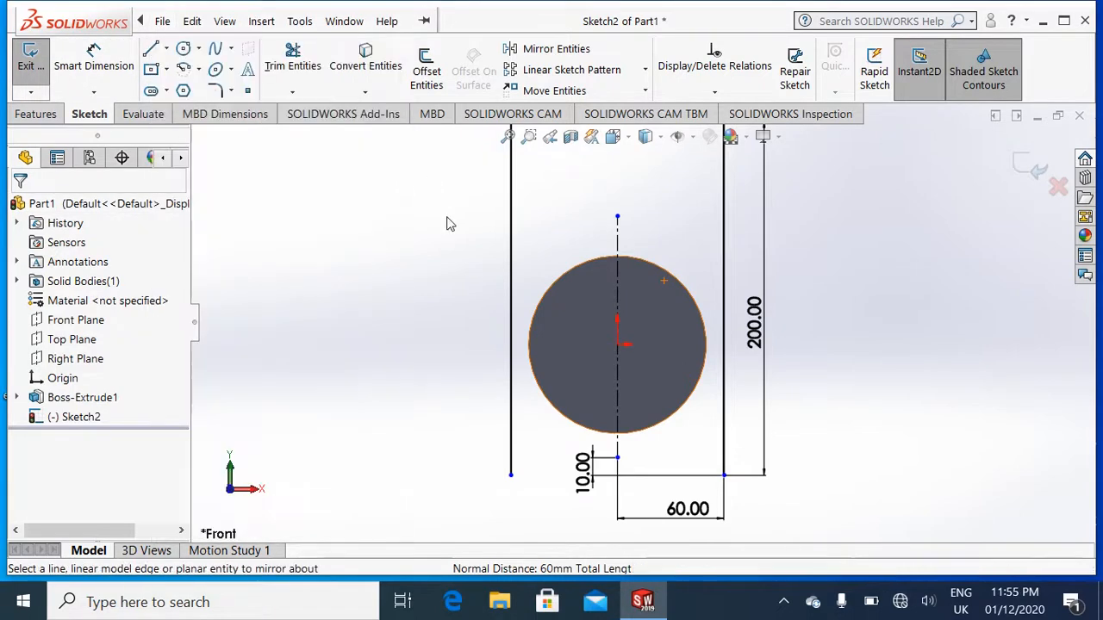
pyautogui.click(195, 74)
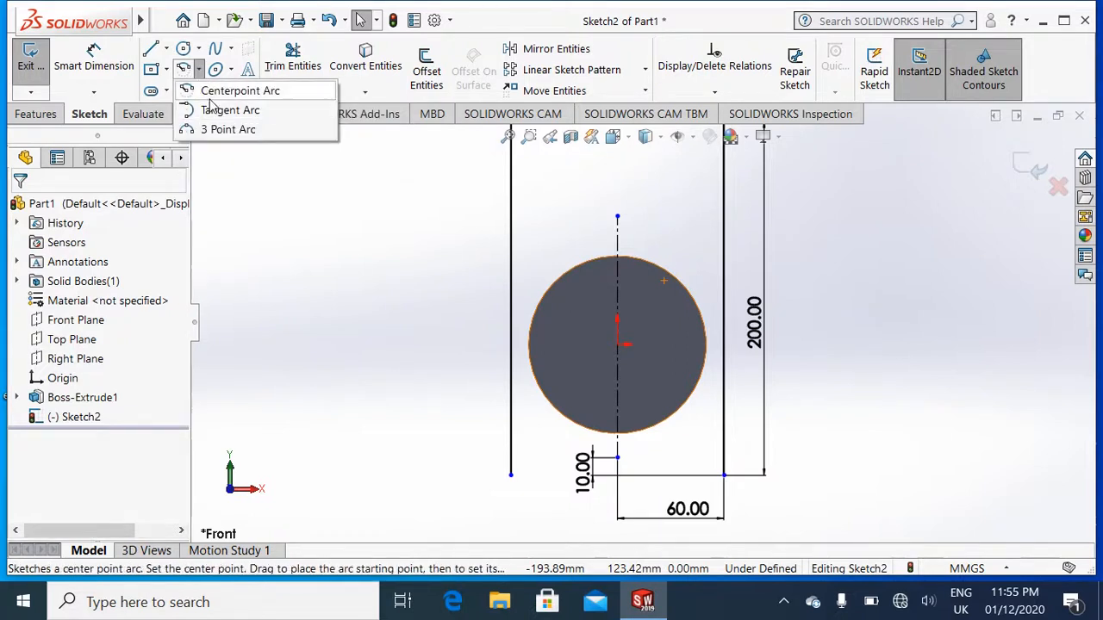
pyautogui.click(216, 92)
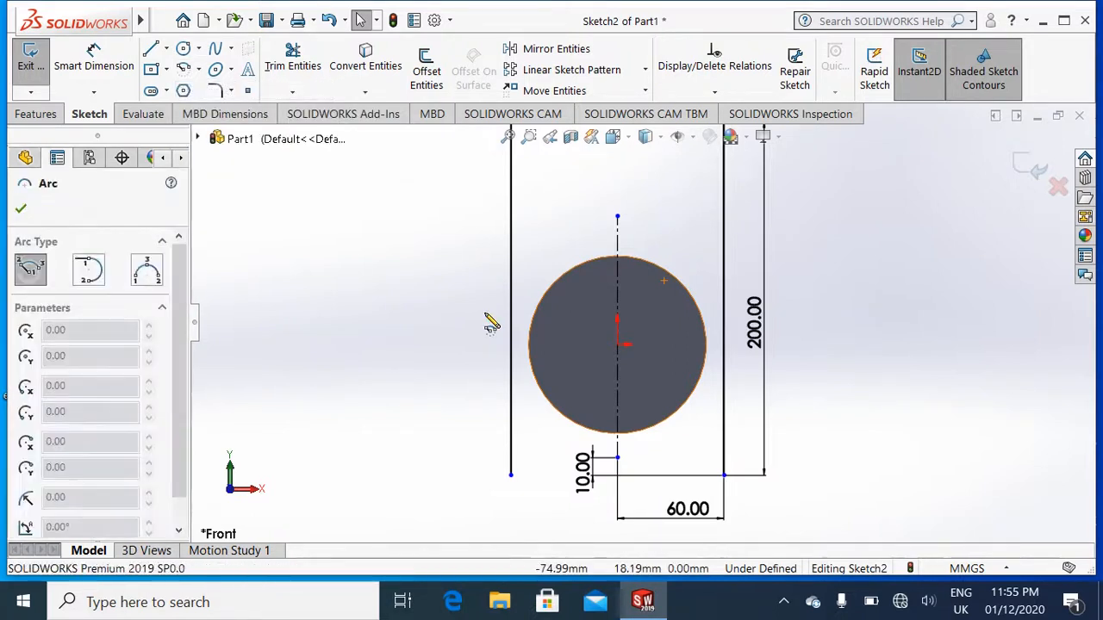
pyautogui.click(617, 458)
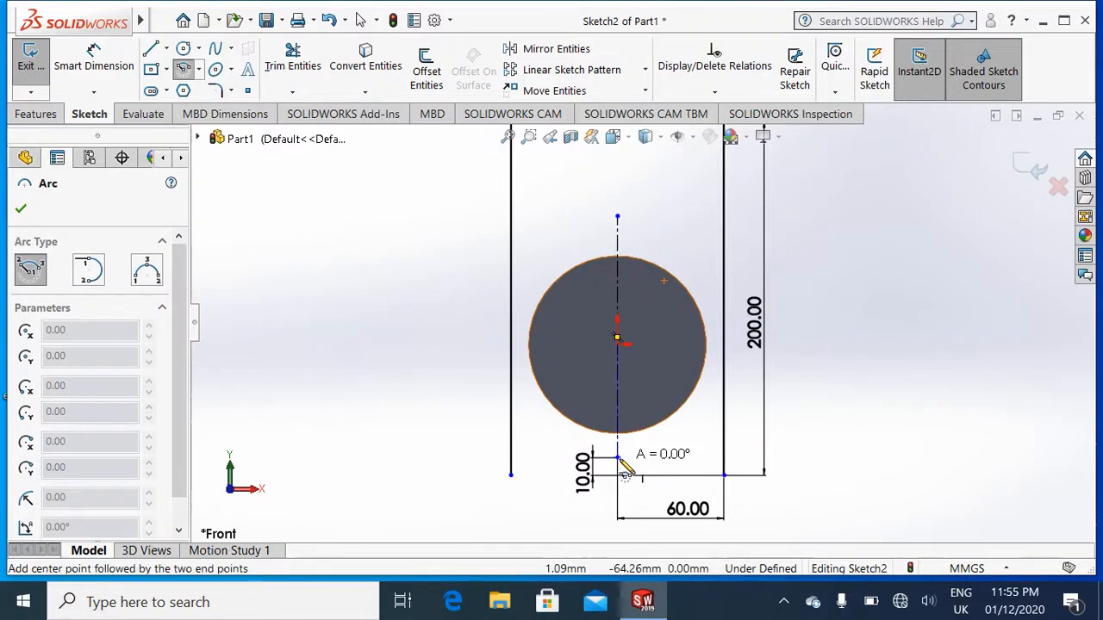
pyautogui.click(511, 474)
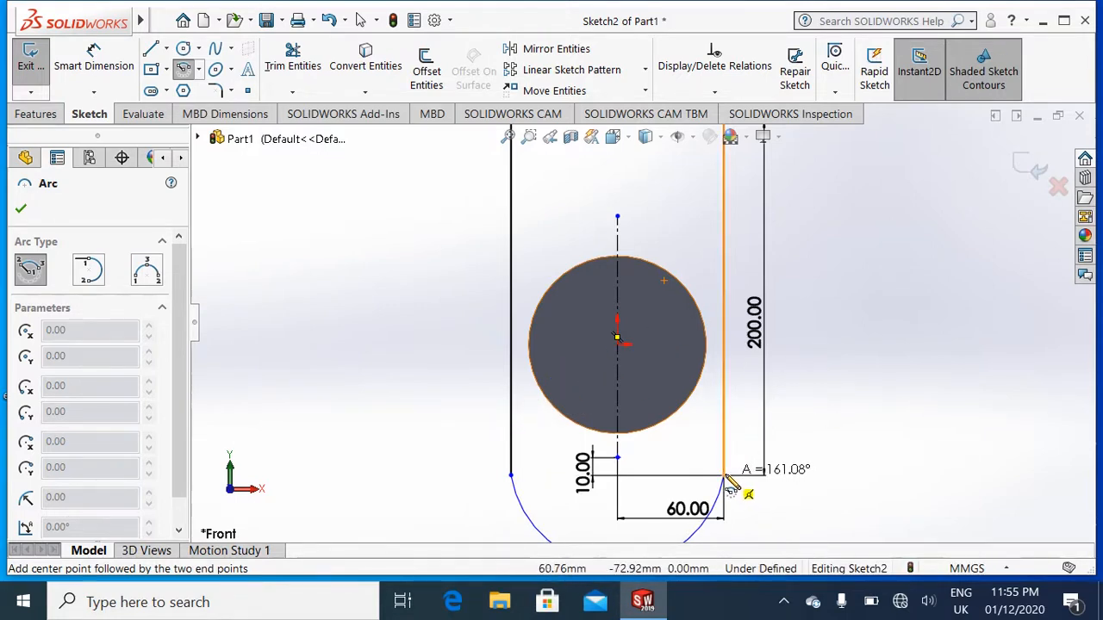
pyautogui.press('Escape')
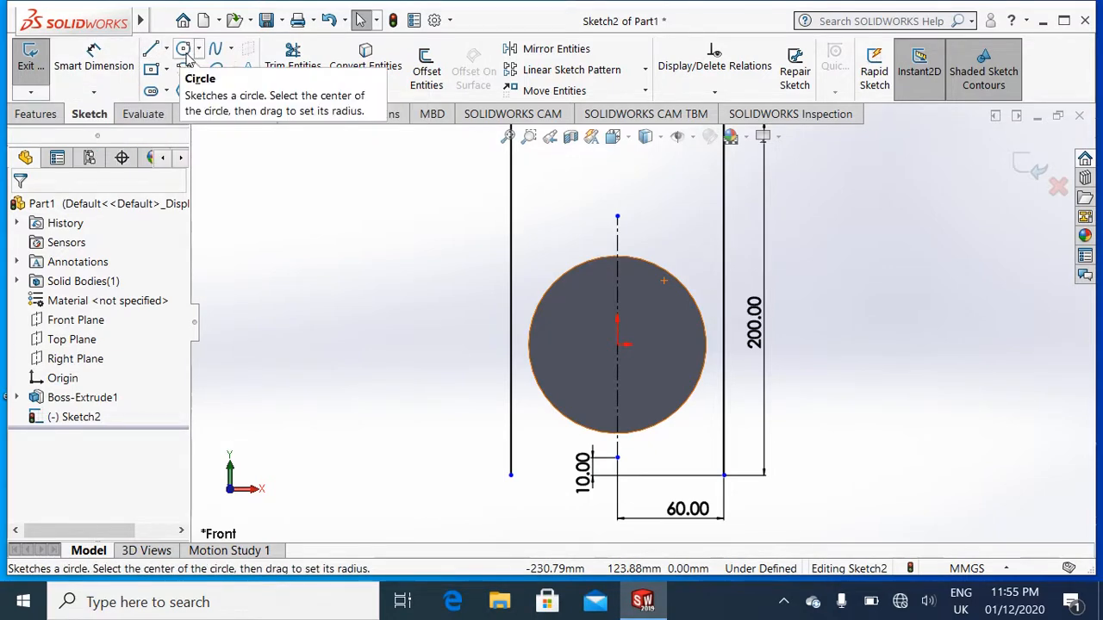
# Draw a centerpoint arc centred on the centreline's upper endpoint, joining the lower ends of the two vertical lines.
pyautogui.click(183, 69)
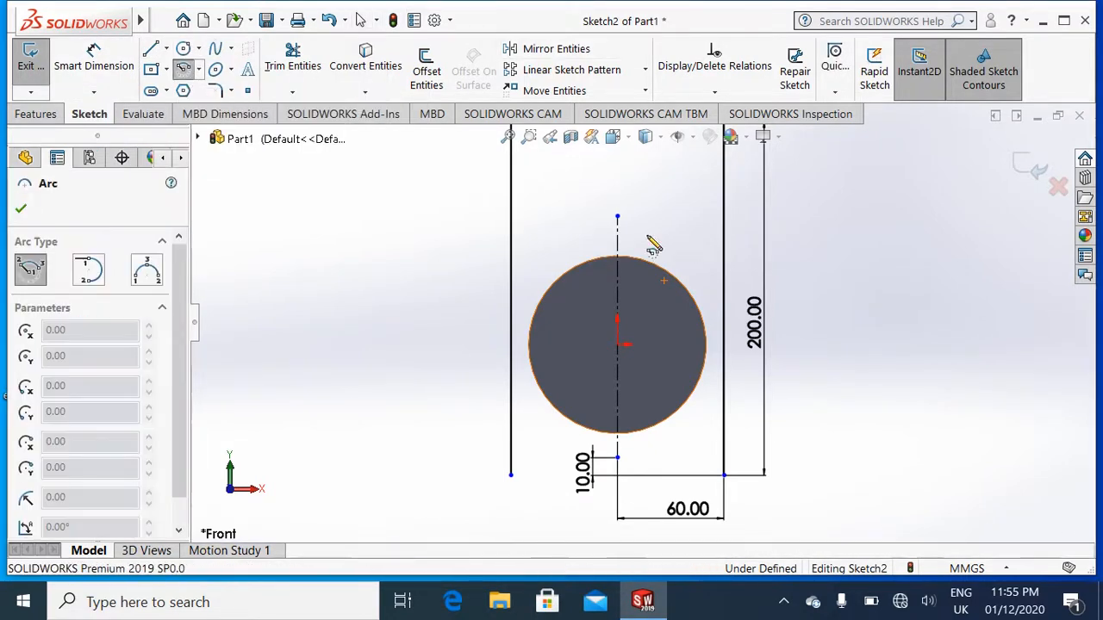
pyautogui.click(617, 217)
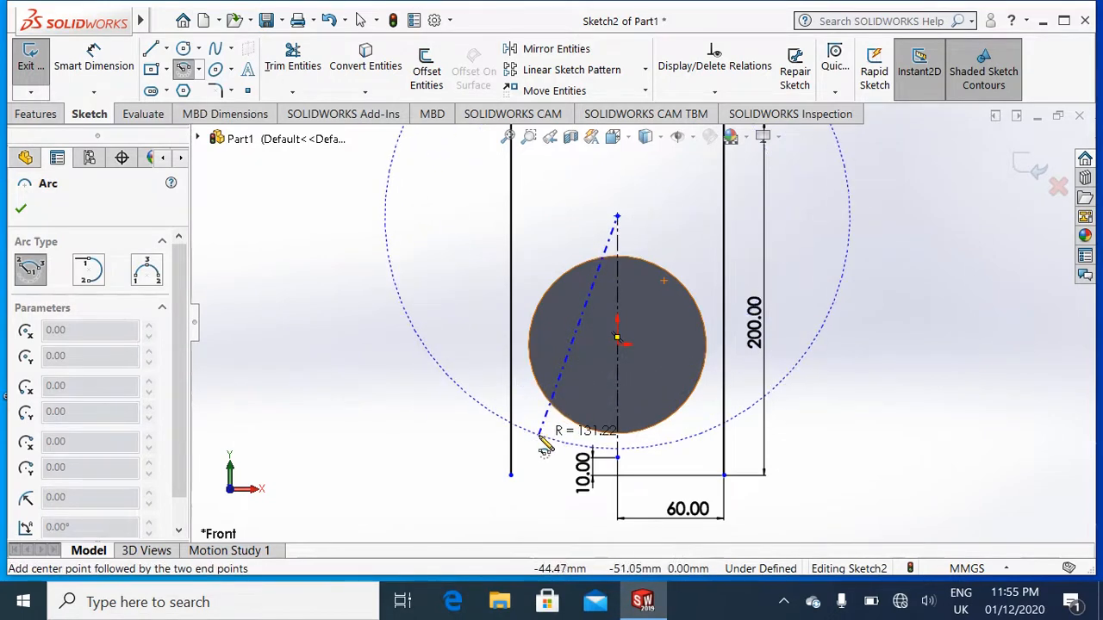
pyautogui.click(511, 477)
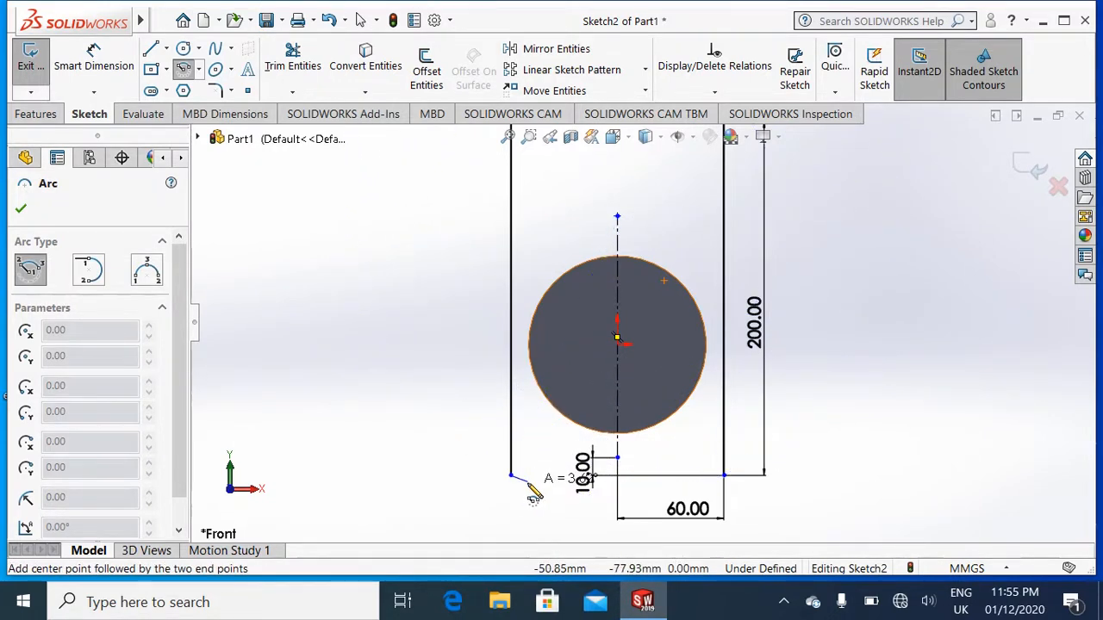
pyautogui.click(724, 477)
pyautogui.press('Escape')
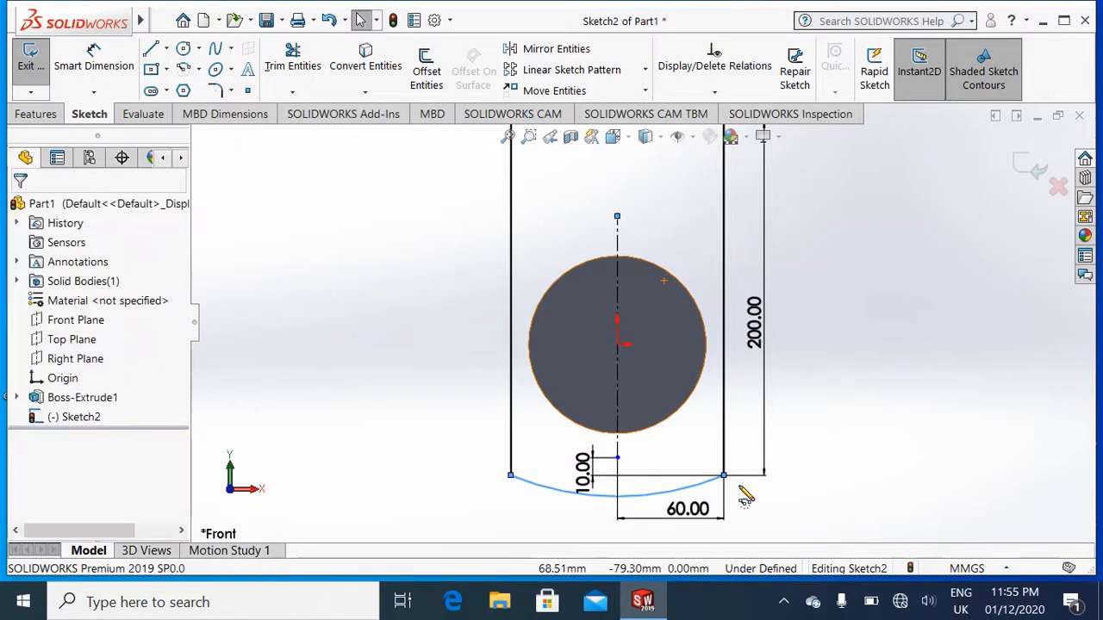
pyautogui.click(896, 329)
# Draw a centerpoint arc centred on the centreline's lower endpoint, joining the upper ends of the two vertical lines.
pyautogui.scroll(-4, 896, 329)
pyautogui.scroll(7, 896, 329)
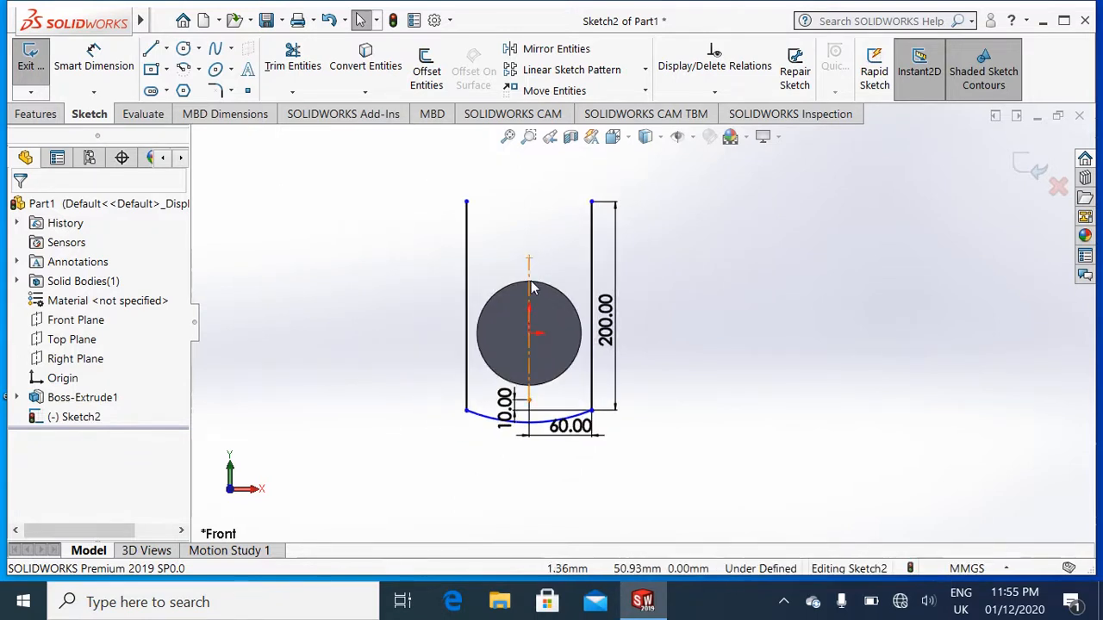
pyautogui.click(183, 69)
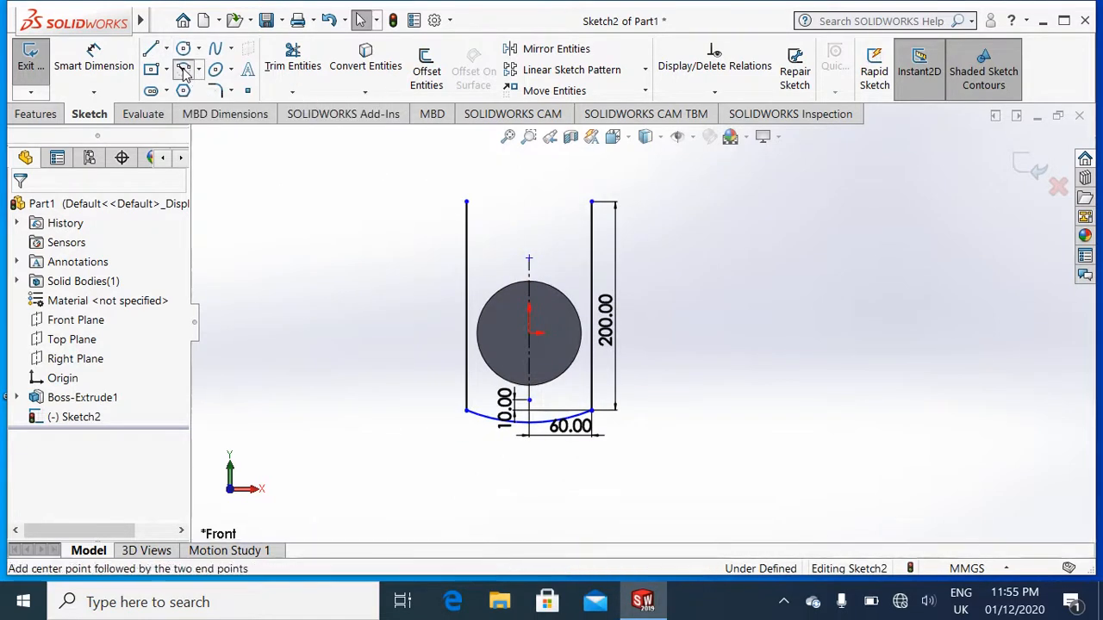
pyautogui.click(529, 399)
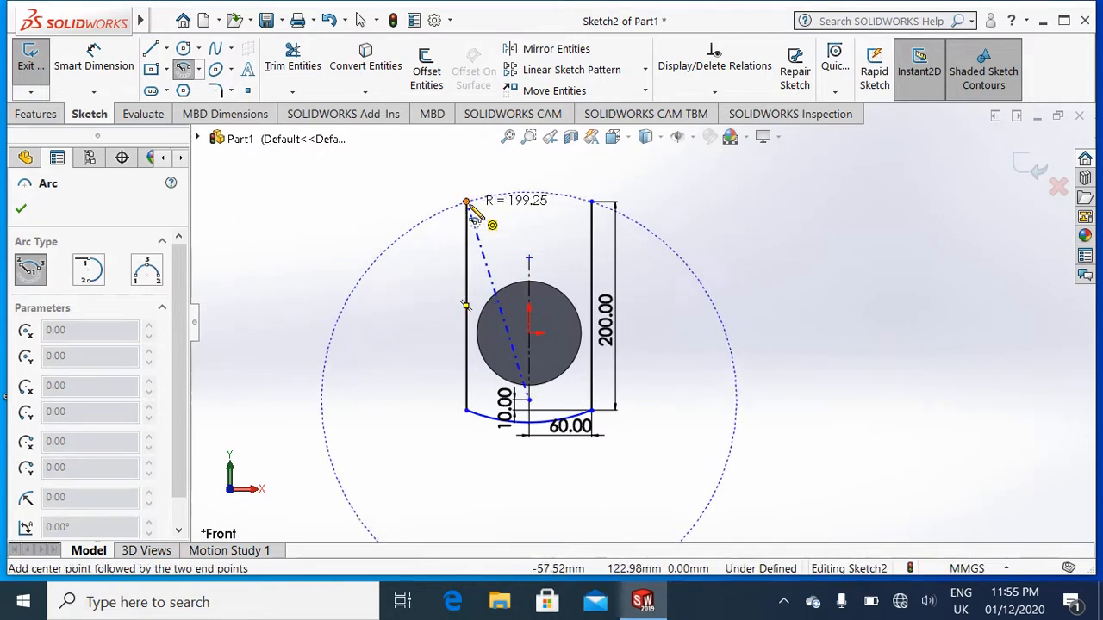
pyautogui.click(466, 204)
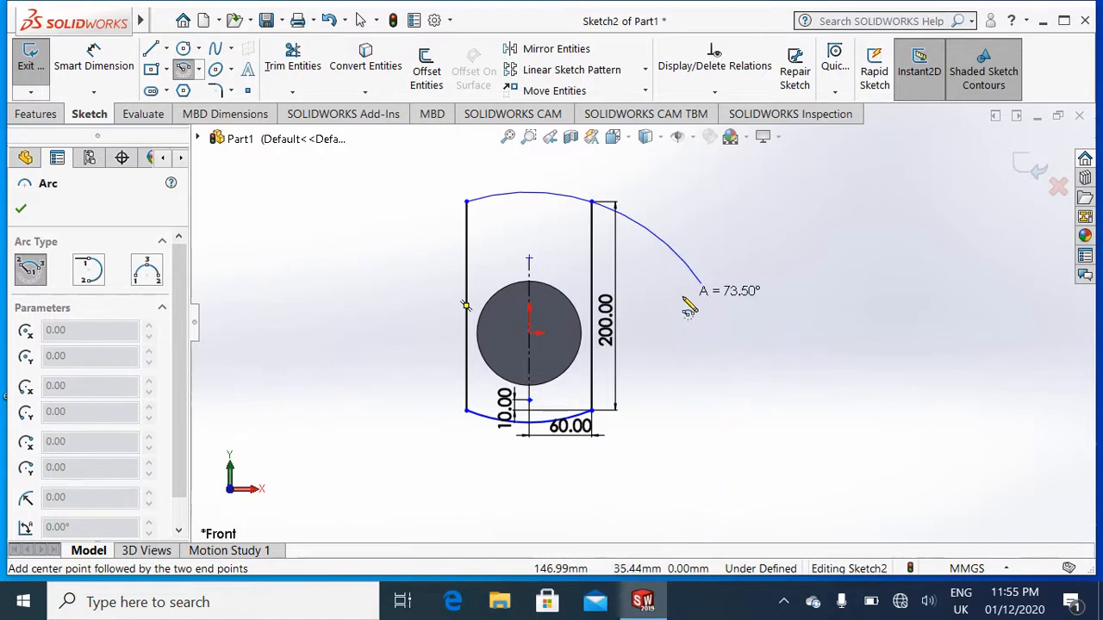
pyautogui.click(593, 206)
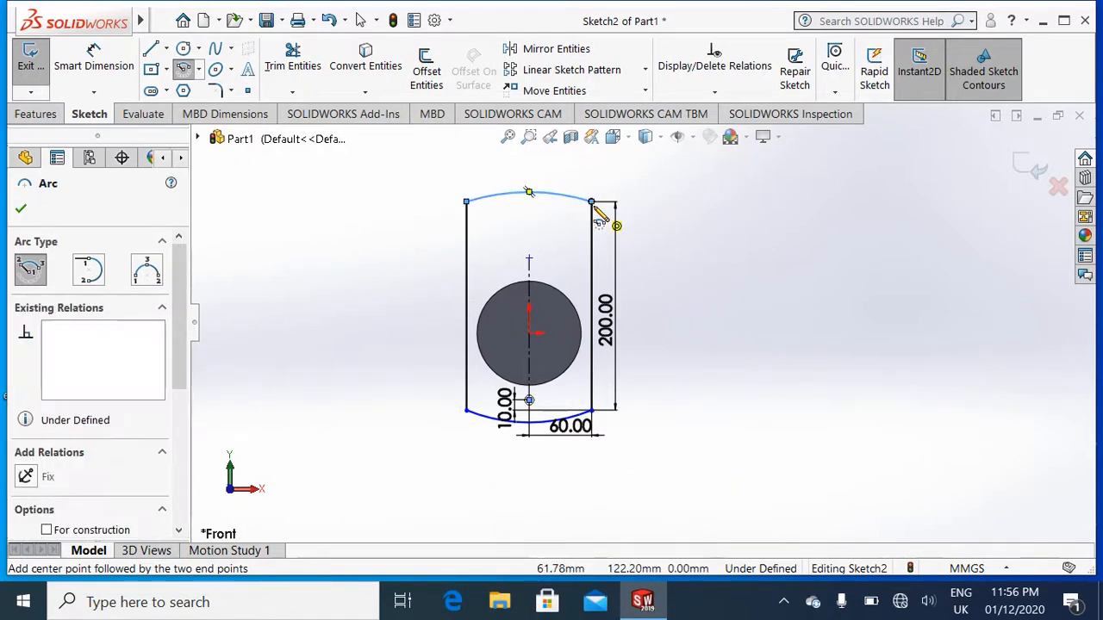
pyautogui.click(17, 208)
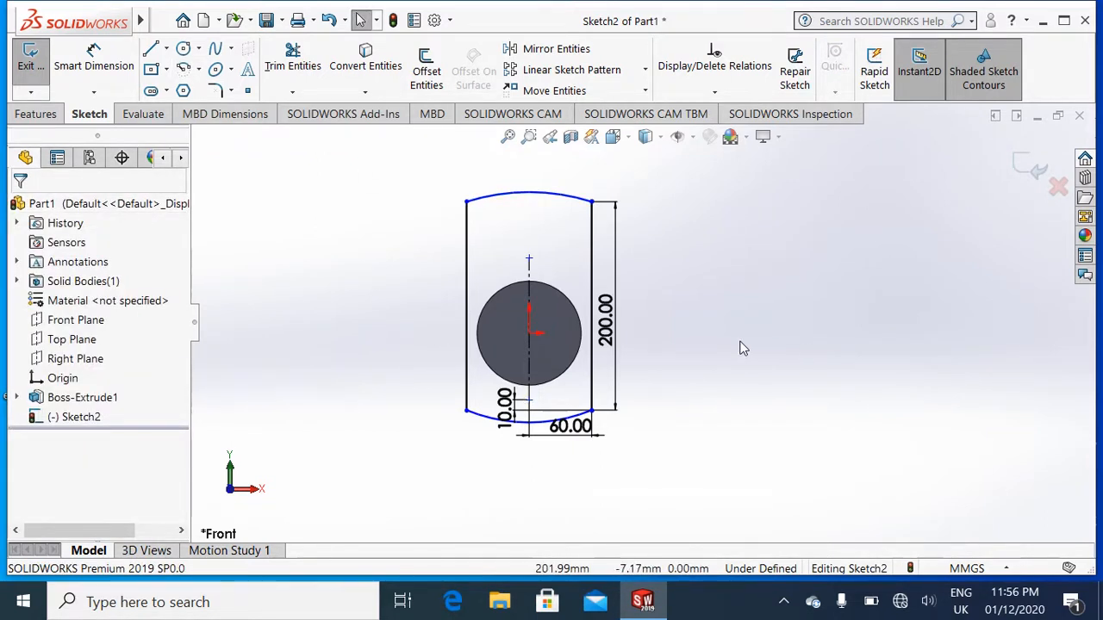
# Exit the crank web sketch and show the model in isometric view.
pyautogui.scroll(-2, 746, 347)
pyautogui.scroll(4, 757, 345)
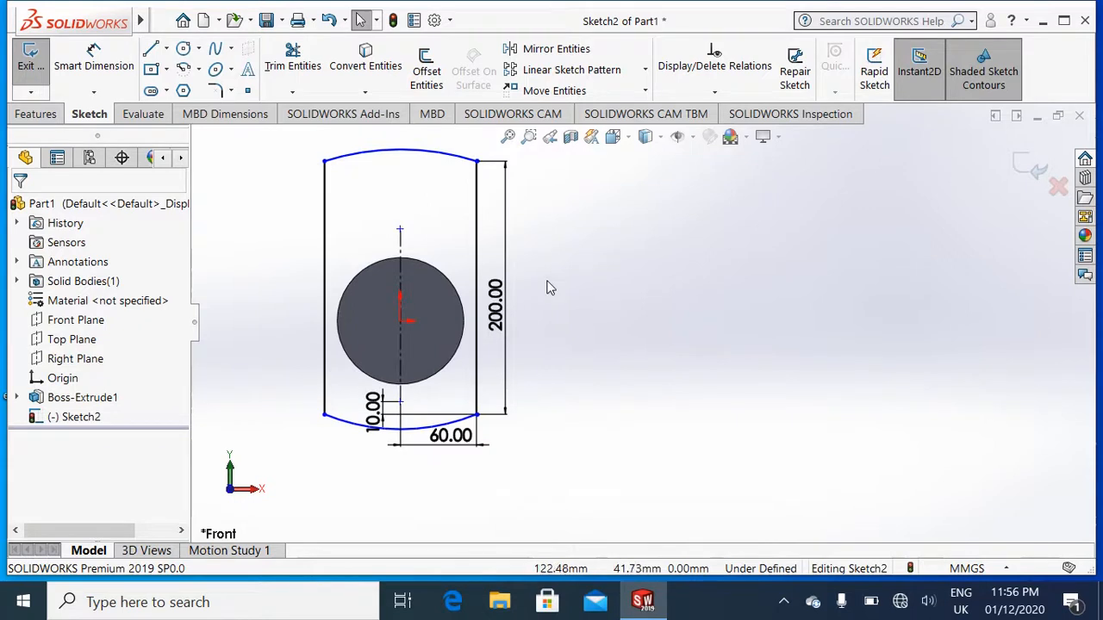
pyautogui.scroll(2, 233, 236)
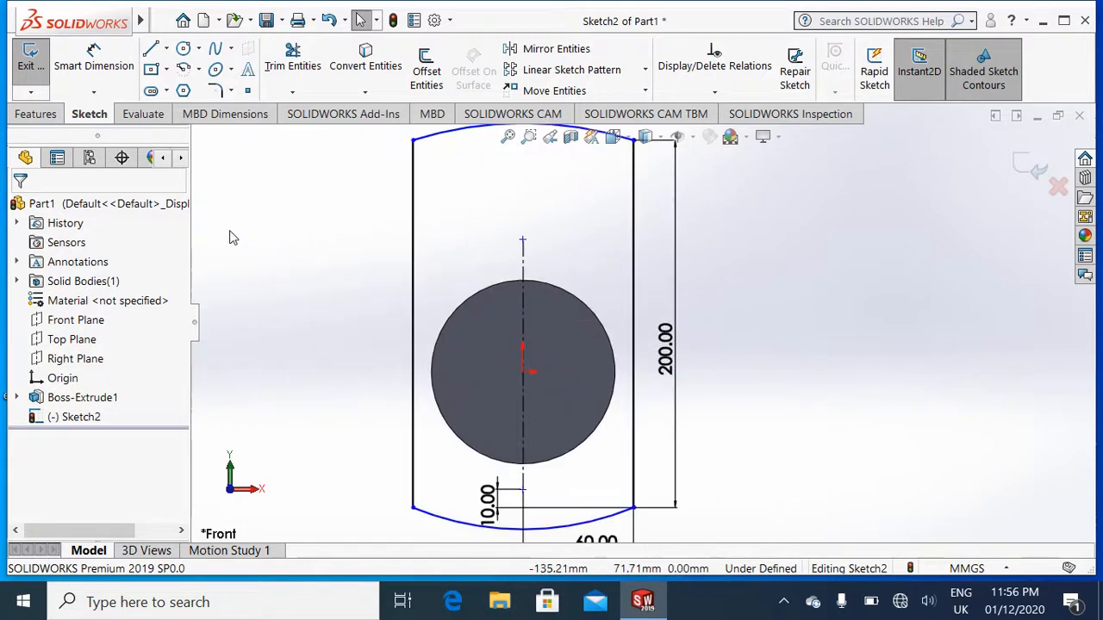
pyautogui.scroll(2, 700, 530)
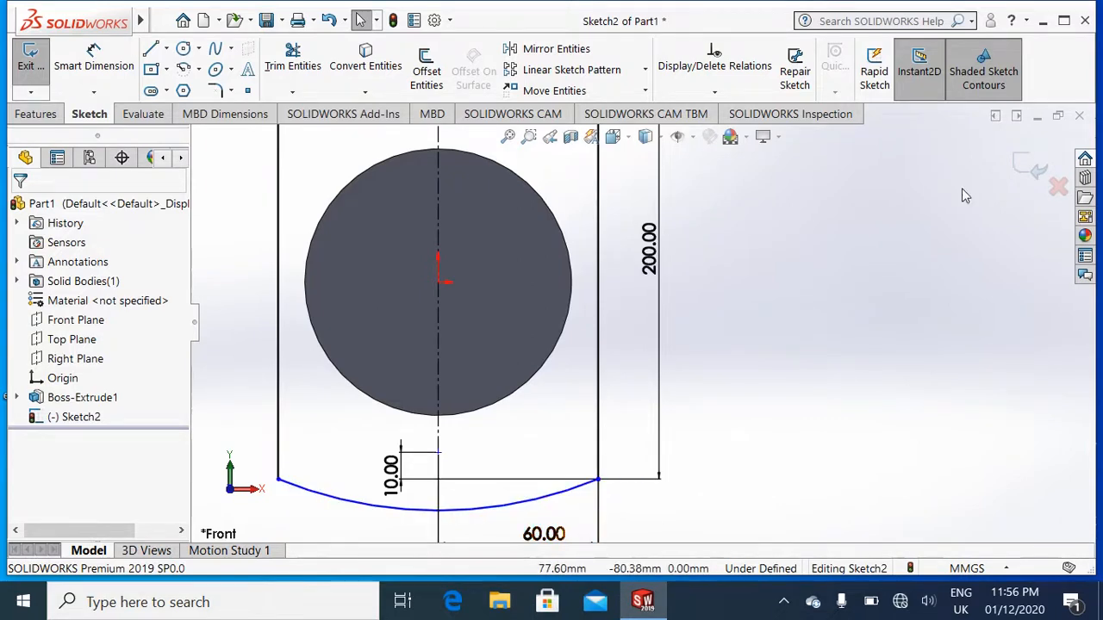
pyautogui.click(1034, 168)
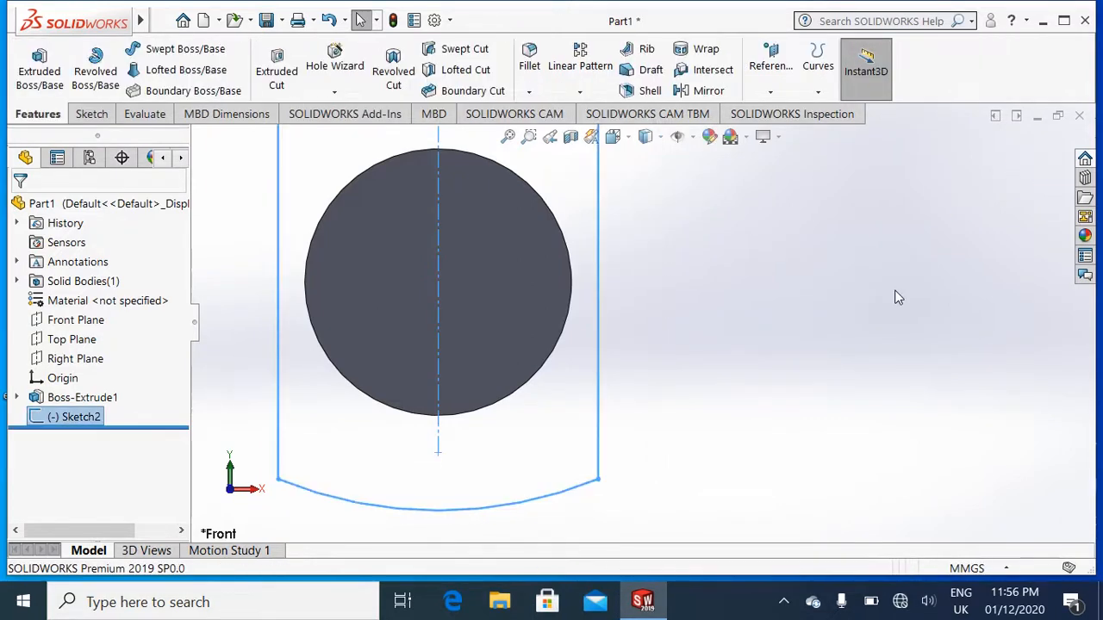
pyautogui.hotkey('ctrl', '7')
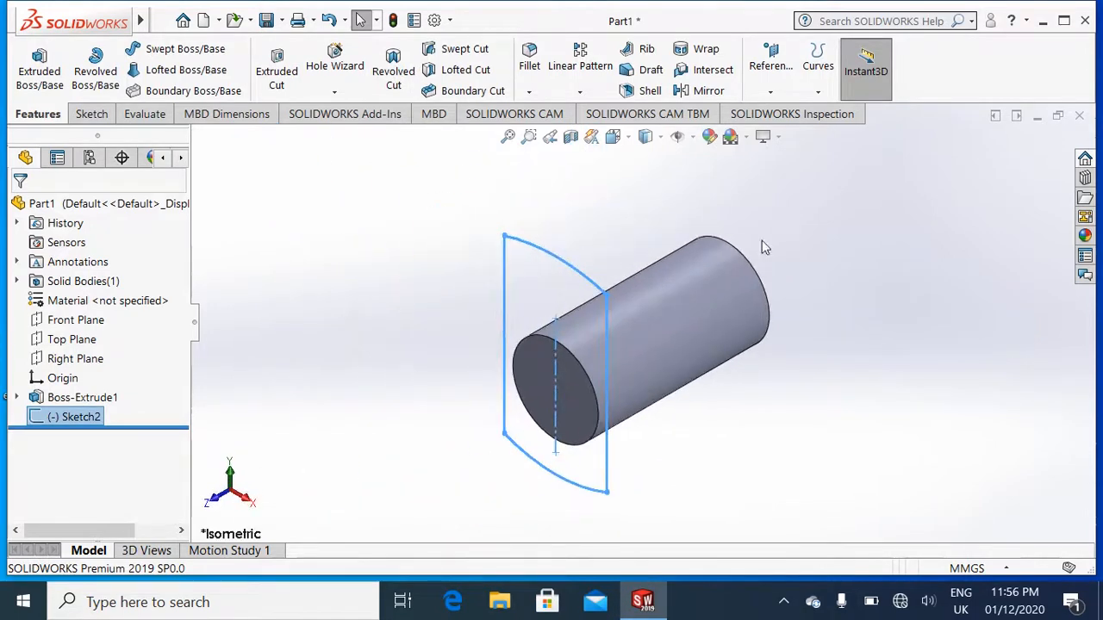
pyautogui.click(28, 84)
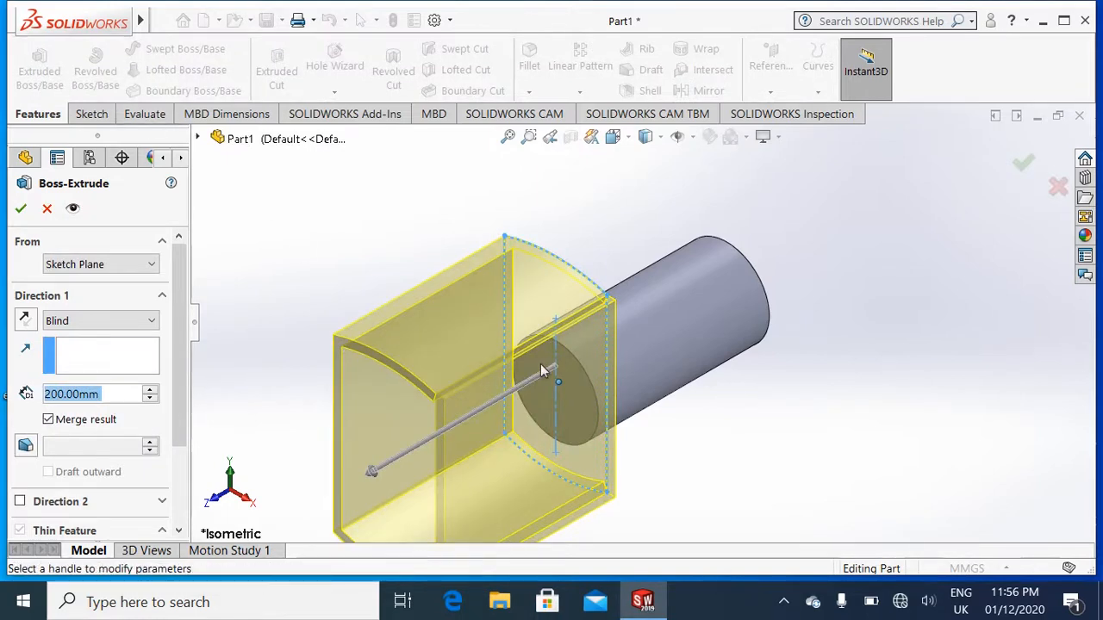
pyautogui.moveTo(541, 365)
pyautogui.mouseDown(button='middle')
pyautogui.moveTo(614, 352)
pyautogui.moveTo(544, 339)
pyautogui.moveTo(553, 276)
pyautogui.moveTo(485, 283)
pyautogui.moveTo(517, 371)
pyautogui.moveTo(478, 386)
pyautogui.moveTo(655, 349)
pyautogui.moveTo(566, 365)
pyautogui.moveTo(524, 324)
pyautogui.moveTo(547, 354)
pyautogui.moveTo(540, 373)
pyautogui.mouseUp(button='middle')
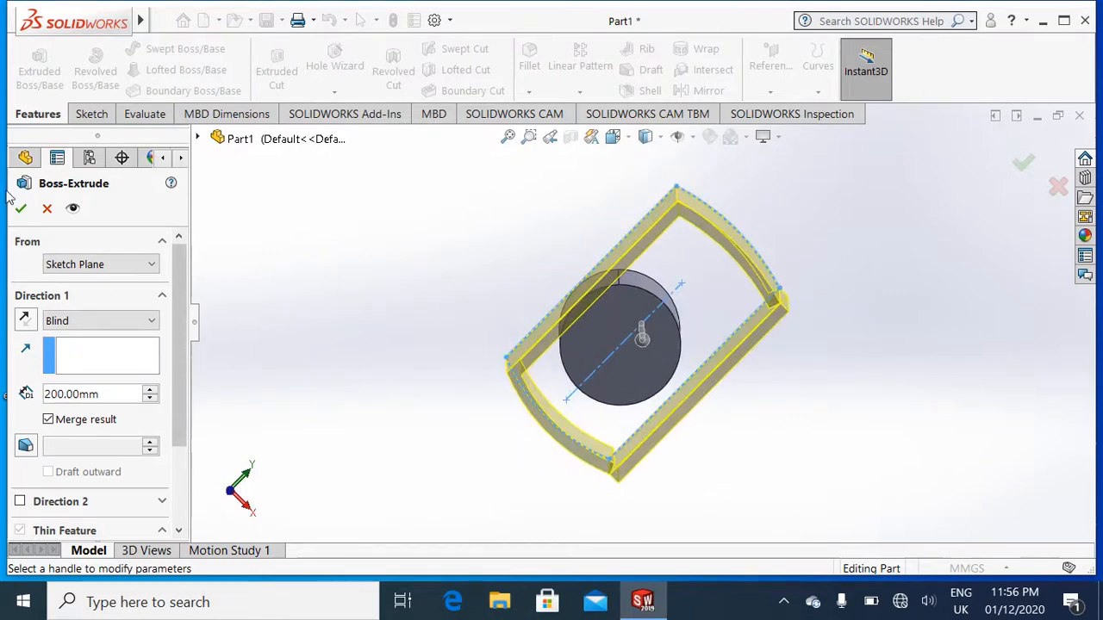
pyautogui.click(46, 211)
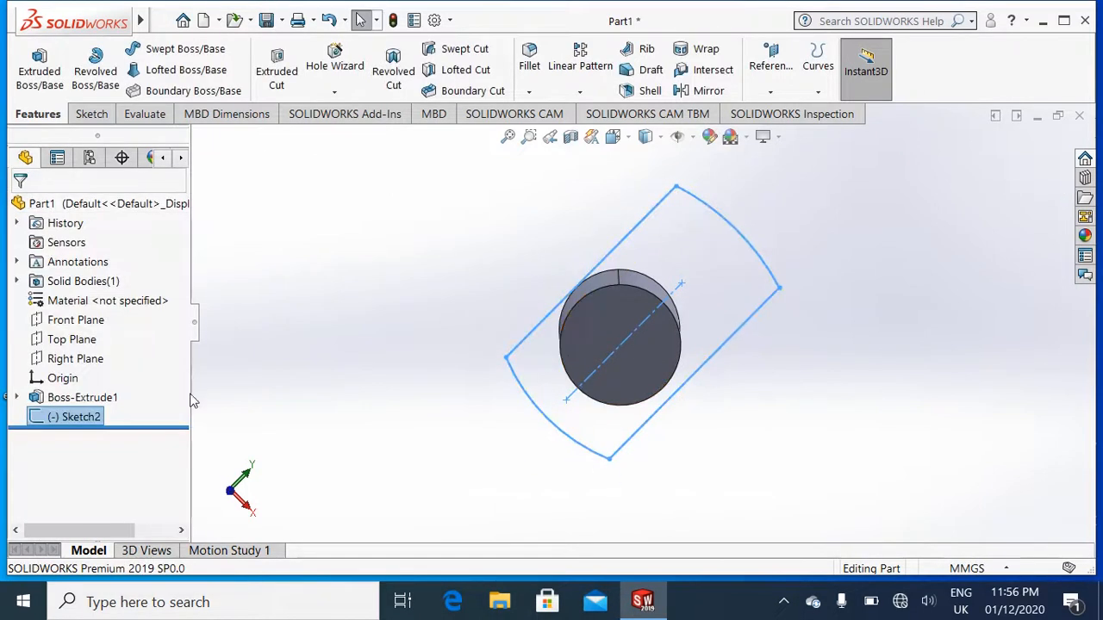
# Orient the view normal to the crank web sketch and reopen that sketch for editing.
pyautogui.rightClick(58, 420)
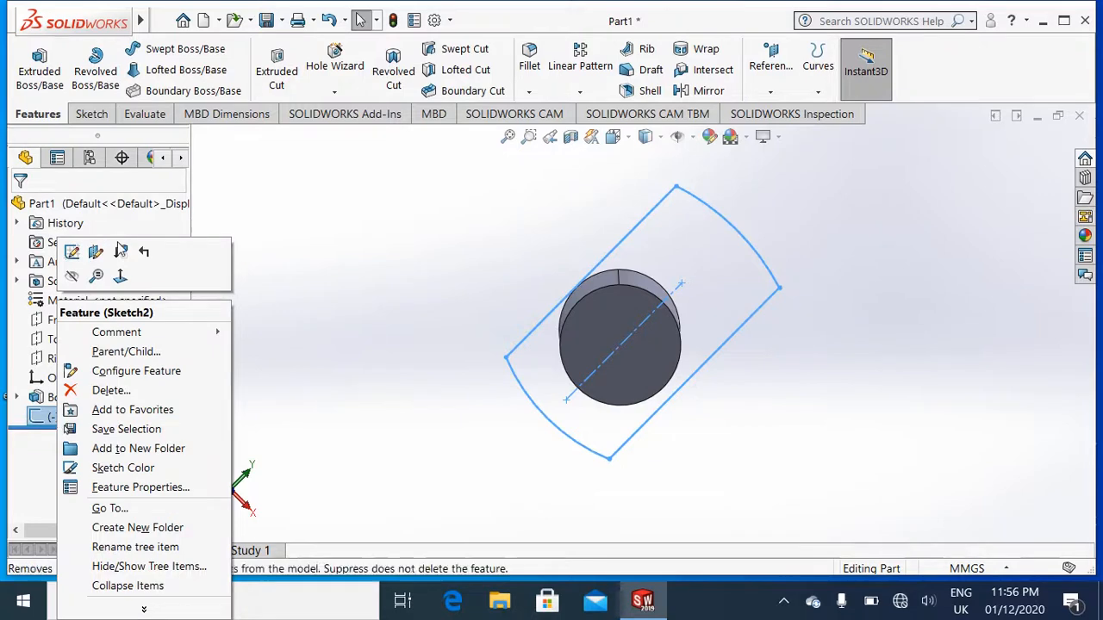
pyautogui.click(127, 282)
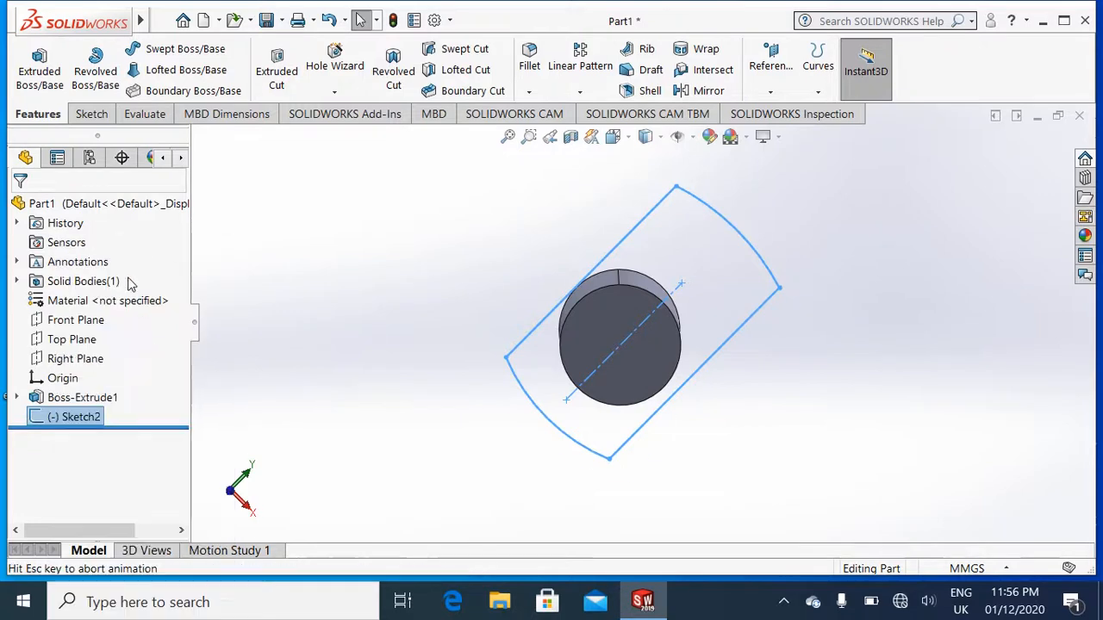
pyautogui.rightClick(83, 420)
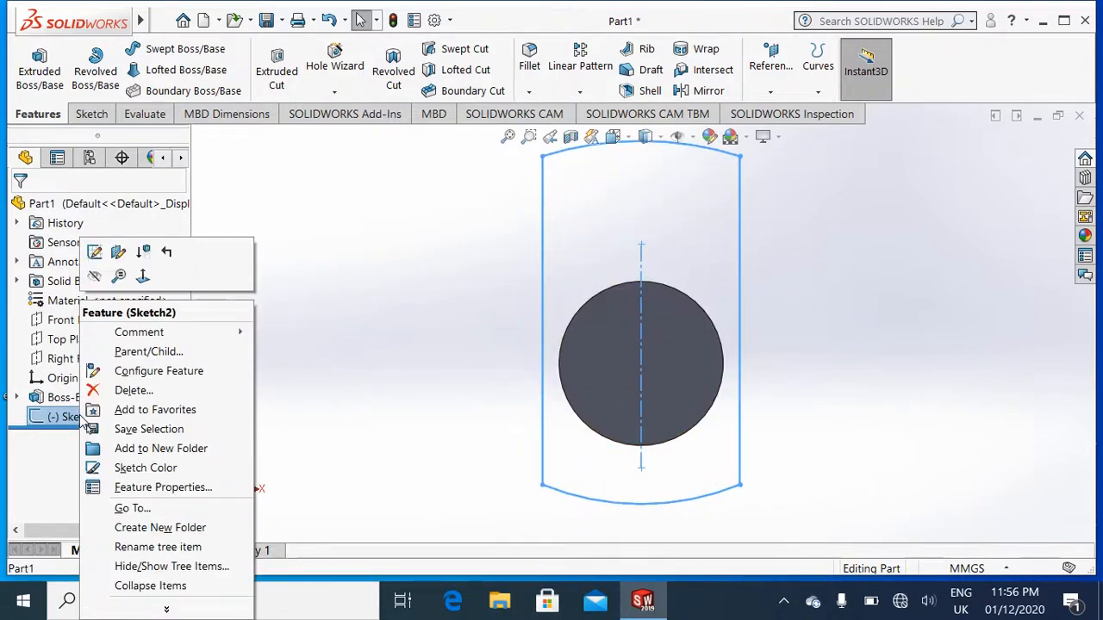
pyautogui.click(95, 251)
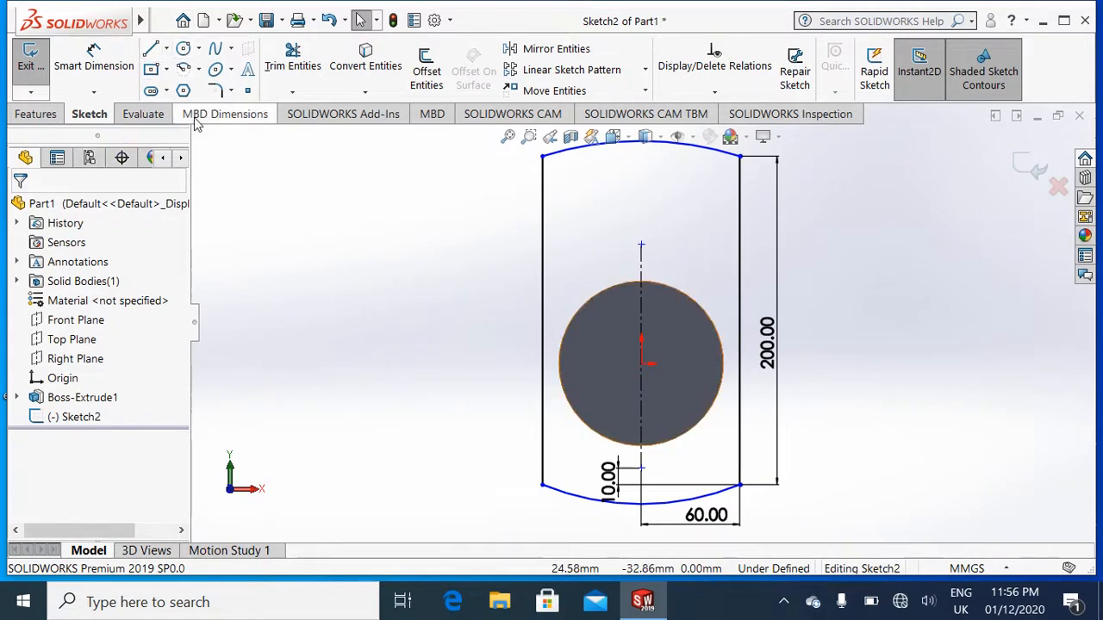
# Delete the upper and lower arcs that connect the two vertical lines.
pyautogui.click(568, 156)
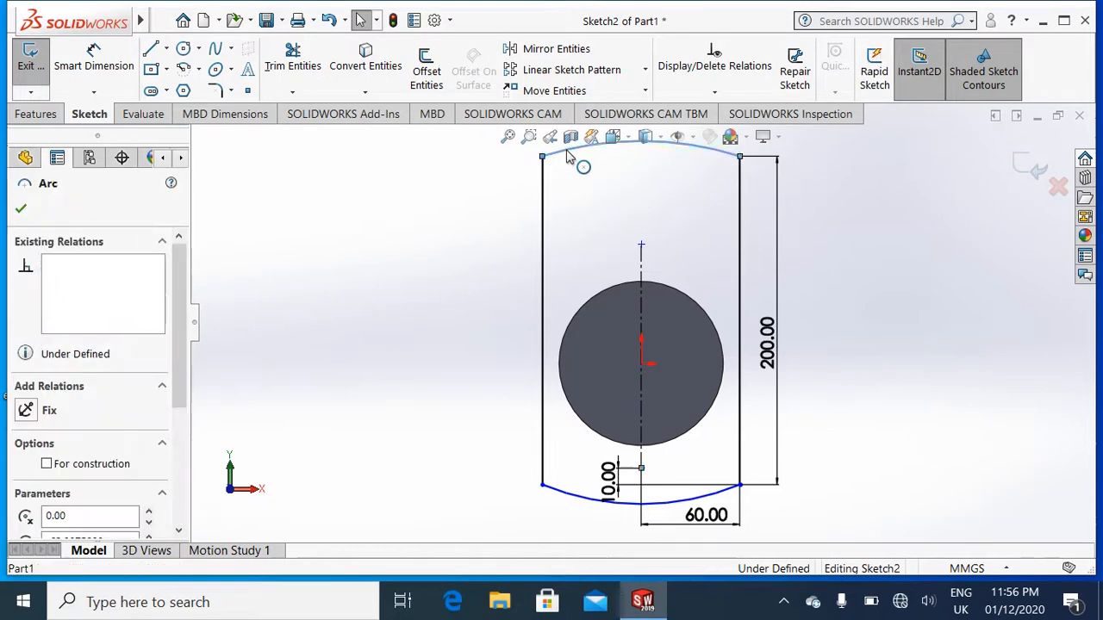
pyautogui.rightClick(574, 161)
pyautogui.click(652, 416)
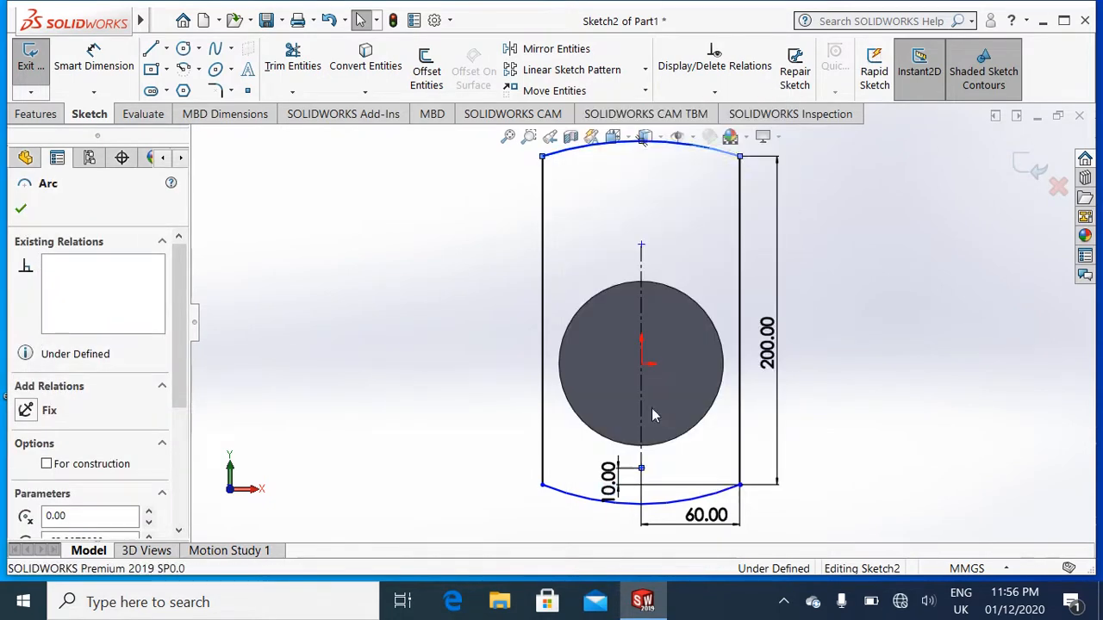
pyautogui.click(582, 502)
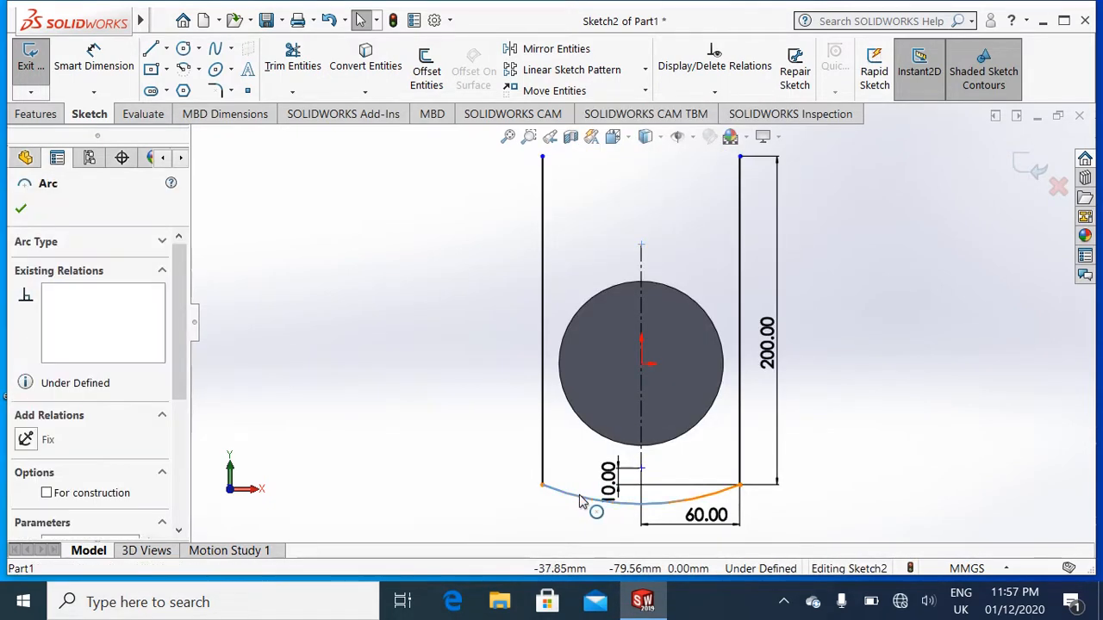
pyautogui.rightClick(582, 504)
pyautogui.click(621, 545)
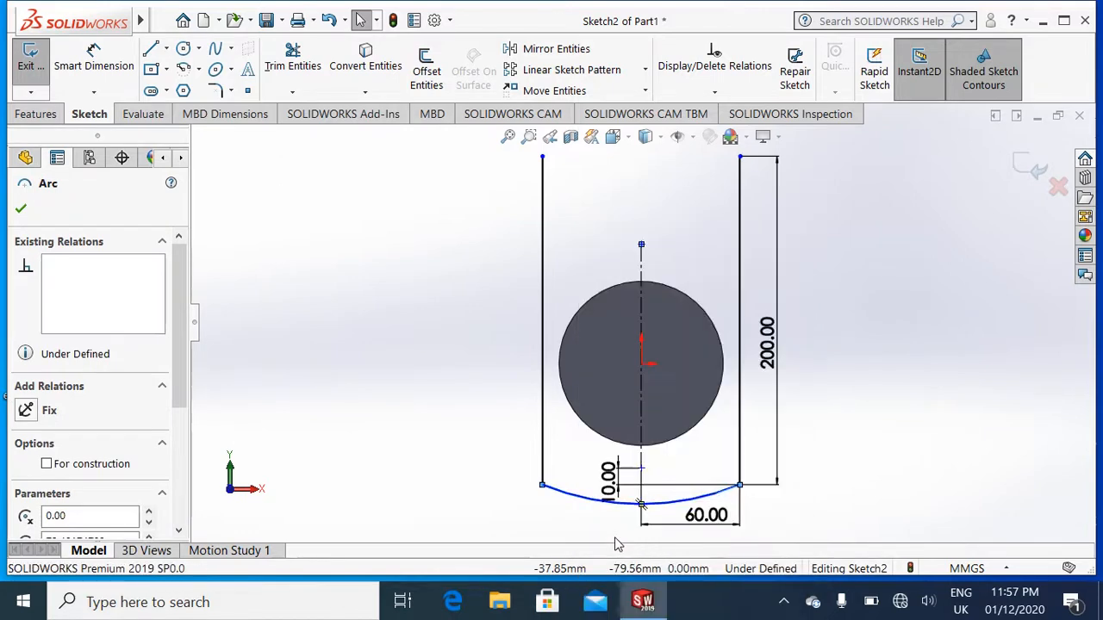
# Close the crank web profile with two horizontal lines joining the upper and lower ends of the vertical lines.
pyautogui.click(150, 52)
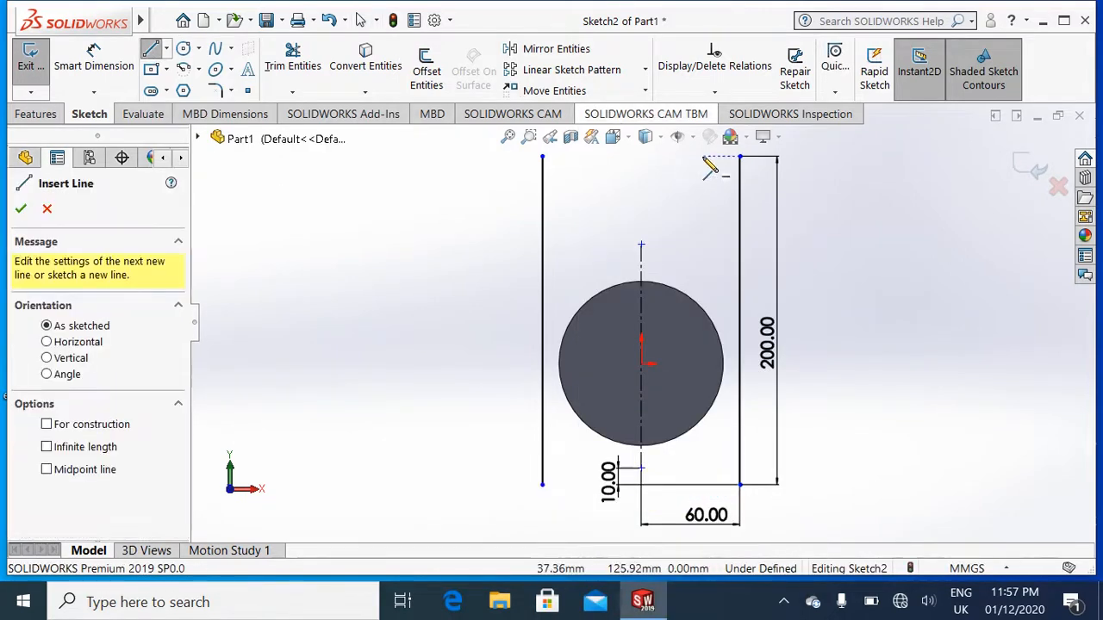
pyautogui.click(542, 157)
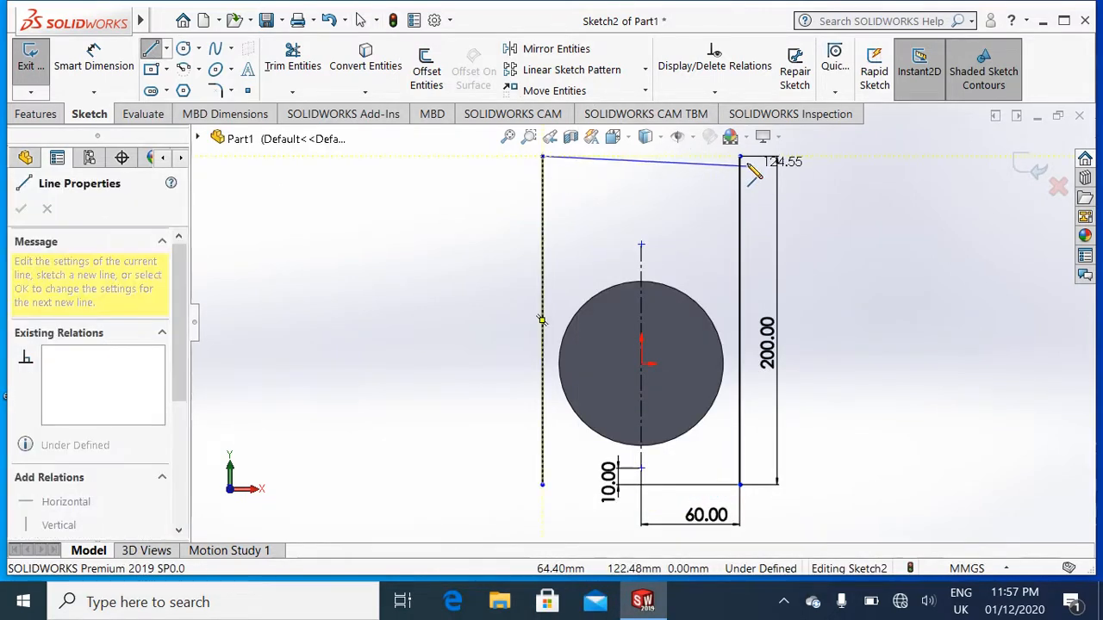
pyautogui.click(740, 157)
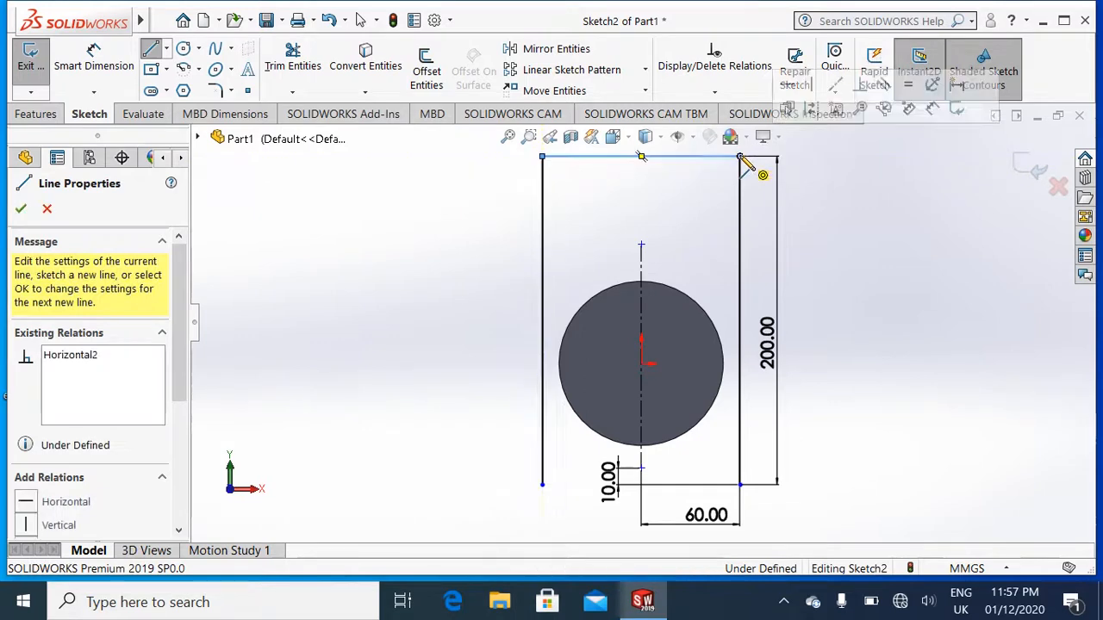
pyautogui.click(542, 485)
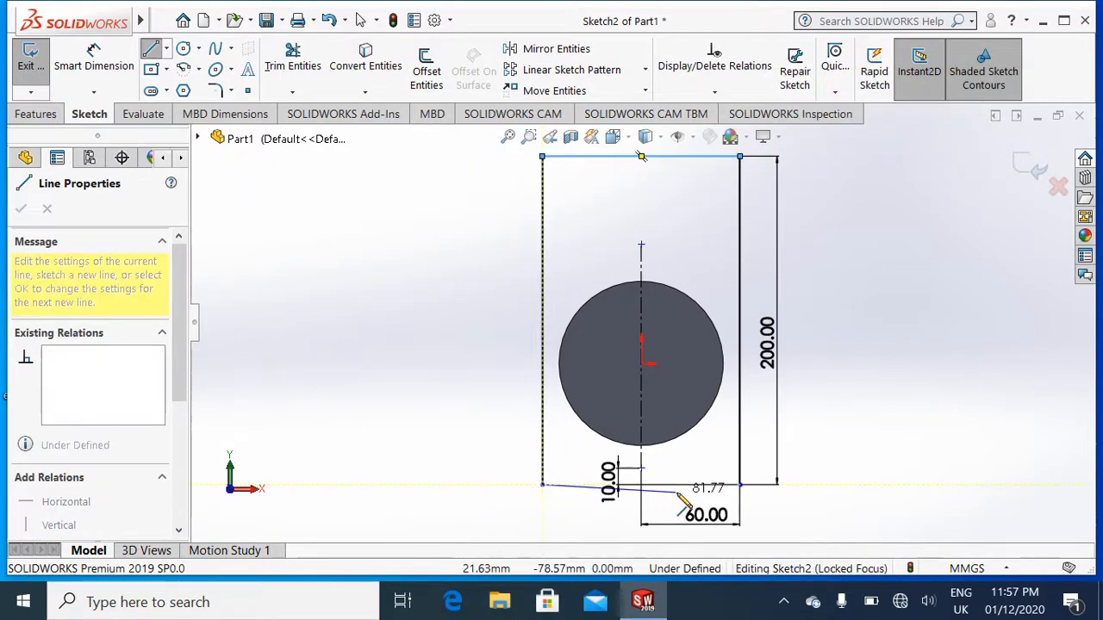
pyautogui.click(740, 485)
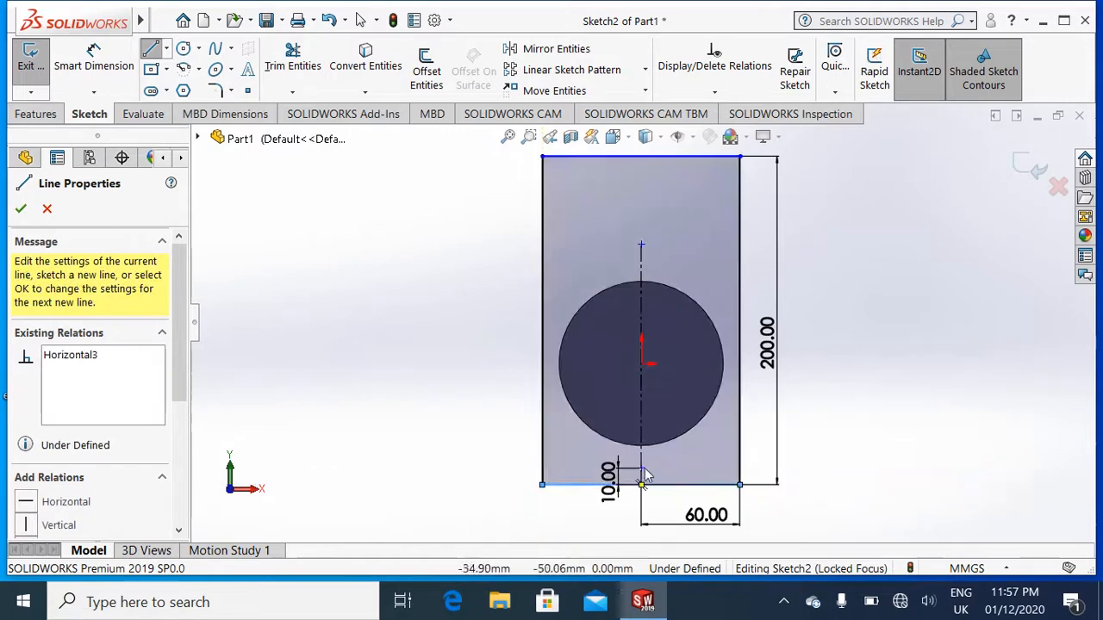
pyautogui.click(21, 210)
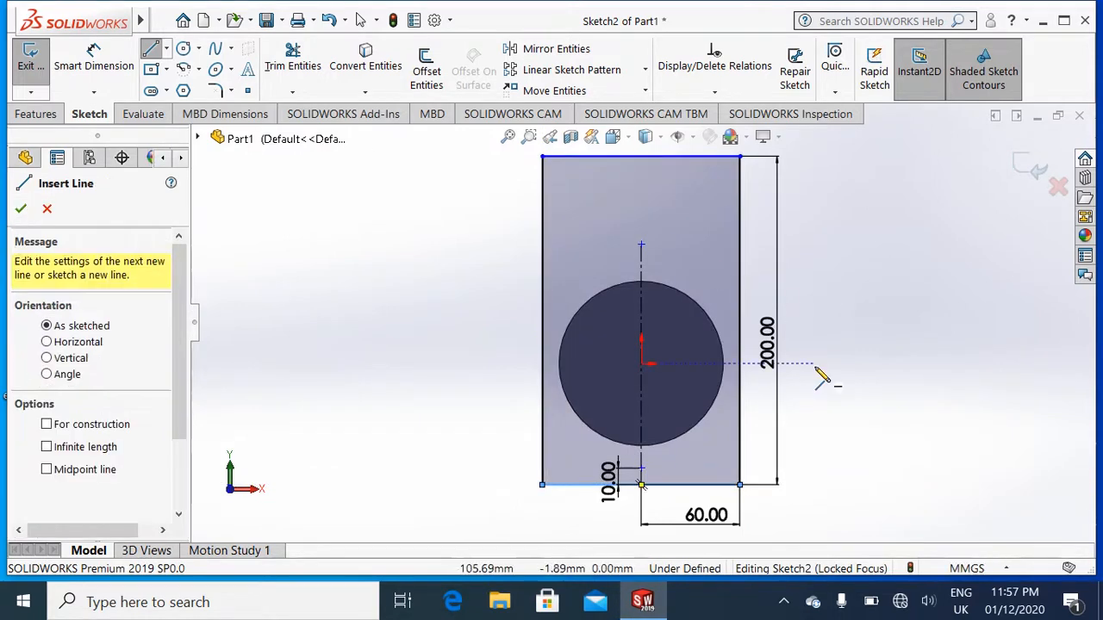
pyautogui.hotkey('ctrl', '7')
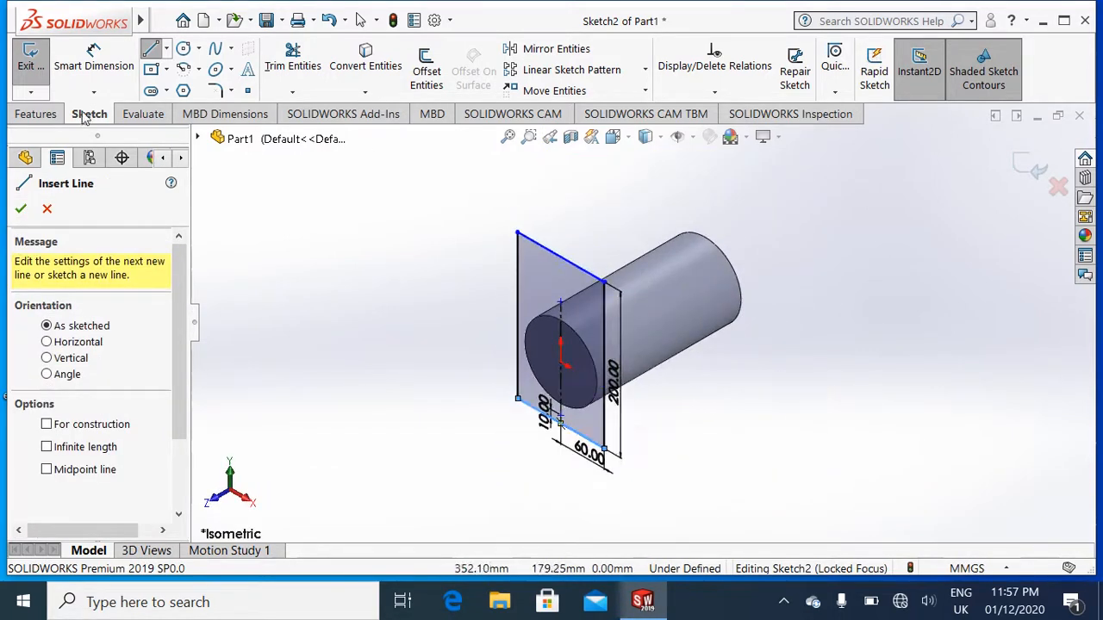
pyautogui.click(25, 209)
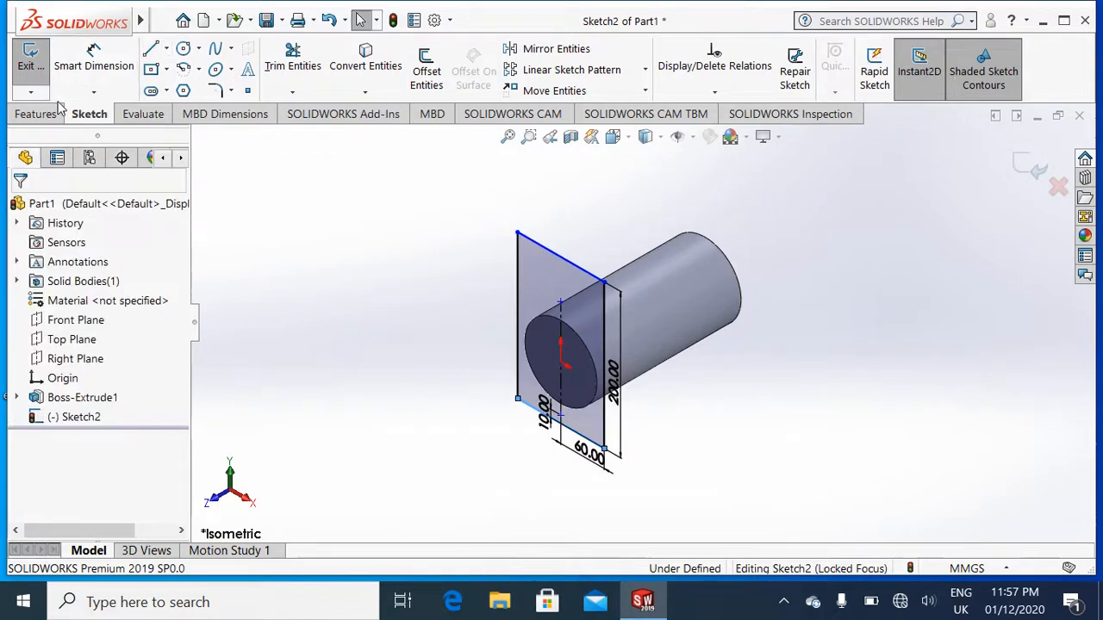
# Extrude the closed crank web profile as a blind boss 20 mm deep, merged with the shaft.
pyautogui.click(45, 113)
pyautogui.click(39, 71)
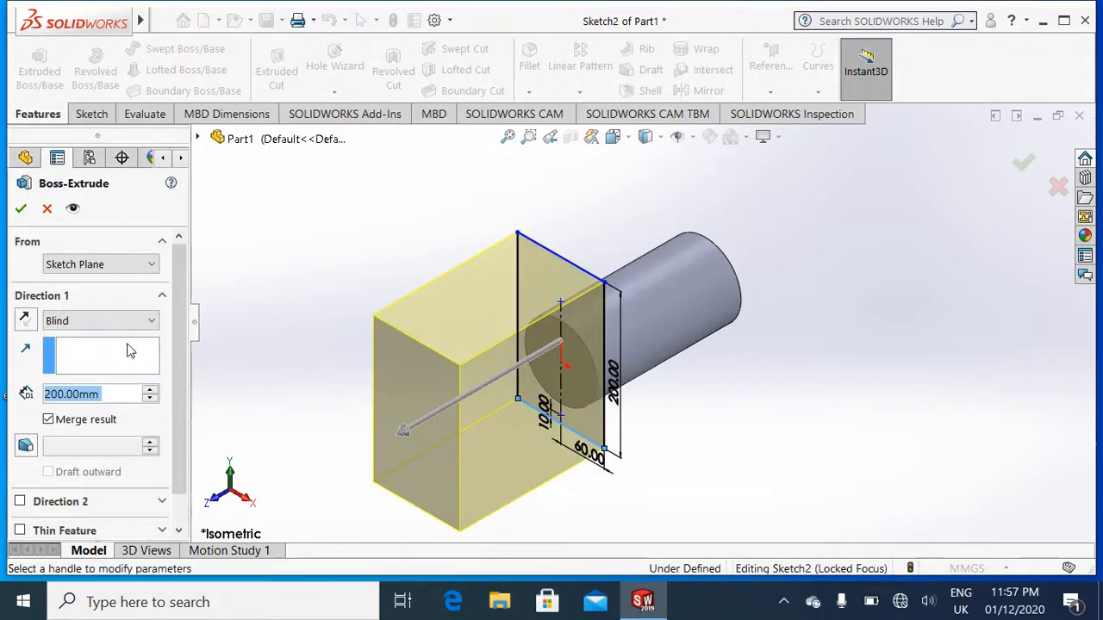
pyautogui.write('10')
pyautogui.press('Return')
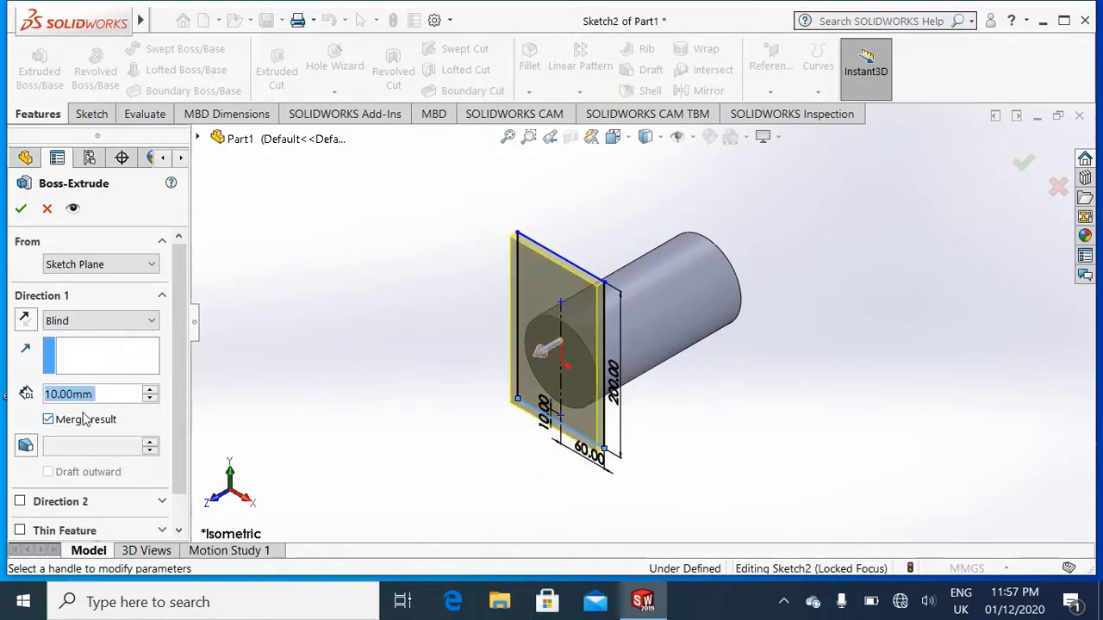
pyautogui.write('20')
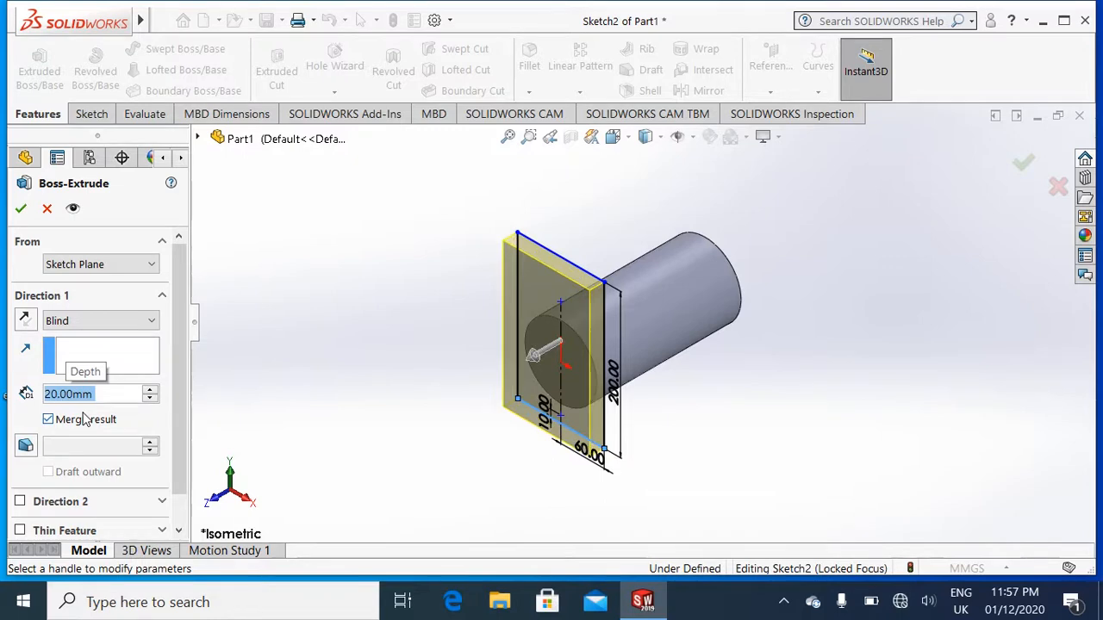
pyautogui.click(21, 211)
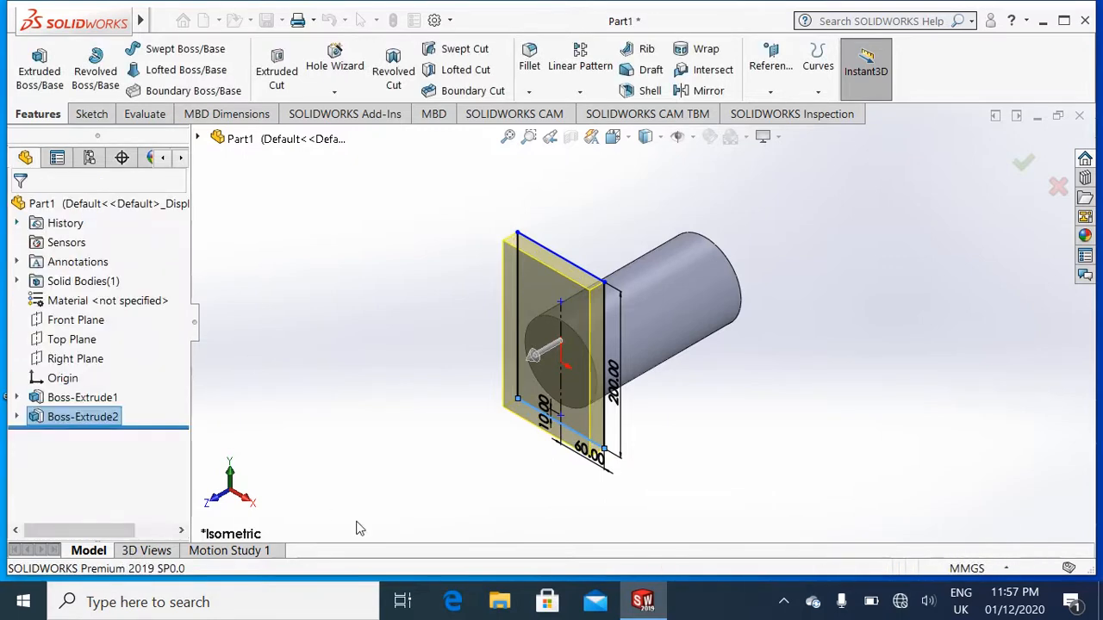
# Orient the view normal to the crank web's front face and start a new sketch on it.
pyautogui.click(574, 385)
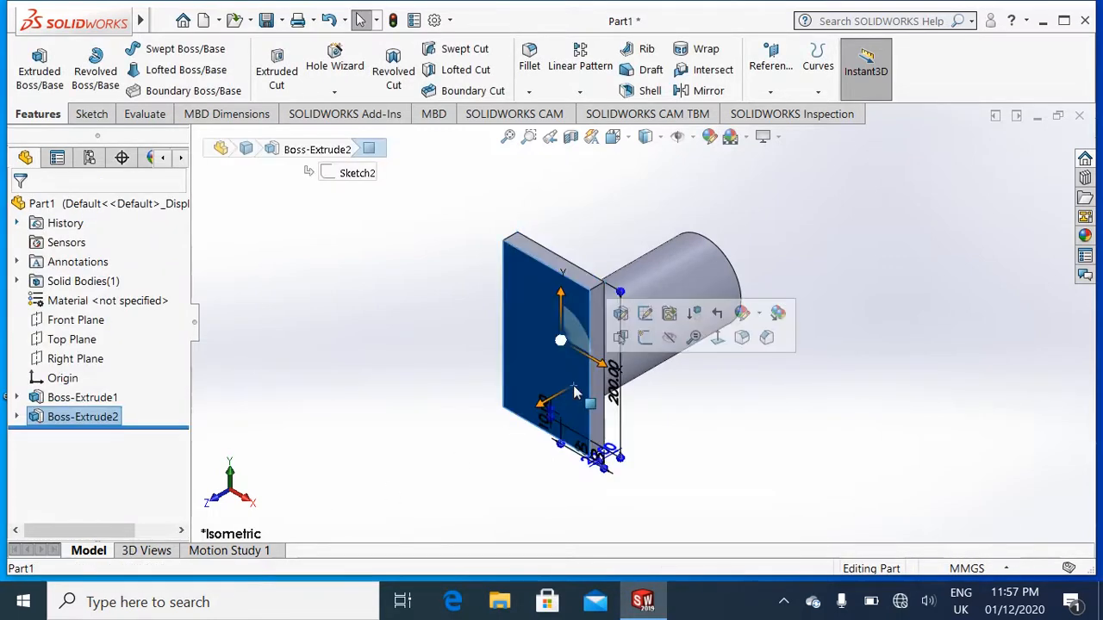
pyautogui.rightClick(573, 385)
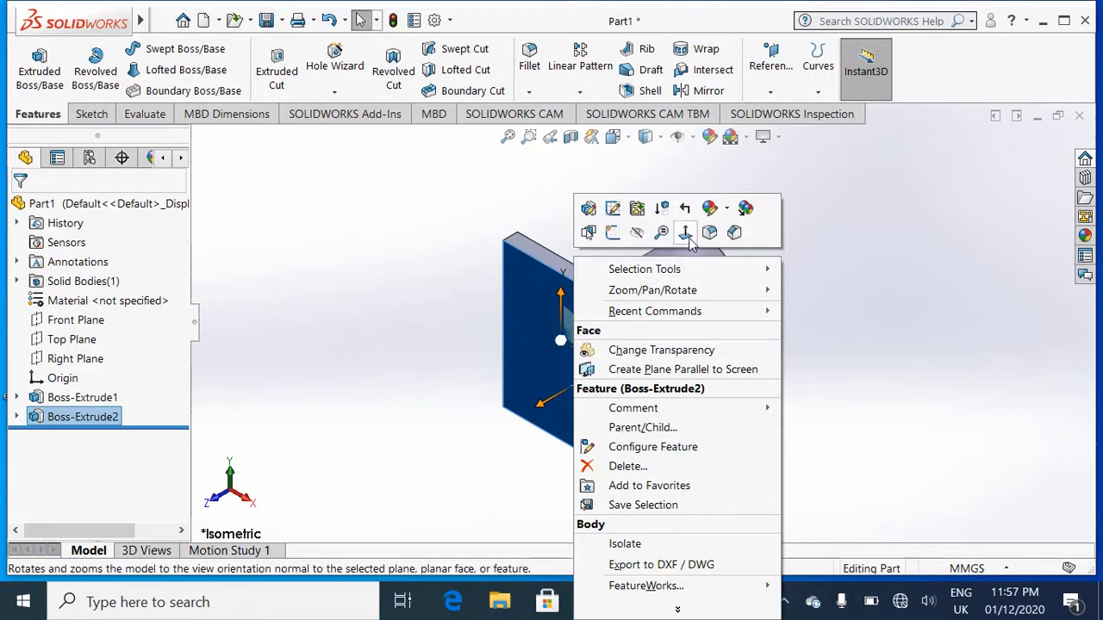
pyautogui.click(686, 233)
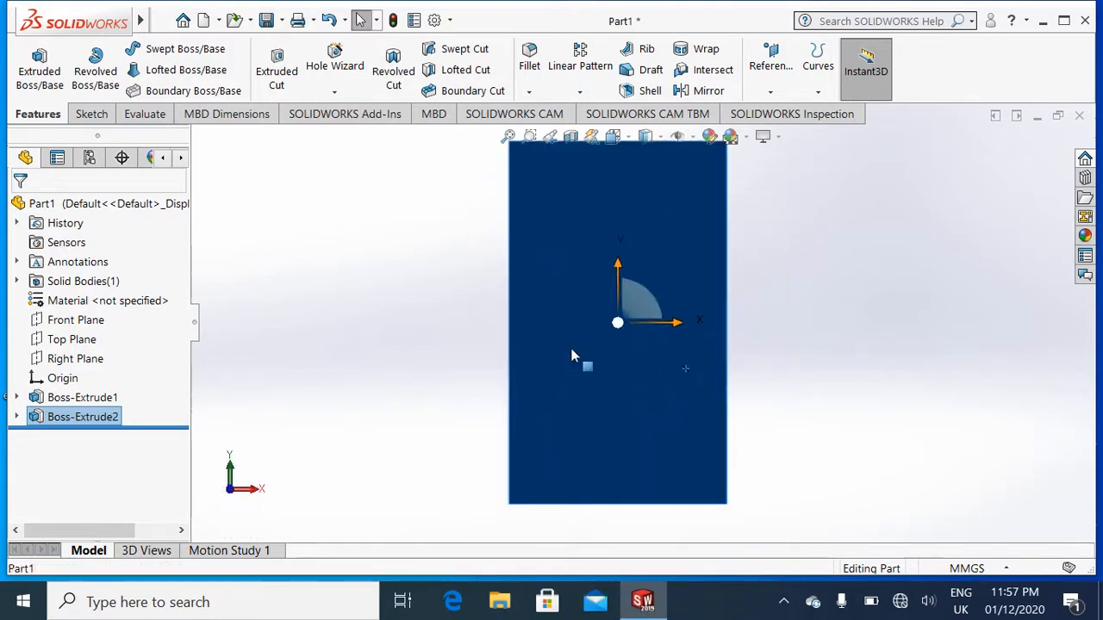
pyautogui.rightClick(573, 356)
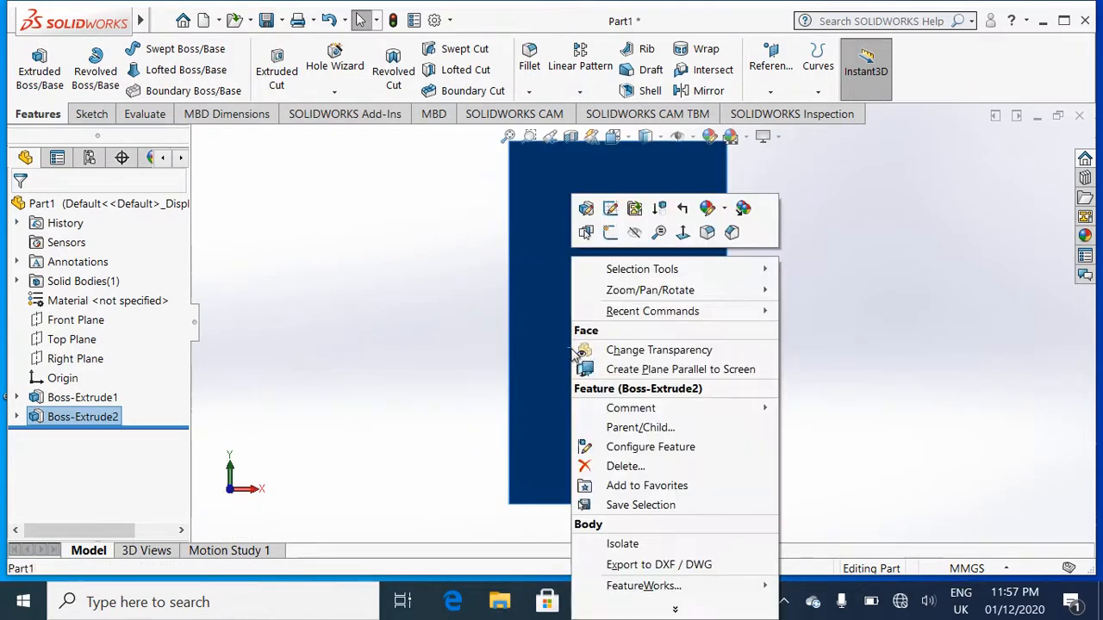
pyautogui.click(610, 233)
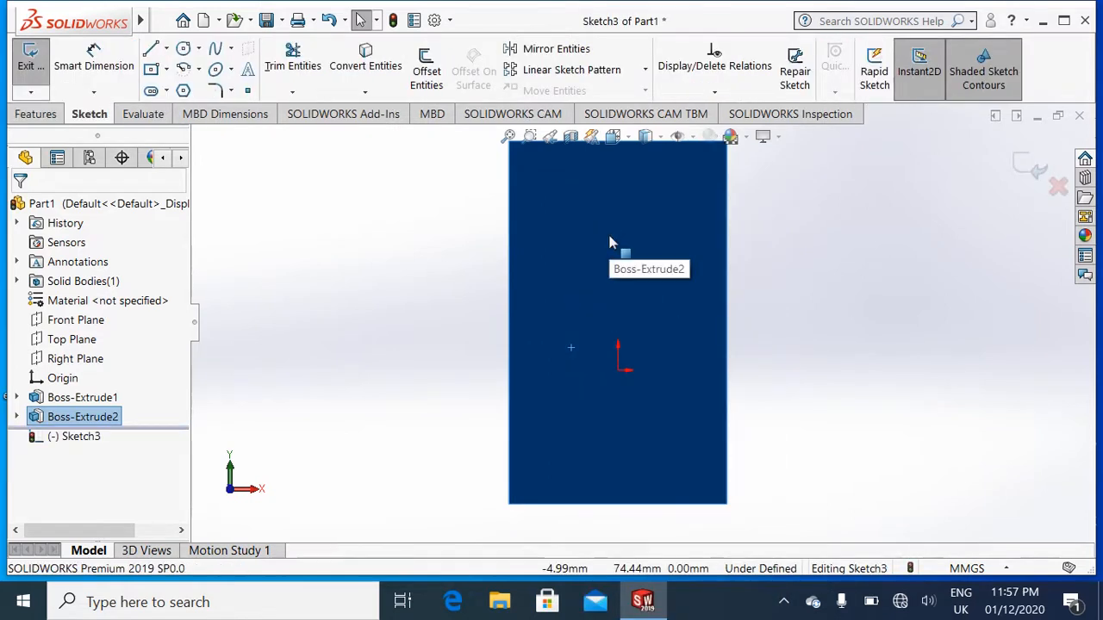
# Inspect the web and shaft from the side, and return the view normal to the new sketch.
pyautogui.press('Right')
pyautogui.press('Right')
pyautogui.press('Right')
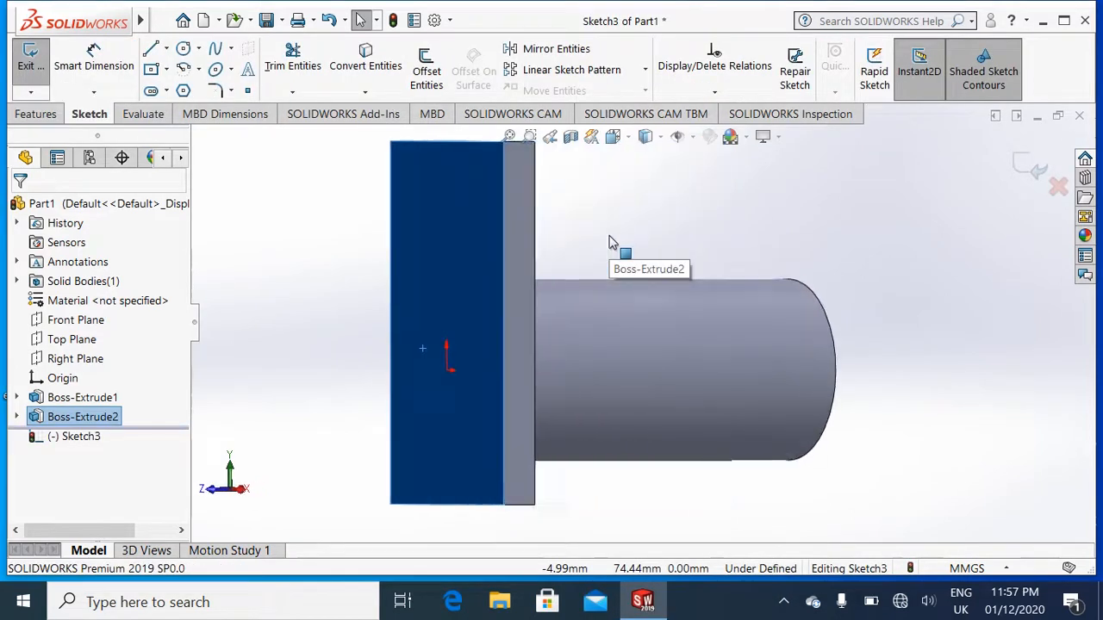
pyautogui.press('Right')
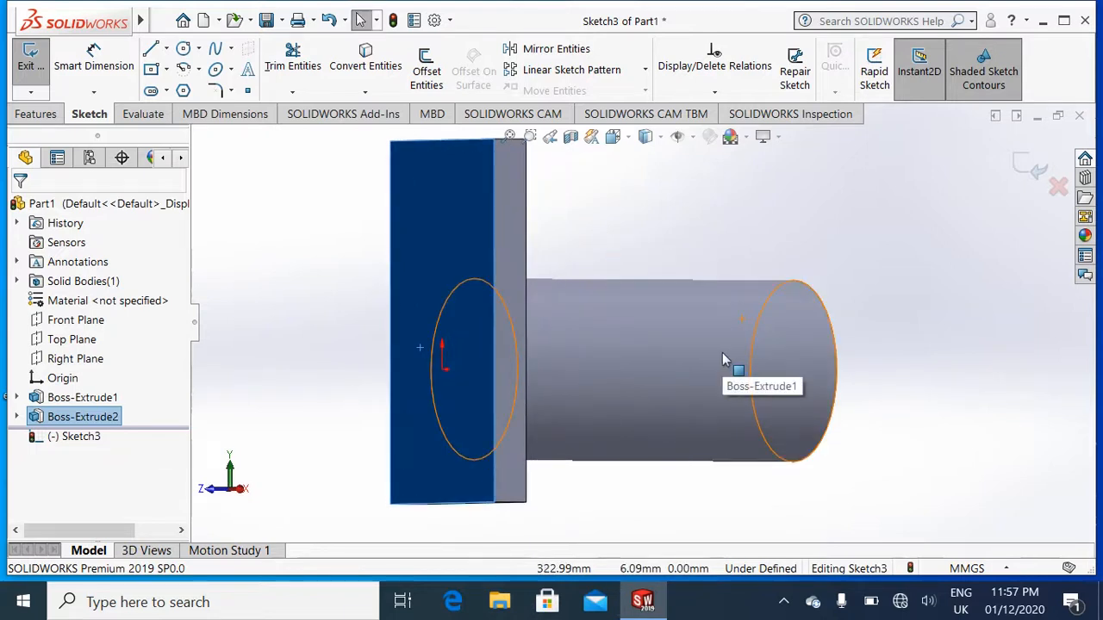
pyautogui.press('Left')
pyautogui.press('Left')
pyautogui.press('Left')
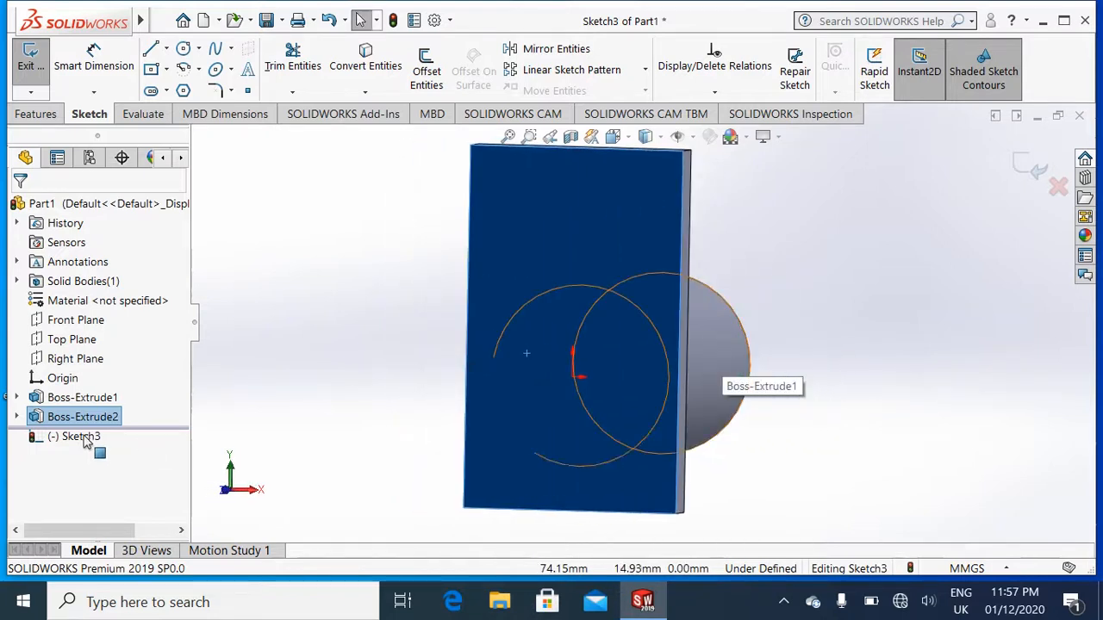
pyautogui.rightClick(84, 441)
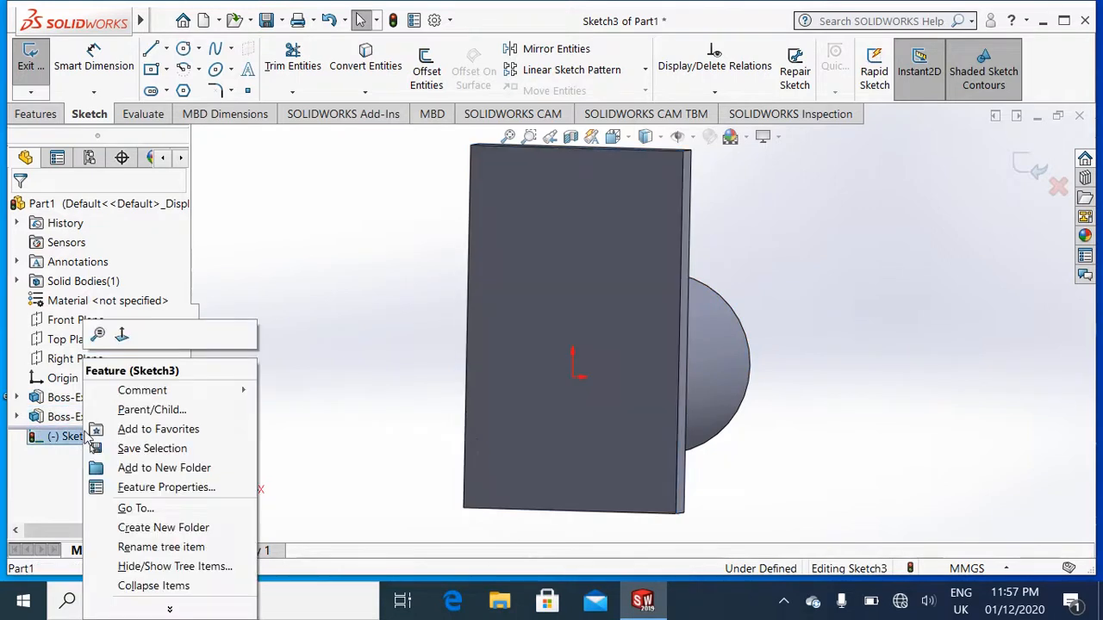
pyautogui.click(121, 337)
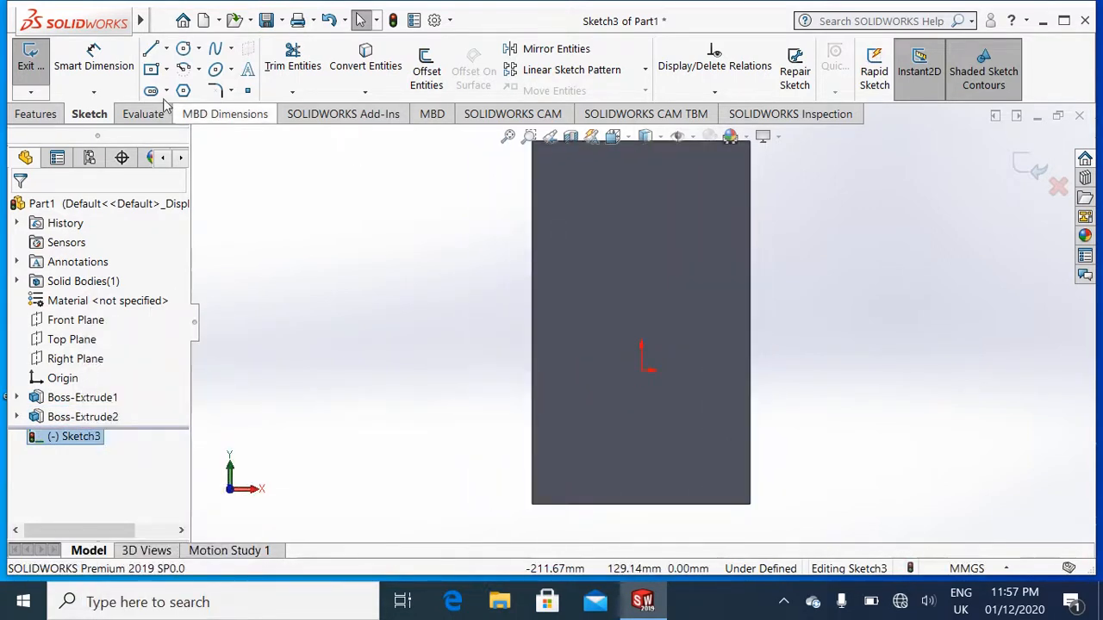
pyautogui.click(183, 49)
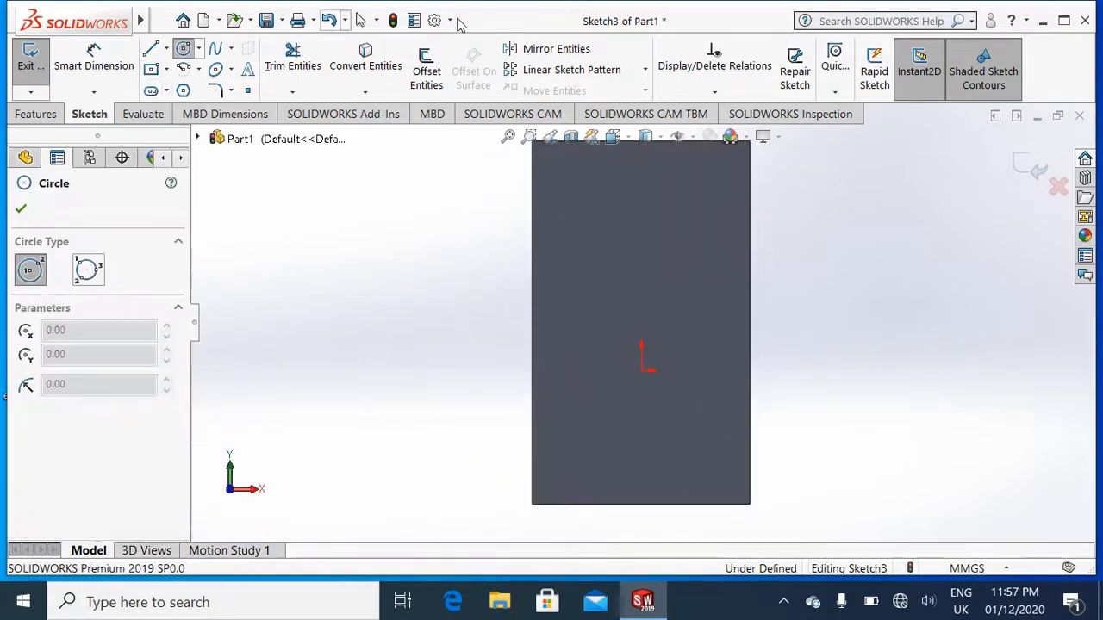
pyautogui.click(641, 205)
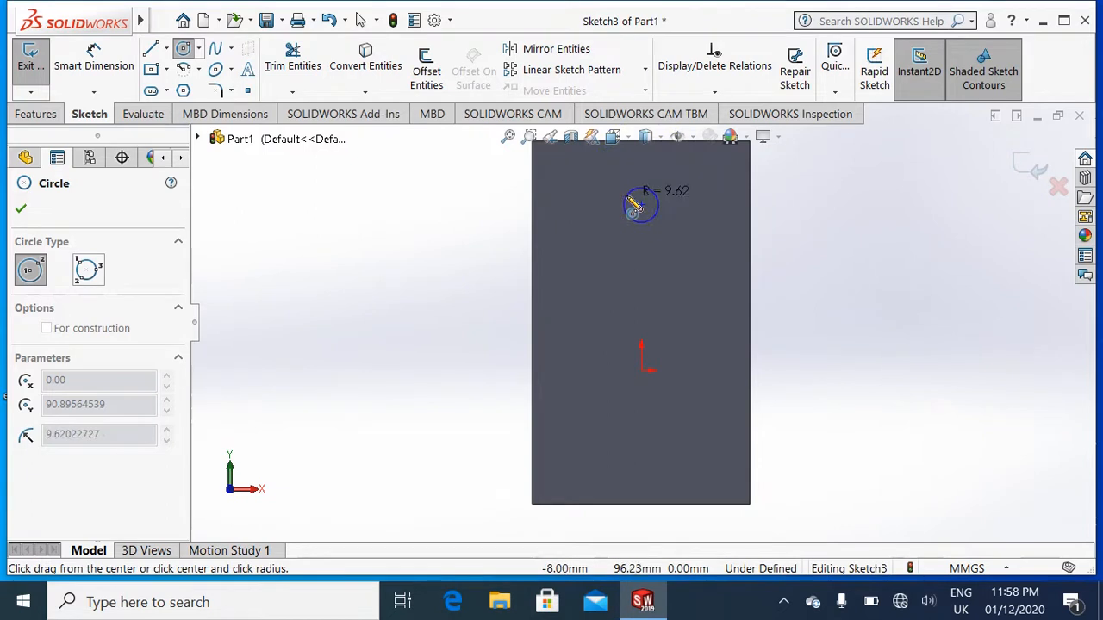
pyautogui.press('Escape')
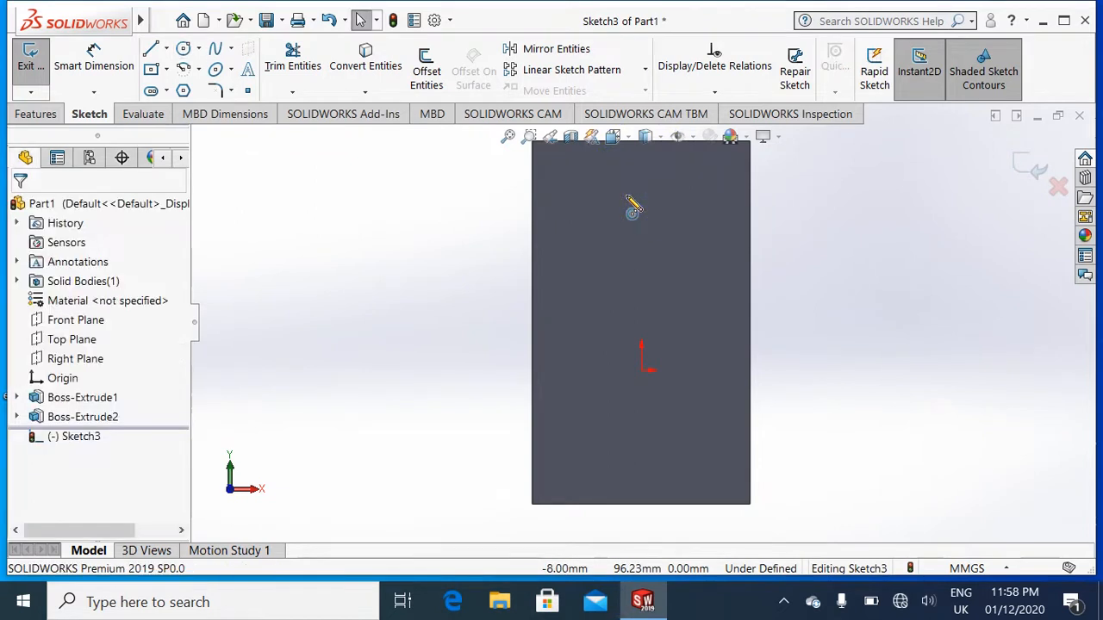
# Sketch a circle on the web face, centred vertically above the origin, with its radius set to 50 mm.
pyautogui.click(183, 50)
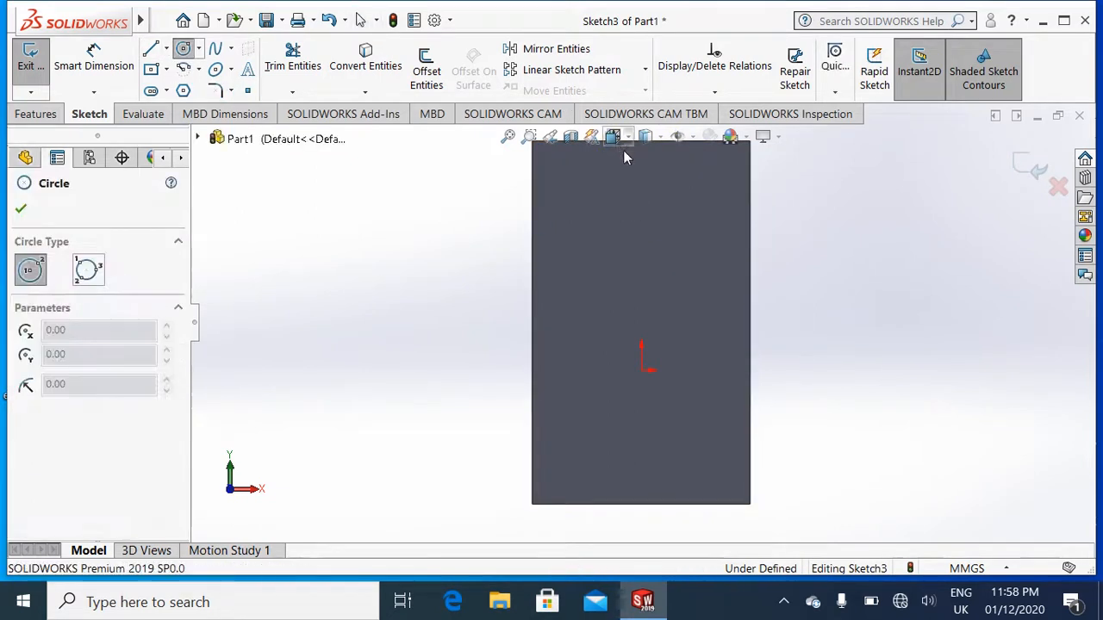
pyautogui.click(641, 212)
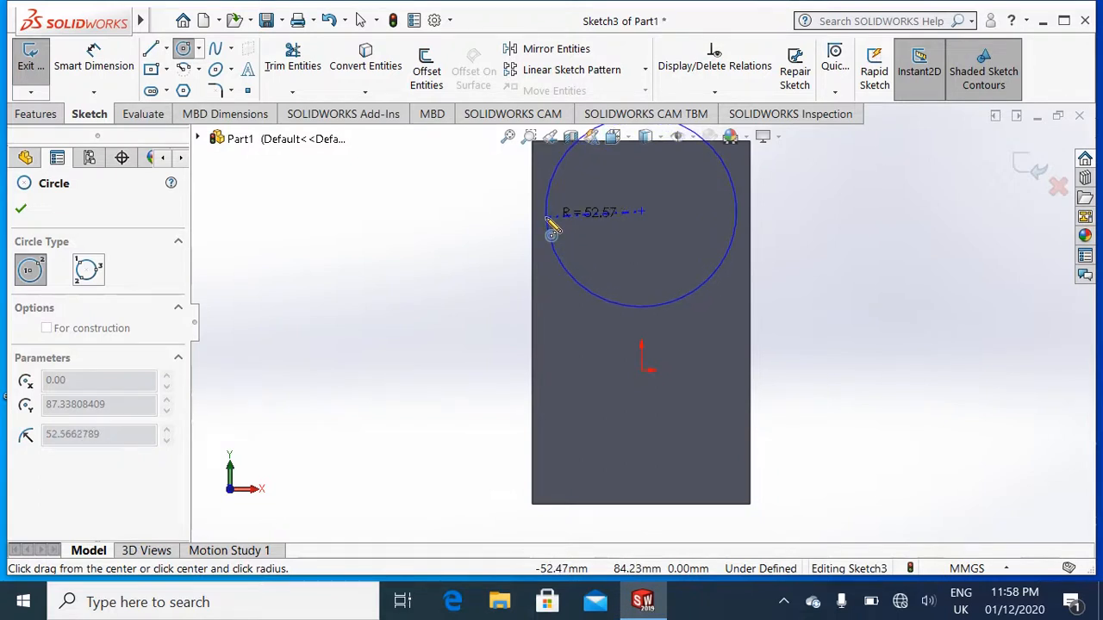
pyautogui.click(548, 219)
pyautogui.scroll(-3, 180, 339)
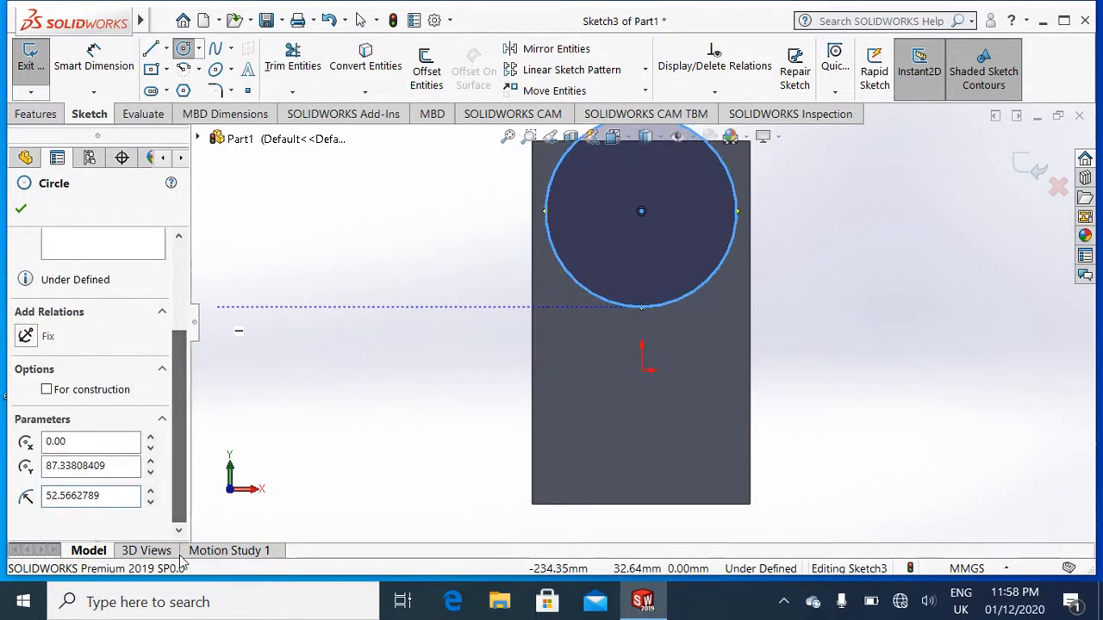
pyautogui.moveTo(121, 497); pyautogui.dragTo(32, 485)
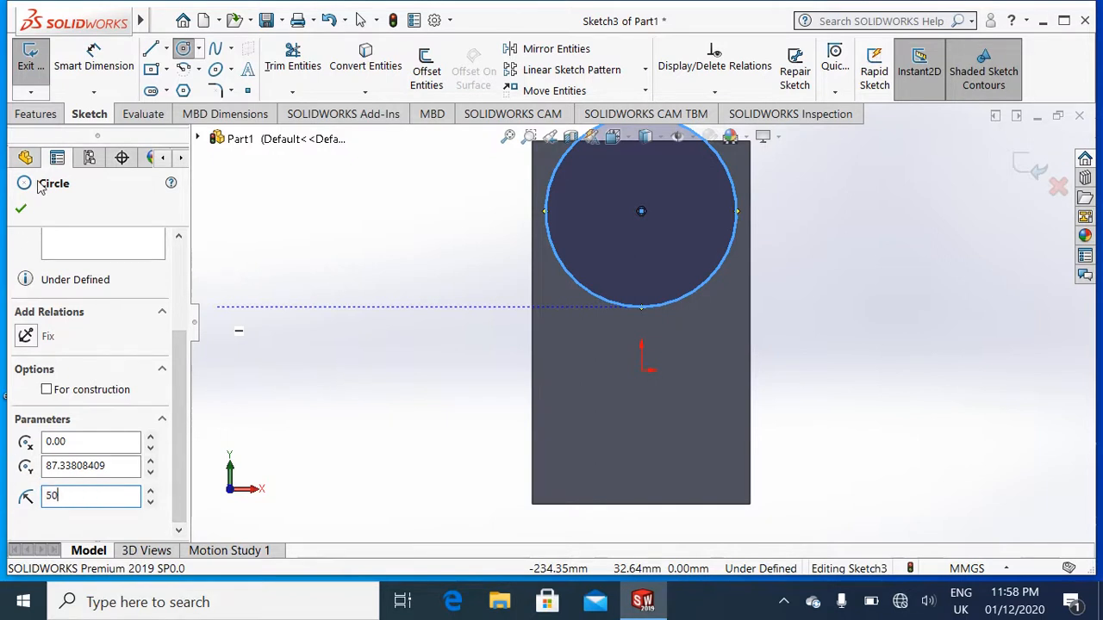
pyautogui.click(22, 208)
# Dimension the vertical distance between the circle's centre and the origin as 60 mm.
pyautogui.click(93, 60)
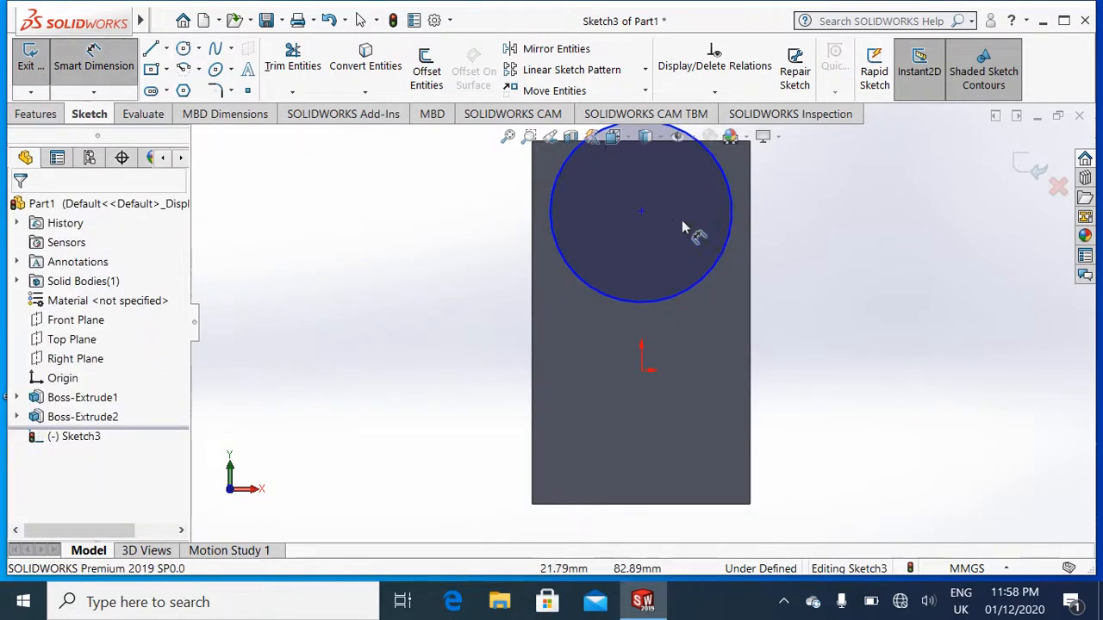
pyautogui.click(642, 212)
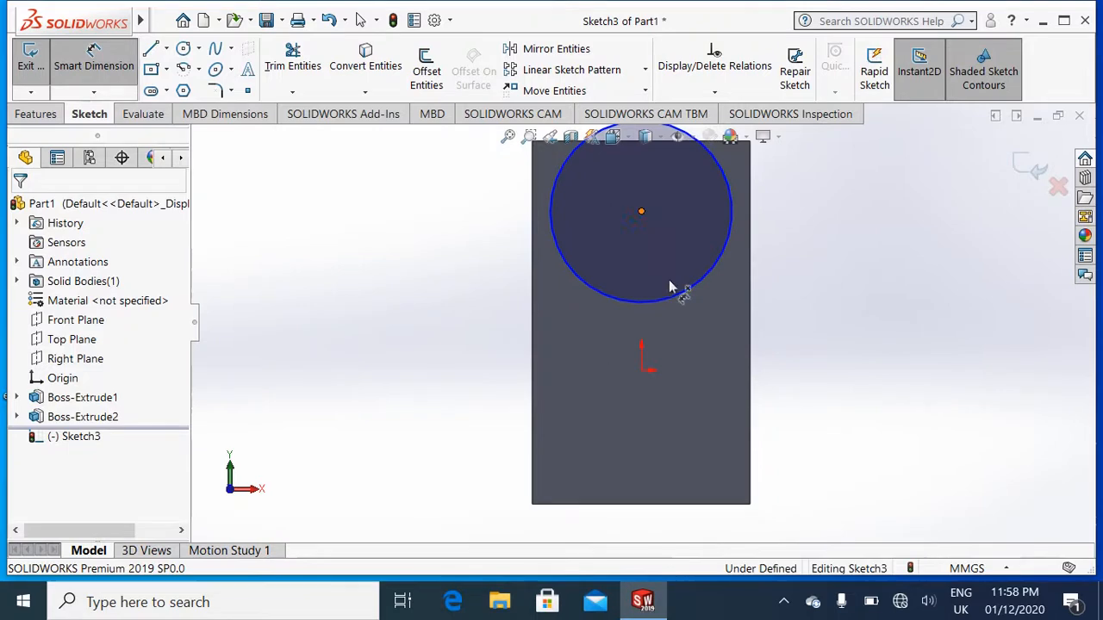
pyautogui.click(642, 372)
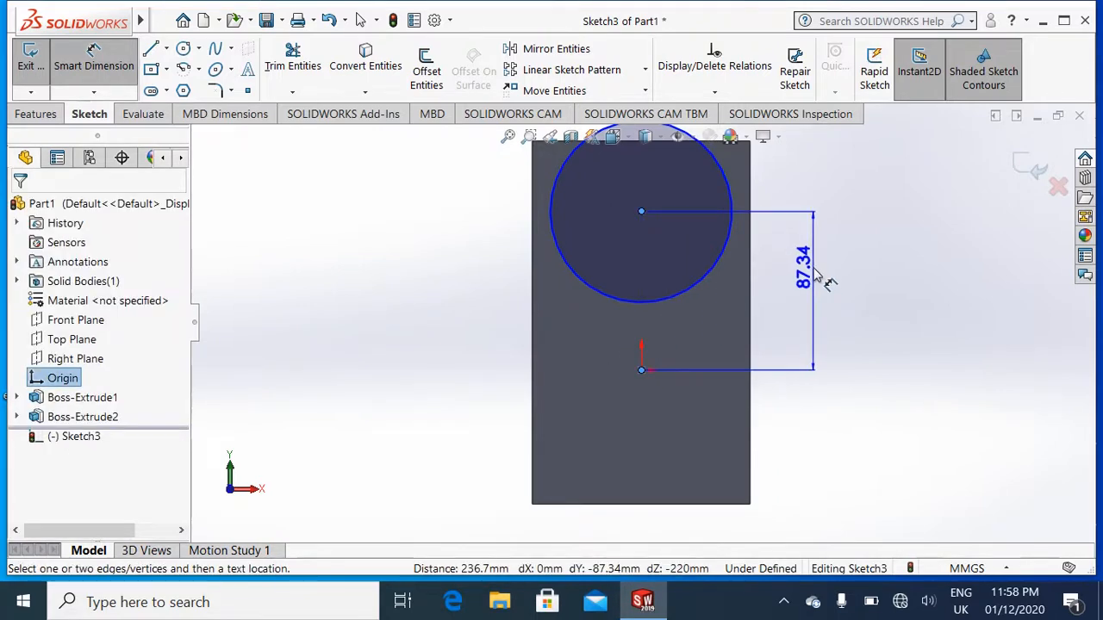
pyautogui.click(825, 284)
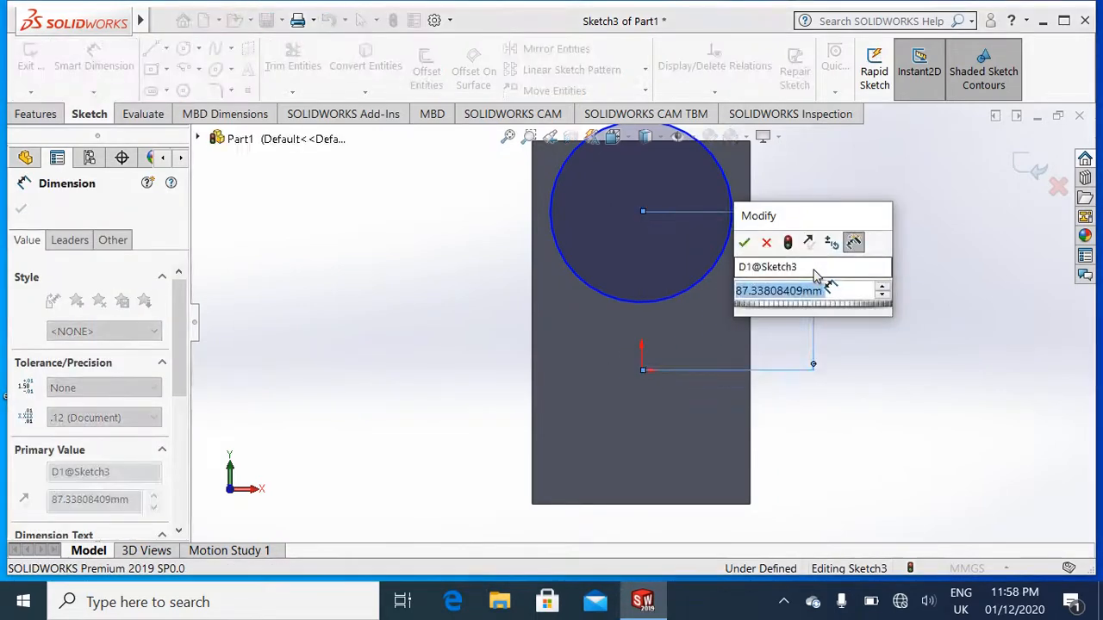
pyautogui.write('60')
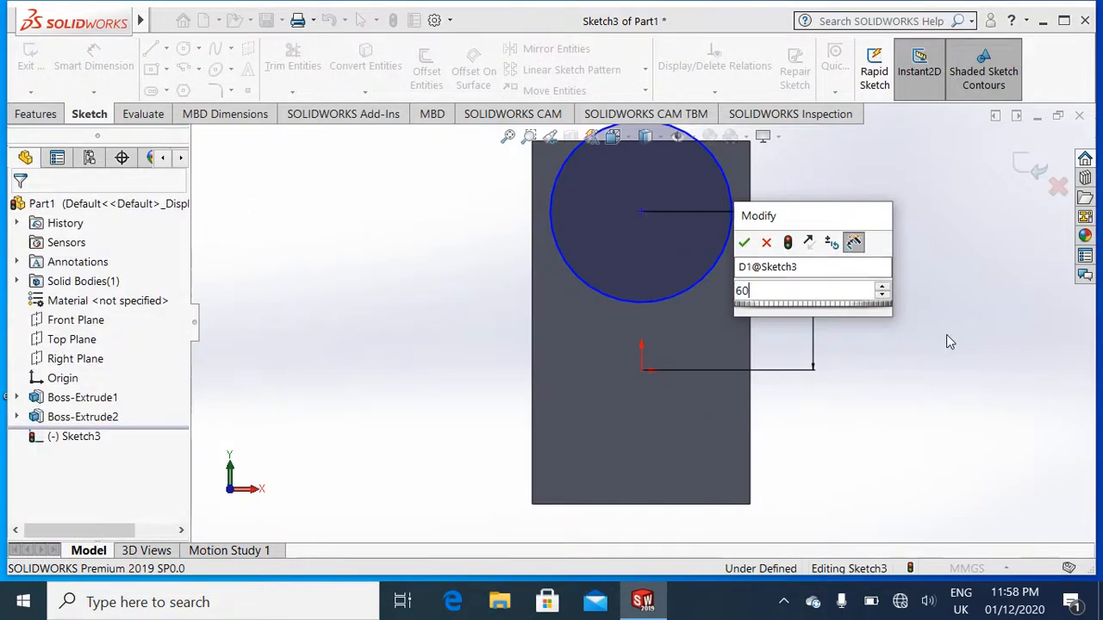
pyautogui.click(744, 244)
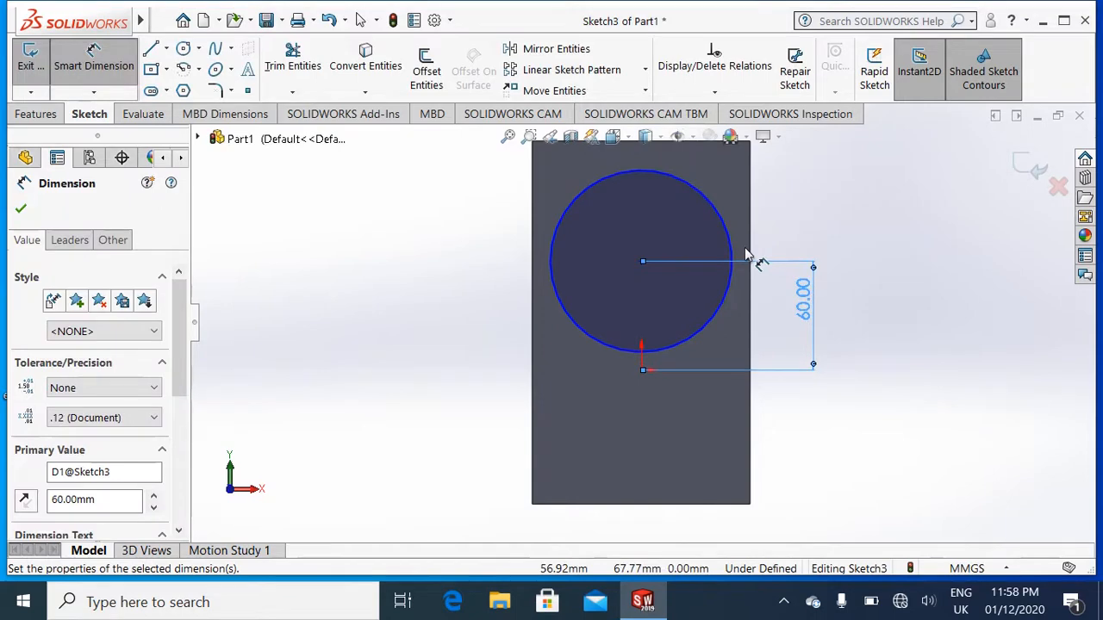
# Change the vertical distance between the circle's centre and the origin to 70 mm.
pyautogui.click(802, 311)
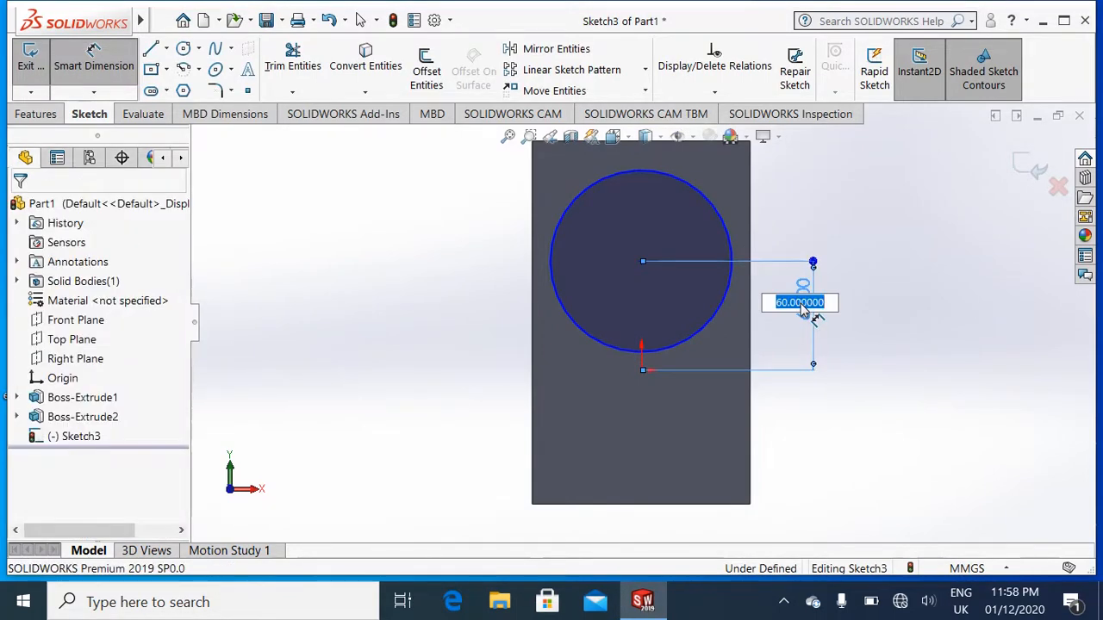
pyautogui.write('70')
pyautogui.press('Return')
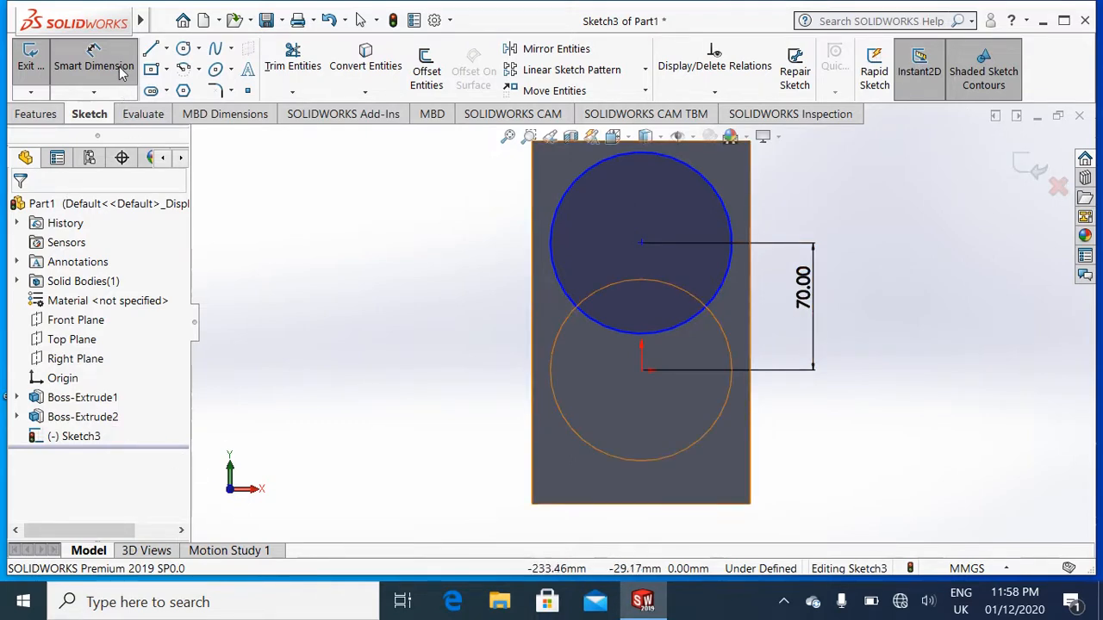
# Dimension the circle's diameter on the web face as 80 mm.
pyautogui.click(730, 226)
pyautogui.click(879, 237)
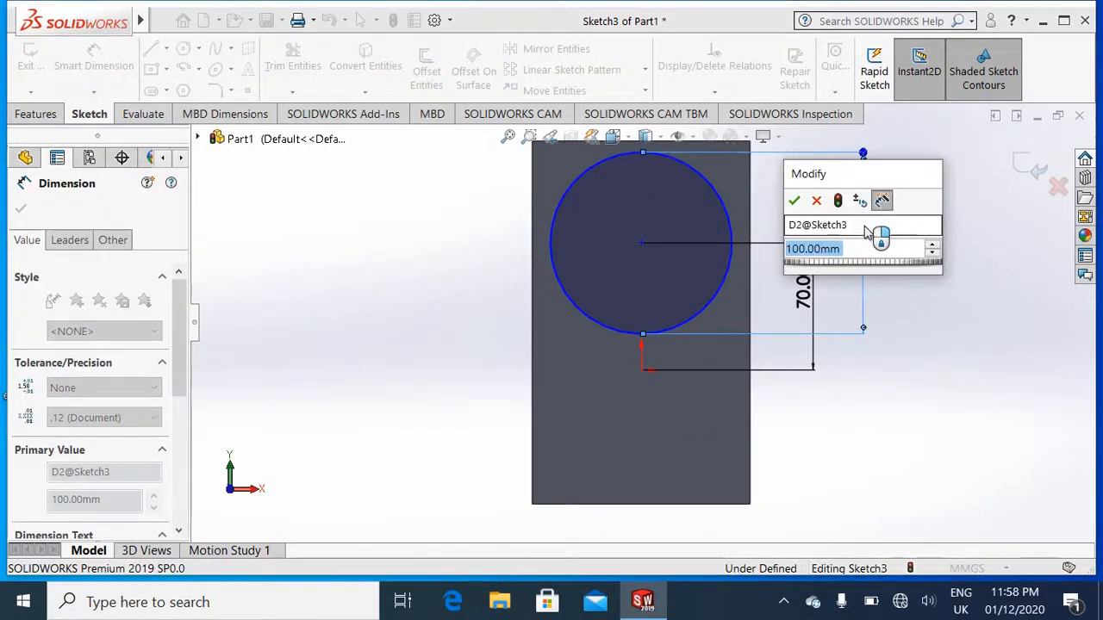
pyautogui.write('80')
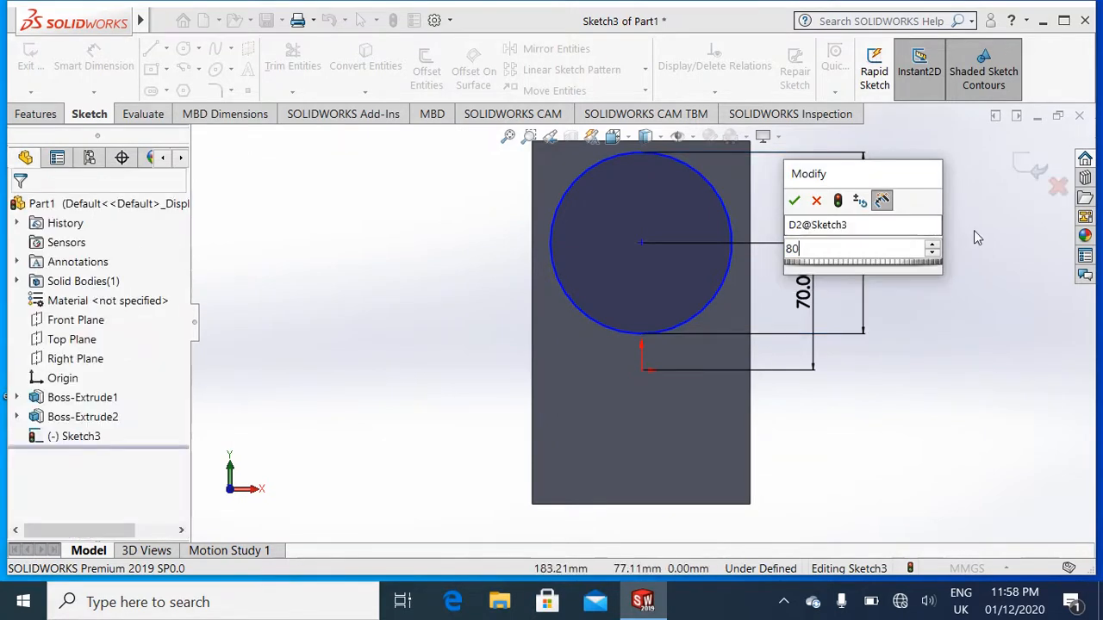
pyautogui.click(794, 200)
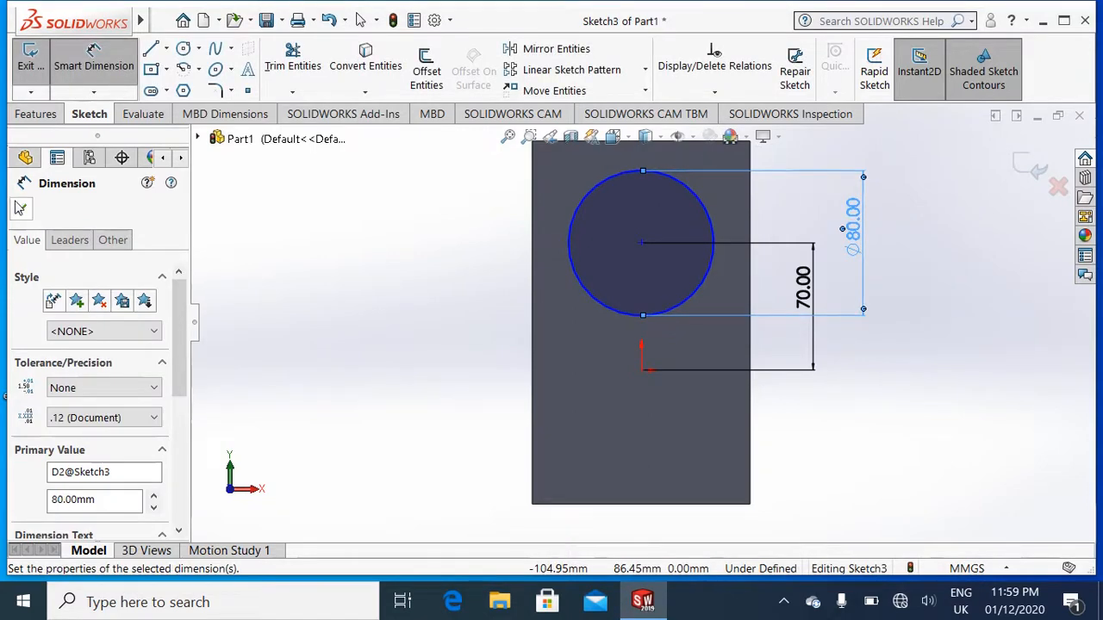
pyautogui.click(21, 207)
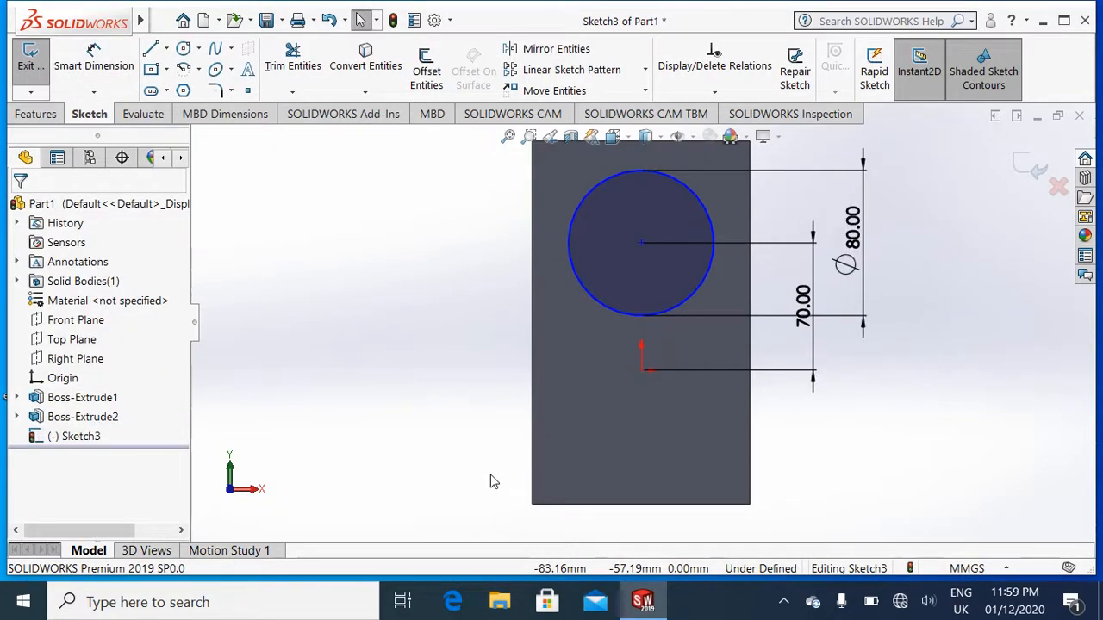
# Finish the sketch and extrude the circle outward from the web to a blind depth of 100 mm, merged with the body.
pyautogui.hotkey('ctrl', '7')
pyautogui.click(1032, 168)
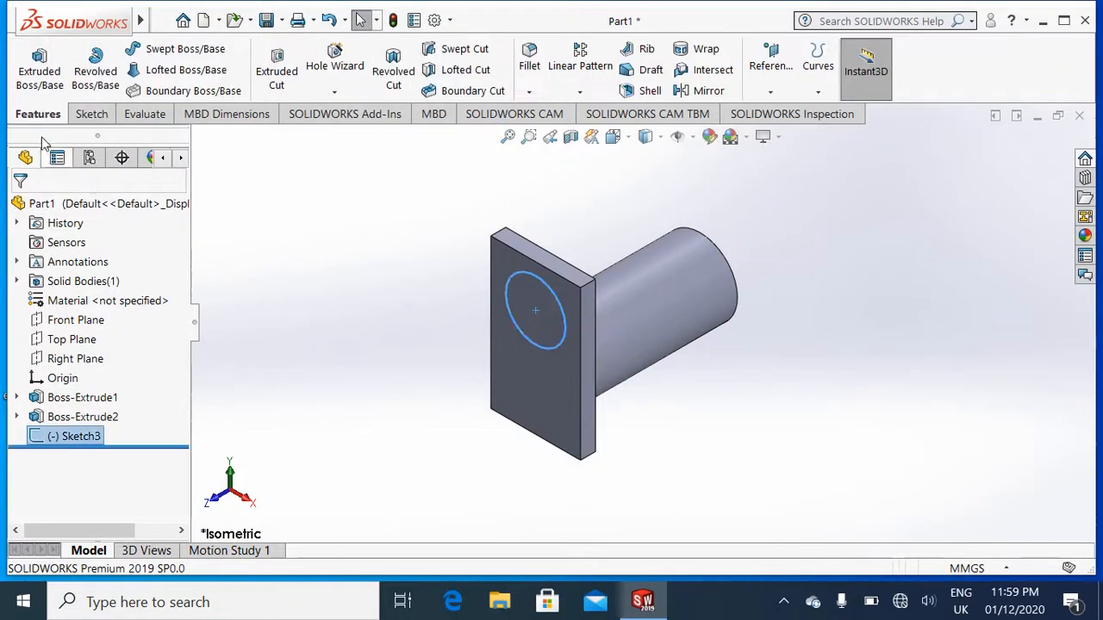
pyautogui.click(43, 76)
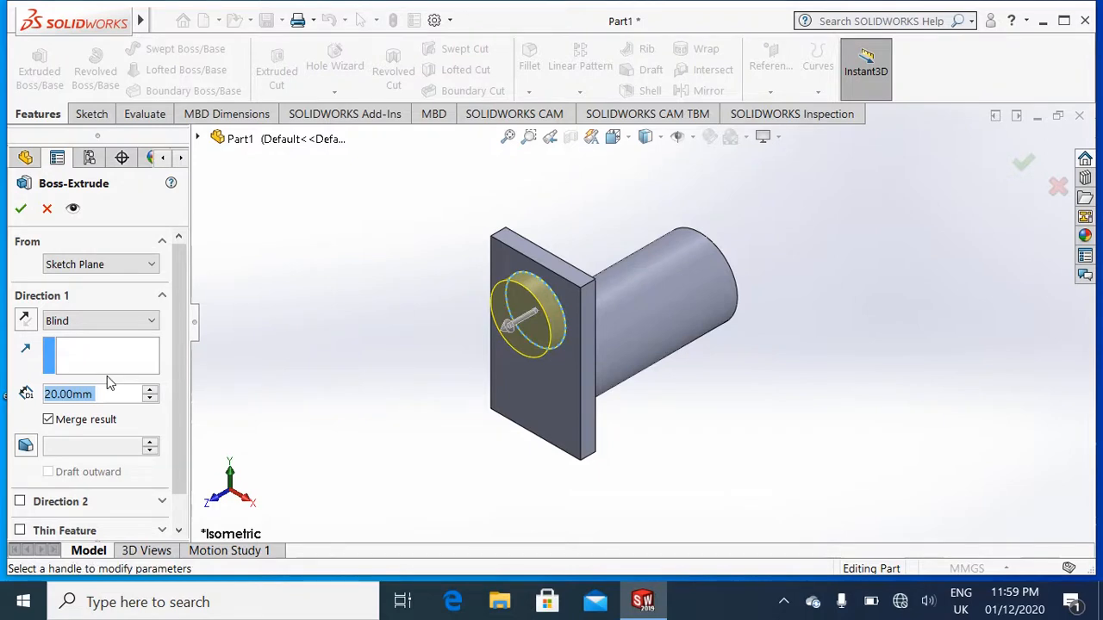
pyautogui.write('50')
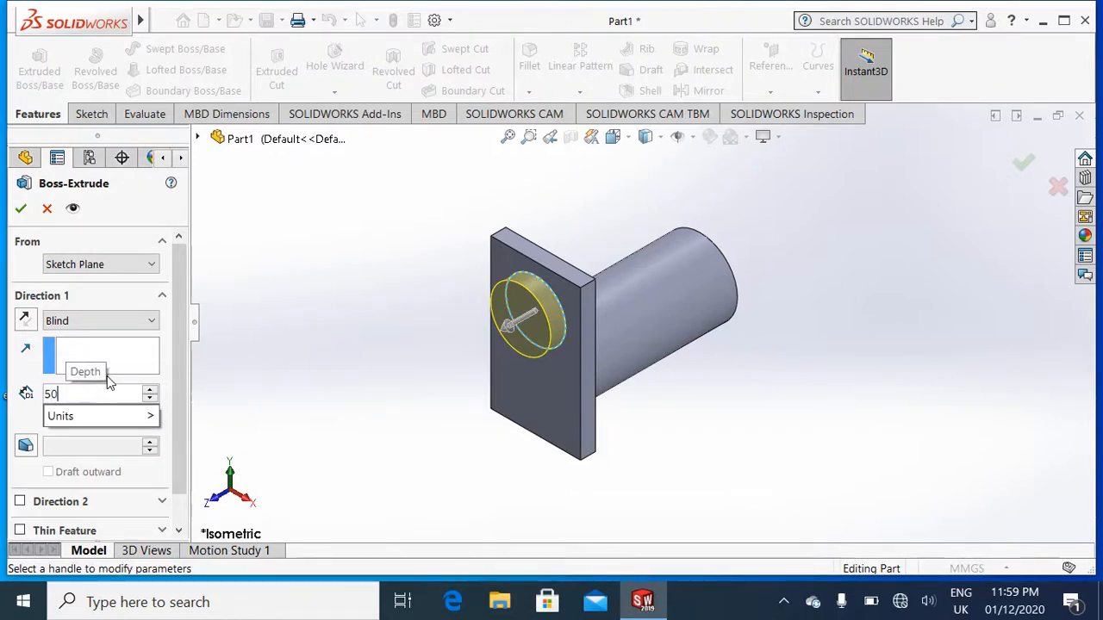
pyautogui.press('Return')
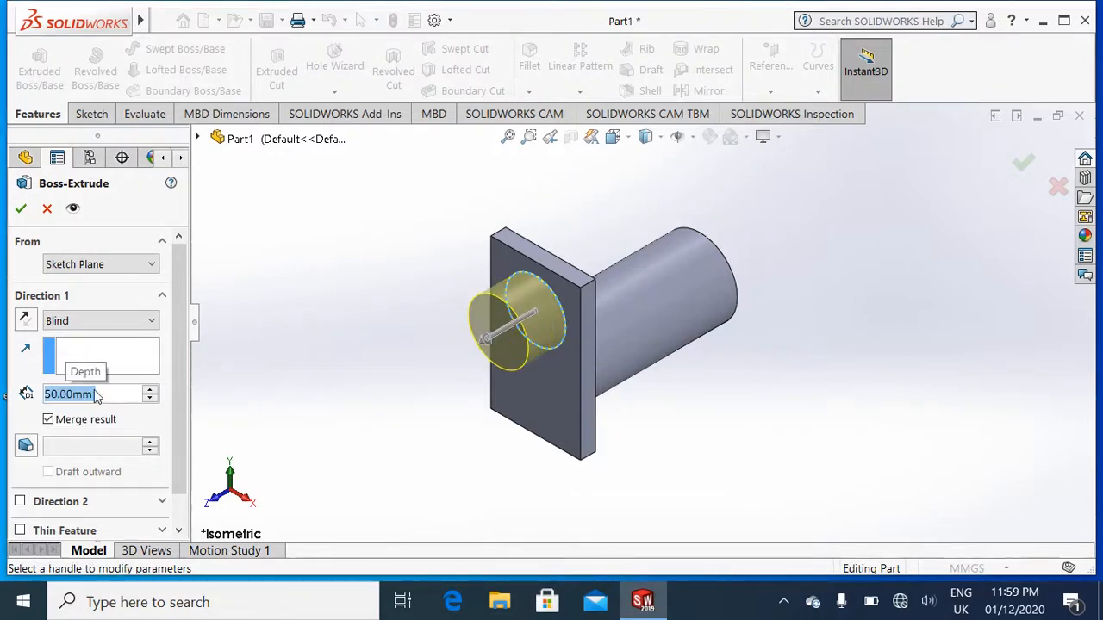
pyautogui.write('100')
pyautogui.press('Return')
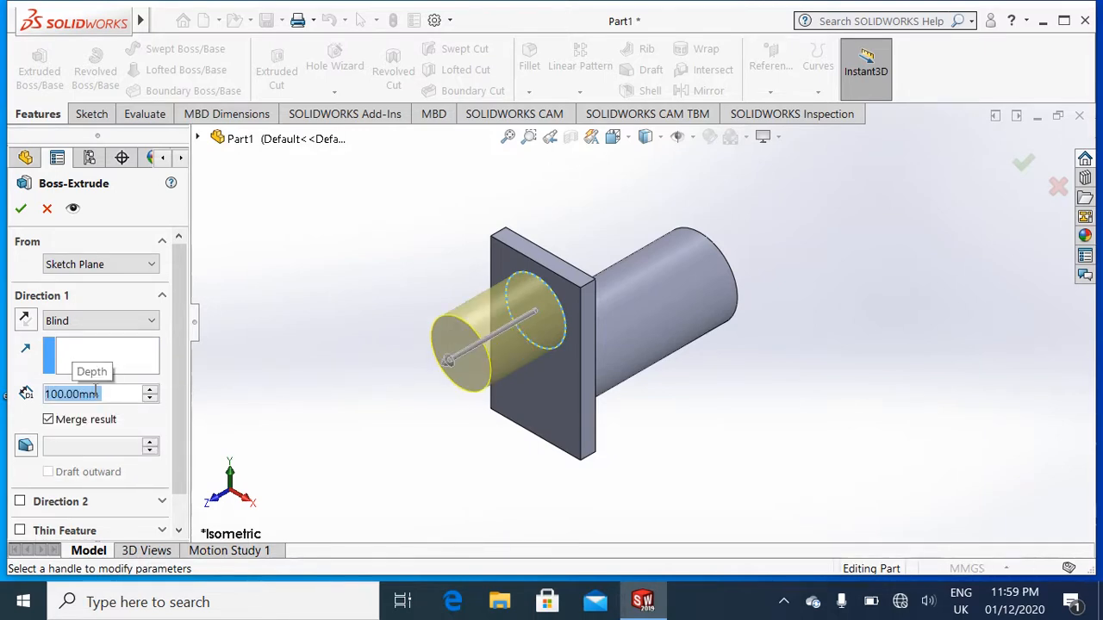
pyautogui.click(22, 213)
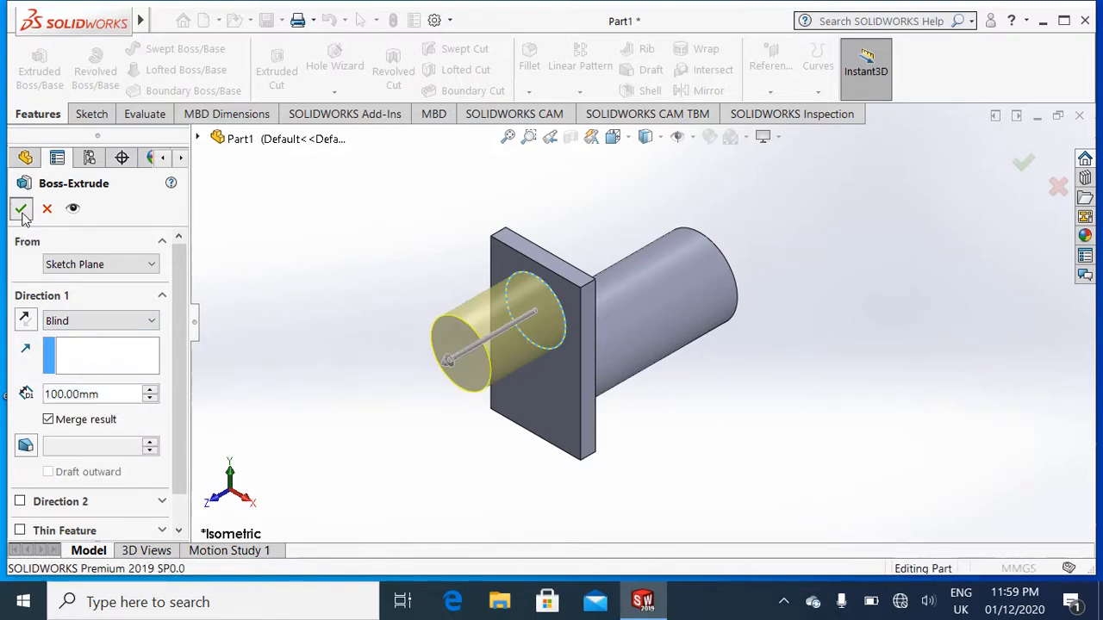
pyautogui.click(335, 470)
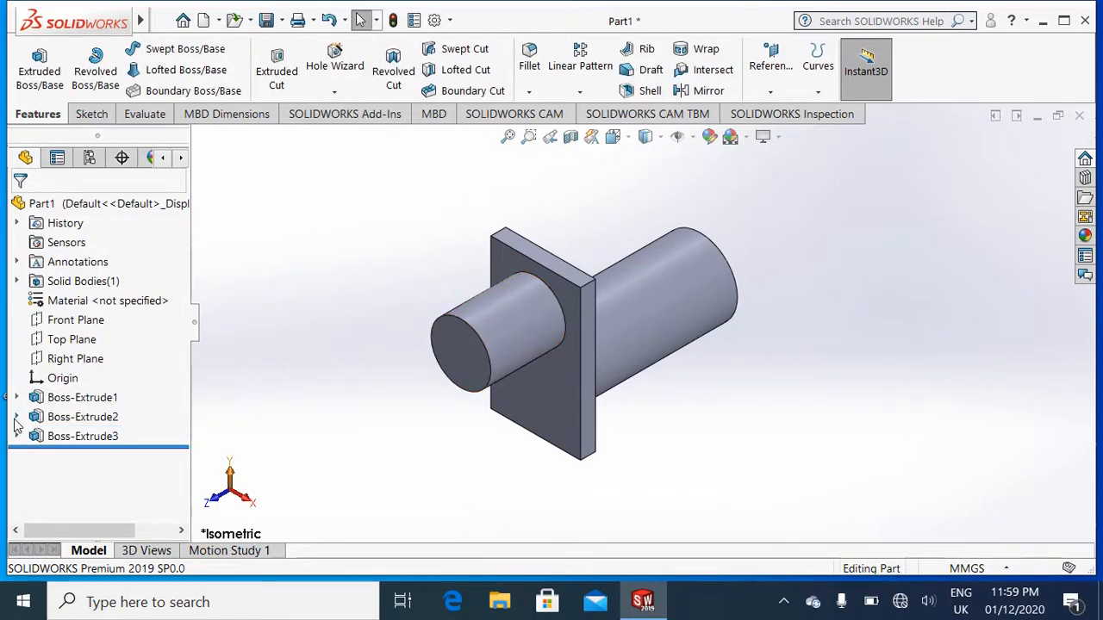
# Orient the view normal to the crankpin's end face and start a new sketch on it.
pyautogui.click(480, 369)
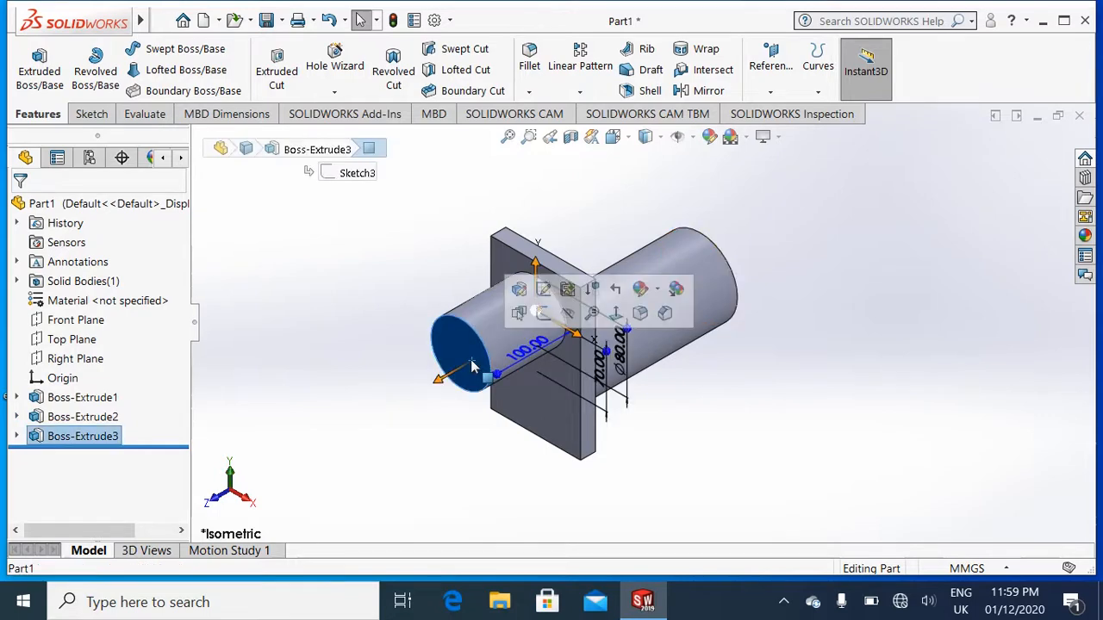
pyautogui.rightClick(480, 368)
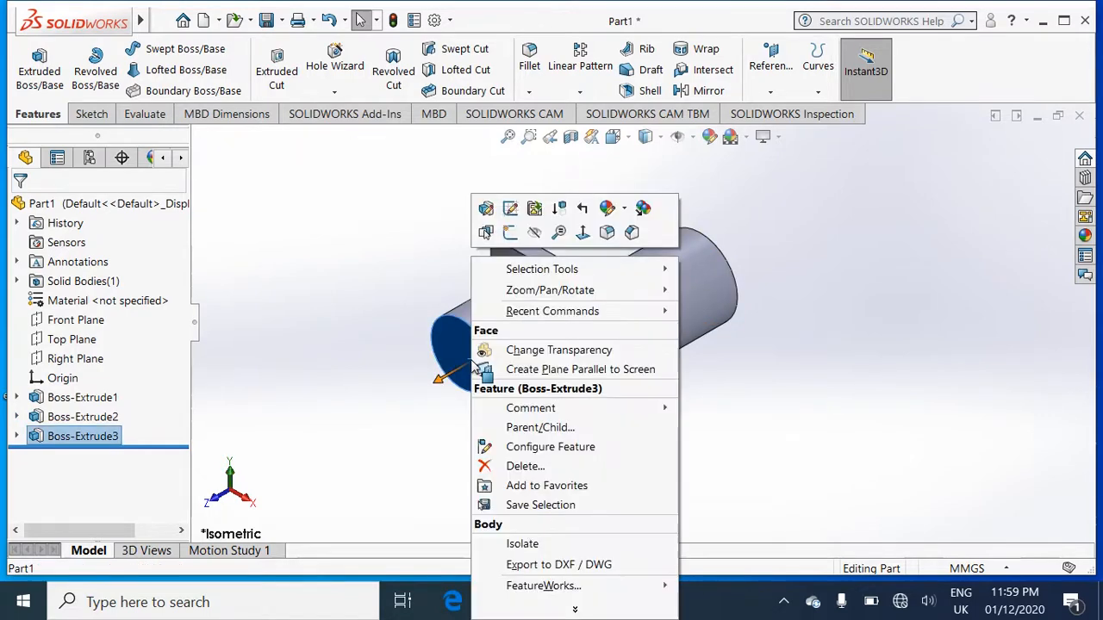
pyautogui.click(582, 233)
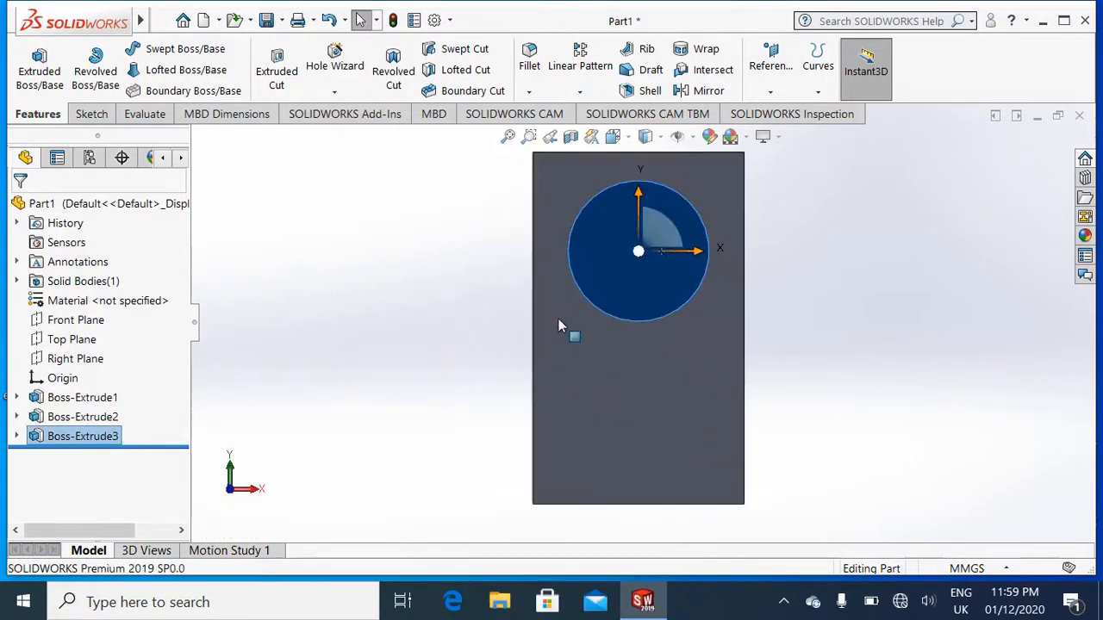
pyautogui.rightClick(627, 281)
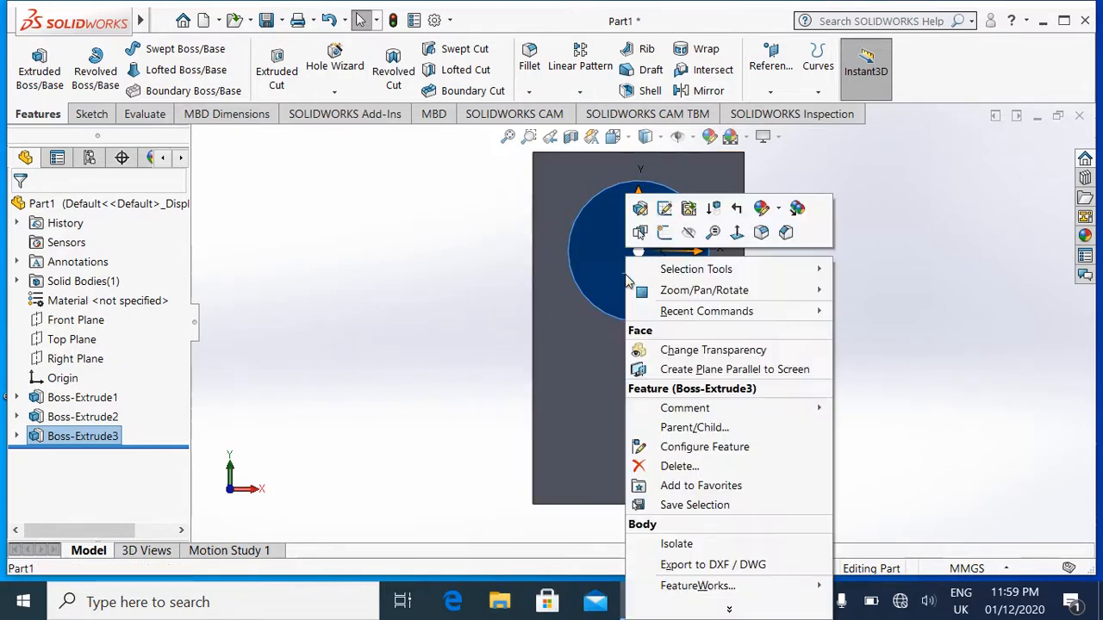
pyautogui.click(665, 233)
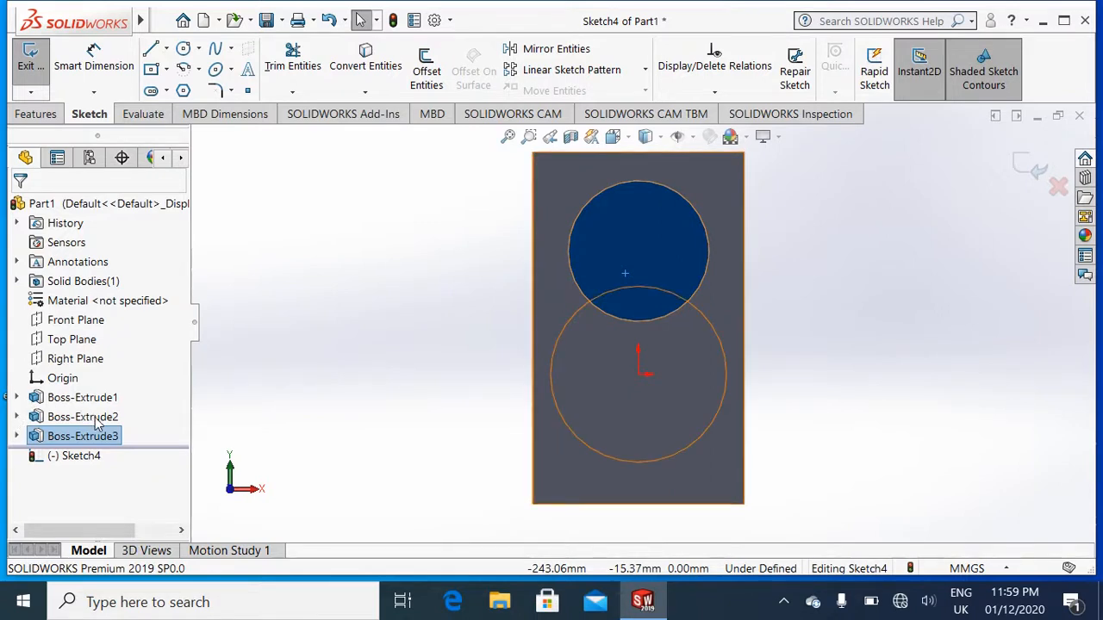
# Project the first web's rectangle from Sketch2 into the new sketch with Convert Entities.
pyautogui.click(17, 417)
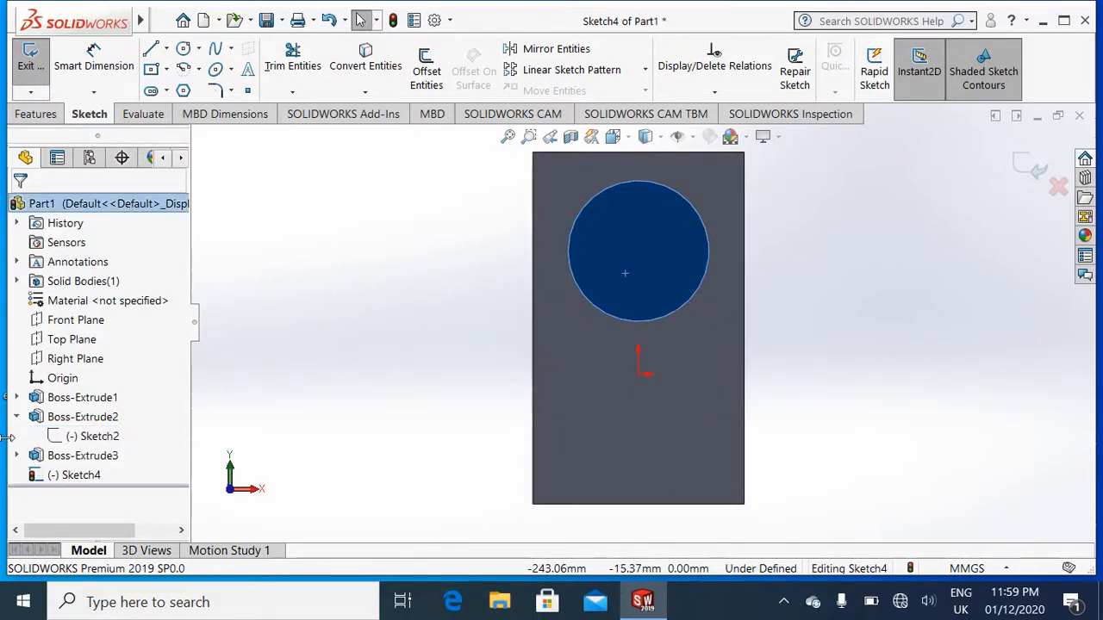
pyautogui.rightClick(75, 437)
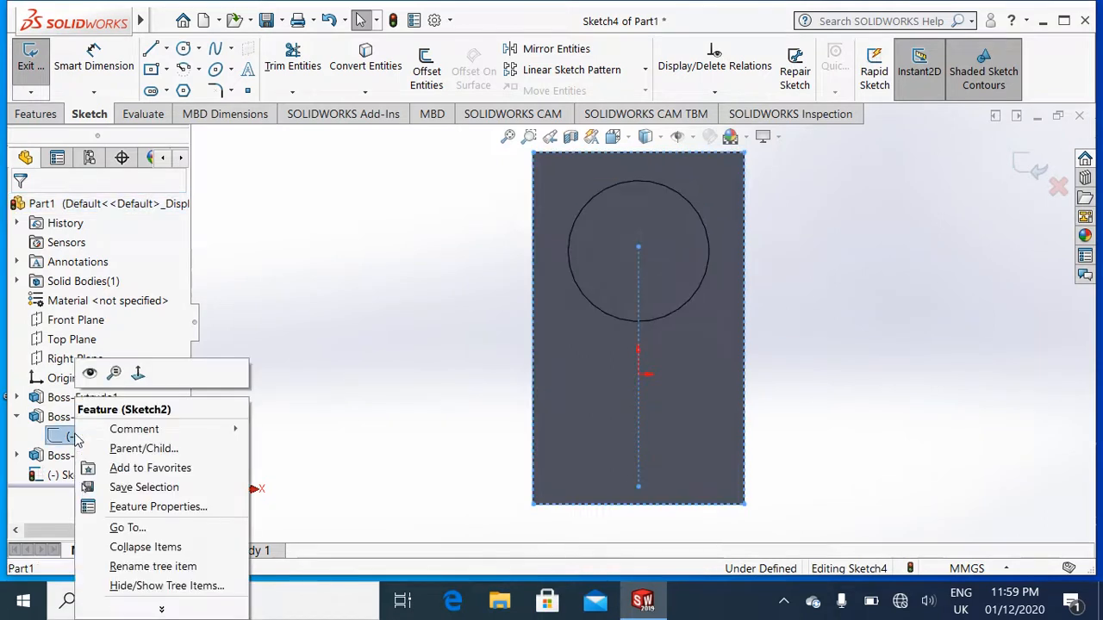
pyautogui.click(70, 437)
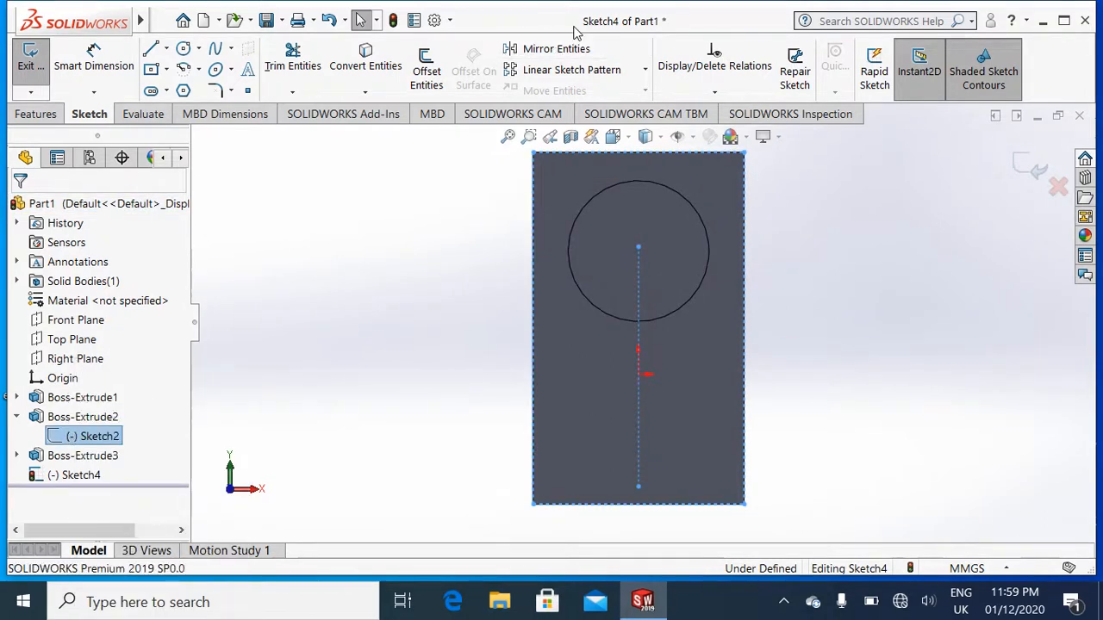
pyautogui.click(386, 76)
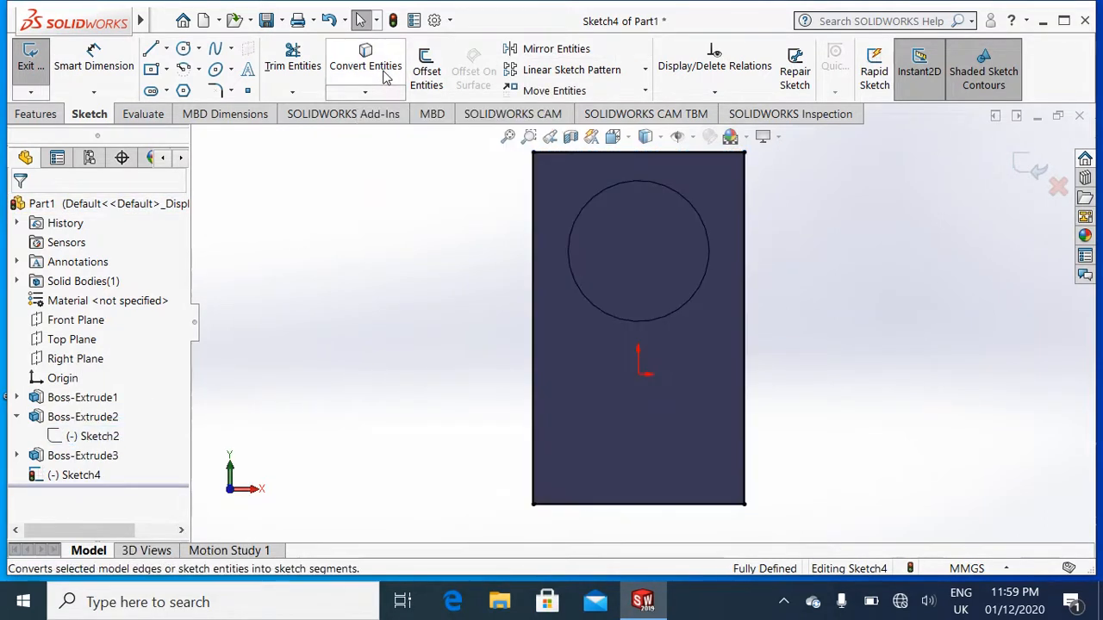
# Finish the sketch and extrude the converted rectangle 20 mm away from the crankpin to form the second web.
pyautogui.click(74, 477)
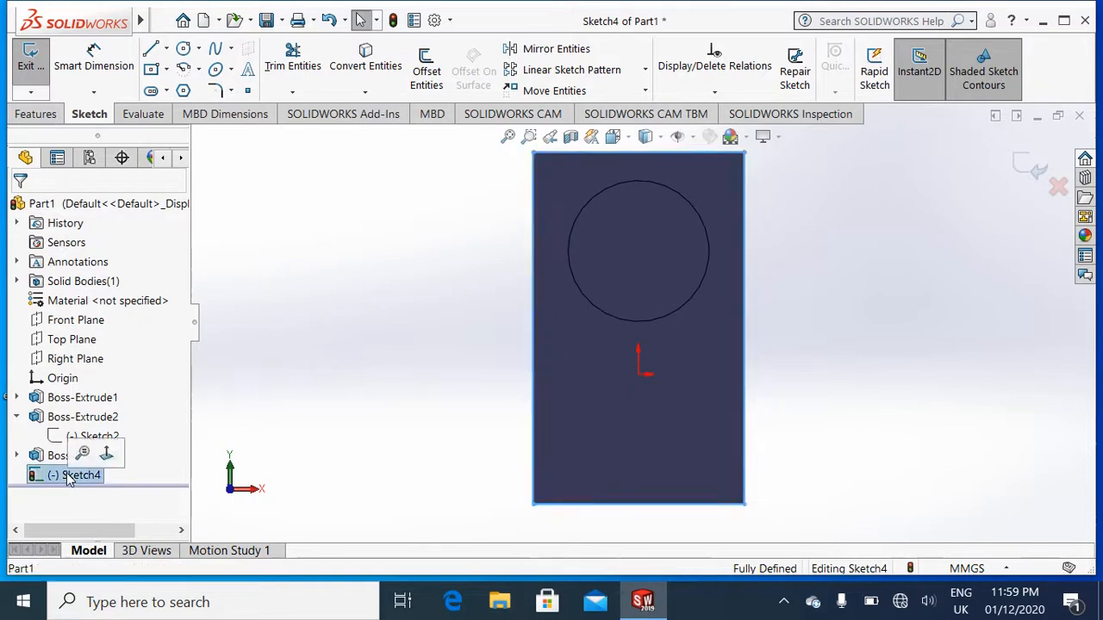
pyautogui.click(106, 453)
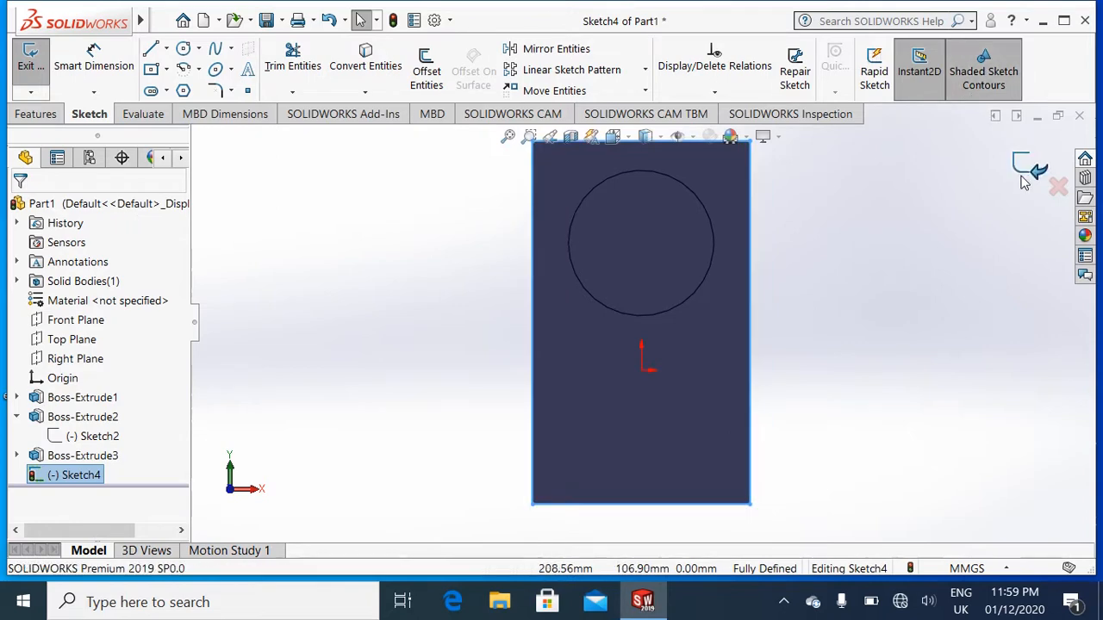
pyautogui.hotkey('ctrl', '7')
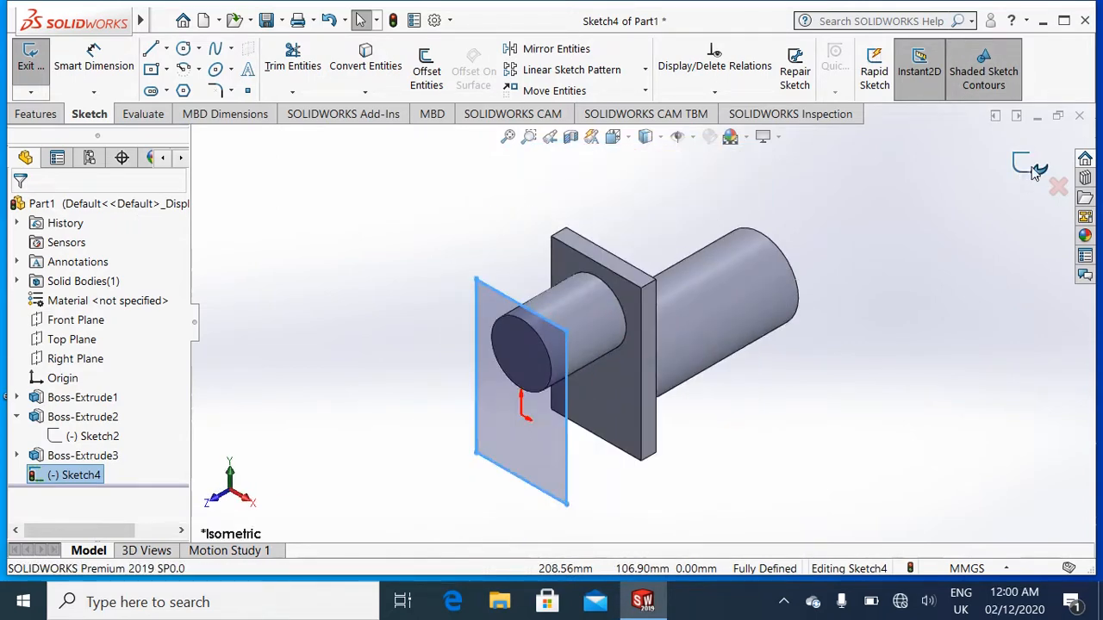
pyautogui.click(1035, 171)
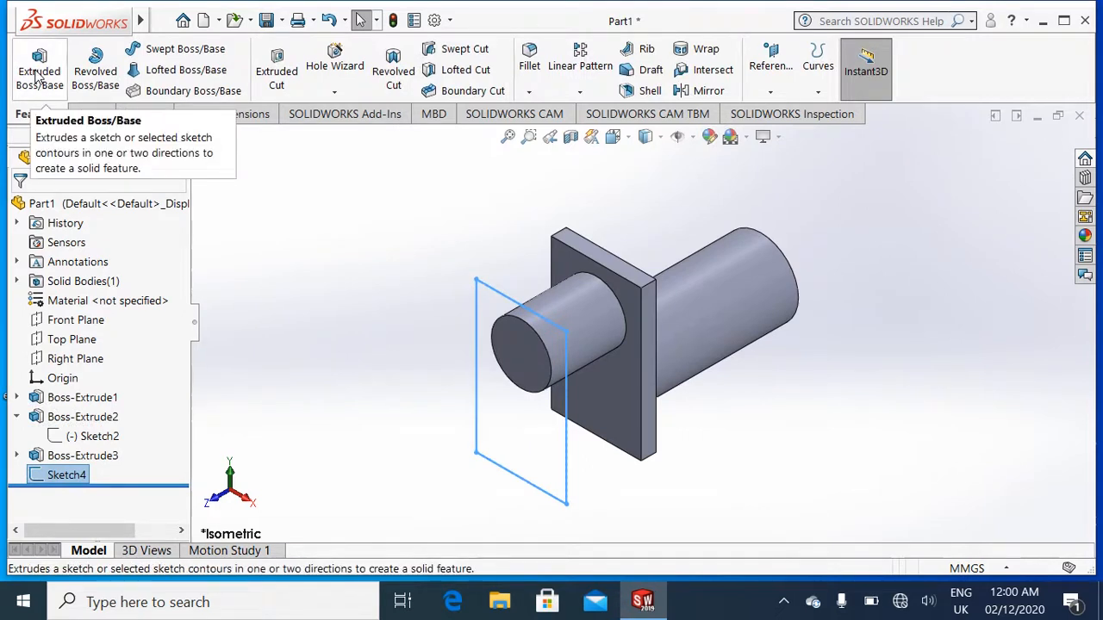
pyautogui.click(36, 76)
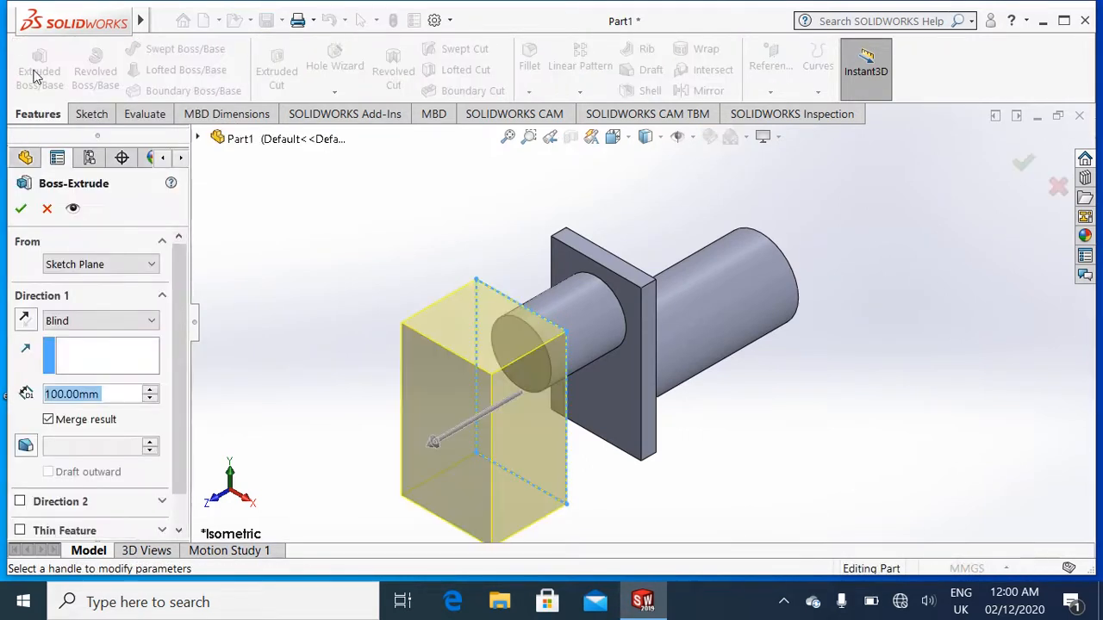
pyautogui.write('20')
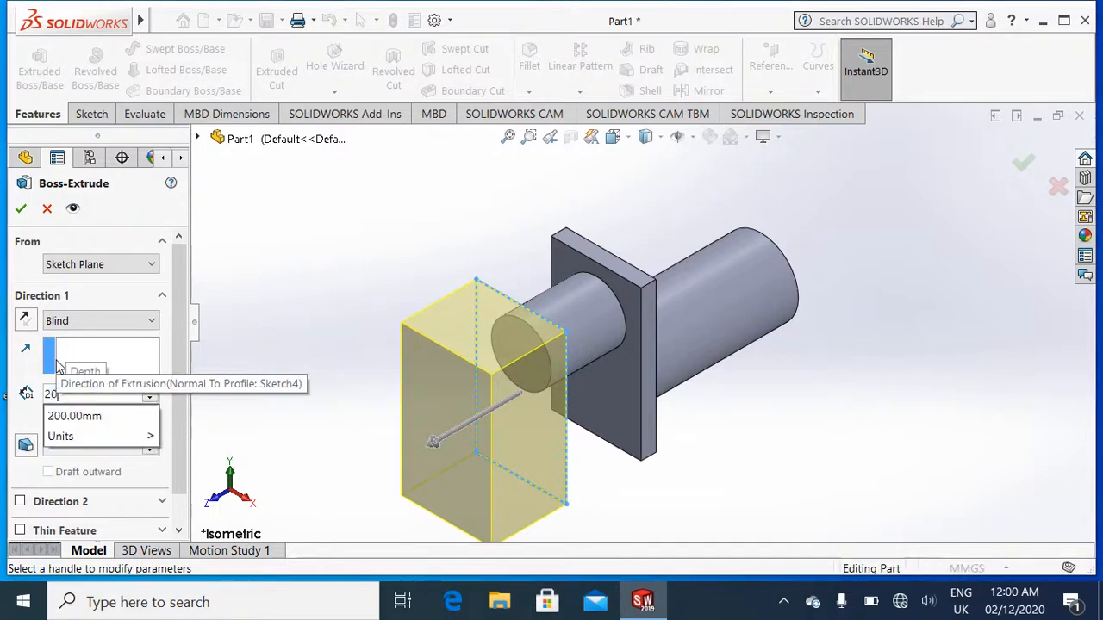
pyautogui.press('Return')
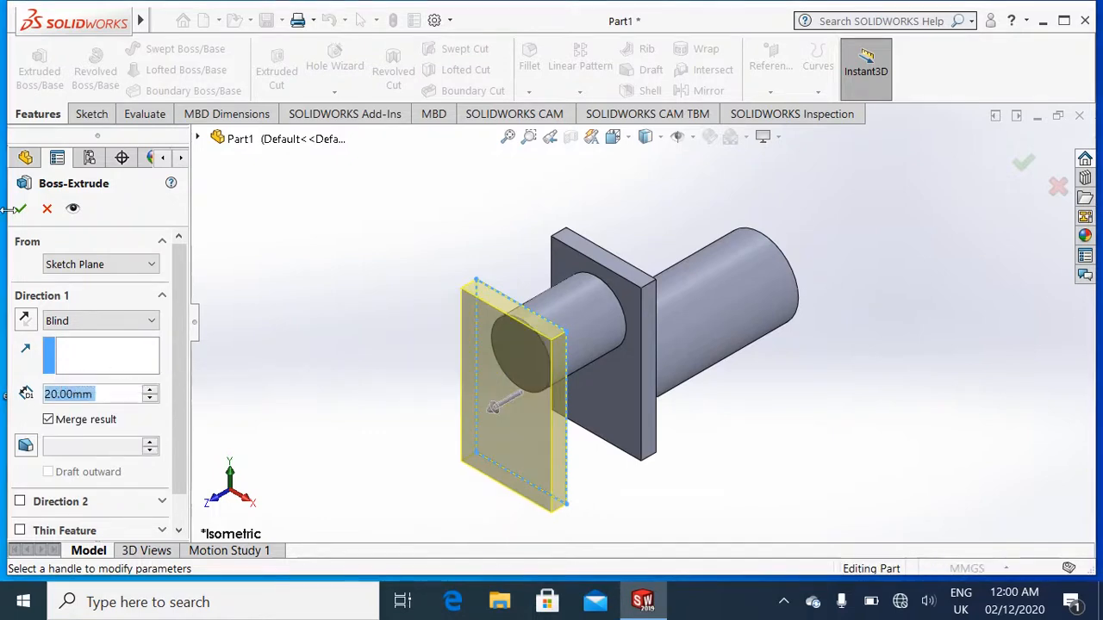
pyautogui.click(19, 209)
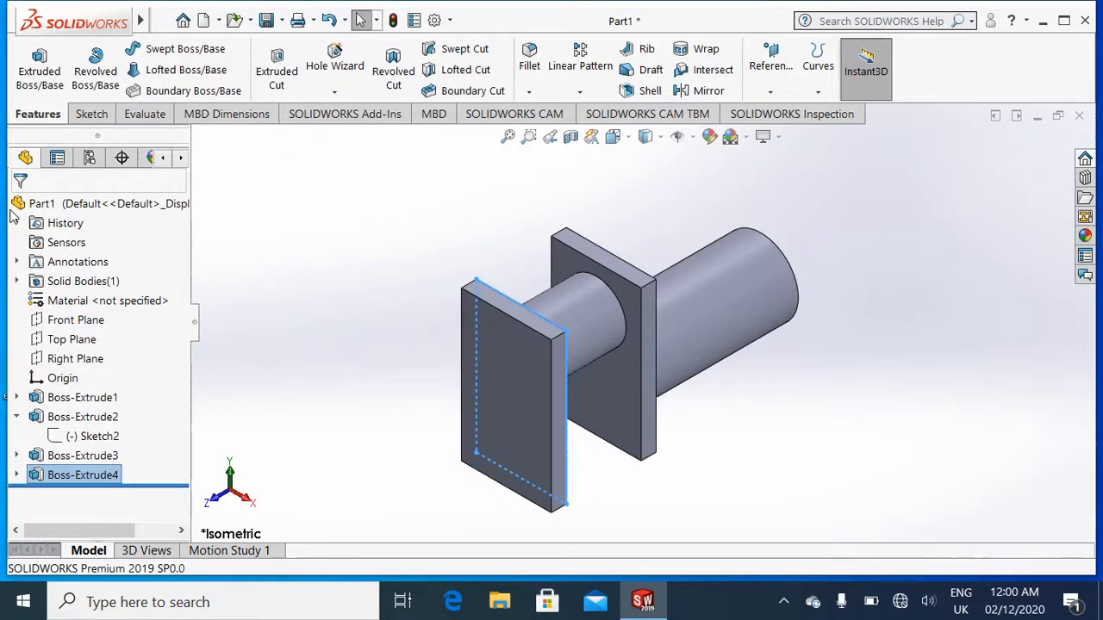
# Rotate the model to examine both webs, the crankpin and the shaft from the front, side and back.
pyautogui.press('Left')
pyautogui.press('Left')
pyautogui.press('Left')
pyautogui.press('Left')
pyautogui.press('Left')
pyautogui.press('Right')
pyautogui.press('Right')
pyautogui.press('Right')
pyautogui.press('Right')
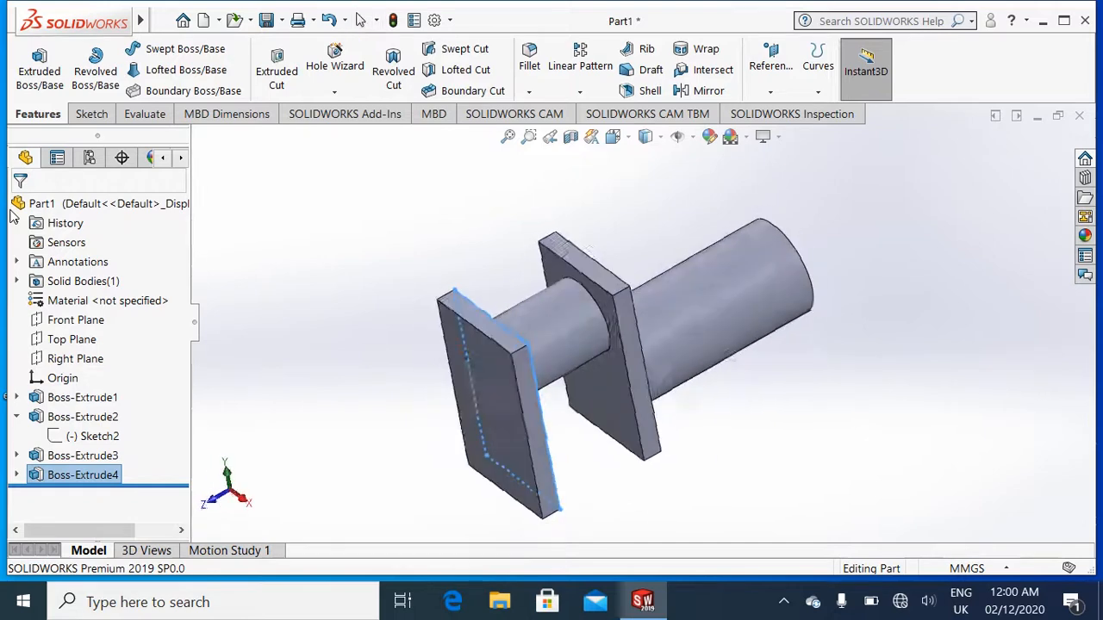
pyautogui.press('Right')
pyautogui.press('Right')
pyautogui.press('Right')
pyautogui.press('Right')
pyautogui.press('Right')
pyautogui.press('Up')
pyautogui.press('Up')
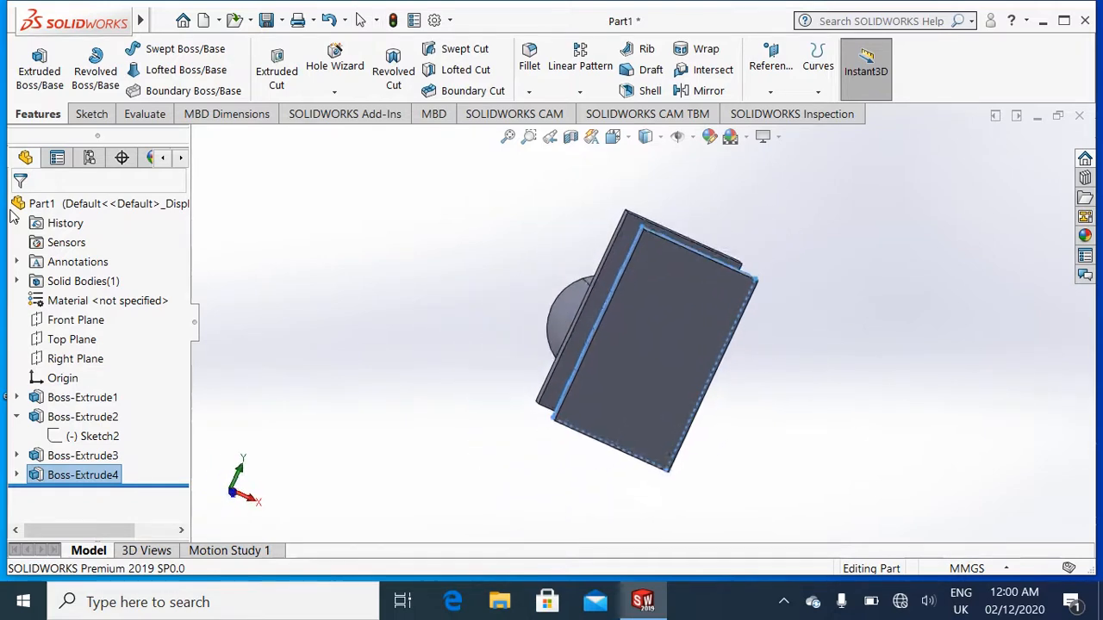
pyautogui.press('Left')
pyautogui.press('Left')
pyautogui.press('Left')
pyautogui.press('Left')
pyautogui.press('Left')
pyautogui.press('Left')
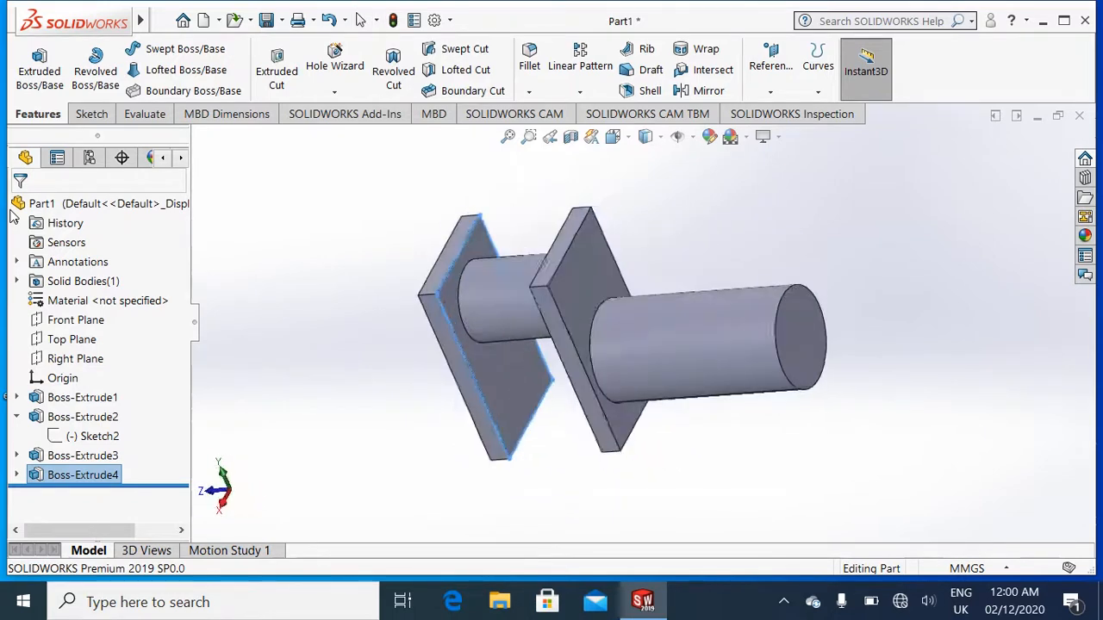
pyautogui.press('Right')
pyautogui.press('Right')
pyautogui.press('Right')
pyautogui.press('Right')
pyautogui.press('Right')
pyautogui.press('Right')
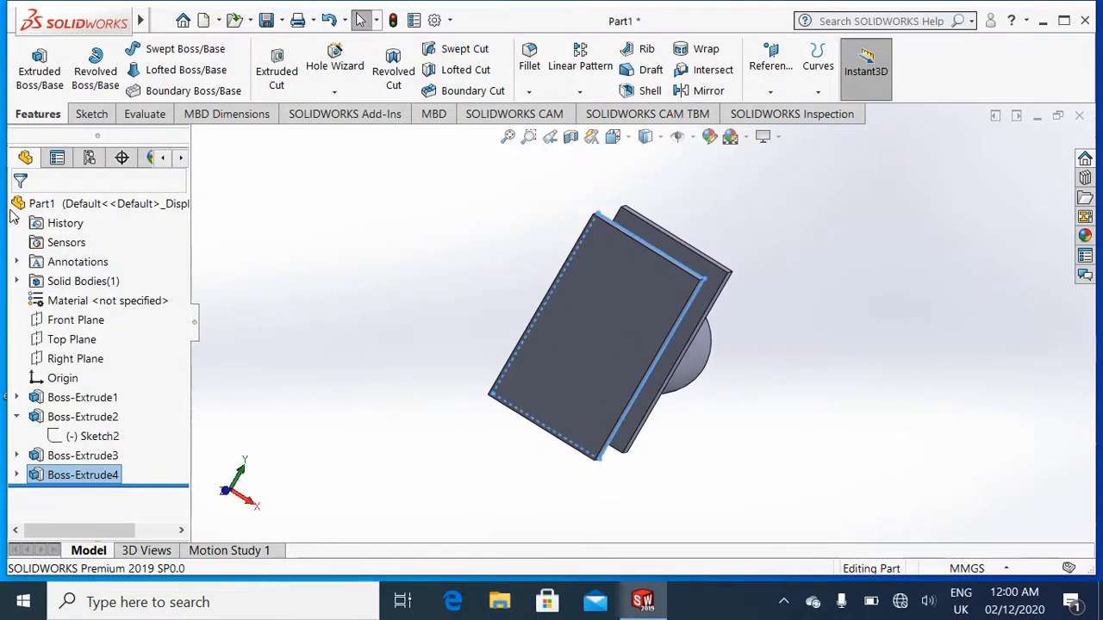
# Orient the view normal to the second web's outer face and start a new sketch on it.
pyautogui.rightClick(536, 402)
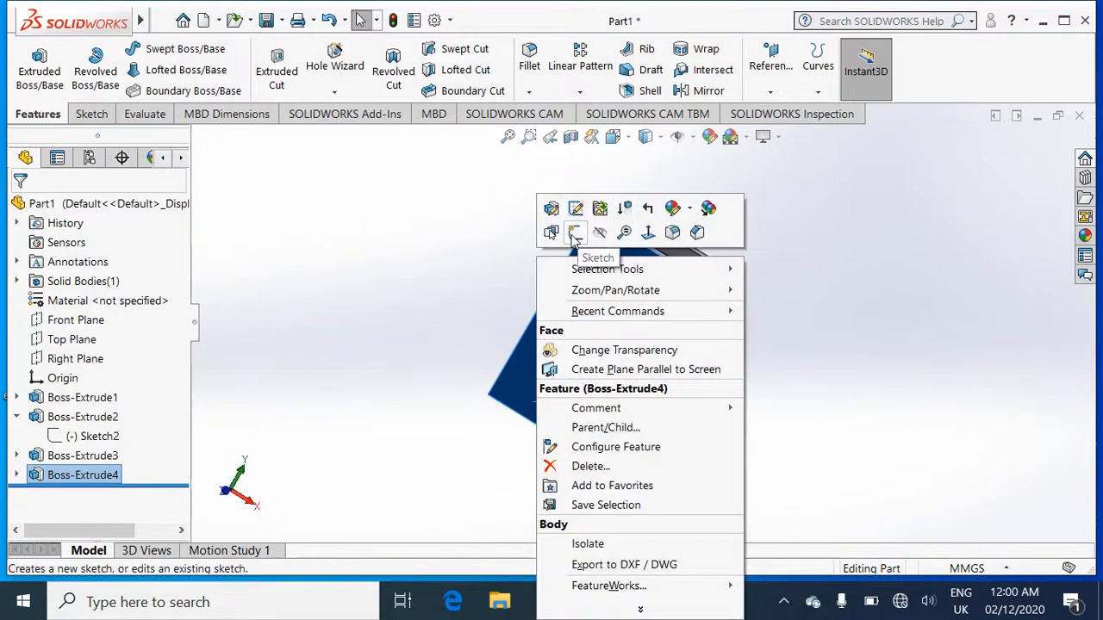
pyautogui.click(648, 233)
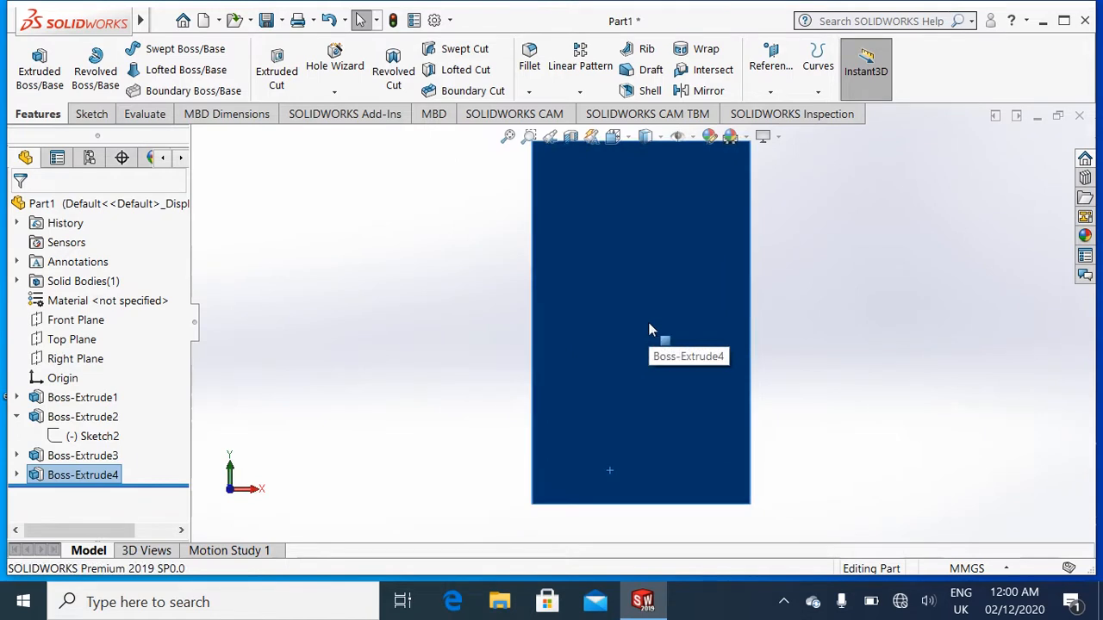
pyautogui.rightClick(650, 325)
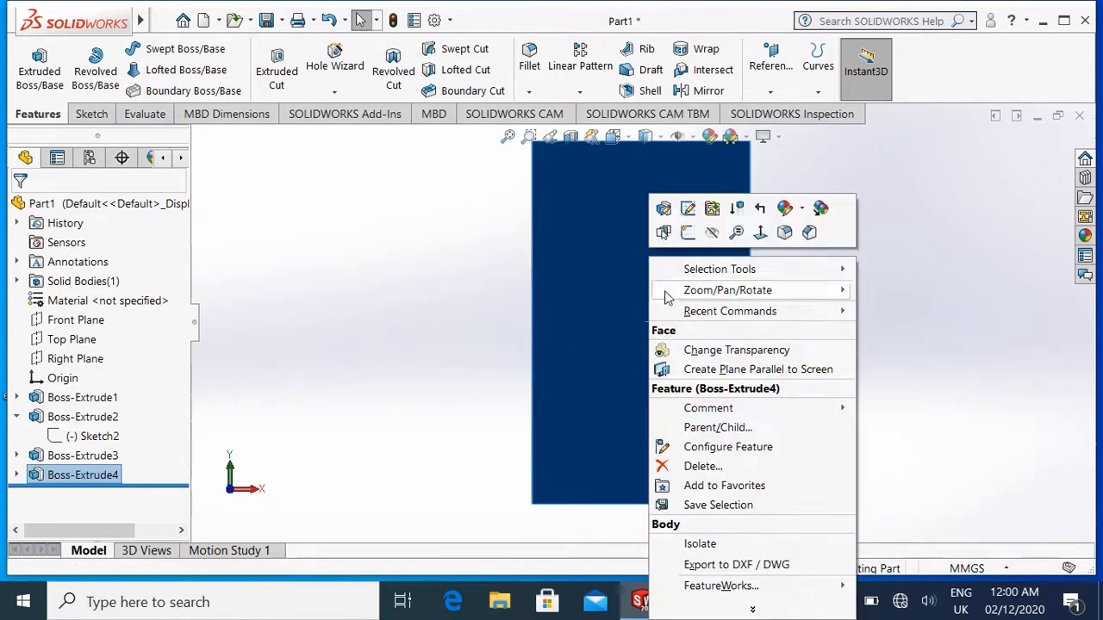
pyautogui.click(687, 235)
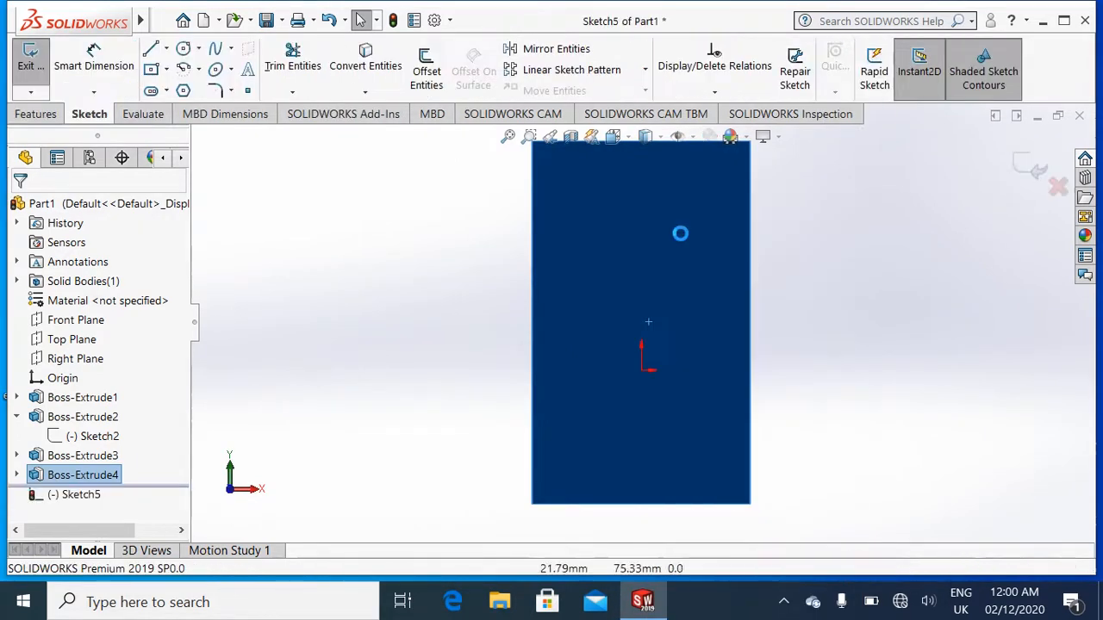
# Project the shaft's circle from Sketch1 into the new sketch with Convert Entities.
pyautogui.click(15, 417)
pyautogui.click(15, 397)
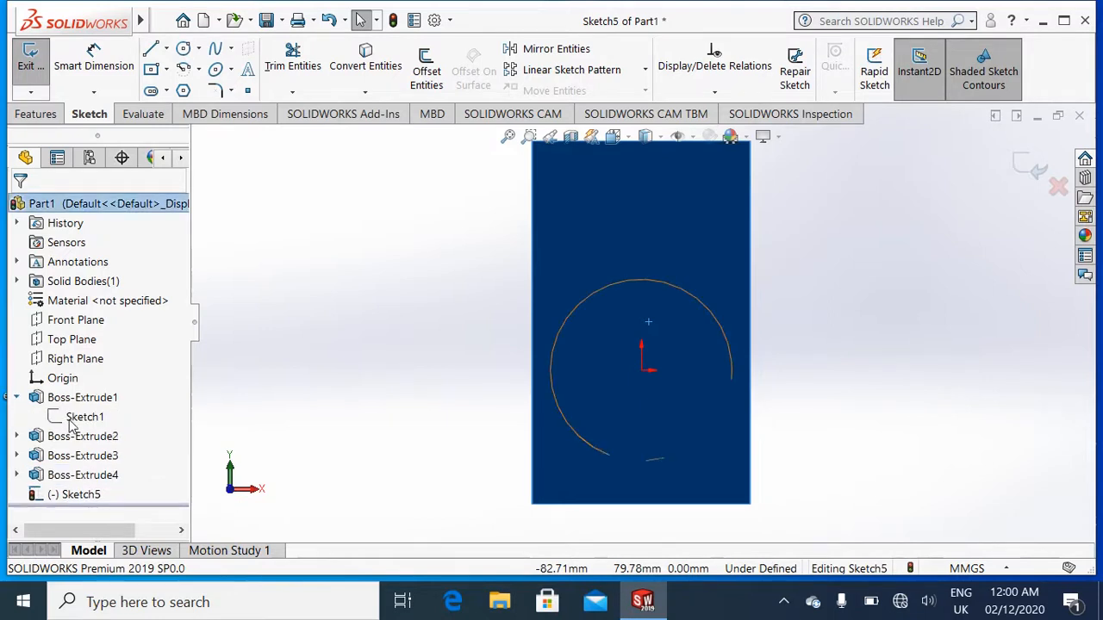
pyautogui.click(78, 417)
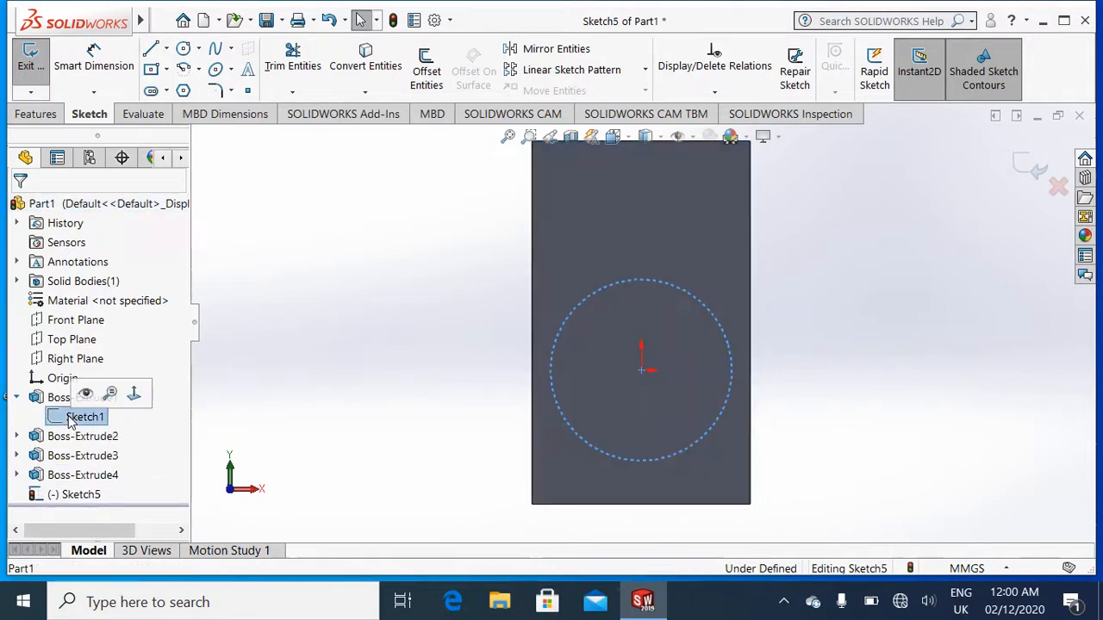
pyautogui.click(369, 67)
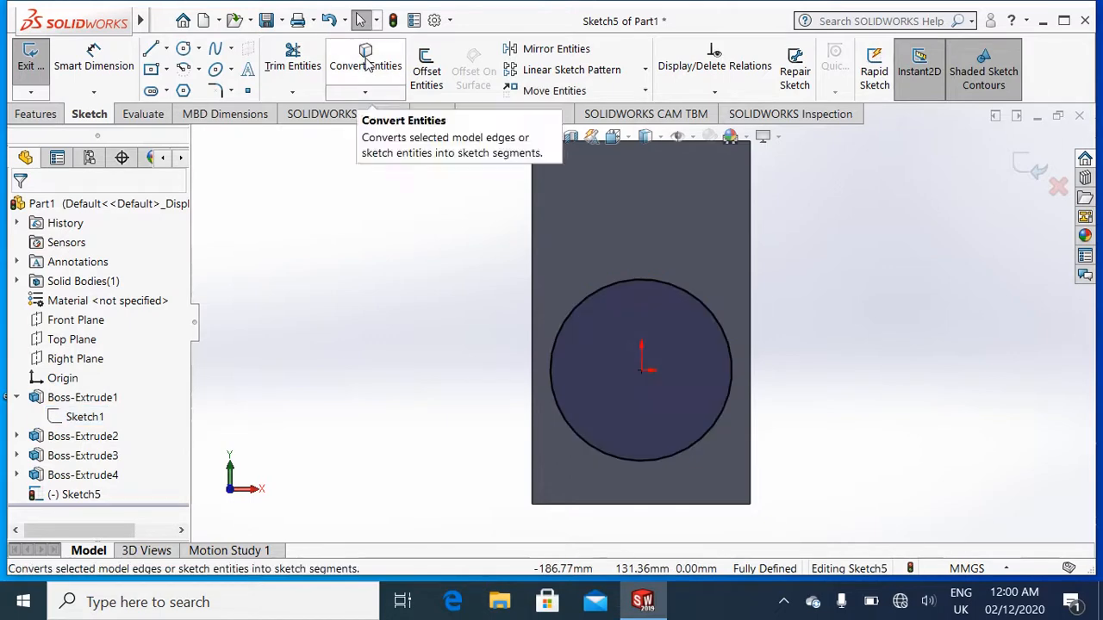
# Extrude the converted circle 200 mm outward from the second web to form the second shaft section.
pyautogui.hotkey('ctrl', '7')
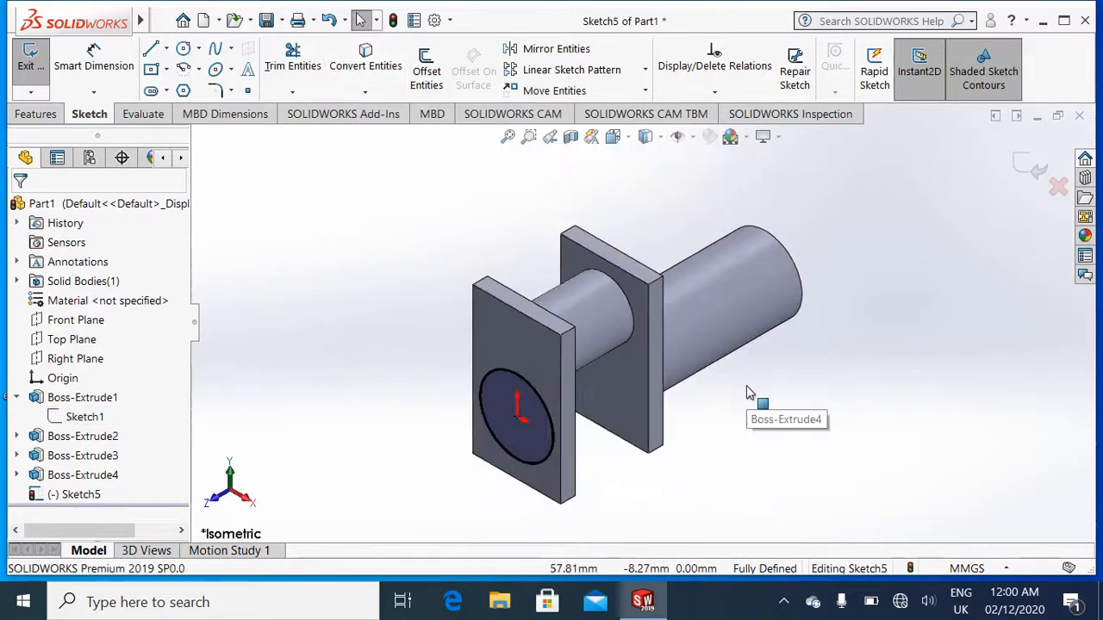
pyautogui.click(38, 114)
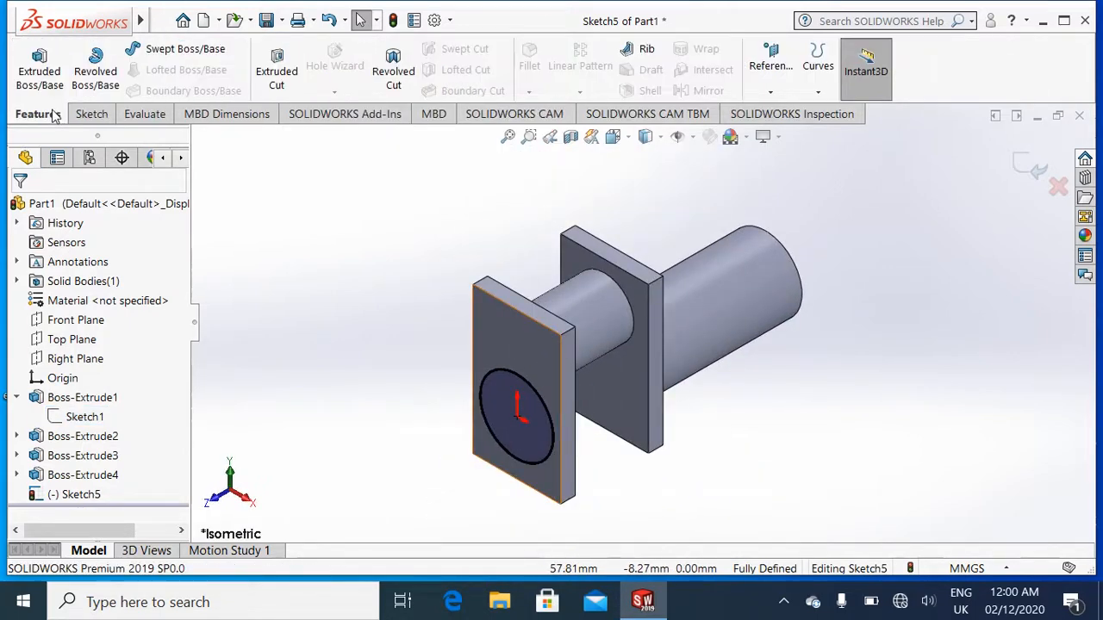
pyautogui.click(47, 75)
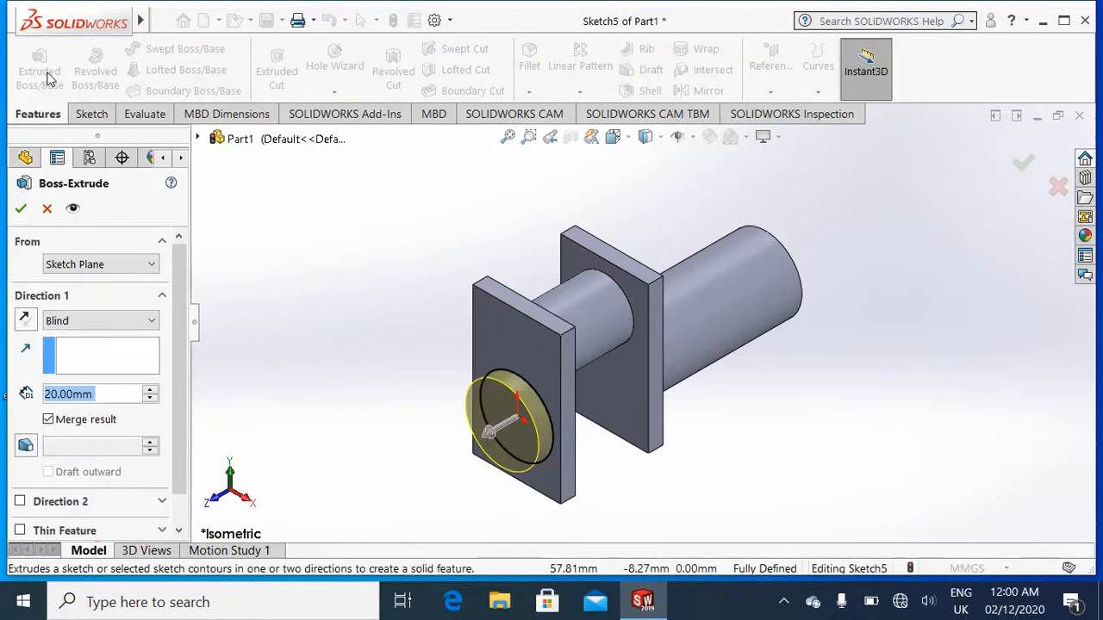
pyautogui.write('200')
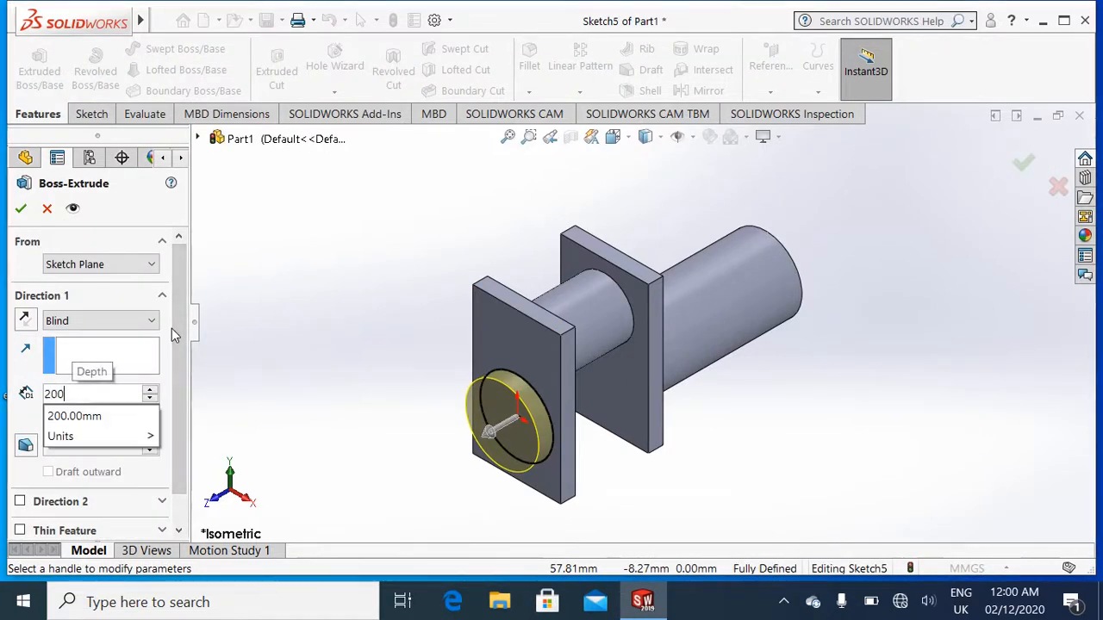
pyautogui.press('Return')
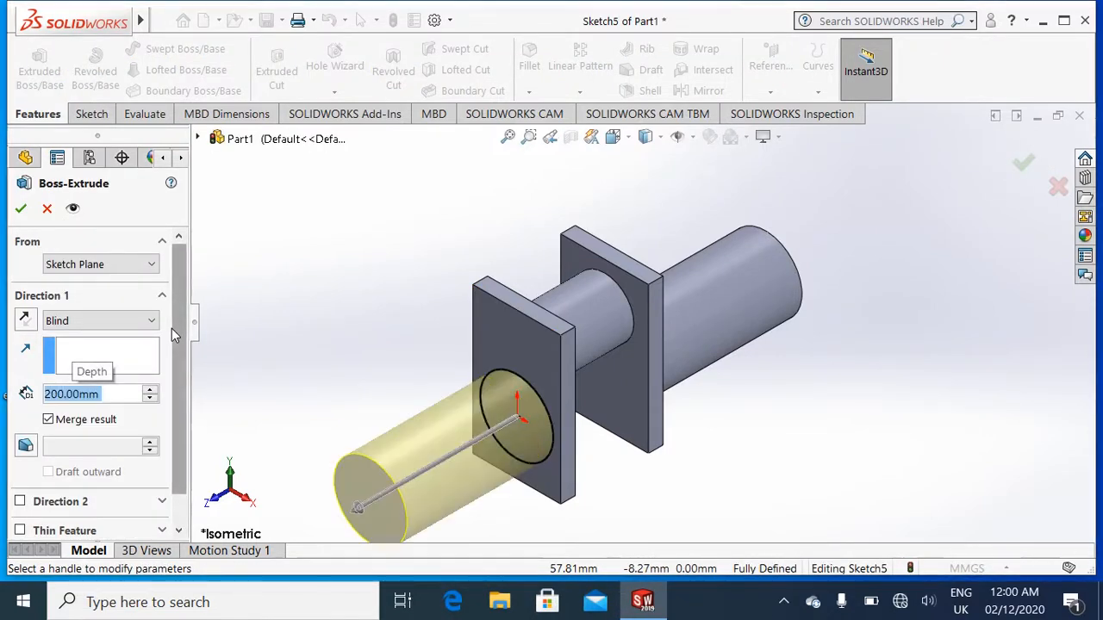
pyautogui.click(20, 210)
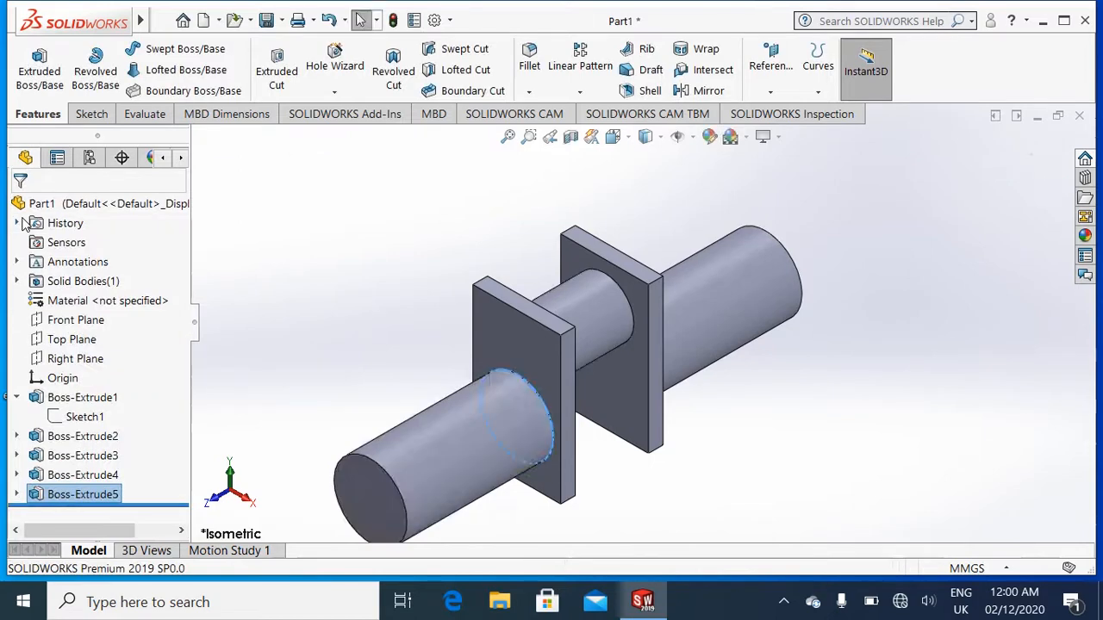
pyautogui.click(827, 422)
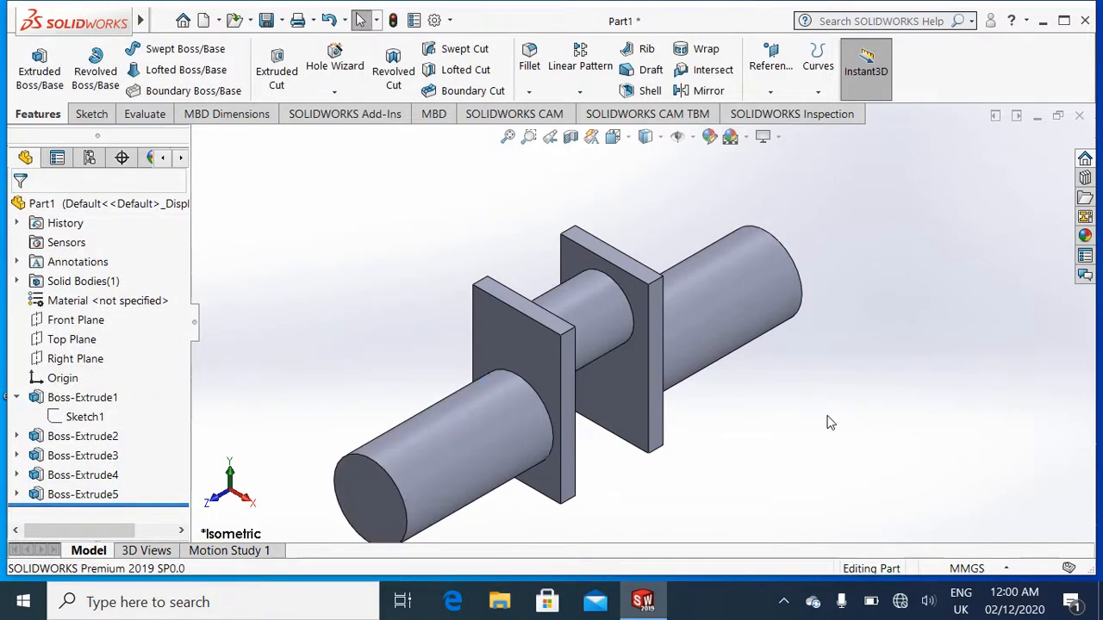
# Orient the view normal to the second web's outer face around the new shaft and start another sketch there.
pyautogui.rightClick(535, 363)
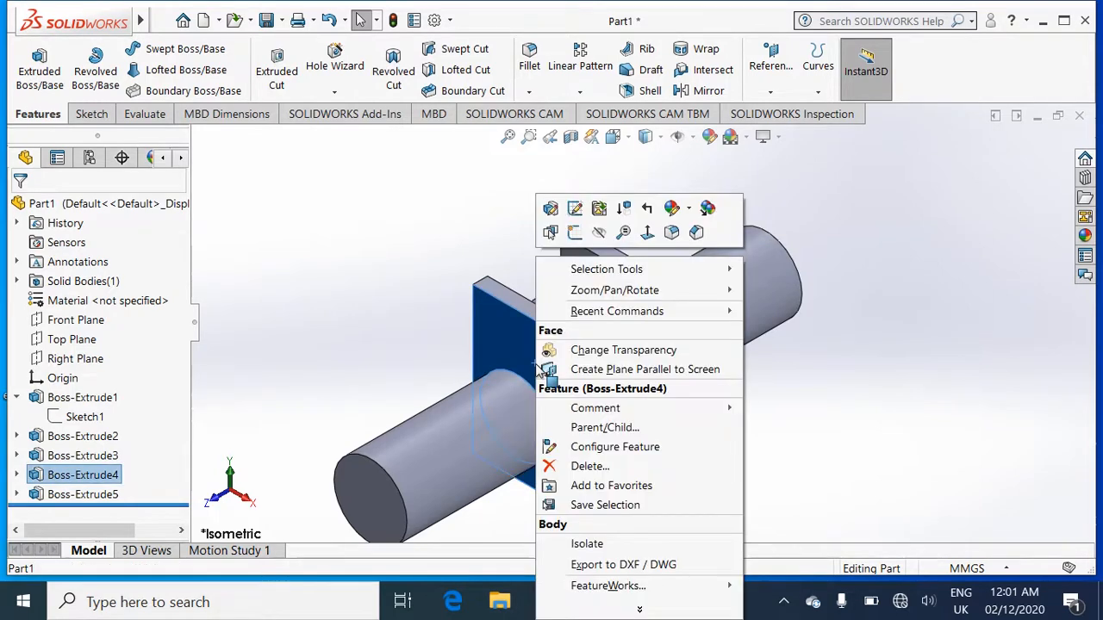
pyautogui.click(652, 232)
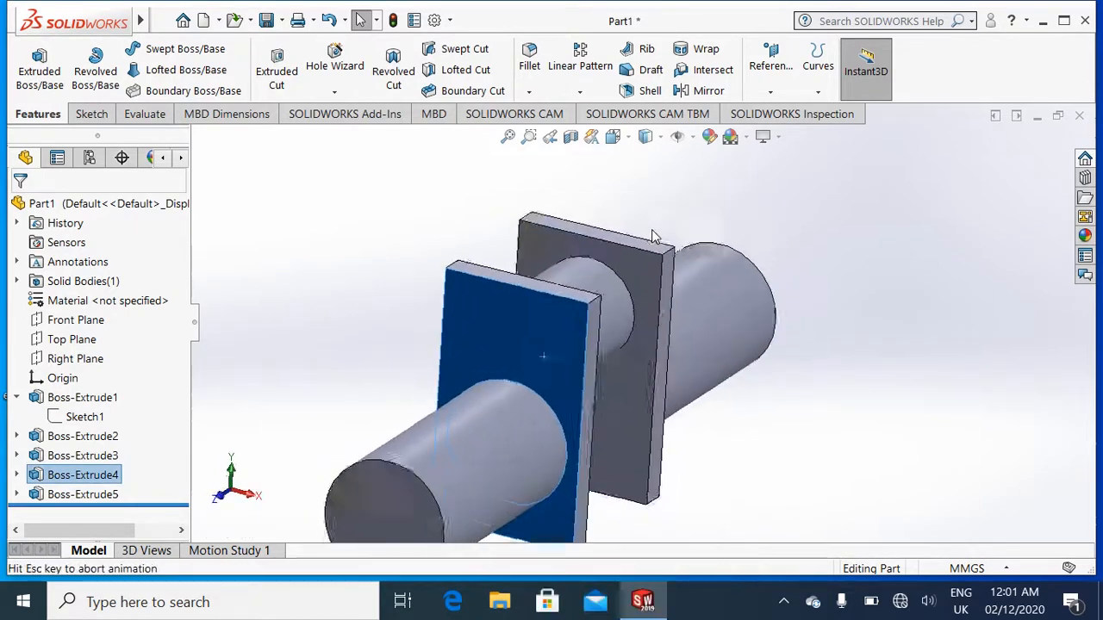
pyautogui.rightClick(651, 233)
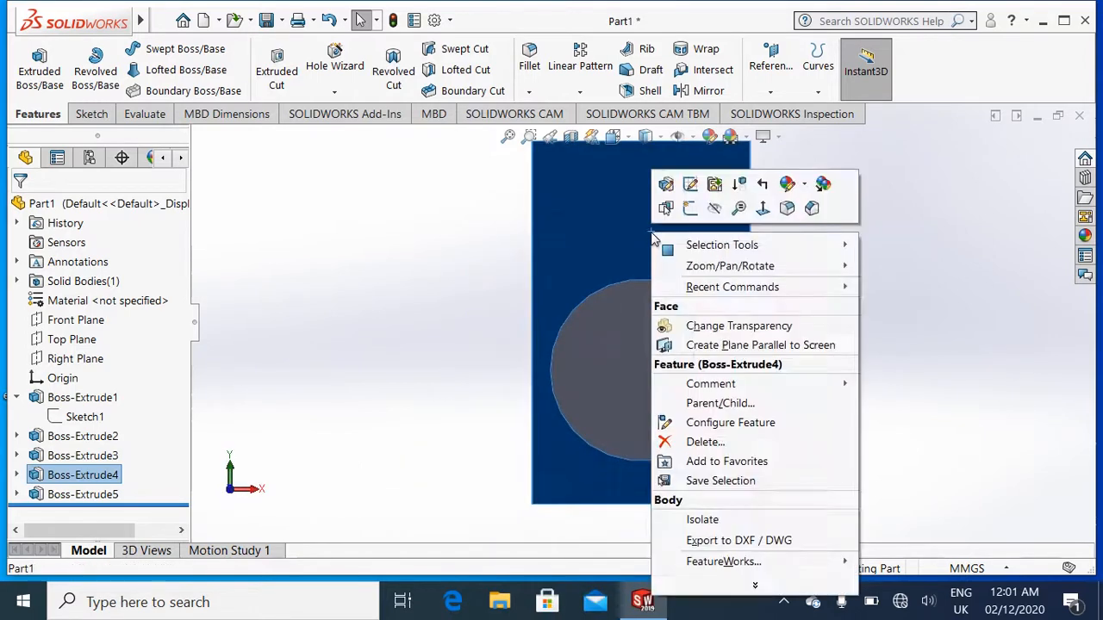
pyautogui.click(690, 209)
pyautogui.click(162, 21)
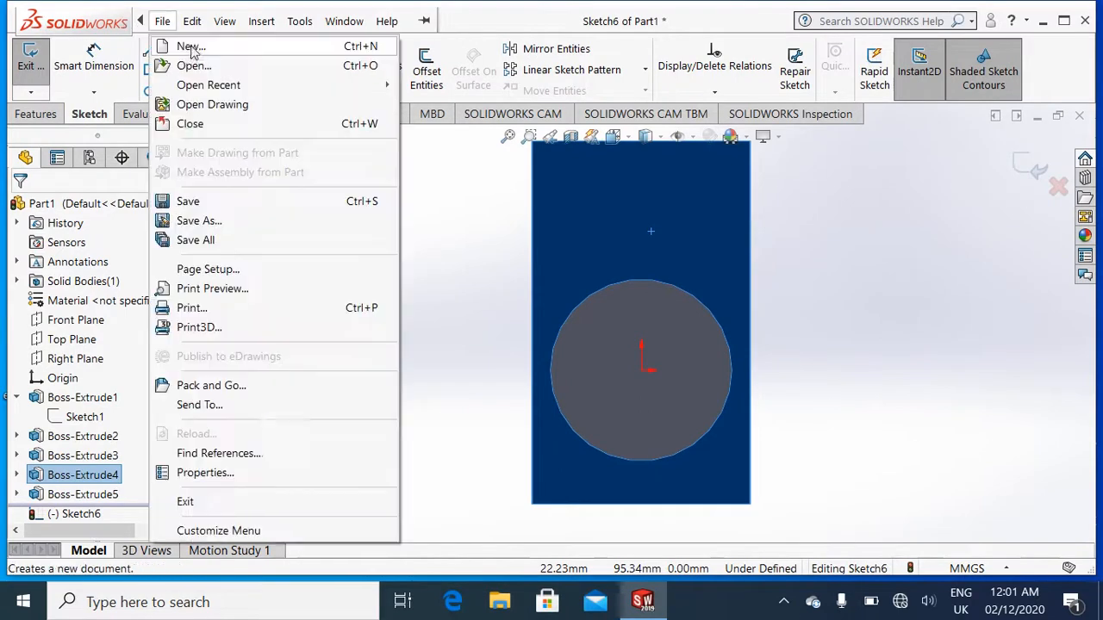
pyautogui.click(496, 195)
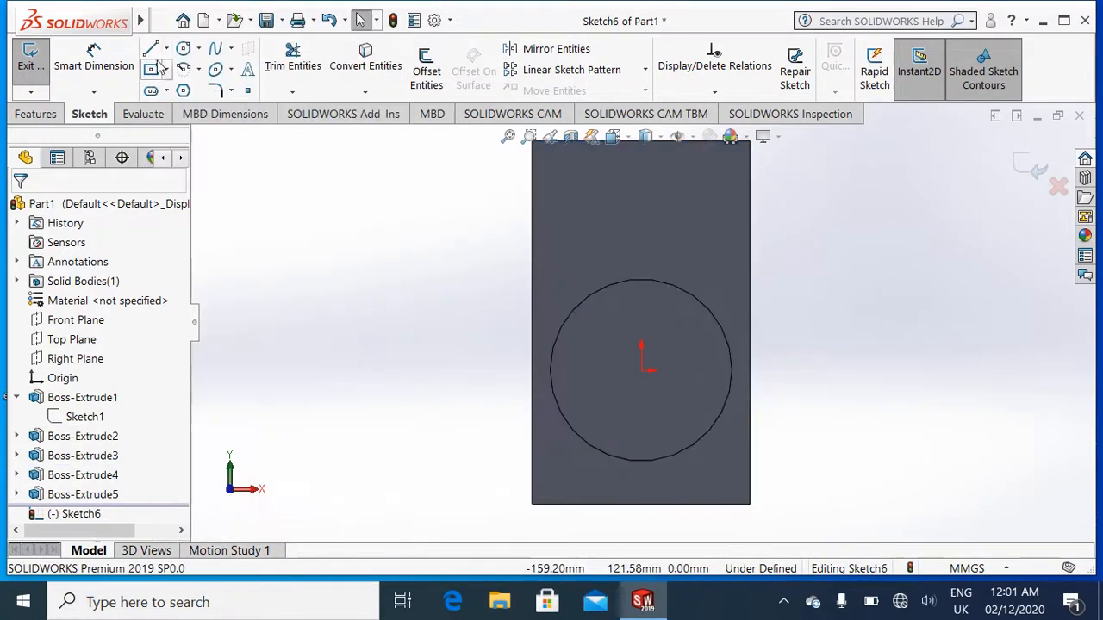
# Sketch a centerpoint arc of about 126 mm radius around the origin, spanning the web's two long edges near its upper end.
pyautogui.click(183, 71)
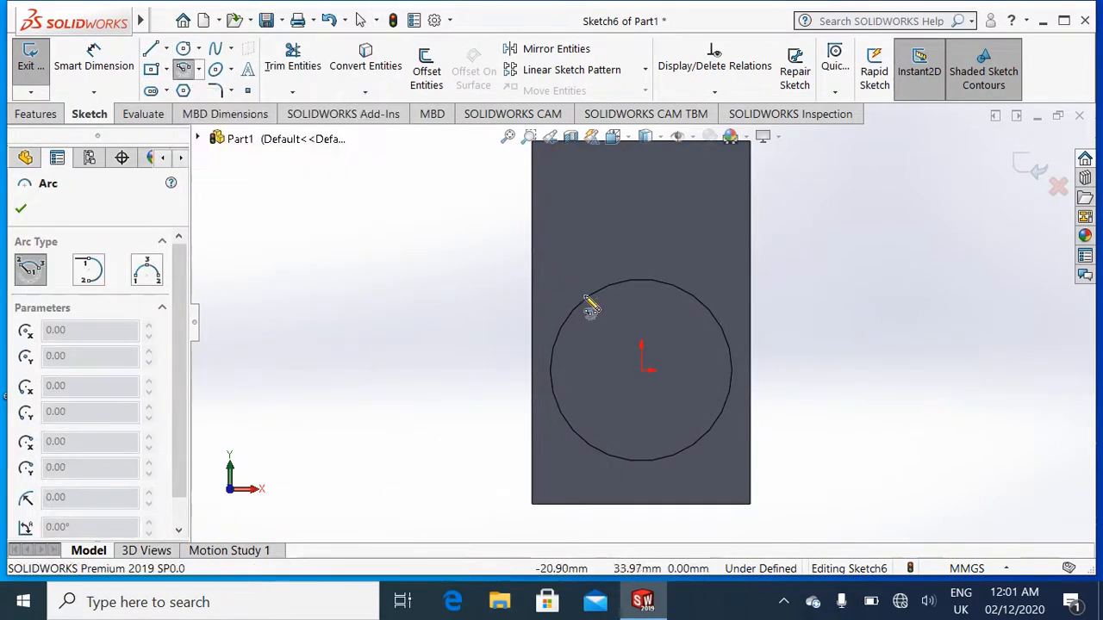
pyautogui.click(641, 371)
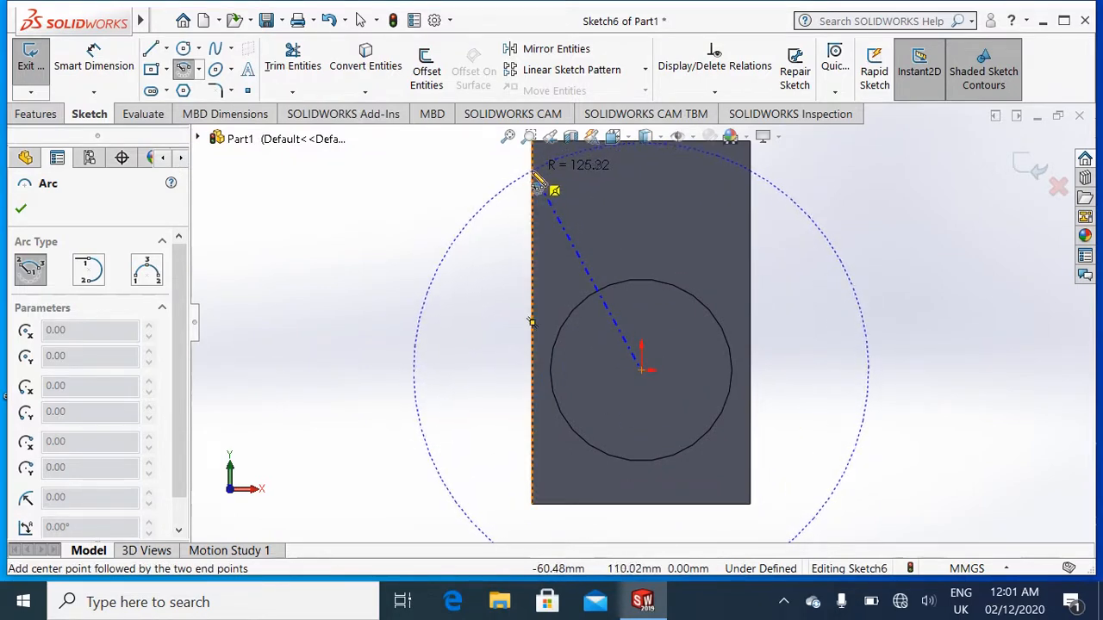
pyautogui.click(535, 177)
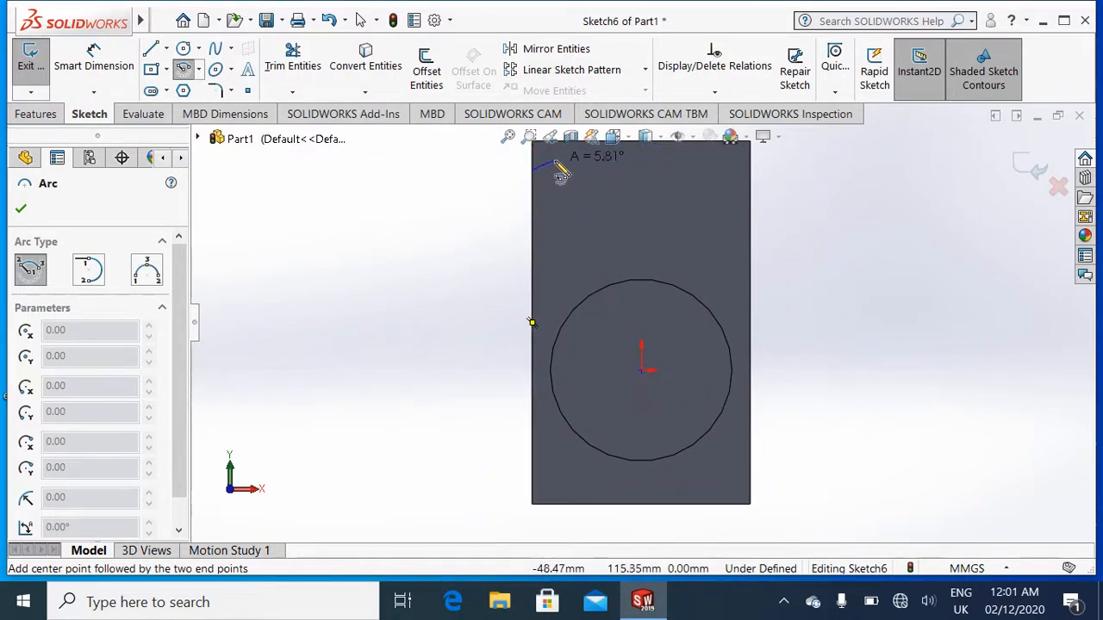
pyautogui.click(748, 179)
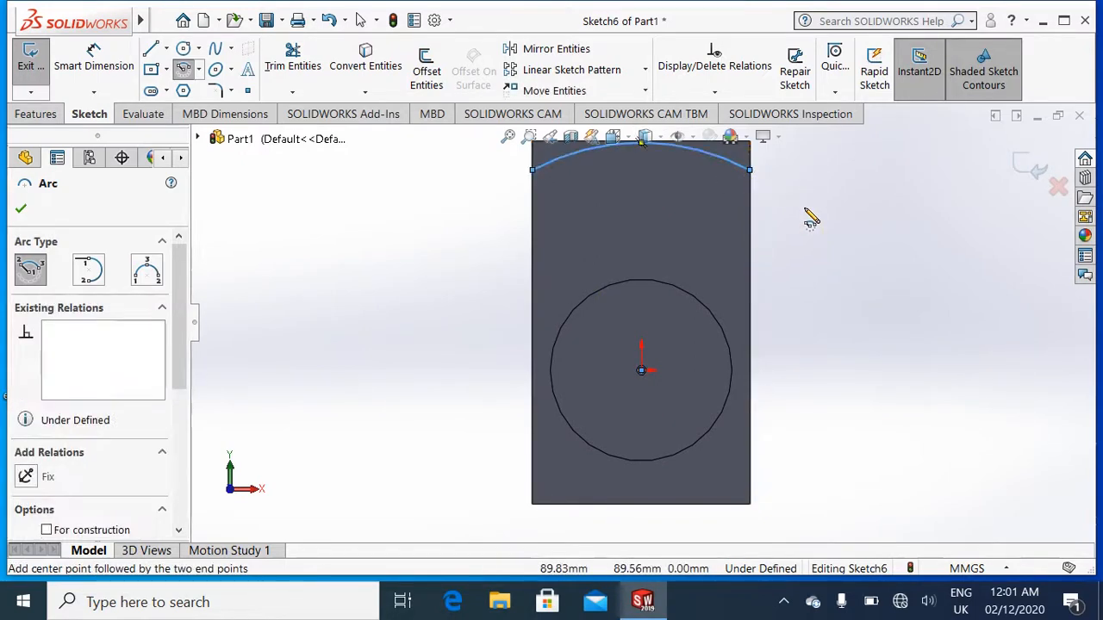
pyautogui.click(20, 209)
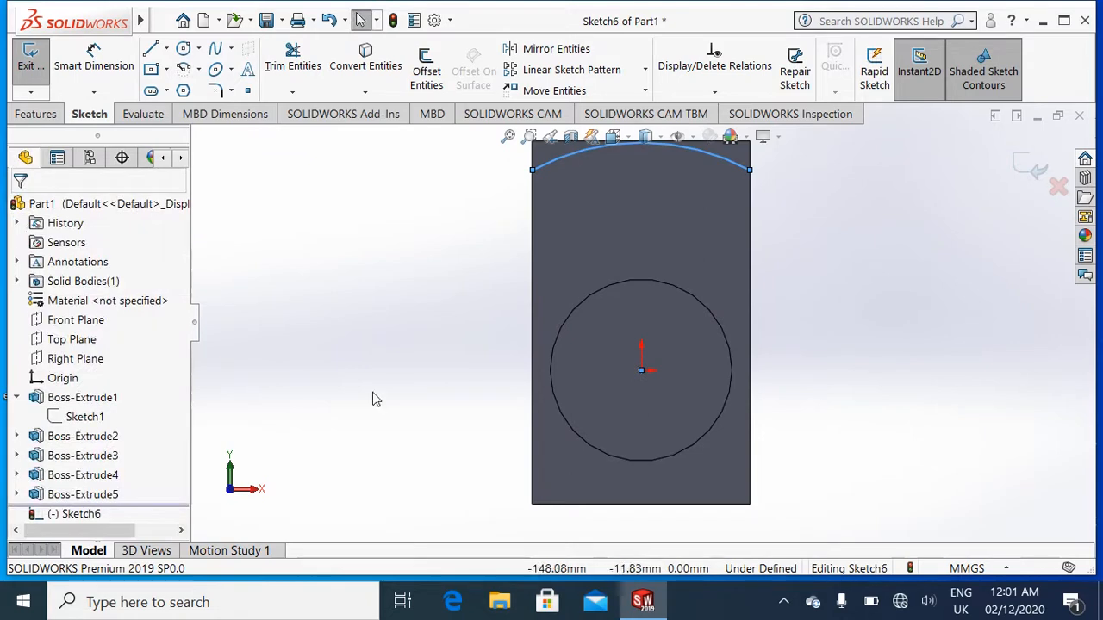
# Cut away the material above the arc with an Extruded Cut set to Through All, rounding the upper ends of both webs.
pyautogui.hotkey('ctrl', '7')
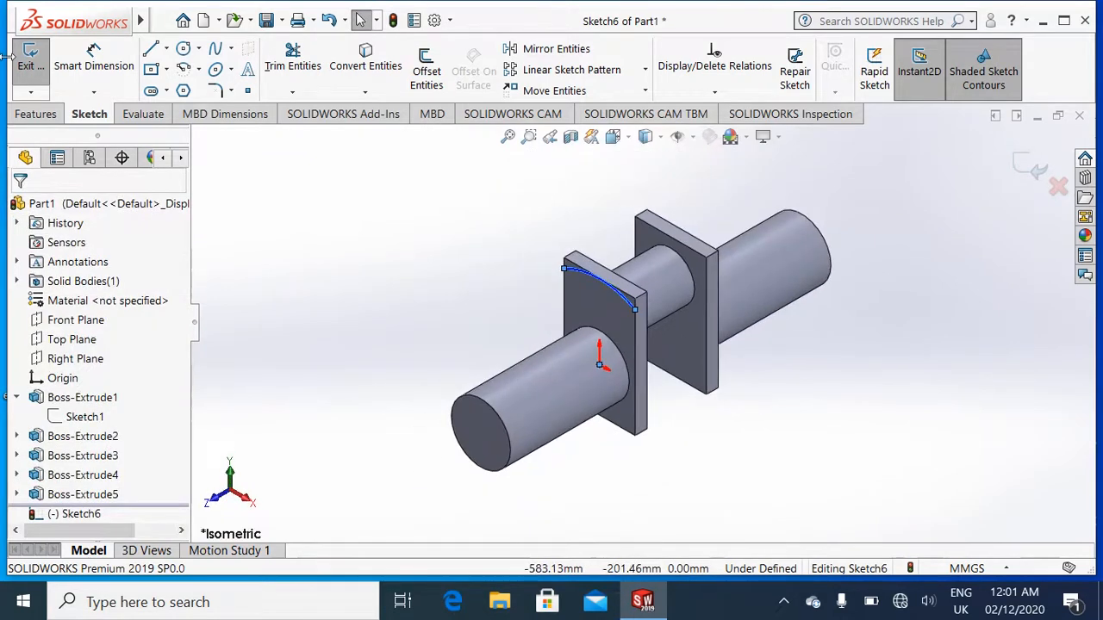
pyautogui.click(39, 115)
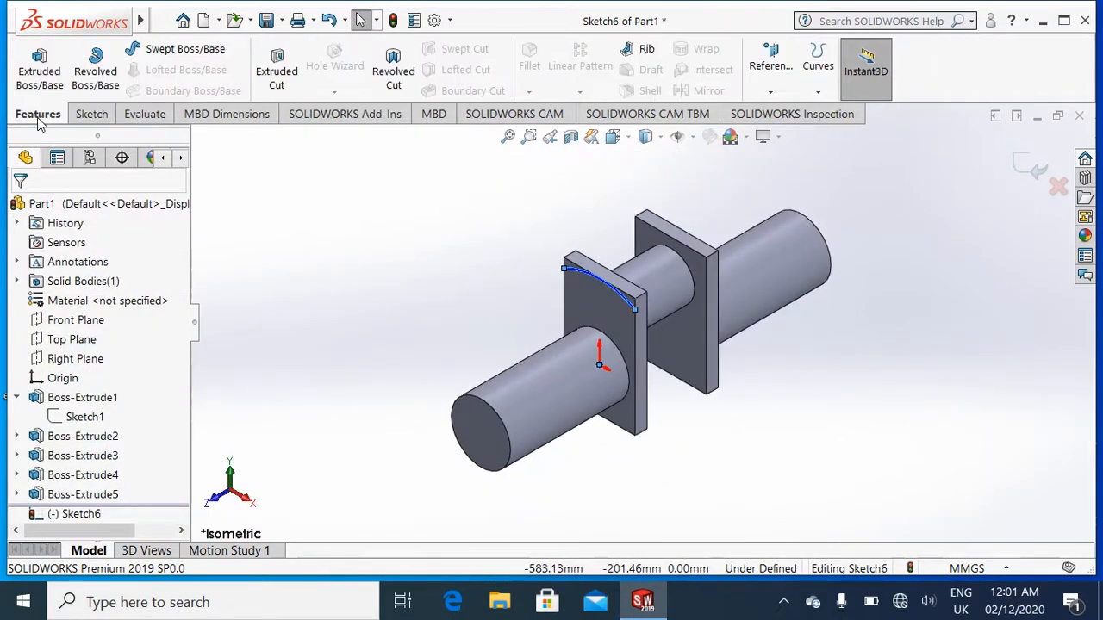
pyautogui.click(277, 76)
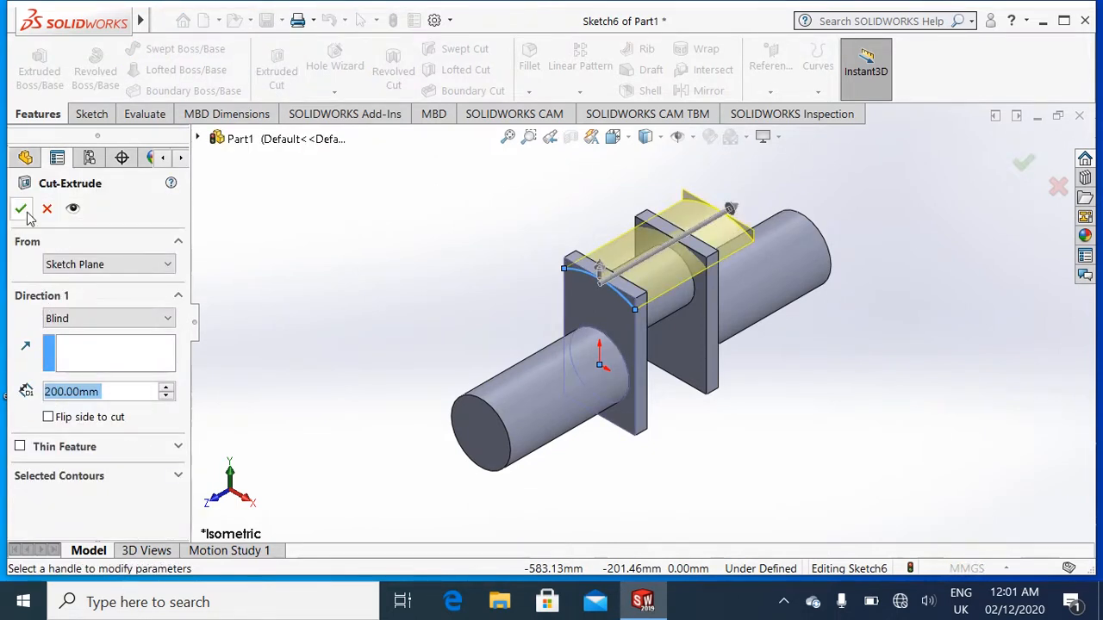
pyautogui.click(151, 319)
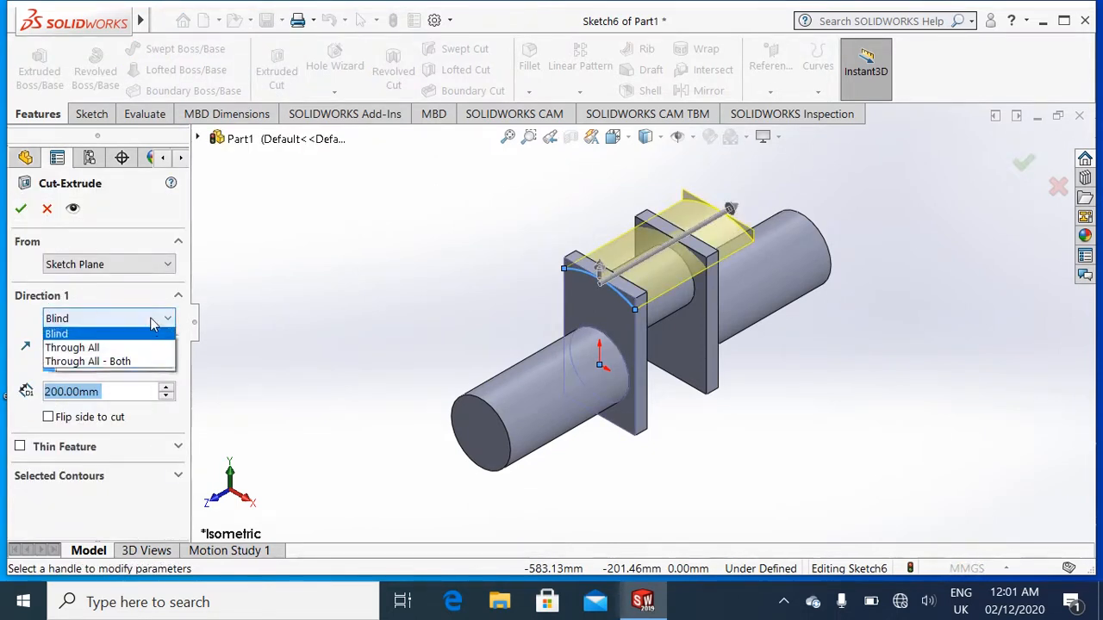
pyautogui.click(147, 349)
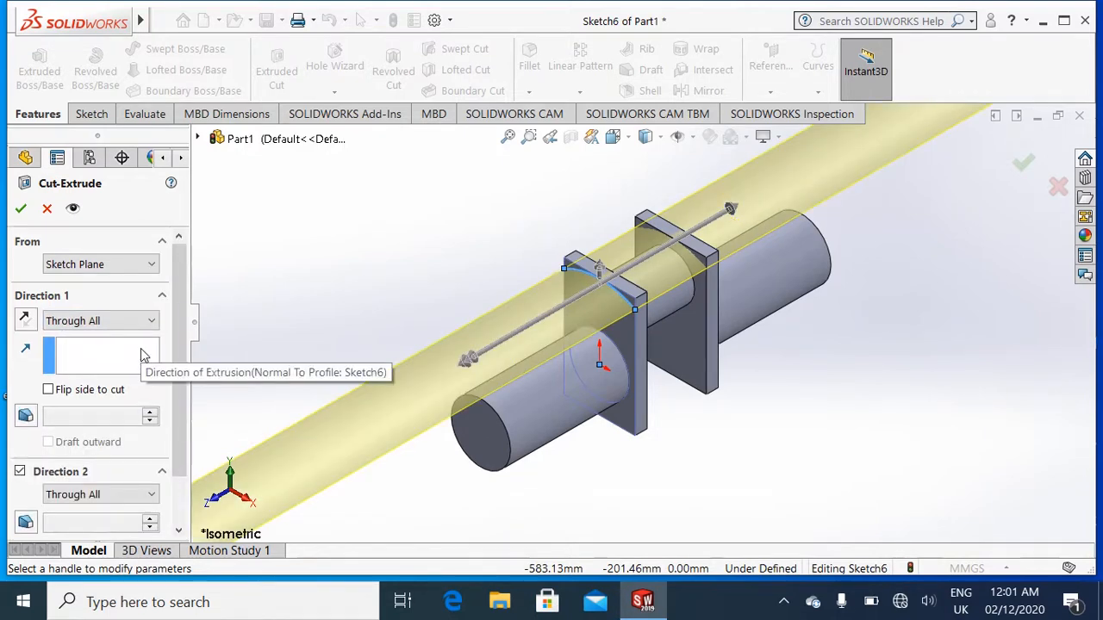
pyautogui.click(22, 209)
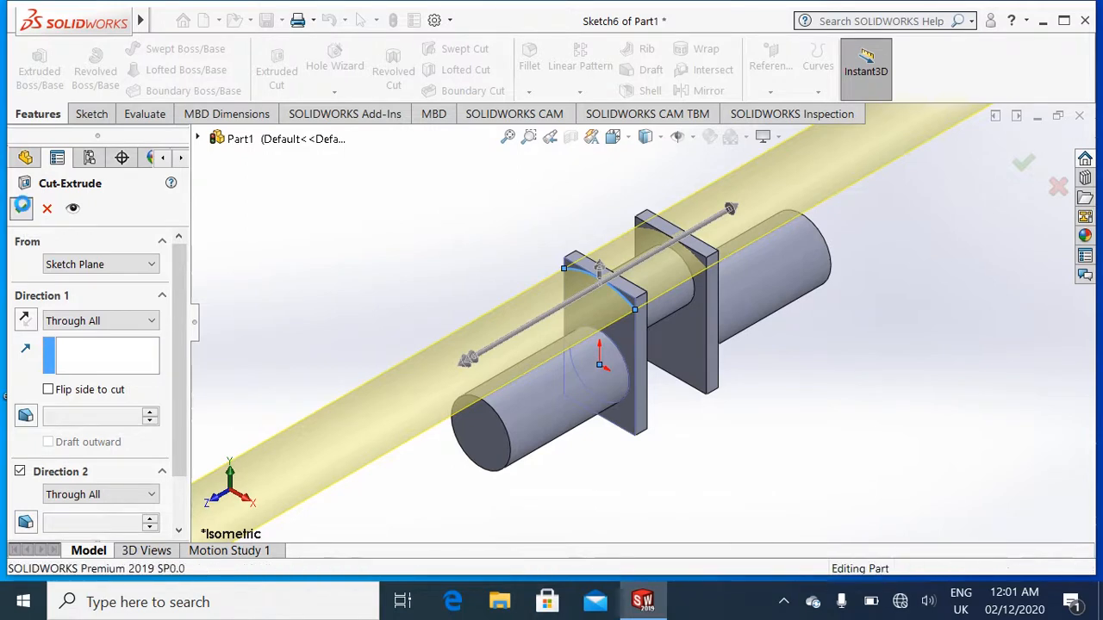
pyautogui.click(675, 488)
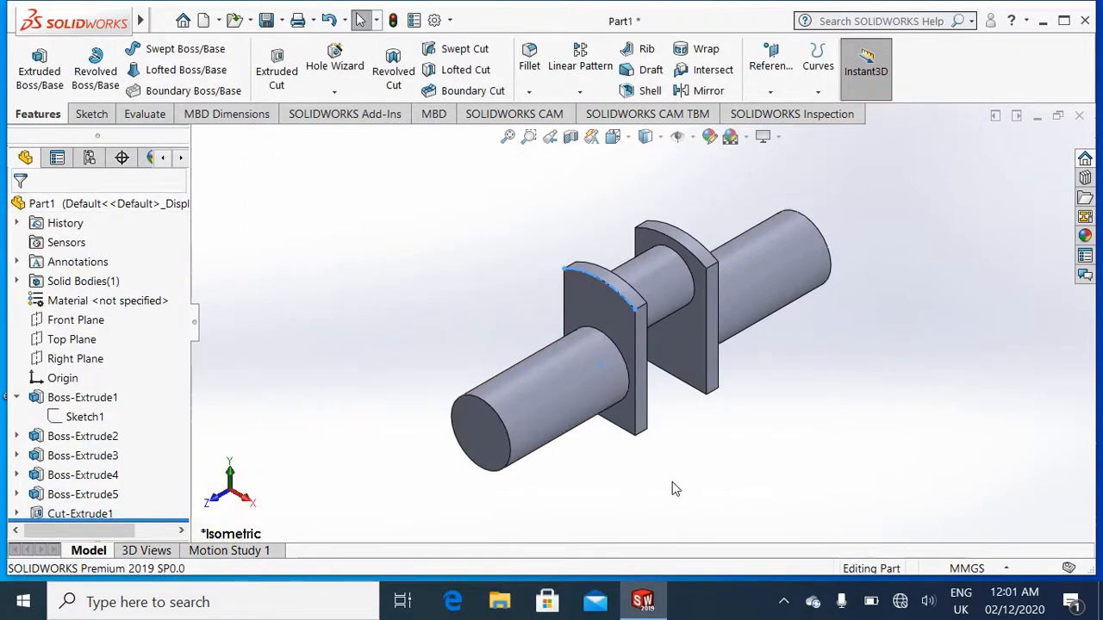
# Rotate the model to examine the rounded web ends, the crankpin and both shaft sections.
pyautogui.press('Left')
pyautogui.press('Left')
pyautogui.press('Right')
pyautogui.press('Right')
pyautogui.press('Right')
pyautogui.press('Right')
pyautogui.press('Right')
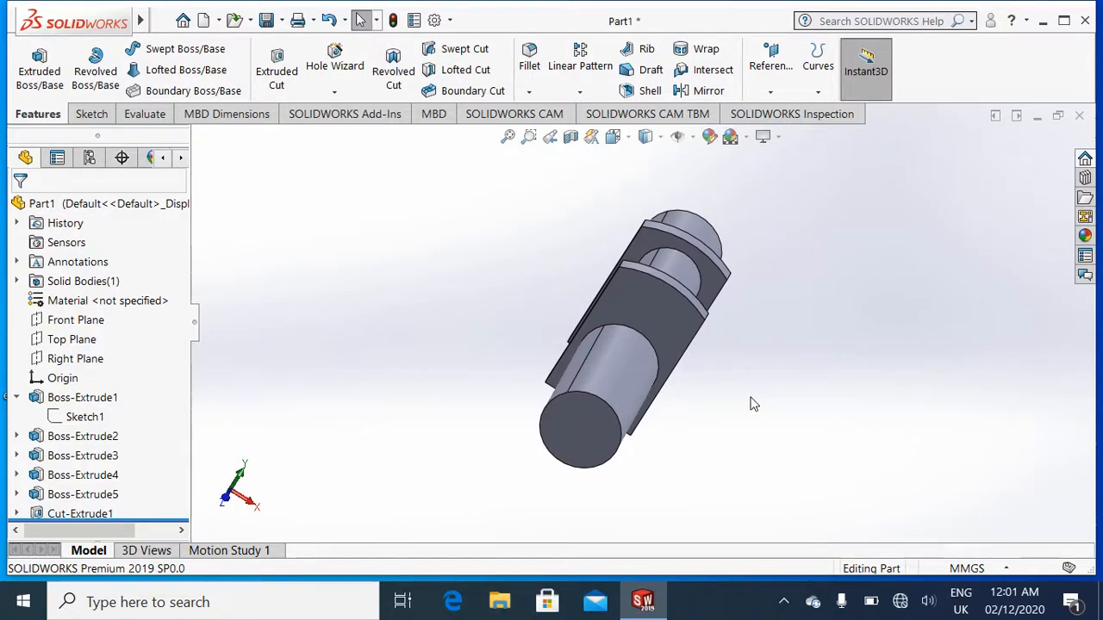
# Apply the polished copper metal appearance to the whole crankshaft part.
pyautogui.click(1083, 236)
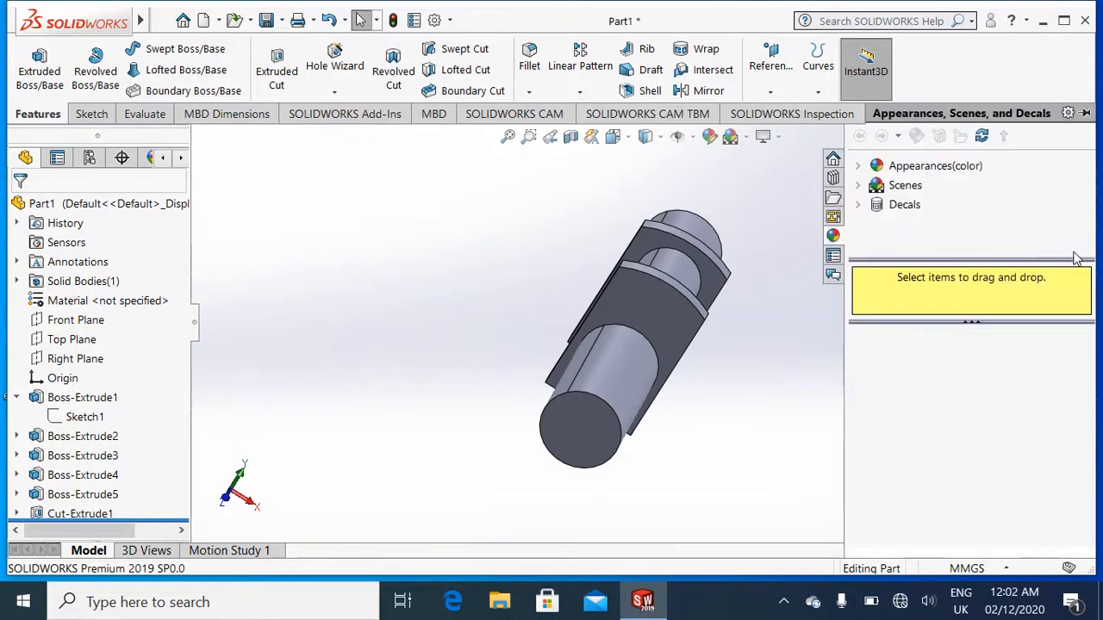
pyautogui.click(874, 165)
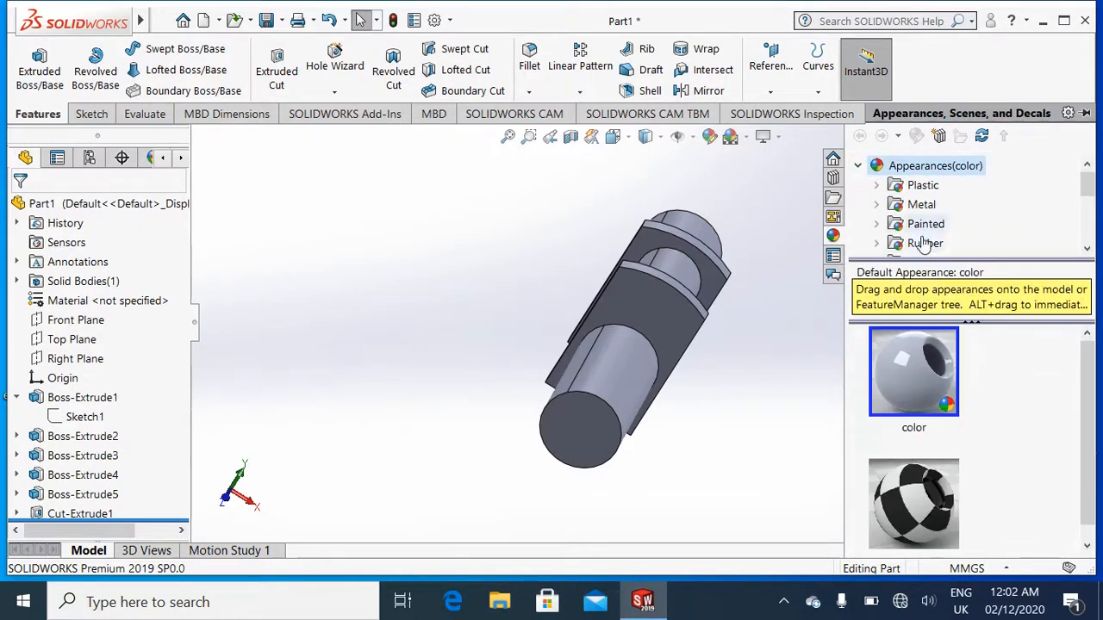
pyautogui.click(919, 207)
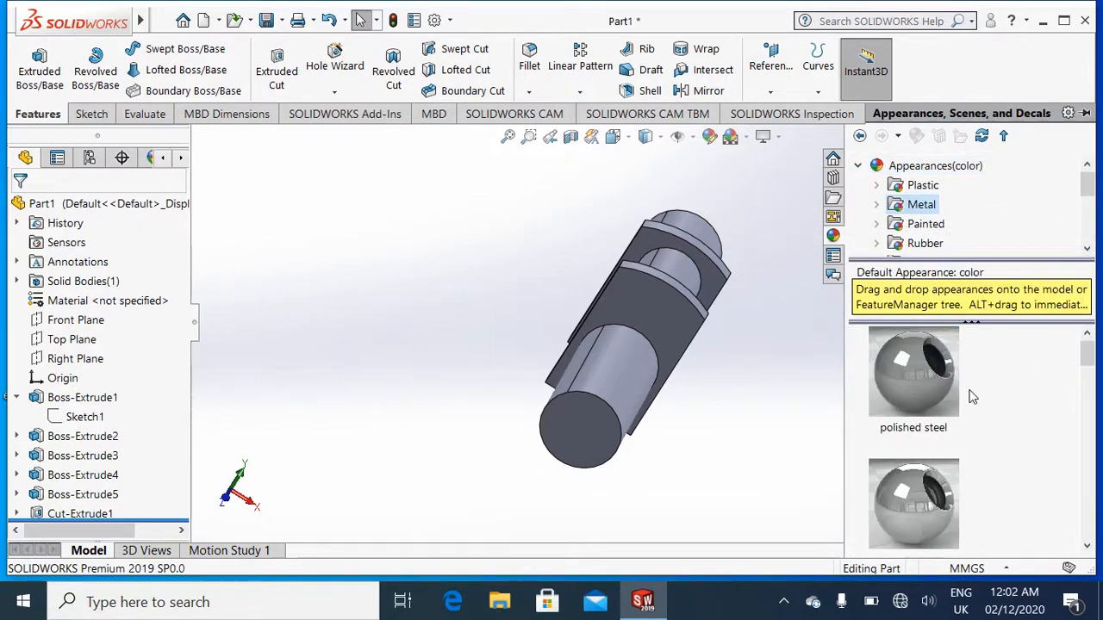
pyautogui.scroll(-5, 971, 397)
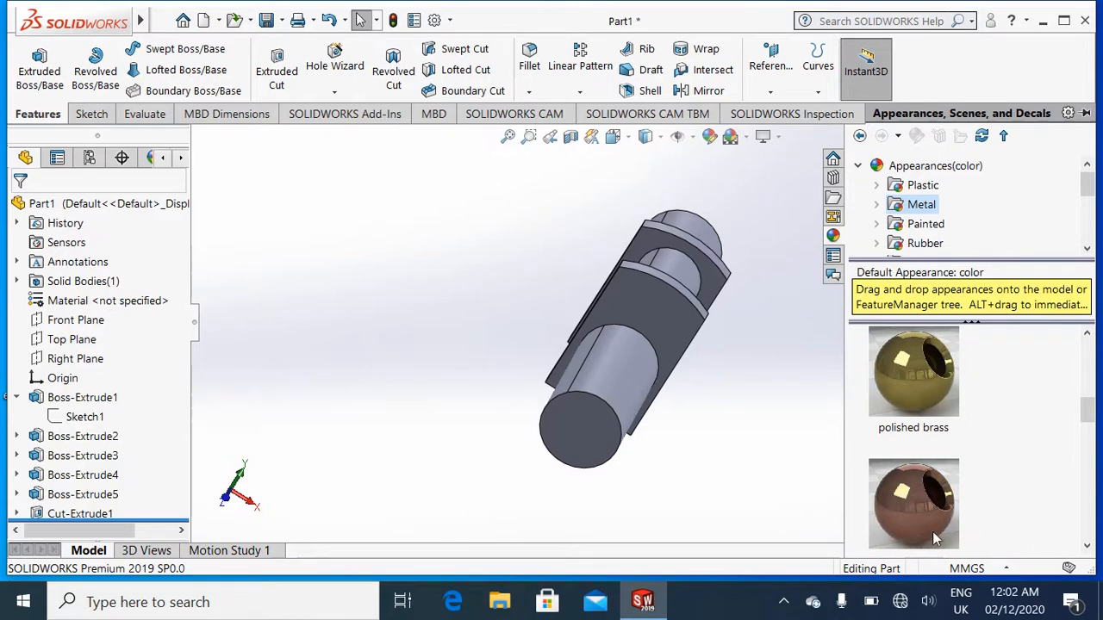
pyautogui.moveTo(933, 531)
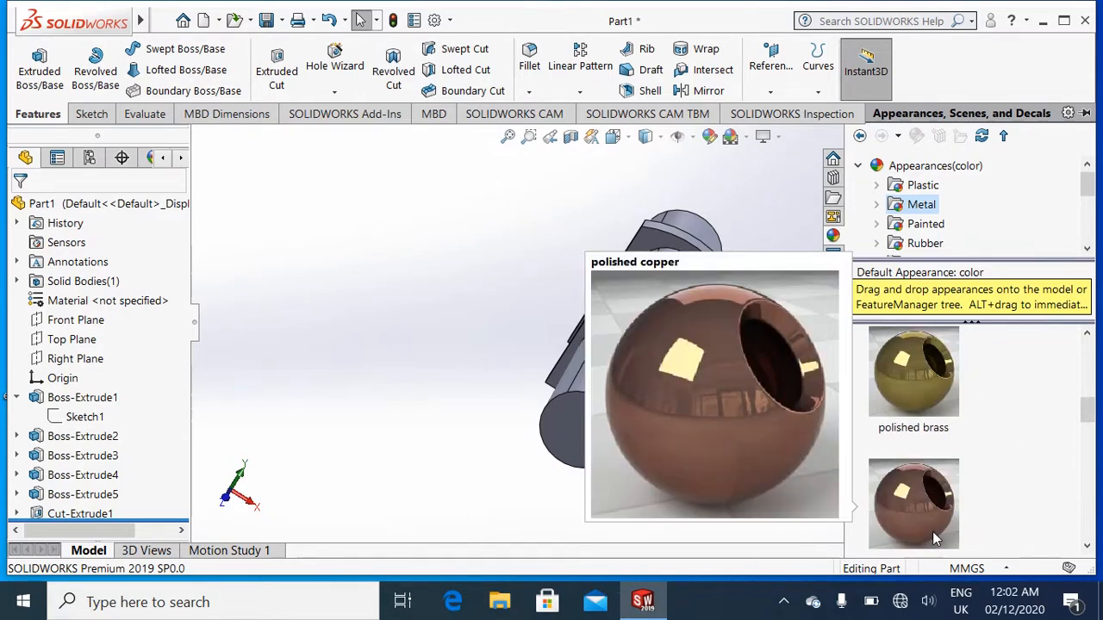
pyautogui.scroll(-1, 932, 531)
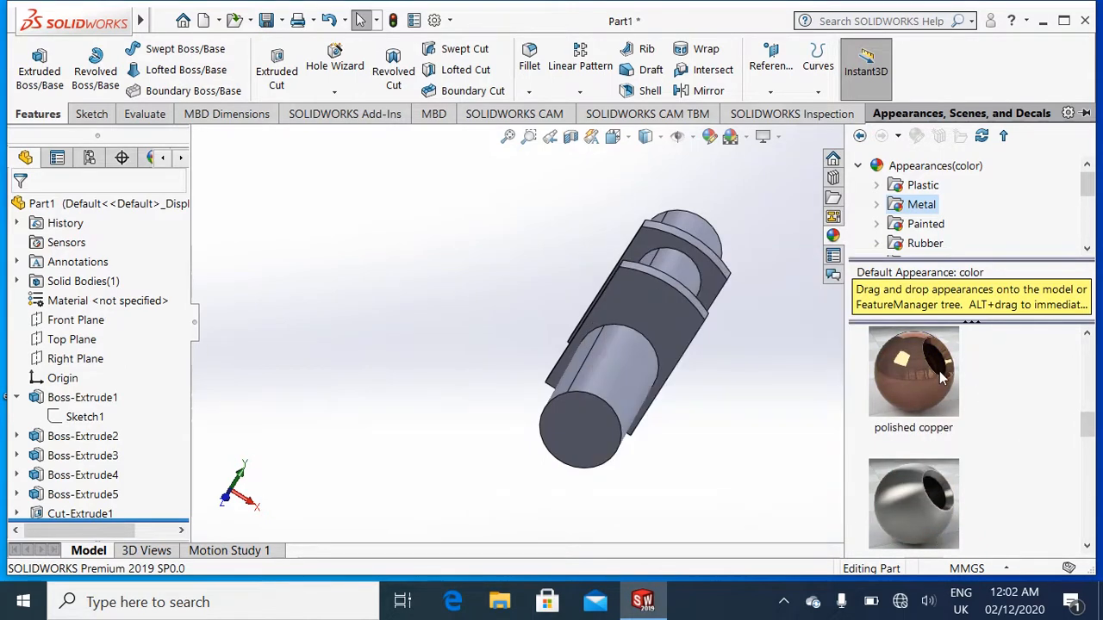
pyautogui.moveTo(942, 376); pyautogui.dragTo(788, 402)
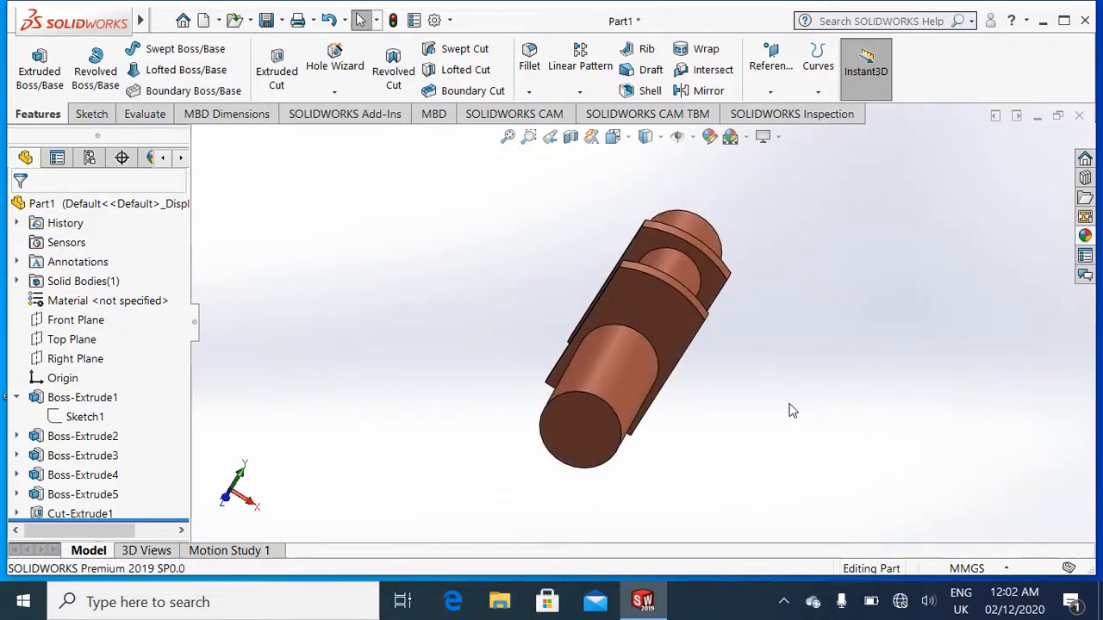
# Save the crankshaft as Part1.SLDPRT on the Desktop and close the document.
pyautogui.hotkey('ctrl', 's')
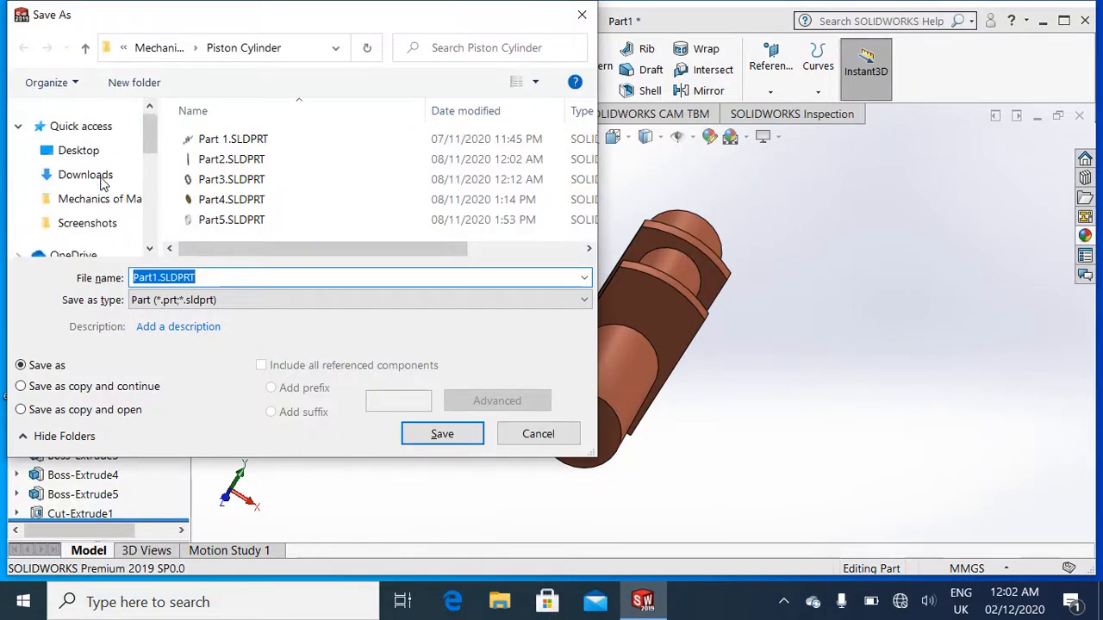
pyautogui.click(68, 152)
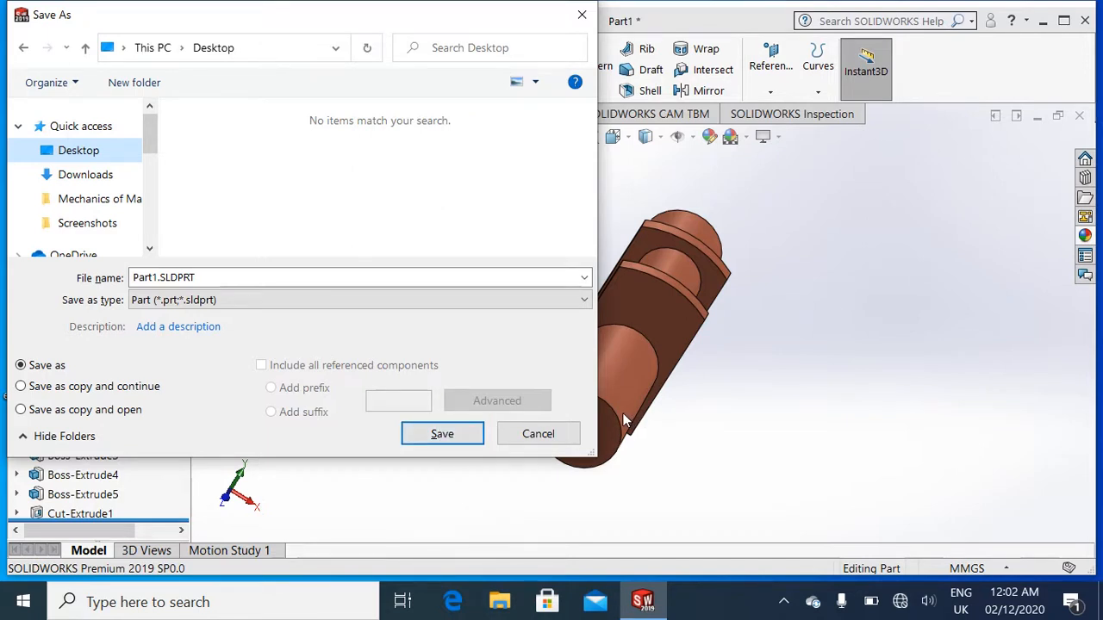
pyautogui.click(427, 441)
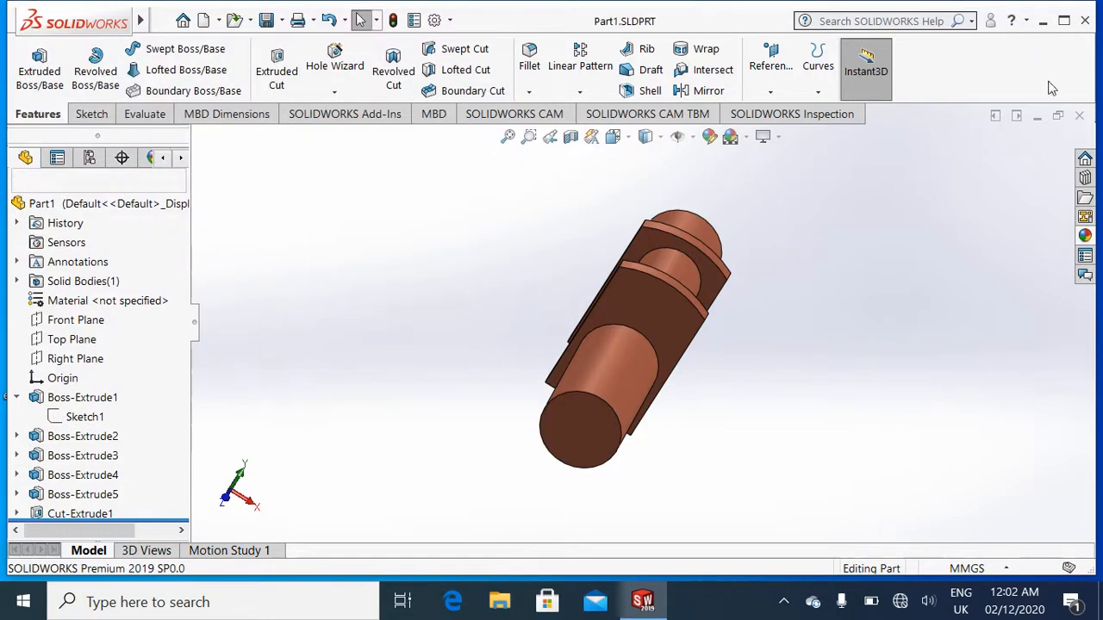
pyautogui.click(1082, 117)
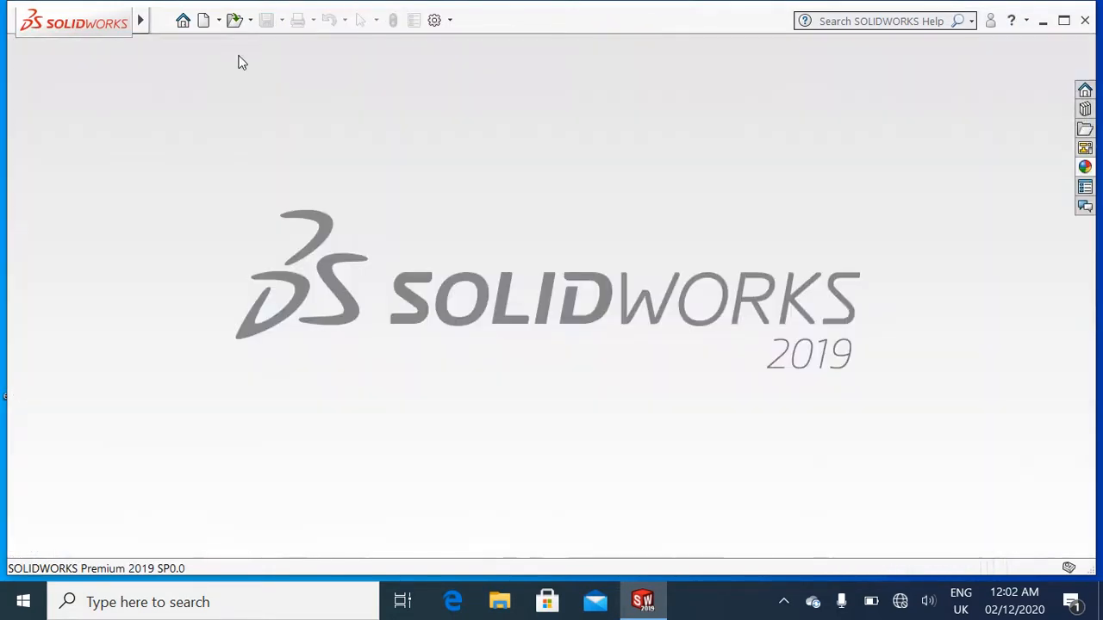
# Create a new part document and start a sketch on the Front Plane.
pyautogui.click(204, 22)
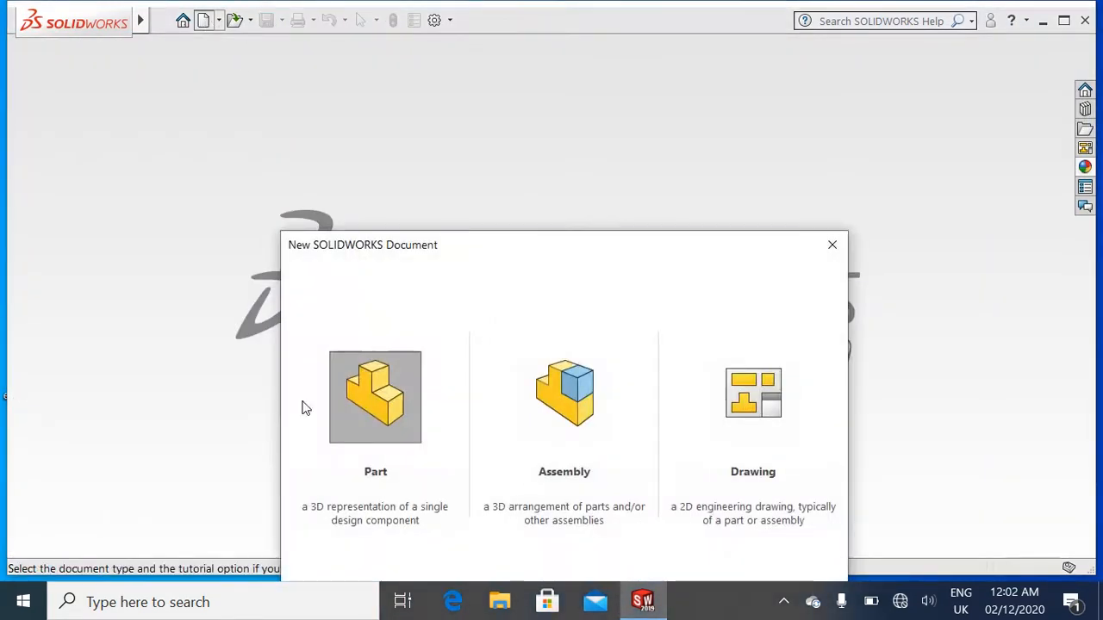
pyautogui.doubleClick(370, 405)
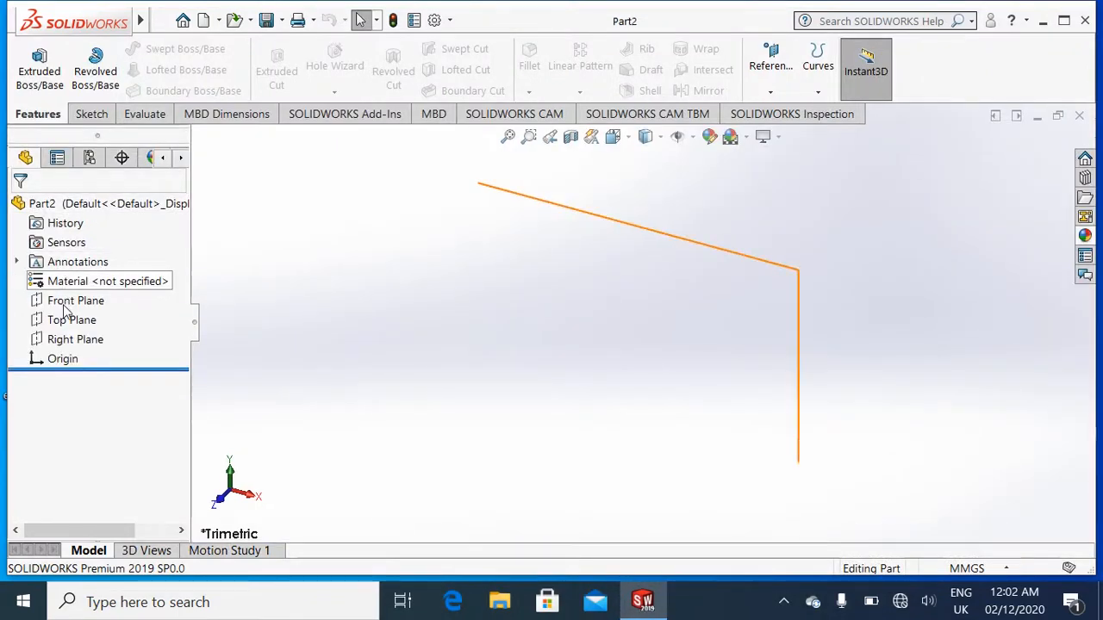
pyautogui.rightClick(67, 303)
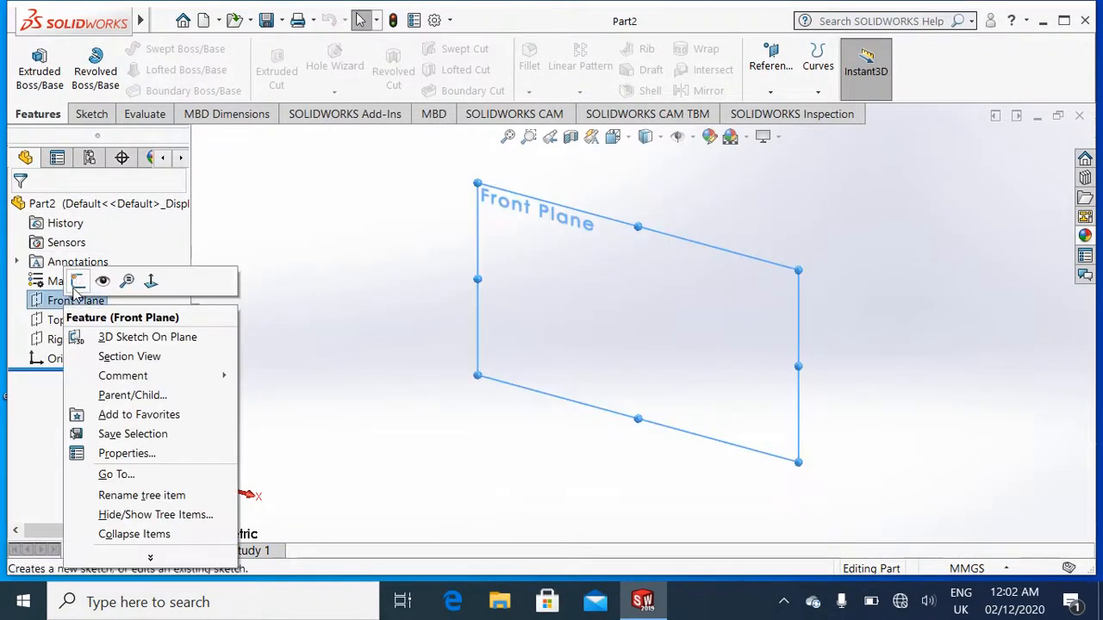
pyautogui.click(77, 282)
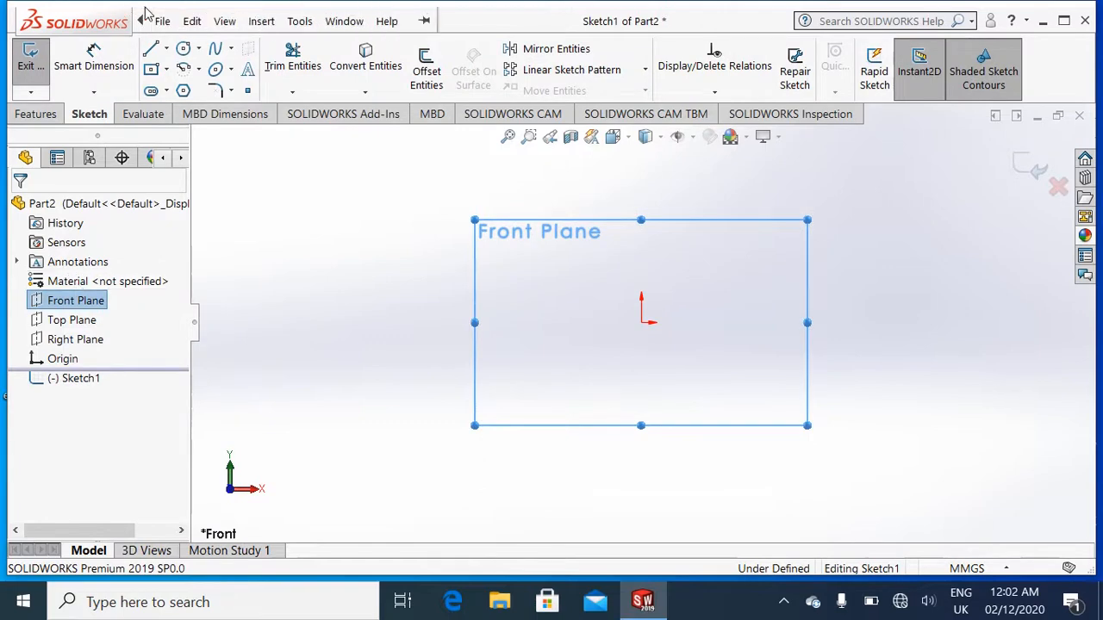
pyautogui.click(162, 21)
pyautogui.click(487, 185)
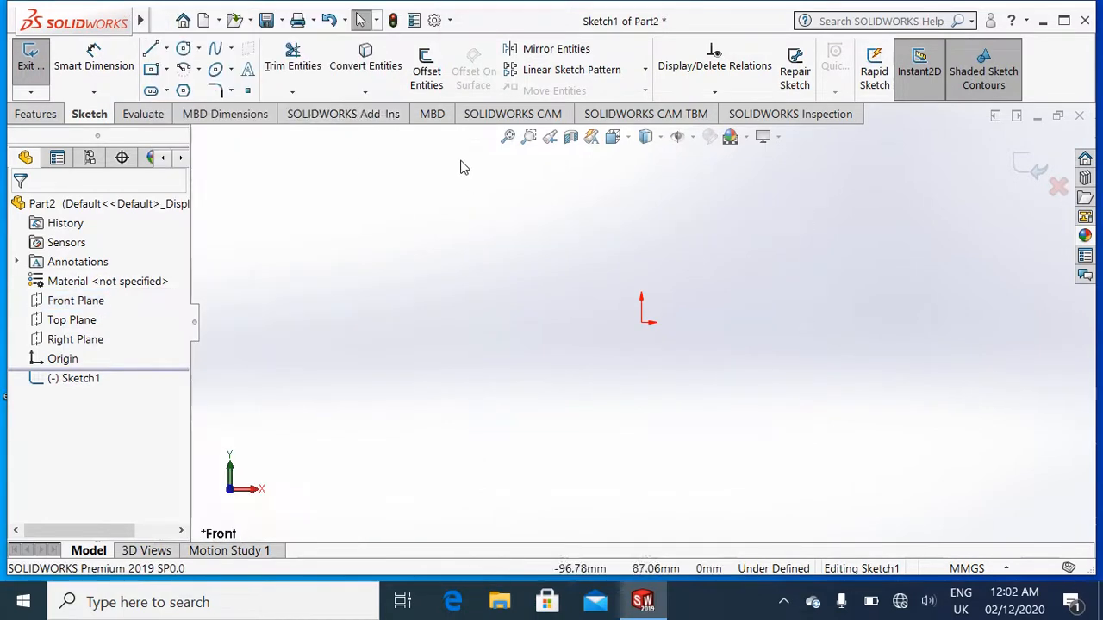
# Sketch two concentric circles centred on the origin, with radii of about 56 mm and 68 mm.
pyautogui.click(184, 49)
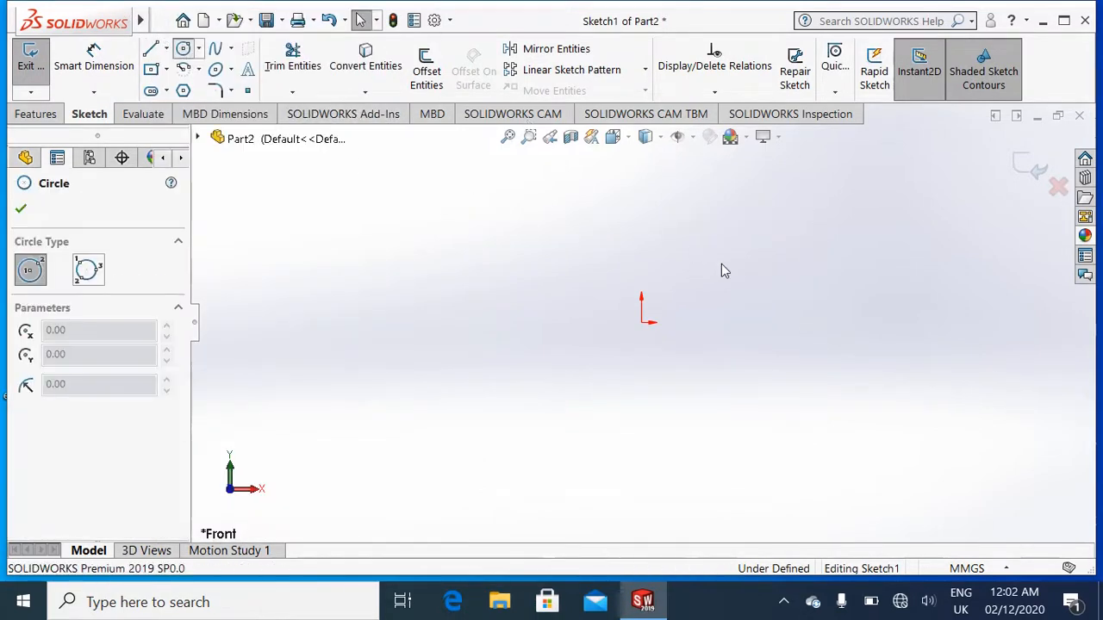
pyautogui.click(641, 321)
pyautogui.click(642, 217)
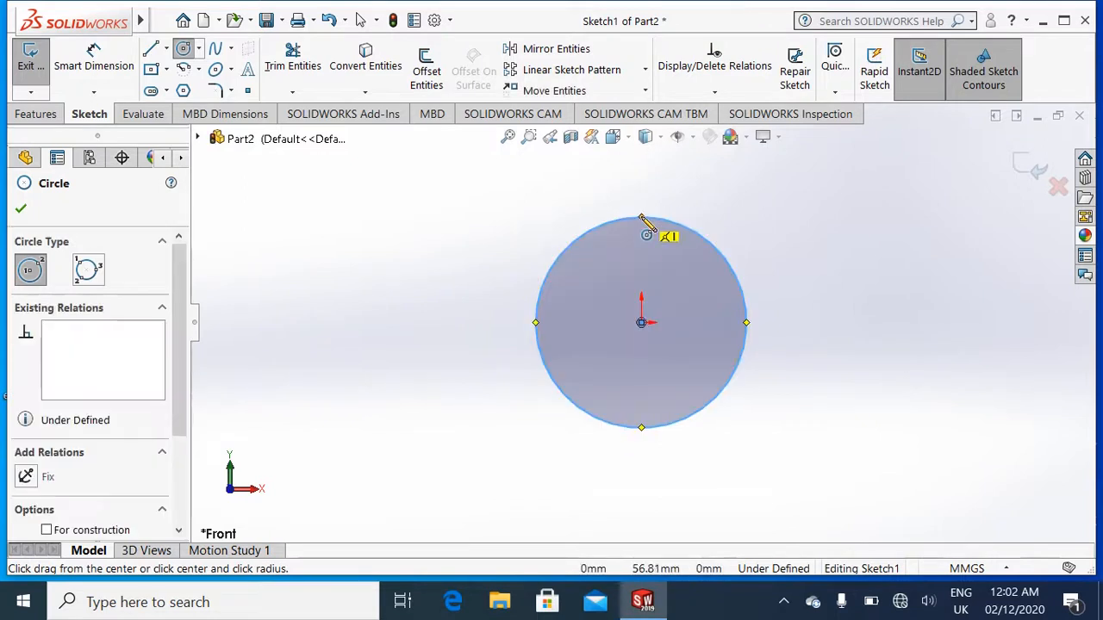
pyautogui.click(641, 322)
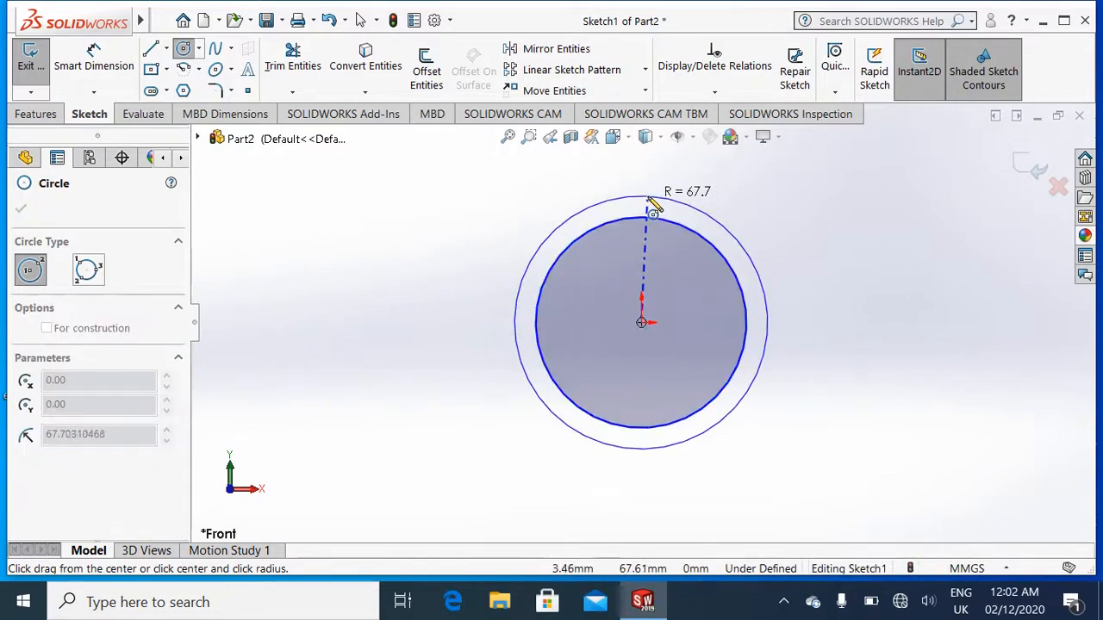
pyautogui.click(652, 199)
# Dimension the inner circle with a diameter of 100 mm.
pyautogui.click(94, 59)
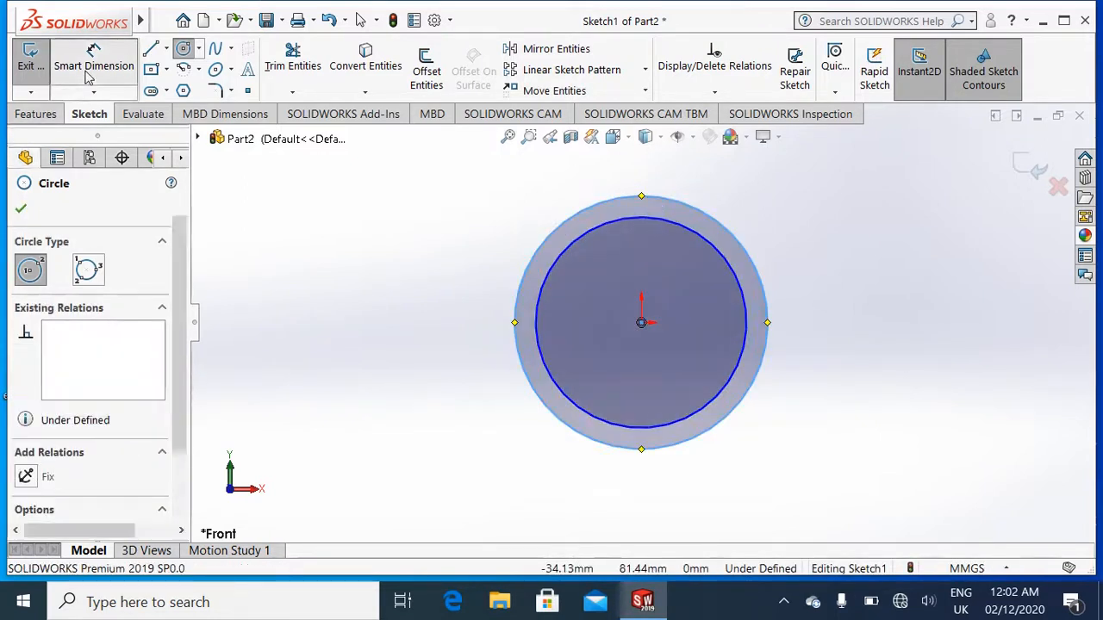
pyautogui.click(748, 341)
pyautogui.click(823, 342)
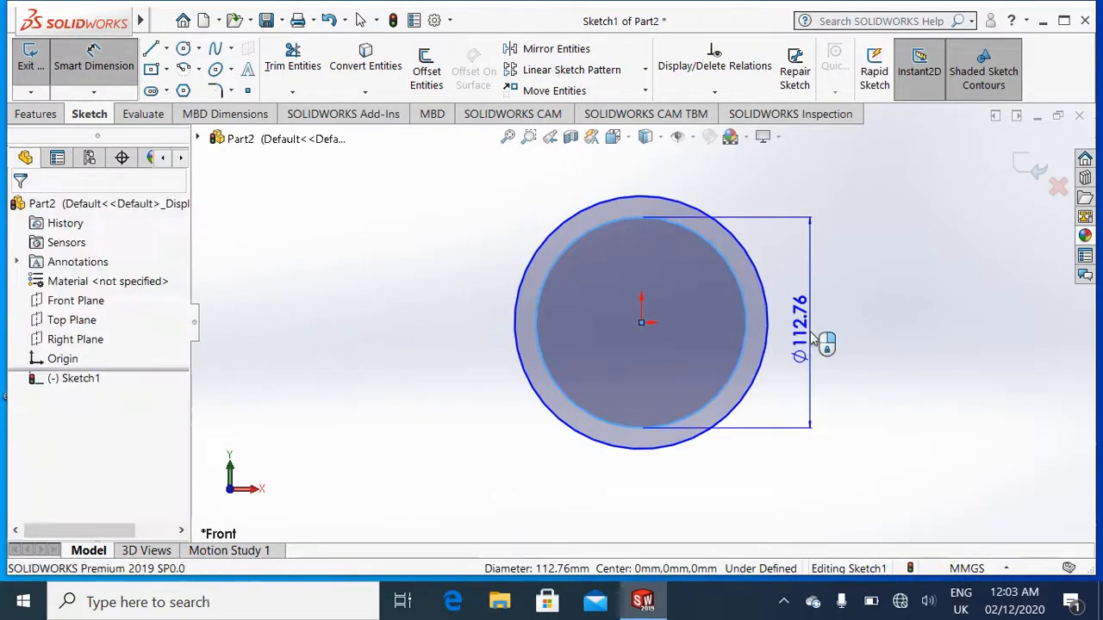
pyautogui.write('10')
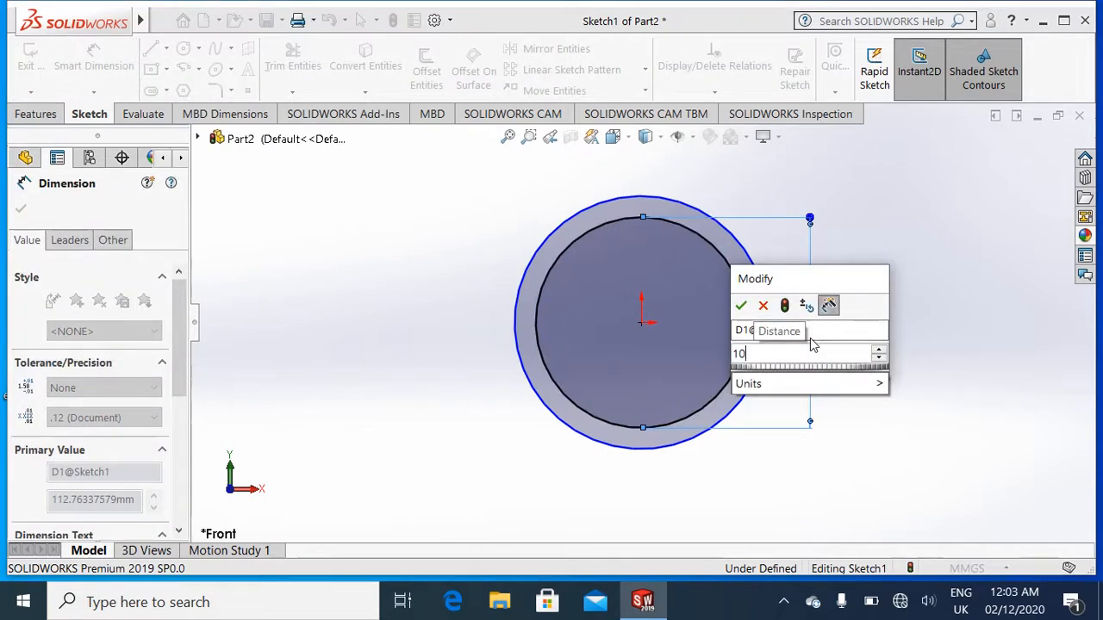
pyautogui.write('0')
pyautogui.click(741, 306)
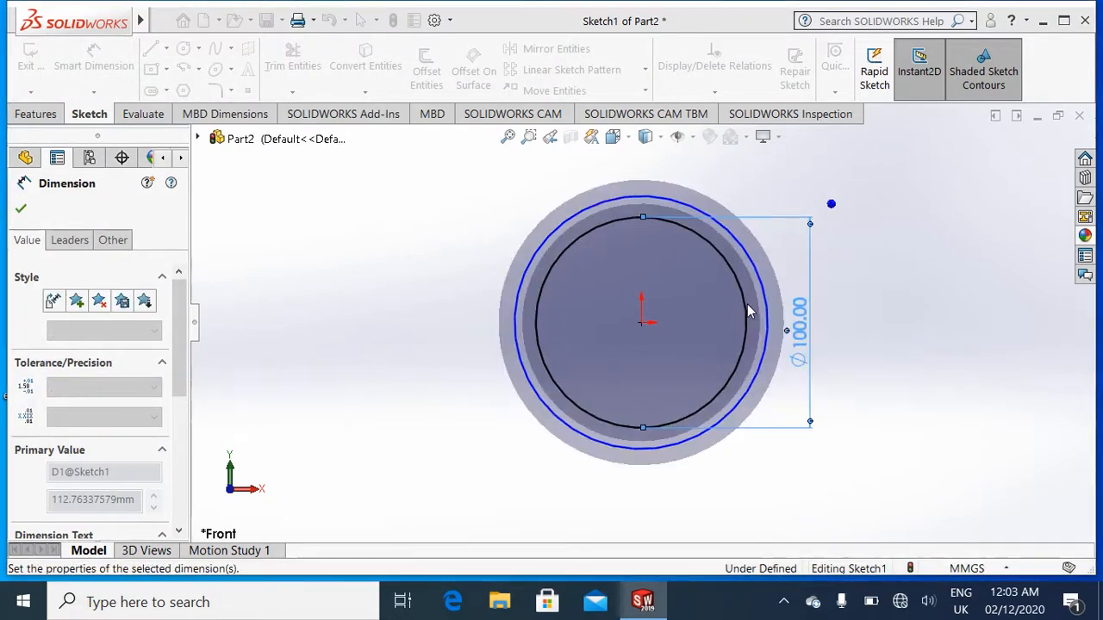
# Dimension the outer circle with a diameter of 120 mm.
pyautogui.click(890, 310)
pyautogui.click(891, 308)
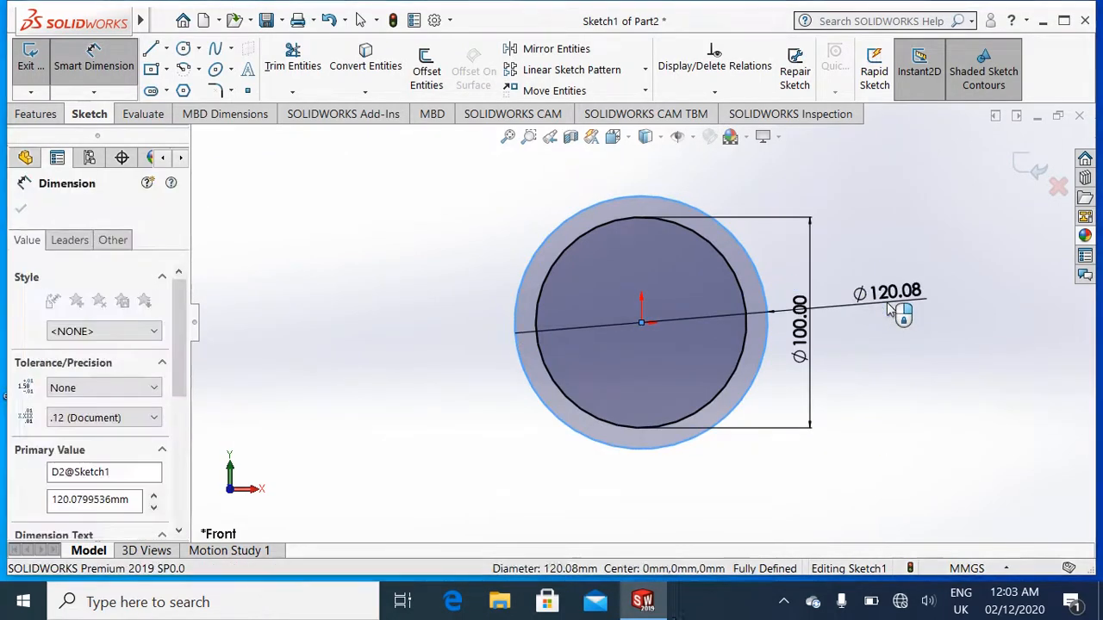
pyautogui.write('120')
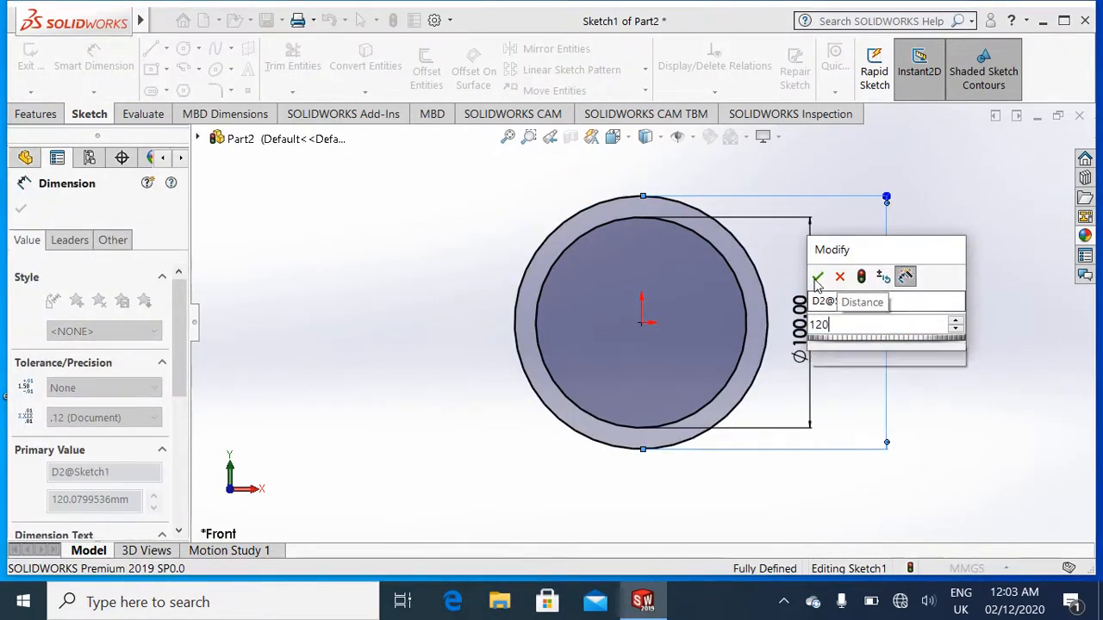
pyautogui.press('Return')
pyautogui.click(20, 207)
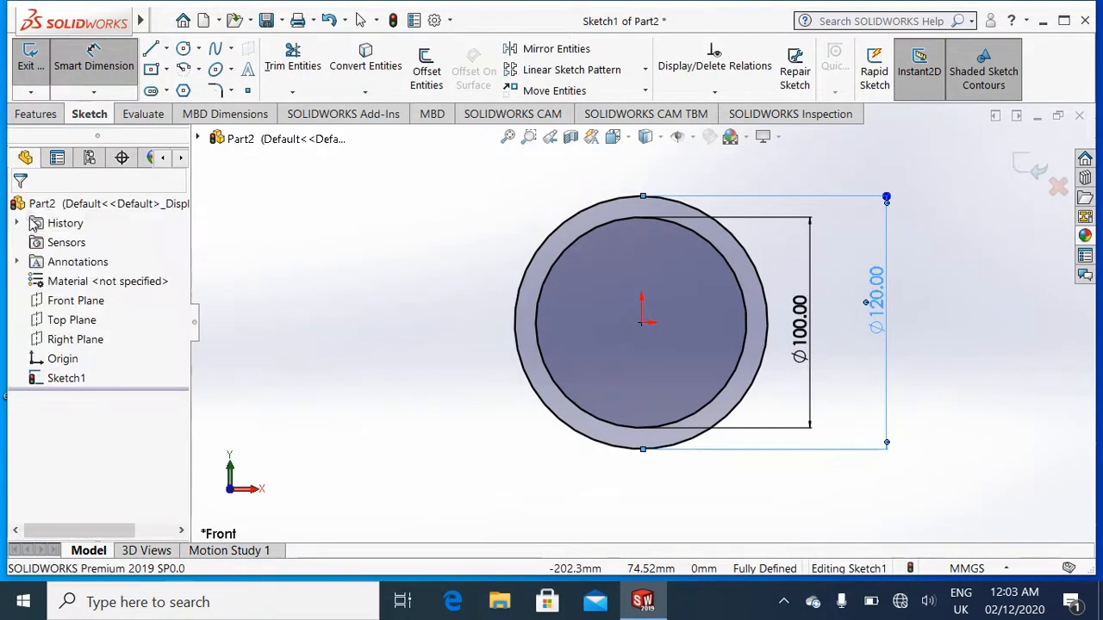
# Exit the sketch and extrude the ring profile 20 mm as a Blind boss.
pyautogui.hotkey('ctrl', '7')
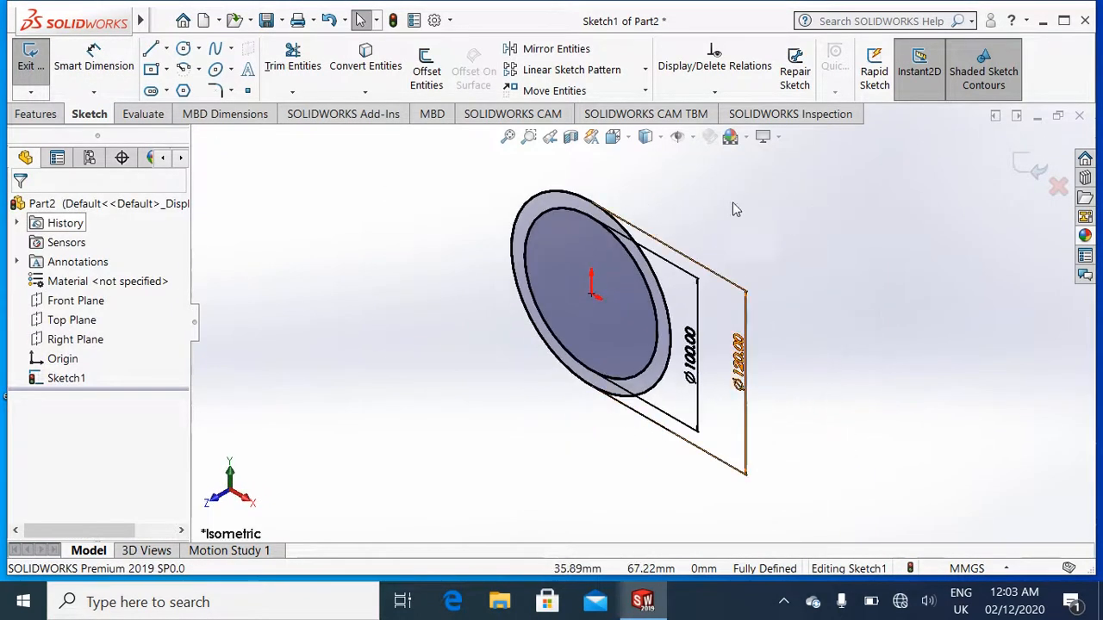
pyautogui.click(1026, 164)
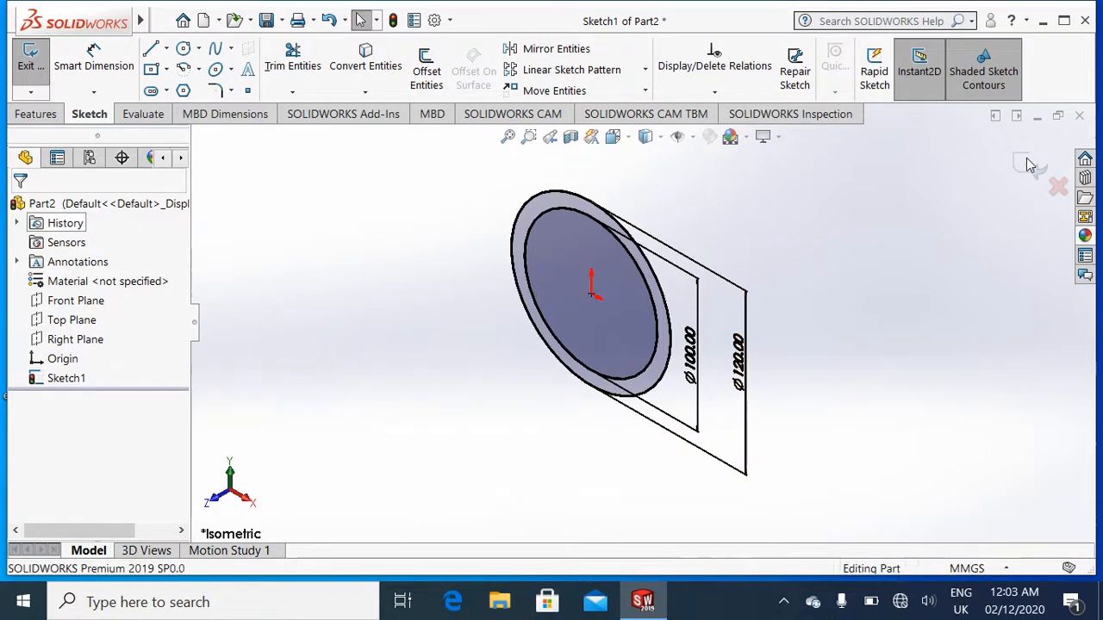
pyautogui.click(62, 76)
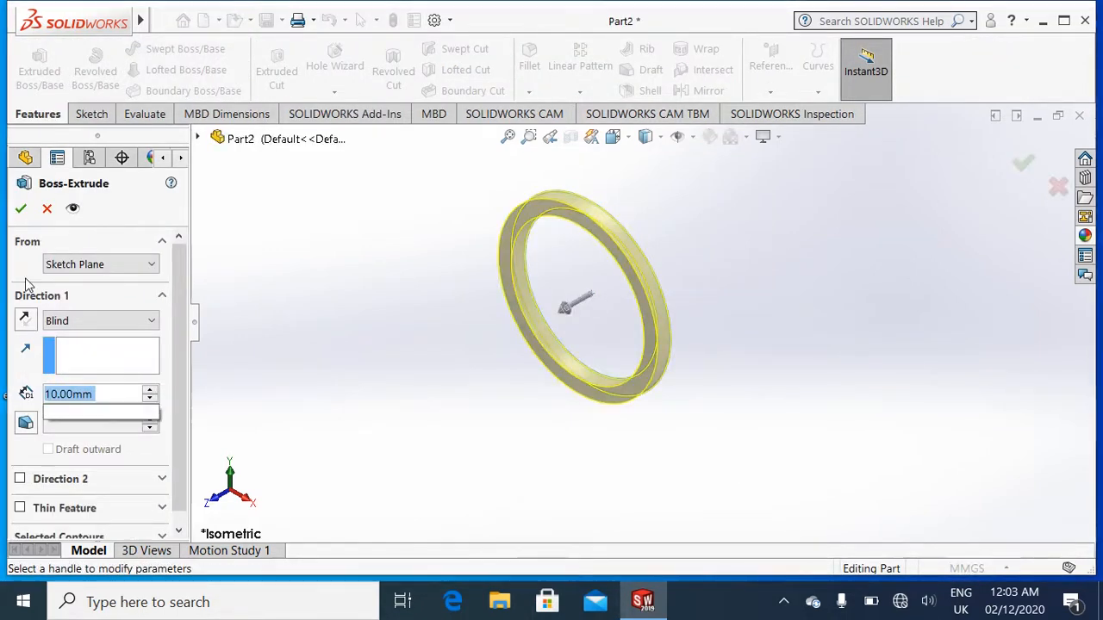
pyautogui.write('20')
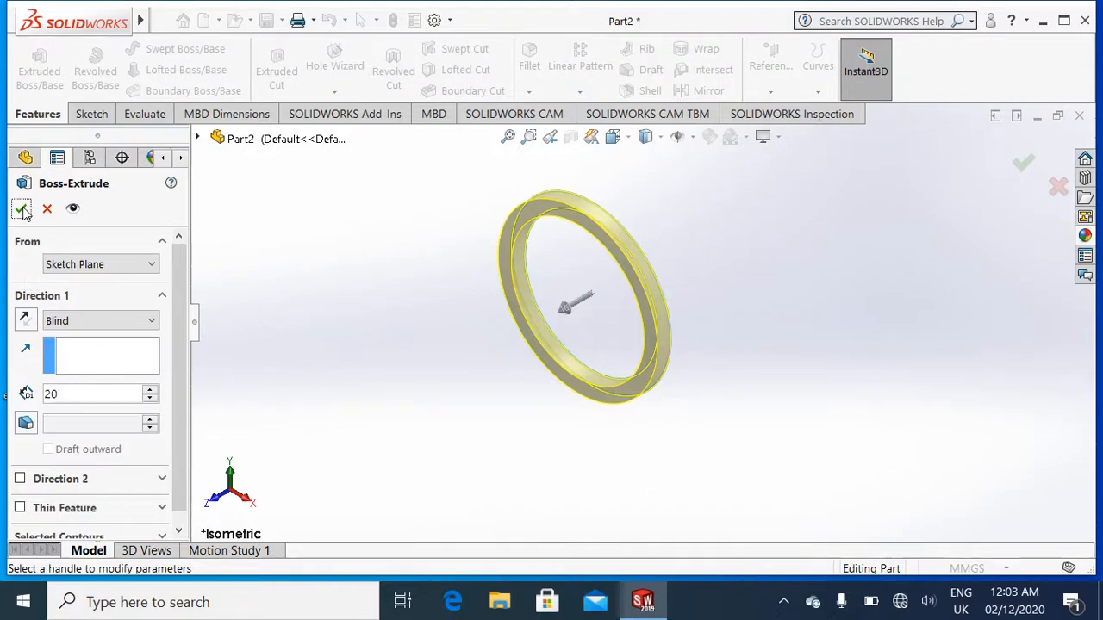
pyautogui.click(23, 209)
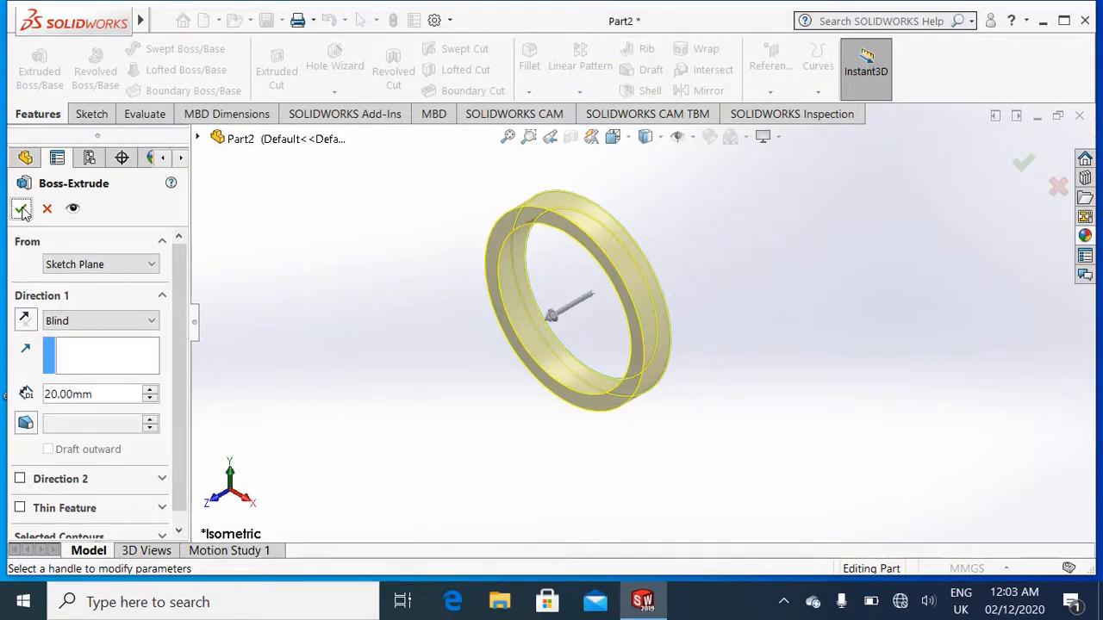
pyautogui.click(858, 451)
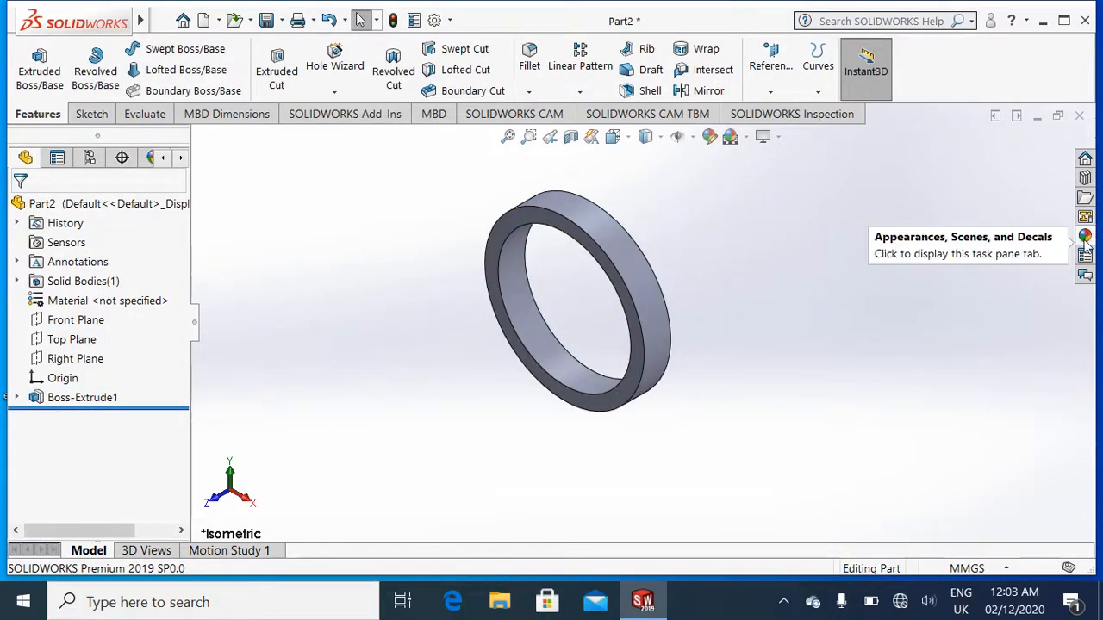
# Apply the cast lead metal appearance to the whole ring part.
pyautogui.click(1085, 235)
pyautogui.scroll(-1, 1045, 428)
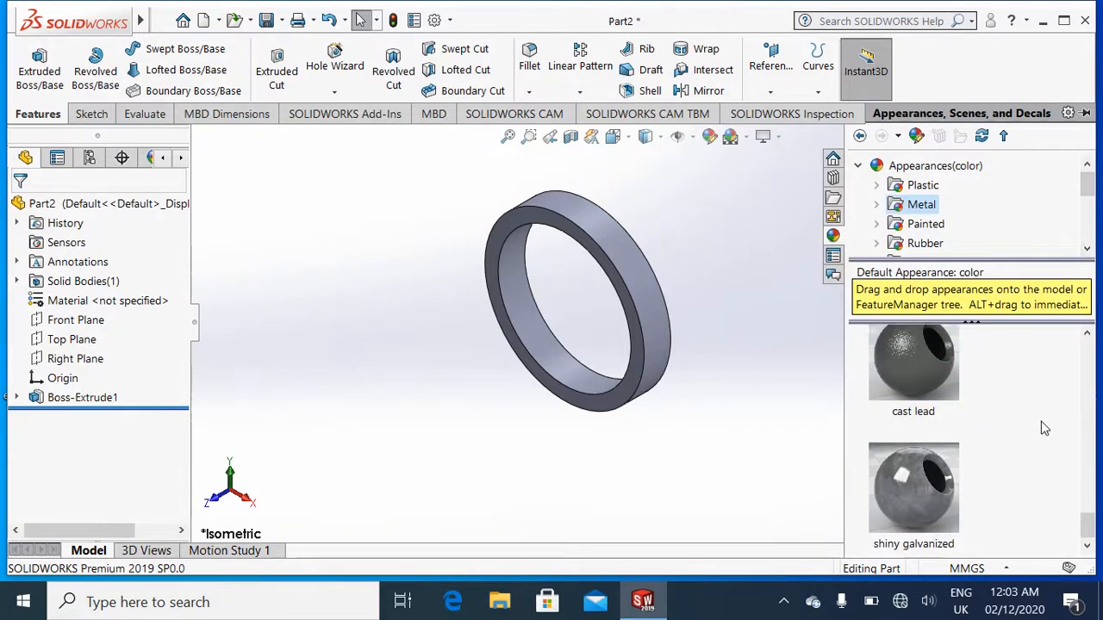
pyautogui.moveTo(905, 362); pyautogui.dragTo(772, 398)
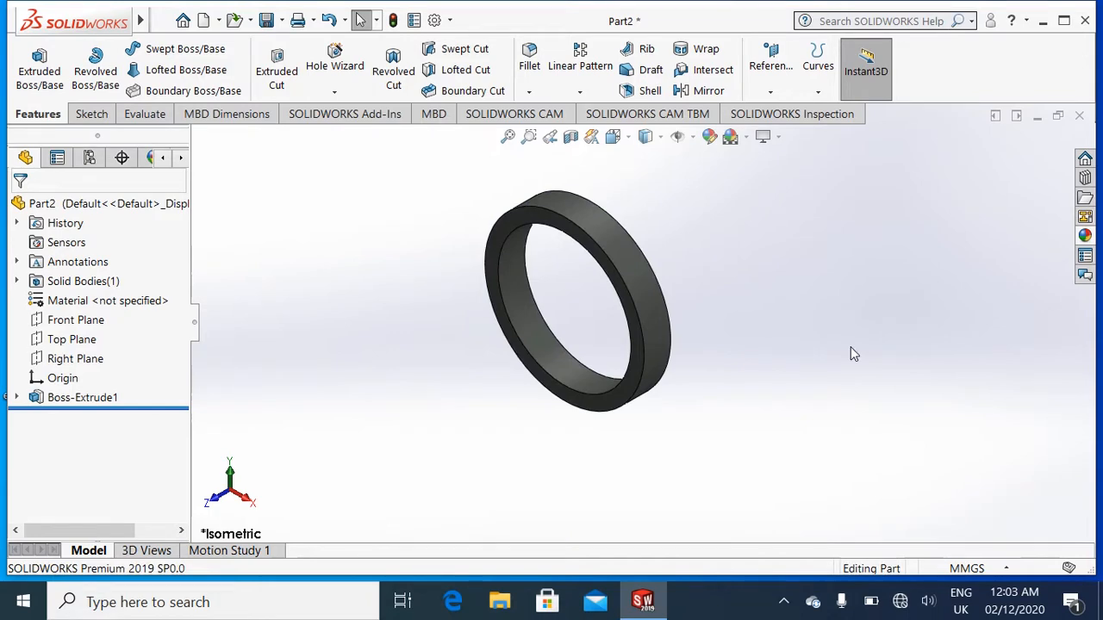
# Save the ring as Part2.SLDPRT on the Desktop and close the part.
pyautogui.hotkey('ctrl', 's')
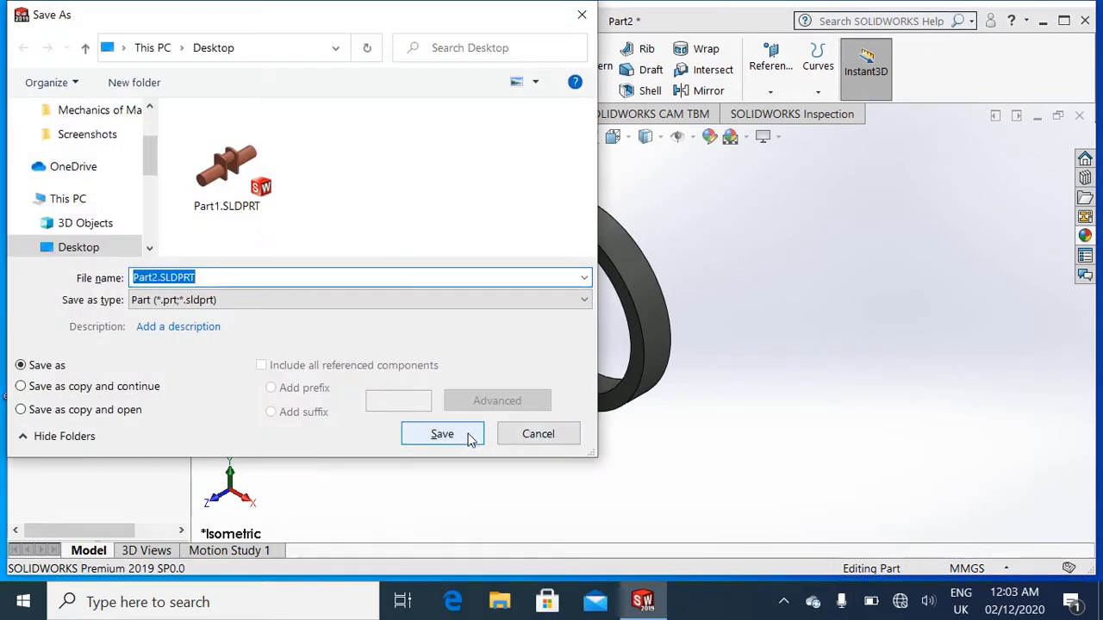
pyautogui.click(443, 434)
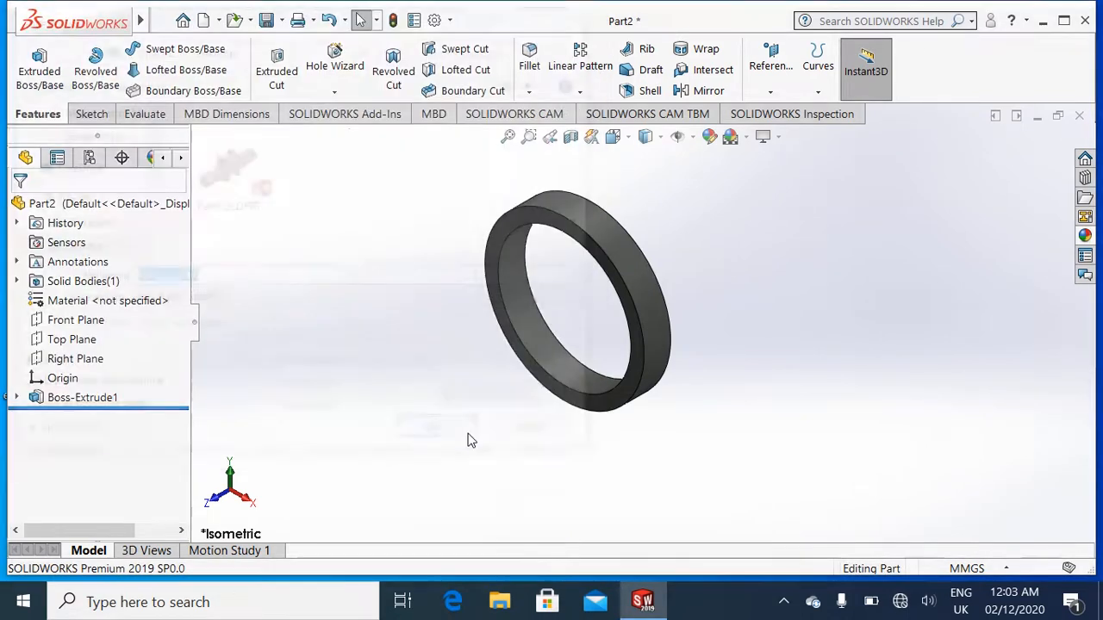
pyautogui.click(1082, 118)
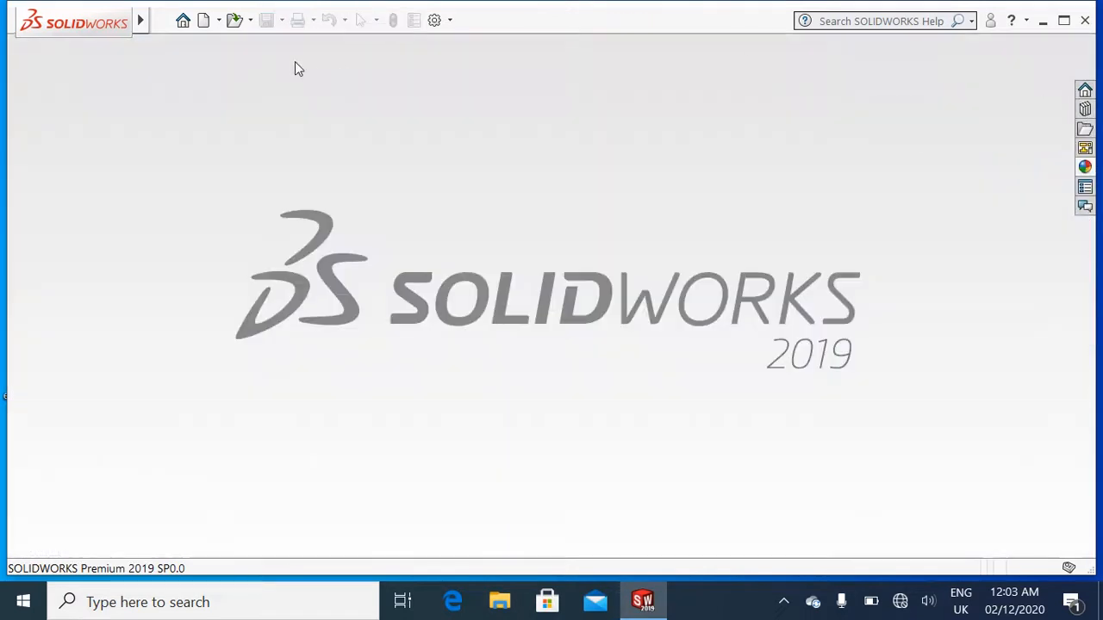
# Create a new part and start a sketch on the Front Plane.
pyautogui.click(204, 21)
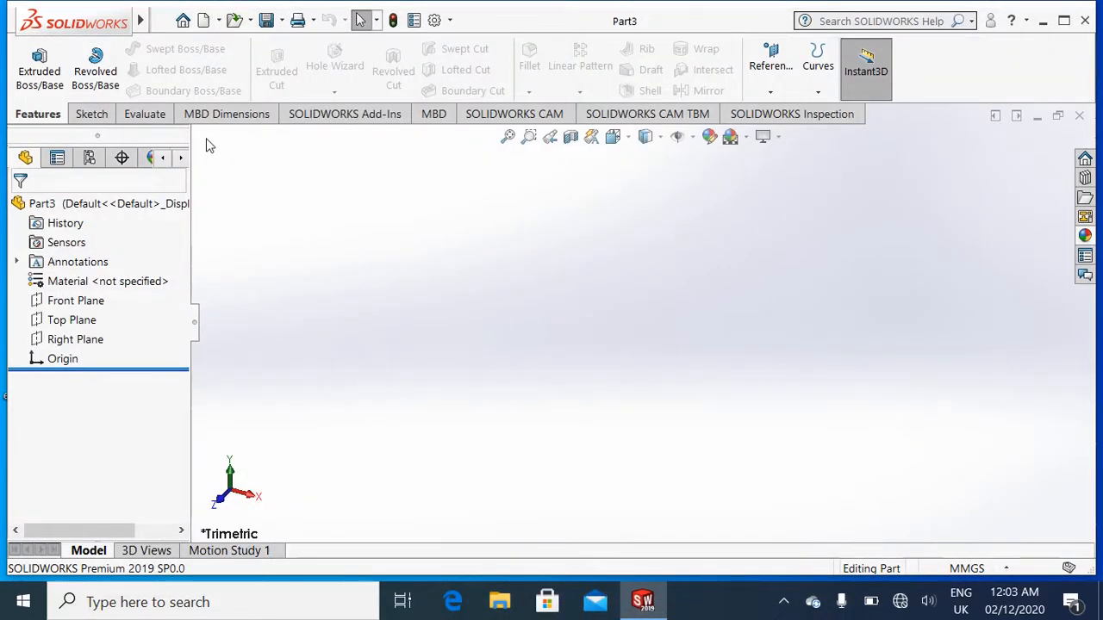
pyautogui.rightClick(88, 305)
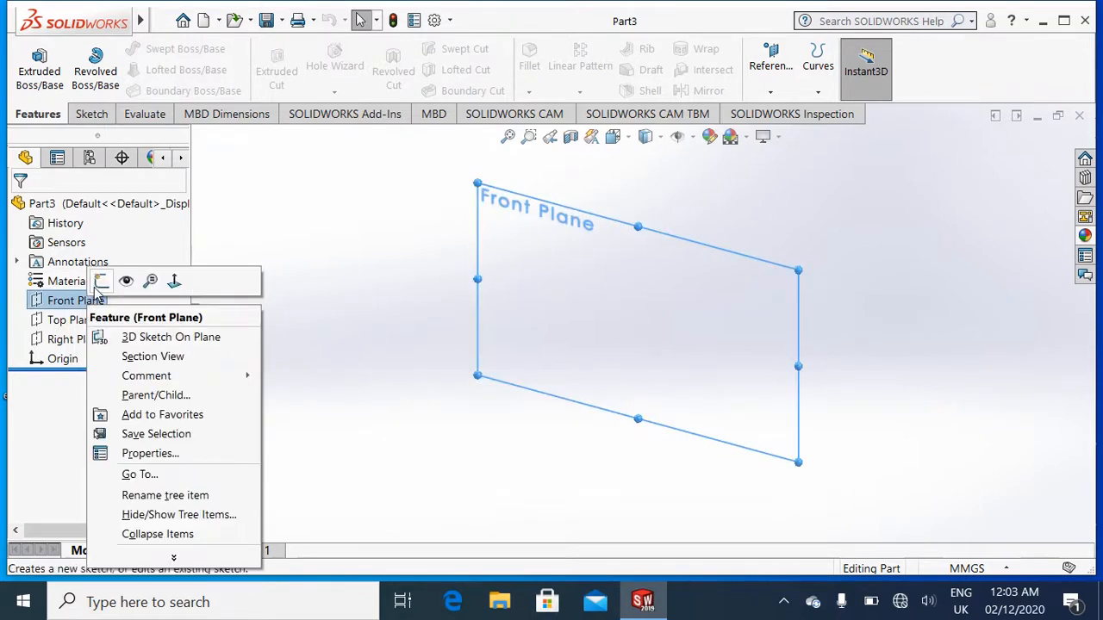
pyautogui.click(101, 280)
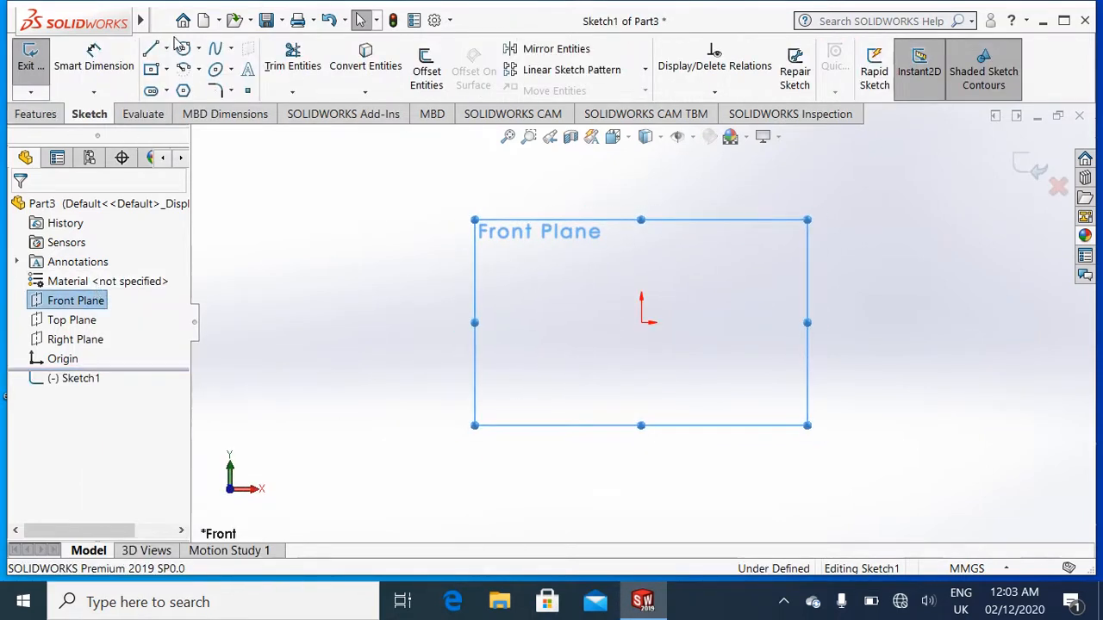
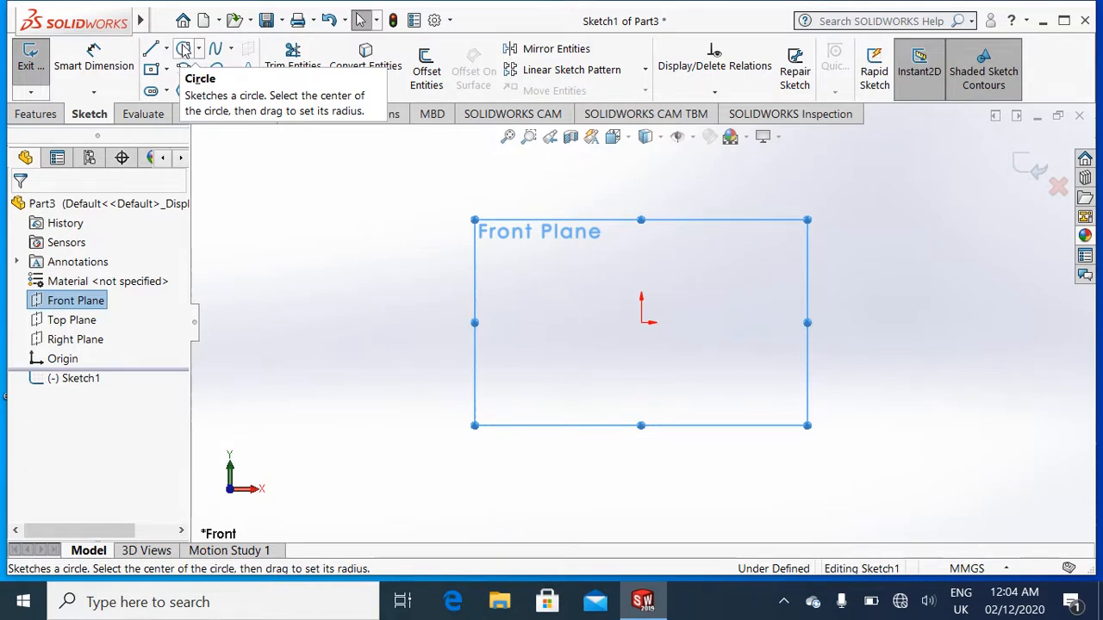
pyautogui.click(183, 49)
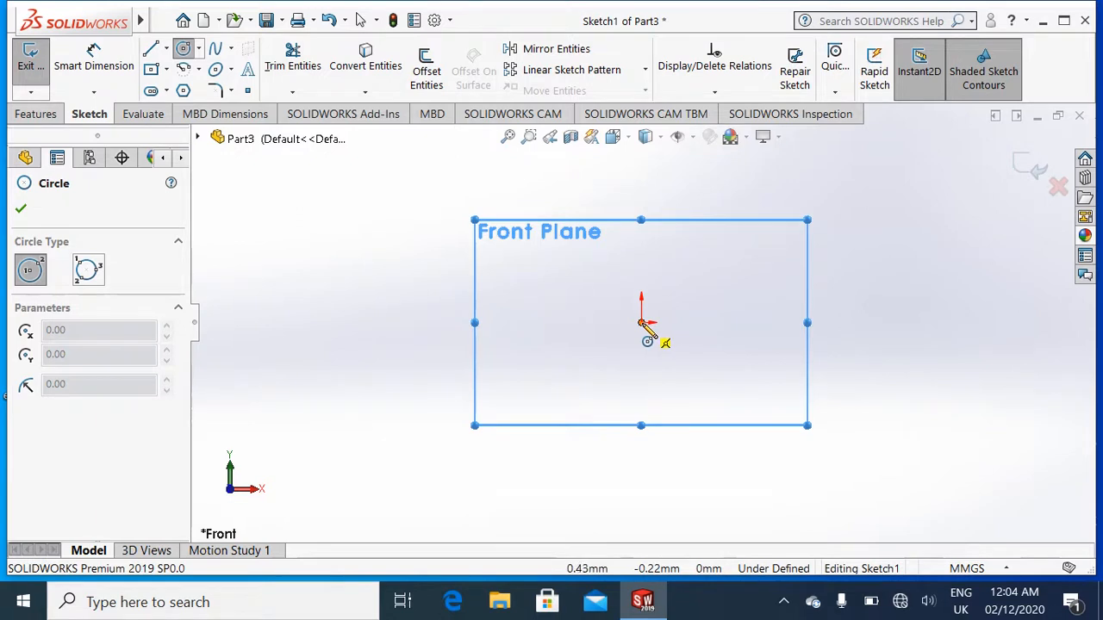
pyautogui.click(22, 210)
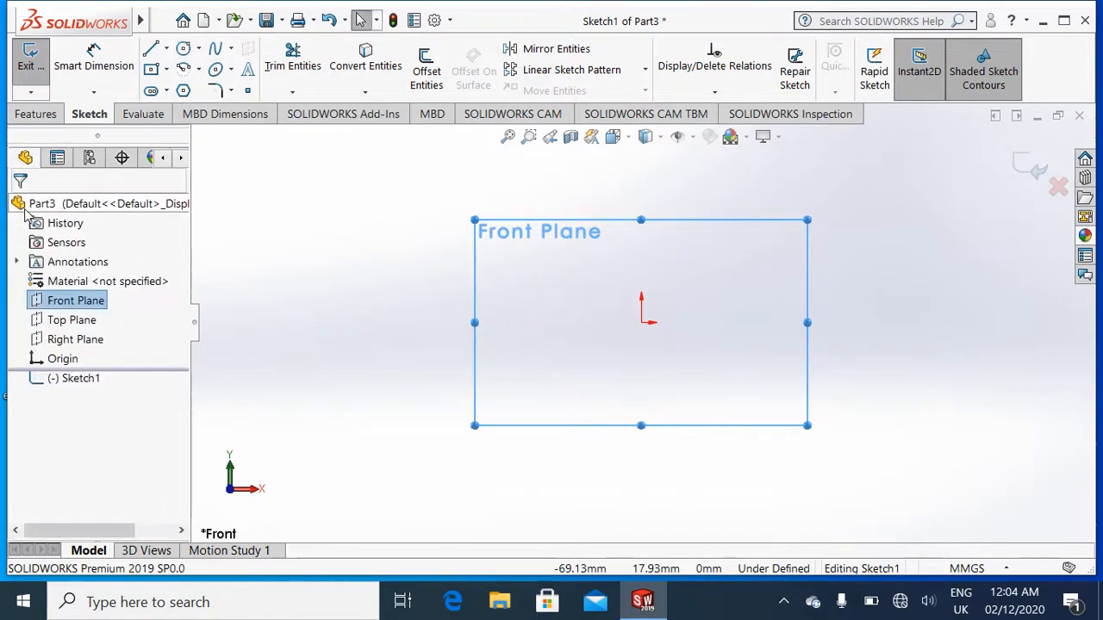
pyautogui.click(267, 383)
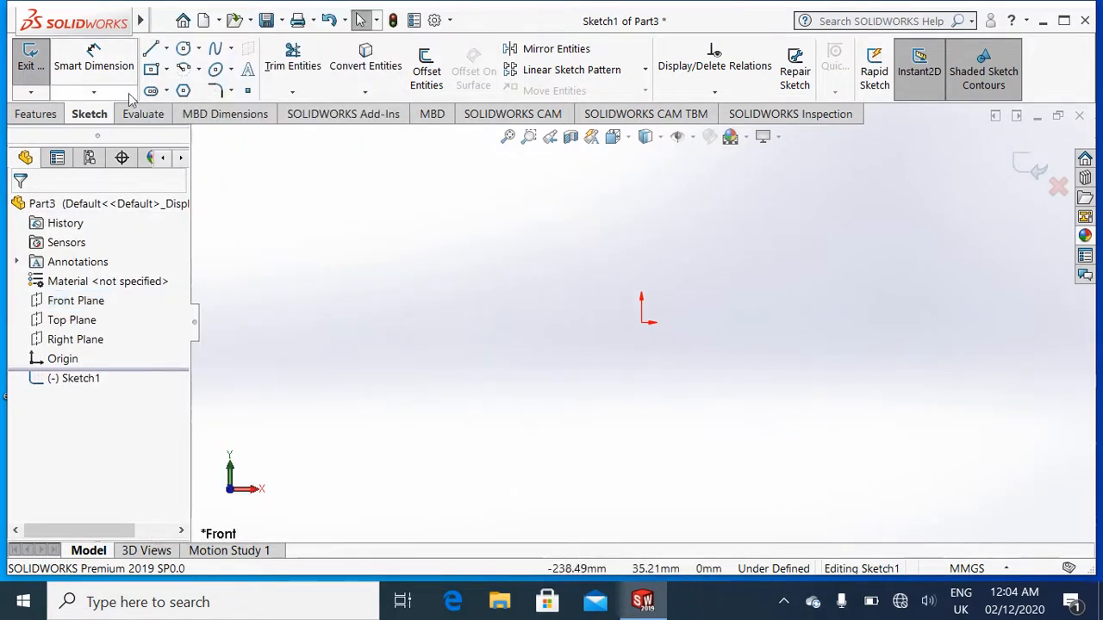
pyautogui.click(185, 70)
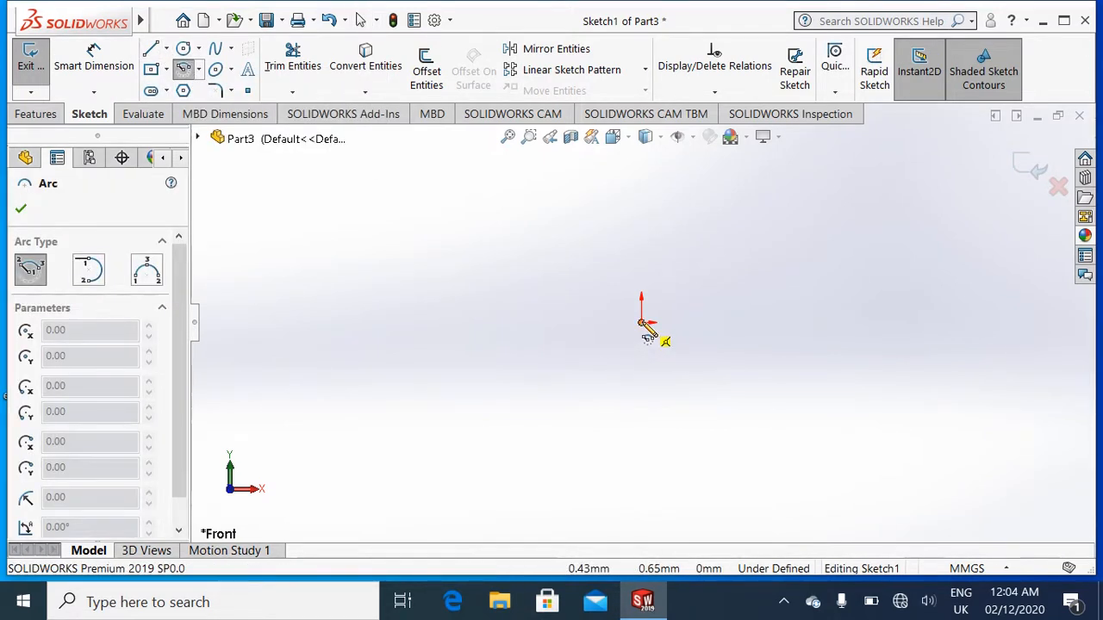
pyautogui.click(642, 323)
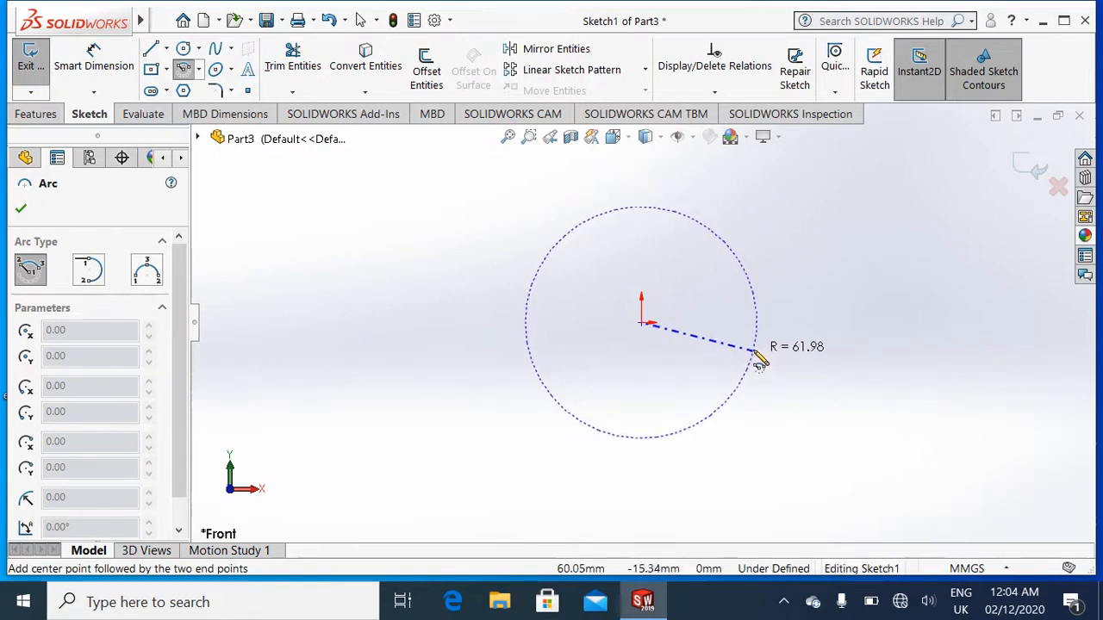
pyautogui.click(755, 343)
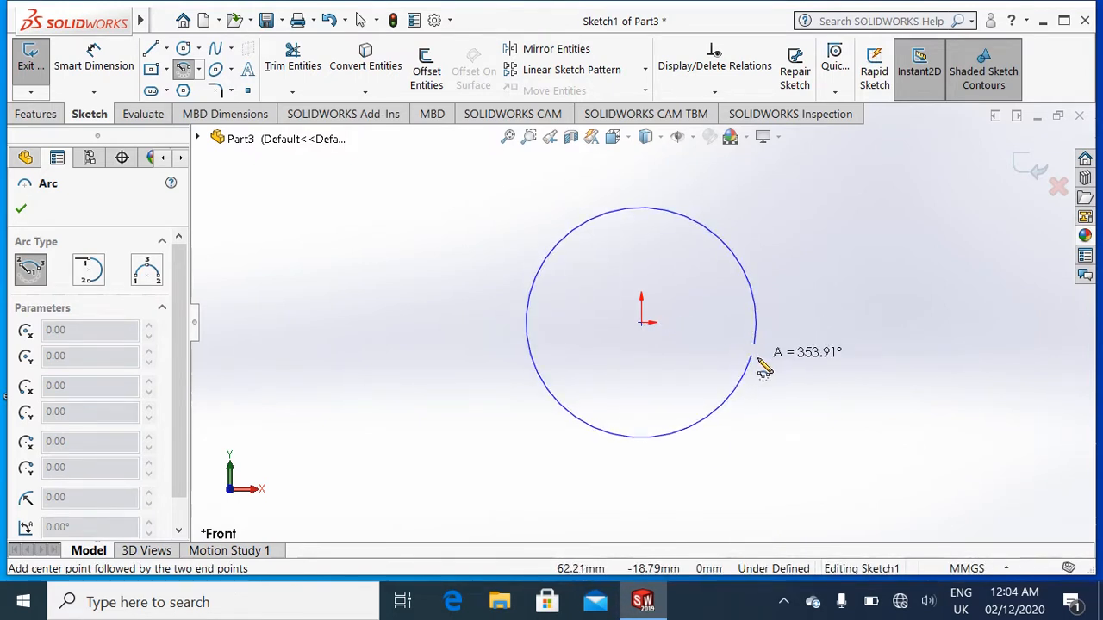
pyautogui.press('Escape')
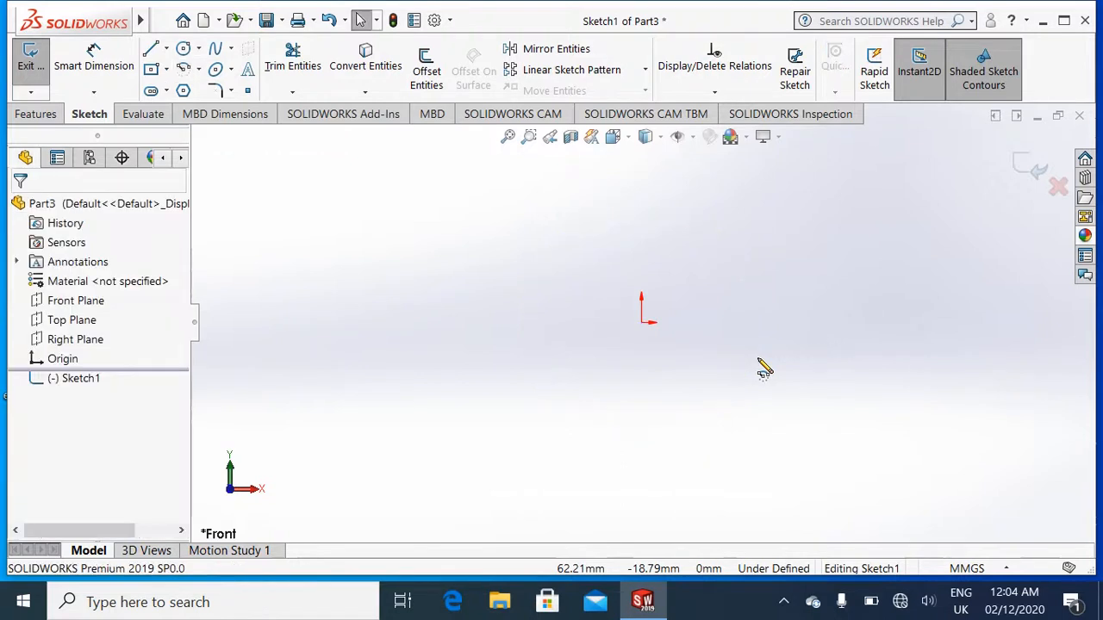
# Sketch a circle about 131 mm in diameter centred on the origin.
pyautogui.click(183, 50)
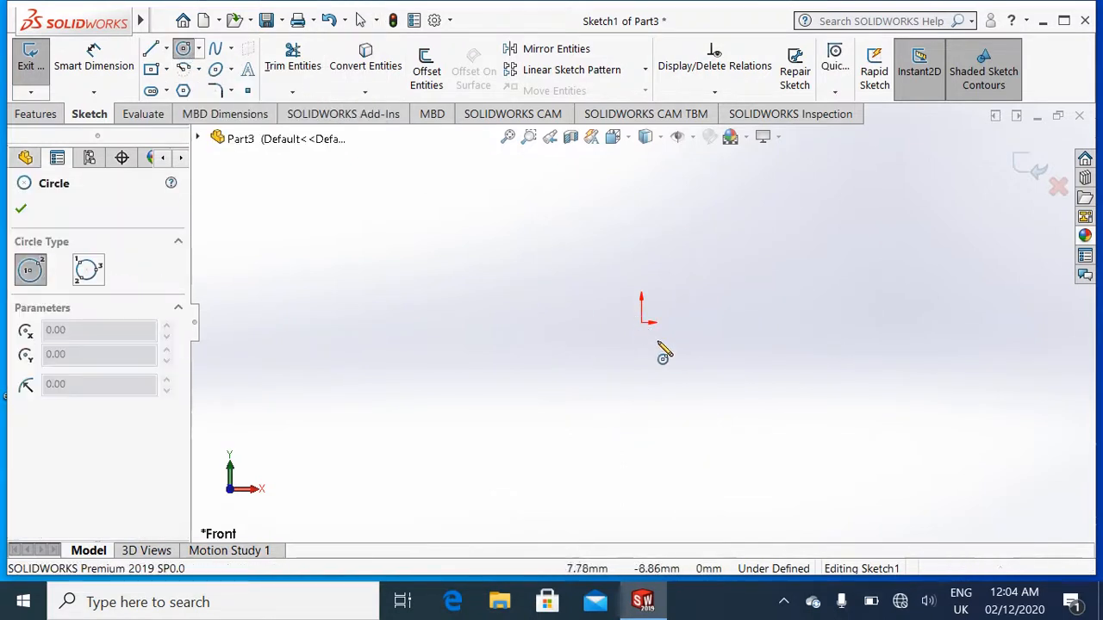
pyautogui.click(642, 323)
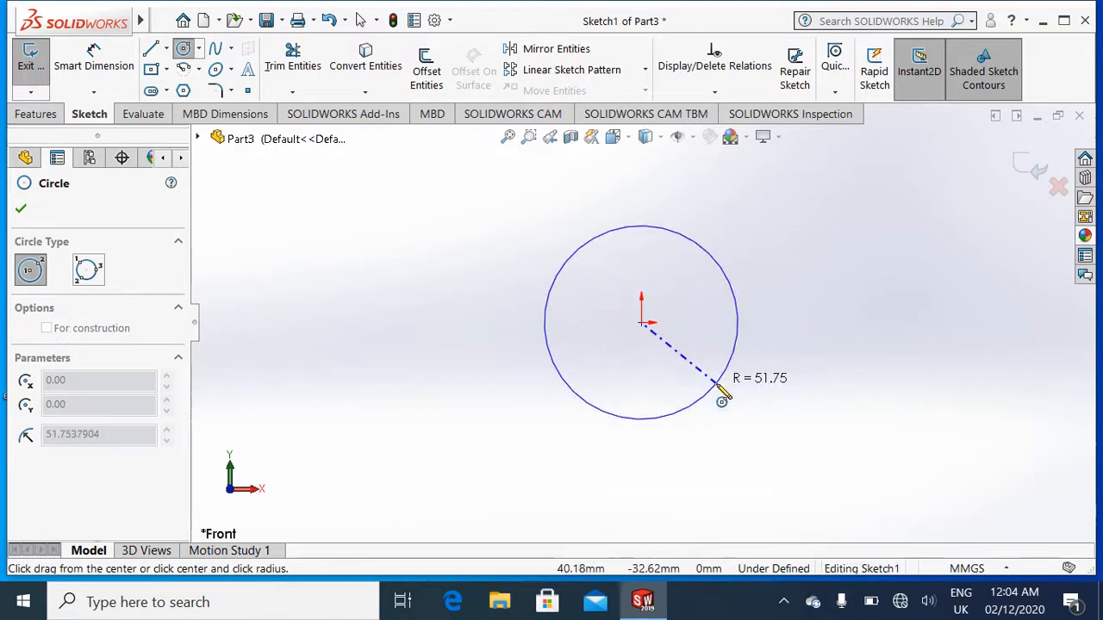
pyautogui.click(759, 385)
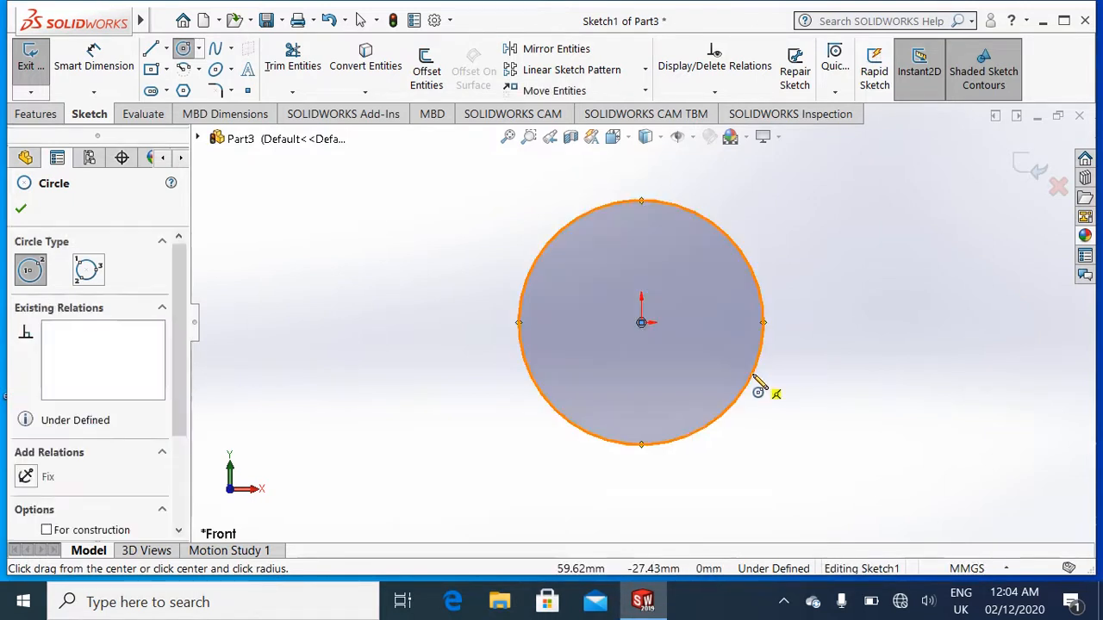
pyautogui.click(21, 209)
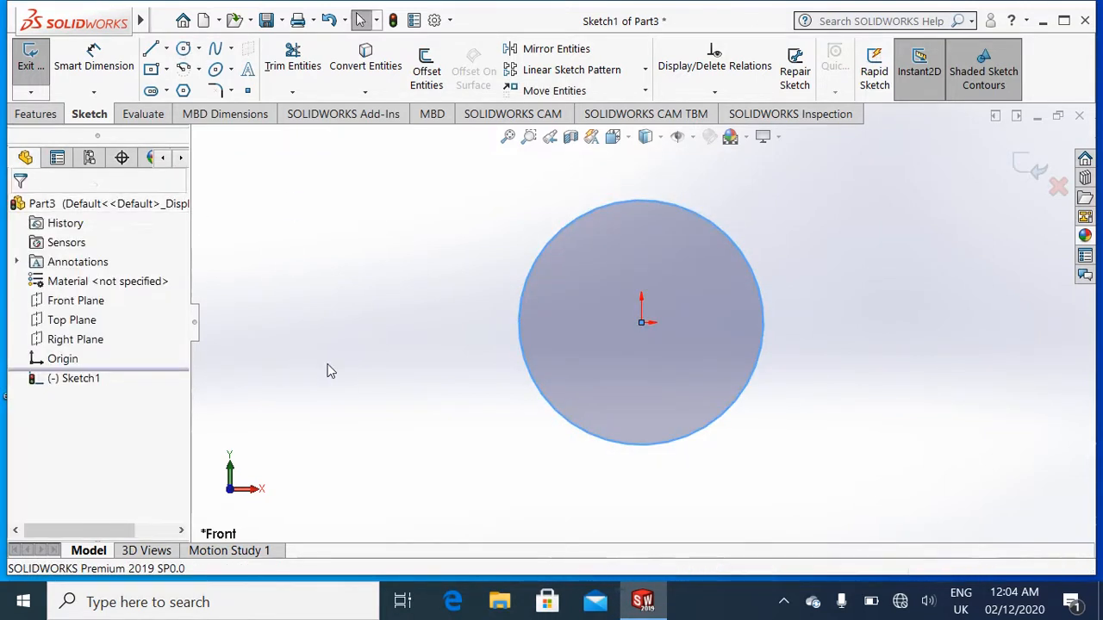
# Sketch a line about 294 mm long from the circle's left quadrant point upward, leaning slightly inward.
pyautogui.scroll(-2, 455, 375)
pyautogui.scroll(1, 451, 368)
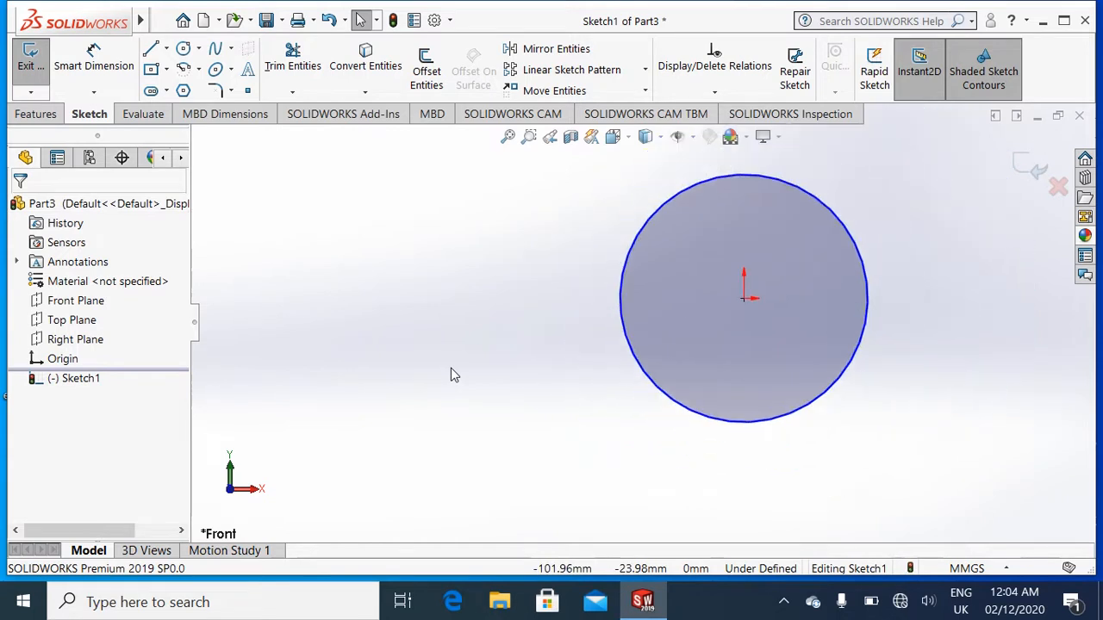
pyautogui.scroll(2, 687, 330)
pyautogui.scroll(2, 795, 219)
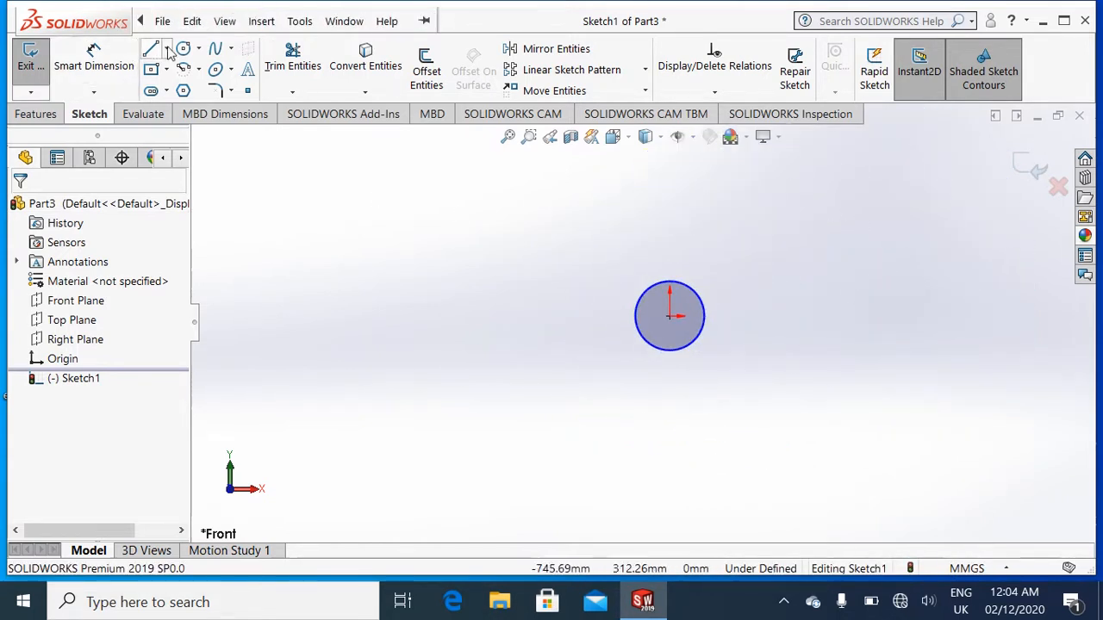
pyautogui.click(151, 50)
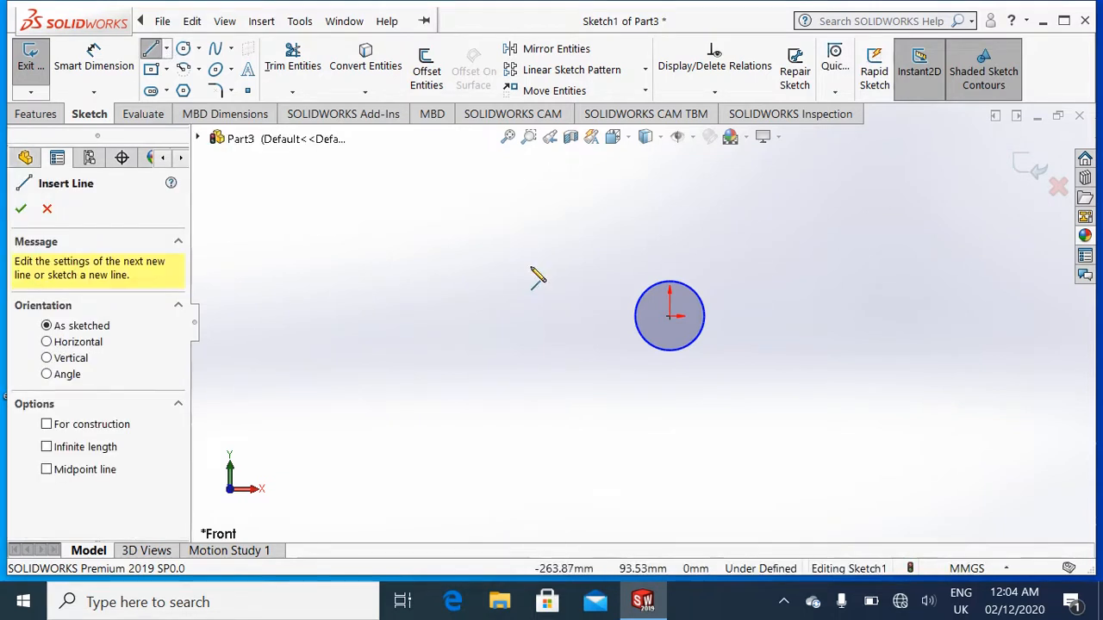
pyautogui.click(635, 317)
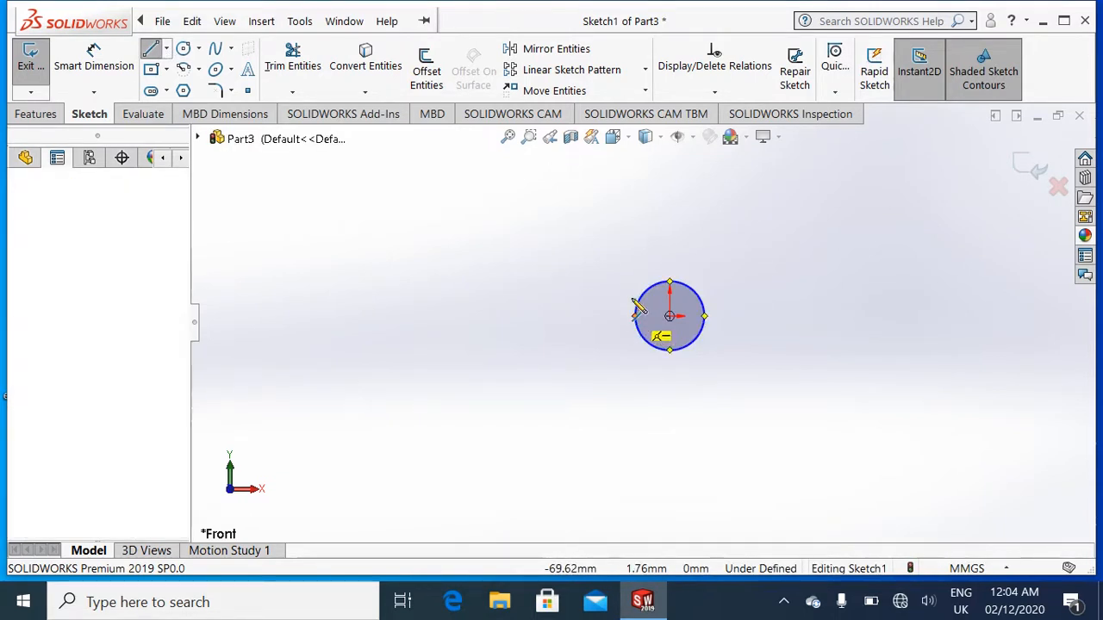
pyautogui.doubleClick(652, 162)
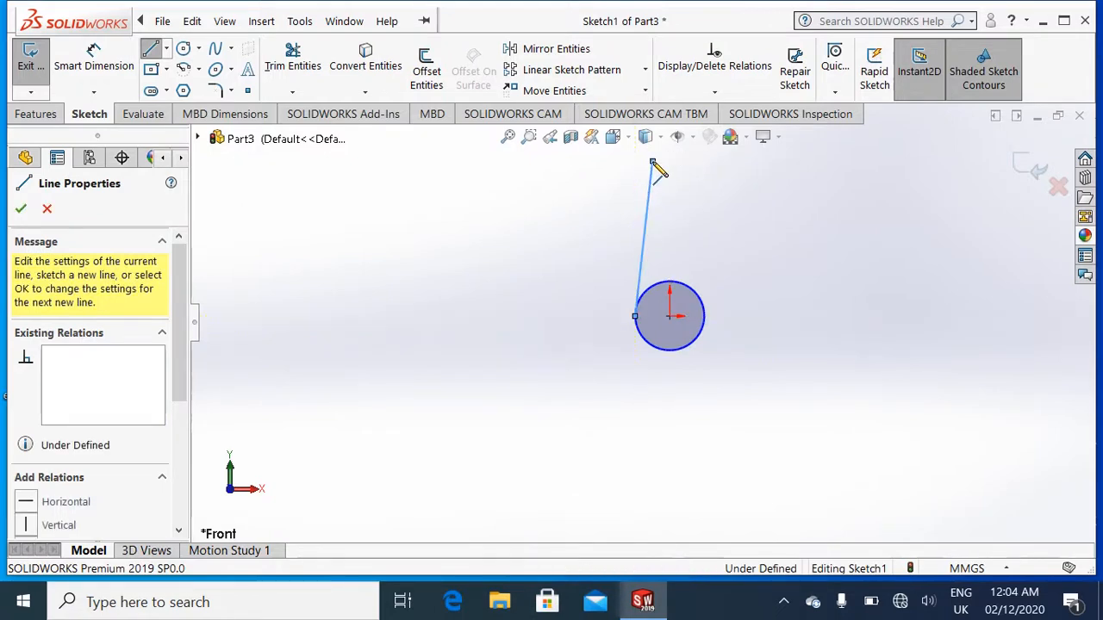
pyautogui.press('Escape')
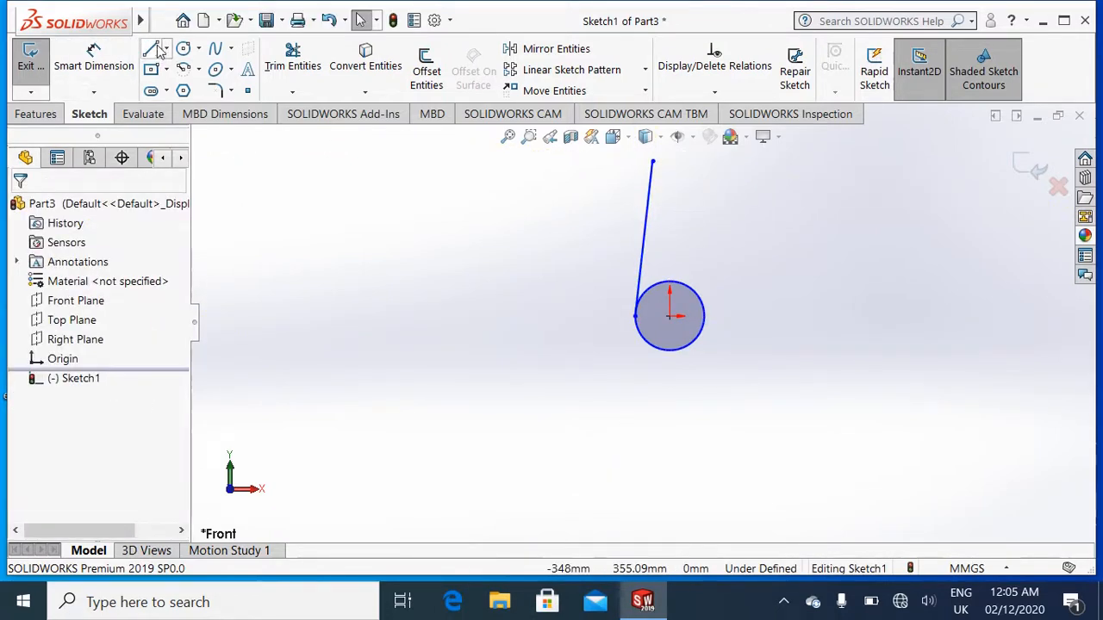
# Sketch a vertical centerline about 148 mm long through the origin, from inside the circle to above it.
pyautogui.click(167, 50)
pyautogui.click(181, 88)
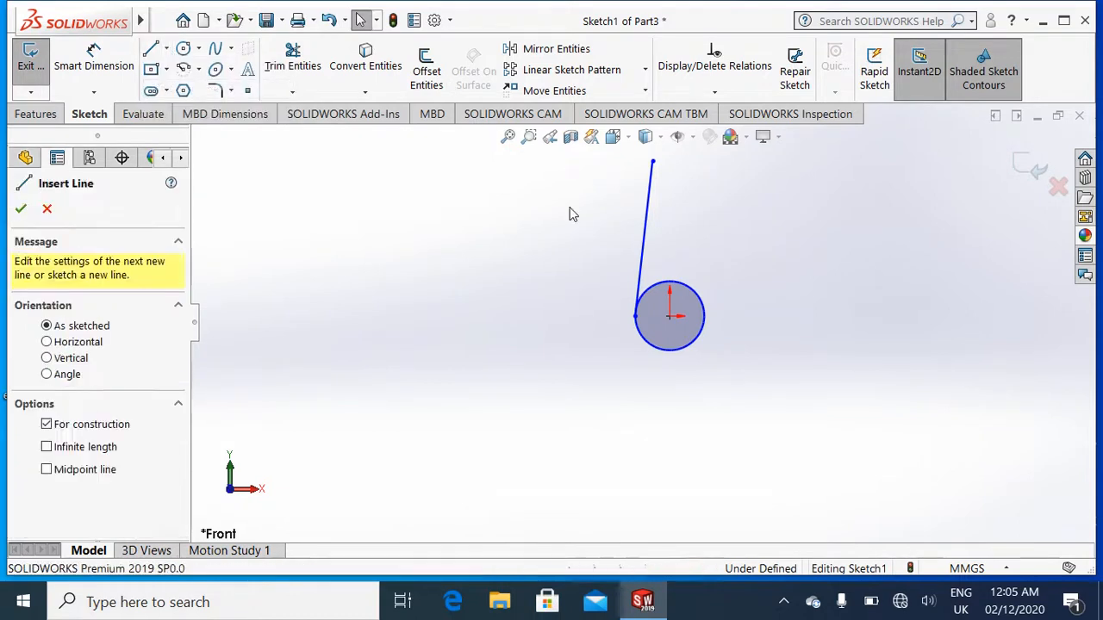
pyautogui.click(669, 328)
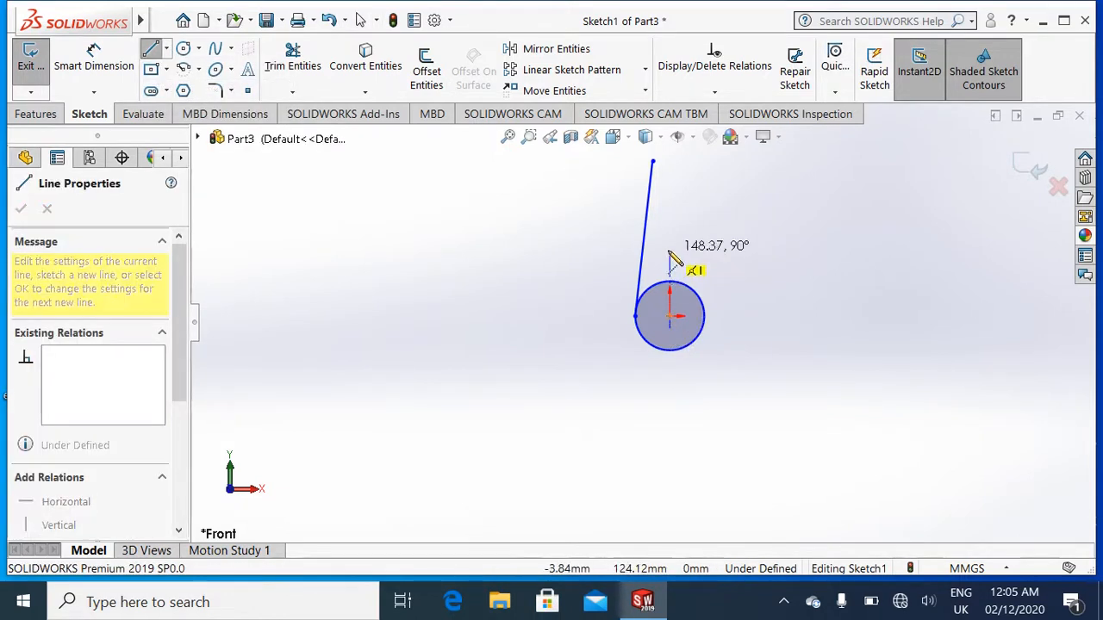
pyautogui.click(696, 257)
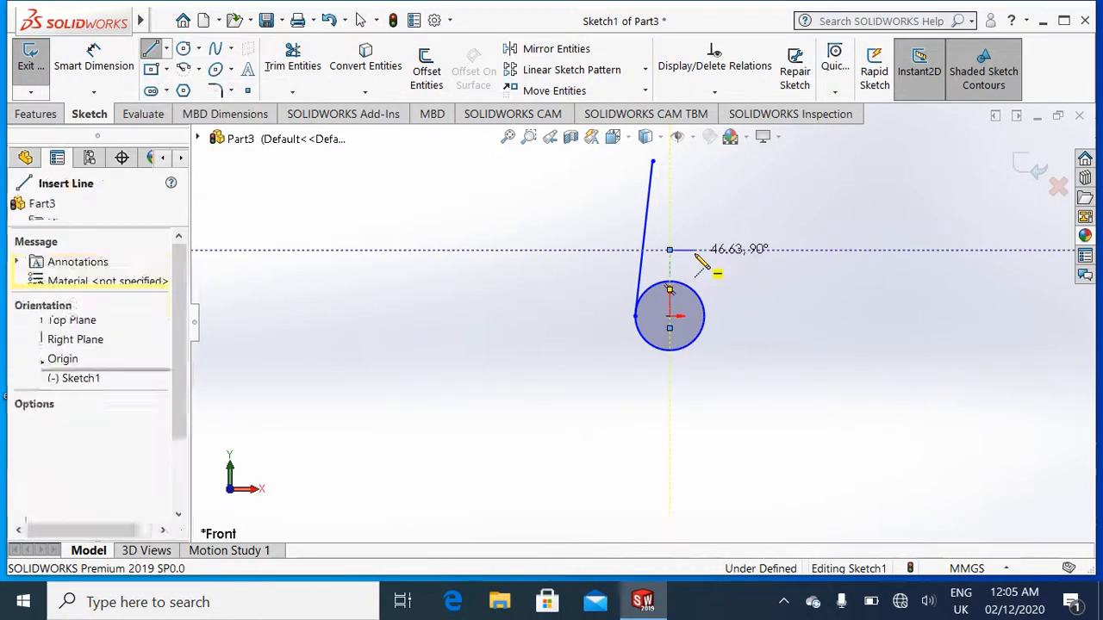
pyautogui.press('Escape')
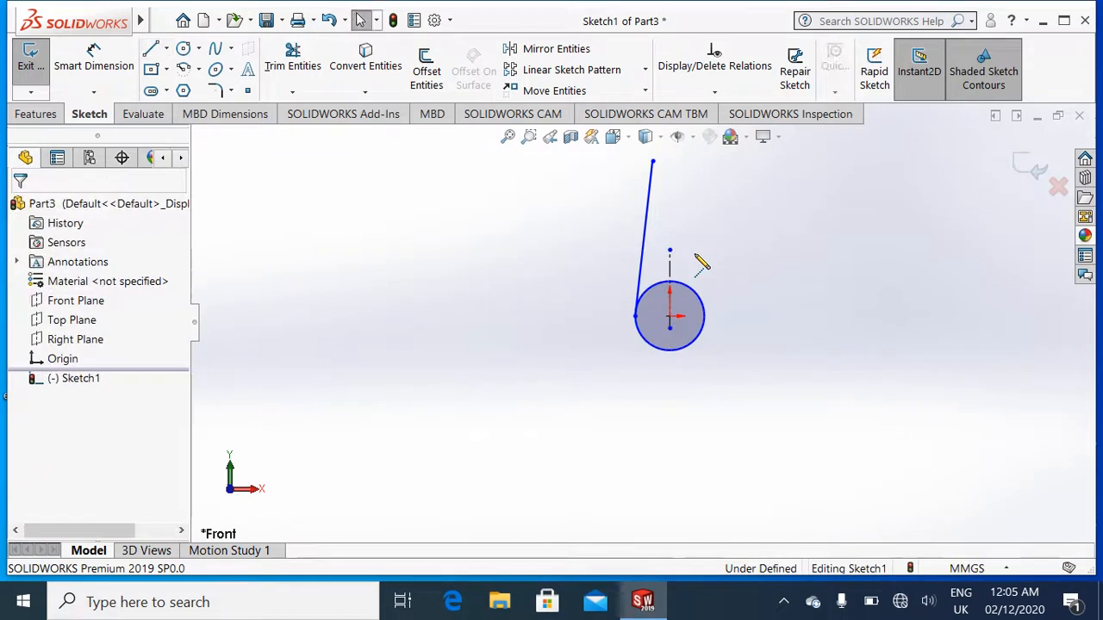
# Mirror the inclined line about the vertical centerline, keeping the original as a copy.
pyautogui.click(520, 50)
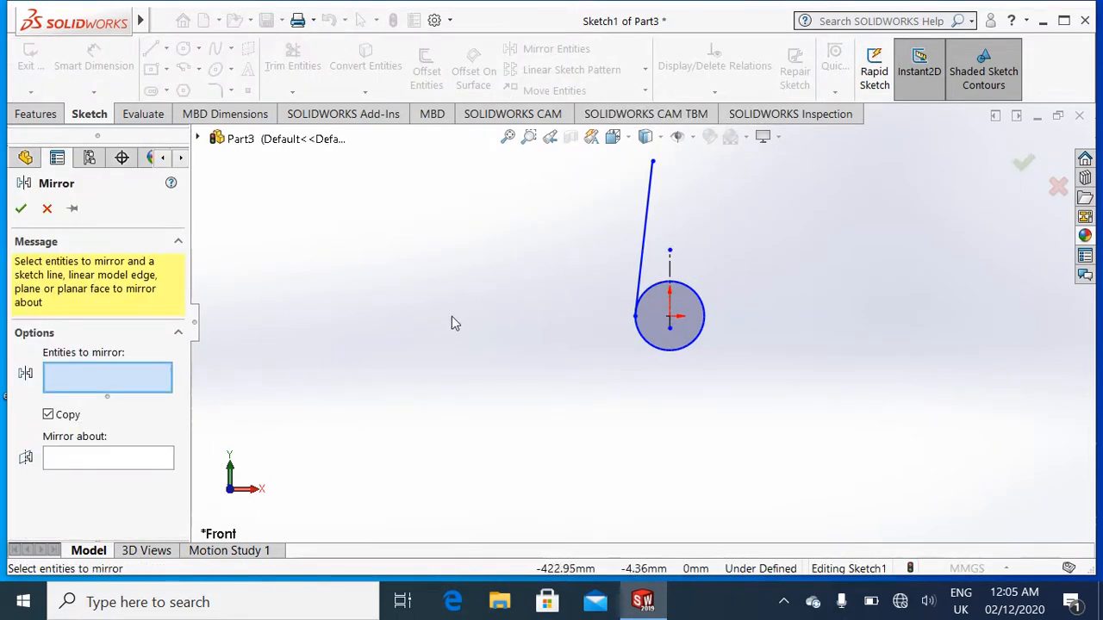
pyautogui.click(645, 274)
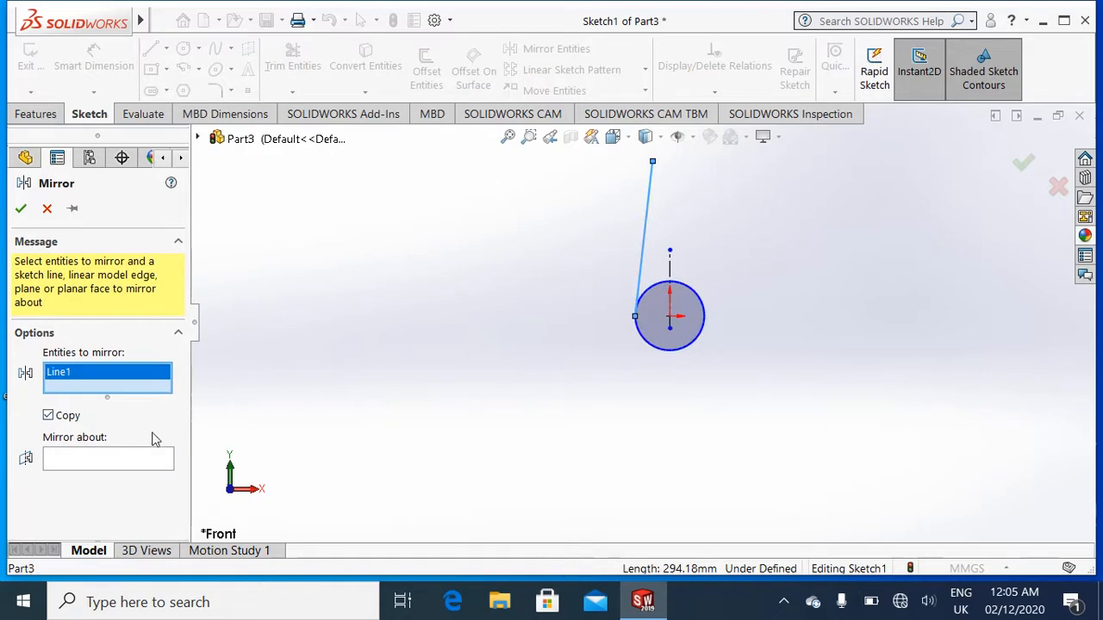
pyautogui.click(145, 463)
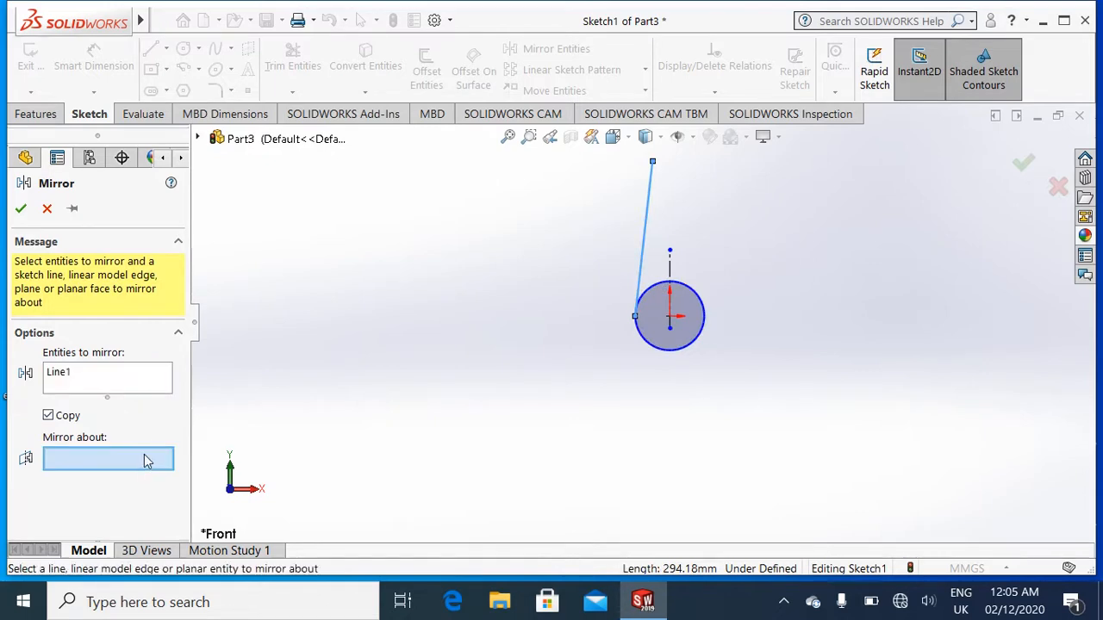
pyautogui.click(671, 269)
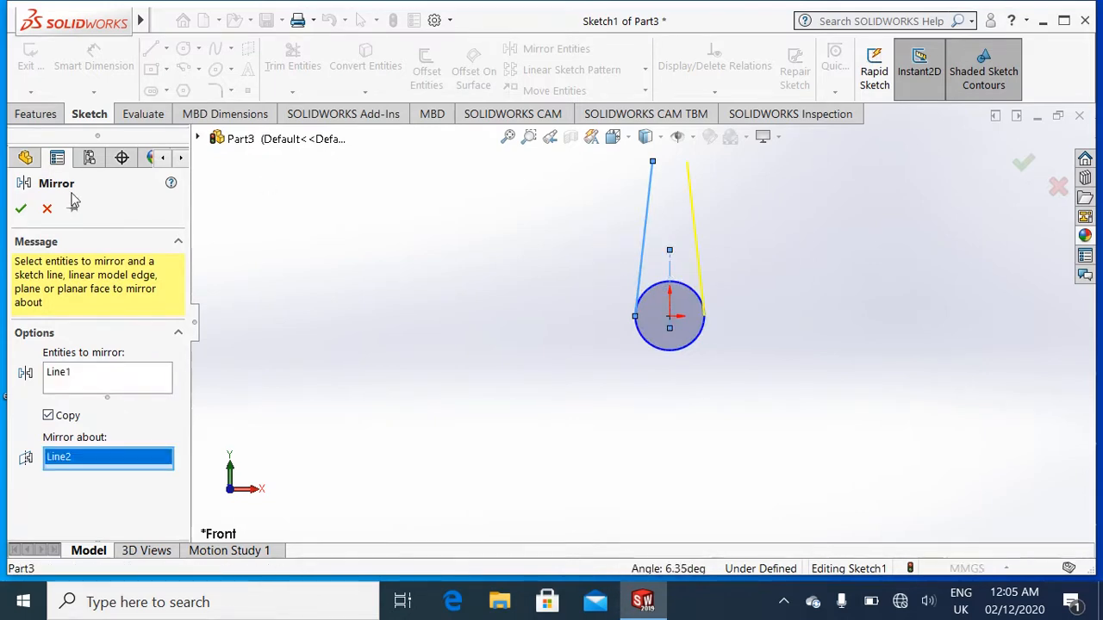
pyautogui.click(20, 209)
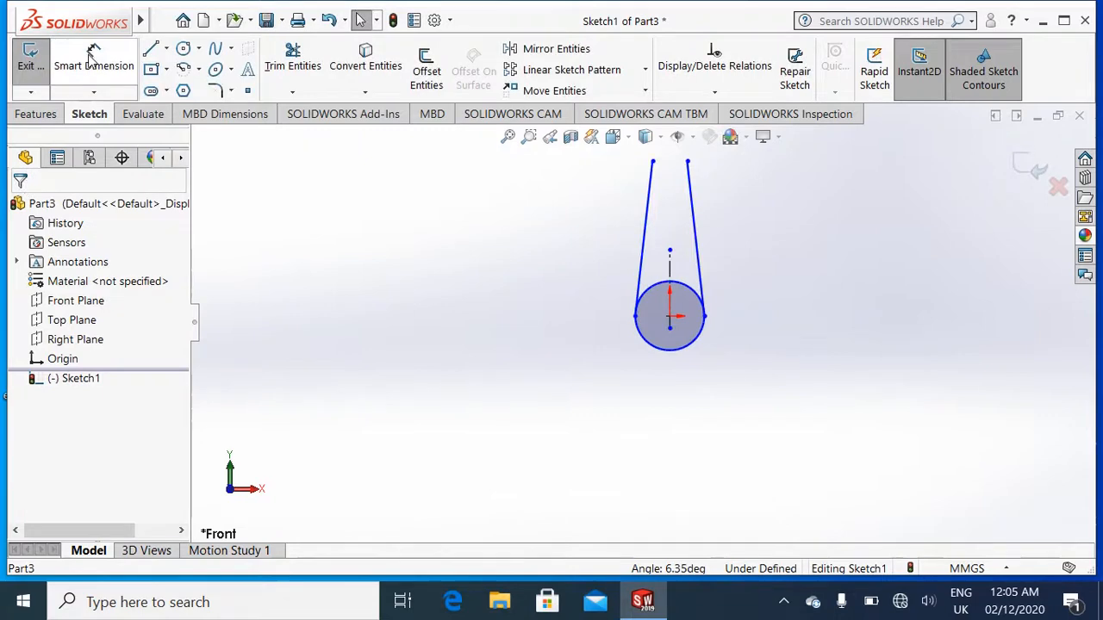
# Dimension the circle centred on the origin with a diameter of 120 mm.
pyautogui.click(680, 351)
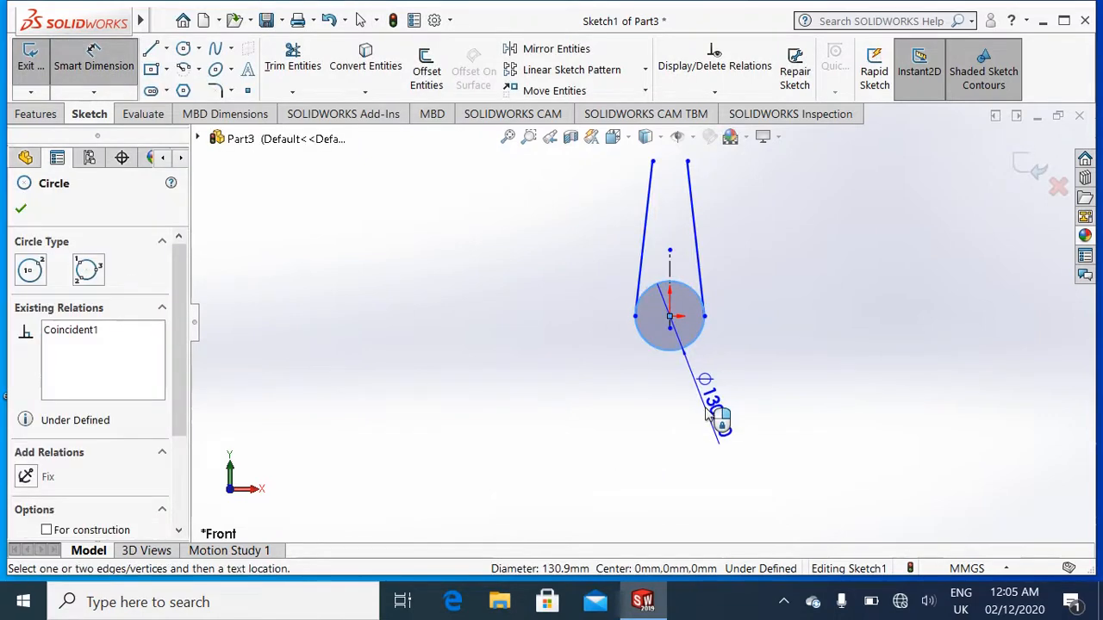
pyautogui.click(714, 425)
pyautogui.write('120')
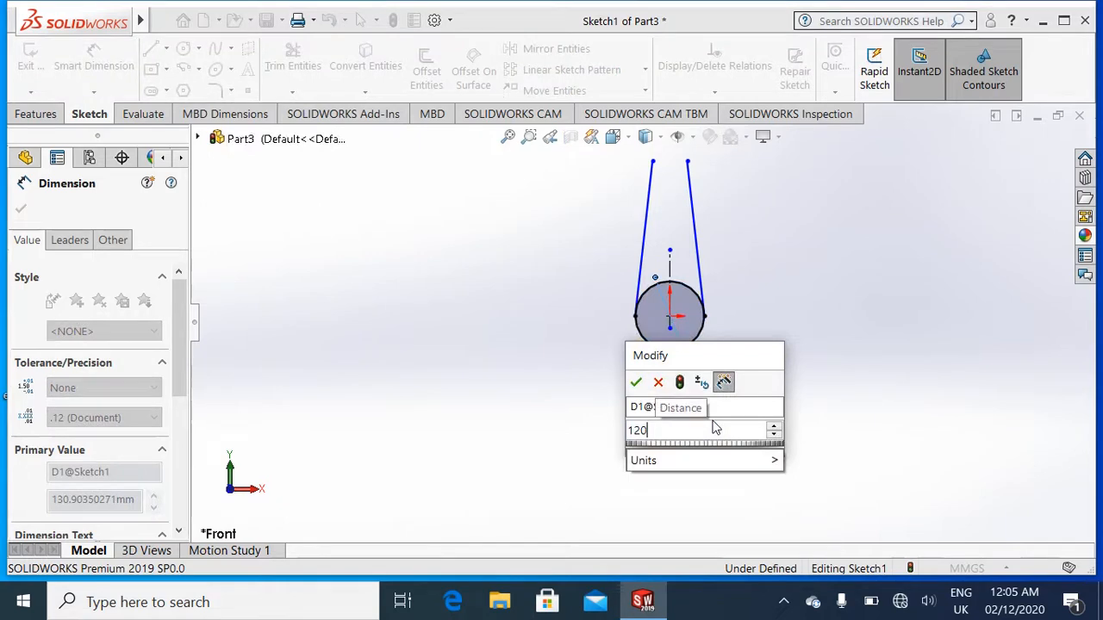
pyautogui.click(636, 381)
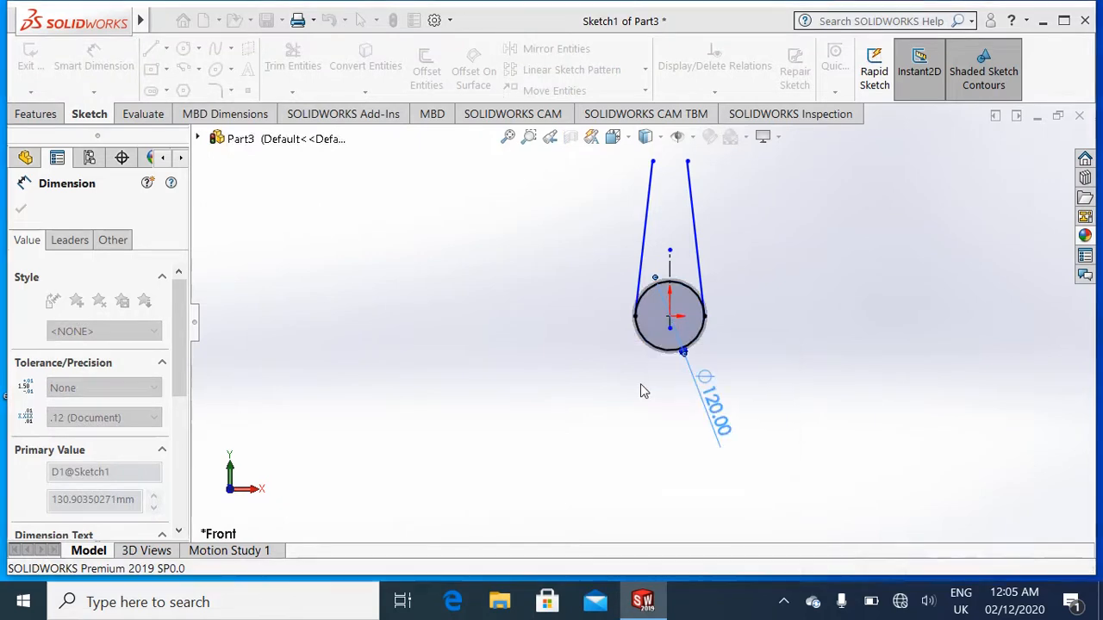
# Dimension the vertical distance from the mirrored line's upper endpoint to the centerline's lower endpoint as 400 mm.
pyautogui.click(687, 164)
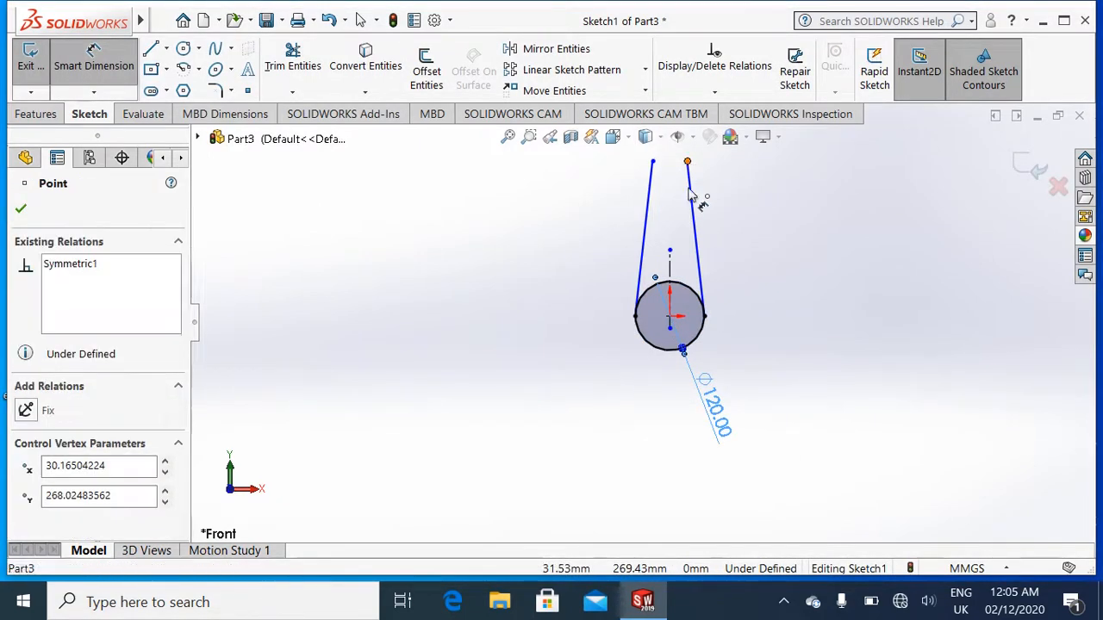
pyautogui.click(670, 327)
pyautogui.click(821, 286)
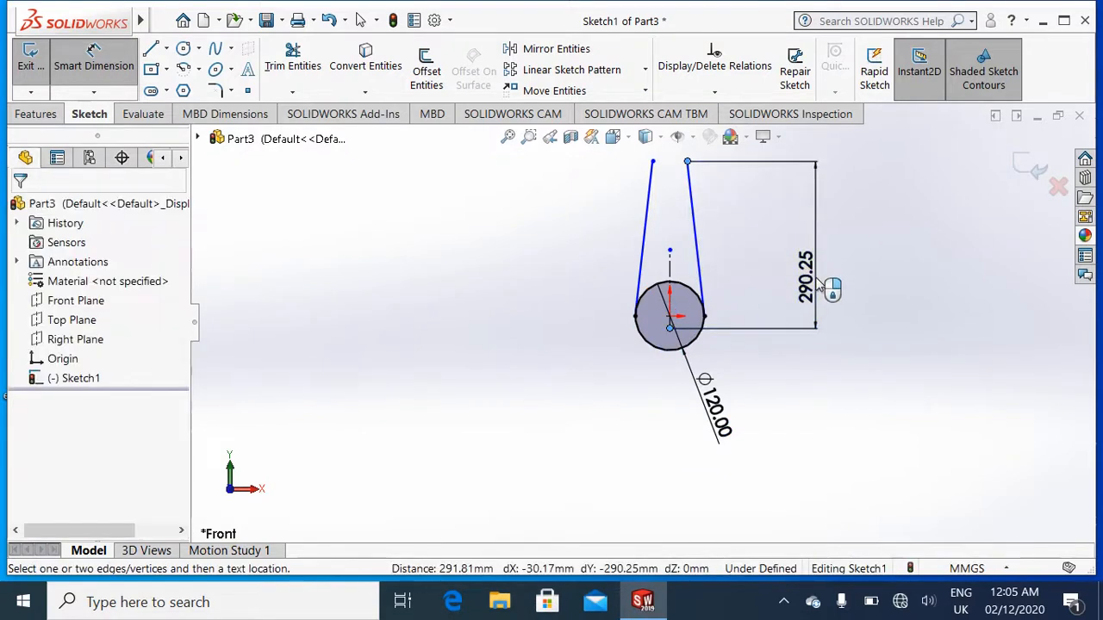
pyautogui.write('400')
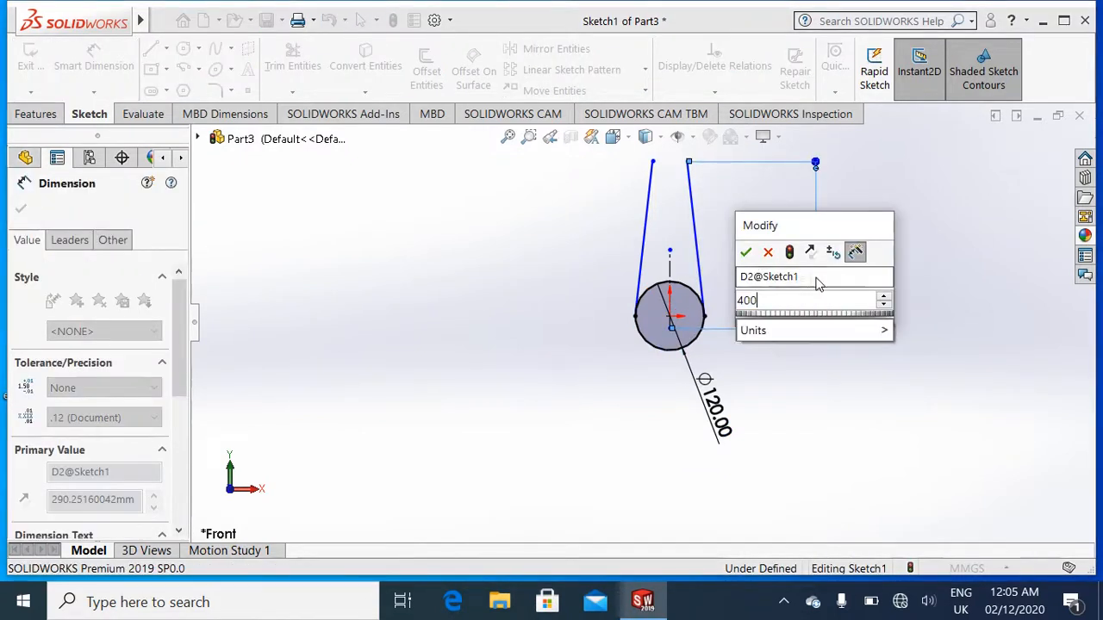
pyautogui.click(745, 252)
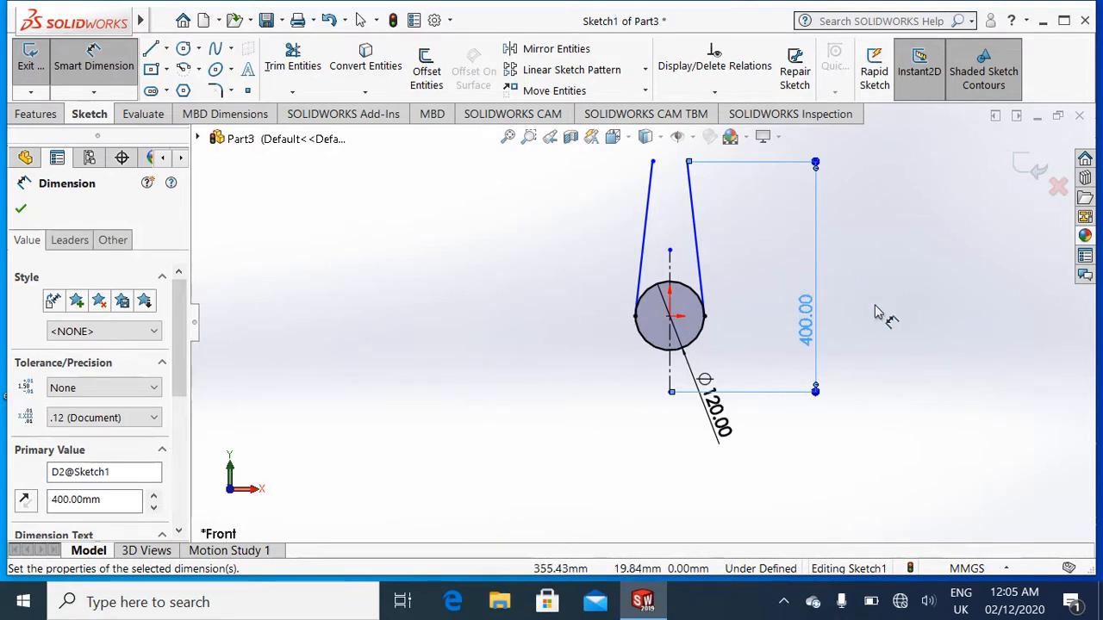
pyautogui.click(21, 212)
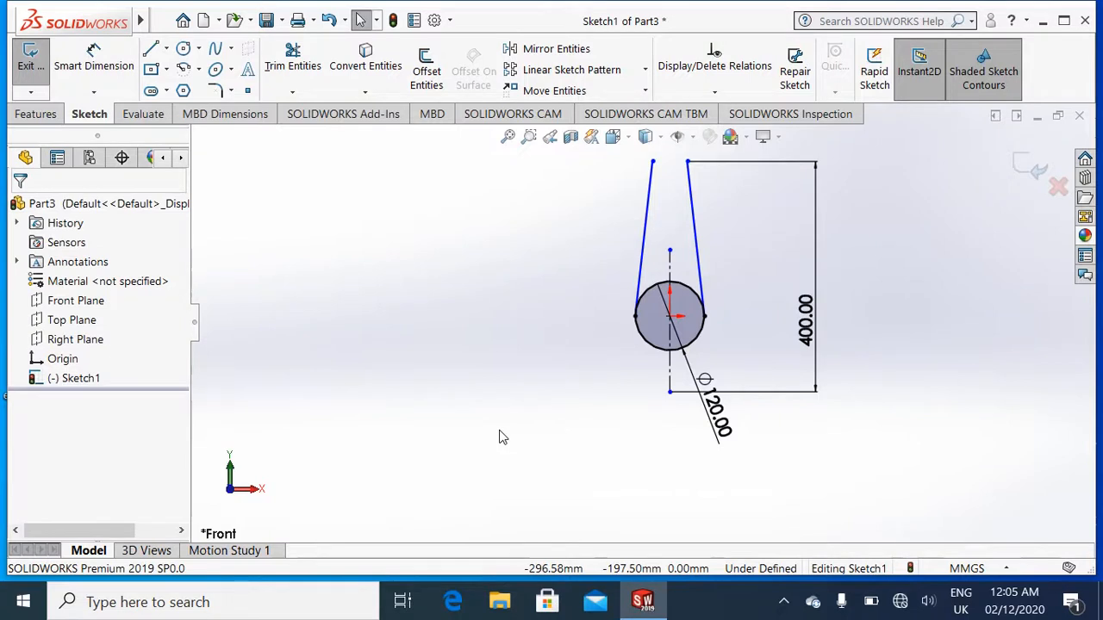
# Sketch a circle centred midway between the upper ends of the two inclined lines, with its edge at their endpoints.
pyautogui.press('f')
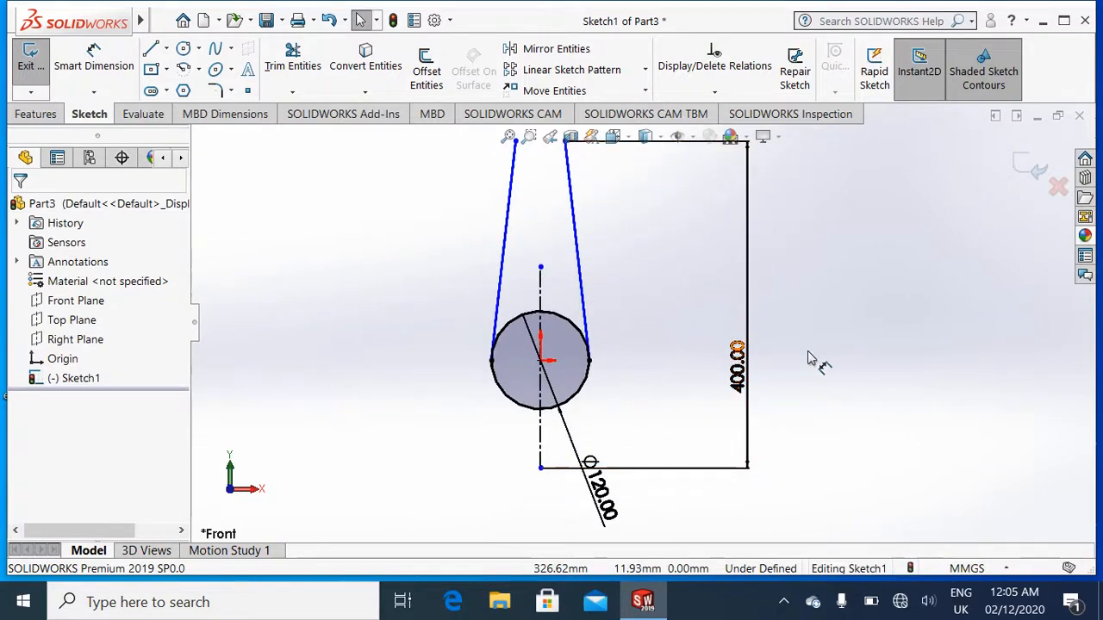
pyautogui.press('z')
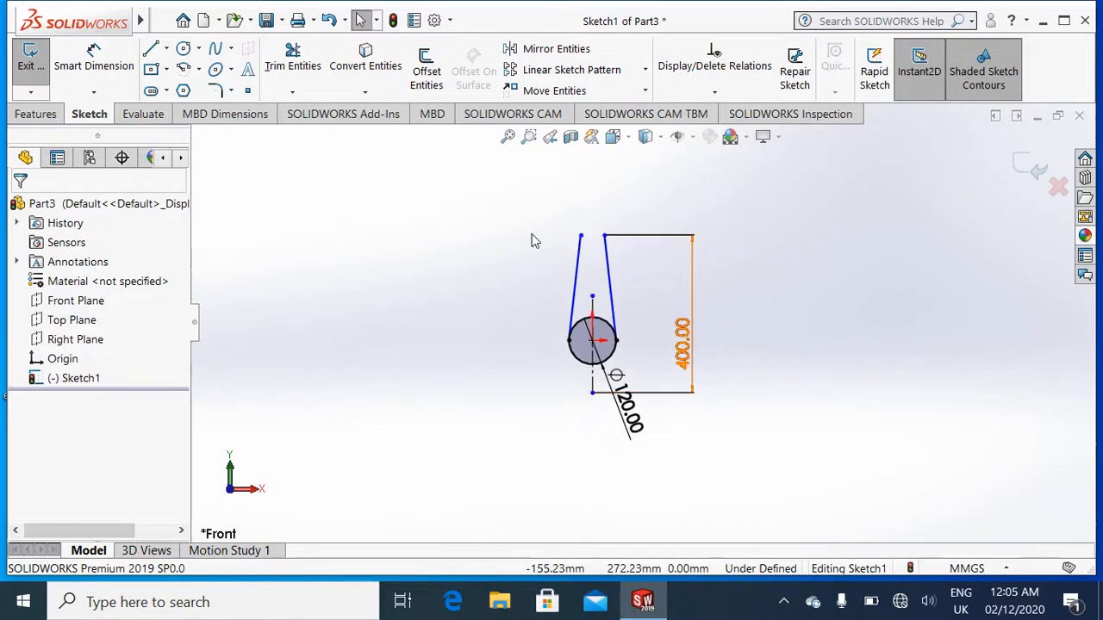
pyautogui.click(183, 50)
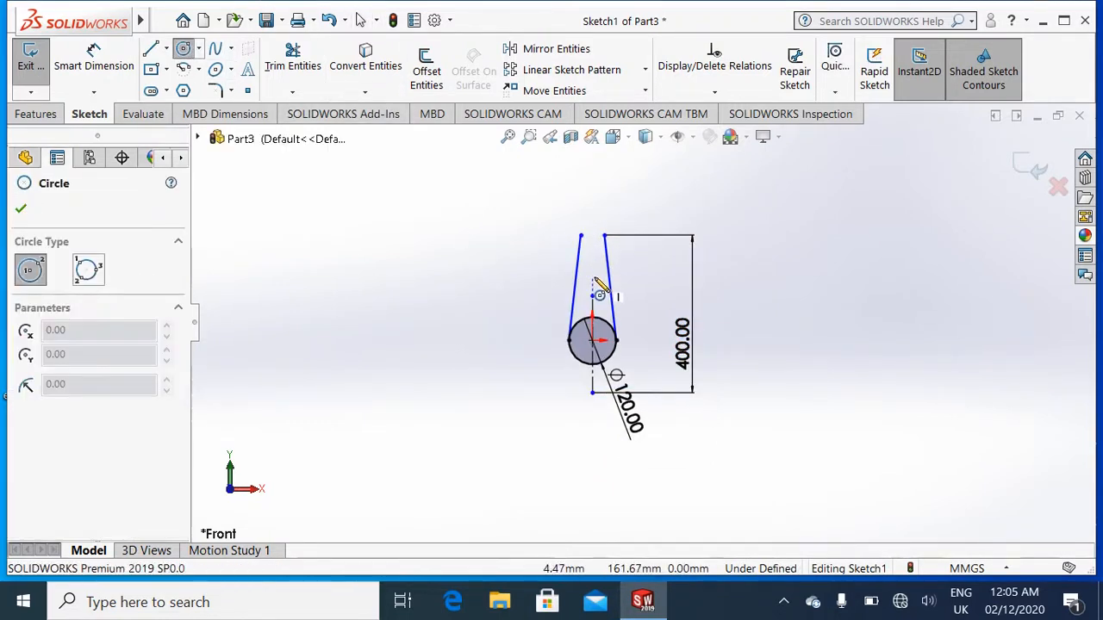
pyautogui.click(593, 235)
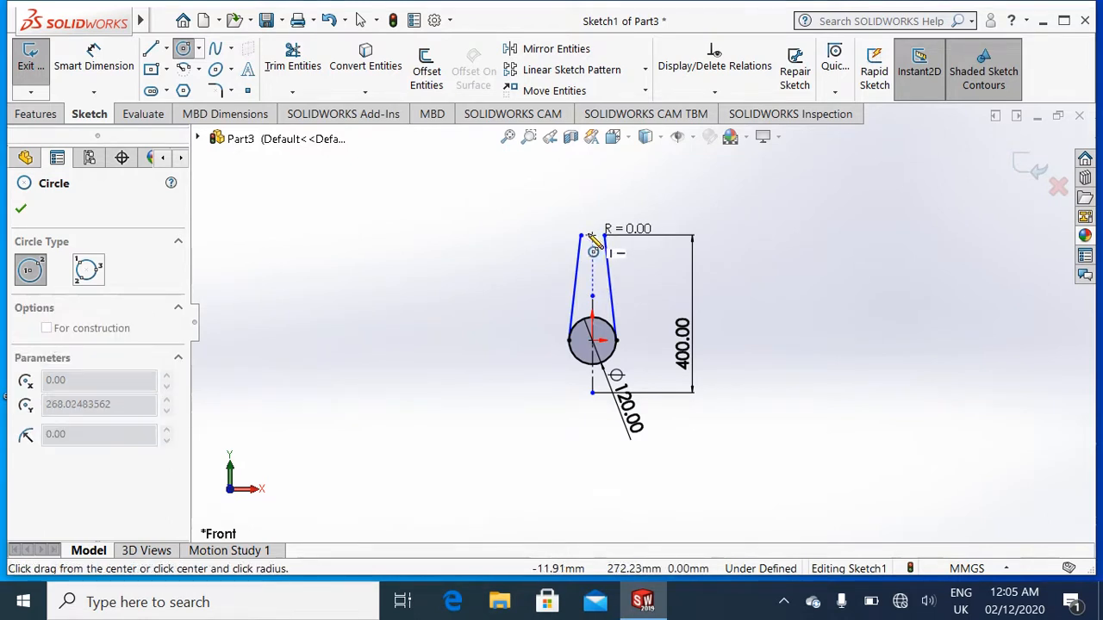
pyautogui.click(589, 245)
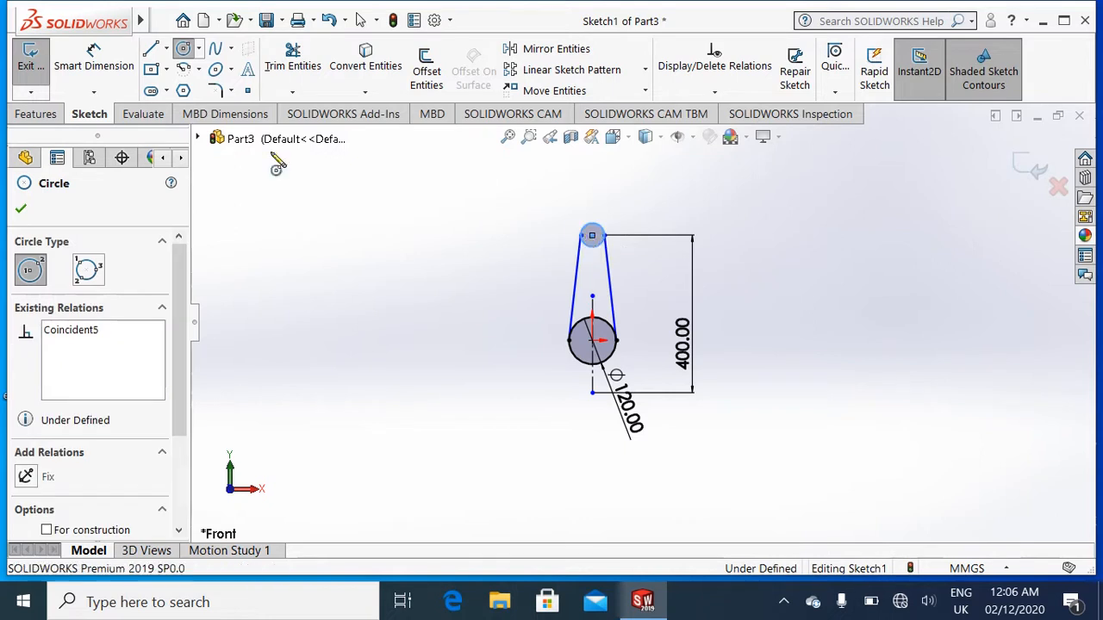
pyautogui.click(22, 208)
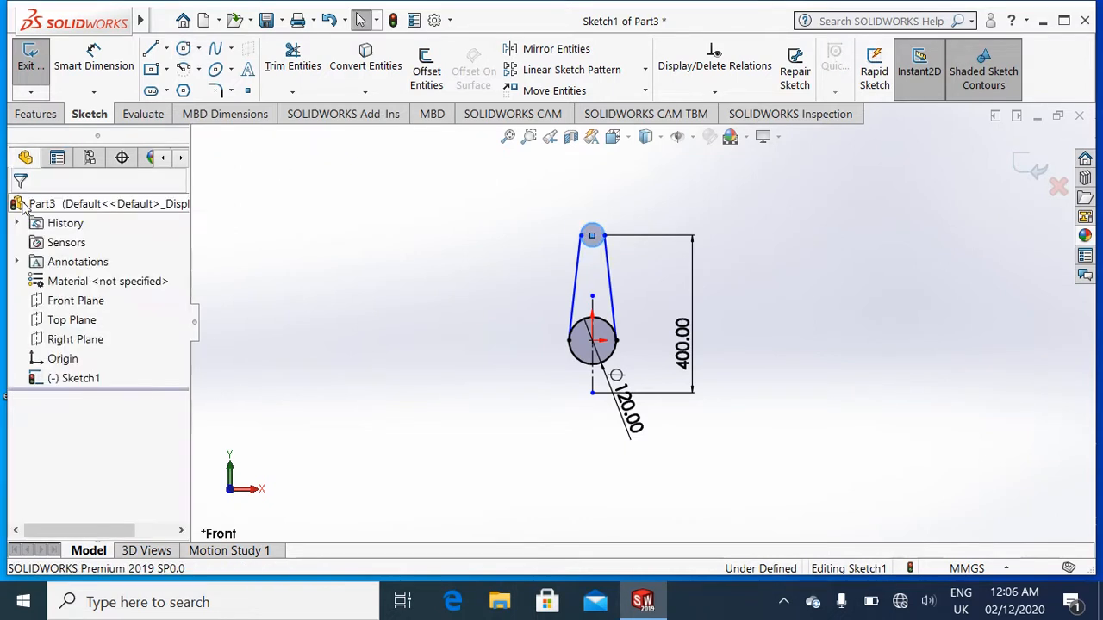
# Power-trim the inner halves of the upper and lower circles to leave a tapered outline with rounded ends.
pyautogui.click(293, 62)
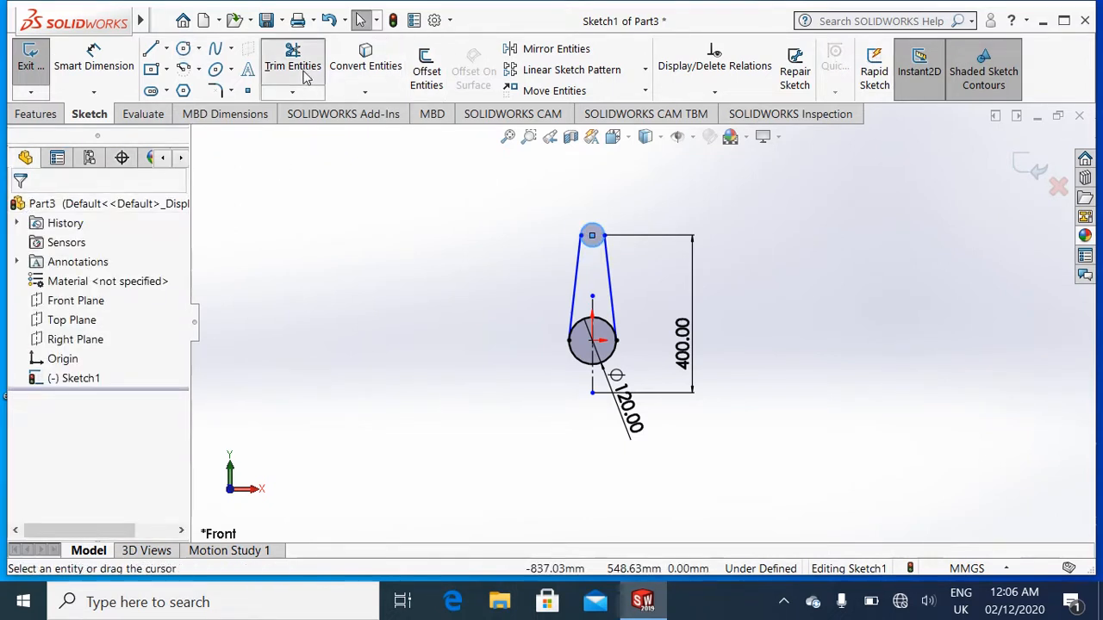
pyautogui.moveTo(594, 278); pyautogui.dragTo(601, 247)
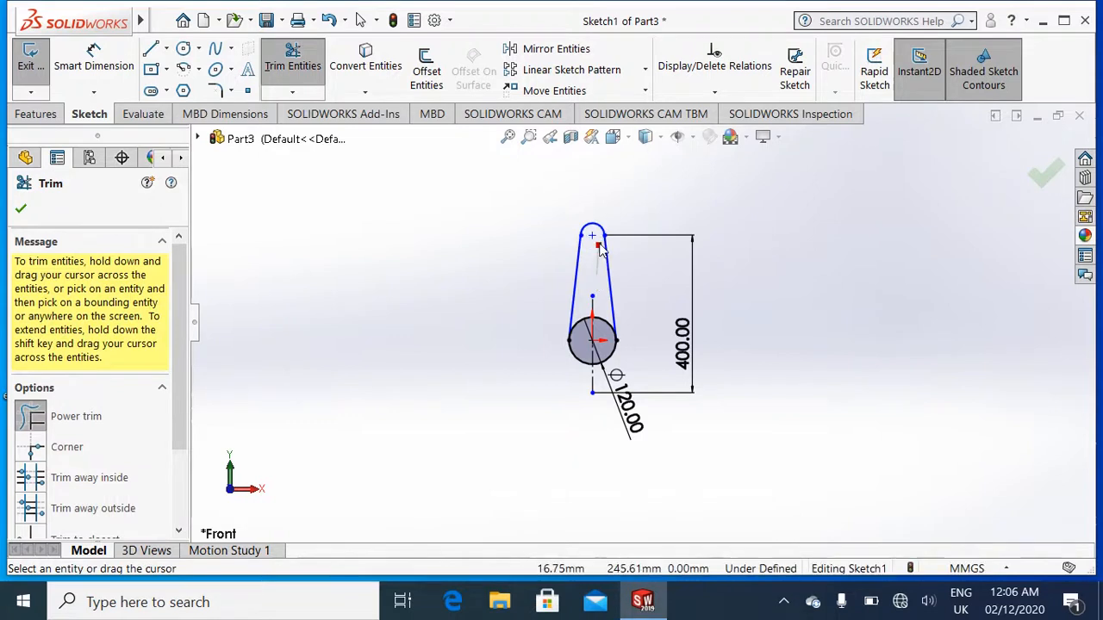
pyautogui.moveTo(598, 304); pyautogui.dragTo(601, 322)
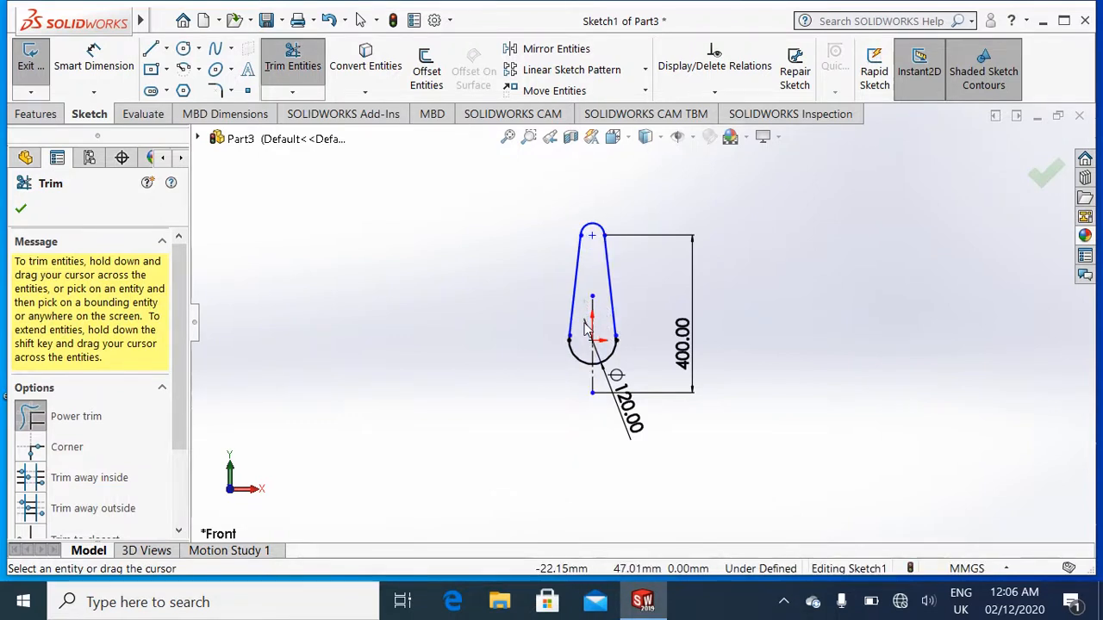
pyautogui.click(21, 211)
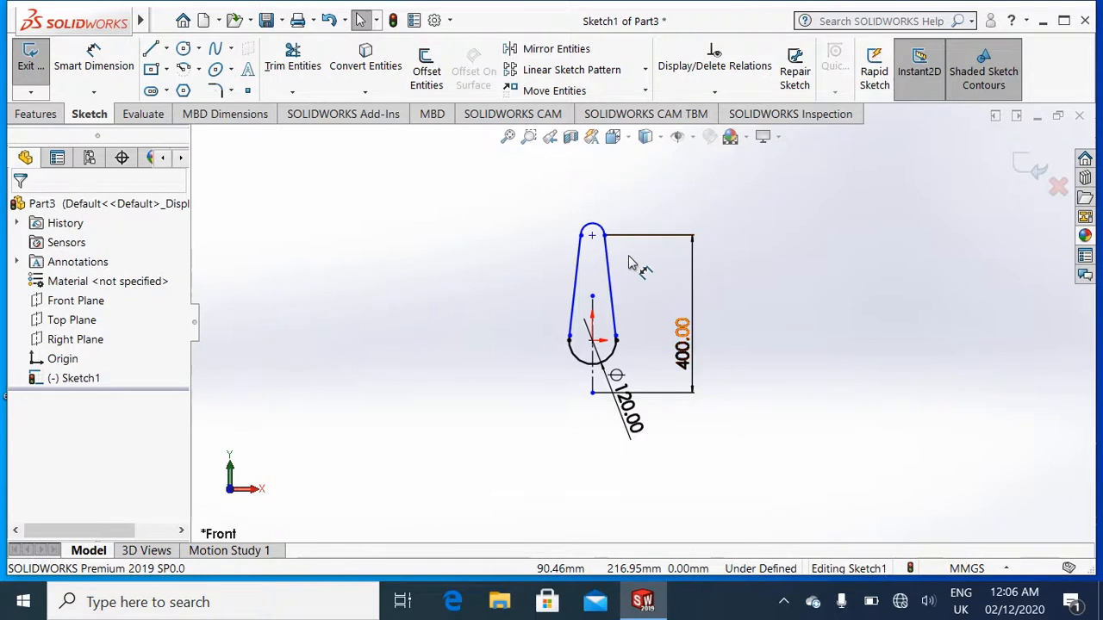
# Merge the trim point near the lower arc's right end with the right inclined line's lower endpoint.
pyautogui.scroll(-4, 633, 253)
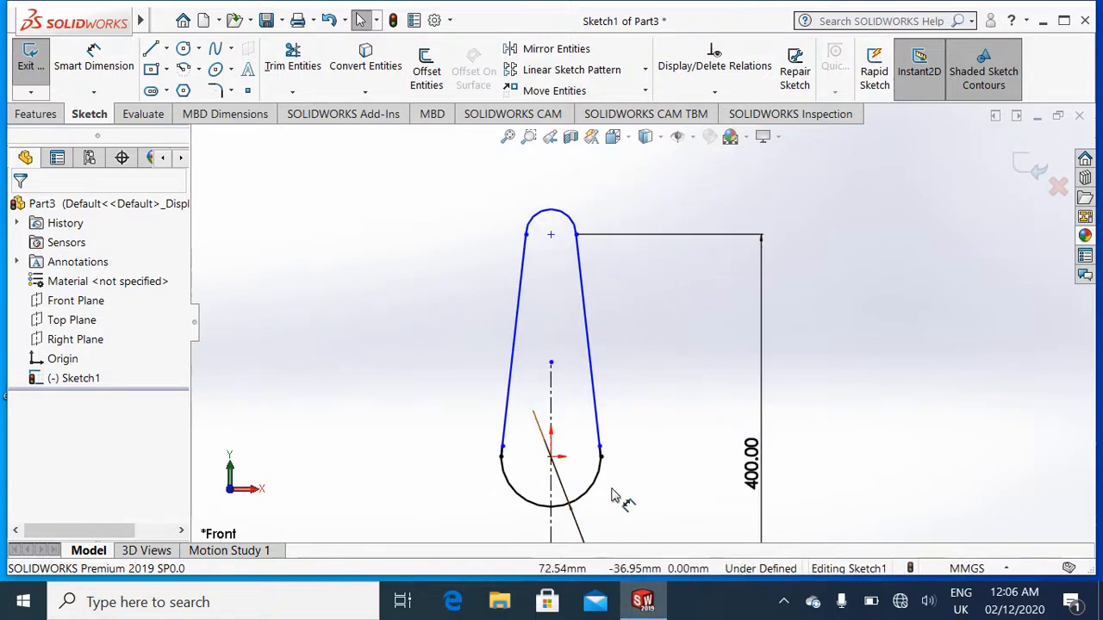
pyautogui.scroll(-5, 616, 496)
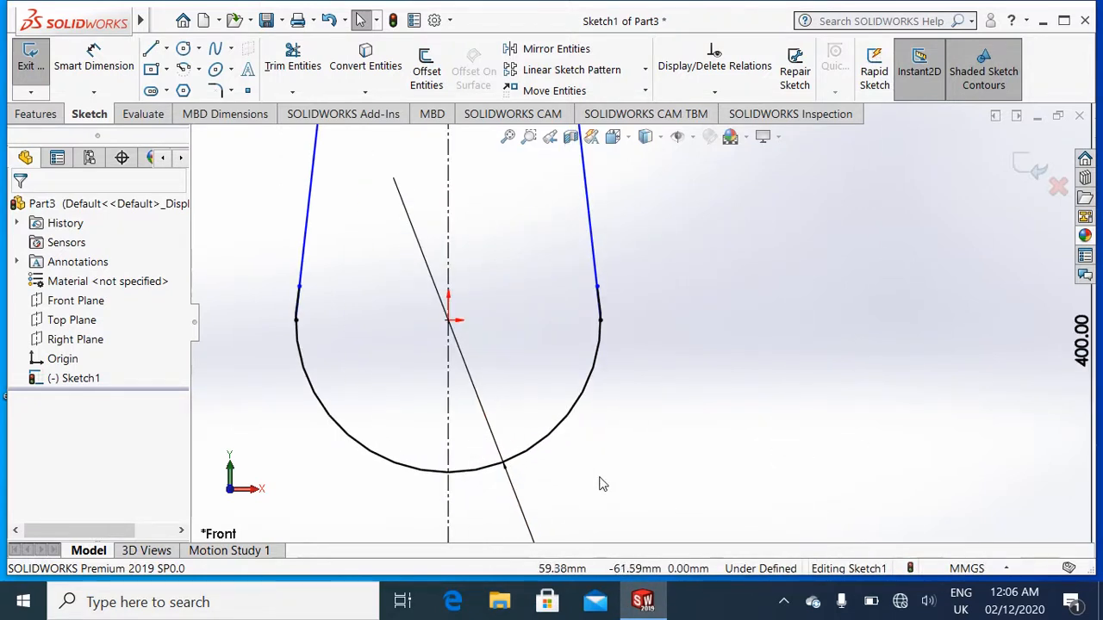
pyautogui.click(597, 290)
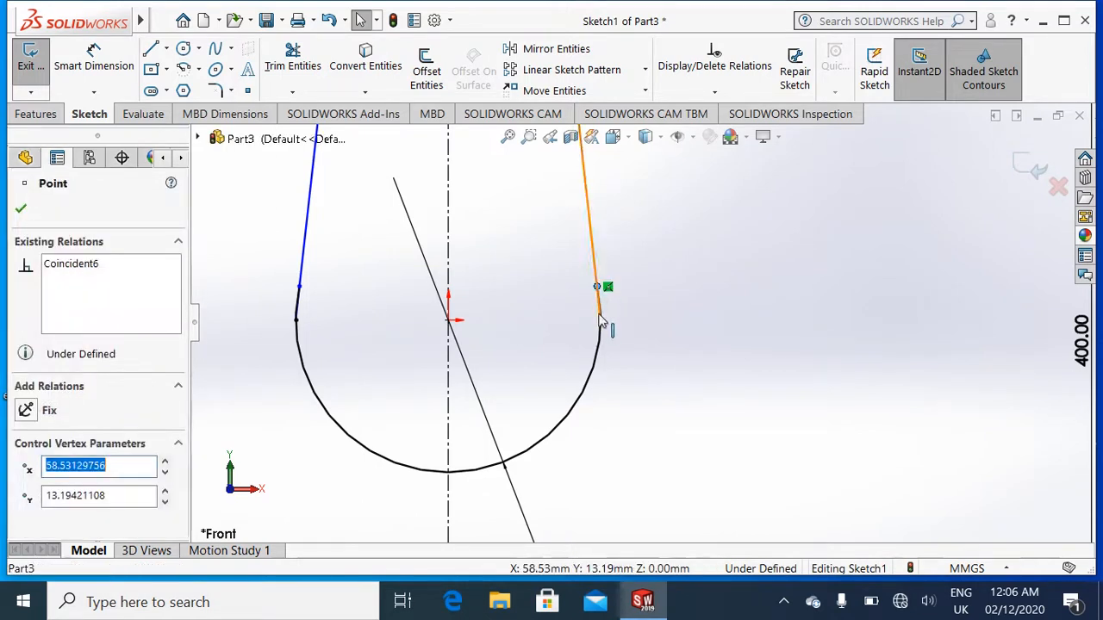
pyautogui.keyDown('ctrl'); pyautogui.click(600, 321); pyautogui.keyUp('ctrl')
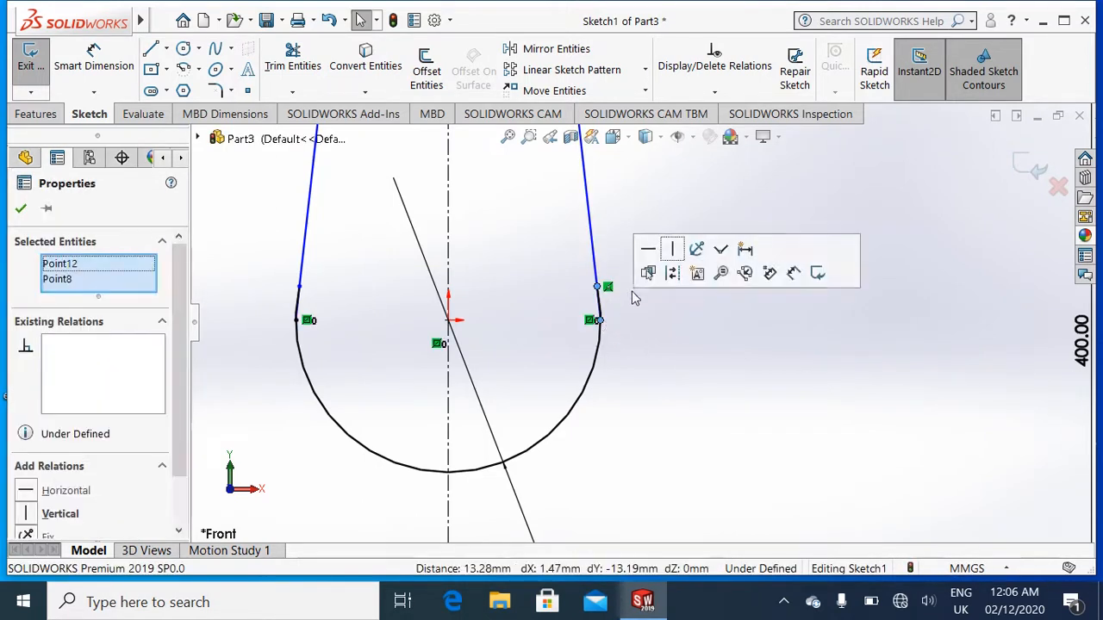
pyautogui.click(720, 251)
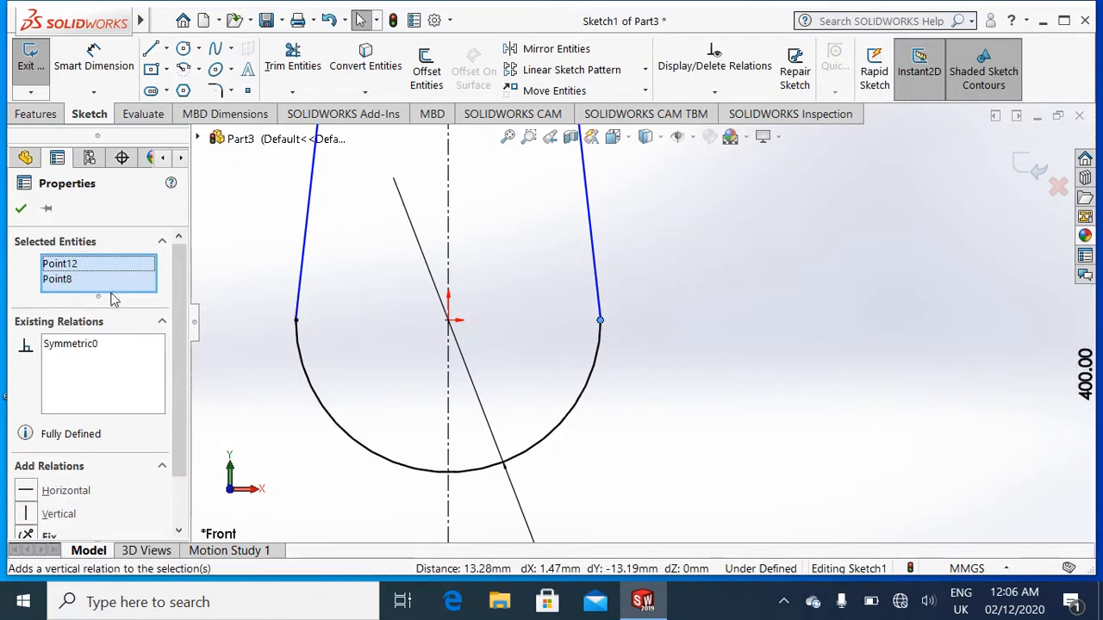
pyautogui.click(21, 207)
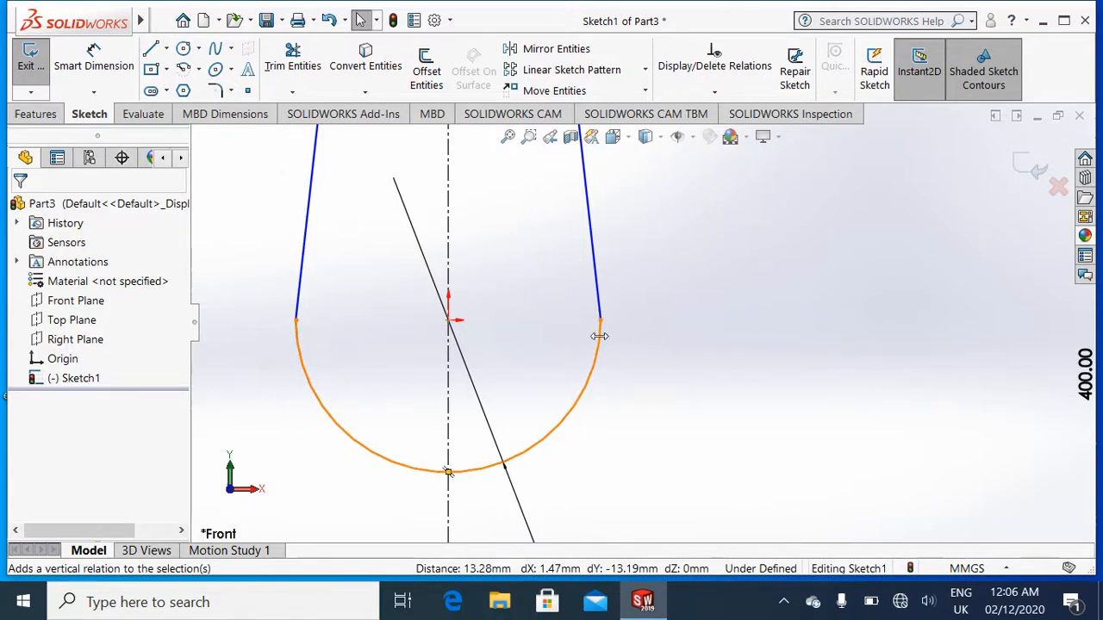
# Reshape the upper arc between the inclined lines to a radius of about 32 mm.
pyautogui.press('f')
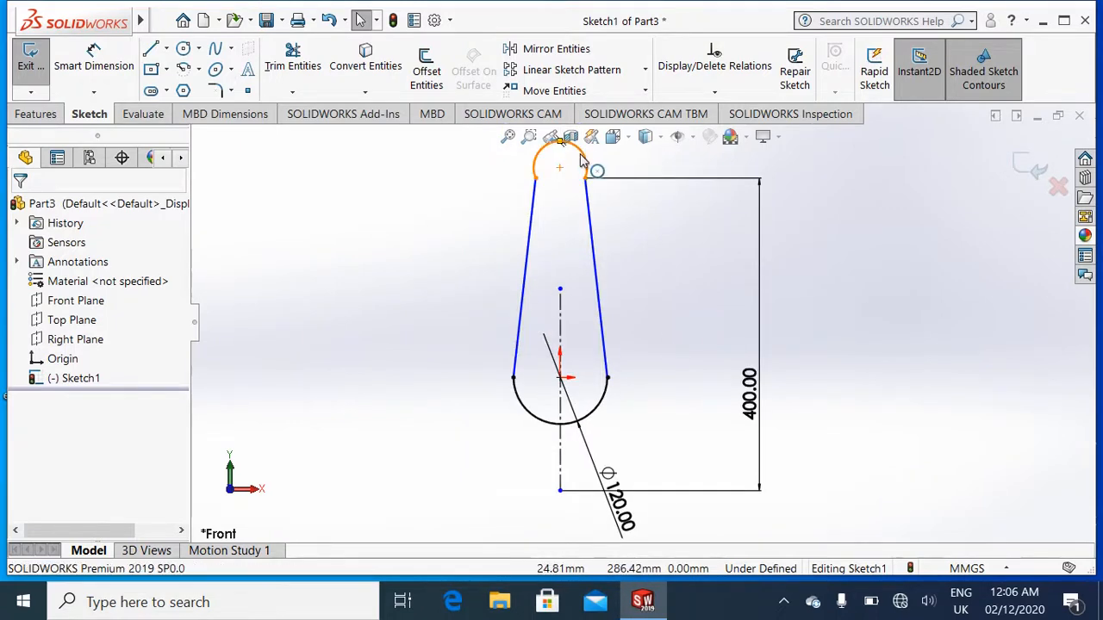
pyautogui.click(580, 163)
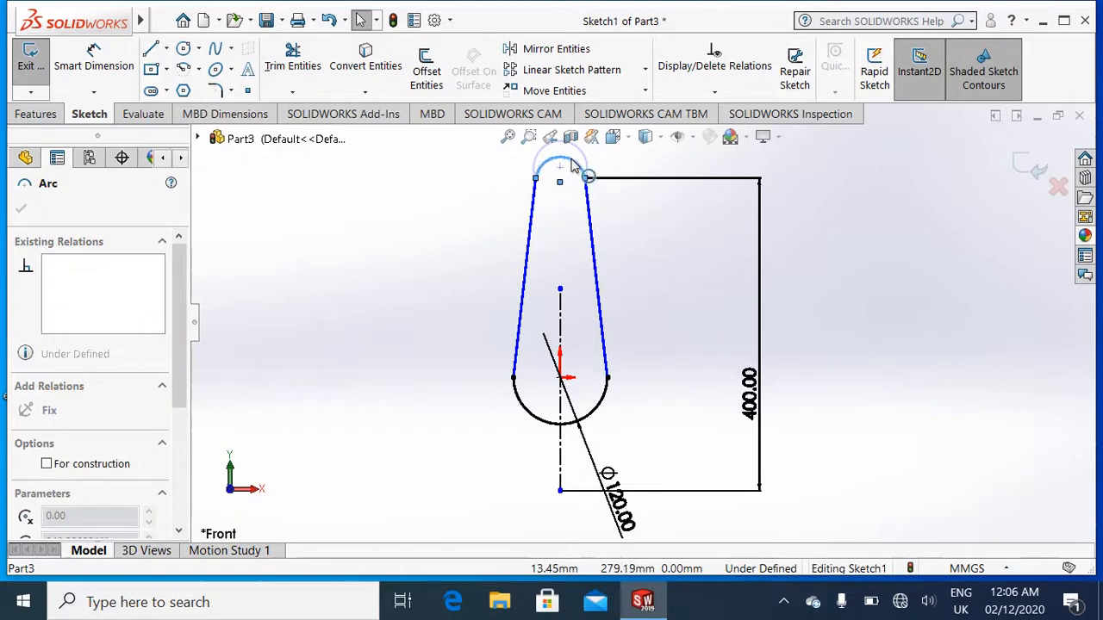
pyautogui.moveTo(570, 160); pyautogui.dragTo(560, 159)
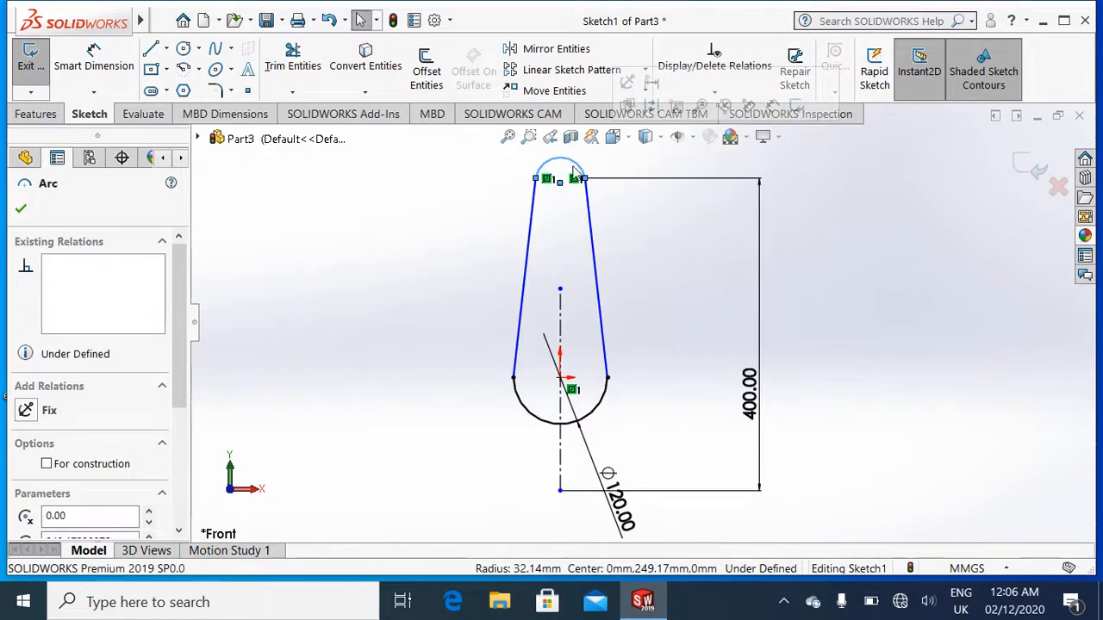
pyautogui.click(636, 308)
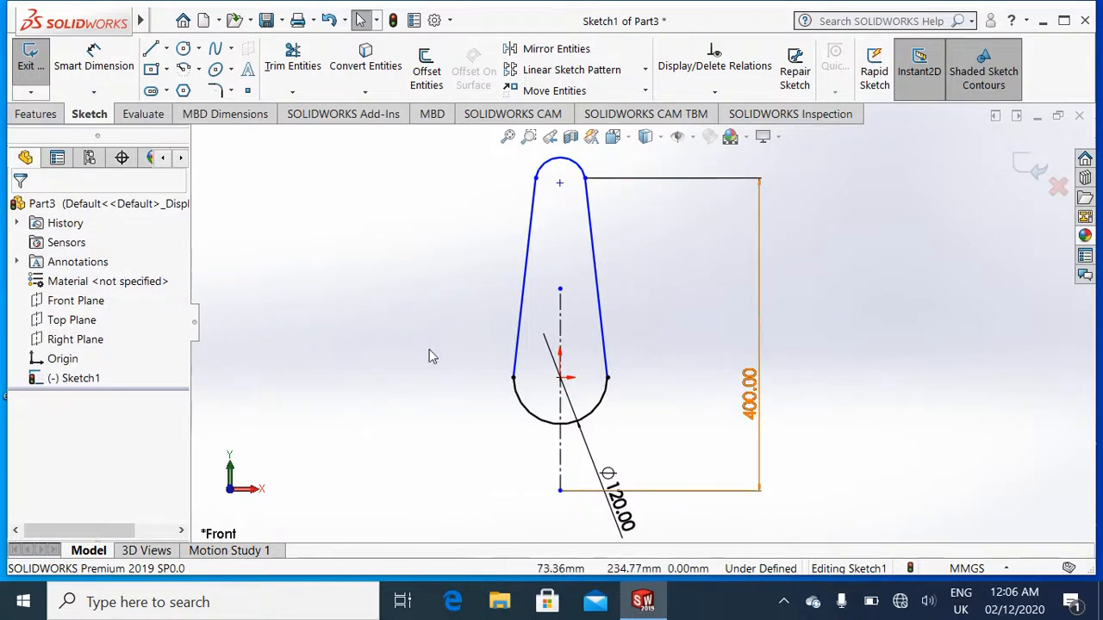
# Exit the sketch and extrude the tapered profile 20 mm as a blind boss.
pyautogui.scroll(-2, 784, 291)
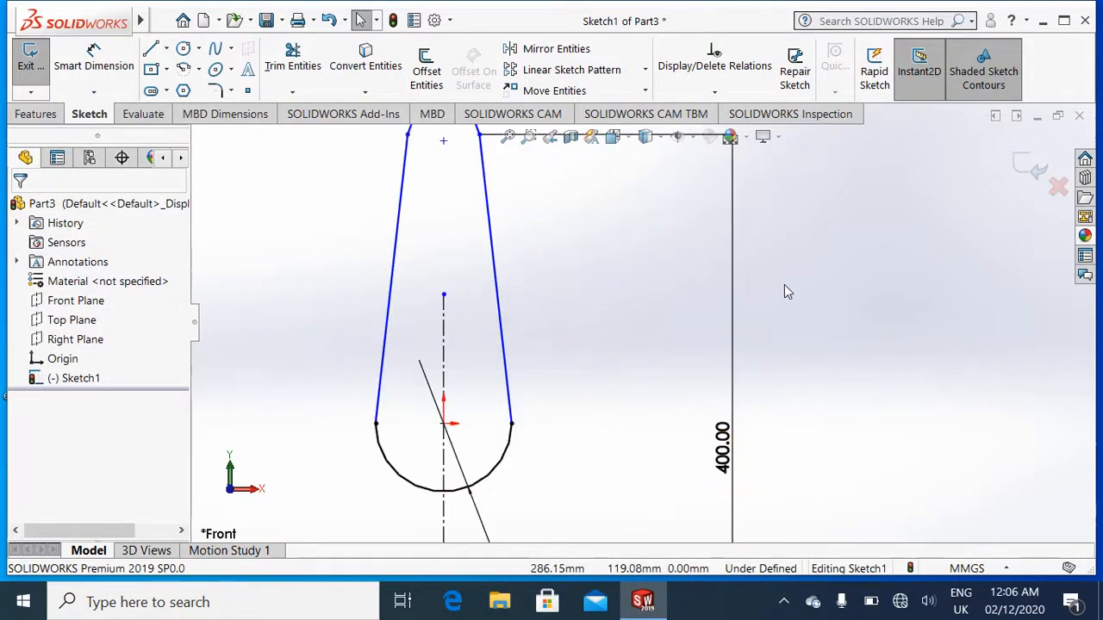
pyautogui.scroll(3, 691, 344)
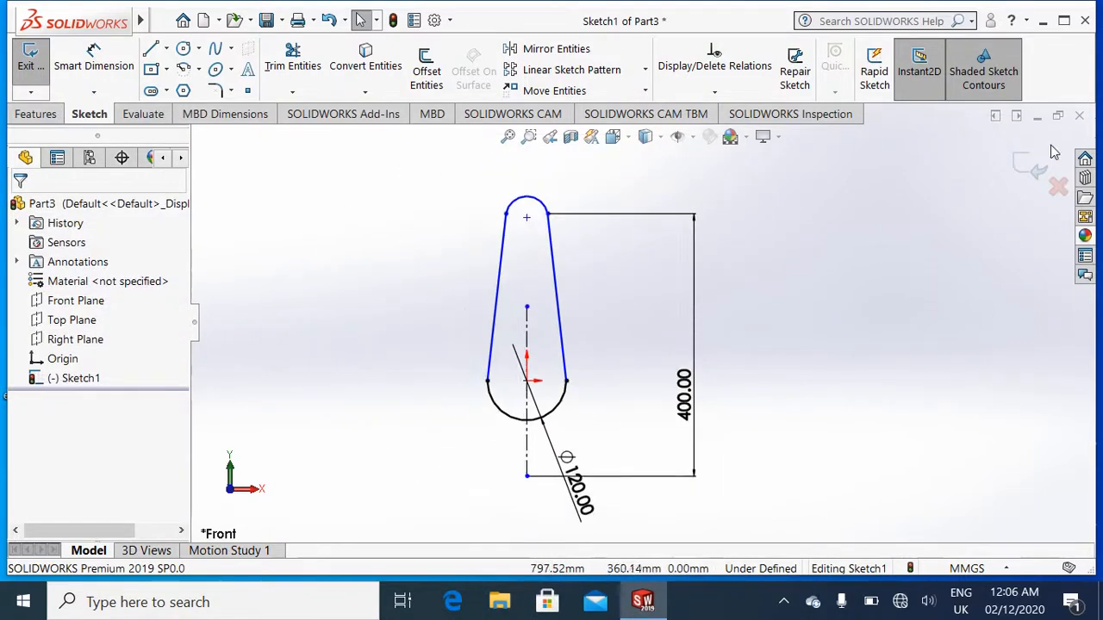
pyautogui.click(1026, 168)
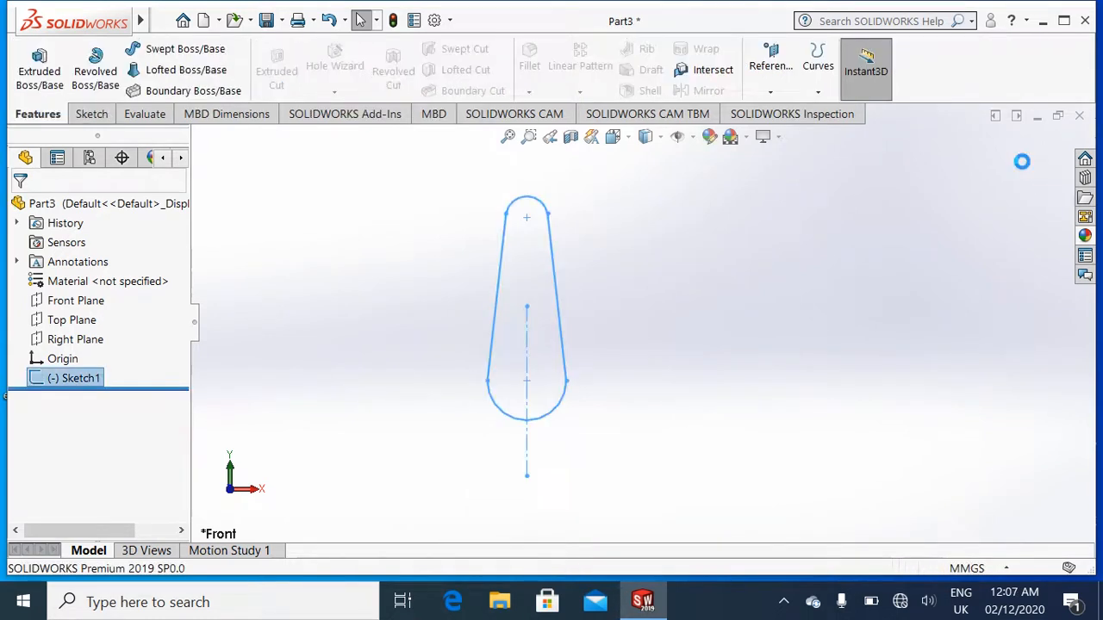
pyautogui.click(40, 76)
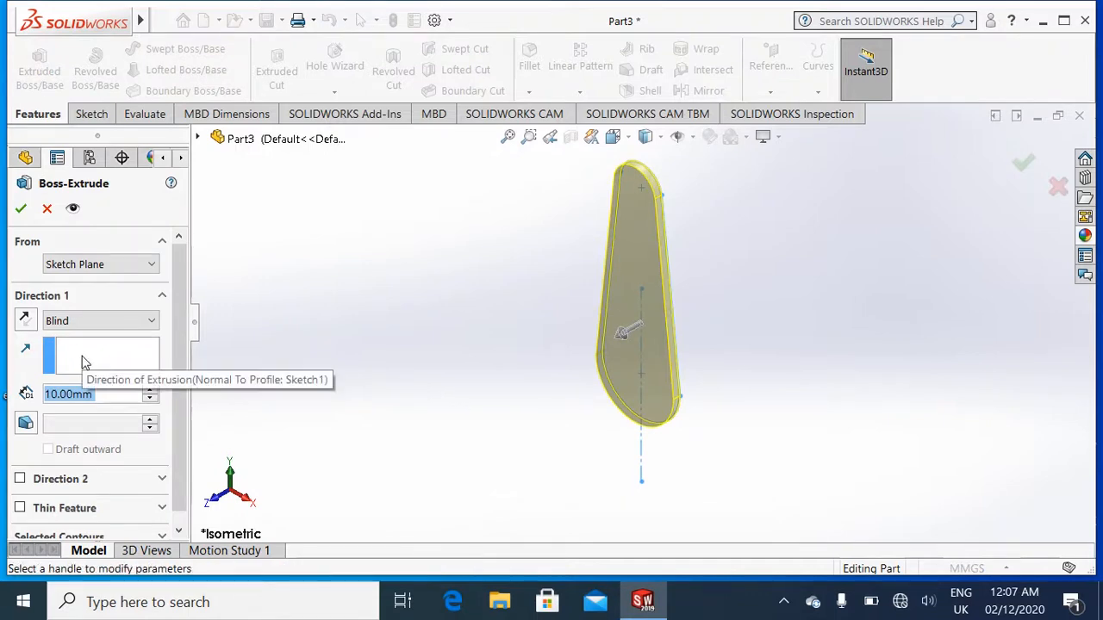
pyautogui.write('20')
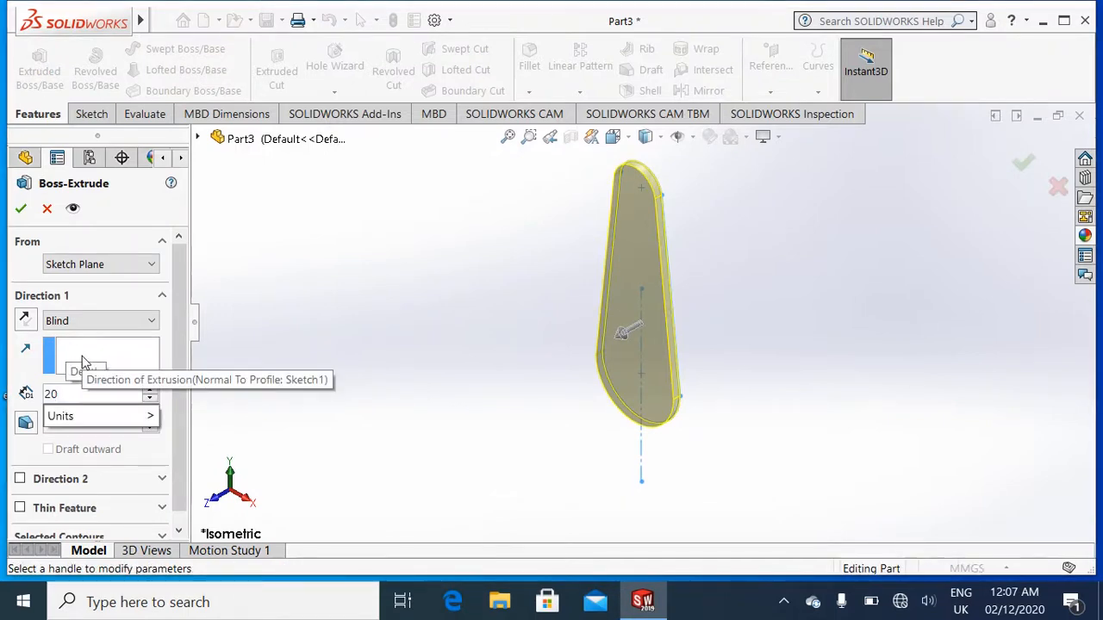
pyautogui.click(22, 212)
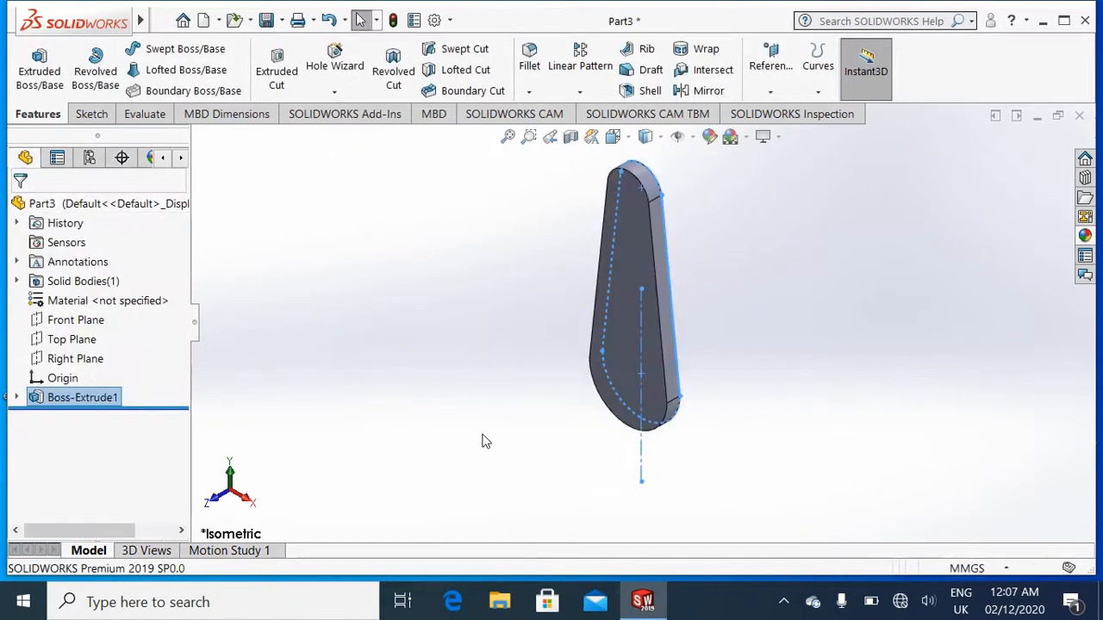
# Start a sketch on the link's front face and draw a circle of about 43 mm radius centred on the origin.
pyautogui.click(624, 376)
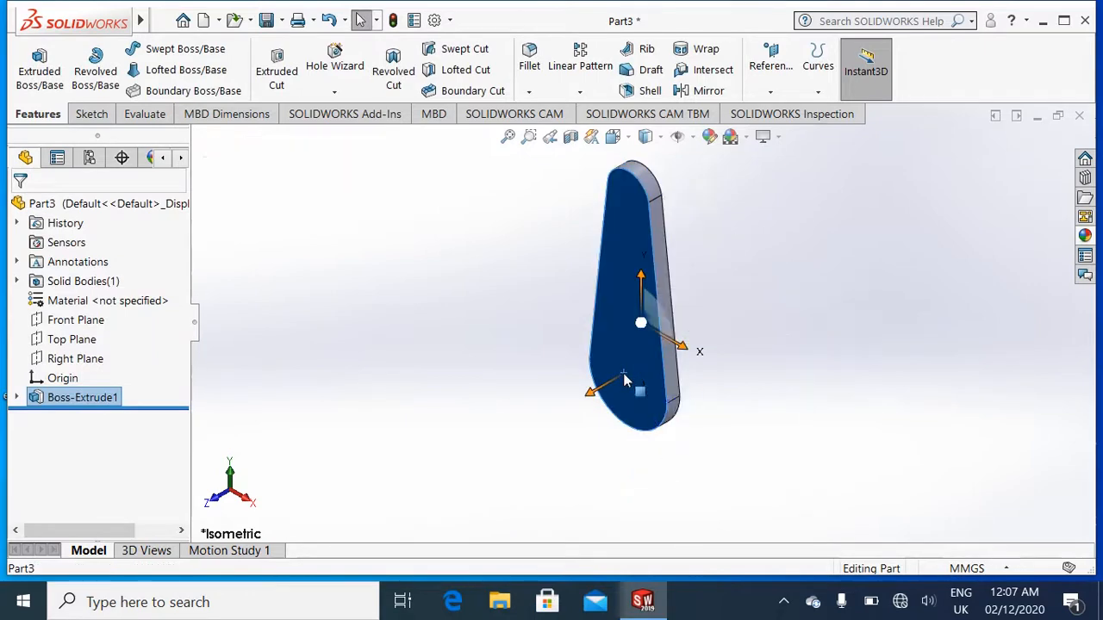
pyautogui.rightClick(629, 383)
pyautogui.click(739, 234)
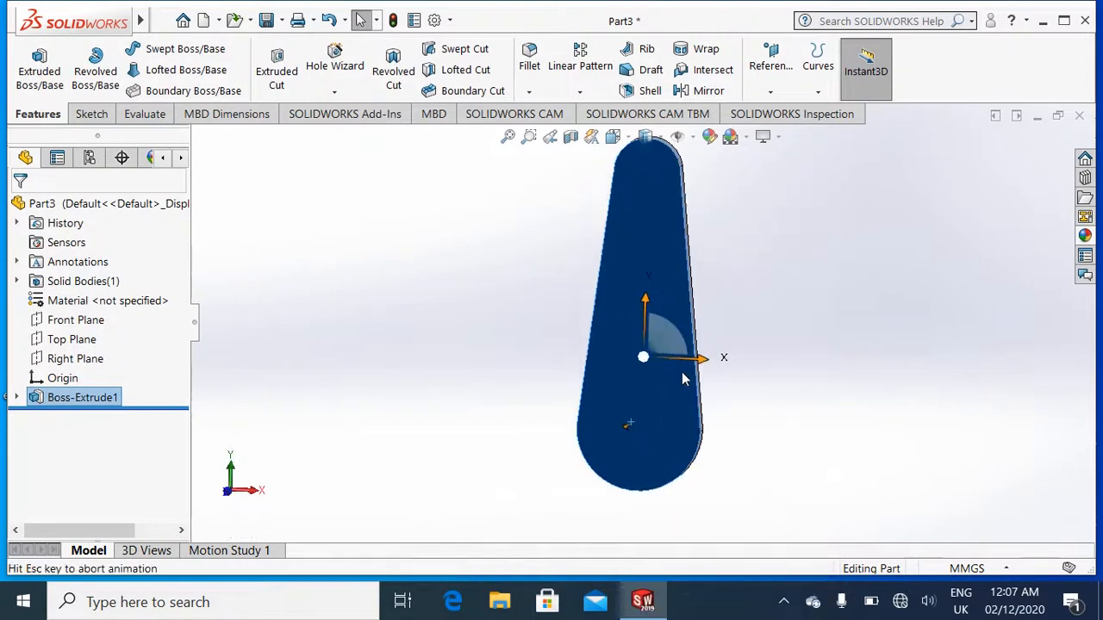
pyautogui.rightClick(677, 417)
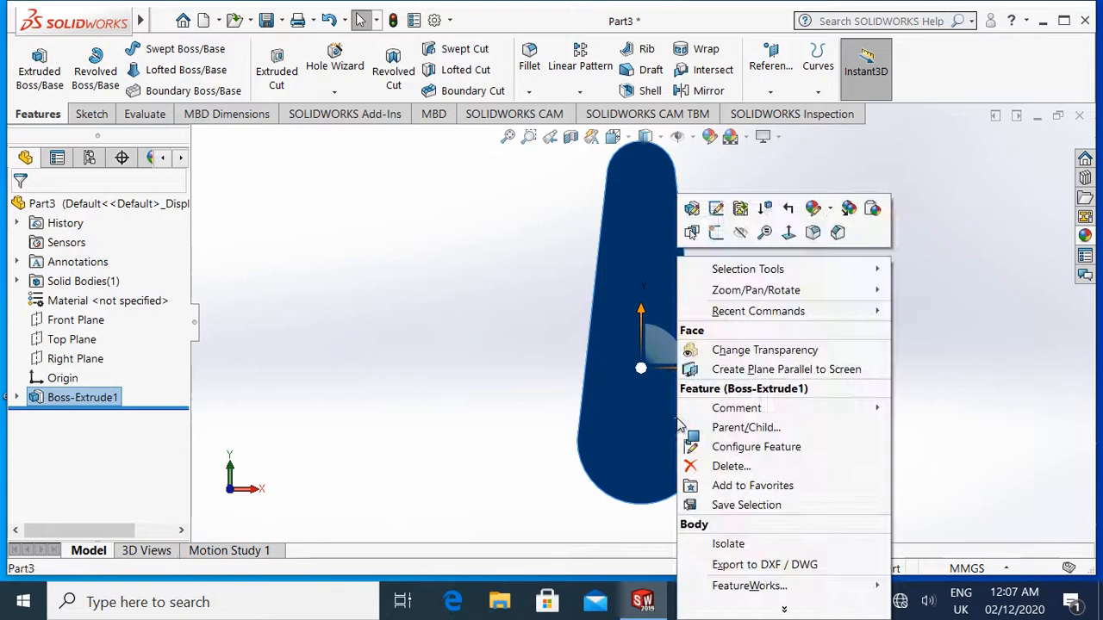
pyautogui.click(722, 231)
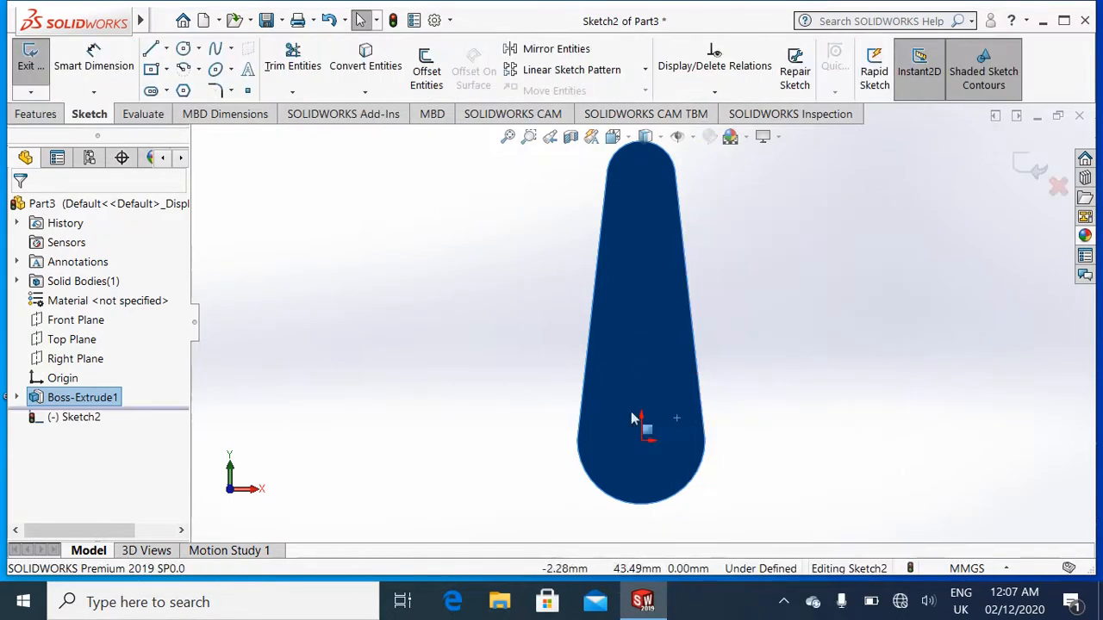
pyautogui.click(183, 49)
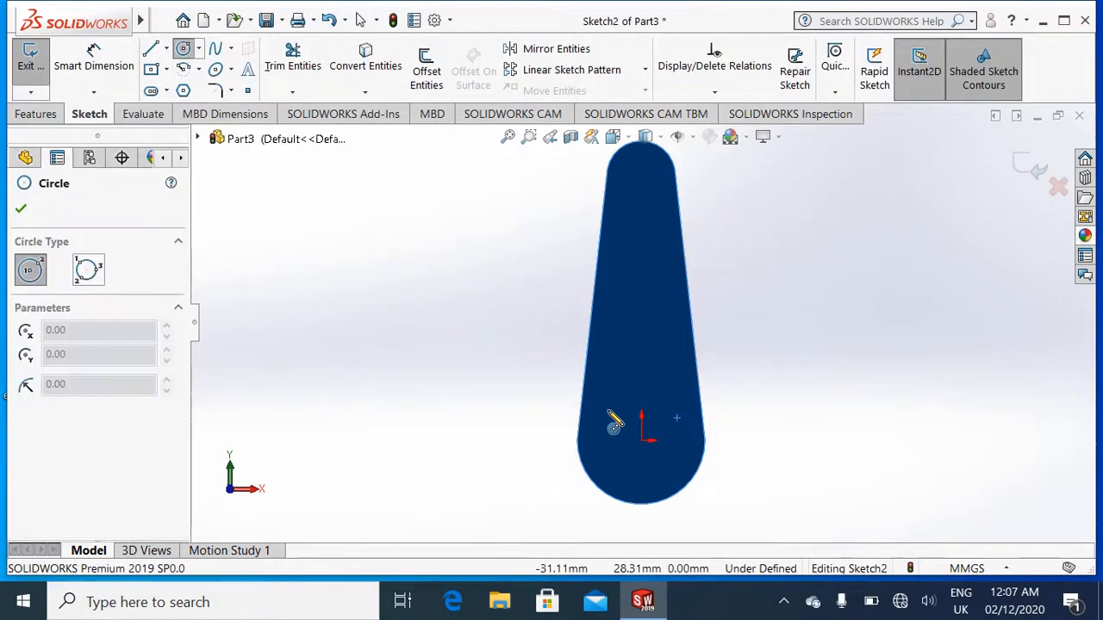
pyautogui.click(641, 442)
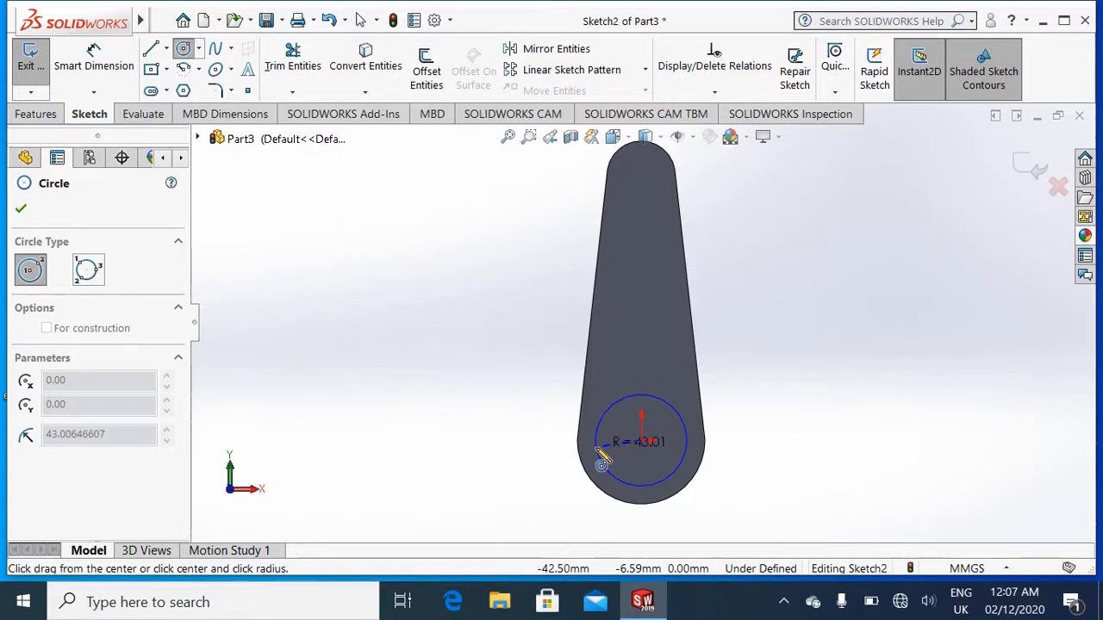
pyautogui.click(602, 459)
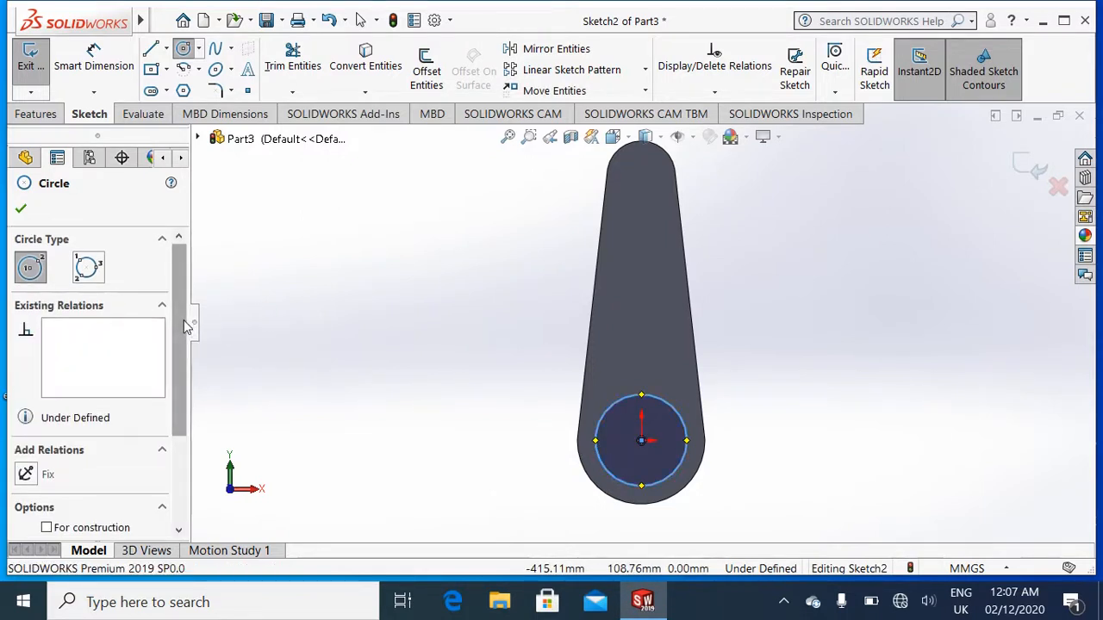
# Set the lower circle's radius to 40 mm and finish the circle.
pyautogui.scroll(-3, 185, 326)
pyautogui.moveTo(116, 496); pyautogui.dragTo(9, 514)
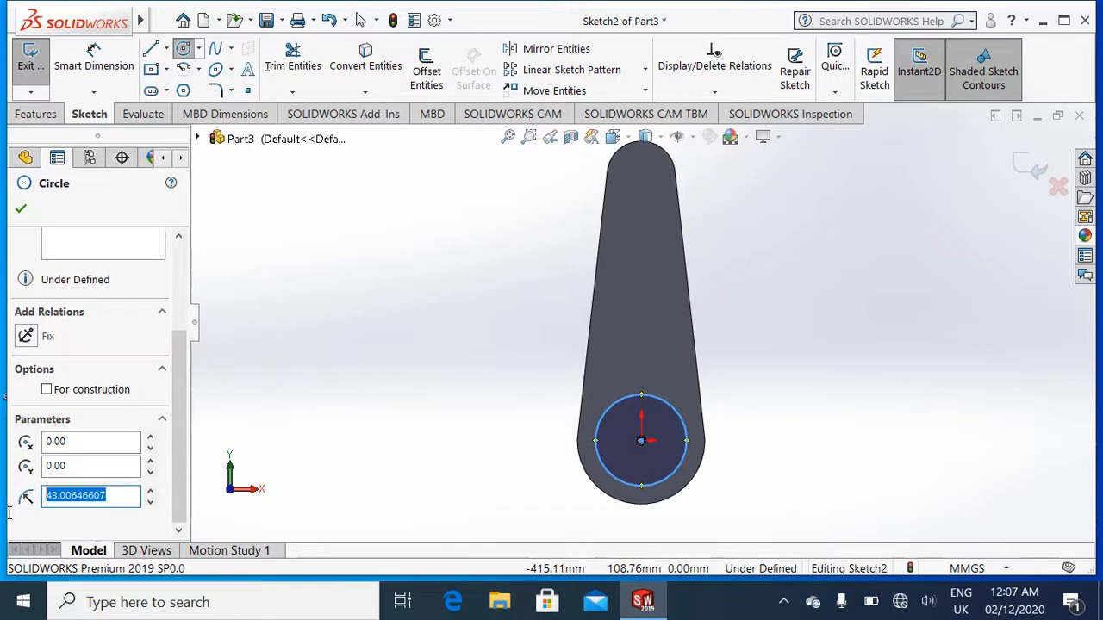
pyautogui.write('40')
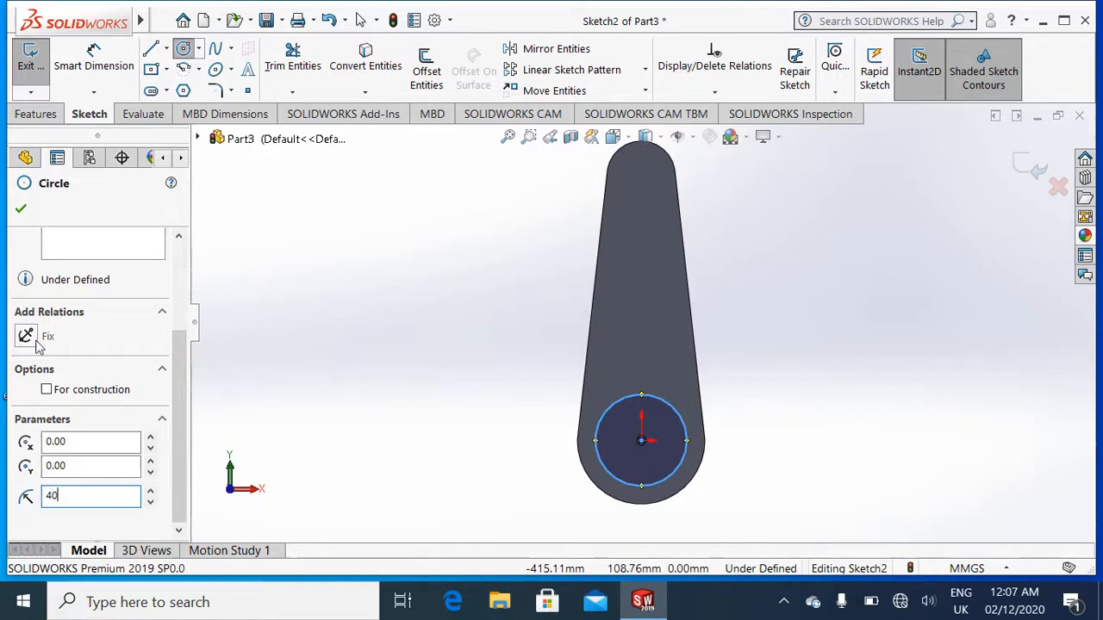
pyautogui.click(21, 211)
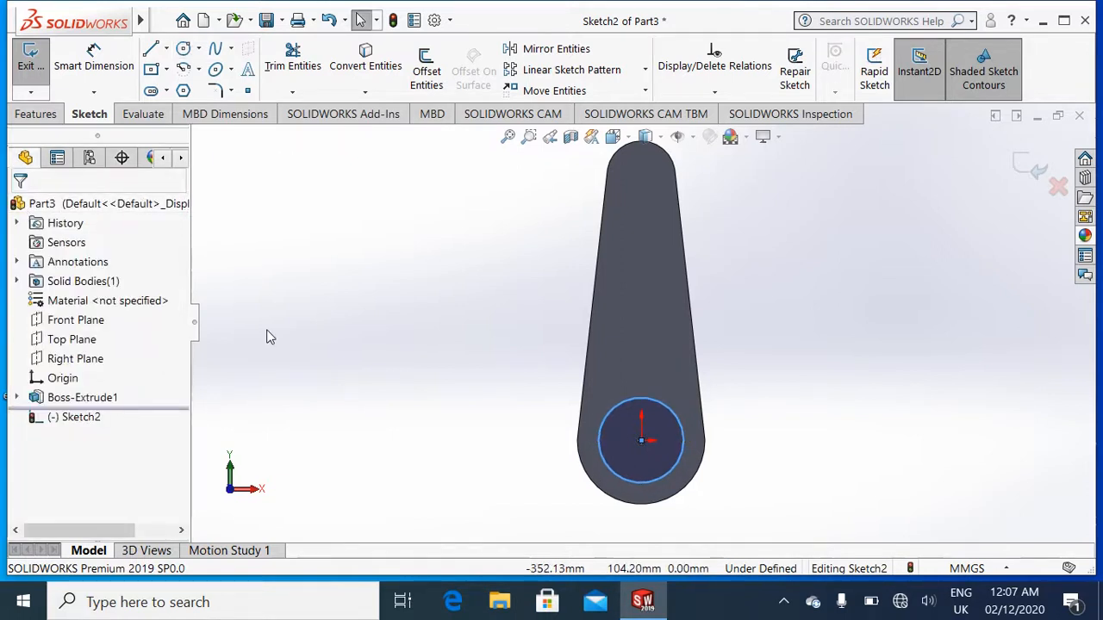
# Draw a second circle concentric with the link's upper rounded end and set its radius to 20 mm.
pyautogui.click(185, 49)
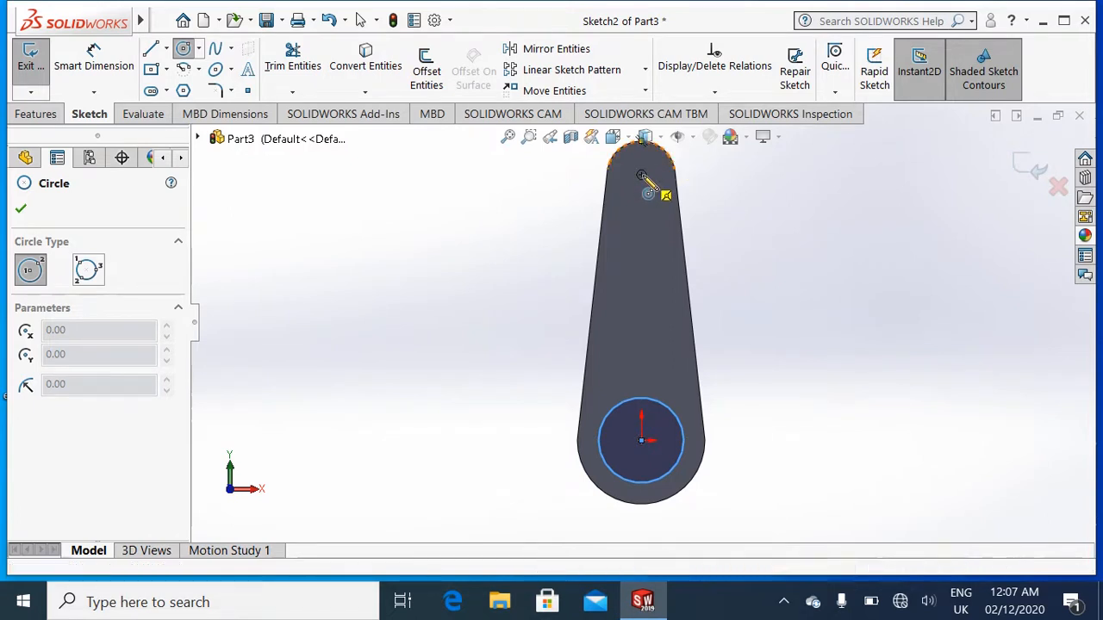
pyautogui.click(641, 175)
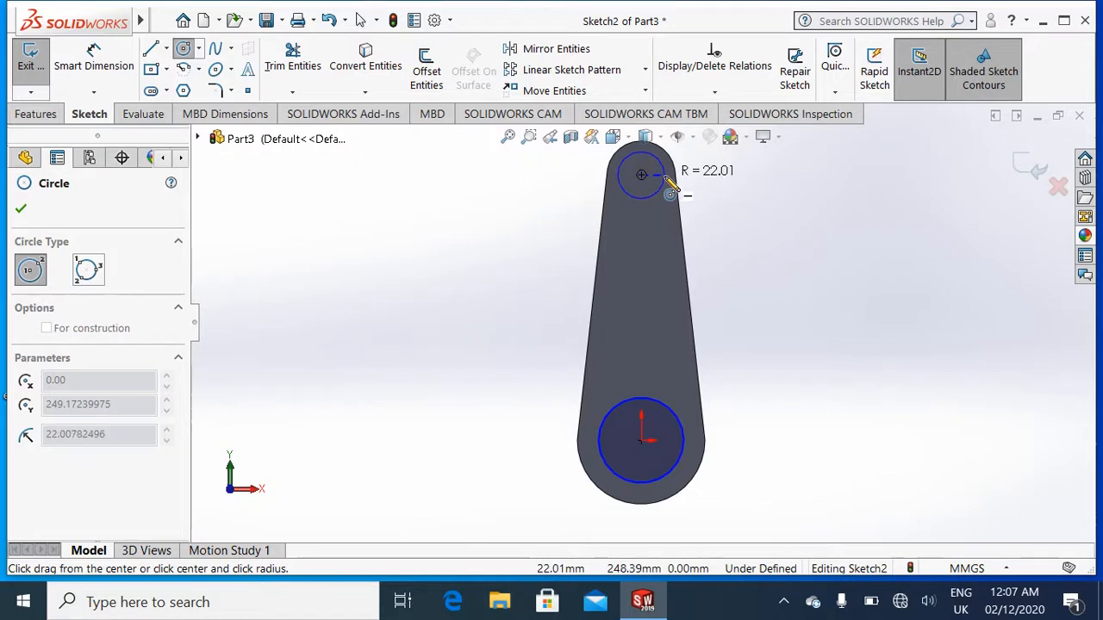
pyautogui.click(663, 183)
pyautogui.scroll(-3, 177, 357)
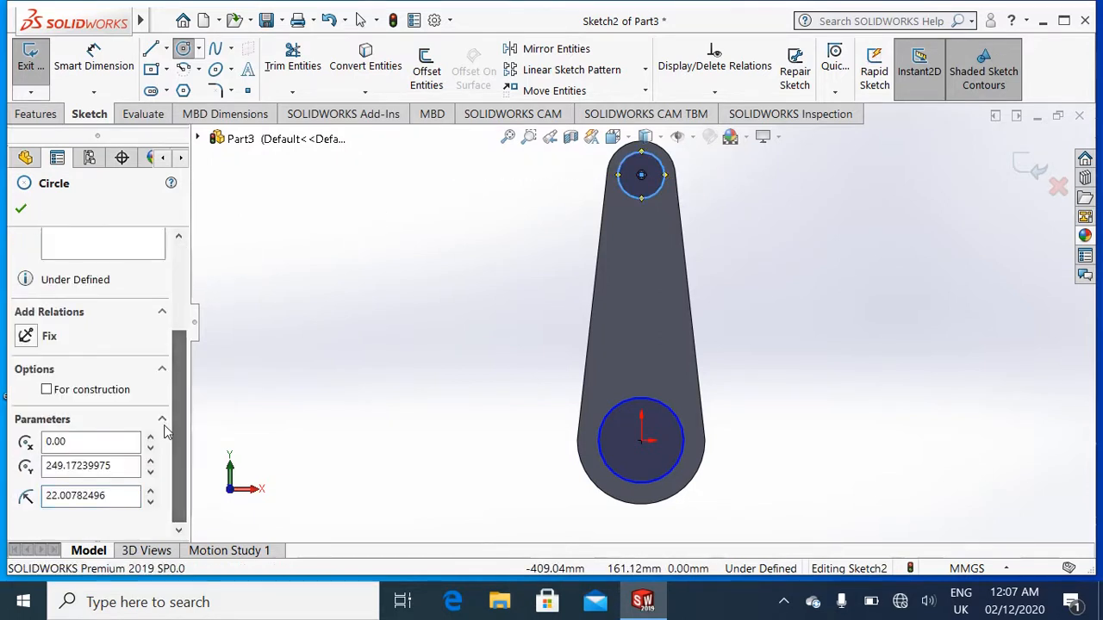
pyautogui.doubleClick(113, 496)
pyautogui.write('20.00')
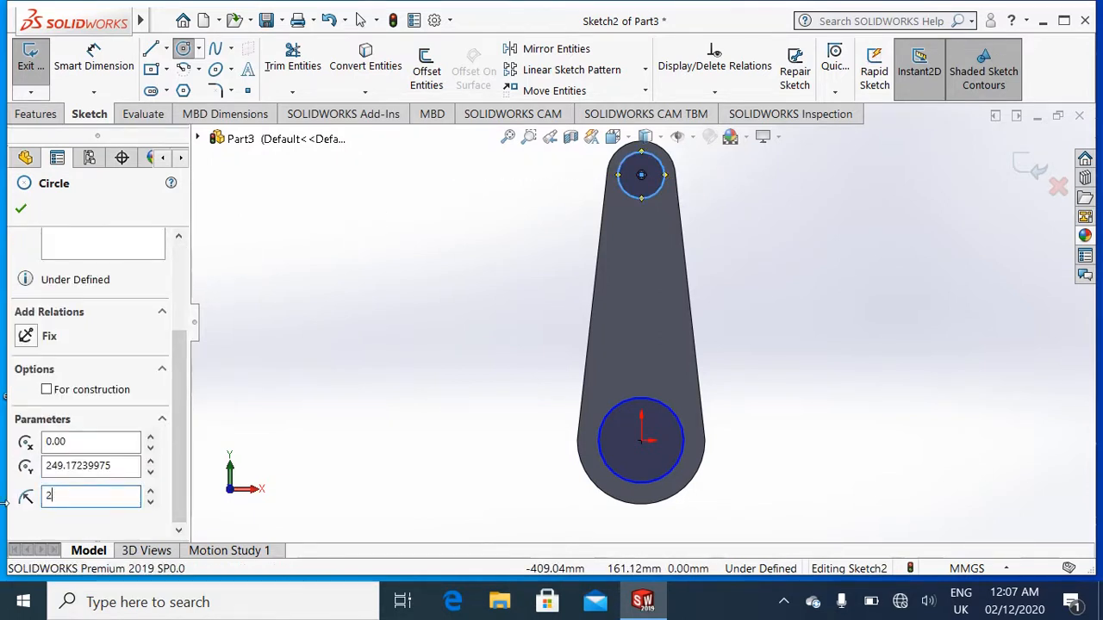
pyautogui.click(21, 210)
# Cut both circles through the link with an Extruded Cut set to Through All.
pyautogui.hotkey('ctrl', '7')
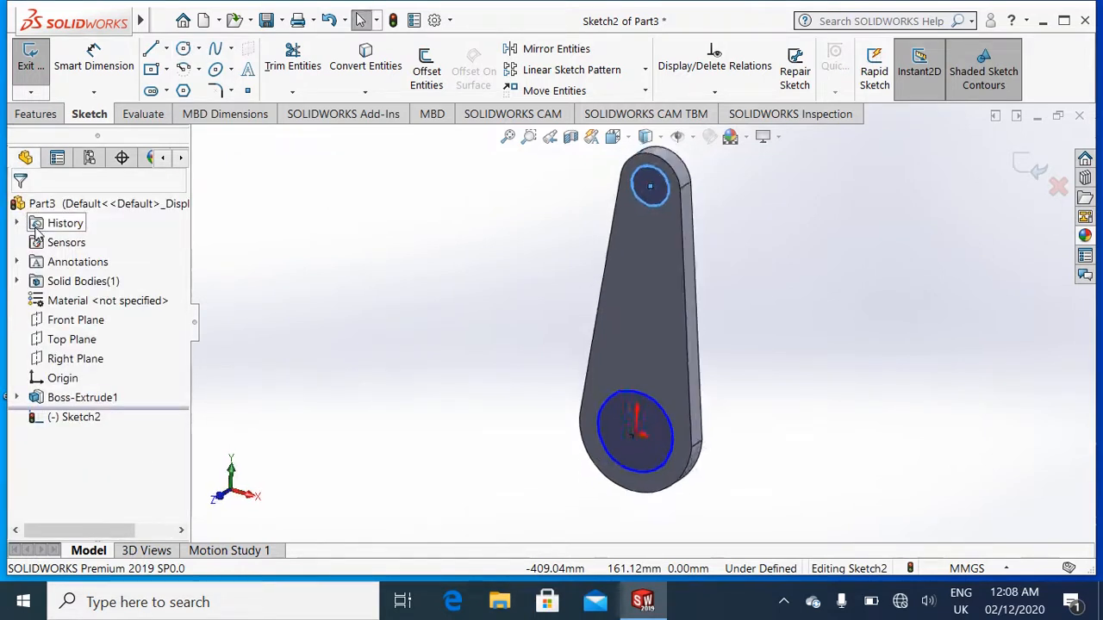
pyautogui.click(39, 114)
pyautogui.click(264, 70)
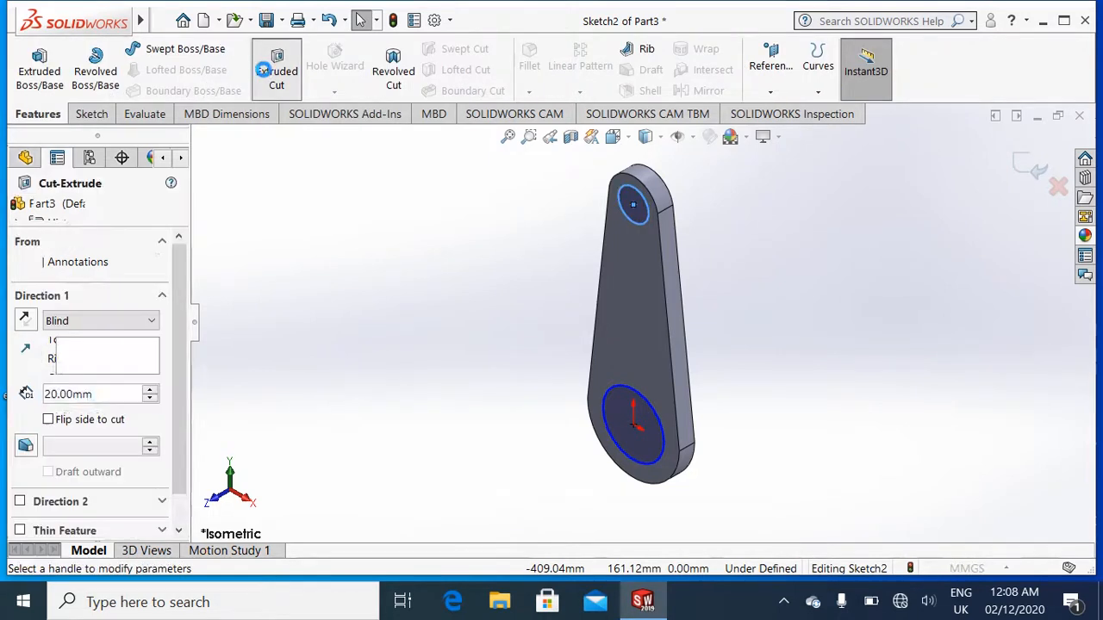
pyautogui.click(135, 326)
pyautogui.click(135, 354)
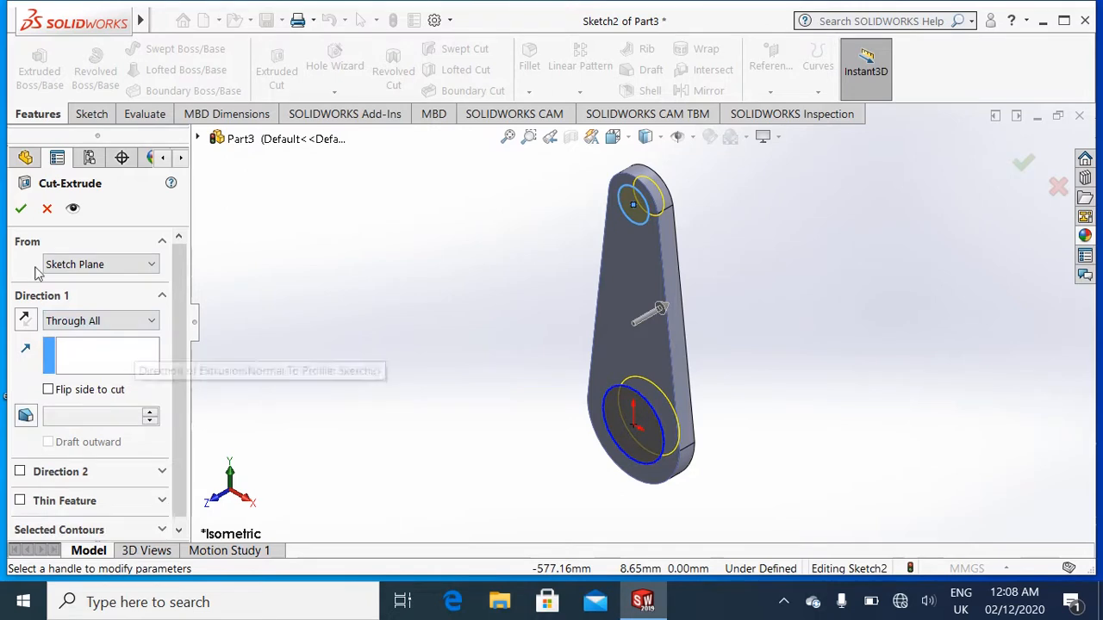
pyautogui.click(21, 211)
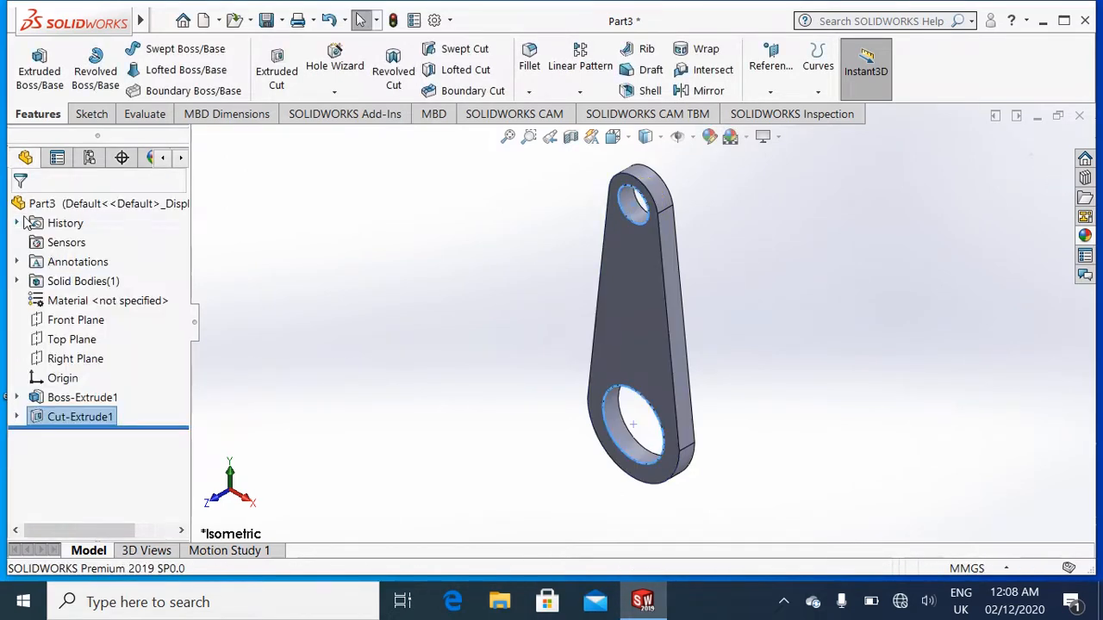
pyautogui.click(302, 282)
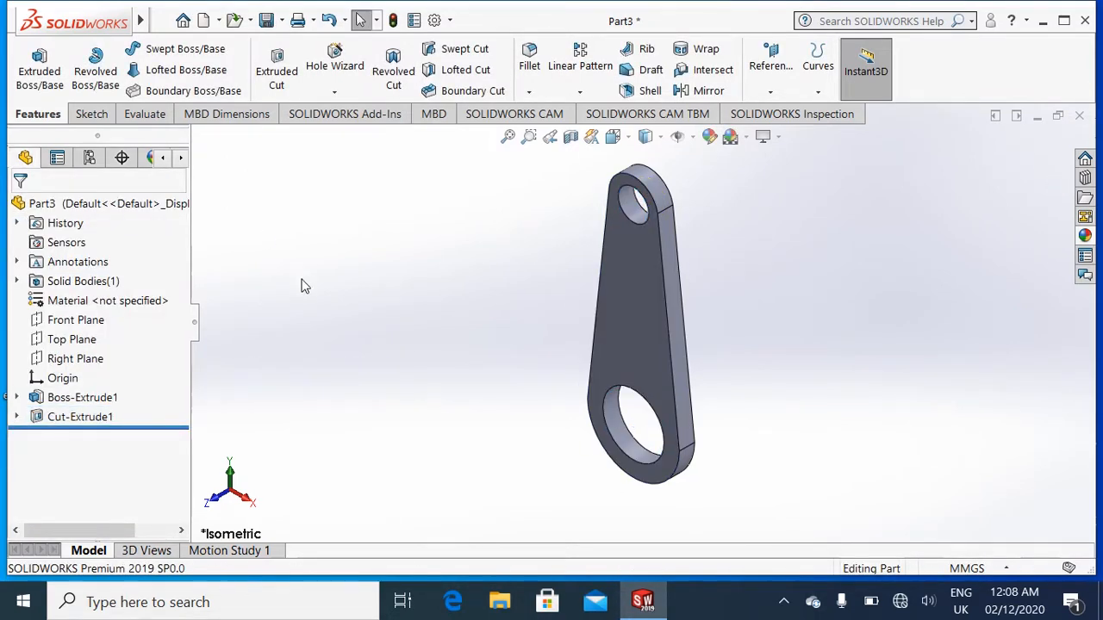
# Apply the candy apple red painted appearance to the link.
pyautogui.moveTo(301, 280); pyautogui.dragTo(302, 280, button='middle')
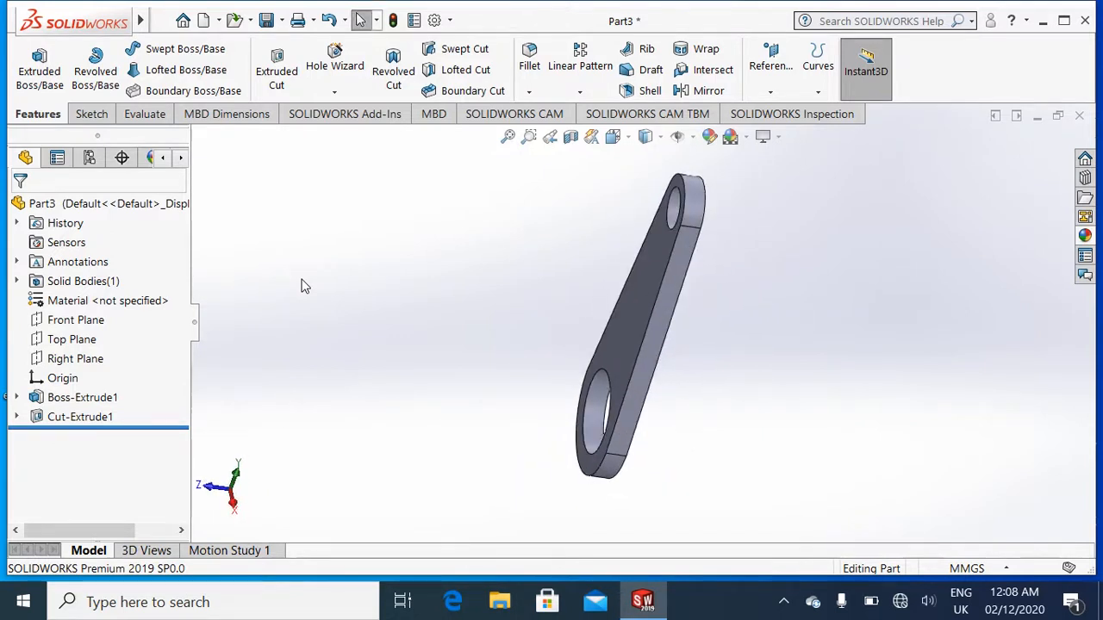
pyautogui.click(1086, 238)
pyautogui.scroll(-1, 1041, 348)
pyautogui.scroll(5, 1041, 348)
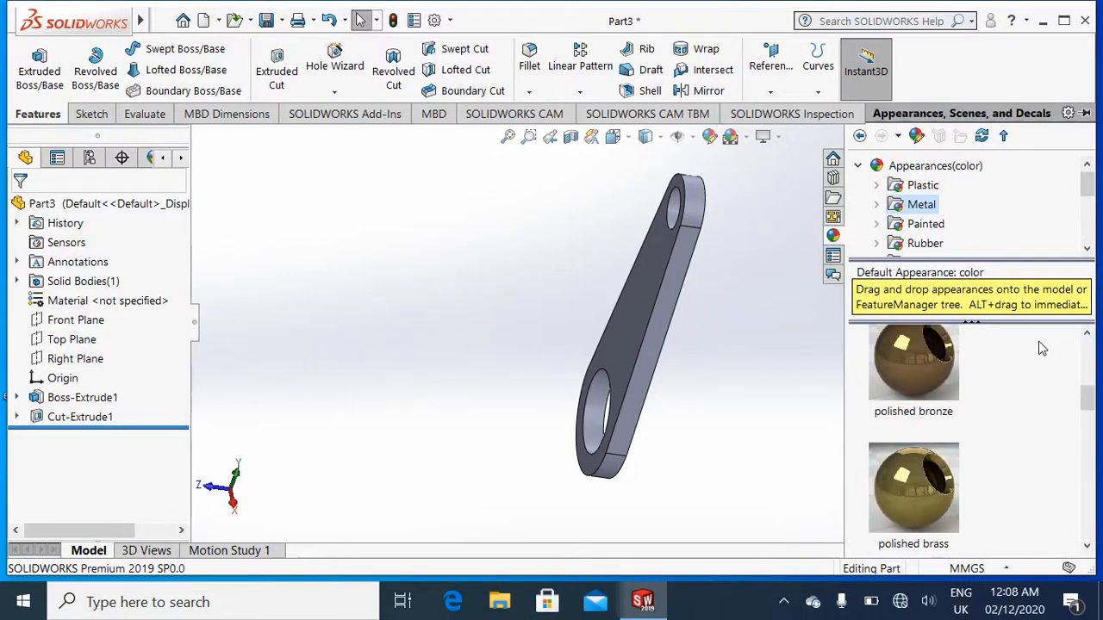
pyautogui.scroll(2, 1041, 348)
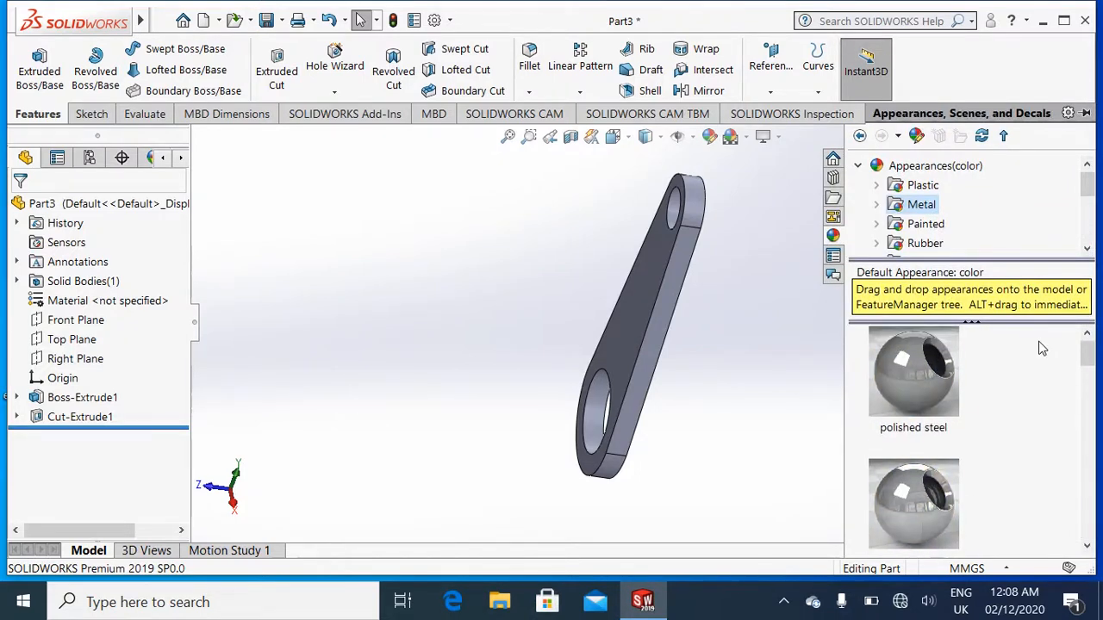
pyautogui.click(925, 243)
pyautogui.click(925, 224)
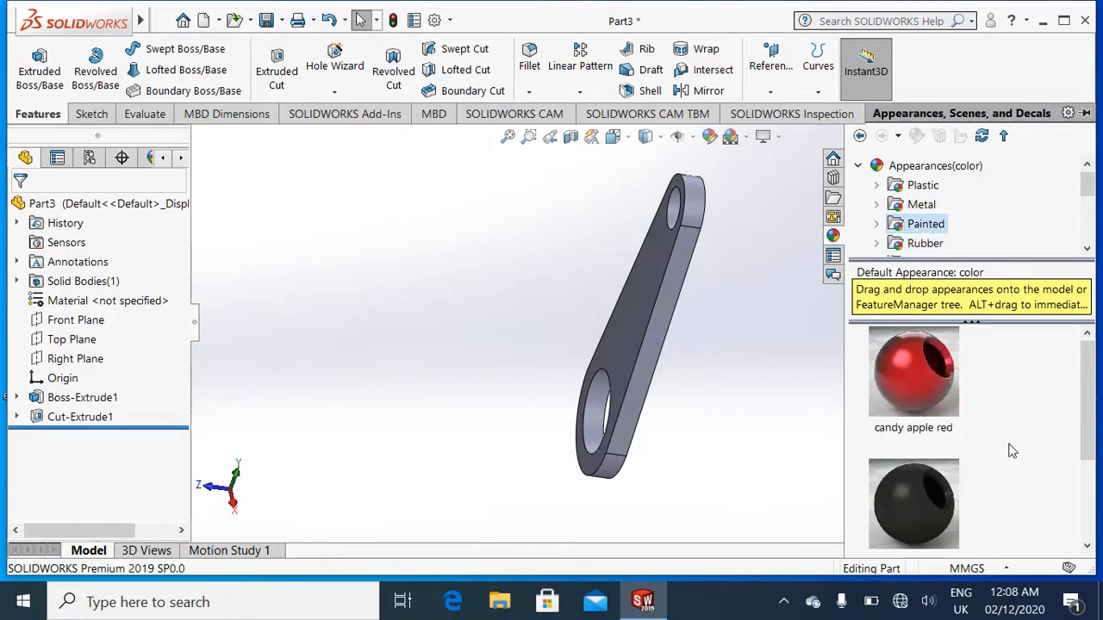
pyautogui.moveTo(951, 422); pyautogui.dragTo(805, 417)
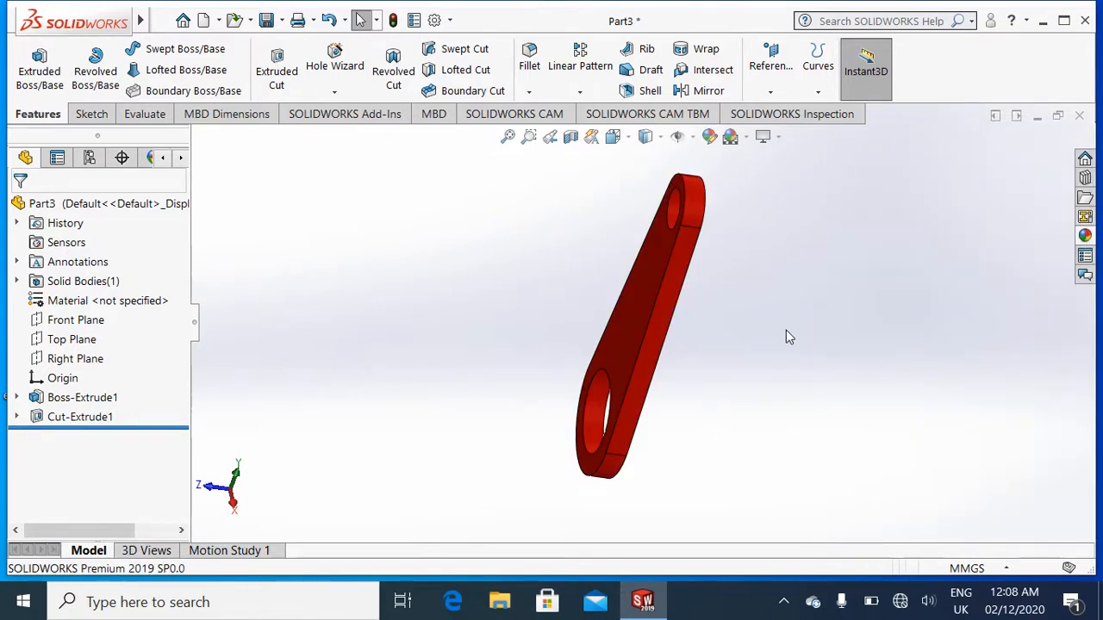
# Apply a blue plastic appearance to the whole link.
pyautogui.click(1086, 235)
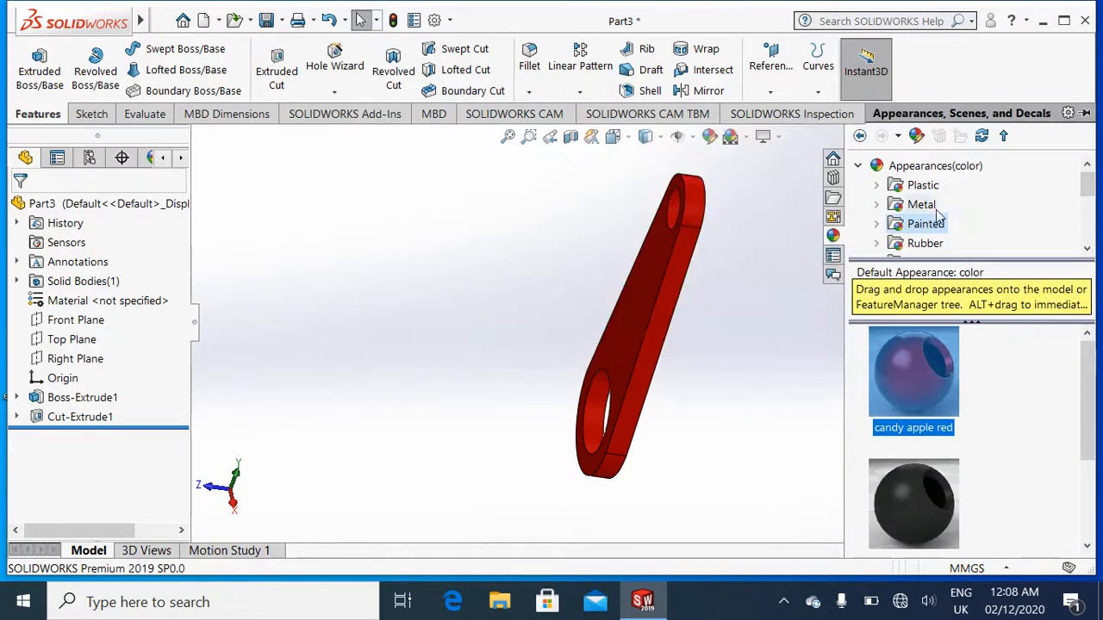
pyautogui.click(924, 187)
pyautogui.scroll(-5, 948, 396)
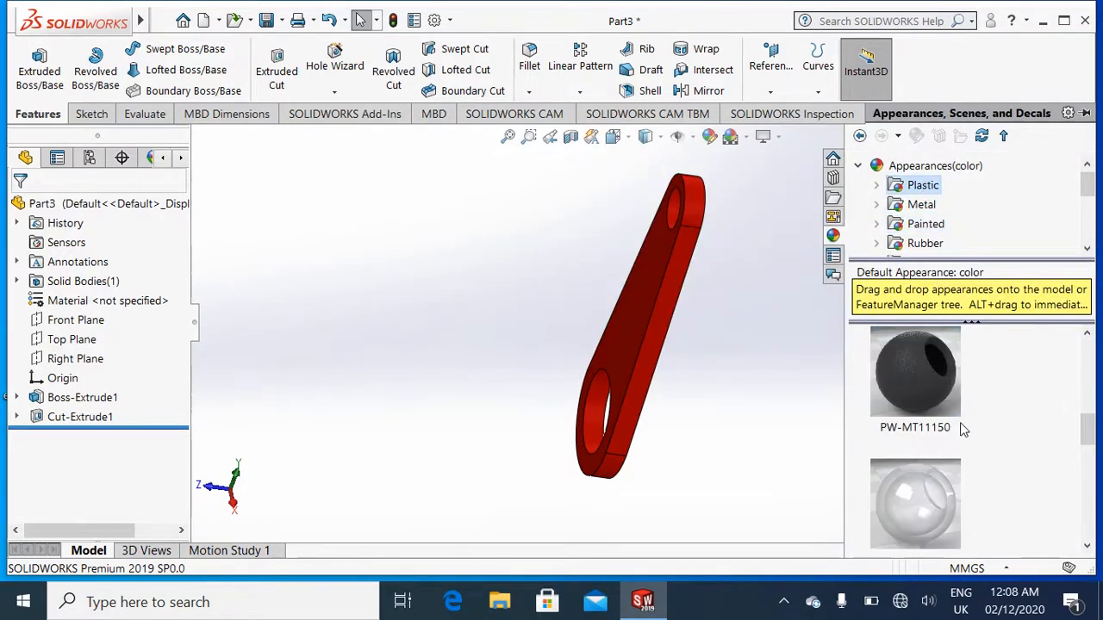
pyautogui.moveTo(948, 405); pyautogui.dragTo(813, 387)
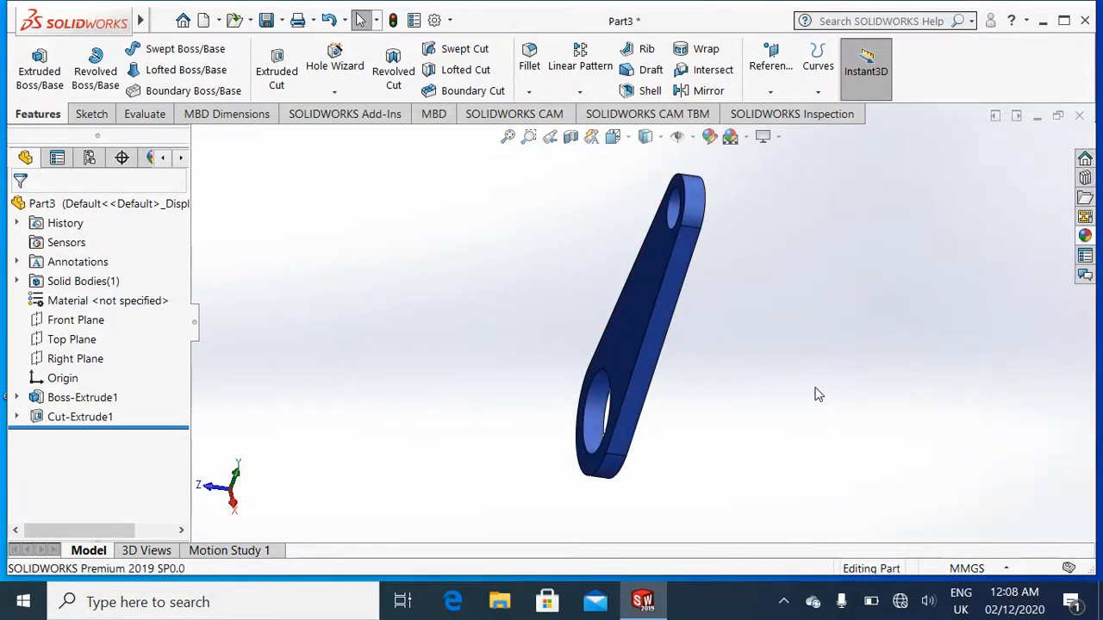
# Save the link on the Desktop as Part3.SLDPRT and close the document.
pyautogui.hotkey('ctrl', 's')
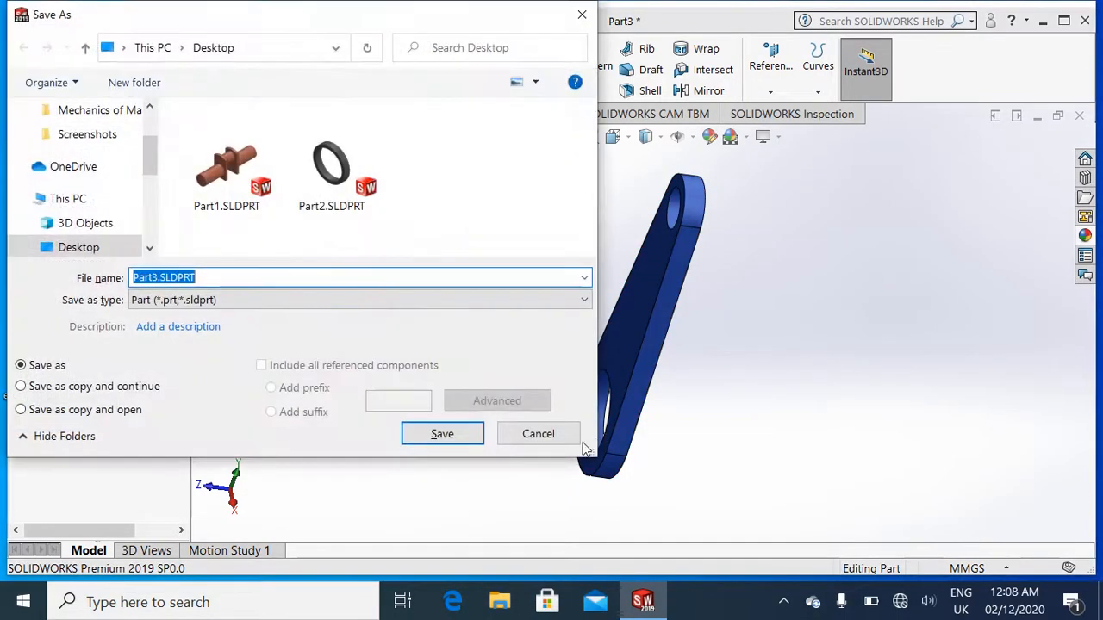
pyautogui.click(442, 434)
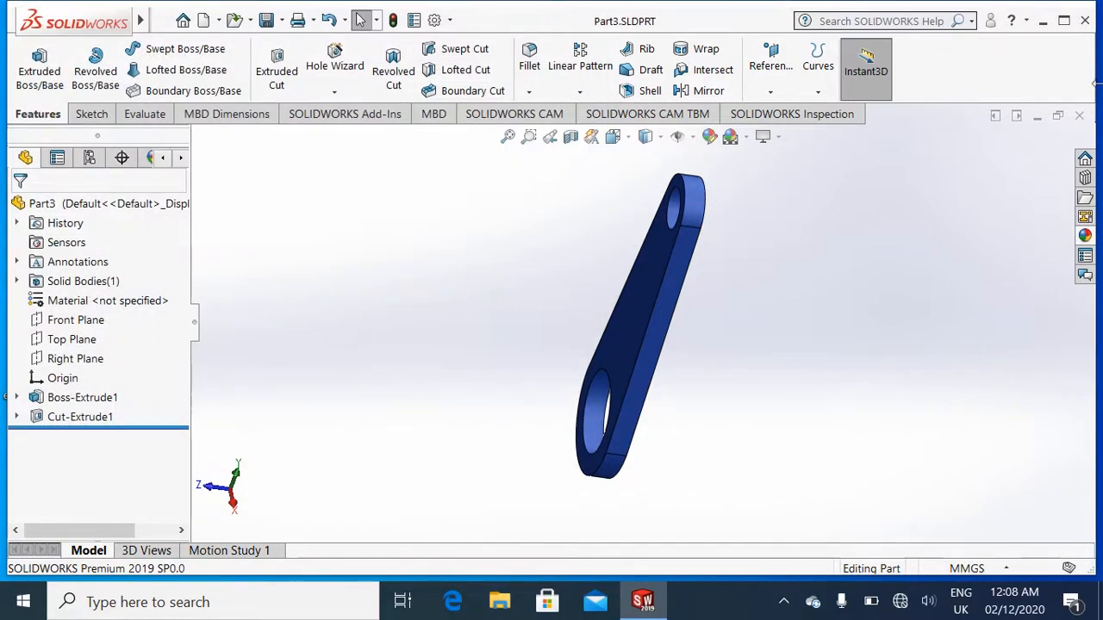
pyautogui.click(1079, 116)
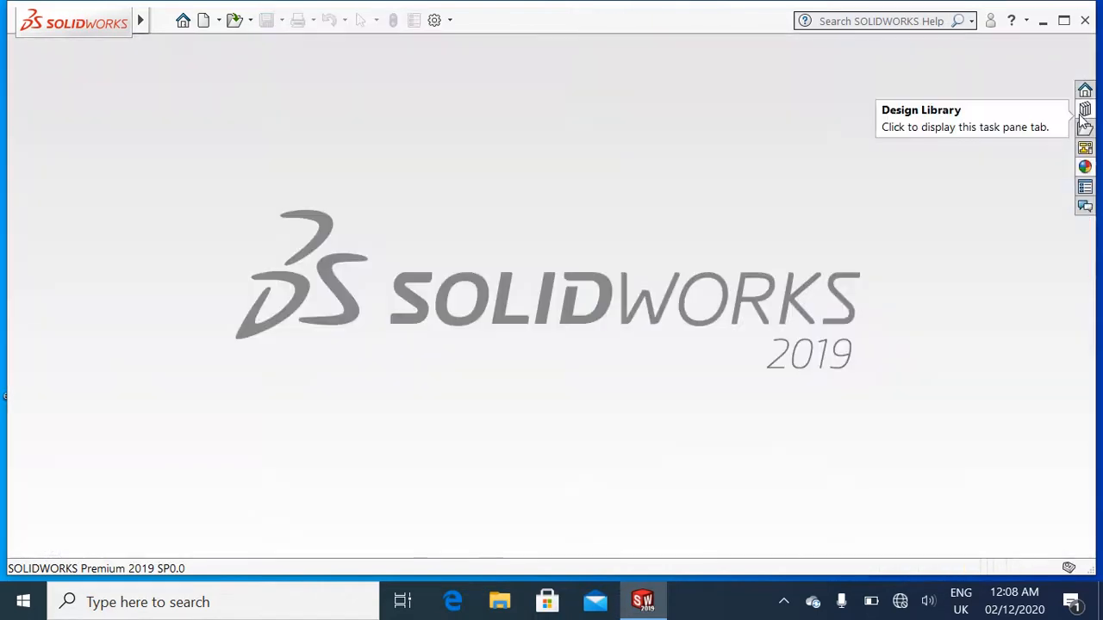
# Create a new part document and start a sketch on the Front Plane.
pyautogui.click(203, 21)
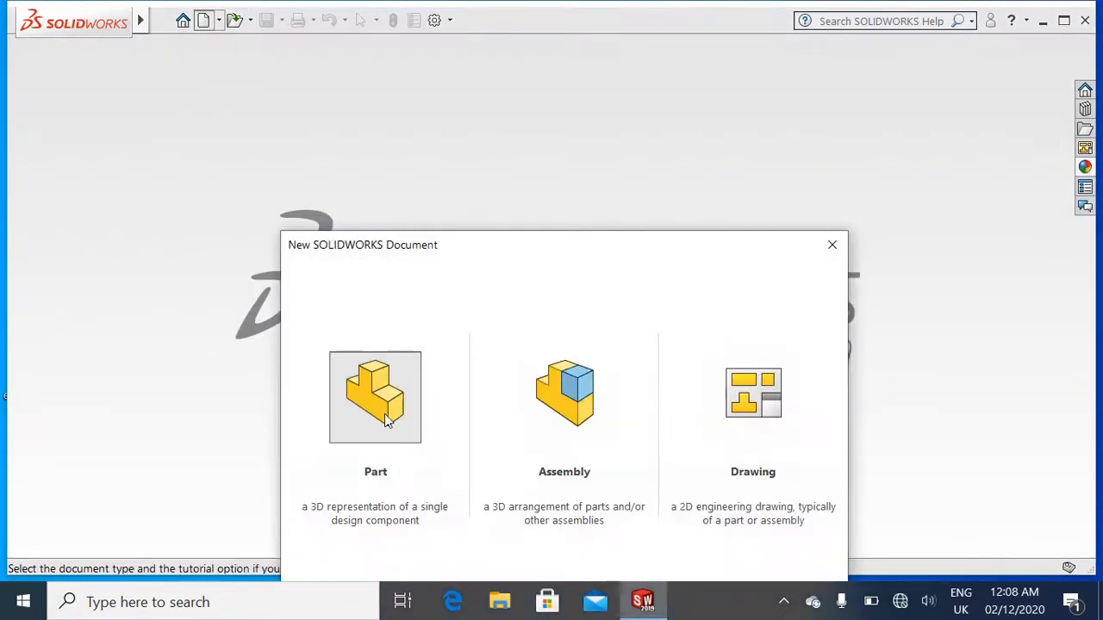
pyautogui.doubleClick(384, 416)
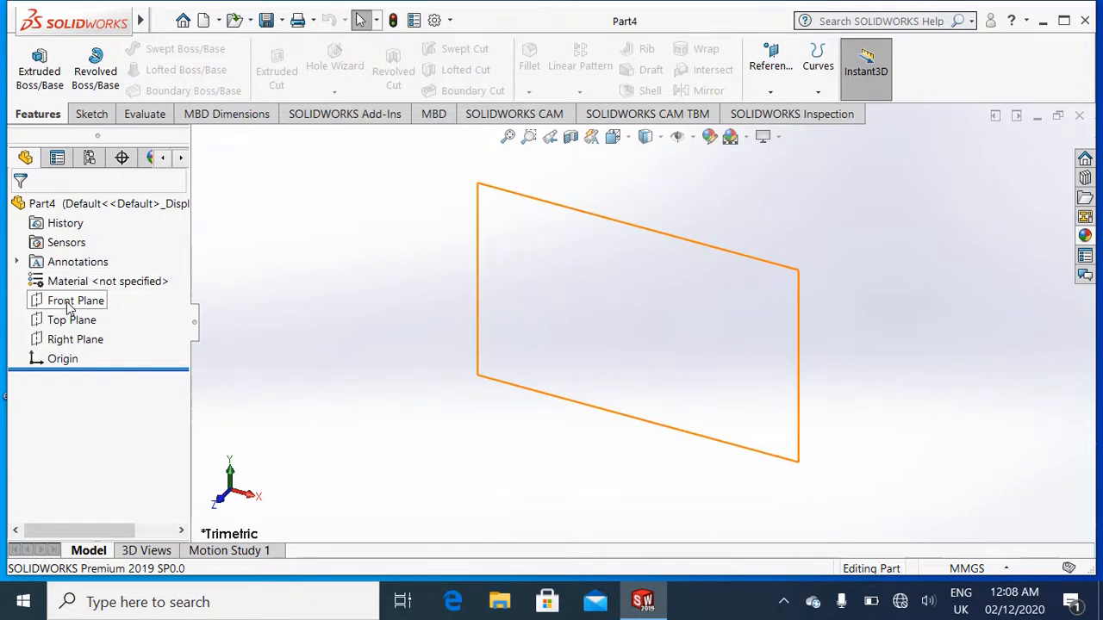
pyautogui.rightClick(69, 308)
pyautogui.click(82, 277)
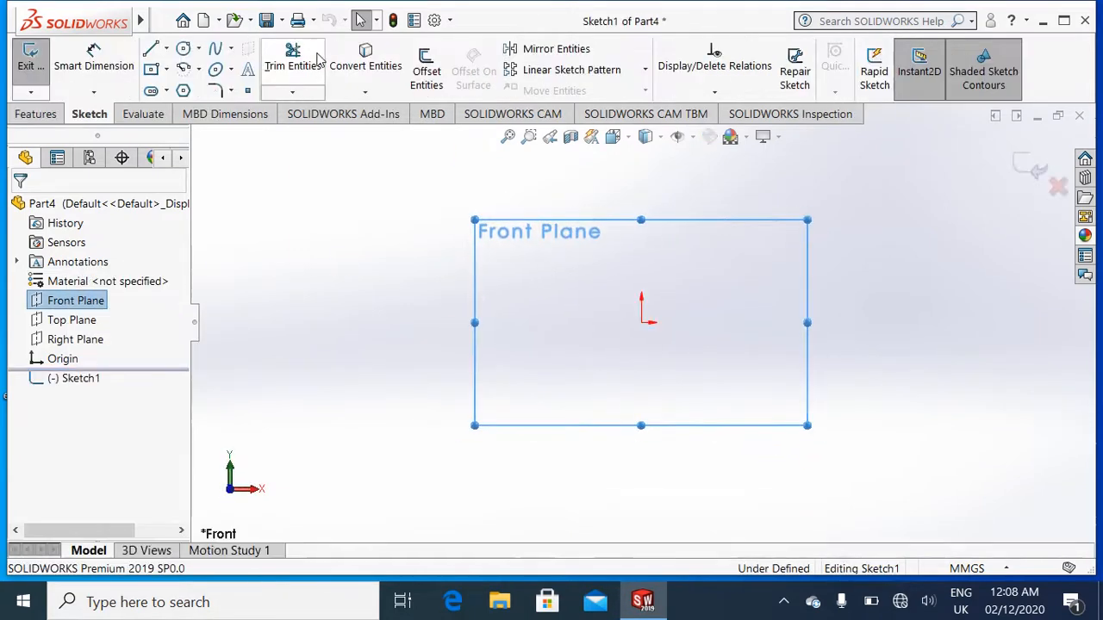
# Sketch a circle centred on the origin and set its radius to 100 mm.
pyautogui.click(183, 49)
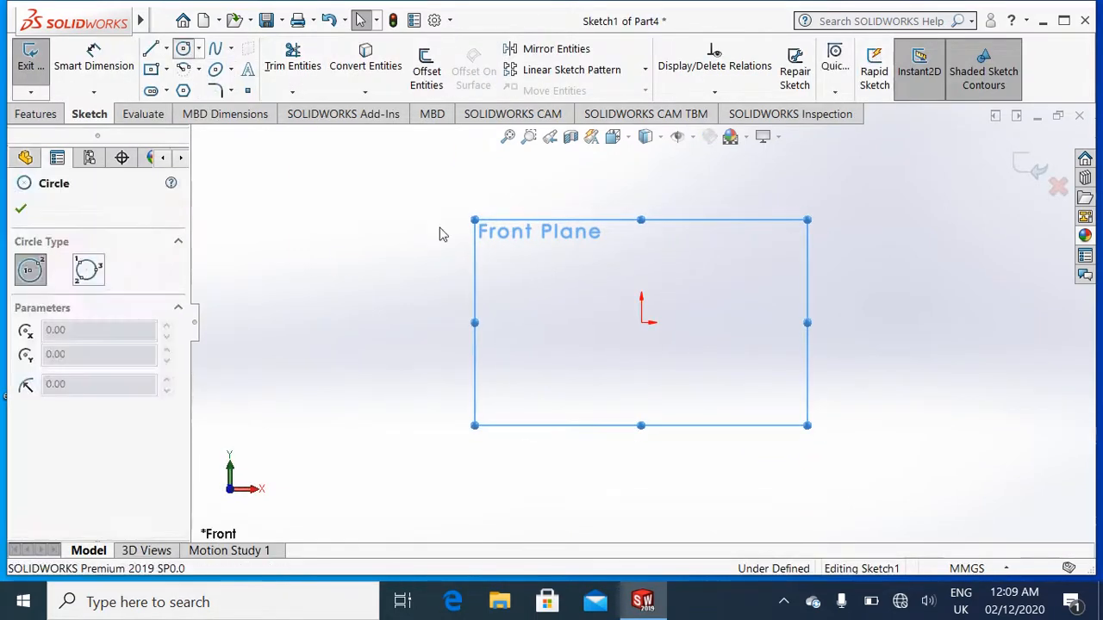
pyautogui.click(642, 322)
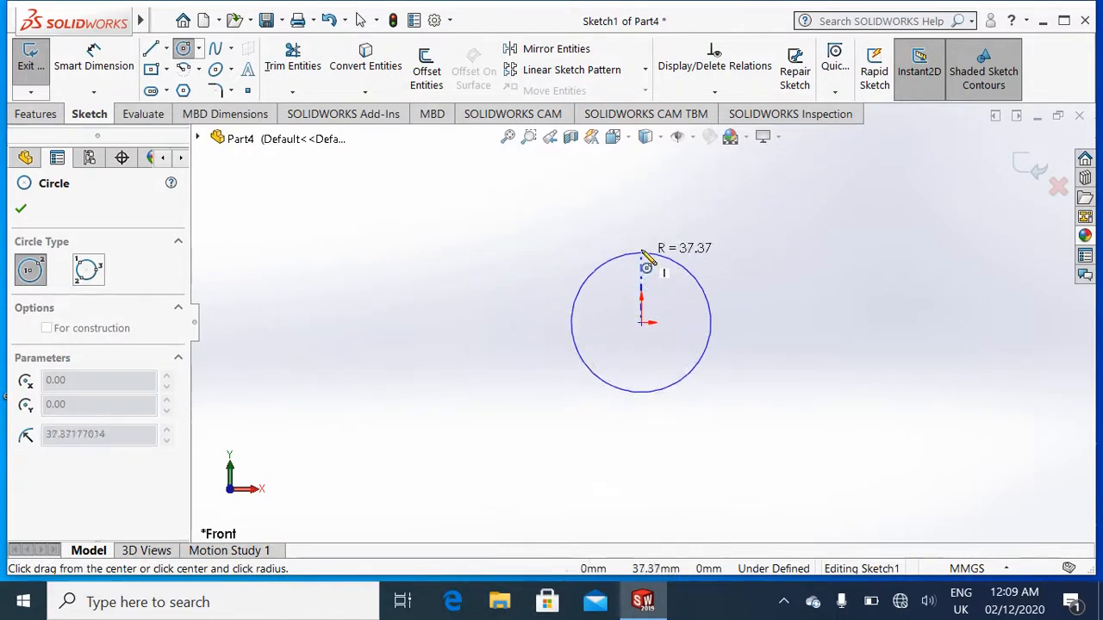
pyautogui.click(642, 200)
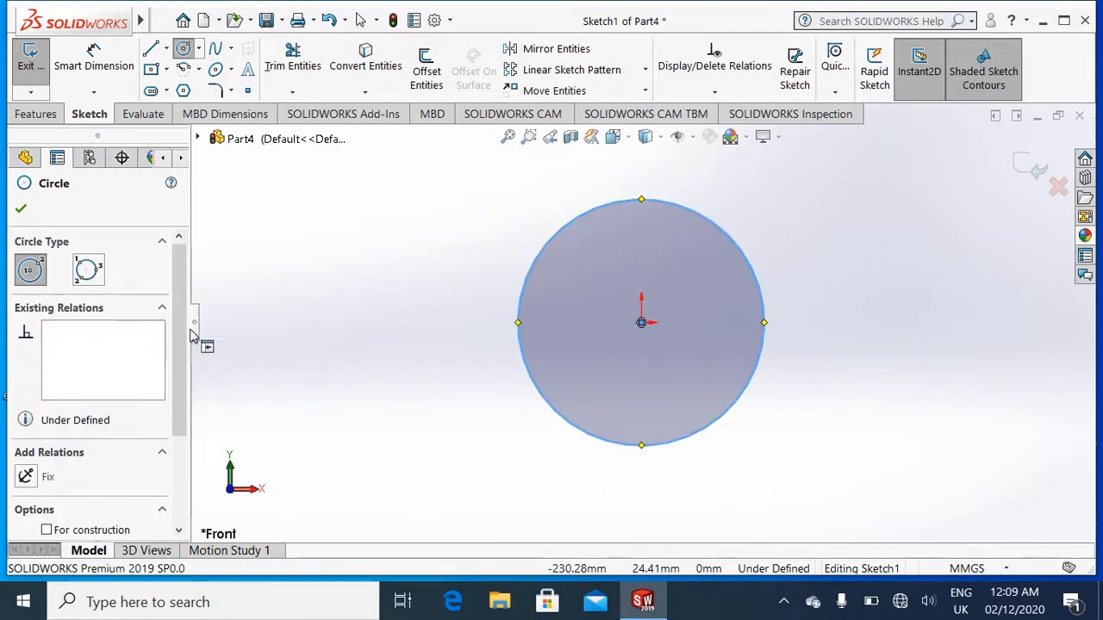
pyautogui.moveTo(183, 332); pyautogui.dragTo(45, 495)
pyautogui.write('100')
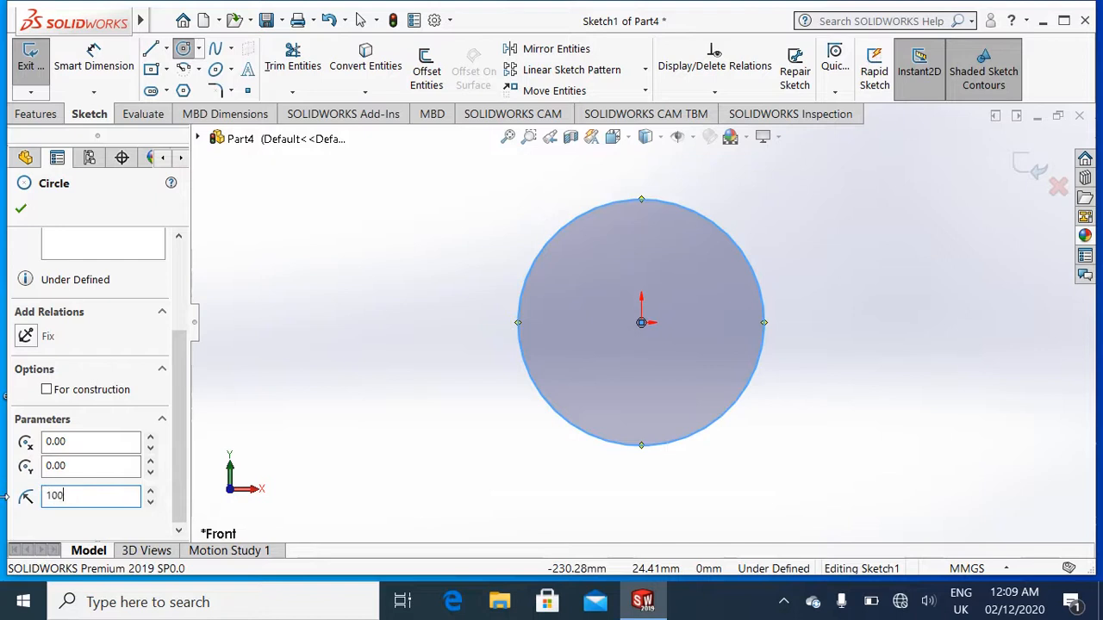
pyautogui.click(22, 215)
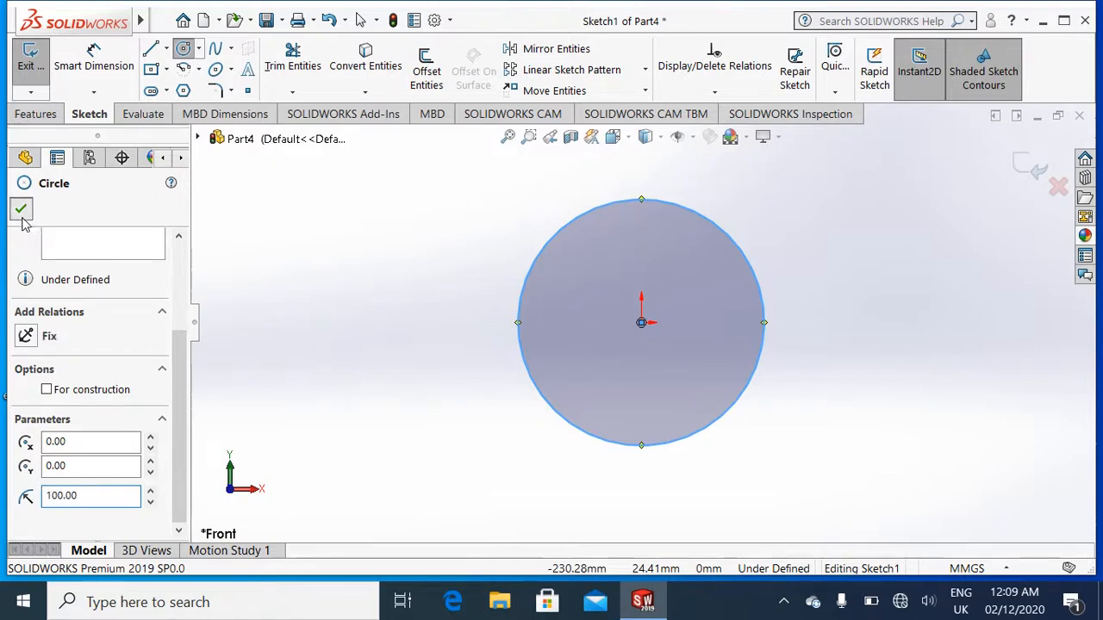
# Extrude the circle 20 mm as a blind boss to form the disc.
pyautogui.click(896, 406)
pyautogui.hotkey('ctrl', '7')
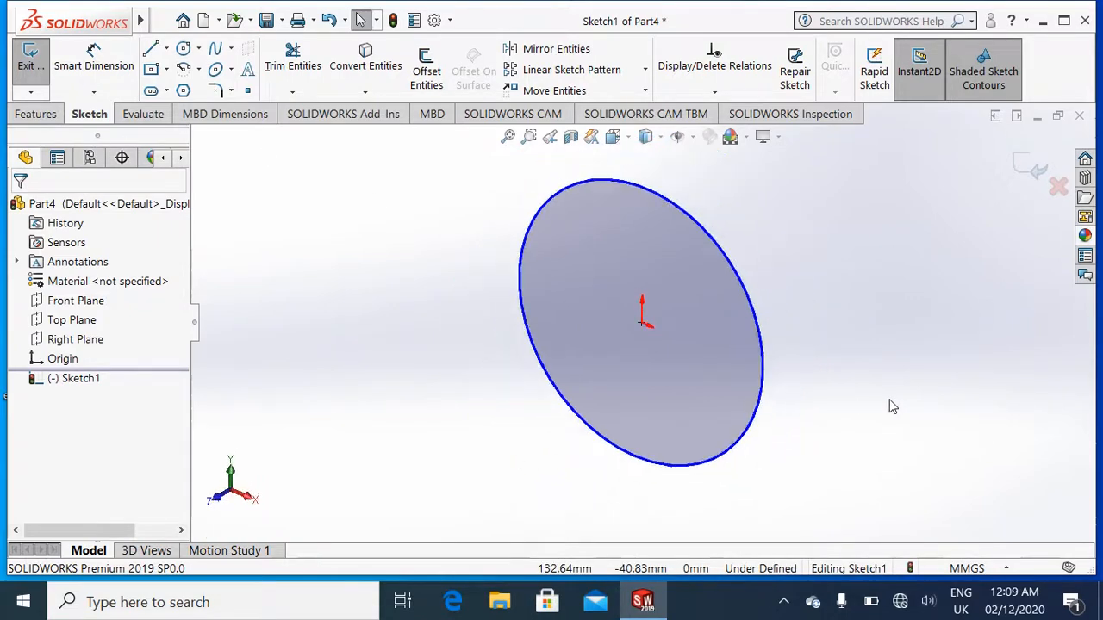
pyautogui.click(35, 114)
pyautogui.click(38, 71)
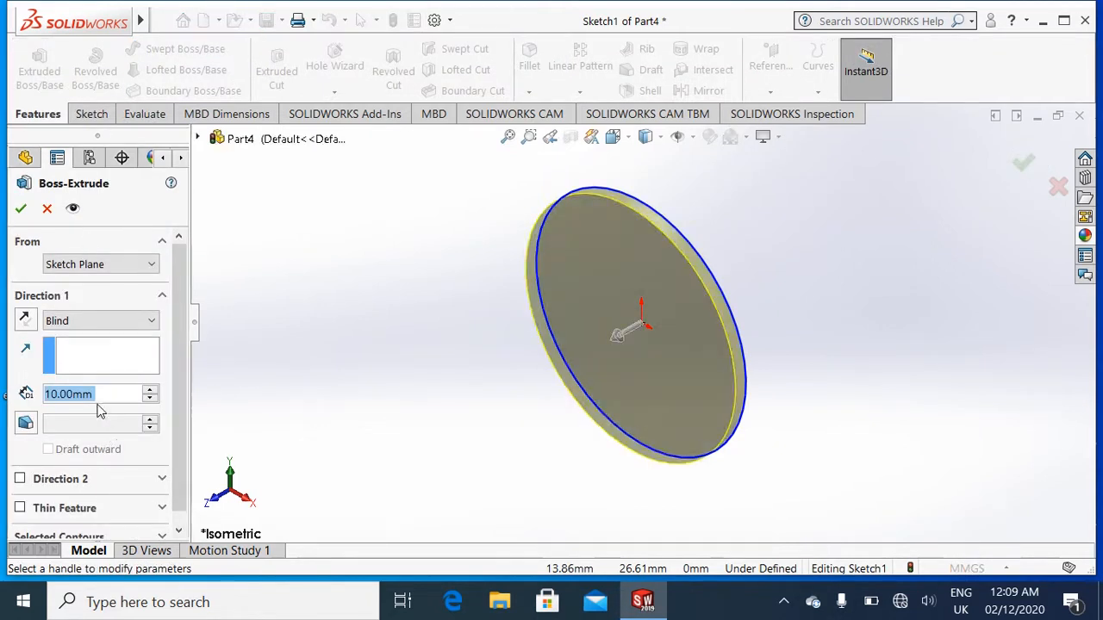
pyautogui.write('20')
pyautogui.press('Return')
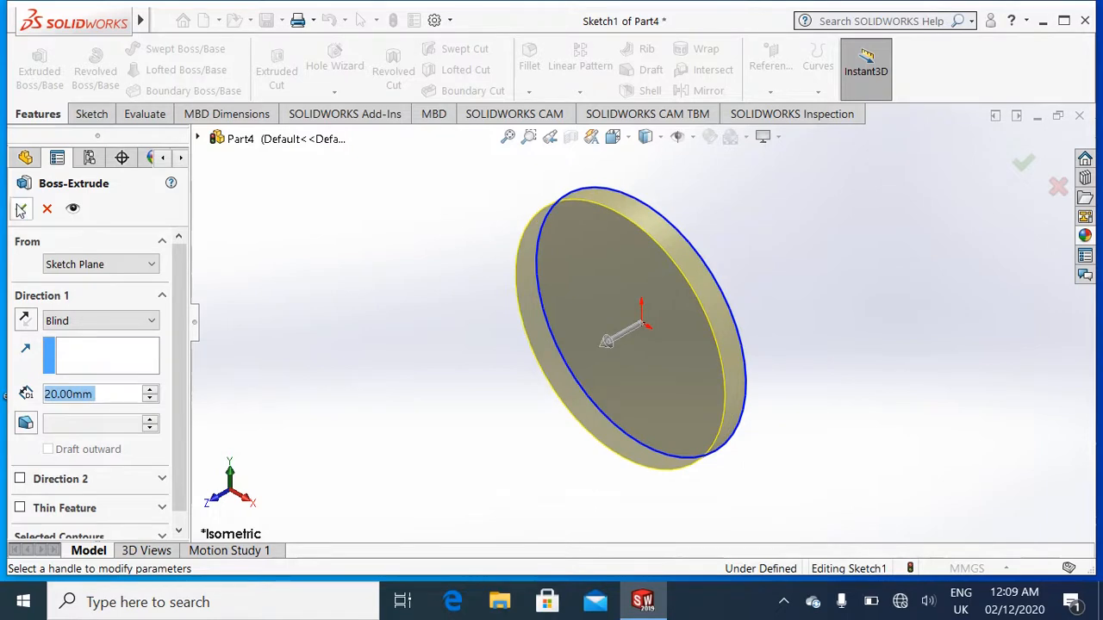
pyautogui.click(21, 210)
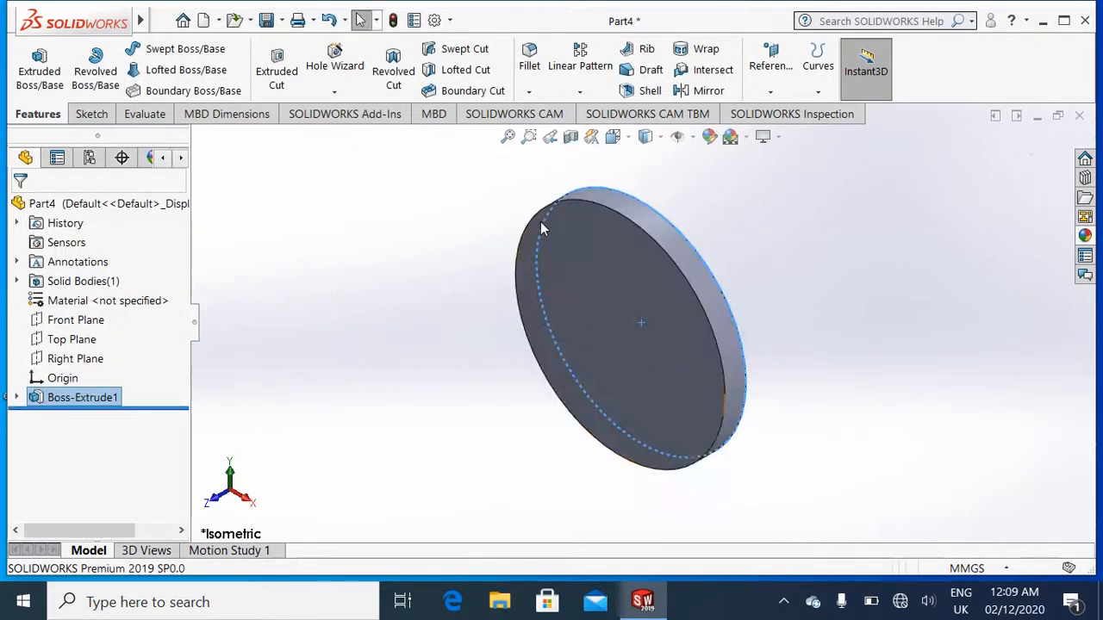
# Start a new sketch on the disc's front face and view it face-on.
pyautogui.click(668, 365)
pyautogui.rightClick(668, 367)
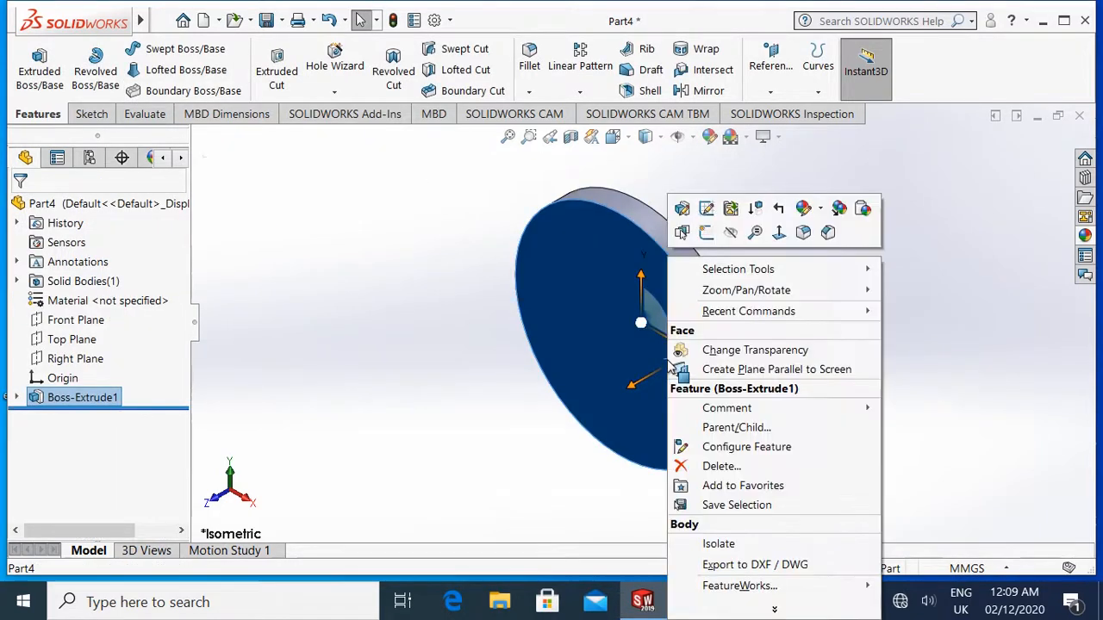
pyautogui.click(707, 234)
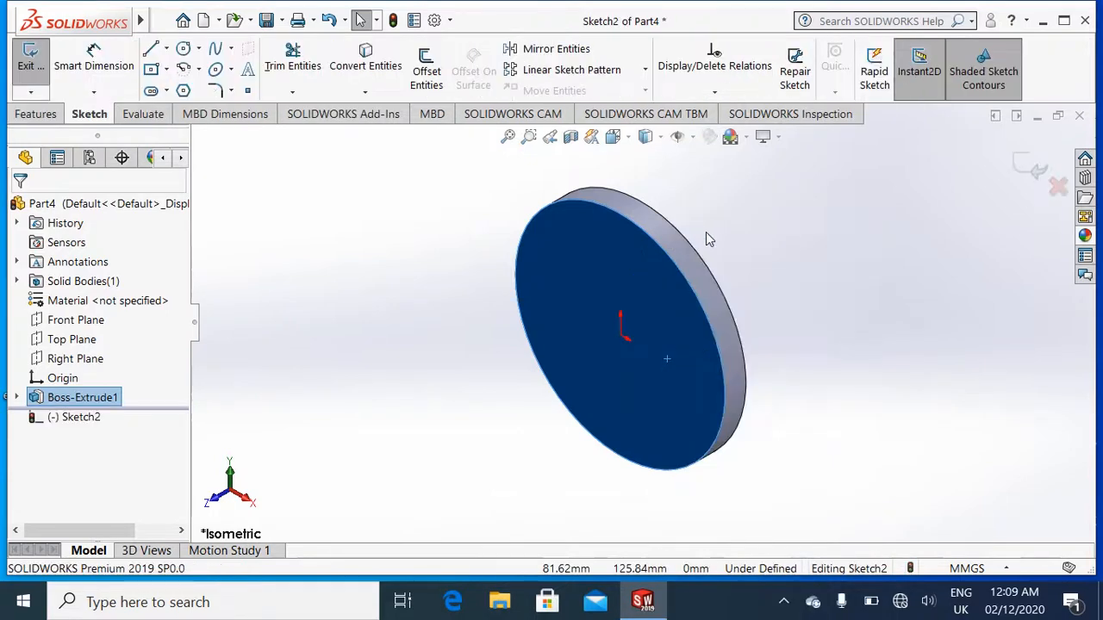
pyautogui.rightClick(87, 424)
pyautogui.click(122, 335)
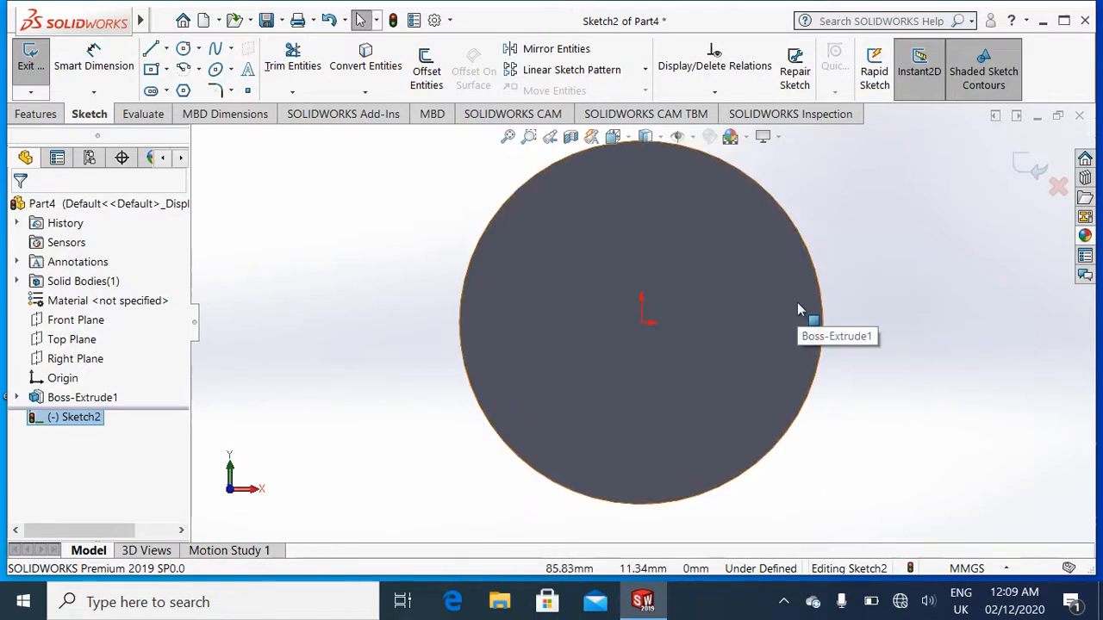
# Draw a vertical construction centerline passing through the origin on the disc's face.
pyautogui.click(914, 355)
pyautogui.scroll(-2, 916, 355)
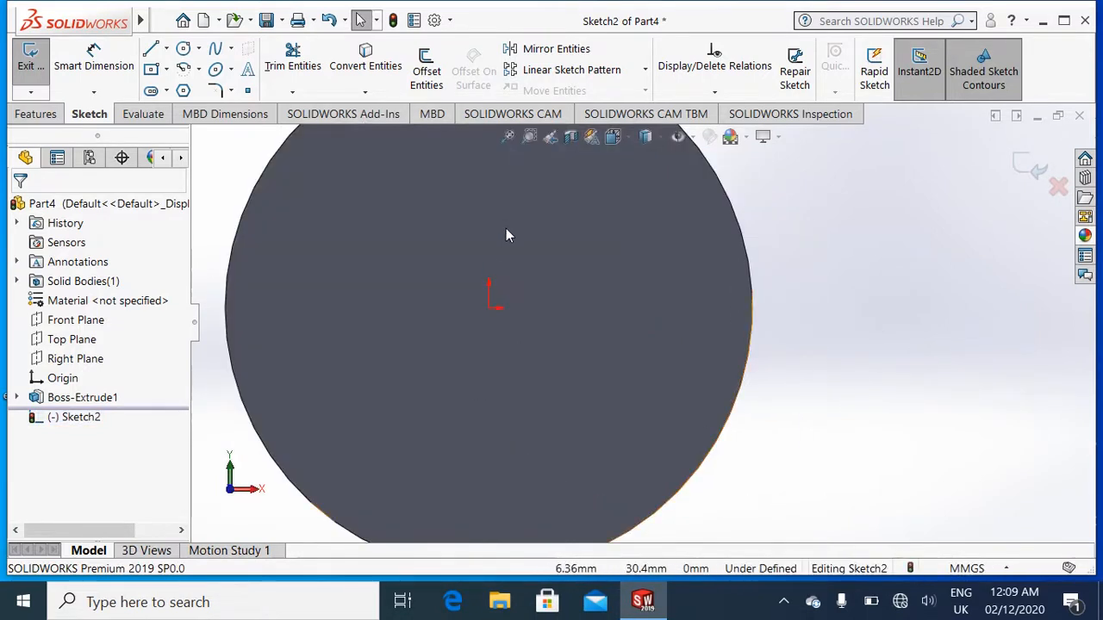
pyautogui.scroll(-1, 507, 233)
pyautogui.scroll(-1, 543, 273)
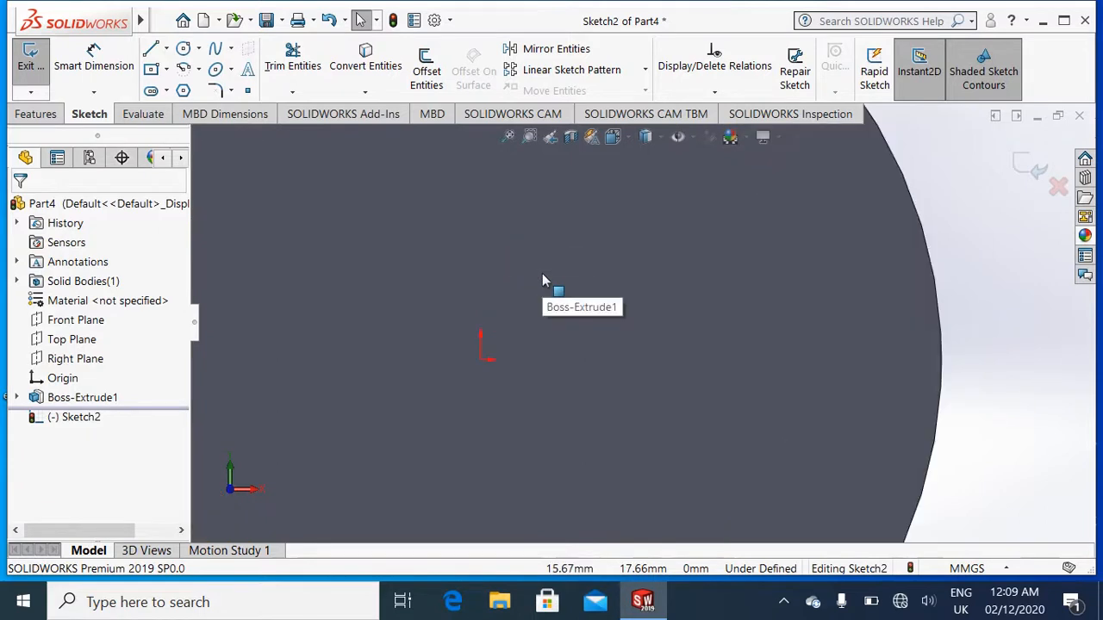
pyautogui.scroll(3, 502, 399)
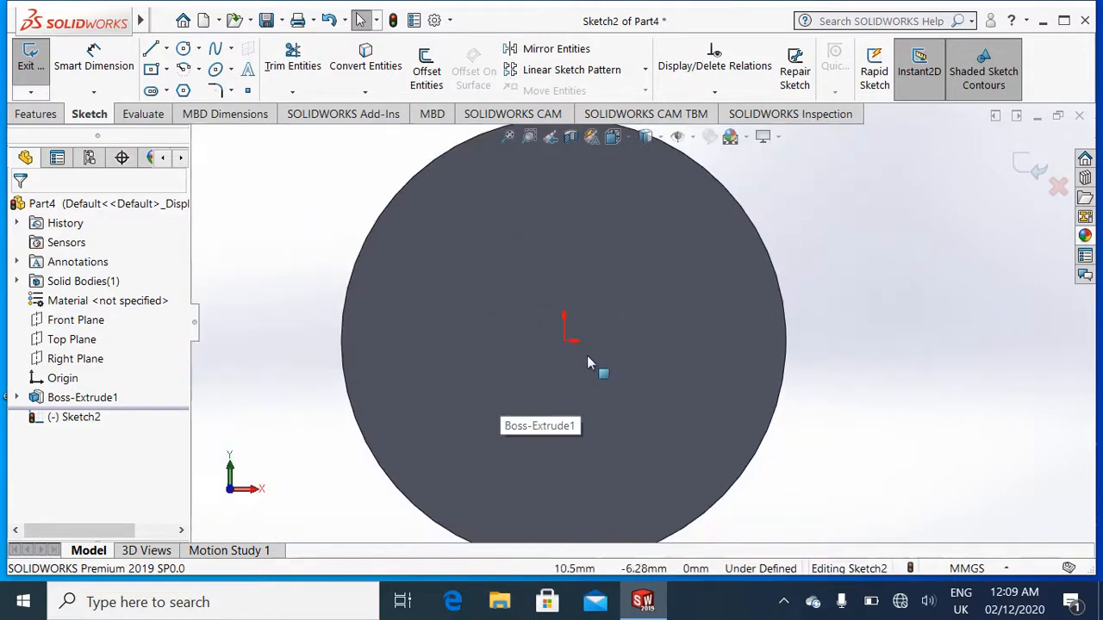
pyautogui.scroll(-2, 622, 365)
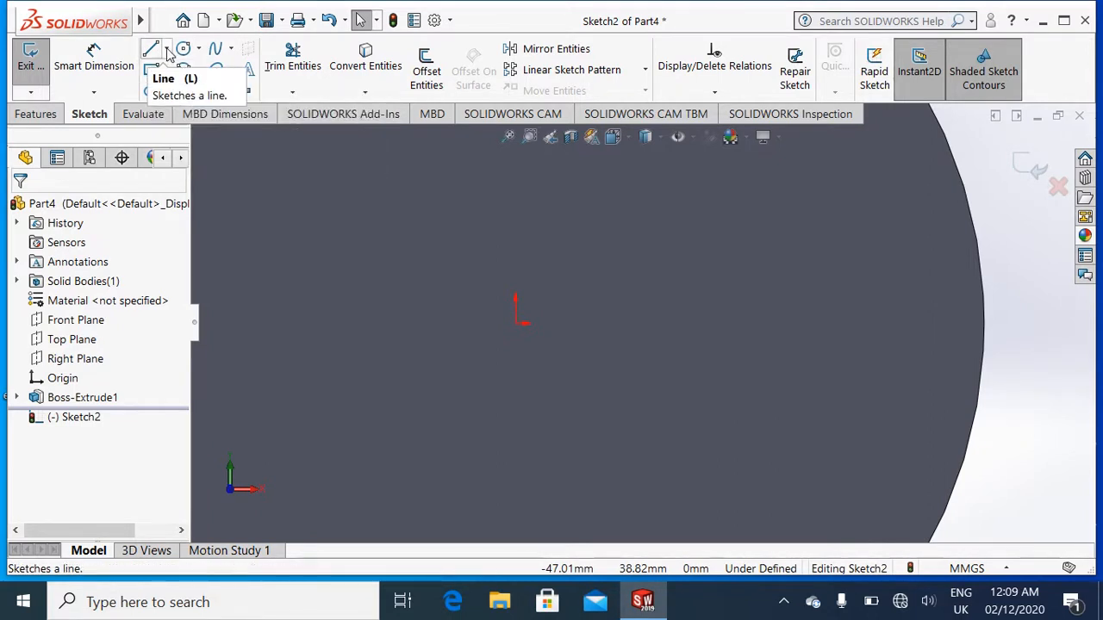
pyautogui.click(168, 54)
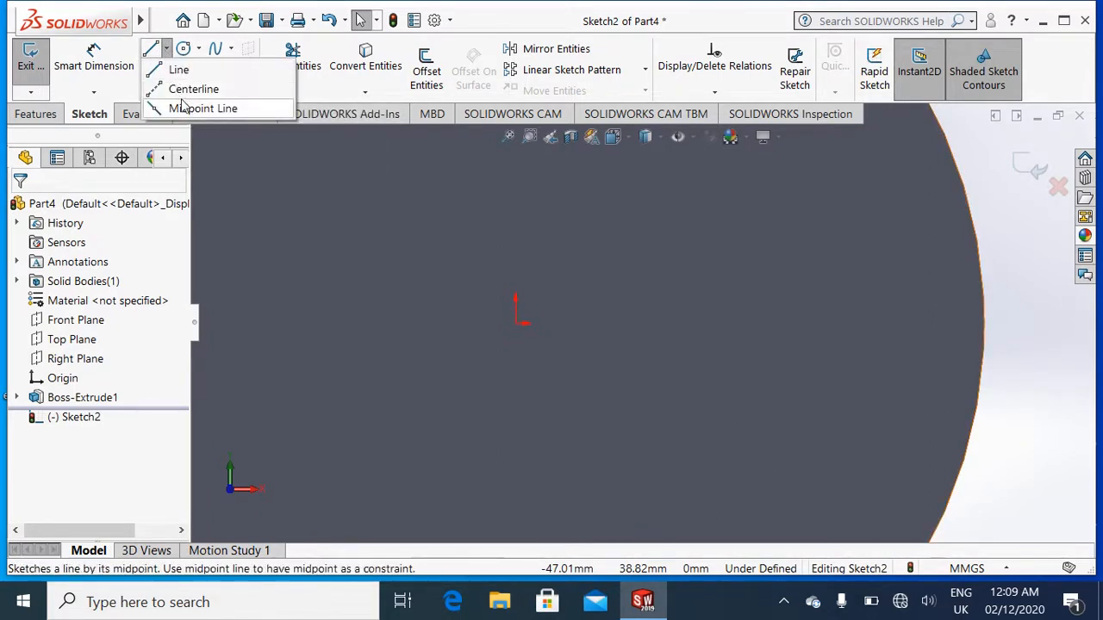
pyautogui.click(188, 87)
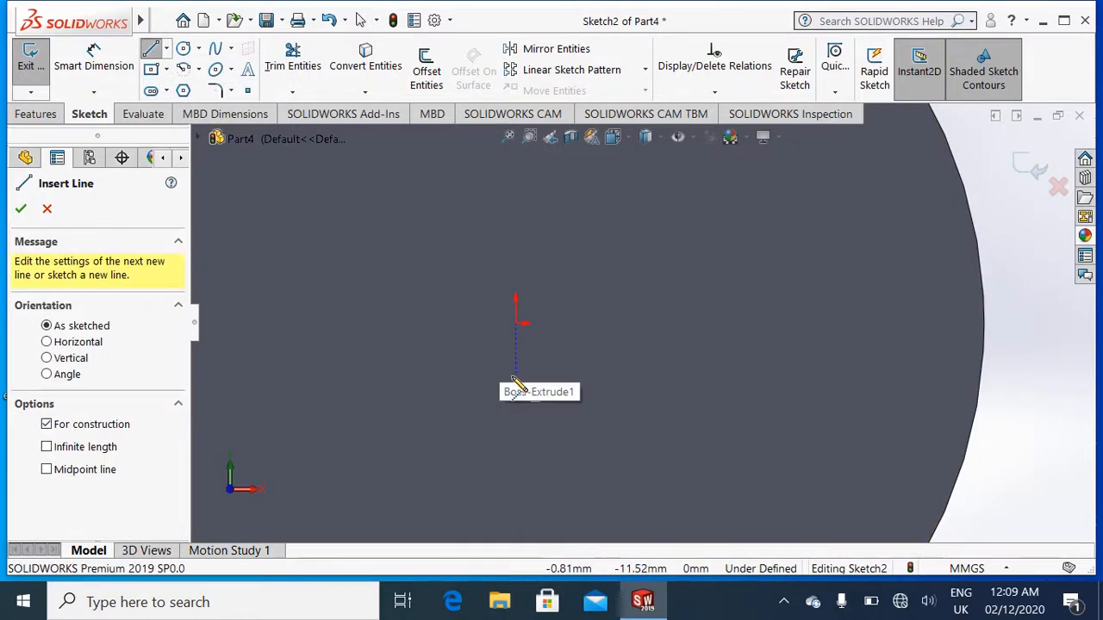
pyautogui.click(515, 375)
pyautogui.click(516, 221)
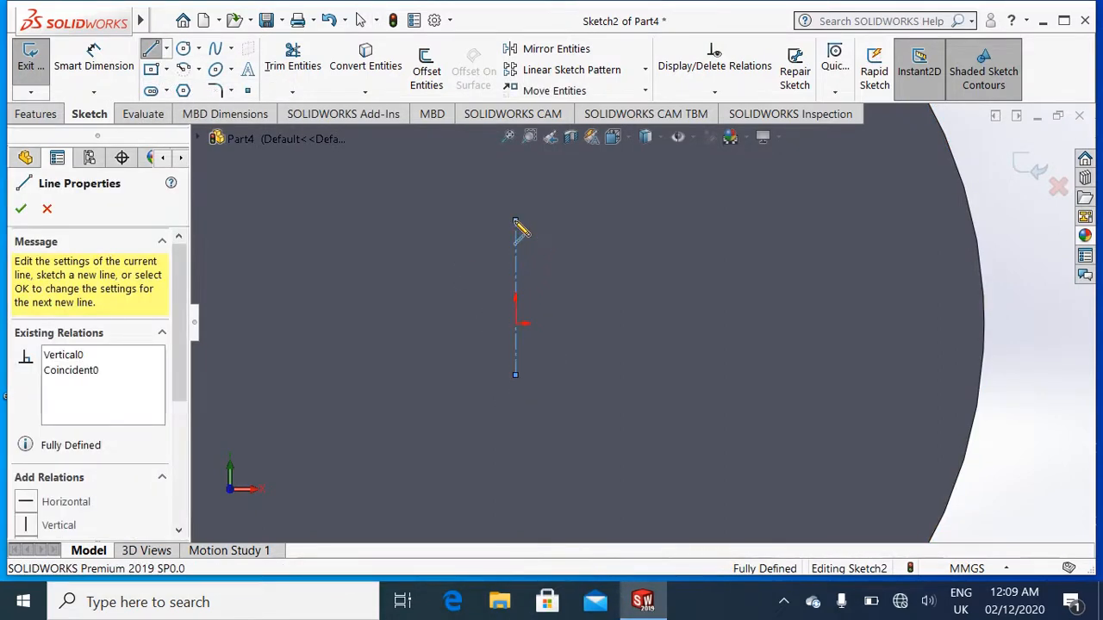
pyautogui.press('Escape')
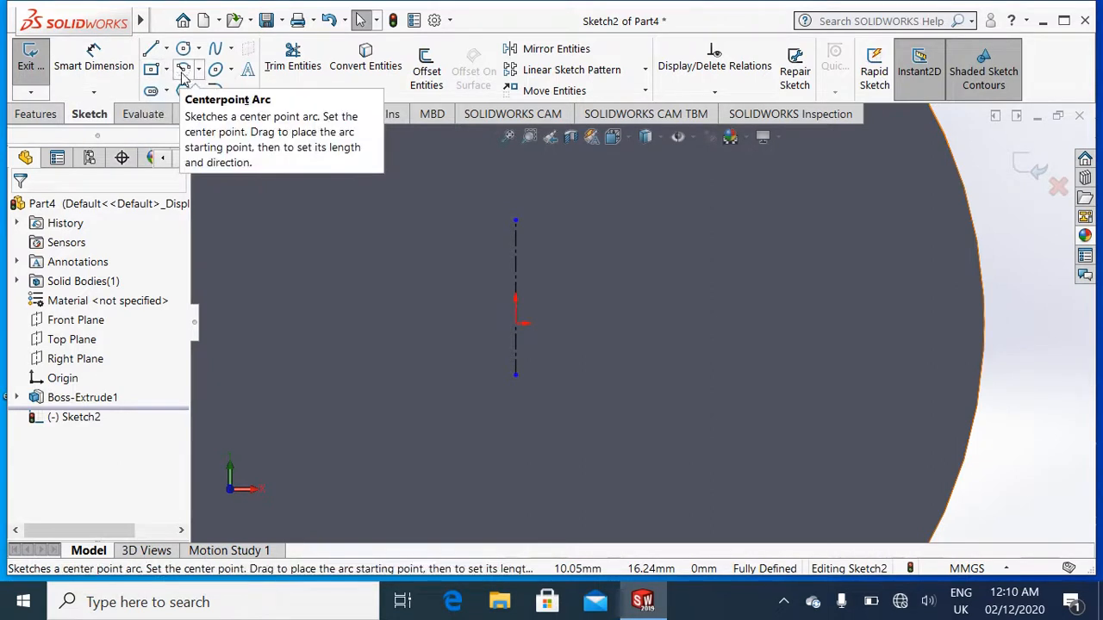
# Sketch an upright center rectangle about 15.5 by 55 mm to the right of the centerline, with its center level with the origin.
pyautogui.click(152, 70)
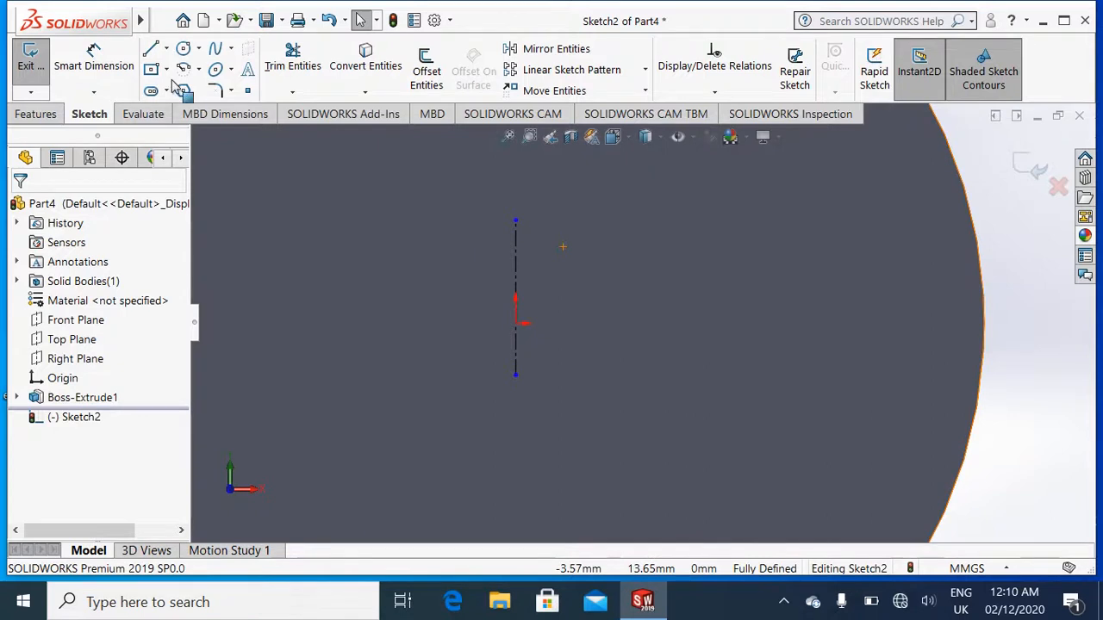
pyautogui.click(151, 69)
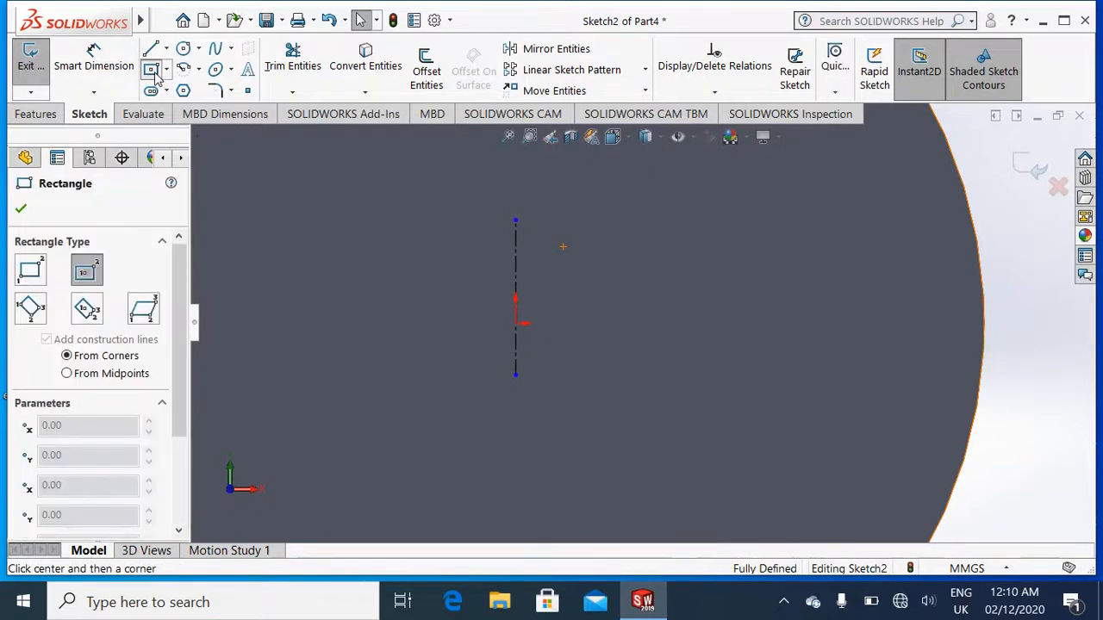
pyautogui.click(643, 324)
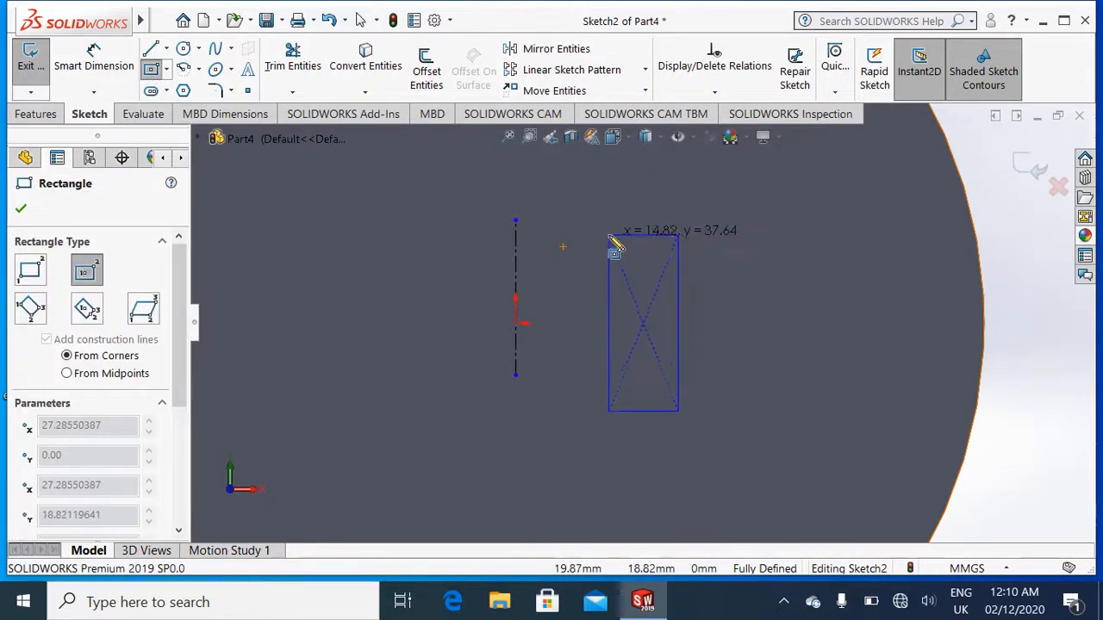
pyautogui.click(608, 197)
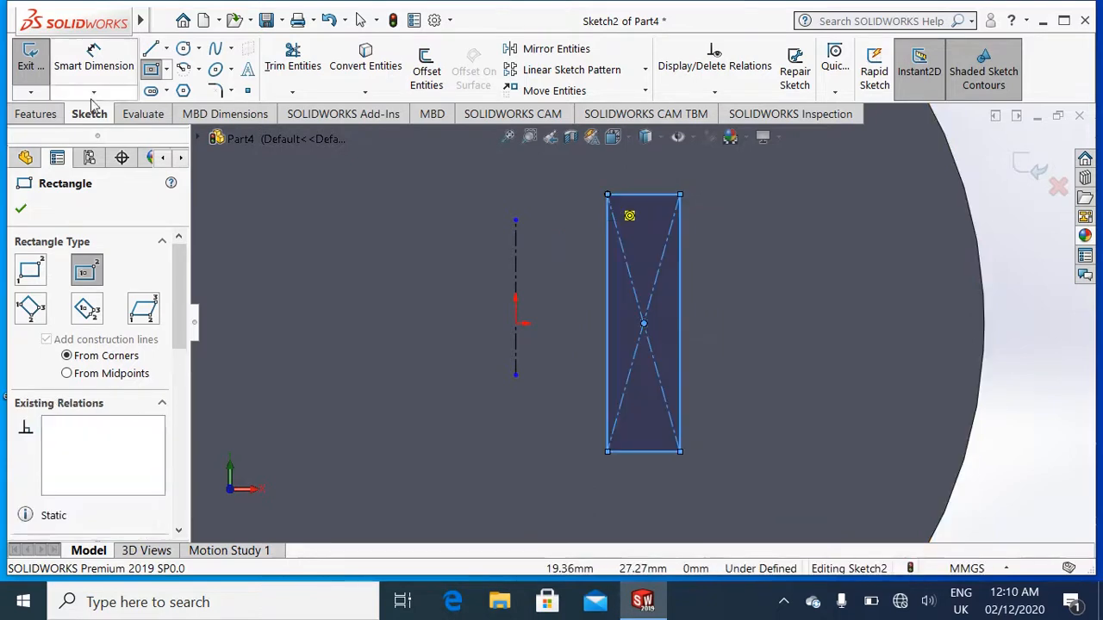
pyautogui.click(25, 207)
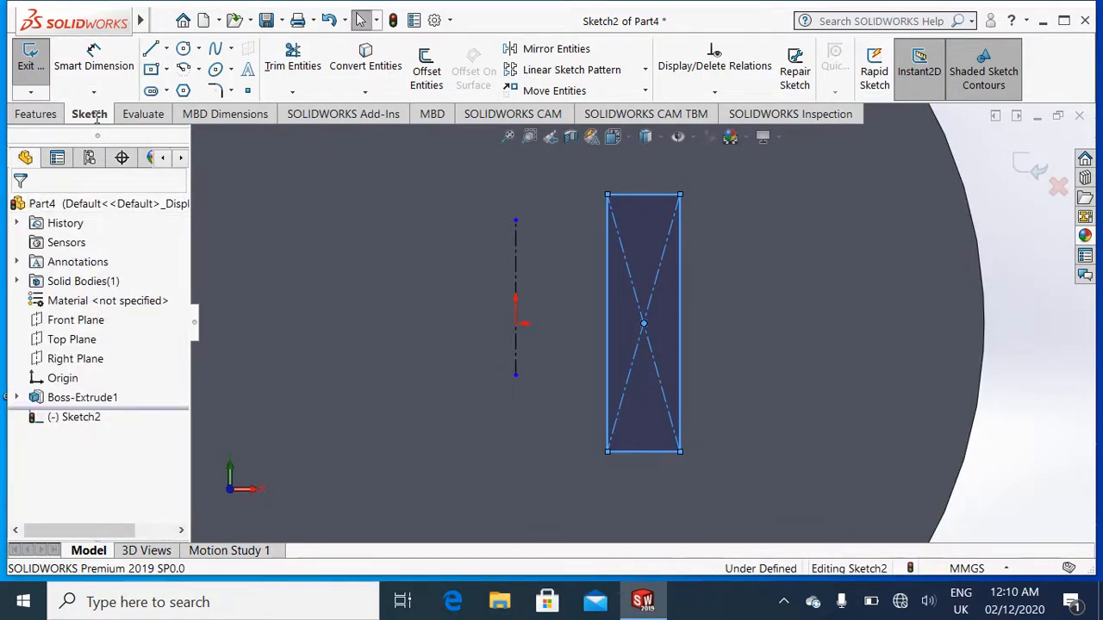
# Dimension the rectangle 15 mm wide and 50 mm high.
pyautogui.click(95, 65)
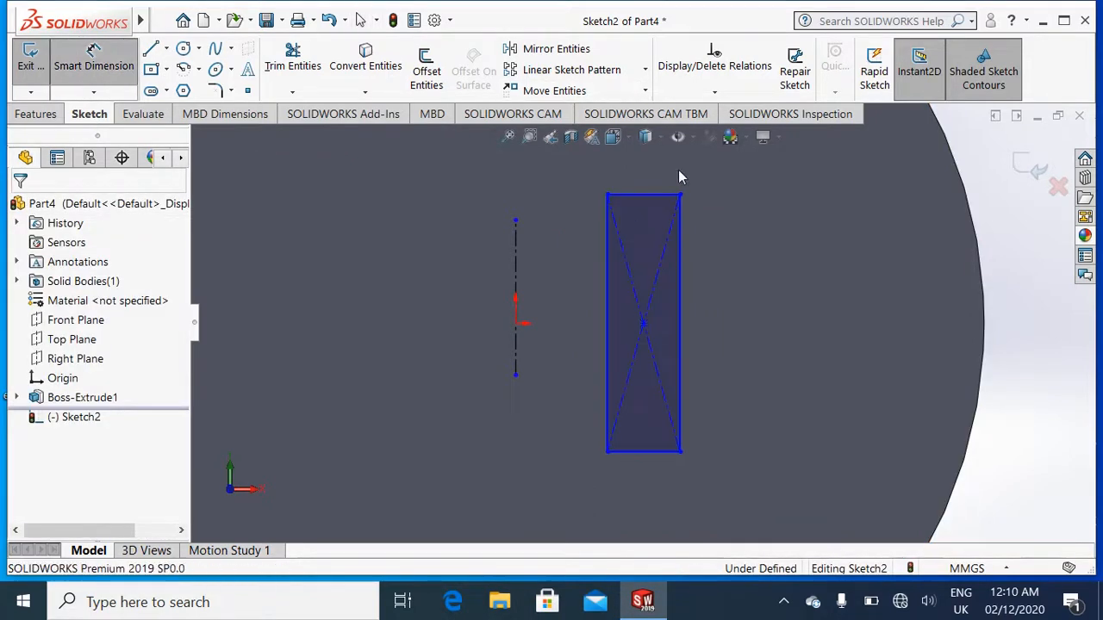
pyautogui.click(657, 200)
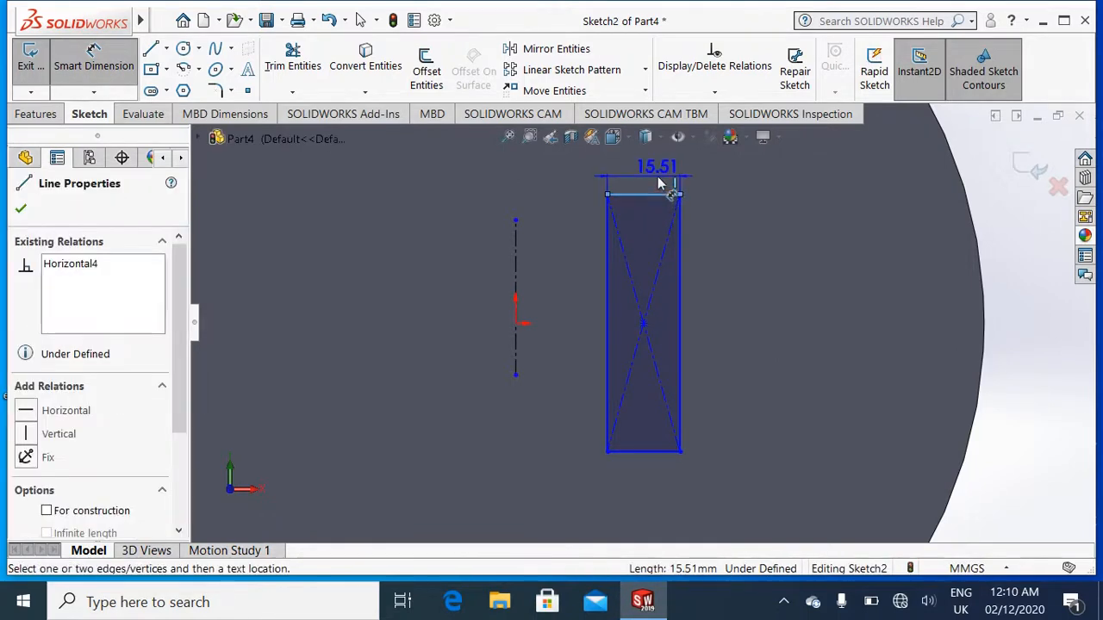
pyautogui.click(659, 183)
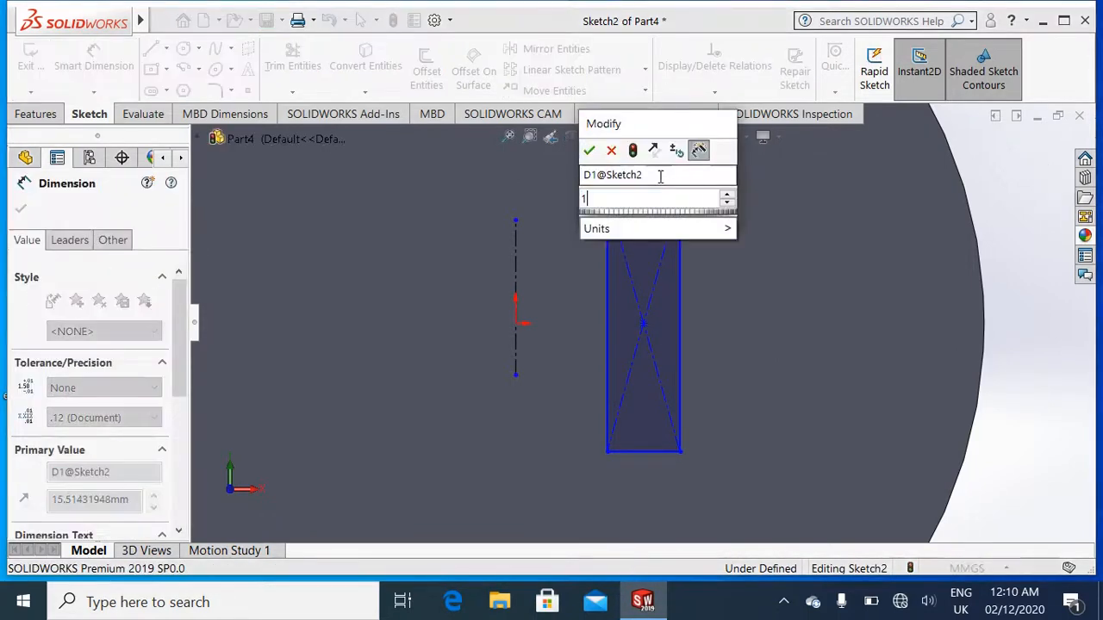
pyautogui.write('15')
pyautogui.click(592, 149)
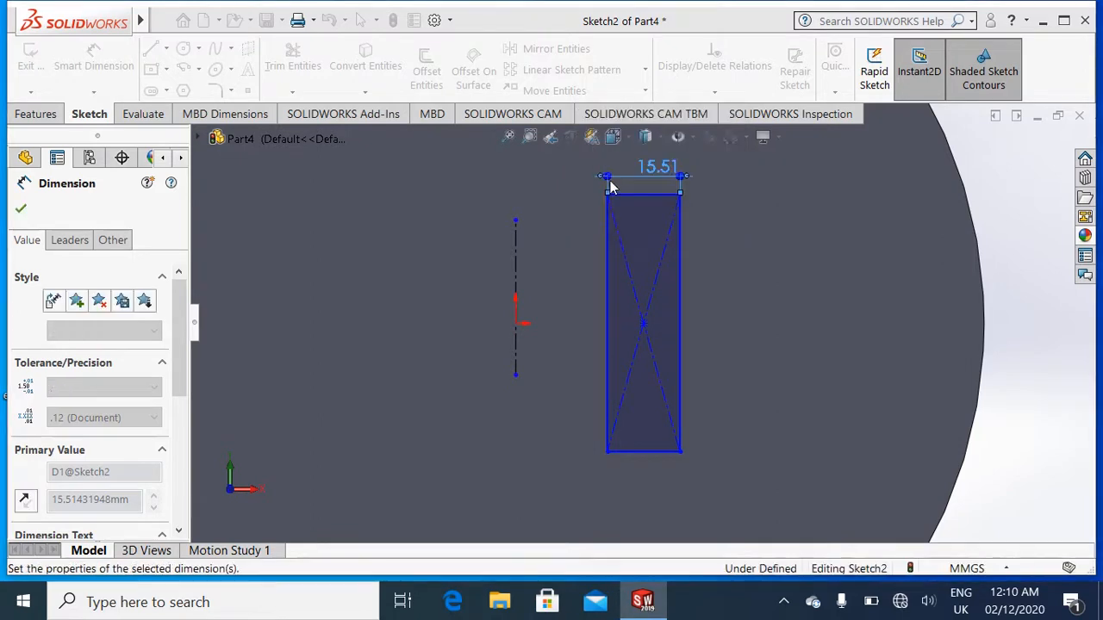
pyautogui.click(682, 320)
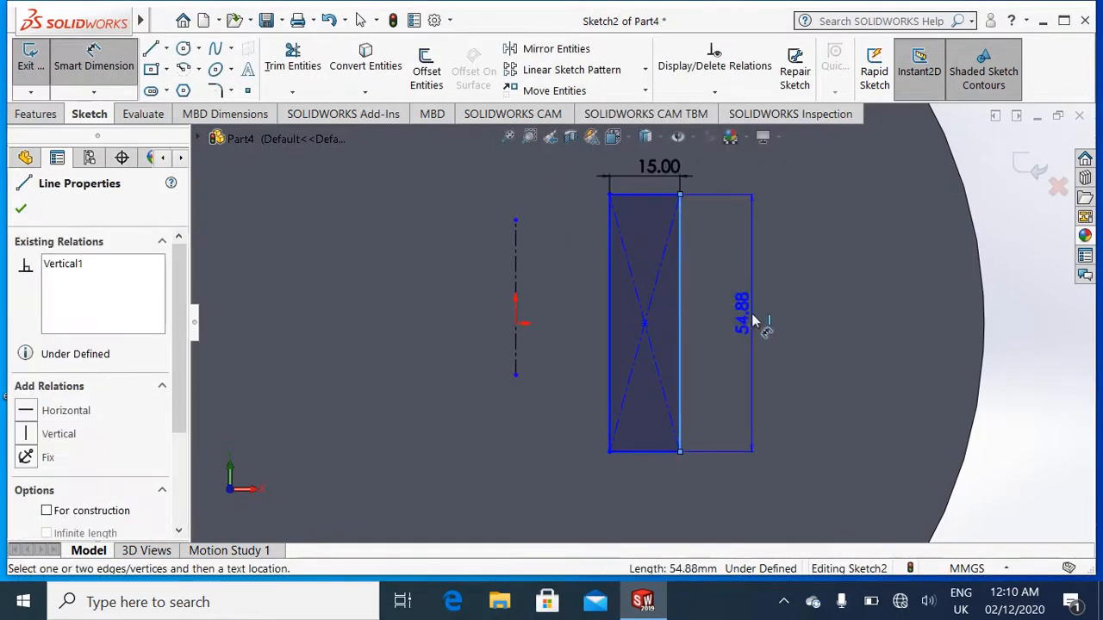
pyautogui.click(753, 321)
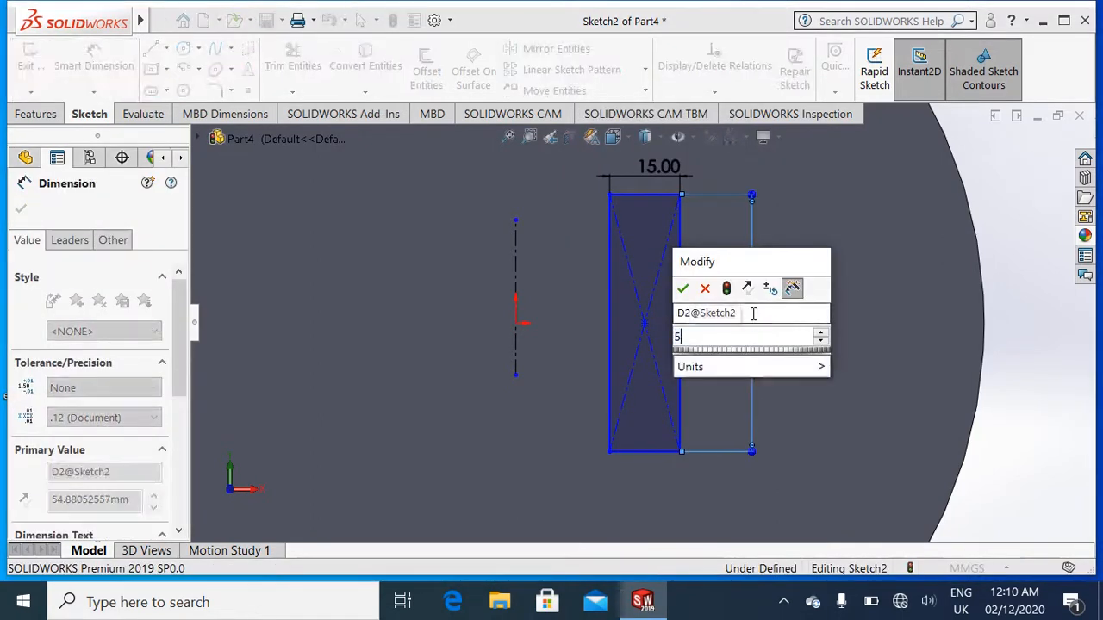
pyautogui.write('50')
pyautogui.click(684, 288)
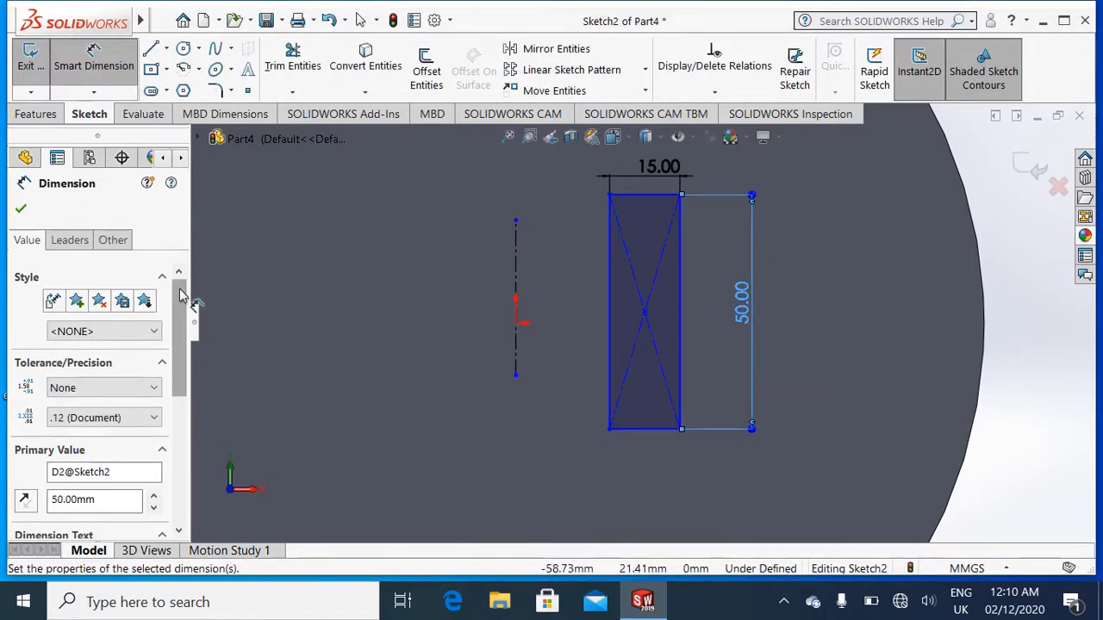
pyautogui.click(20, 211)
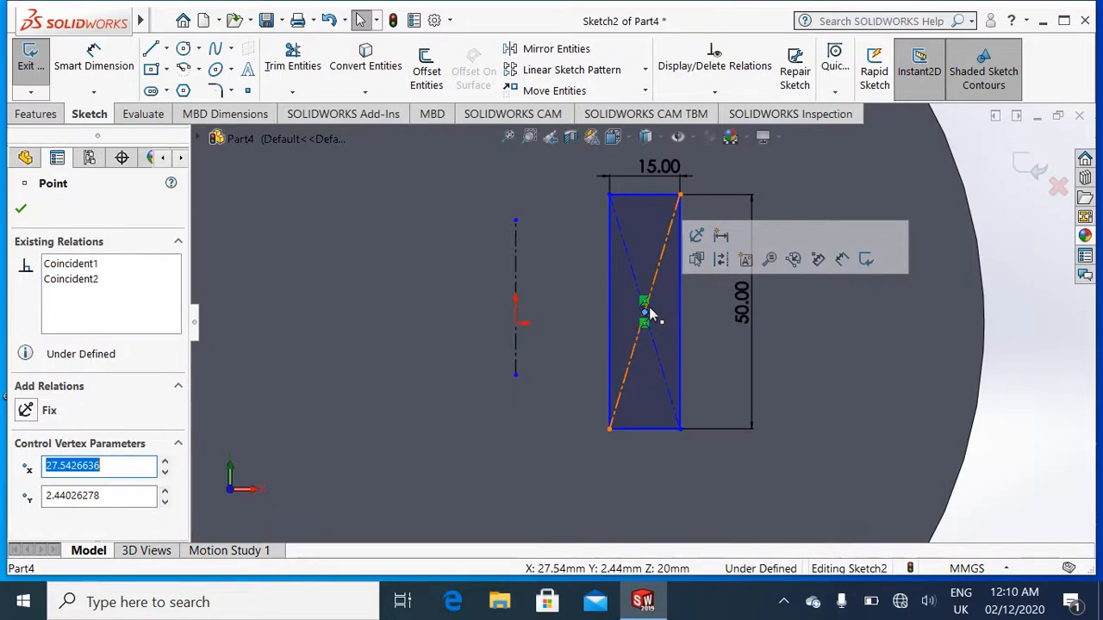
# Add a horizontal relation between the rectangle's center point and the origin.
pyautogui.keyDown('ctrl'); pyautogui.click(516, 324); pyautogui.keyUp('ctrl')
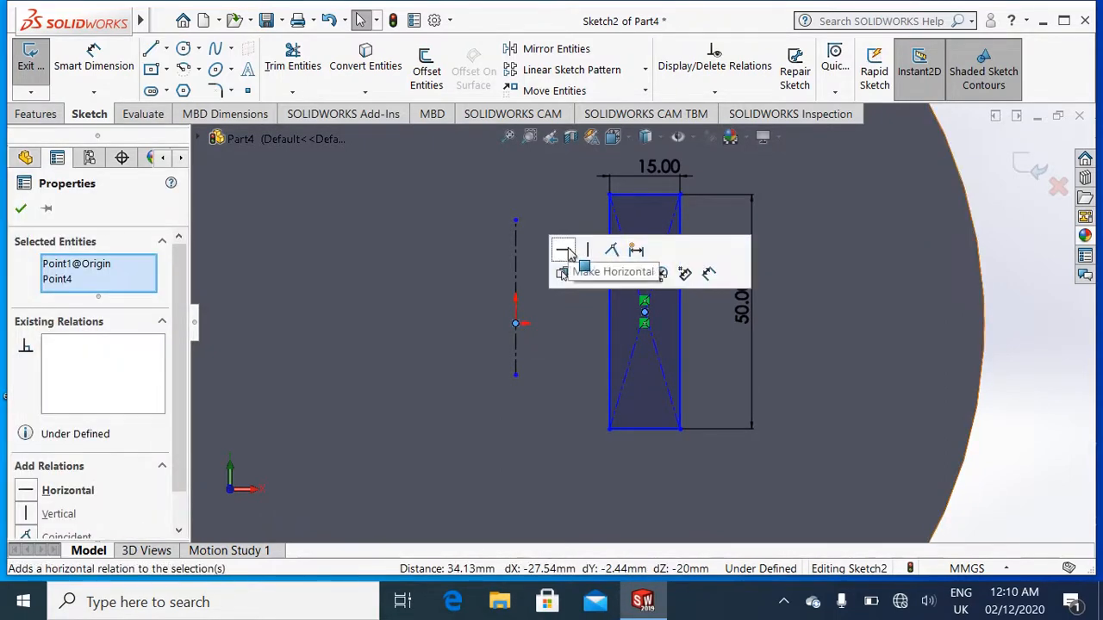
pyautogui.click(565, 251)
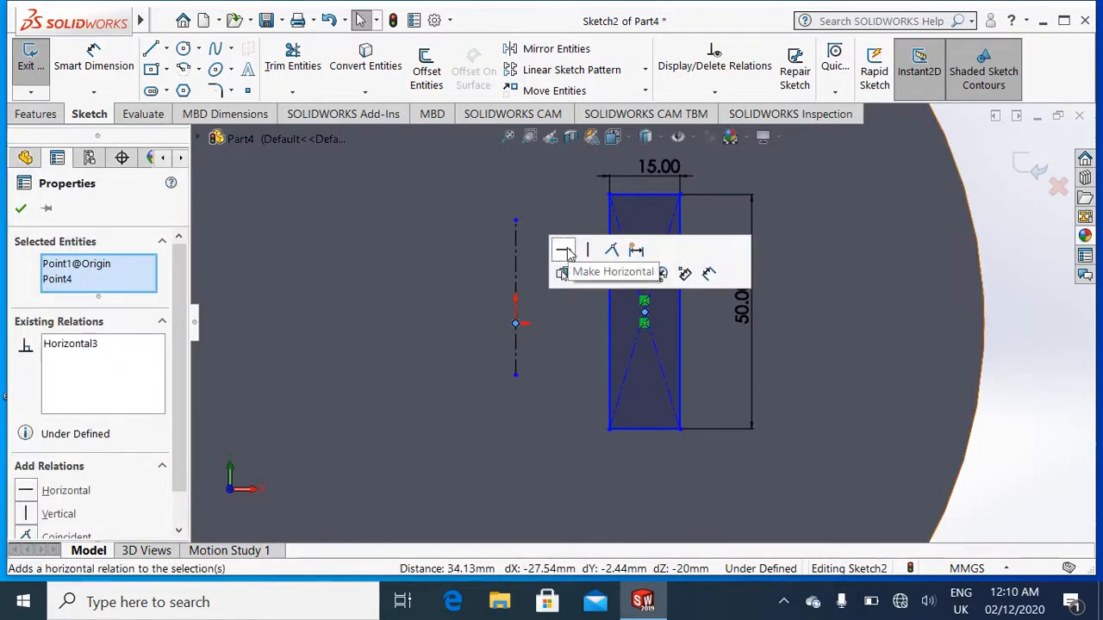
pyautogui.click(22, 212)
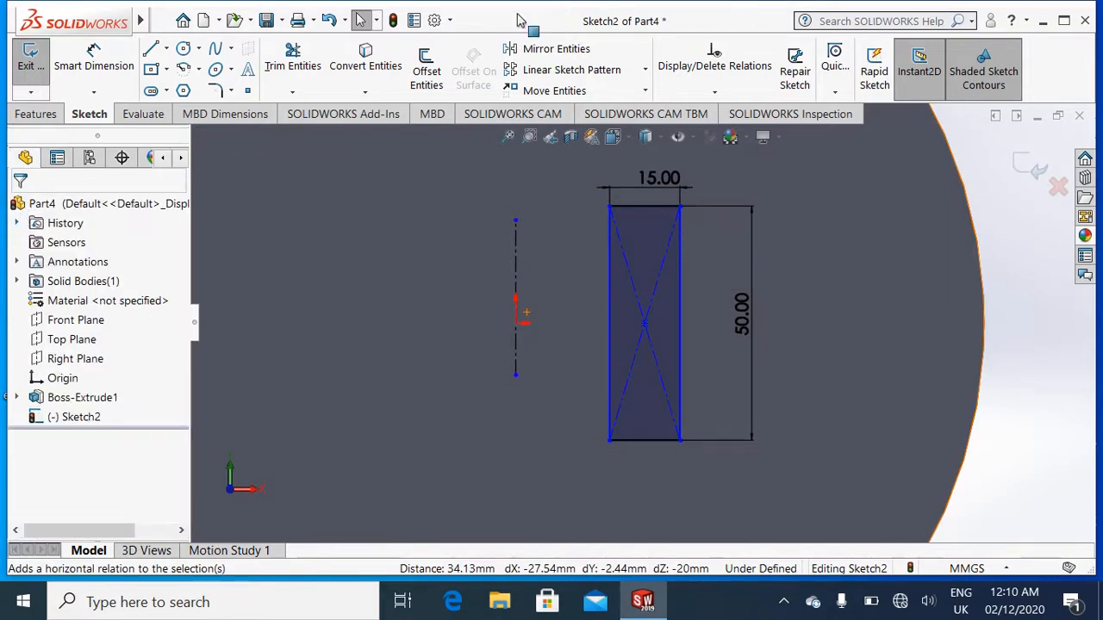
# Start mirroring the rectangle's sketch lines, selecting its vertical side farthest from the centerline as an entity to mirror.
pyautogui.click(534, 52)
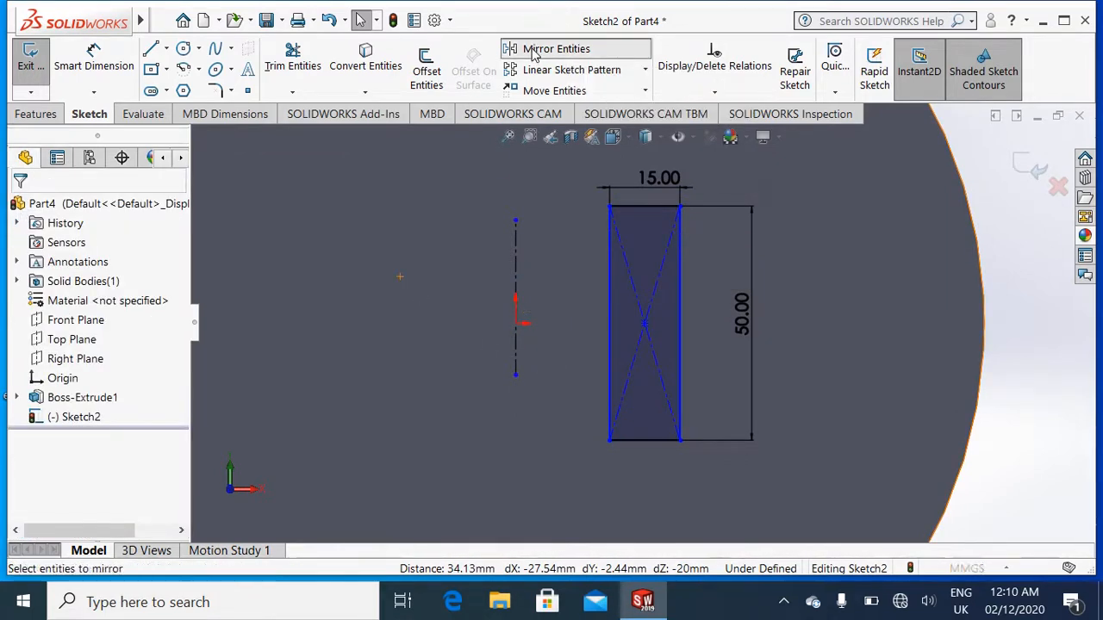
pyautogui.click(680, 318)
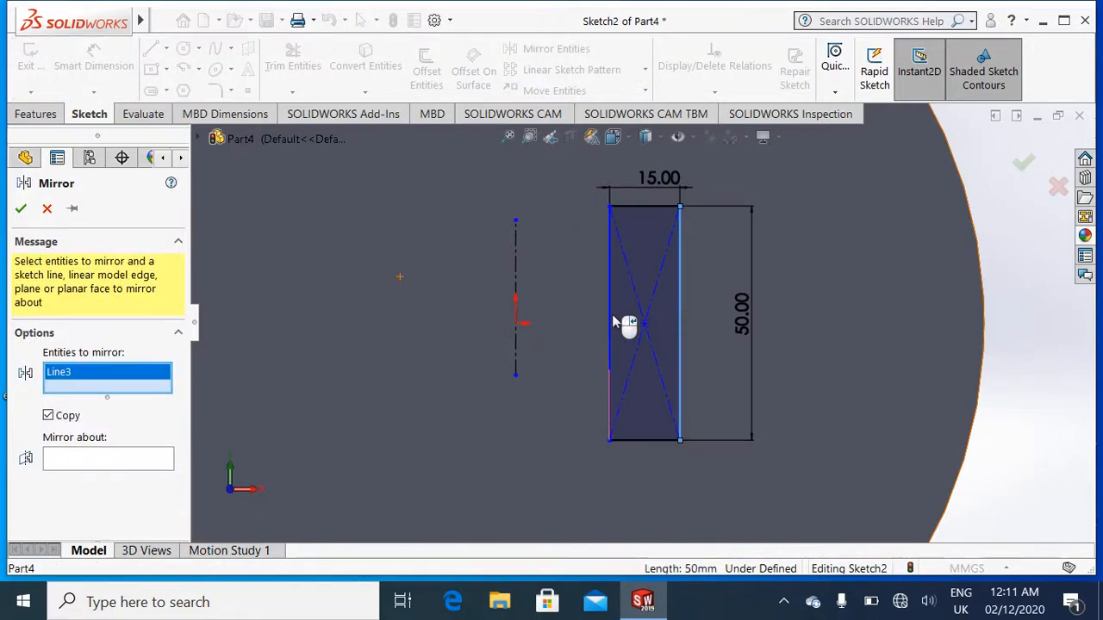
# Mirror the four sides of the 15 × 50 mm rectangle about the vertical centerline through the origin, keeping the original.
pyautogui.click(648, 208)
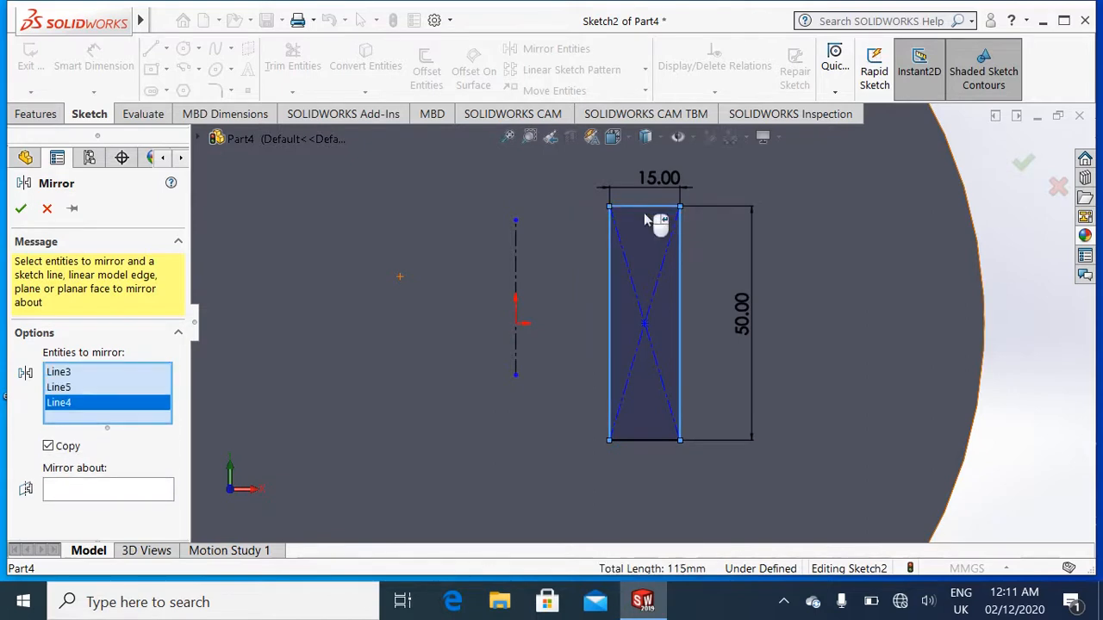
pyautogui.click(638, 441)
pyautogui.click(150, 505)
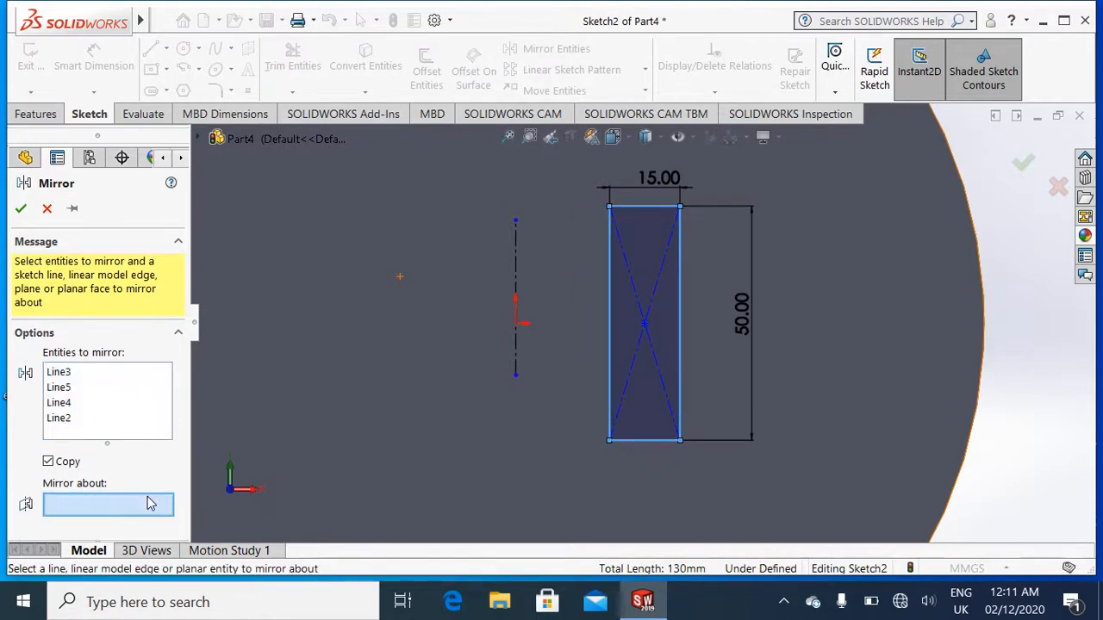
pyautogui.click(517, 284)
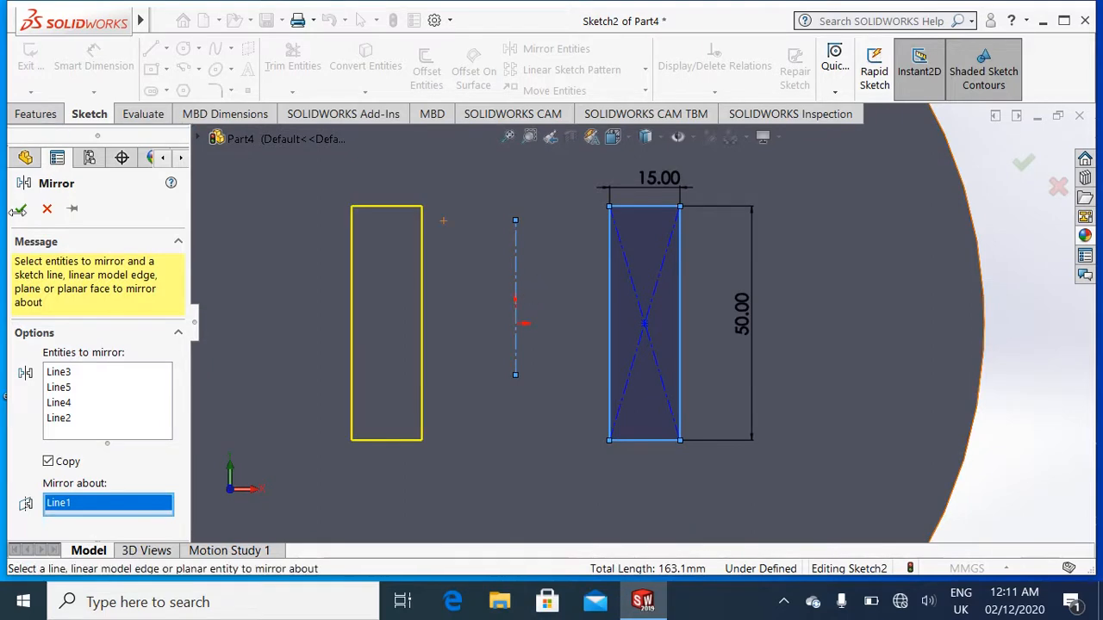
pyautogui.click(20, 210)
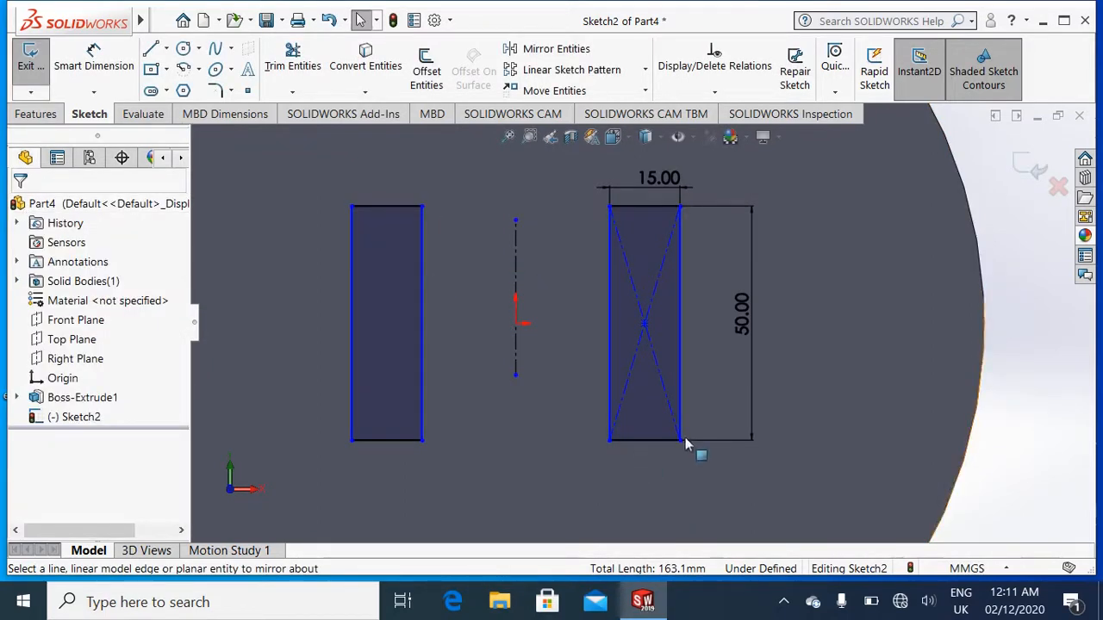
pyautogui.click(833, 409)
pyautogui.click(1019, 305)
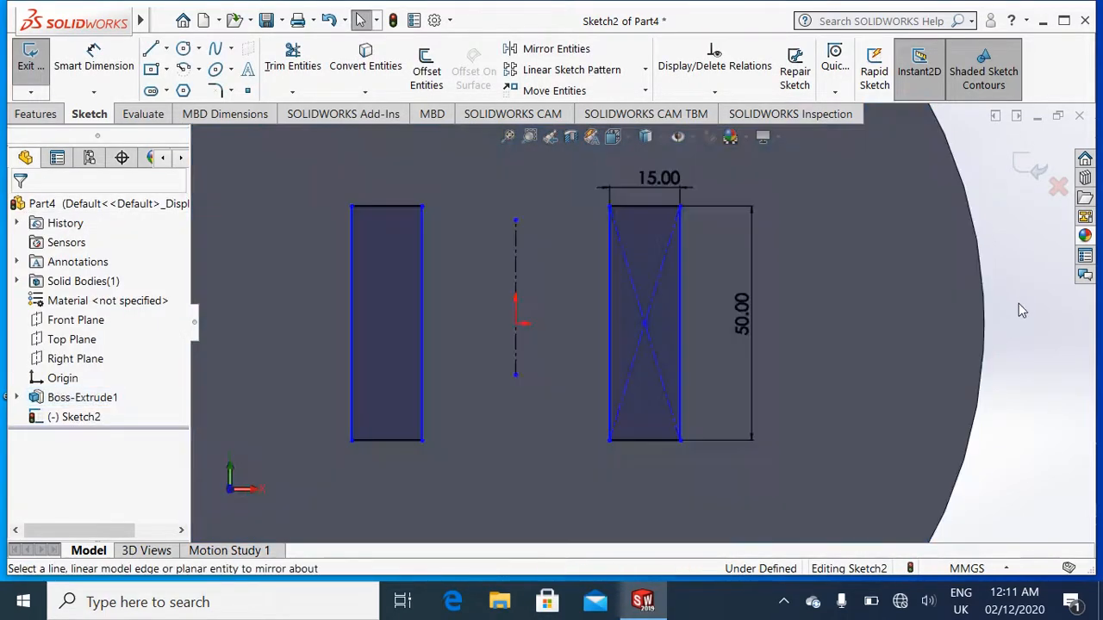
# Extrude the two rectangles 50 mm blind from the disc face, merged with the disc.
pyautogui.hotkey('ctrl', '7')
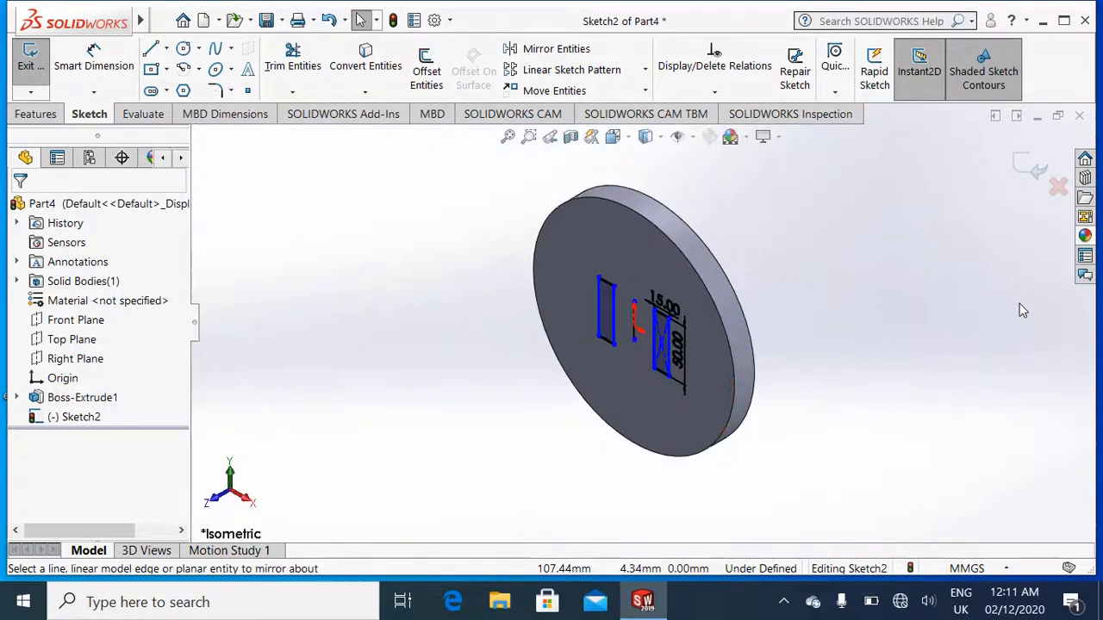
pyautogui.click(60, 115)
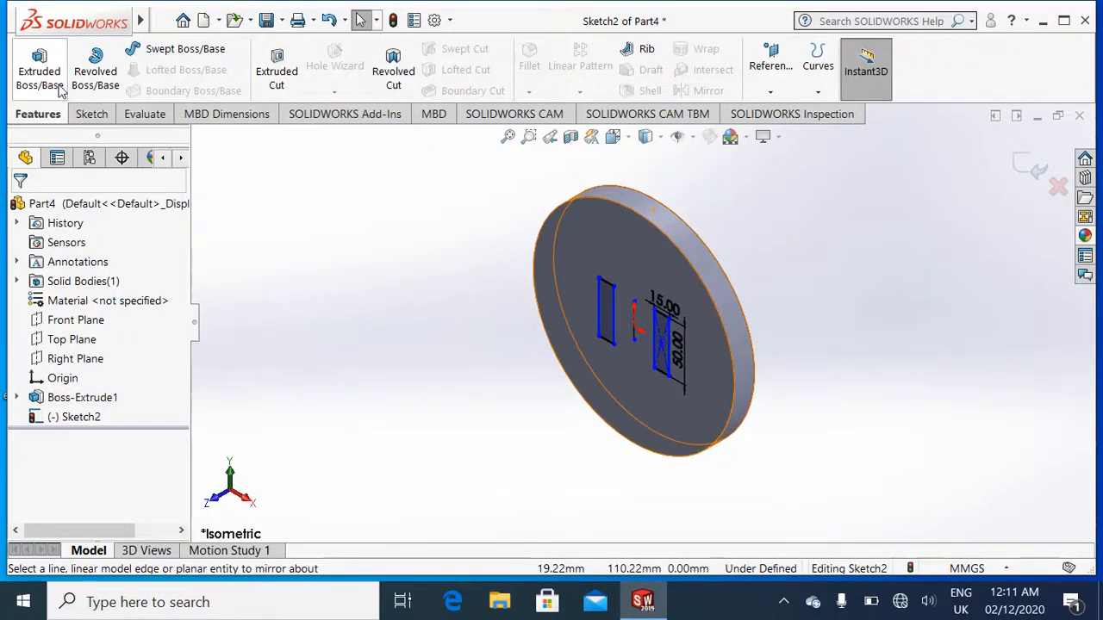
pyautogui.click(58, 86)
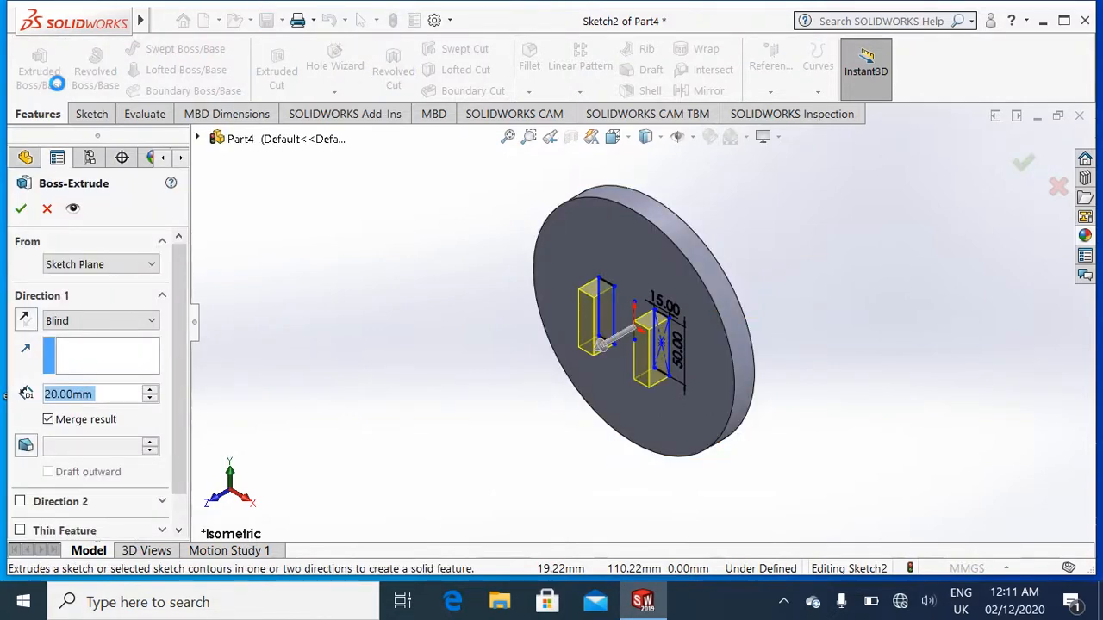
pyautogui.write('50')
pyautogui.press('Return')
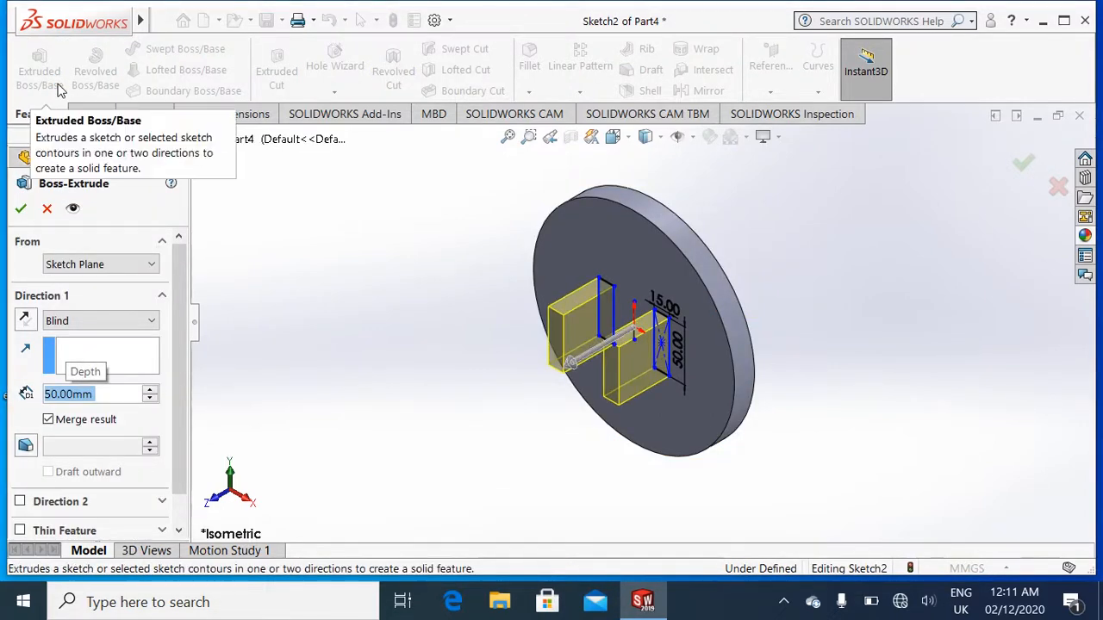
pyautogui.click(21, 210)
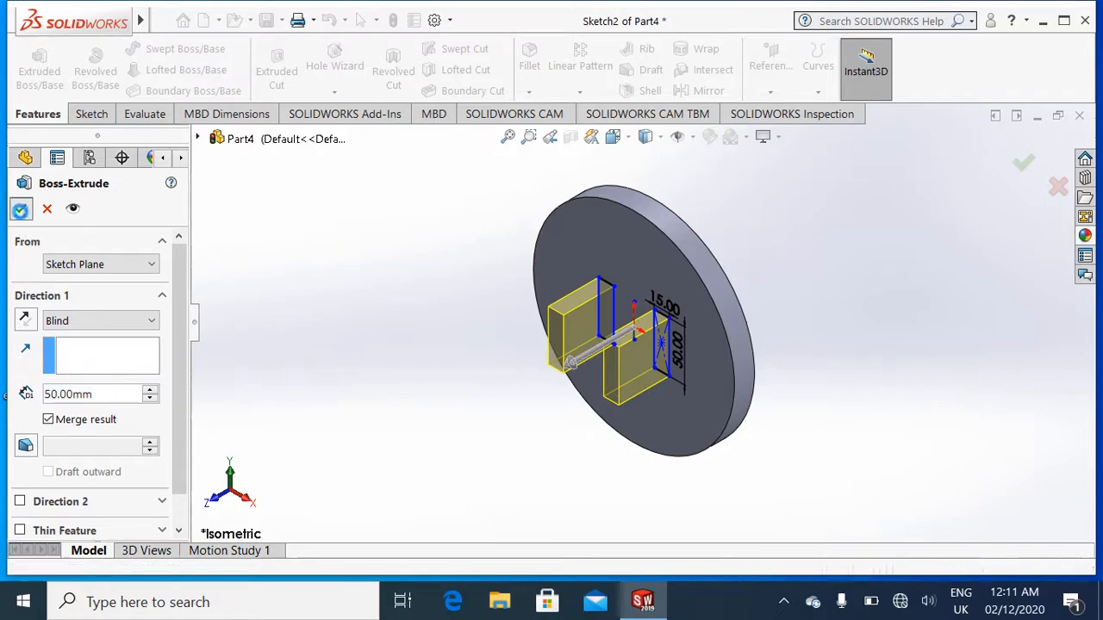
pyautogui.click(855, 436)
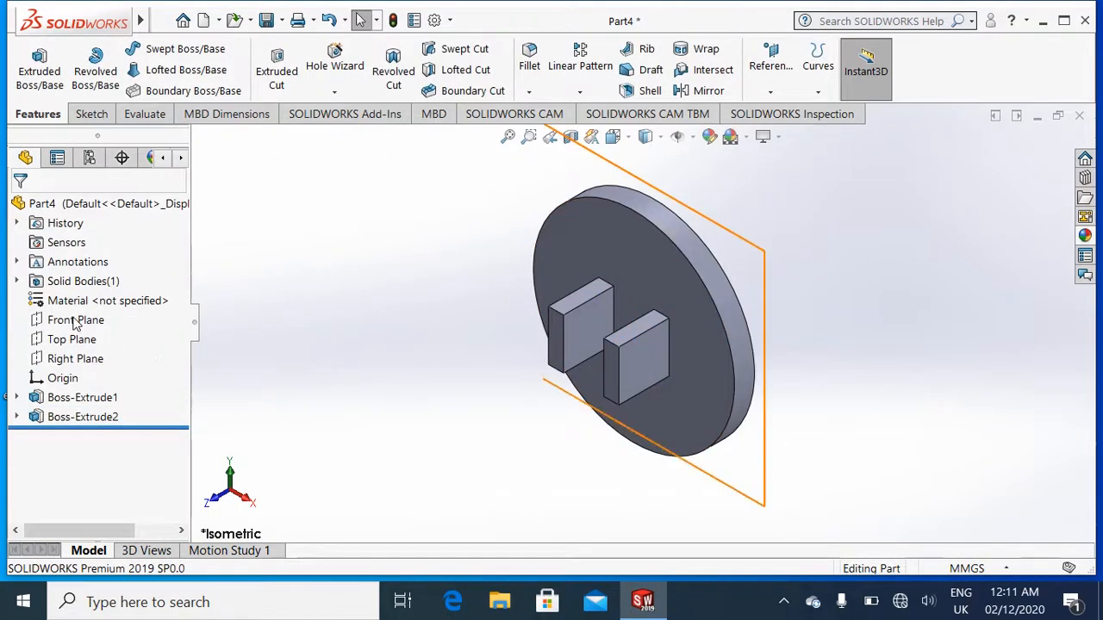
# Start a sketch on the Right Plane and draw a circle of about 18.7 mm radius within the block outline, centred level with the origin.
pyautogui.rightClick(82, 360)
pyautogui.click(167, 314)
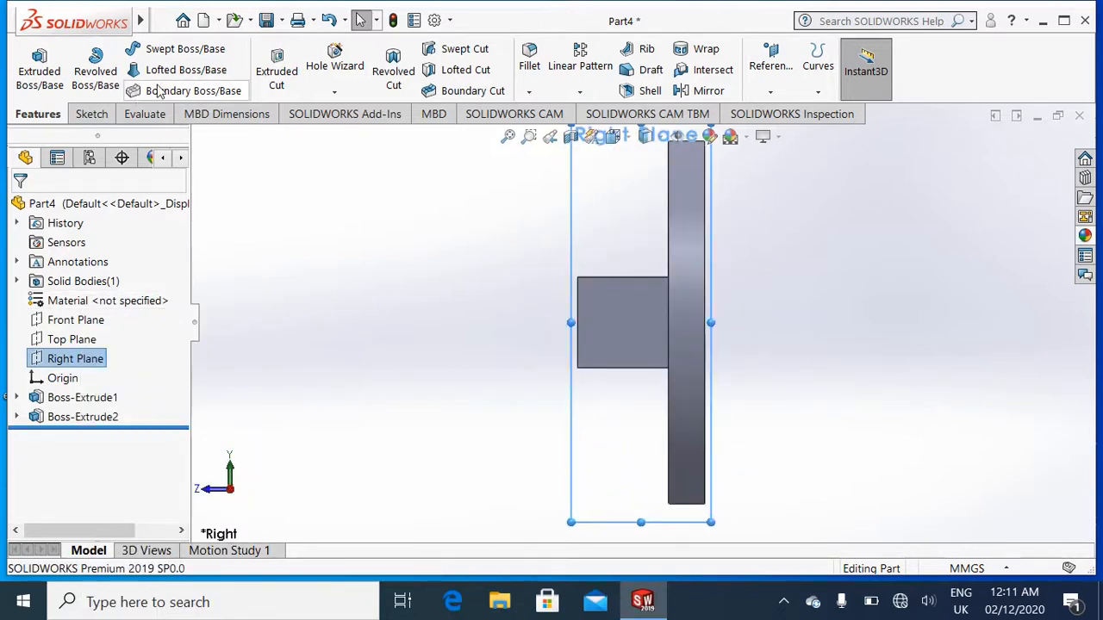
pyautogui.rightClick(78, 360)
pyautogui.click(89, 314)
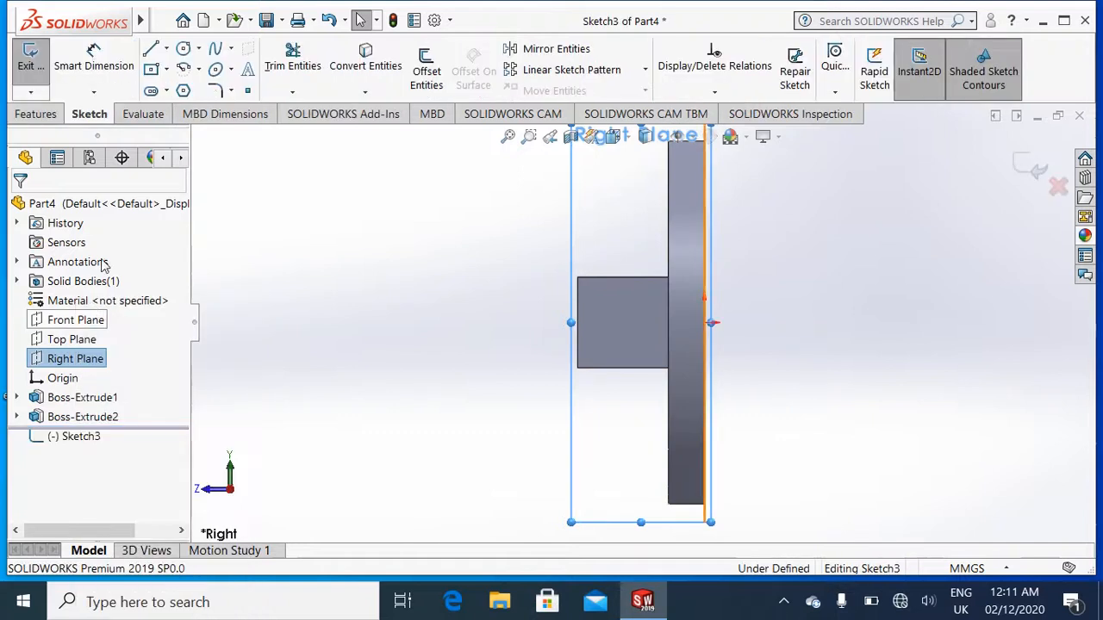
pyautogui.click(182, 51)
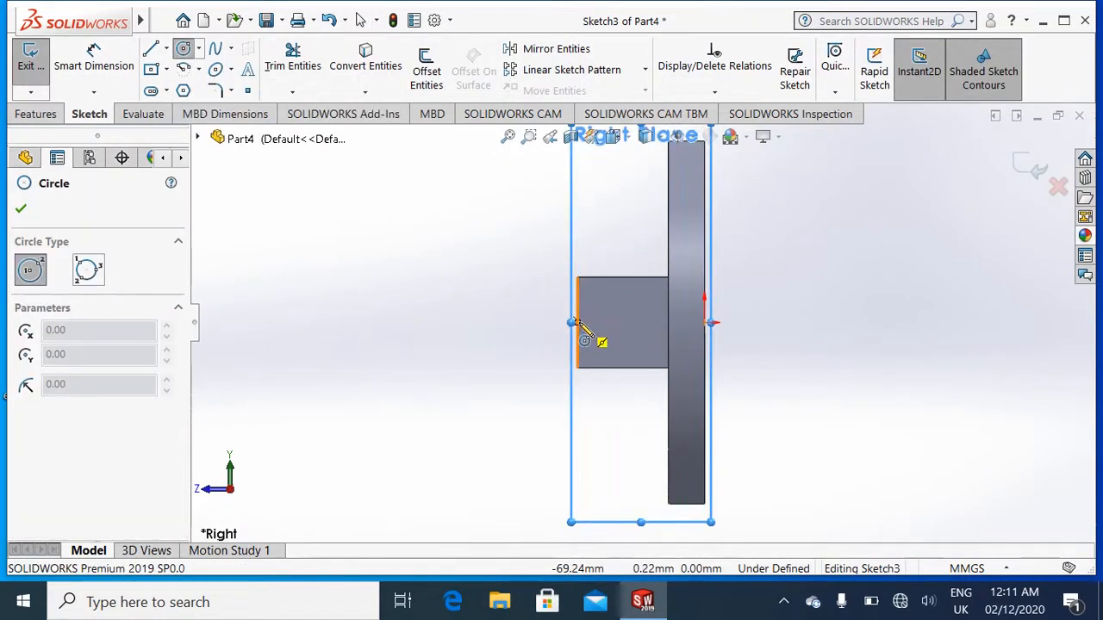
pyautogui.click(610, 319)
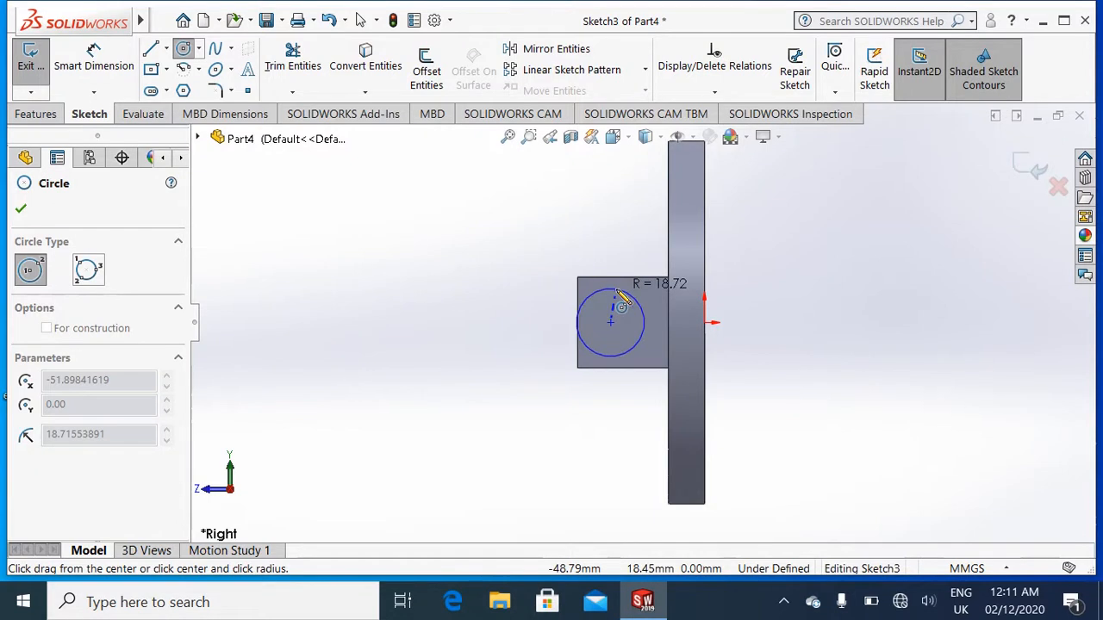
pyautogui.click(618, 293)
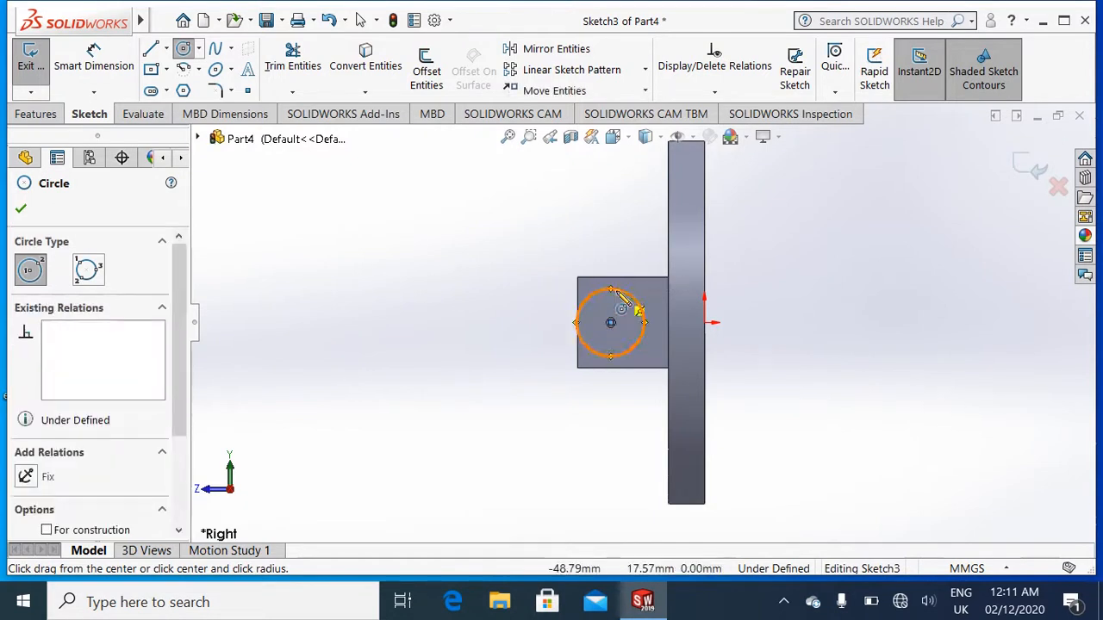
pyautogui.click(23, 210)
# Dimension the horizontal distance from the circle's centre to the origin and set it to 45 mm.
pyautogui.click(94, 55)
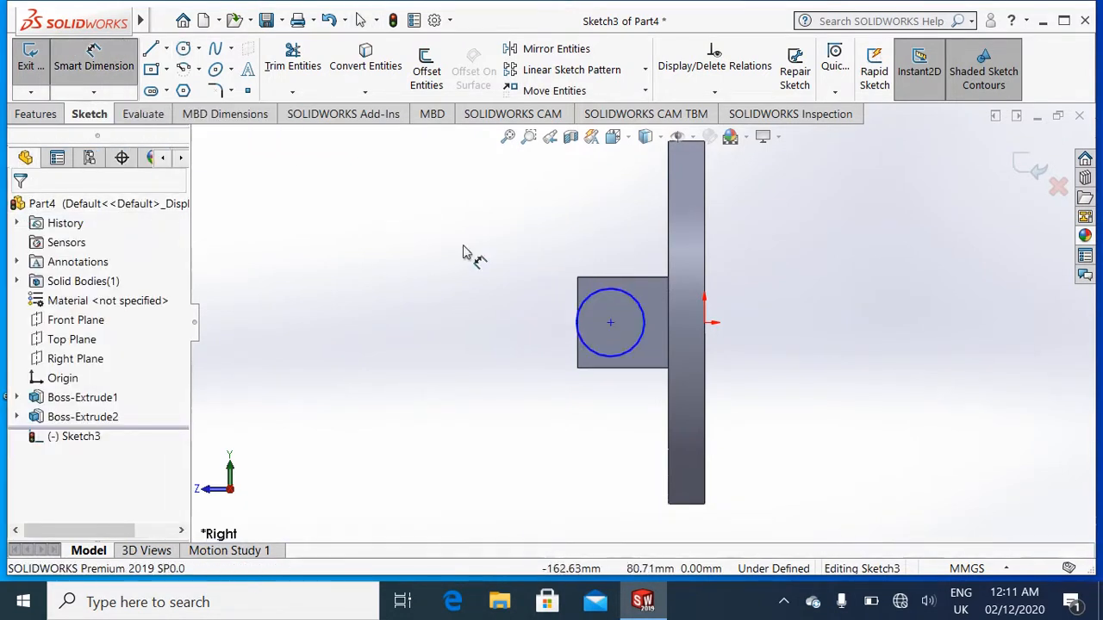
pyautogui.click(610, 324)
pyautogui.click(705, 322)
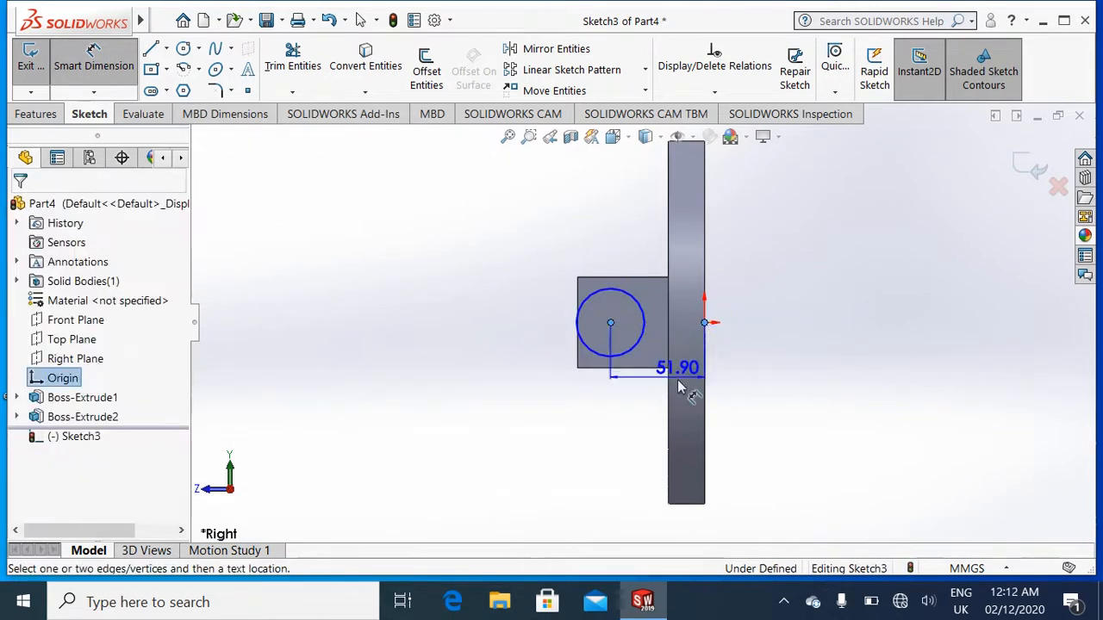
pyautogui.click(664, 431)
pyautogui.write('45')
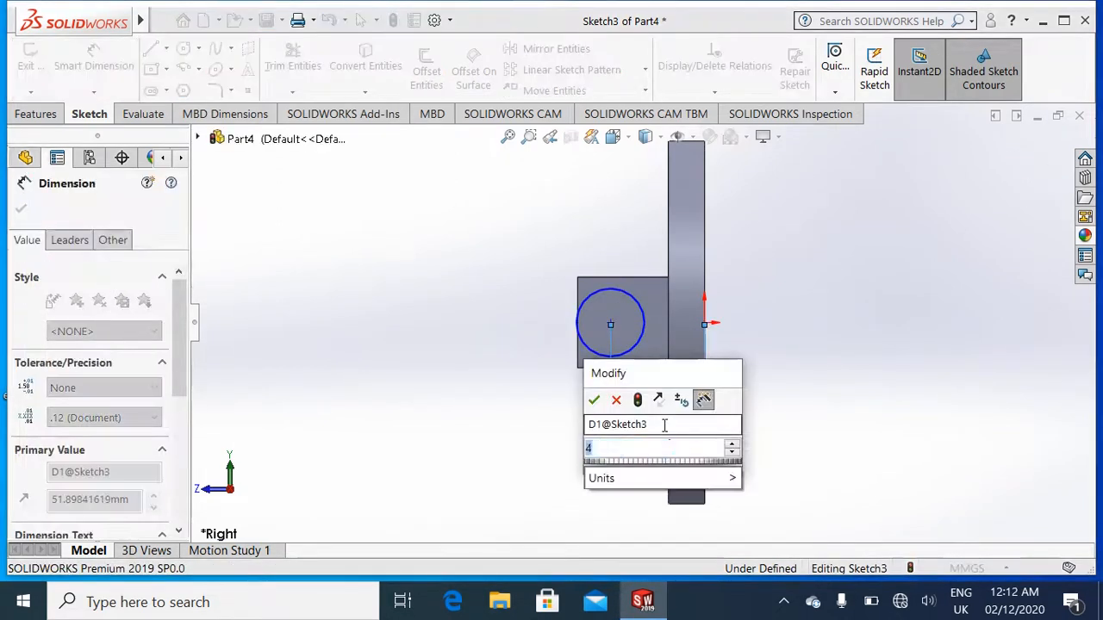
pyautogui.click(594, 400)
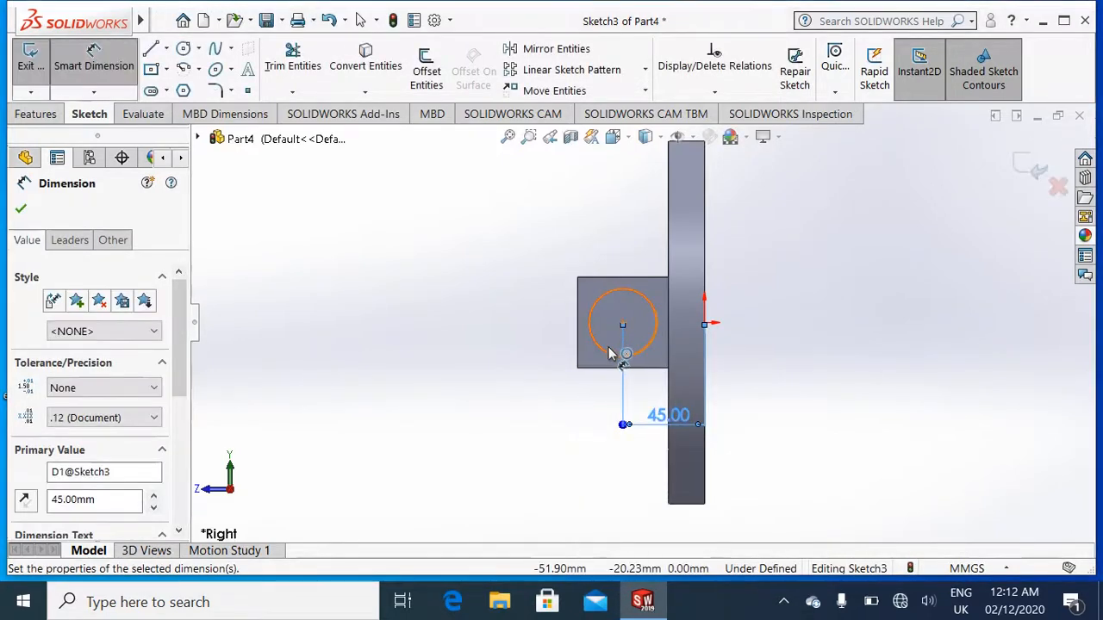
# Dimension the circle's diameter as 40 mm and finish the sketch.
pyautogui.click(593, 355)
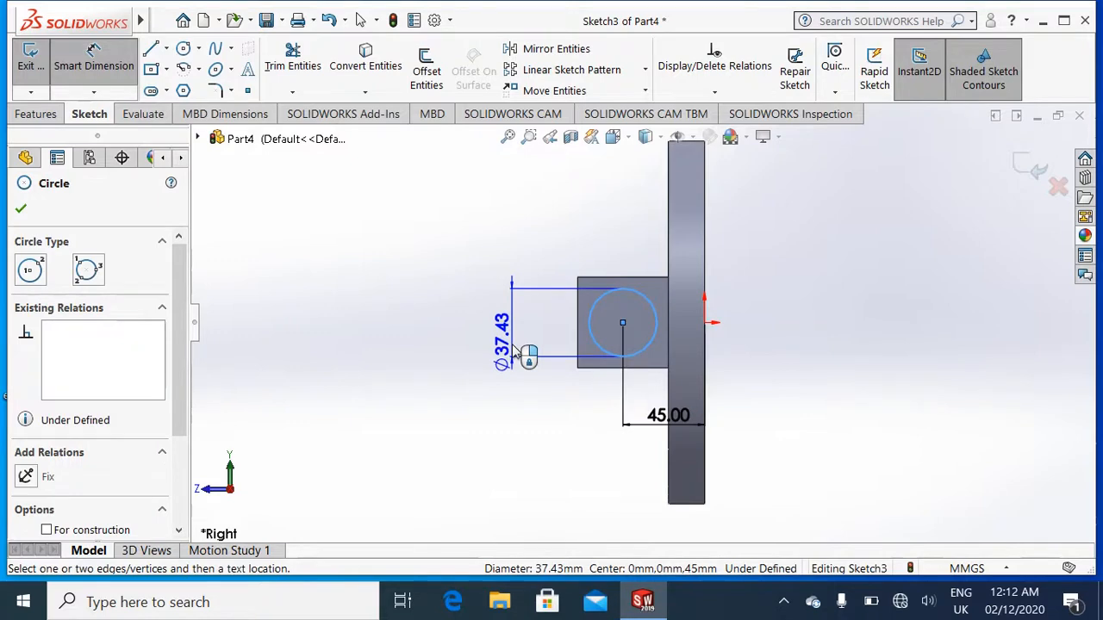
pyautogui.click(517, 353)
pyautogui.write('40')
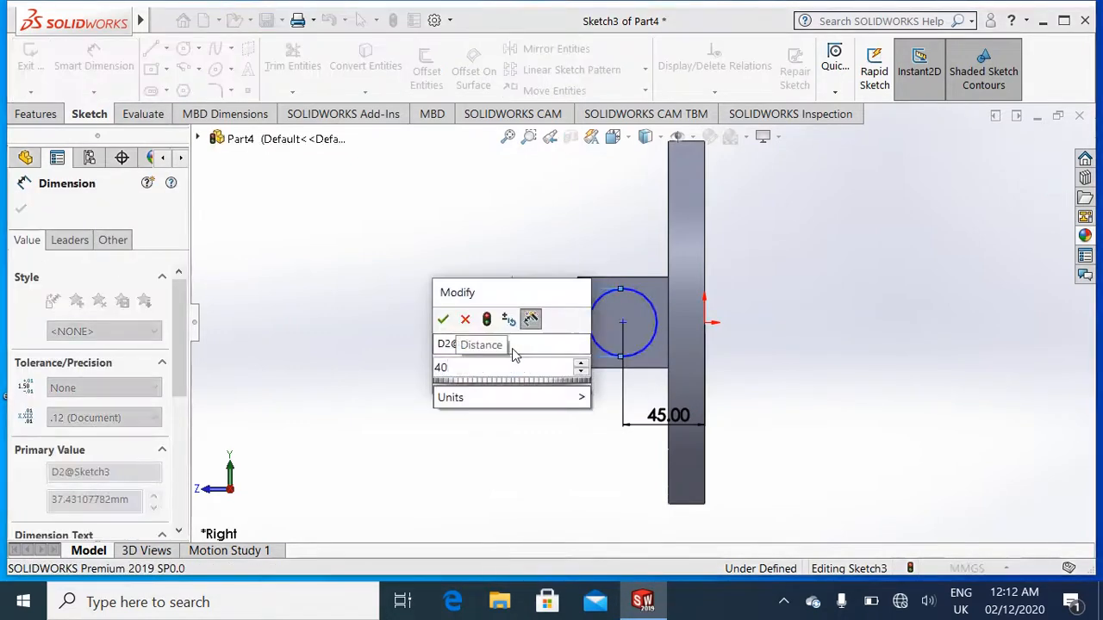
pyautogui.click(443, 319)
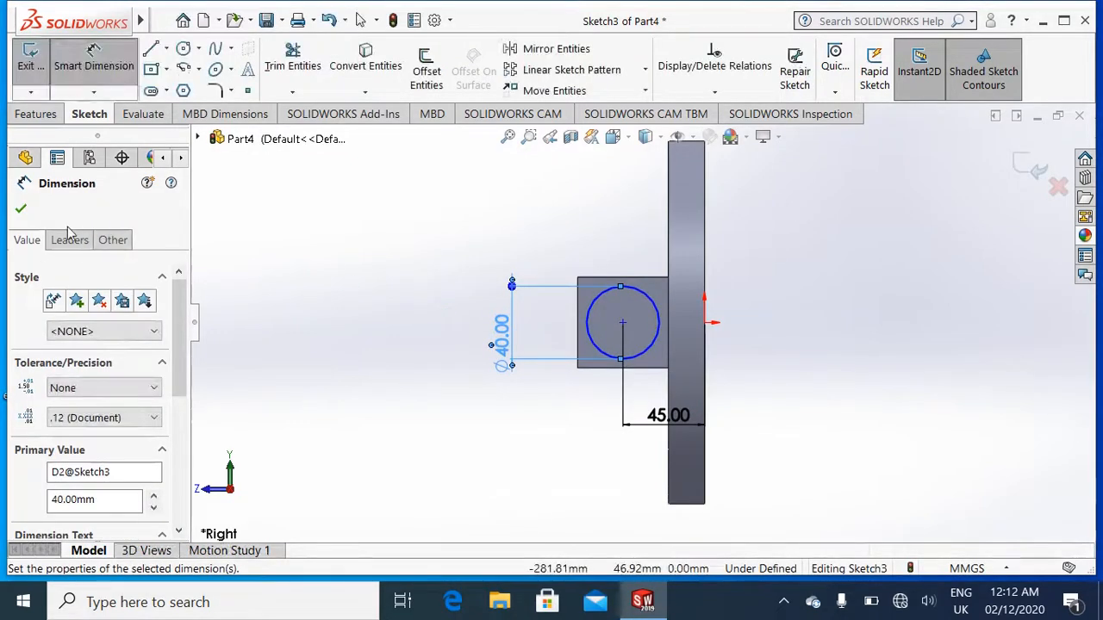
pyautogui.click(22, 210)
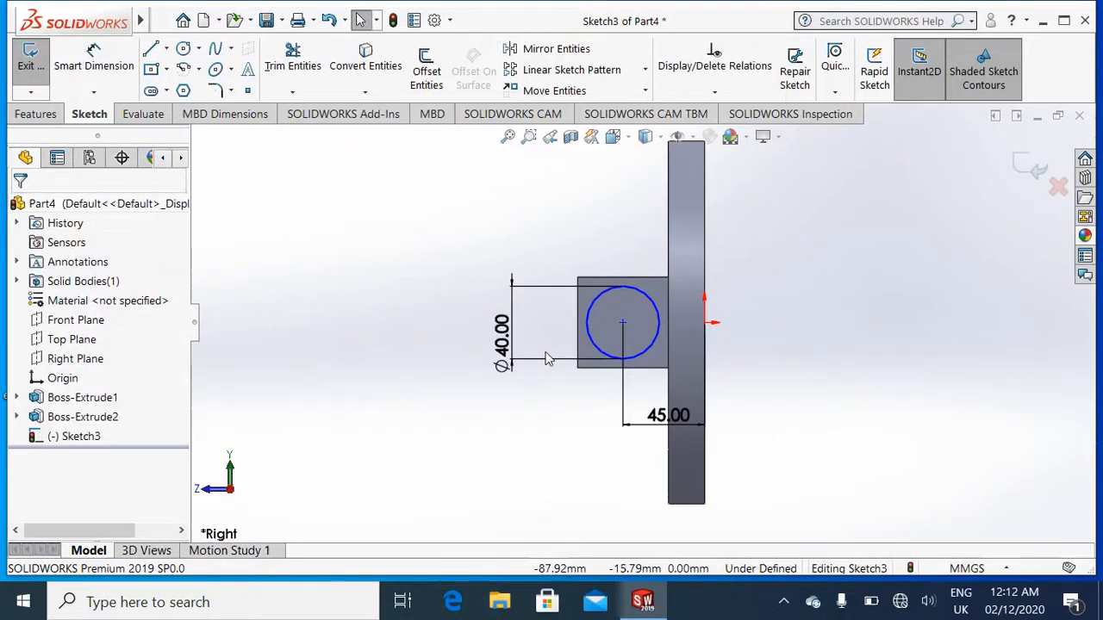
pyautogui.click(1029, 167)
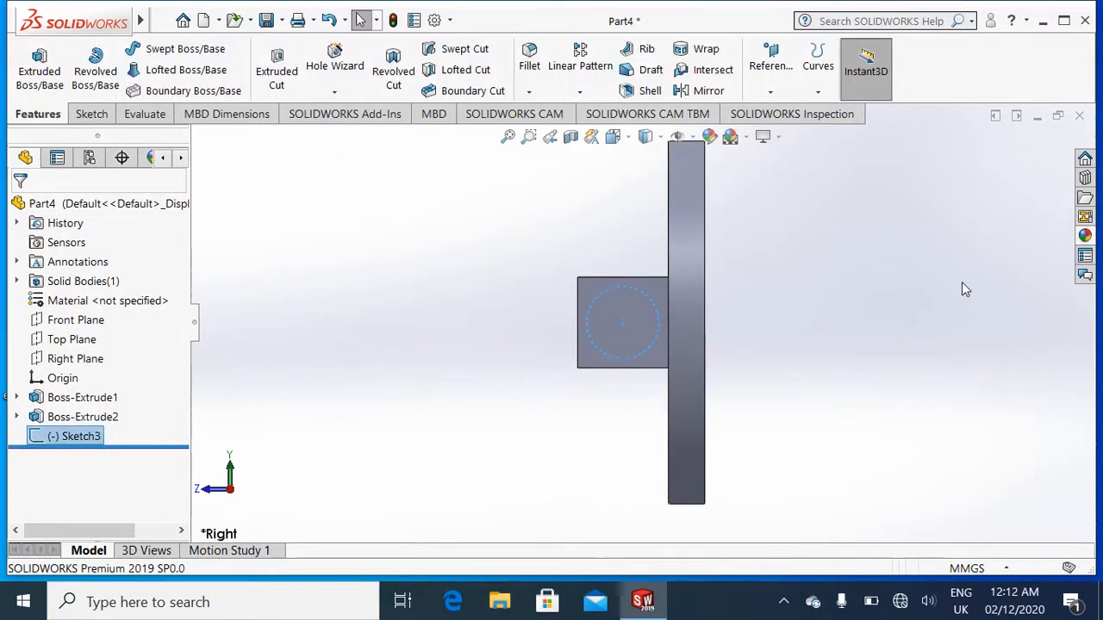
# Extrude the circle 50 mm with the Mid Plane end condition and merged result, joining the two blocks with a cylinder.
pyautogui.hotkey('ctrl', '7')
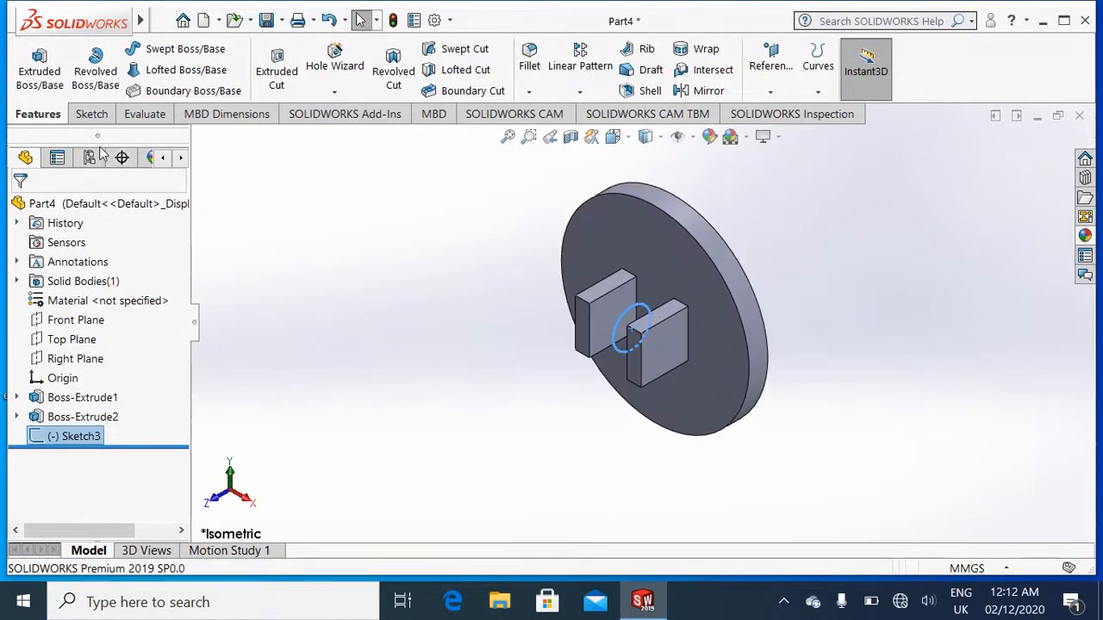
pyautogui.click(39, 69)
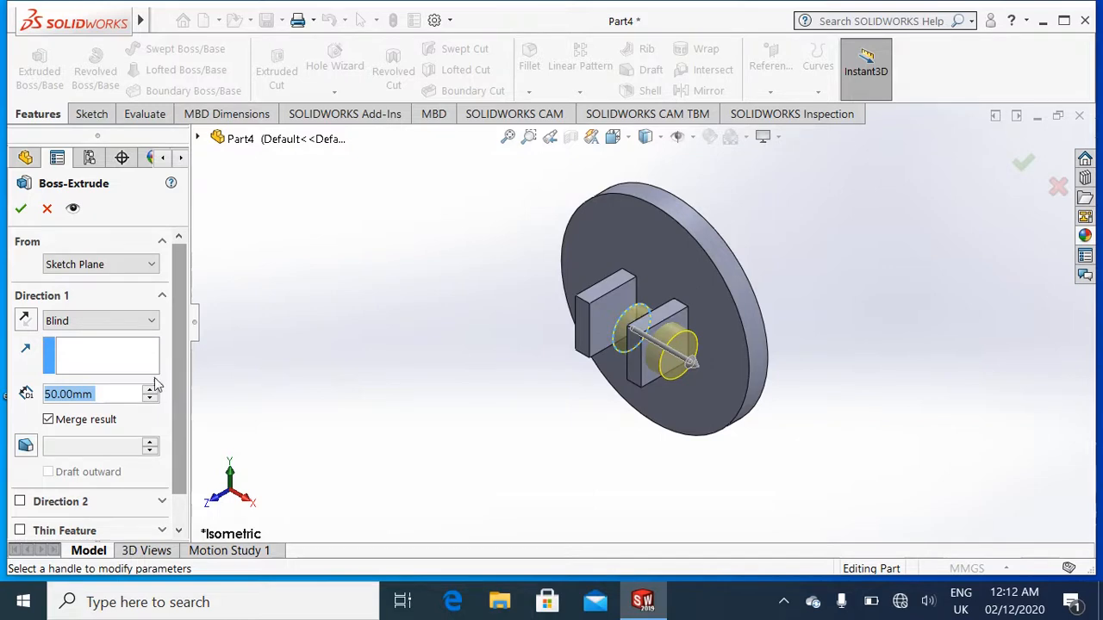
pyautogui.click(152, 321)
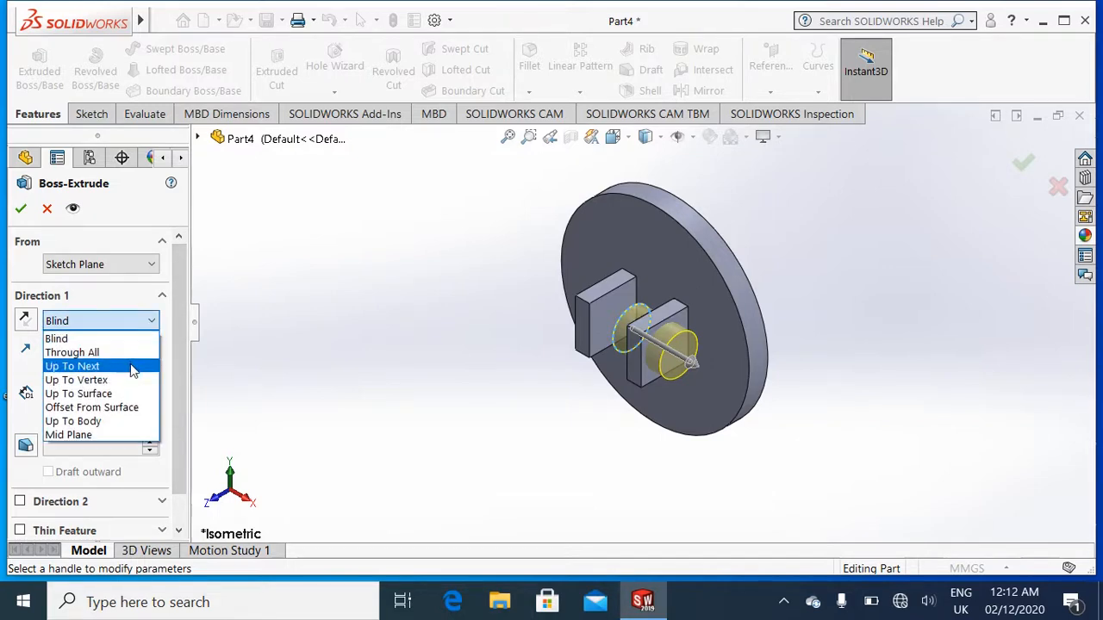
pyautogui.click(154, 270)
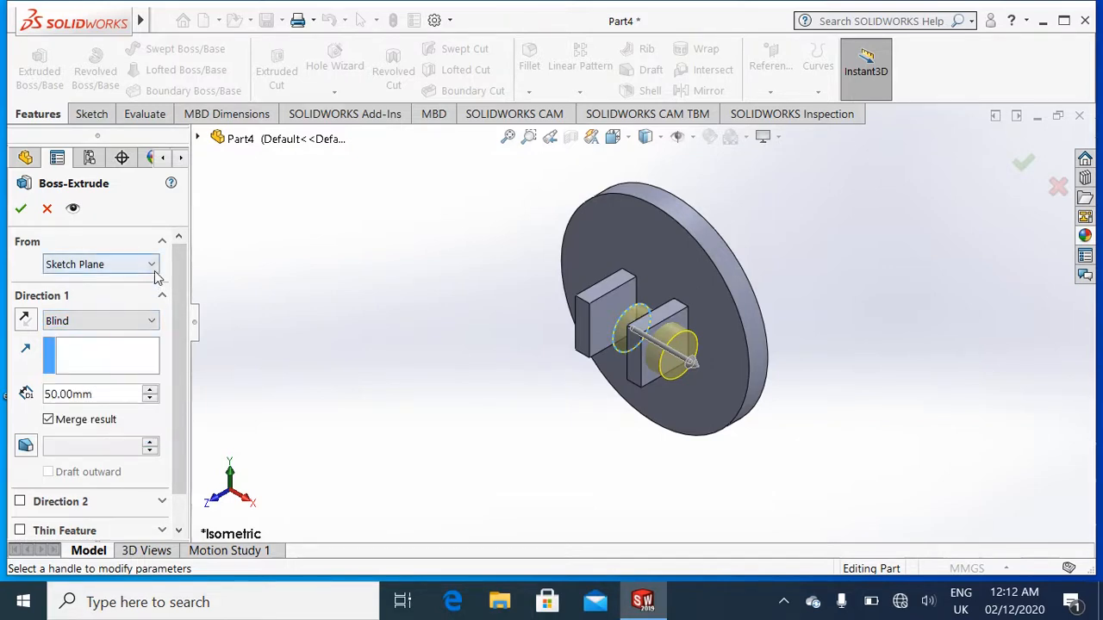
pyautogui.click(154, 271)
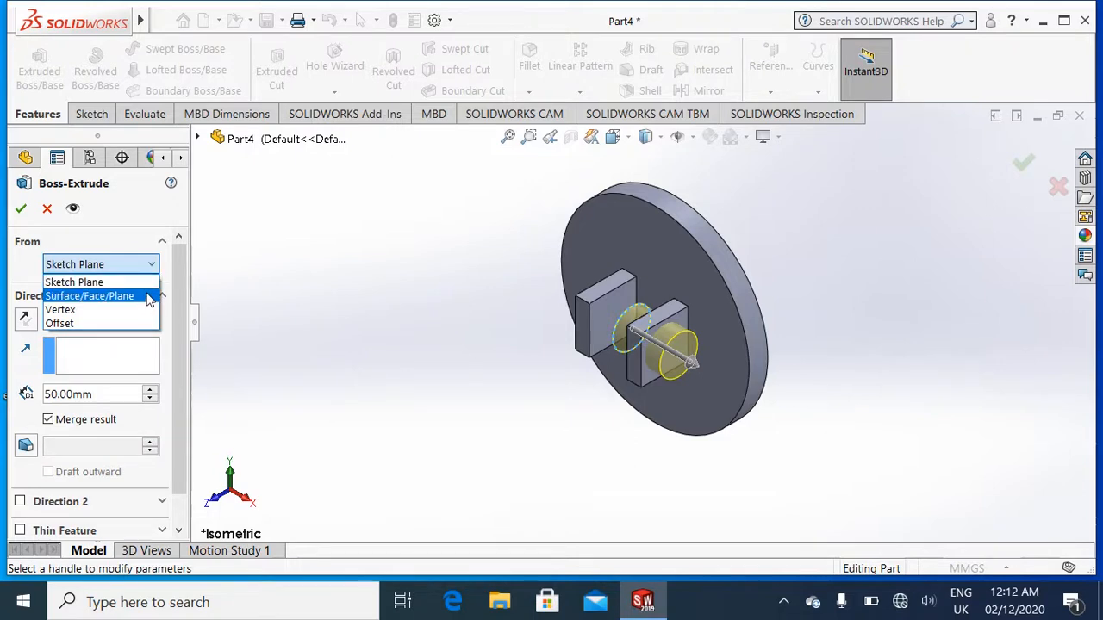
pyautogui.click(226, 307)
pyautogui.click(154, 321)
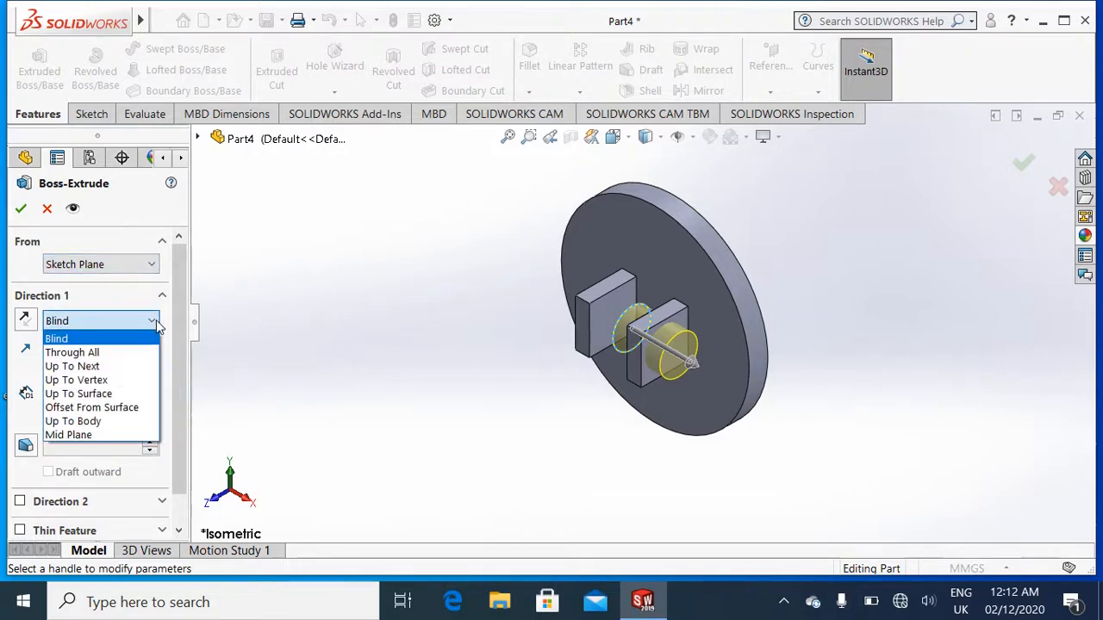
pyautogui.click(119, 435)
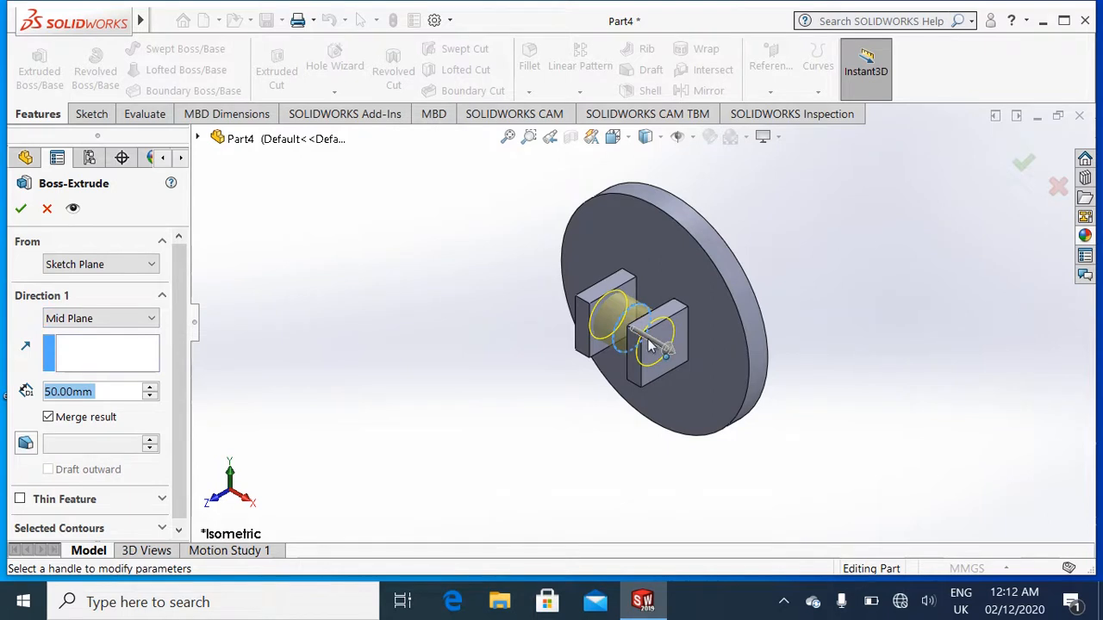
pyautogui.moveTo(648, 339); pyautogui.dragTo(679, 345, button='middle')
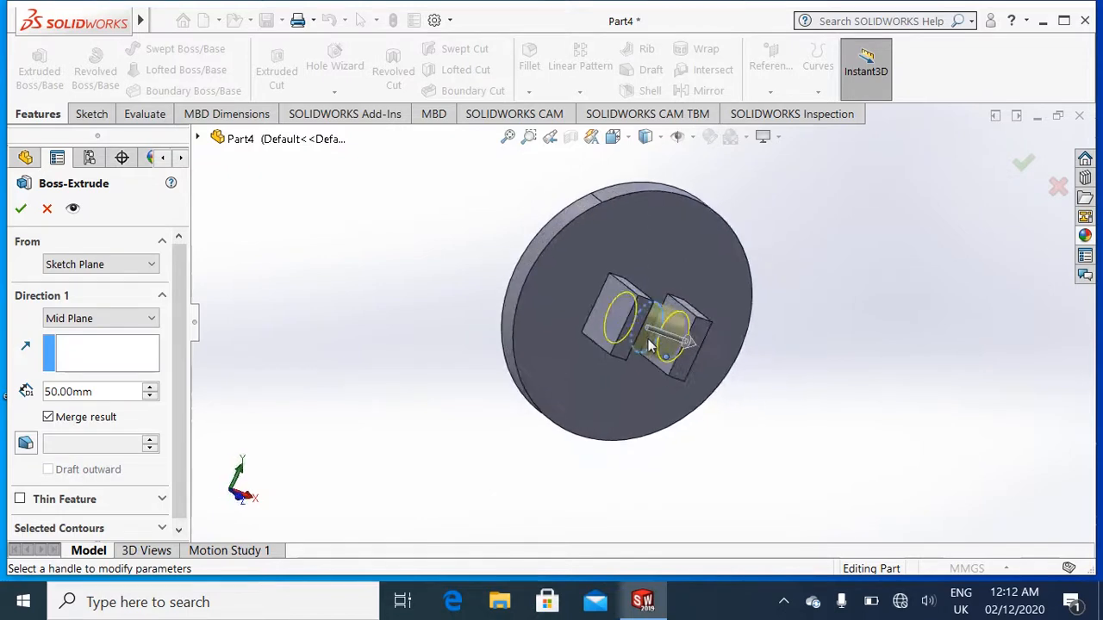
pyautogui.click(21, 210)
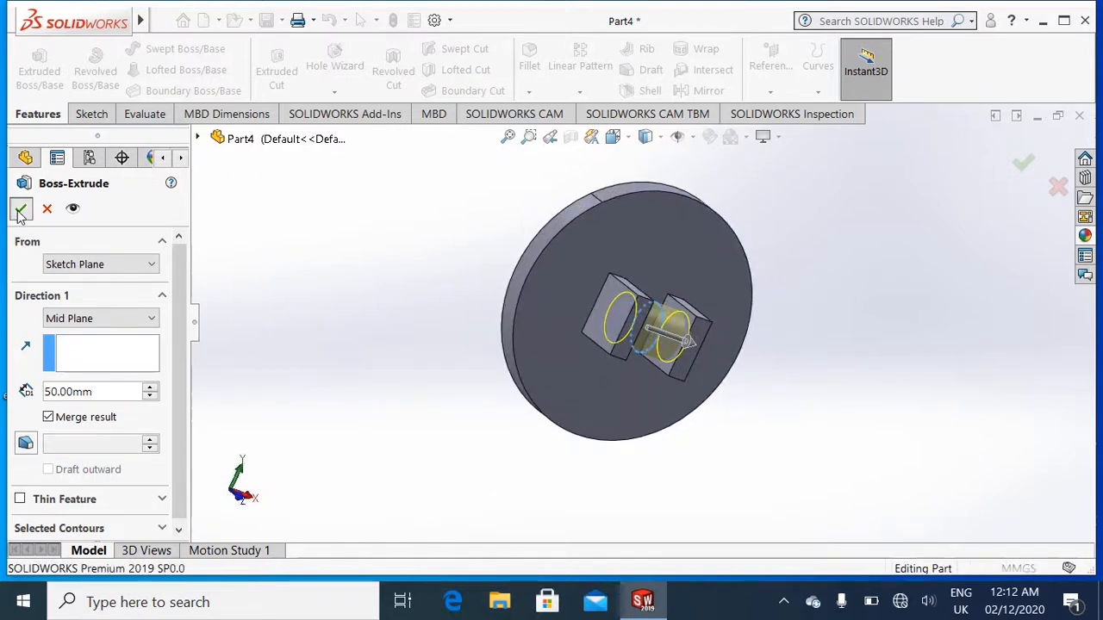
pyautogui.moveTo(408, 350); pyautogui.dragTo(338, 345, button='middle')
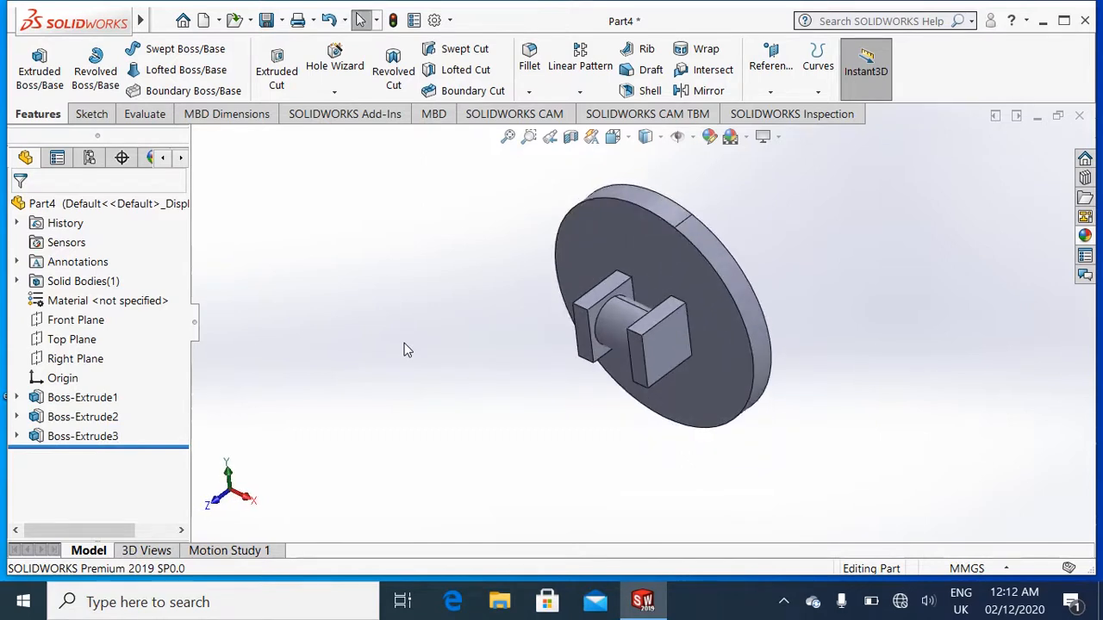
# Apply the shiny cream wax appearance to the whole part.
pyautogui.hotkey('ctrl', '7')
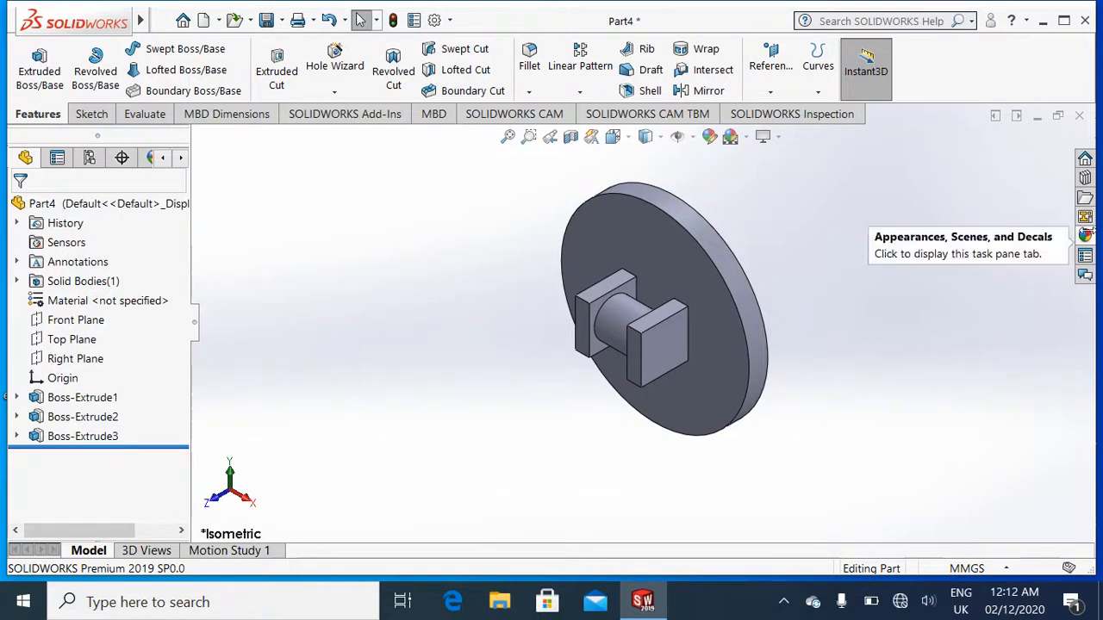
pyautogui.click(1085, 235)
pyautogui.scroll(-3, 1026, 413)
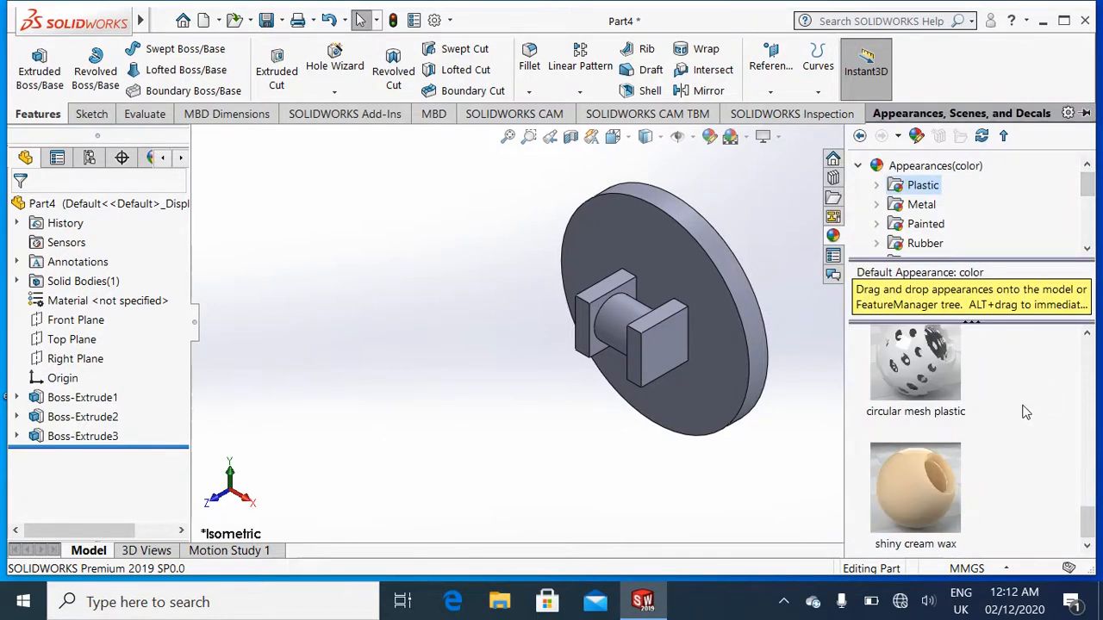
pyautogui.moveTo(940, 453)
pyautogui.moveTo(940, 452); pyautogui.dragTo(896, 393)
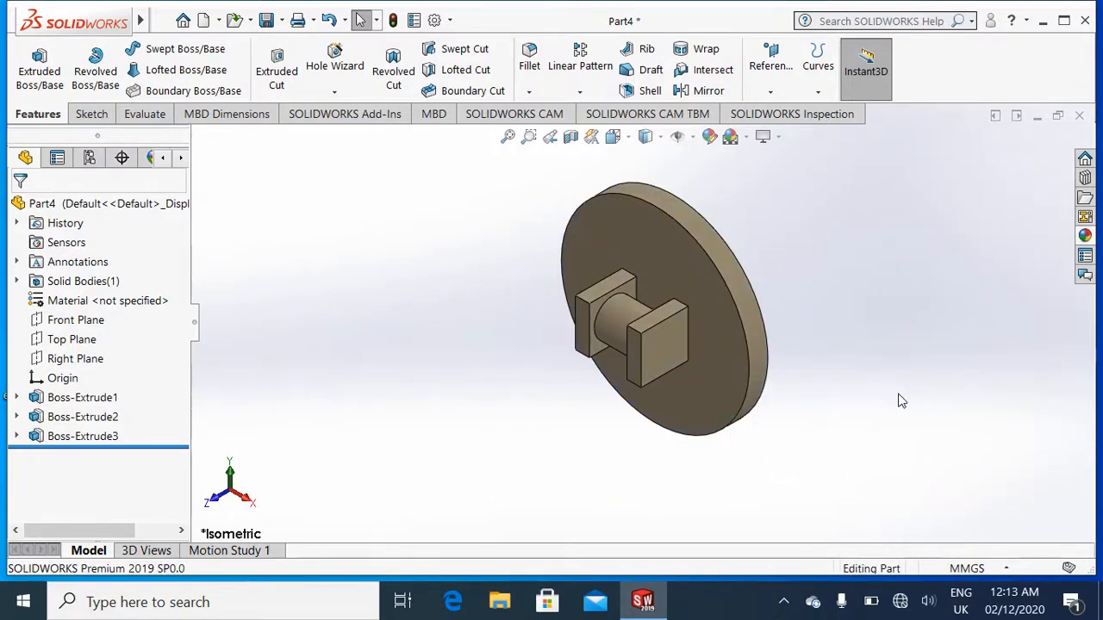
pyautogui.hotkey('ctrl', 's')
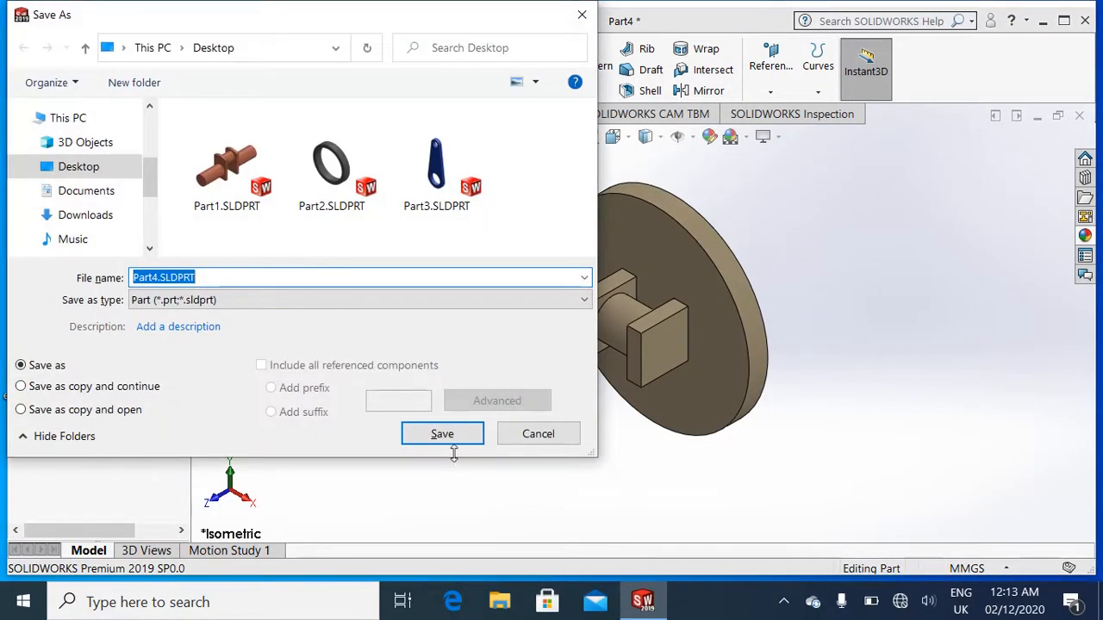
pyautogui.click(517, 435)
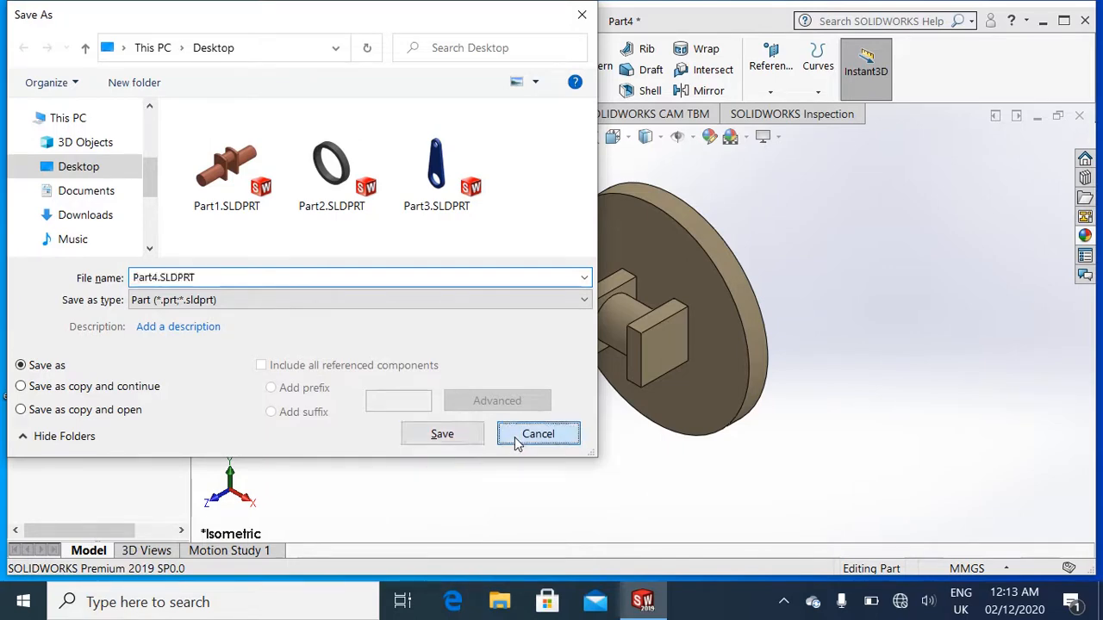
# Edit the base disc's sketch, dimension the circle's diameter as 200 mm and finish the sketch.
pyautogui.click(17, 397)
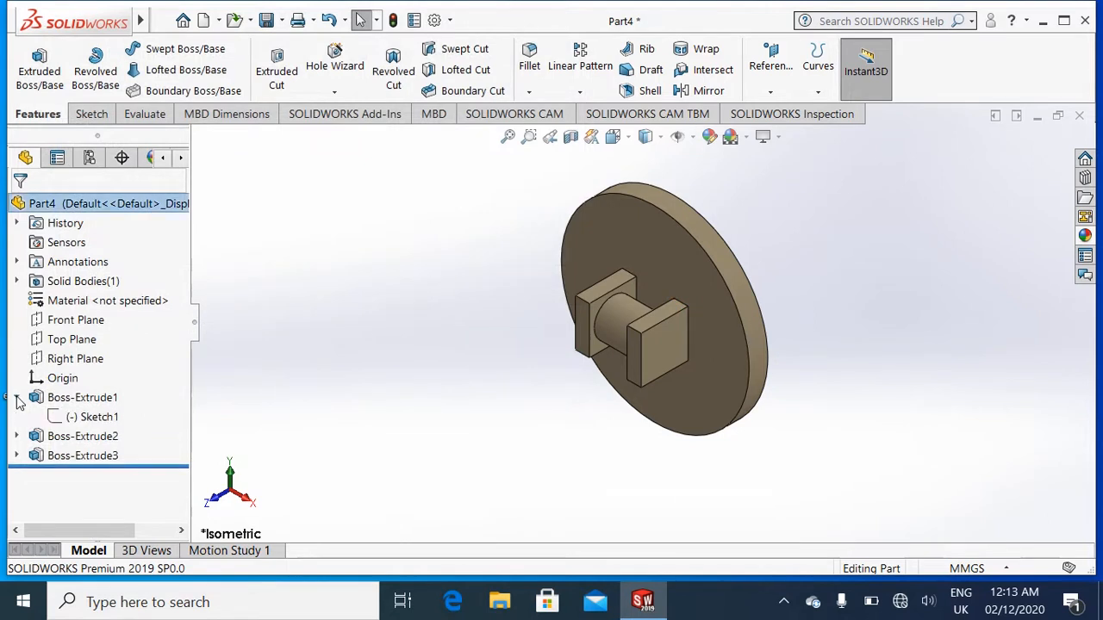
pyautogui.rightClick(95, 418)
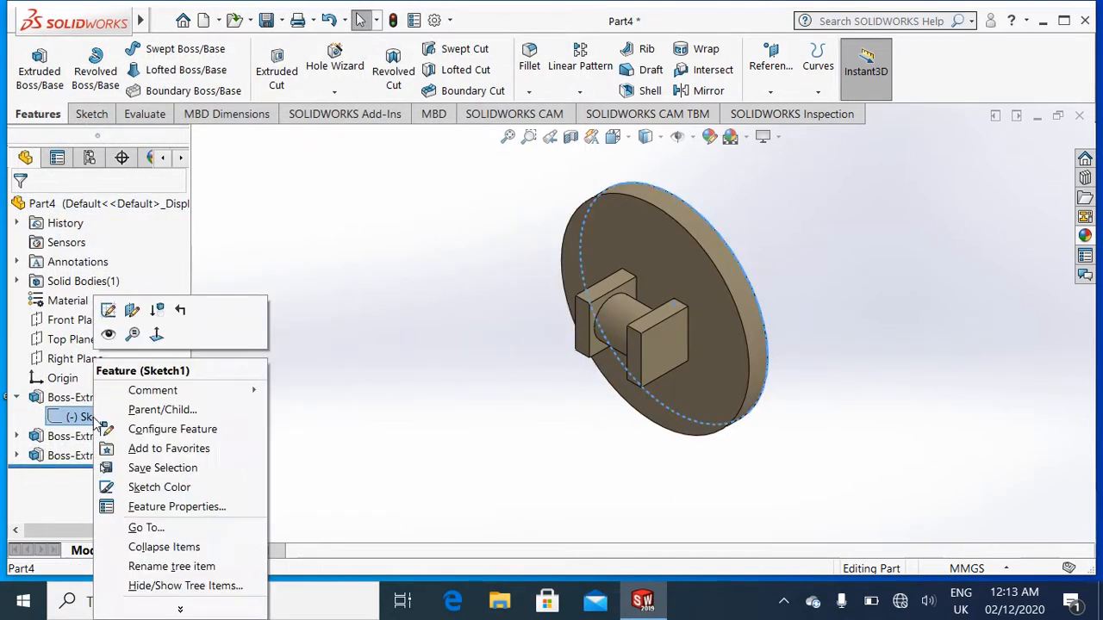
pyautogui.click(108, 310)
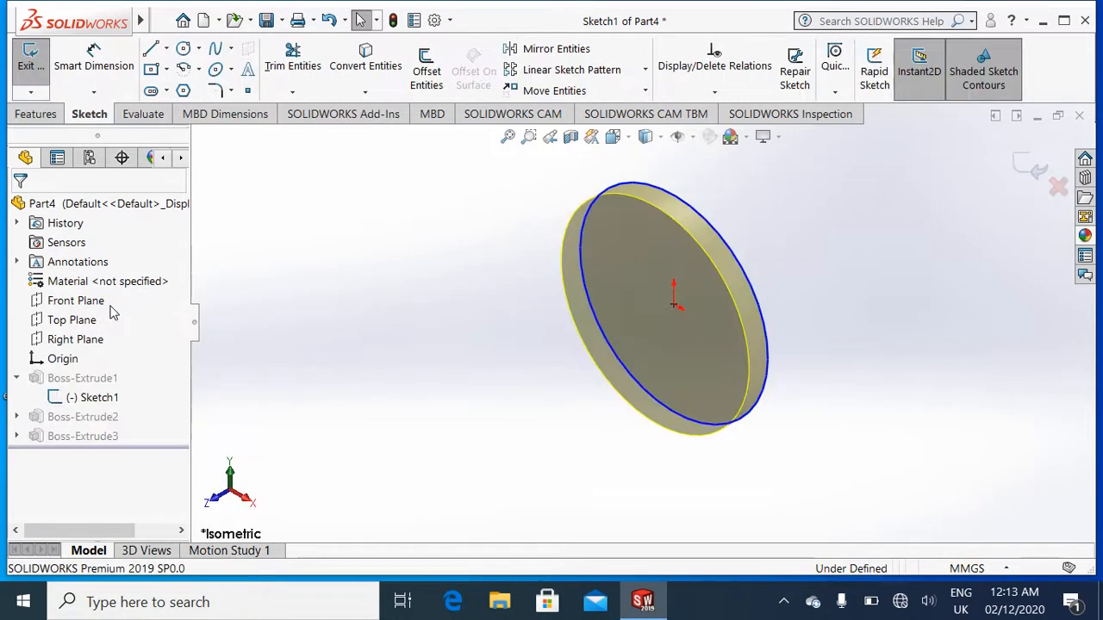
pyautogui.click(97, 58)
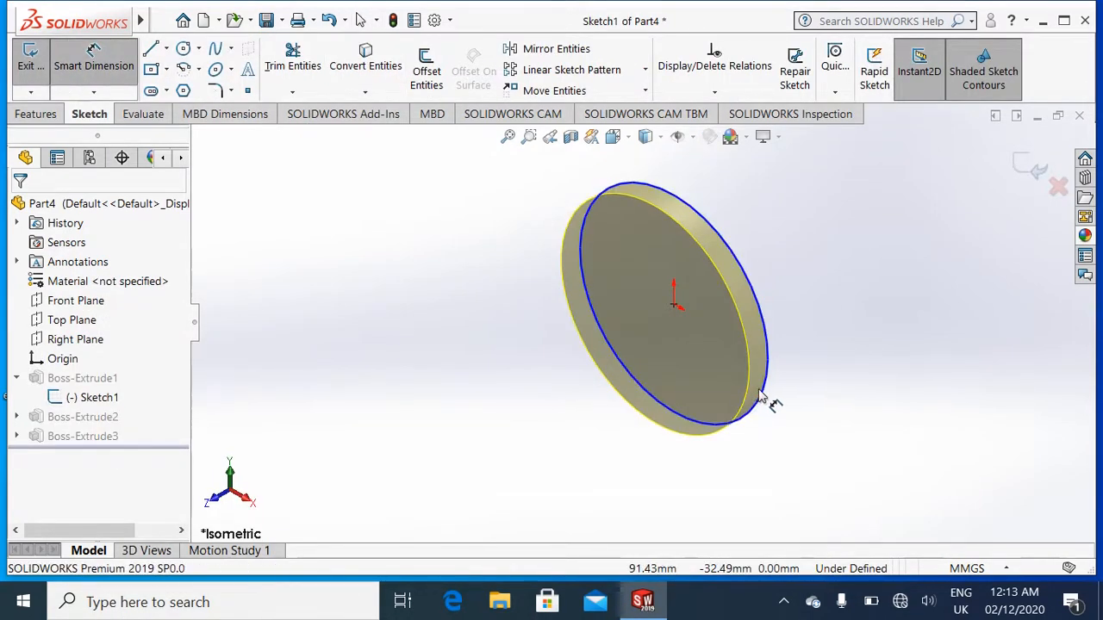
pyautogui.click(832, 383)
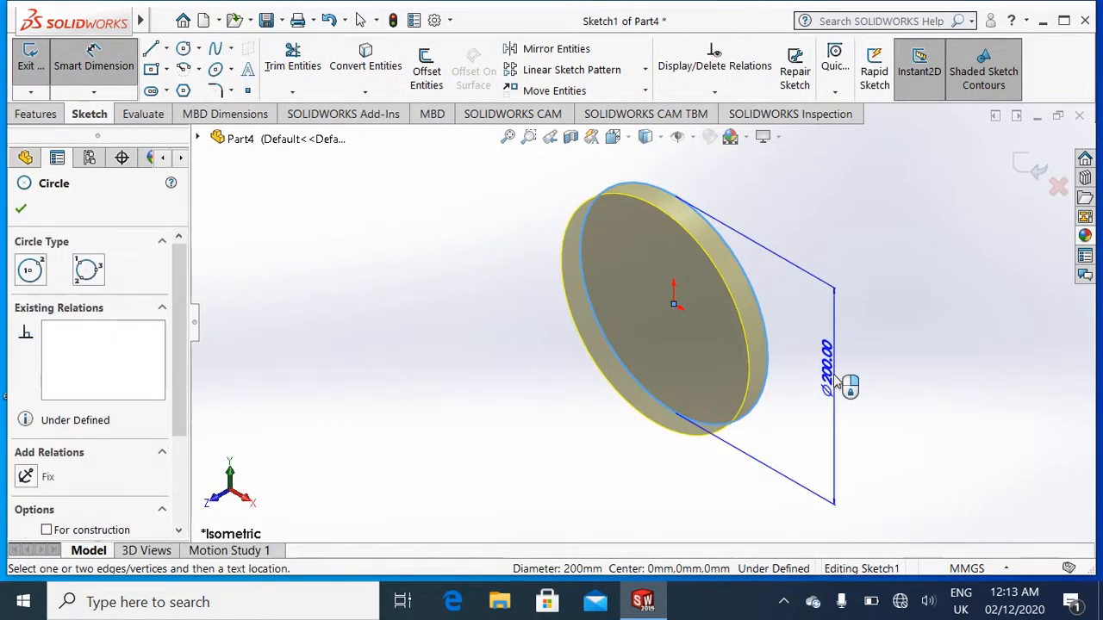
pyautogui.click(836, 383)
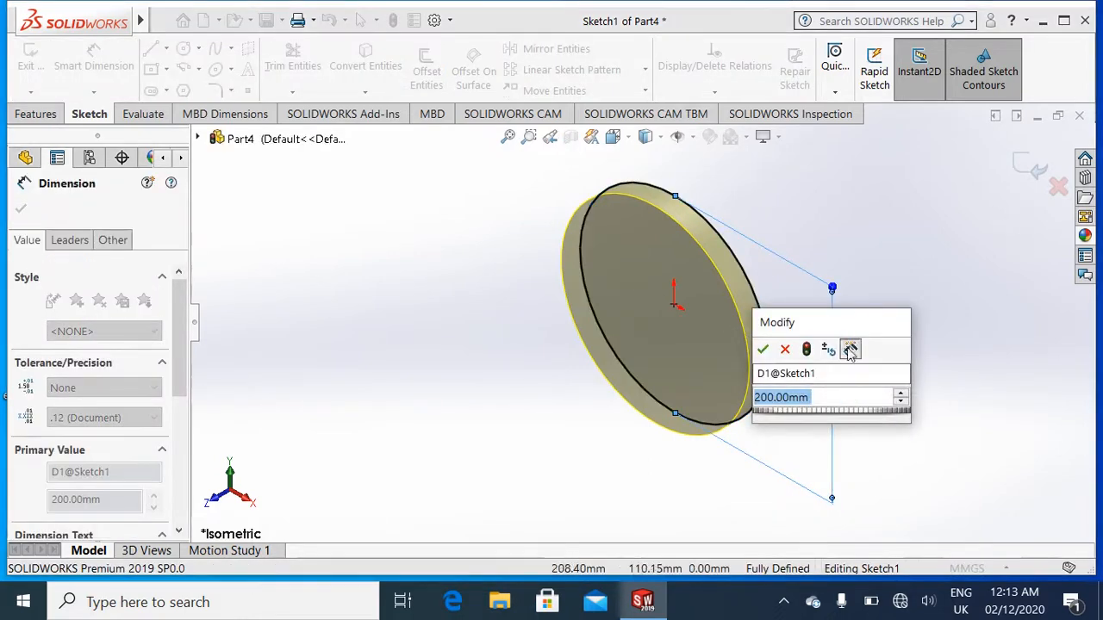
pyautogui.click(763, 350)
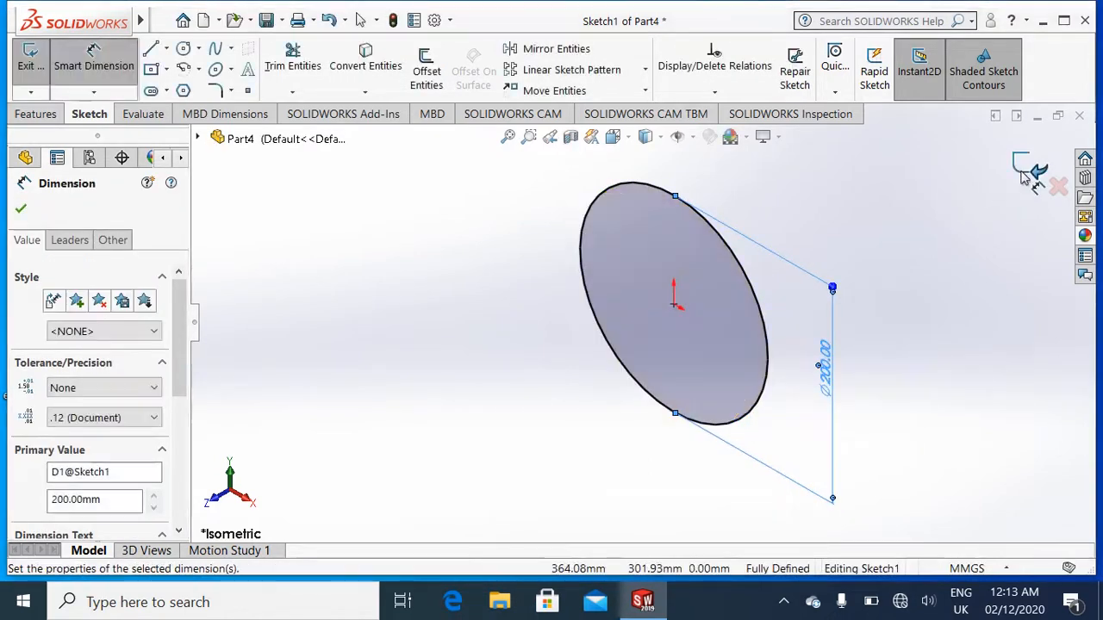
pyautogui.click(1023, 173)
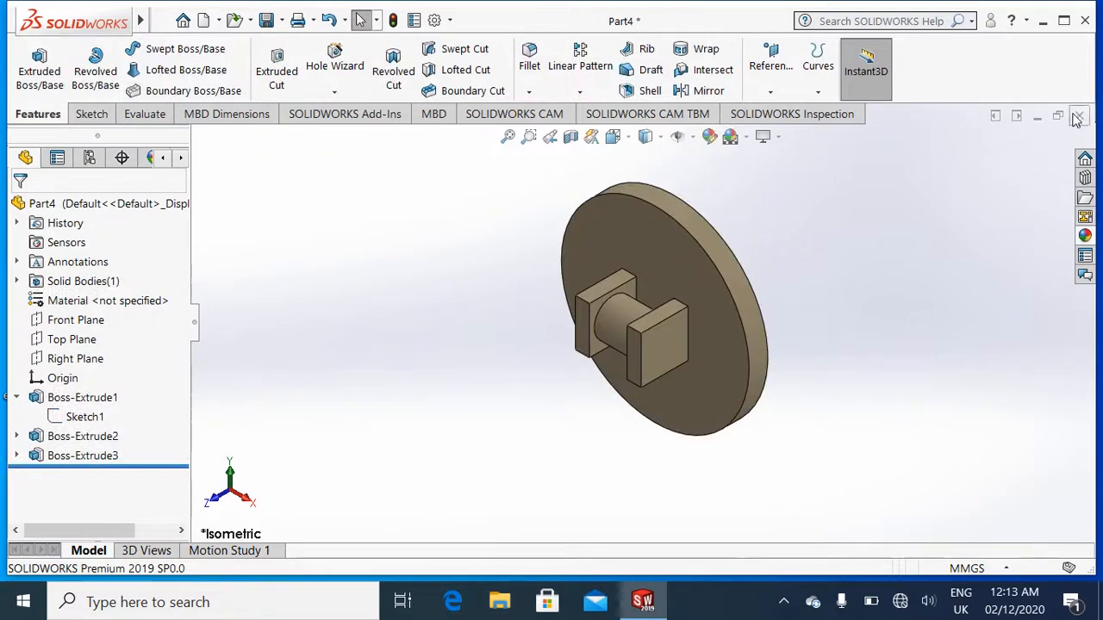
# Close the part and save it on the Desktop as Part4.SLDPRT.
pyautogui.click(1079, 119)
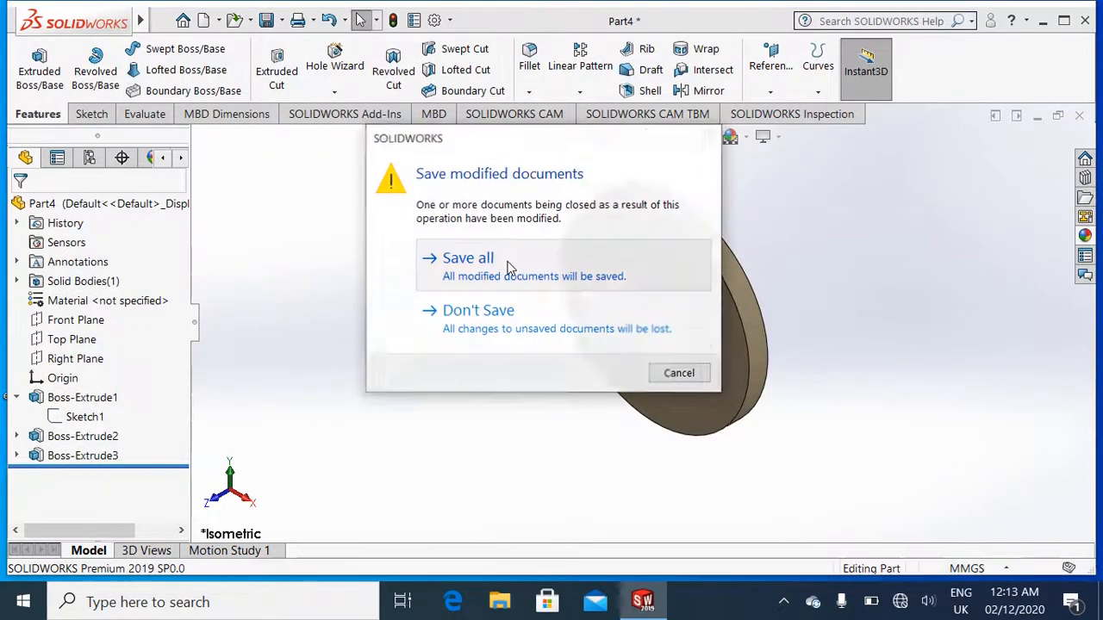
pyautogui.click(507, 260)
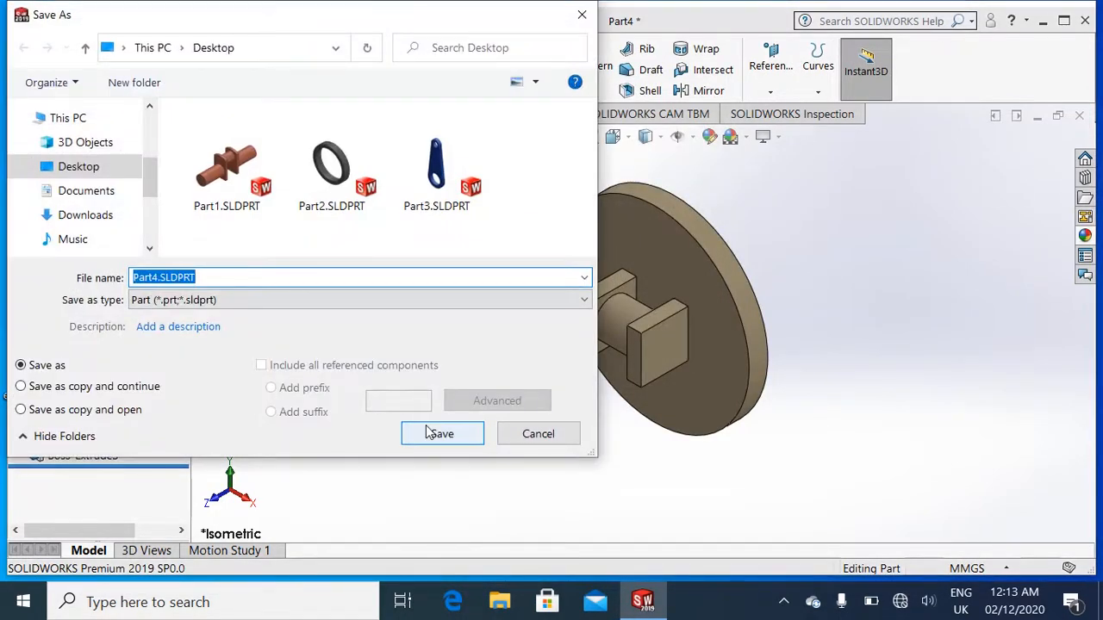
pyautogui.click(429, 435)
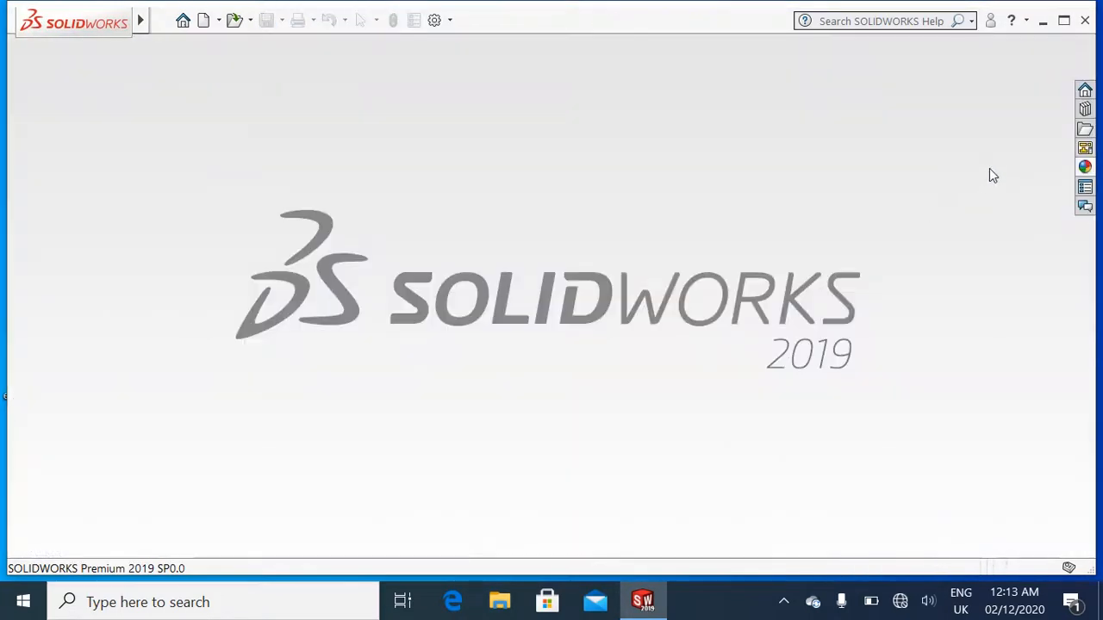
# Create a new part and sketch a circle about 118 mm in diameter on the Front Plane, centred on the origin.
pyautogui.click(203, 21)
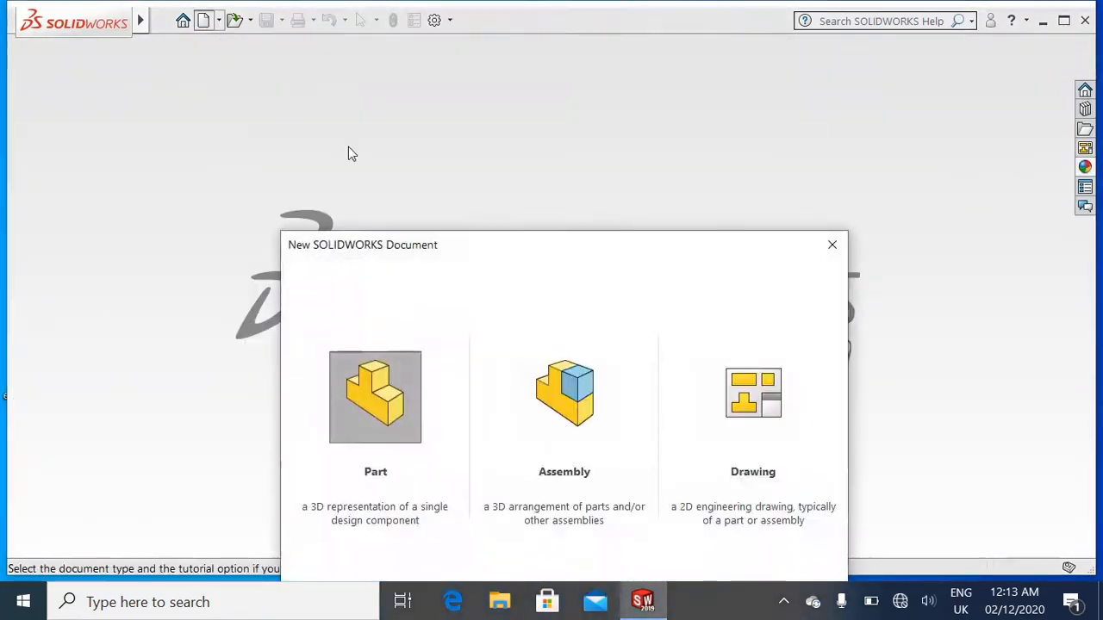
pyautogui.doubleClick(366, 375)
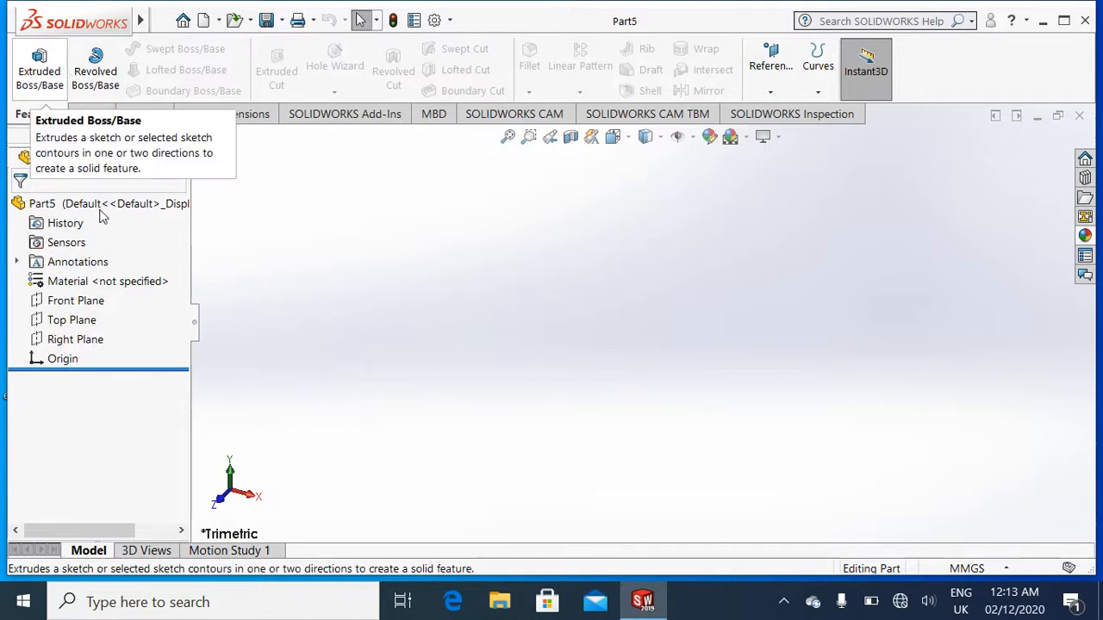
pyautogui.rightClick(93, 302)
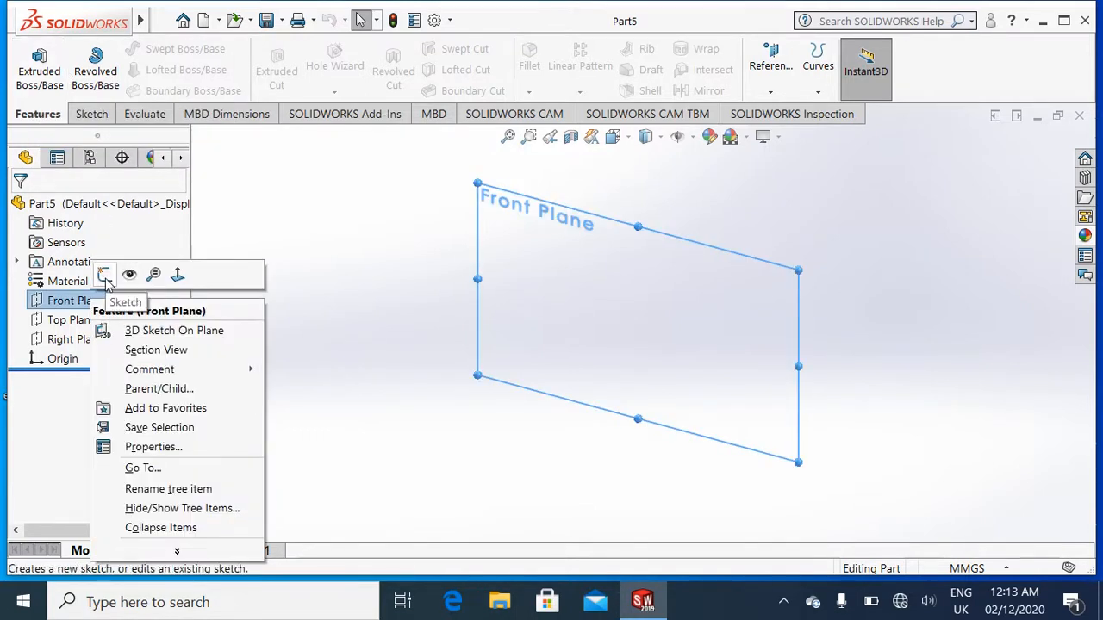
pyautogui.click(104, 276)
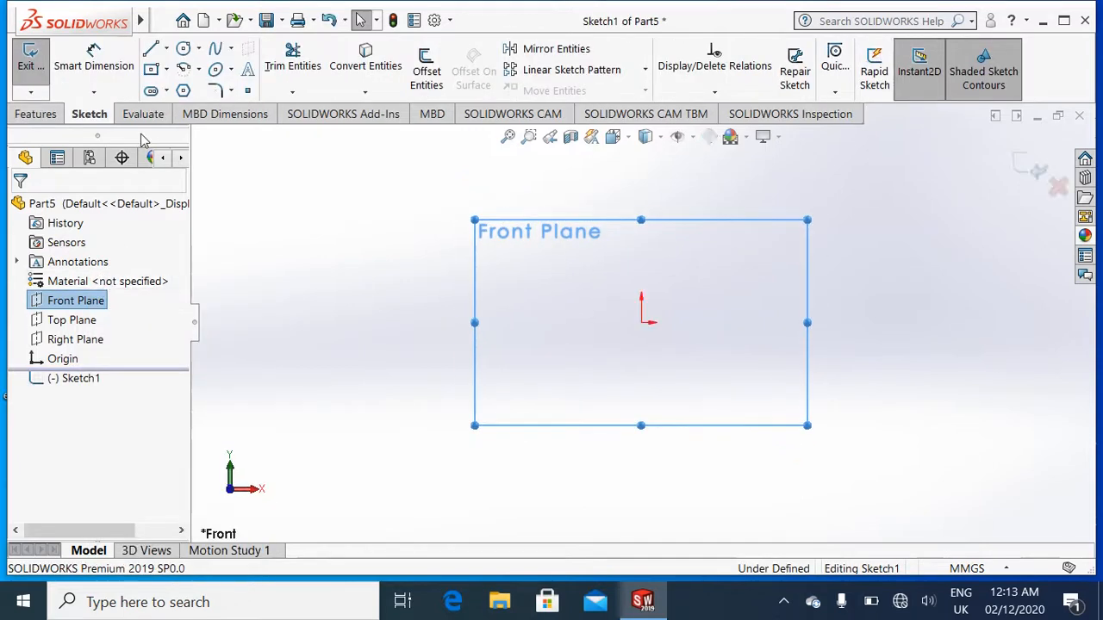
pyautogui.click(184, 52)
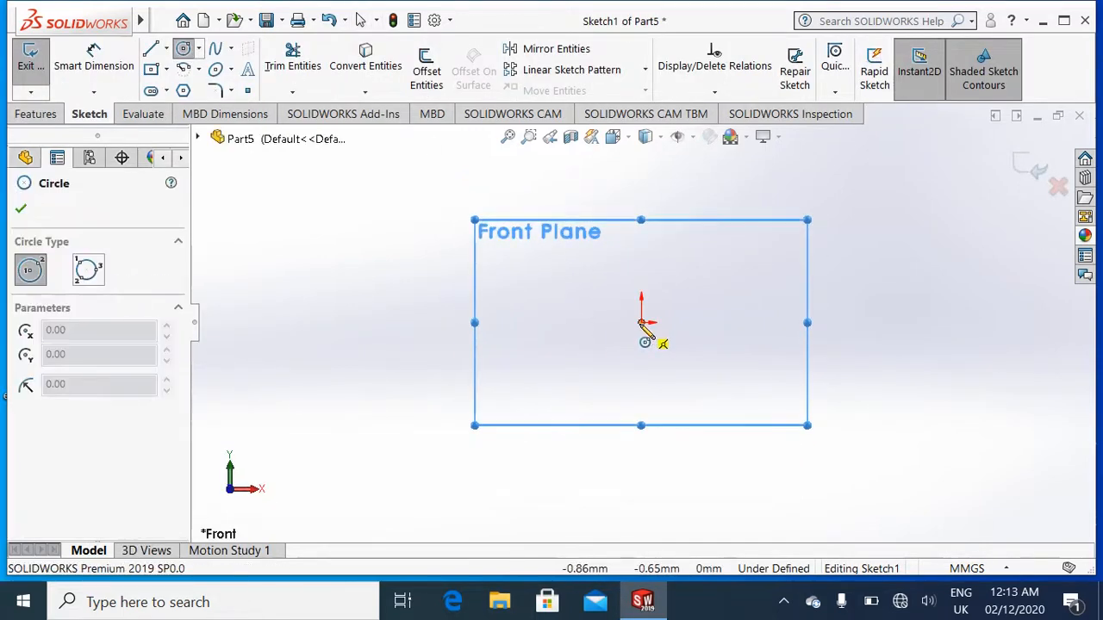
pyautogui.click(642, 321)
pyautogui.click(555, 261)
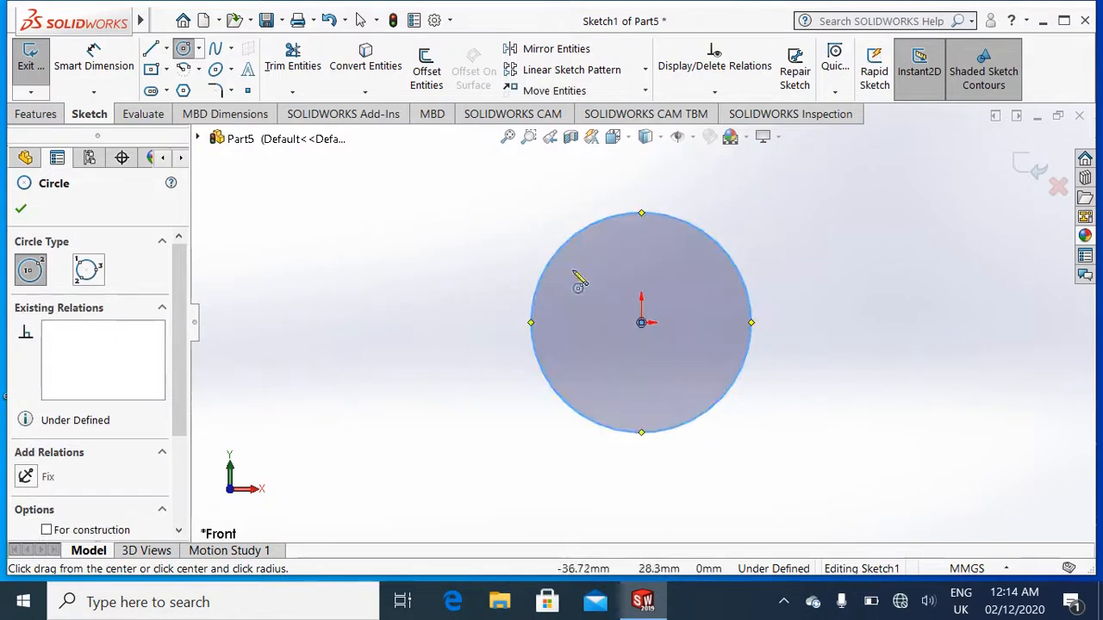
pyautogui.click(641, 322)
pyautogui.click(616, 308)
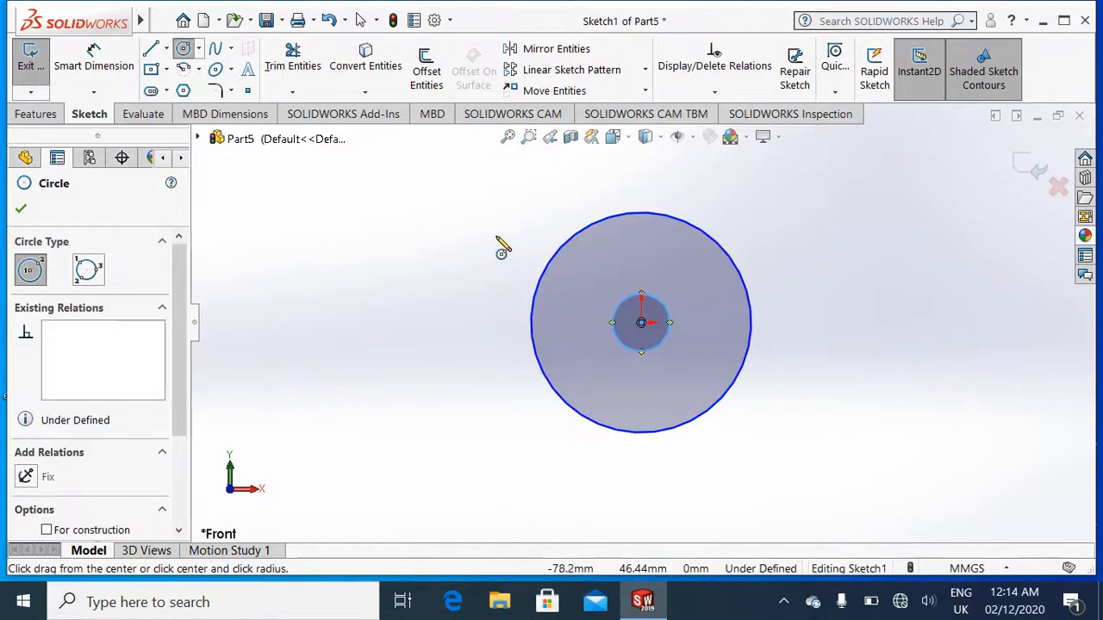
pyautogui.press('Delete')
pyautogui.click(640, 308)
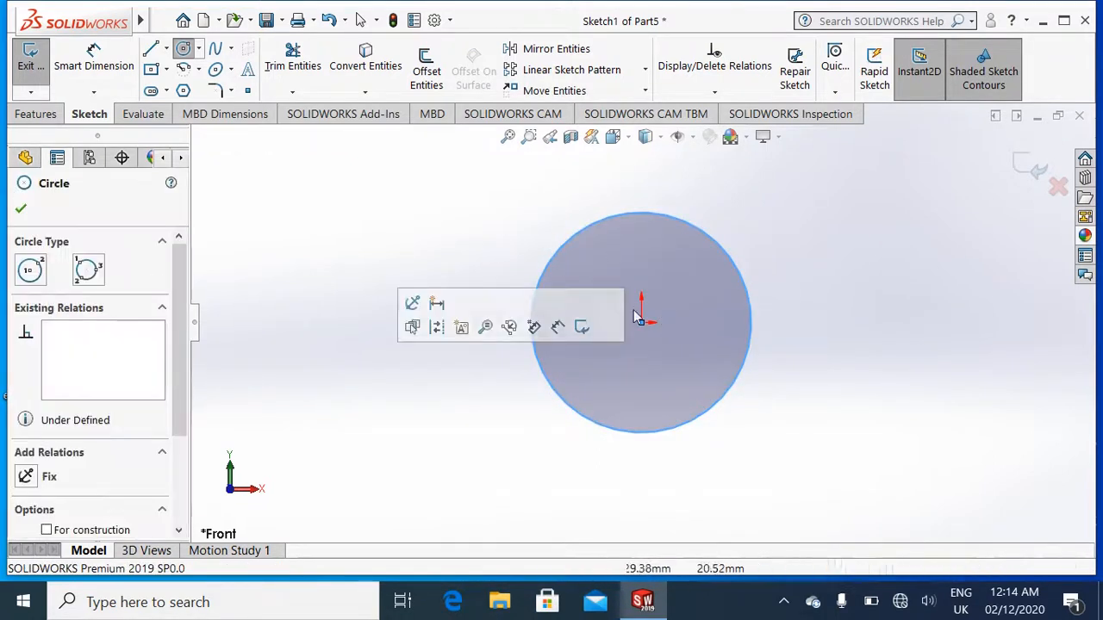
# Sketch a larger concentric circle of about 73.3 mm radius around the first one, centred on the origin.
pyautogui.click(196, 52)
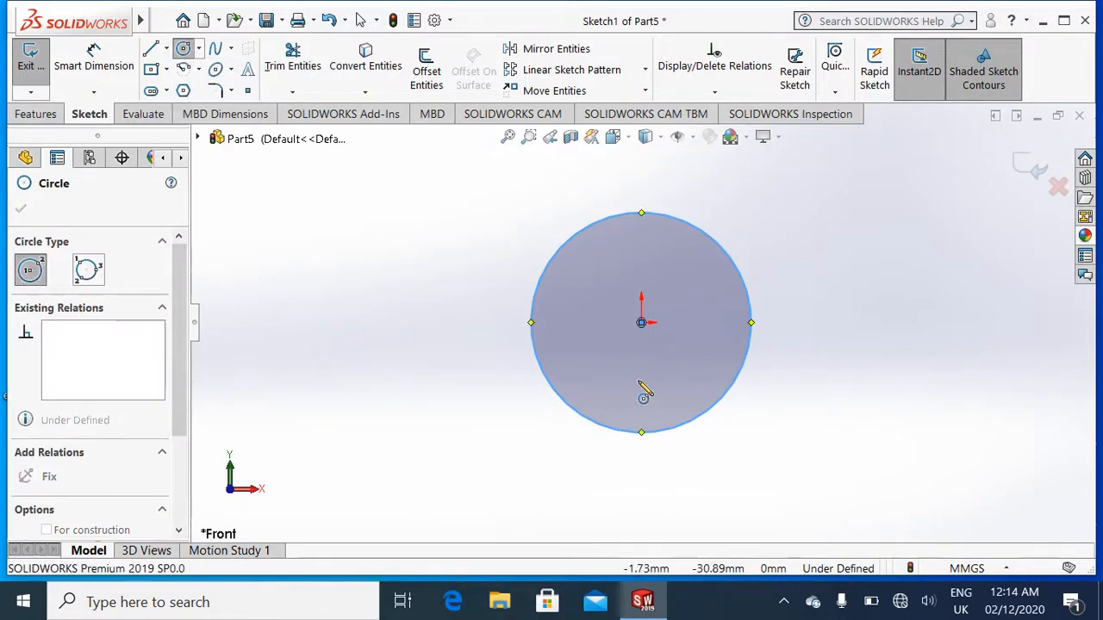
pyautogui.click(642, 323)
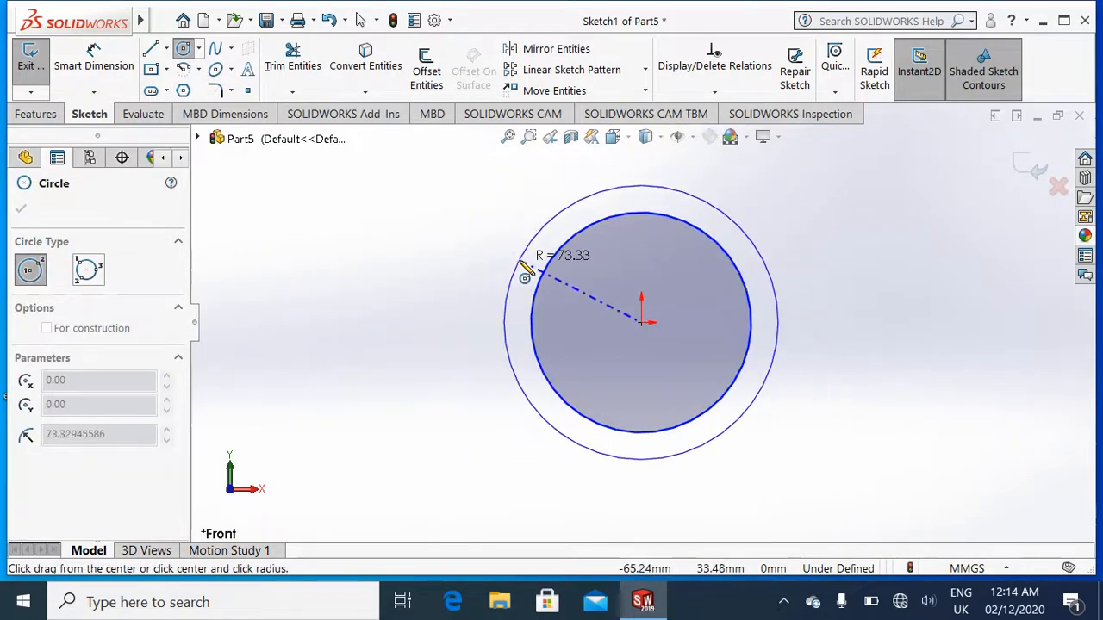
pyautogui.click(524, 253)
pyautogui.click(28, 211)
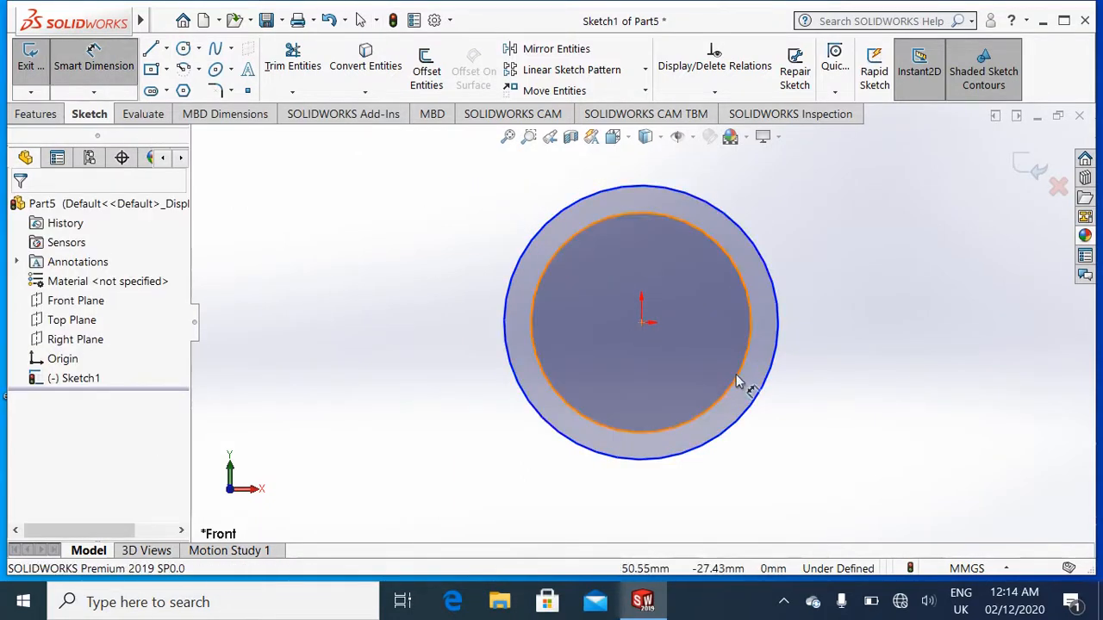
# Dimension the inner circle's diameter as 200 mm and the outer circle's diameter as 220 mm.
pyautogui.click(771, 368)
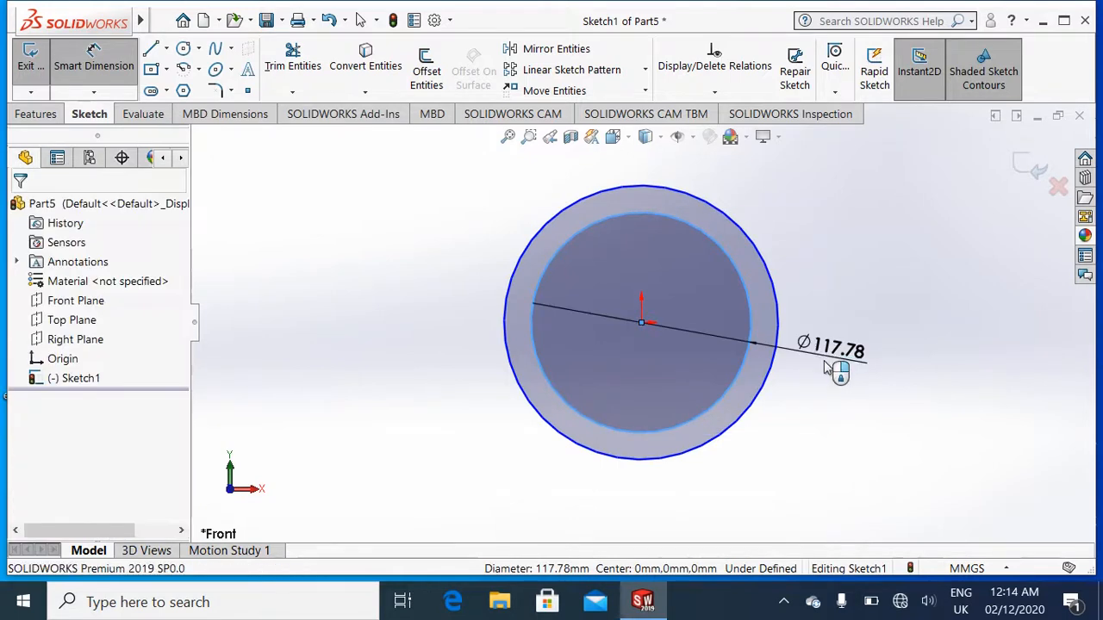
pyautogui.click(824, 363)
pyautogui.write('200')
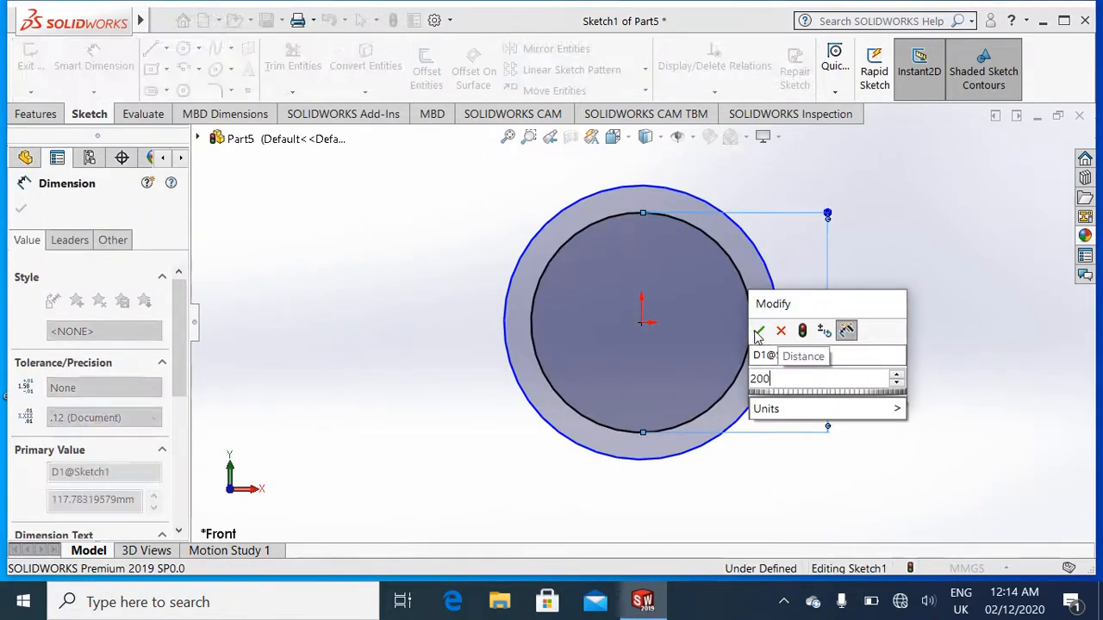
pyautogui.click(759, 332)
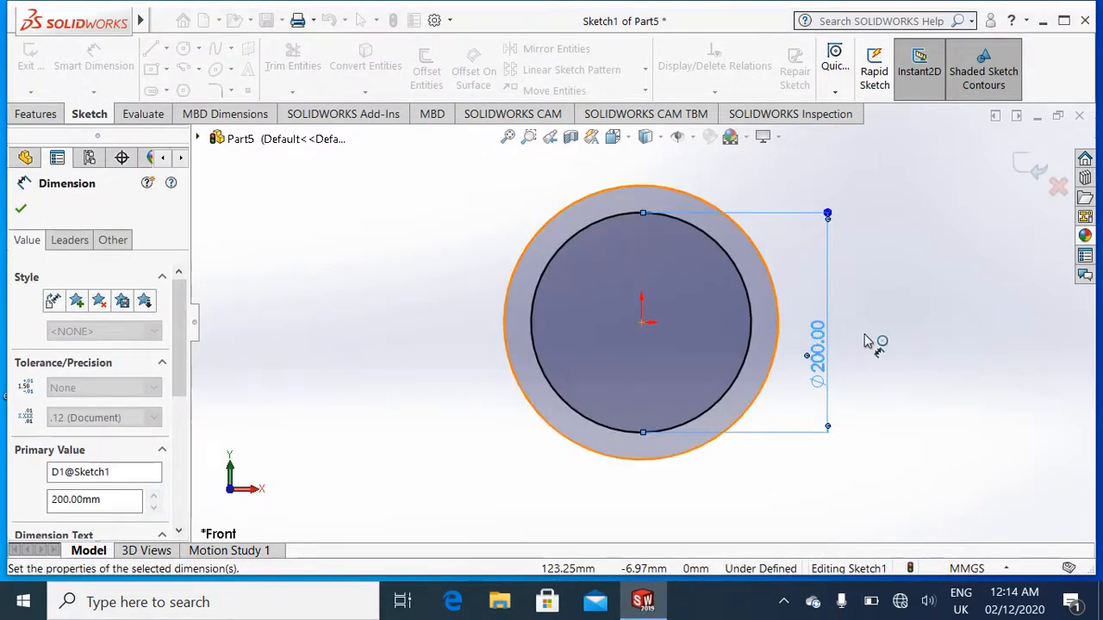
pyautogui.click(777, 343)
pyautogui.click(932, 362)
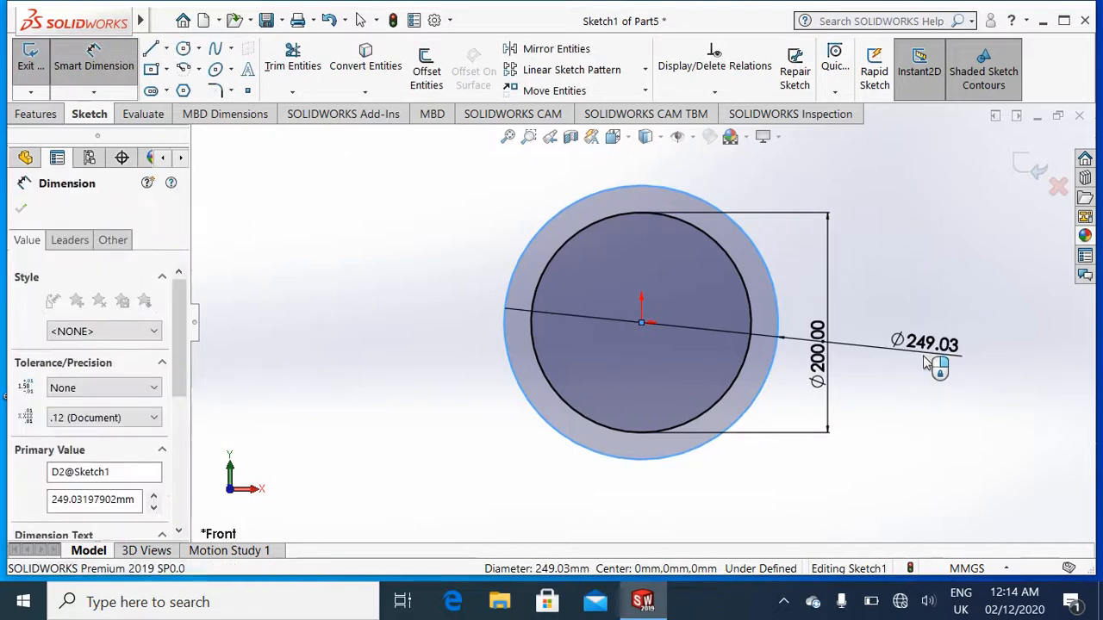
pyautogui.write('220')
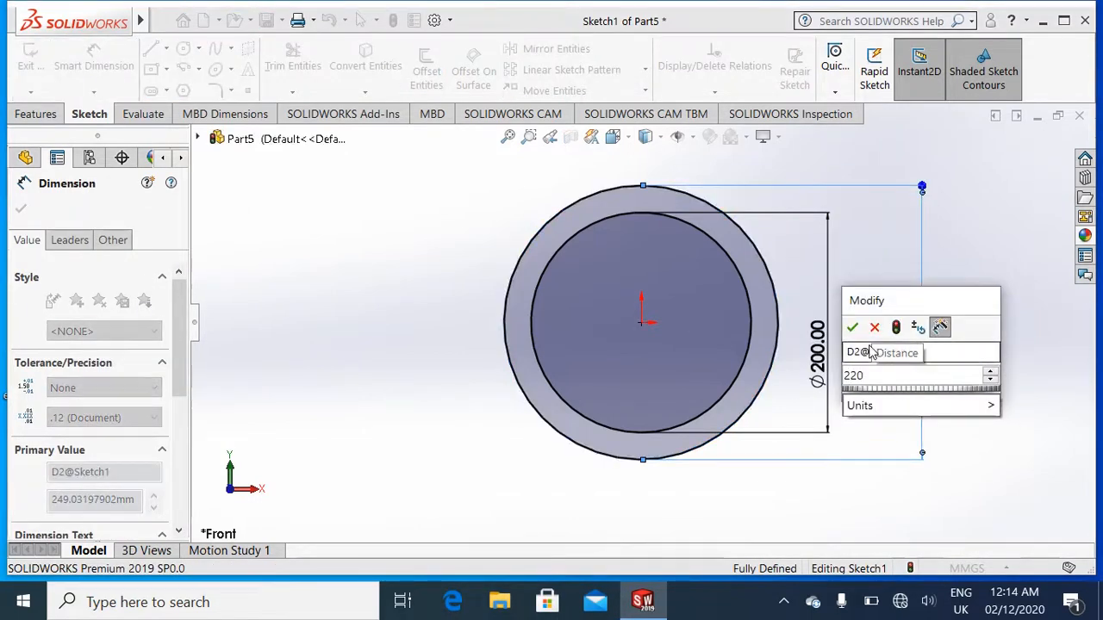
pyautogui.click(852, 327)
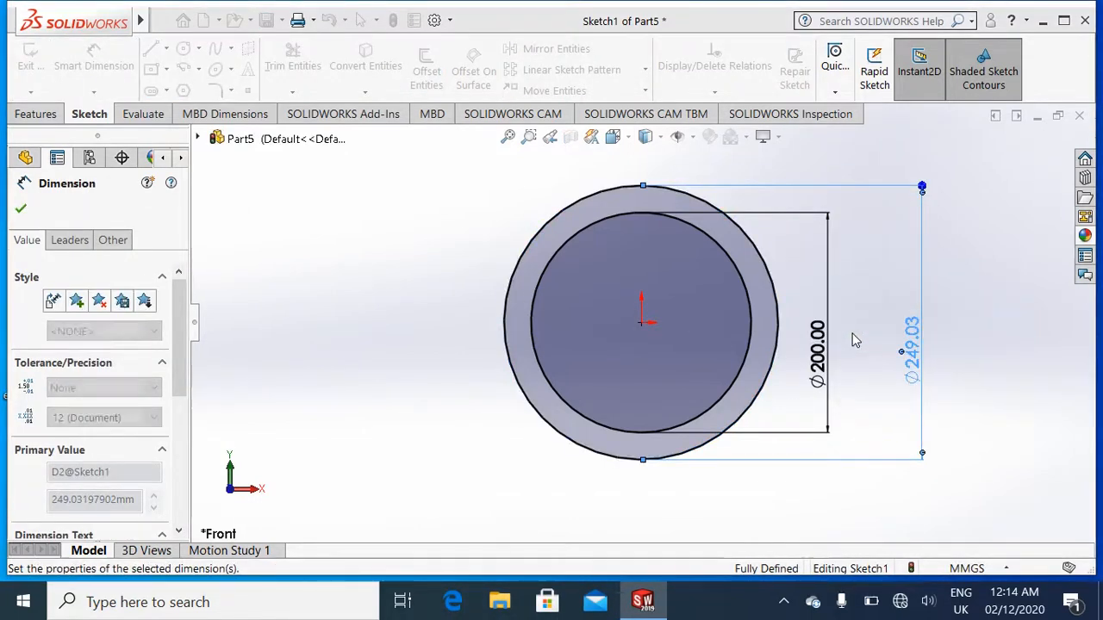
pyautogui.click(22, 212)
# Extrude the ring profile between the two concentric circles to a blind depth of 100 mm.
pyautogui.hotkey('ctrl', '7')
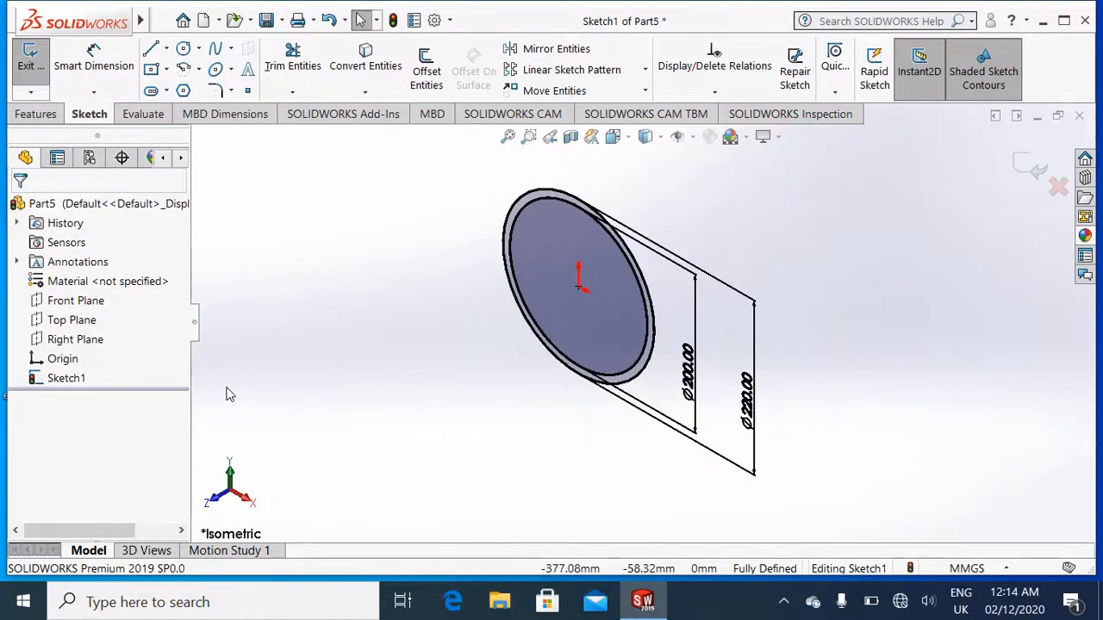
pyautogui.click(36, 114)
pyautogui.click(39, 72)
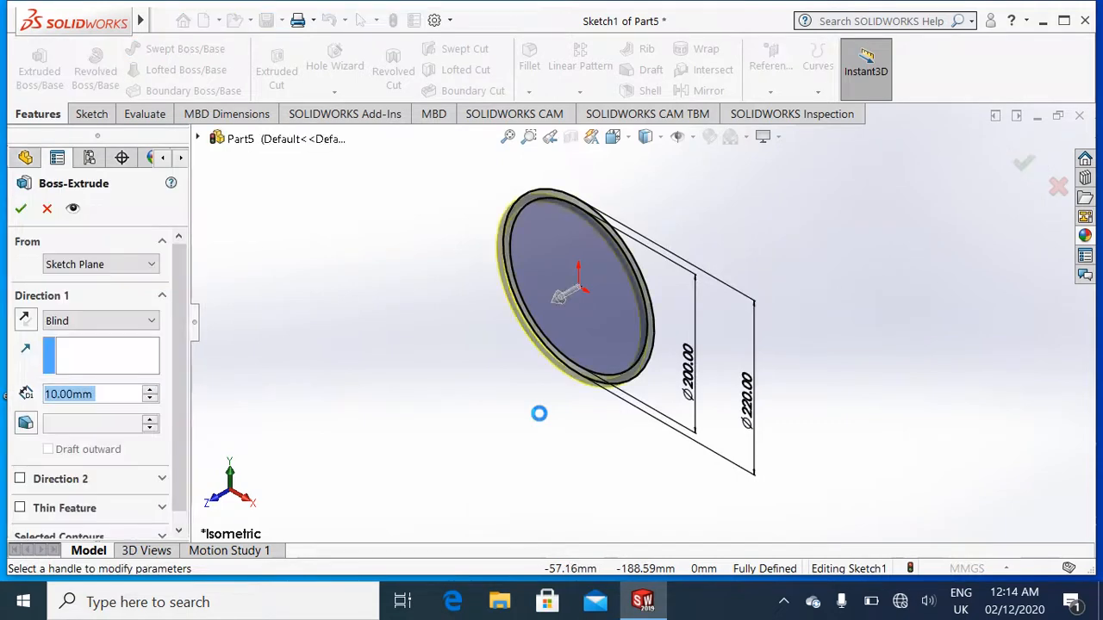
pyautogui.write('100')
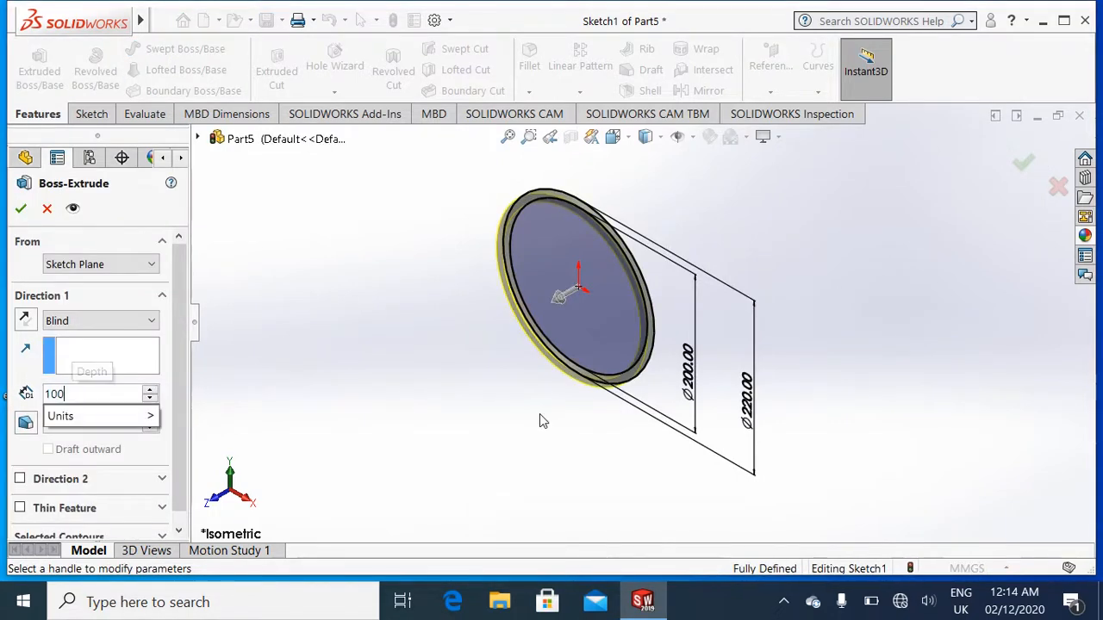
pyautogui.press('Return')
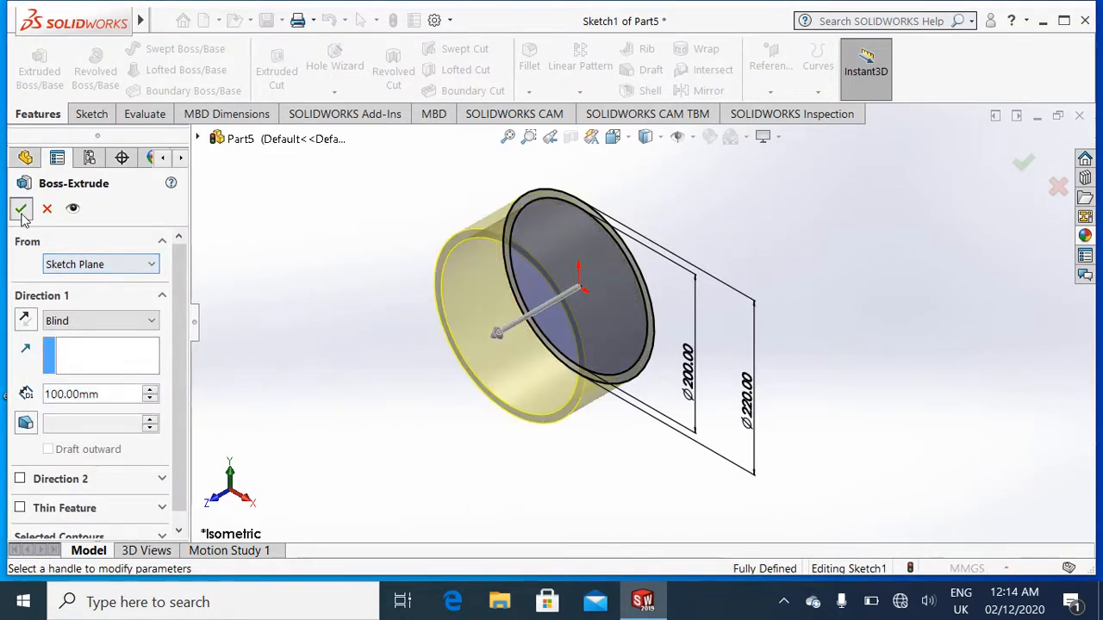
pyautogui.click(21, 209)
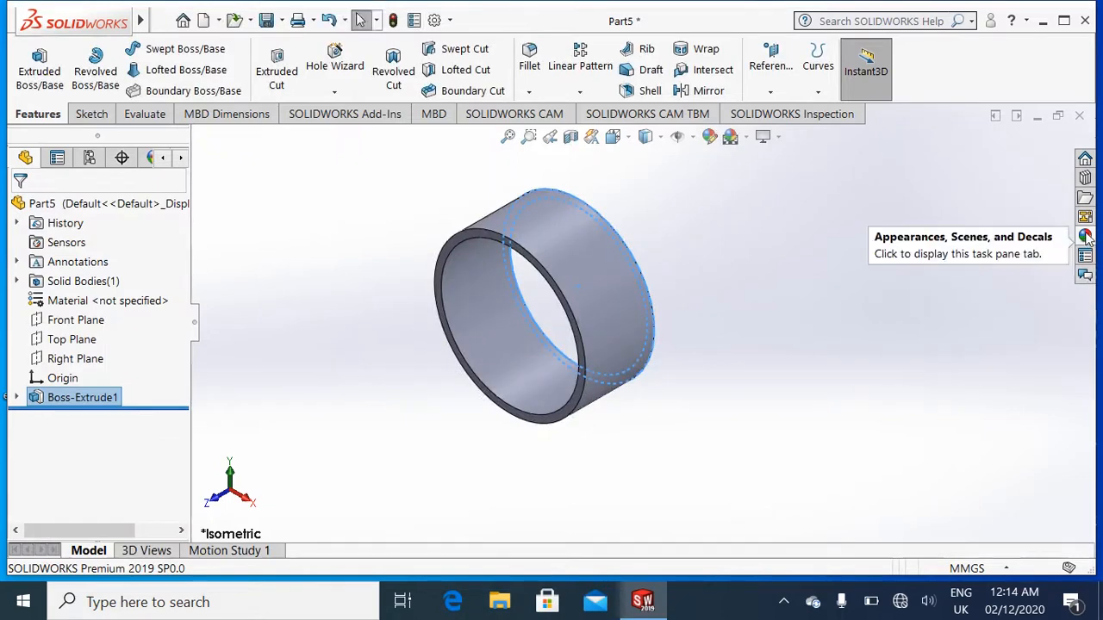
# Apply the clear glass appearance to the whole ring part.
pyautogui.click(1086, 237)
pyautogui.click(785, 377)
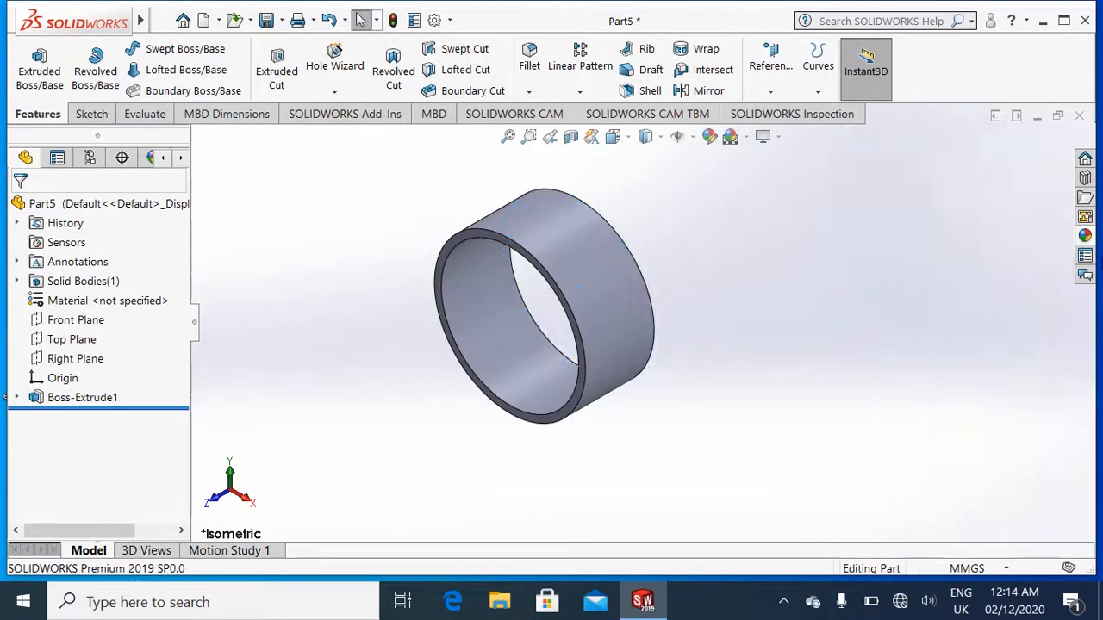
pyautogui.click(1086, 237)
pyautogui.scroll(-3, 951, 231)
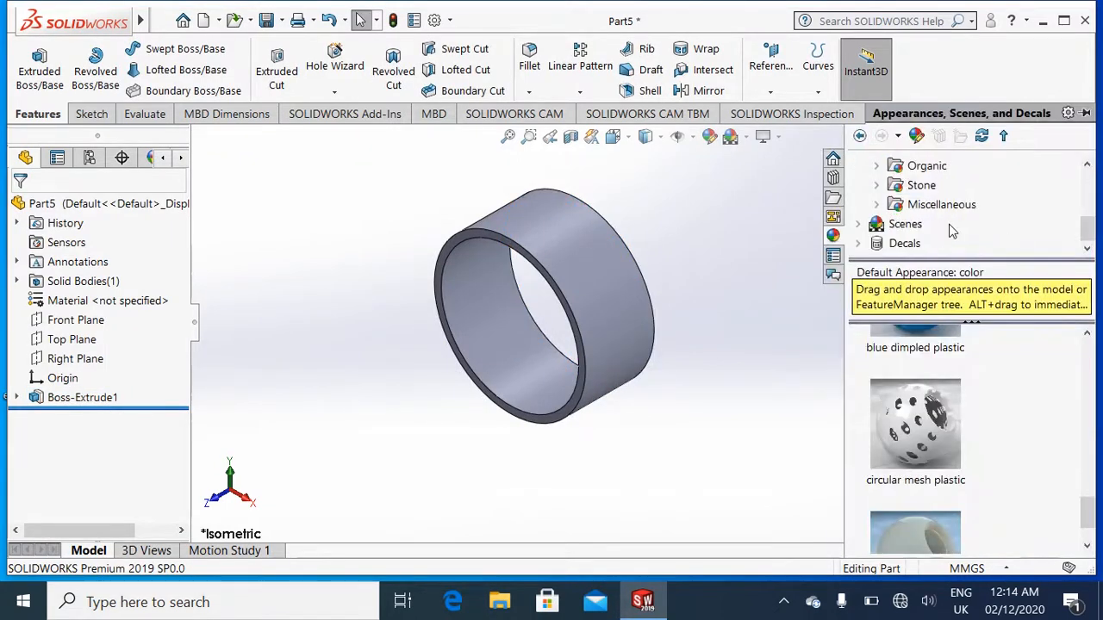
pyautogui.scroll(5, 914, 207)
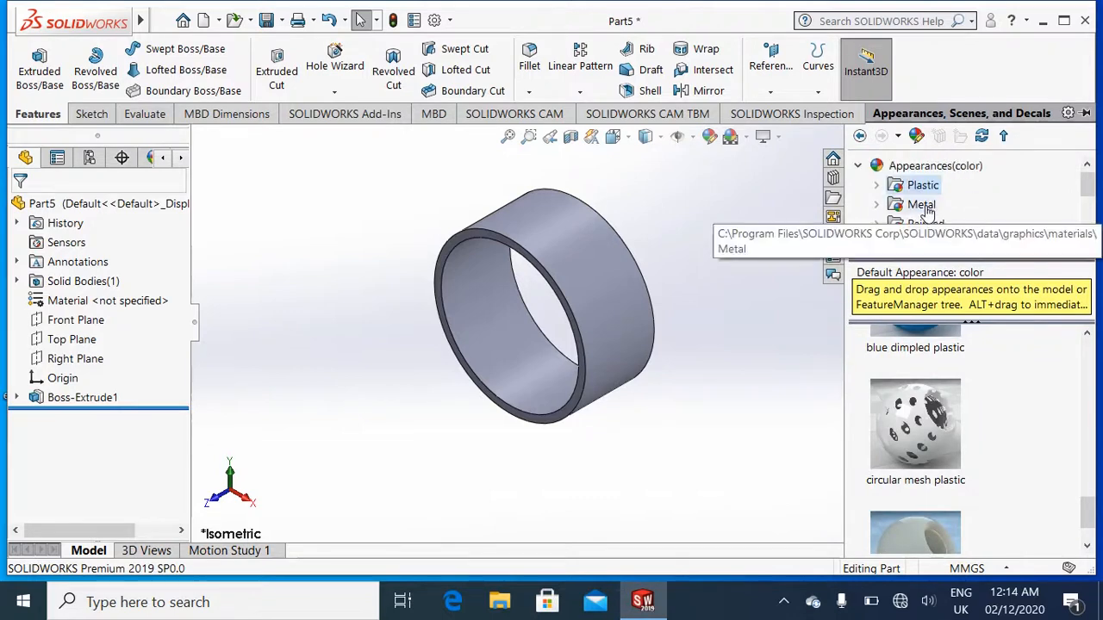
pyautogui.scroll(-2, 926, 211)
pyautogui.click(923, 208)
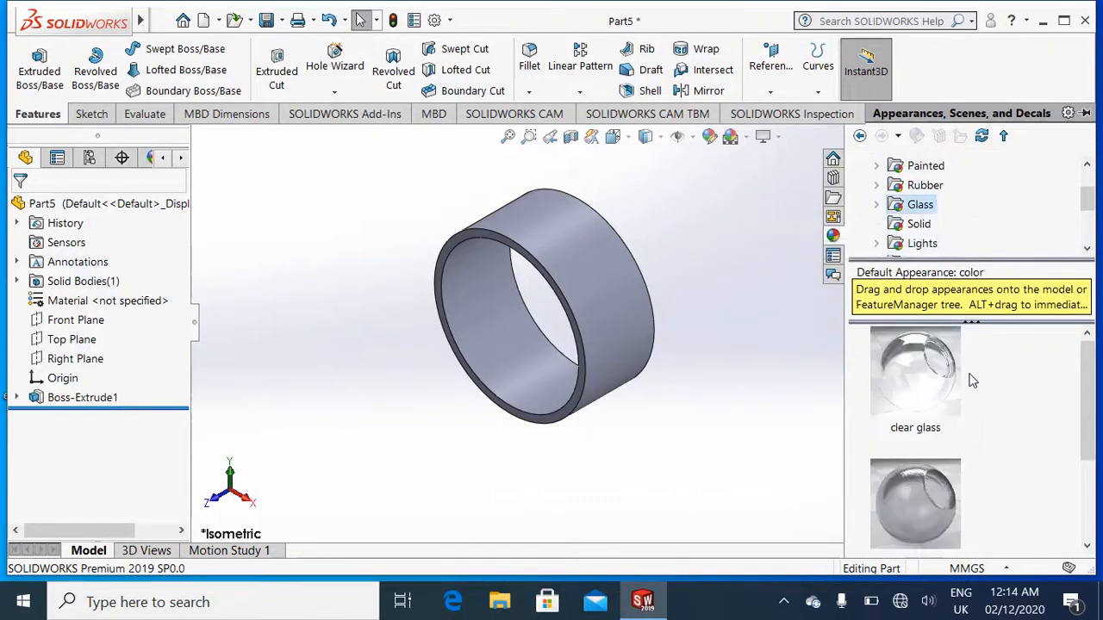
pyautogui.moveTo(926, 392); pyautogui.dragTo(811, 345)
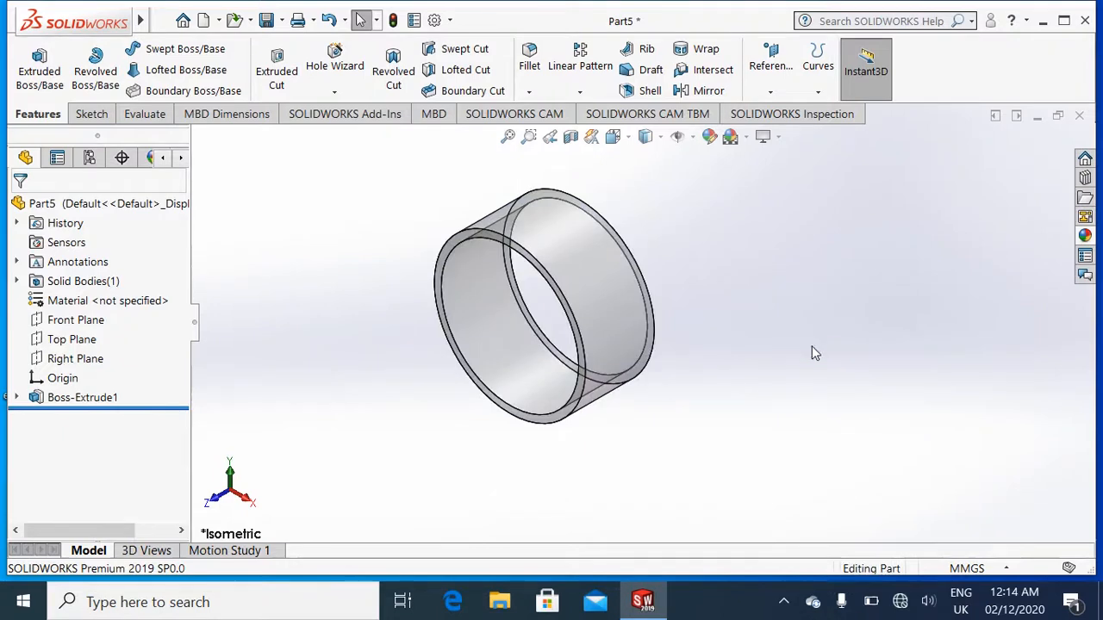
# Save the ring on the Desktop as Part5.SLDPRT and close the part.
pyautogui.hotkey('ctrl', 's')
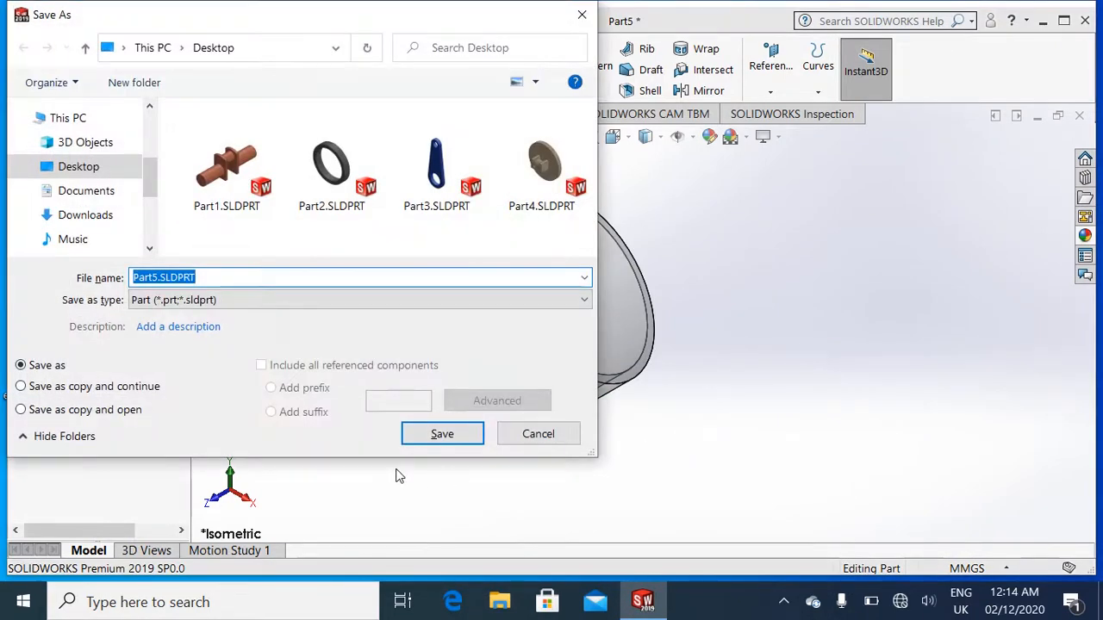
pyautogui.click(441, 434)
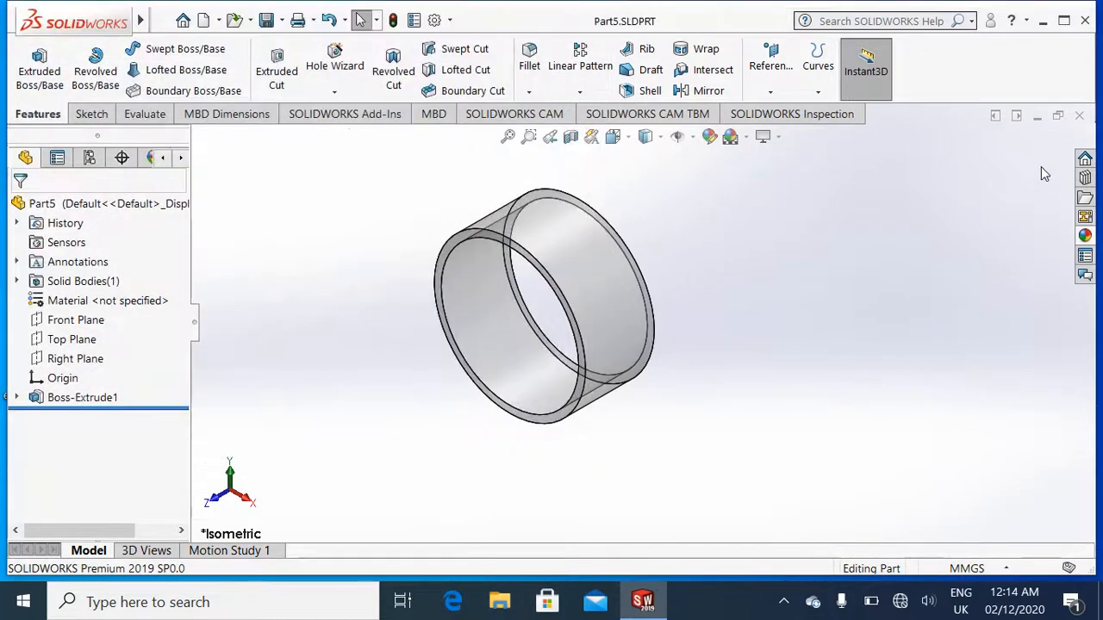
pyautogui.click(1079, 117)
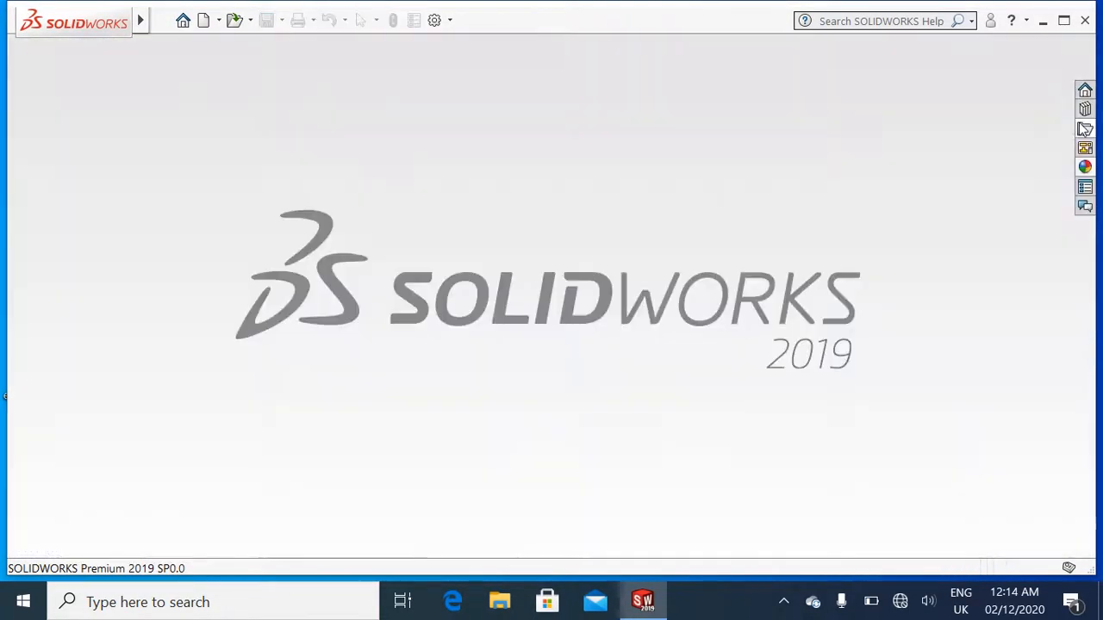
# Create a new assembly and load Part1 through Part5 from the Desktop as the components to insert.
pyautogui.click(204, 20)
pyautogui.doubleClick(543, 412)
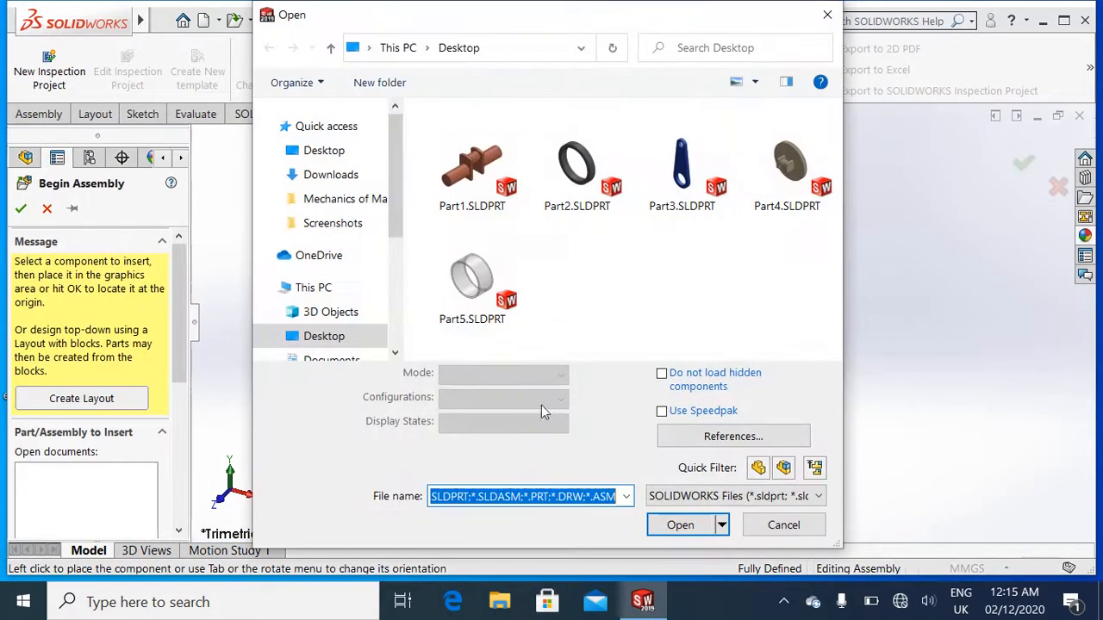
pyautogui.click(479, 173)
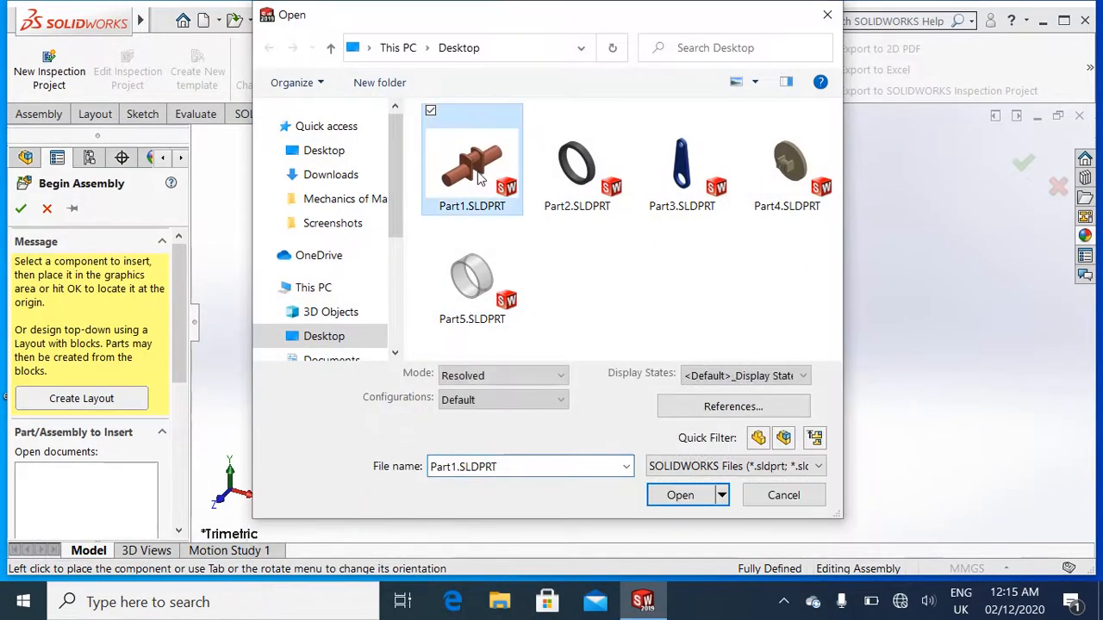
pyautogui.keyDown('ctrl'); pyautogui.click(569, 173); pyautogui.keyUp('ctrl')
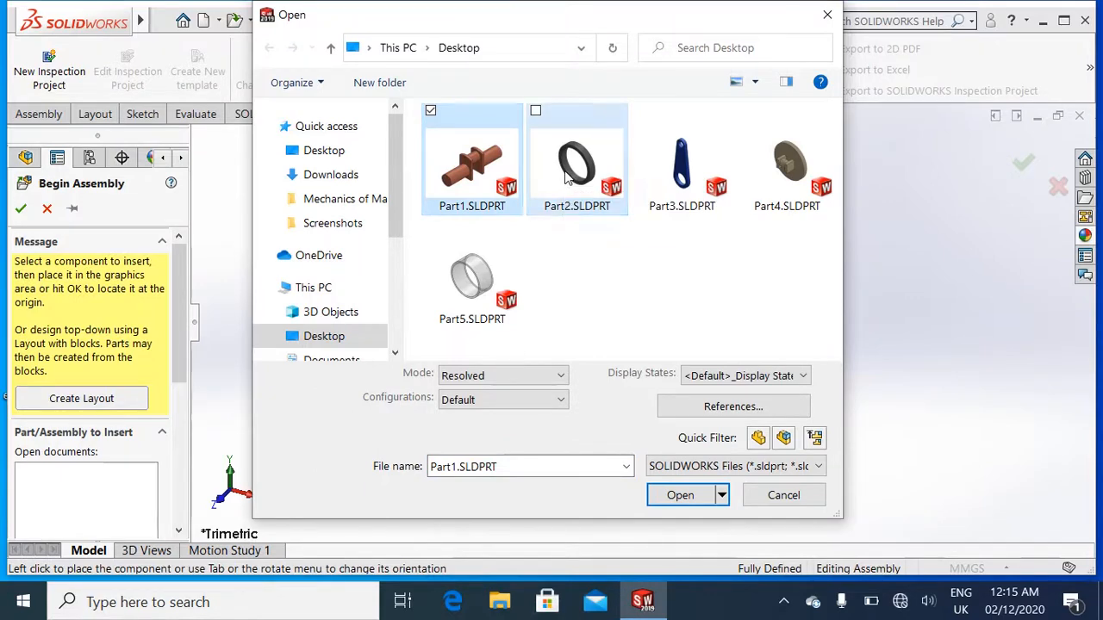
pyautogui.keyDown('ctrl'); pyautogui.click(656, 177); pyautogui.keyUp('ctrl')
pyautogui.keyDown('ctrl'); pyautogui.click(757, 171); pyautogui.keyUp('ctrl')
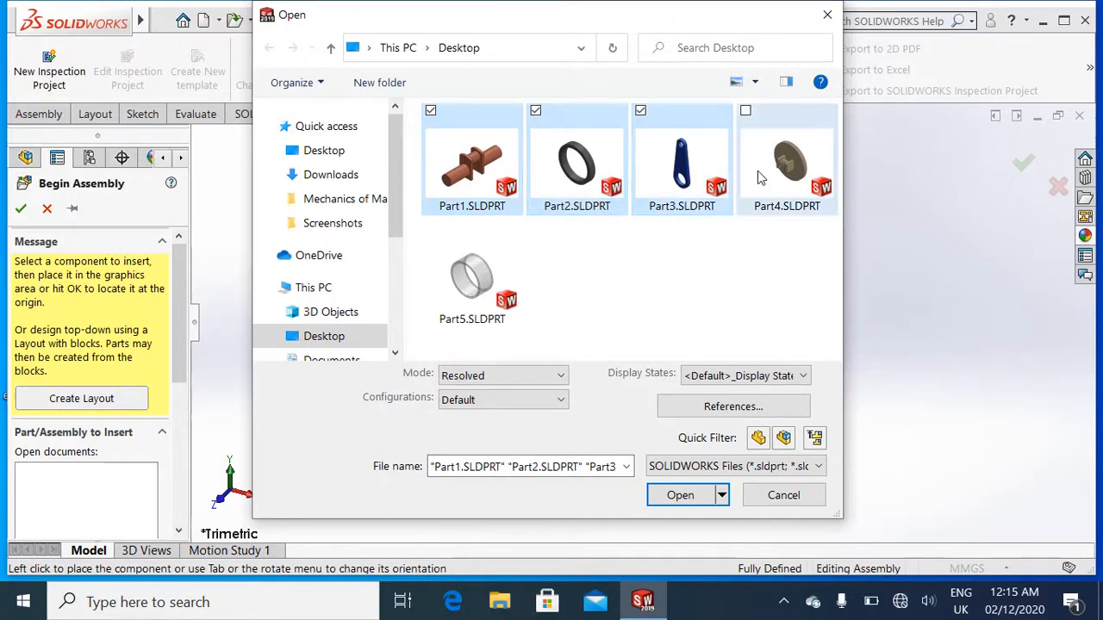
pyautogui.keyDown('ctrl'); pyautogui.click(465, 274); pyautogui.keyUp('ctrl')
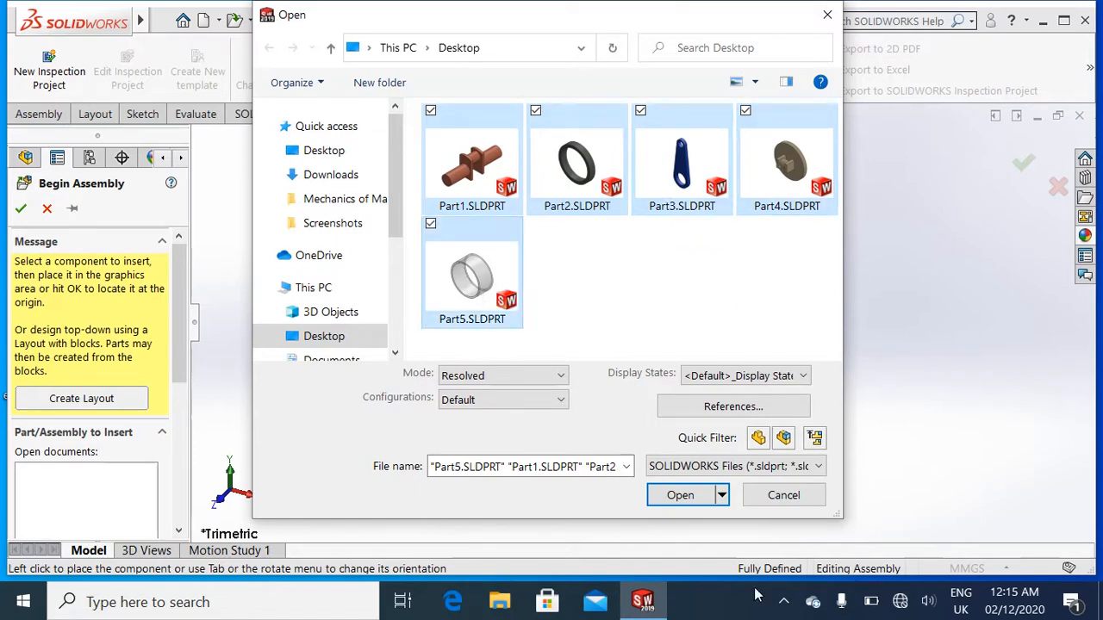
pyautogui.click(680, 495)
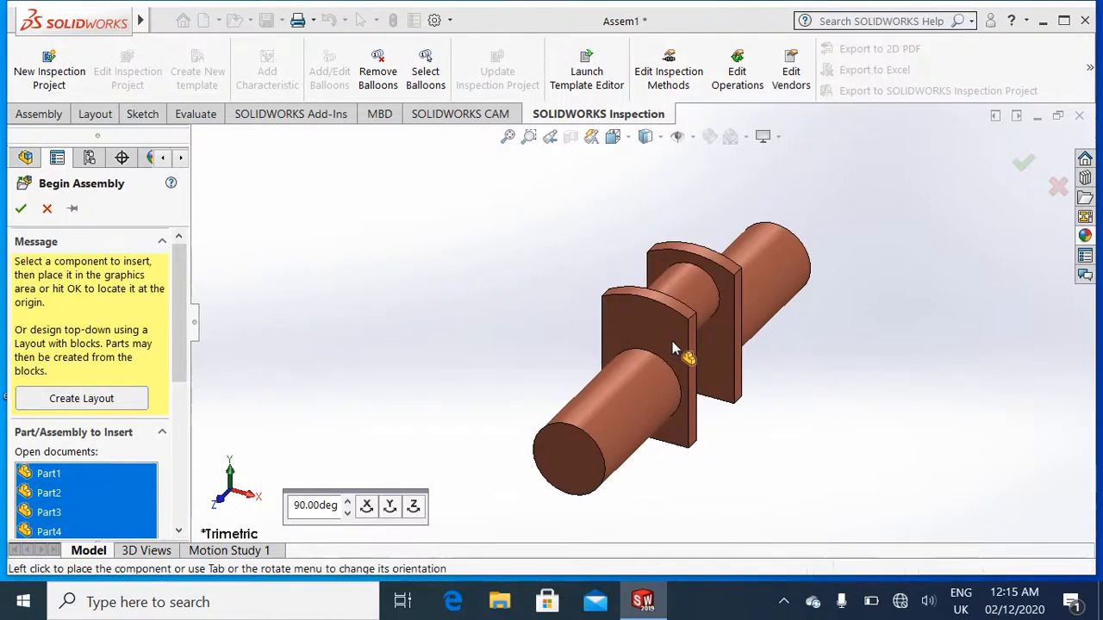
# Place the Part1 shaft in the assembly, the Part2 ring beside its front end, and the Part3 connecting rod above it.
pyautogui.click(673, 345)
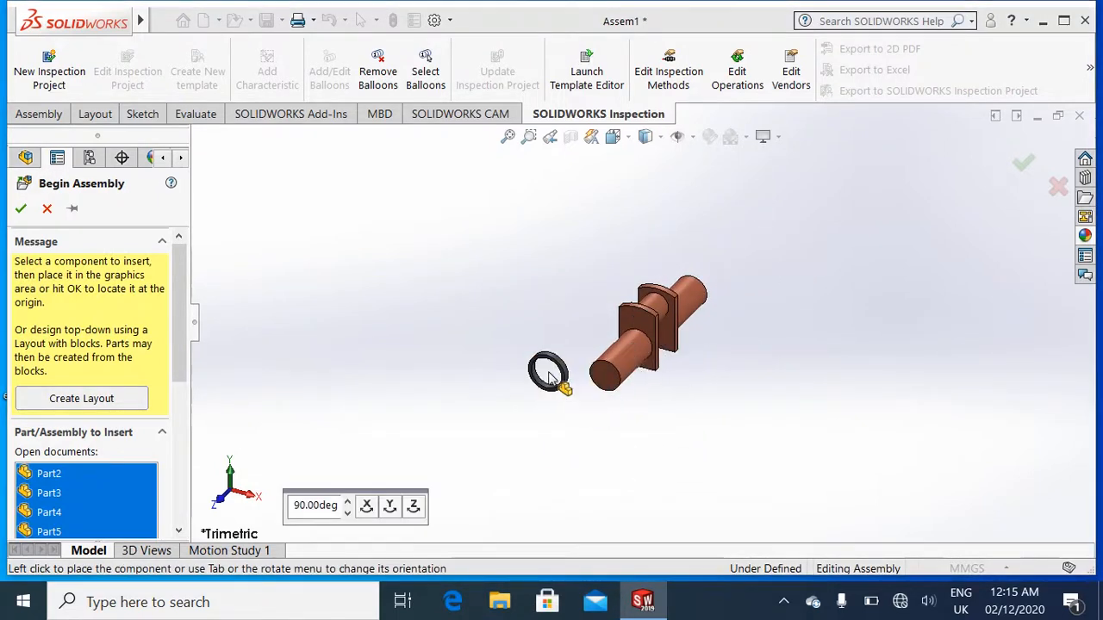
pyautogui.click(549, 377)
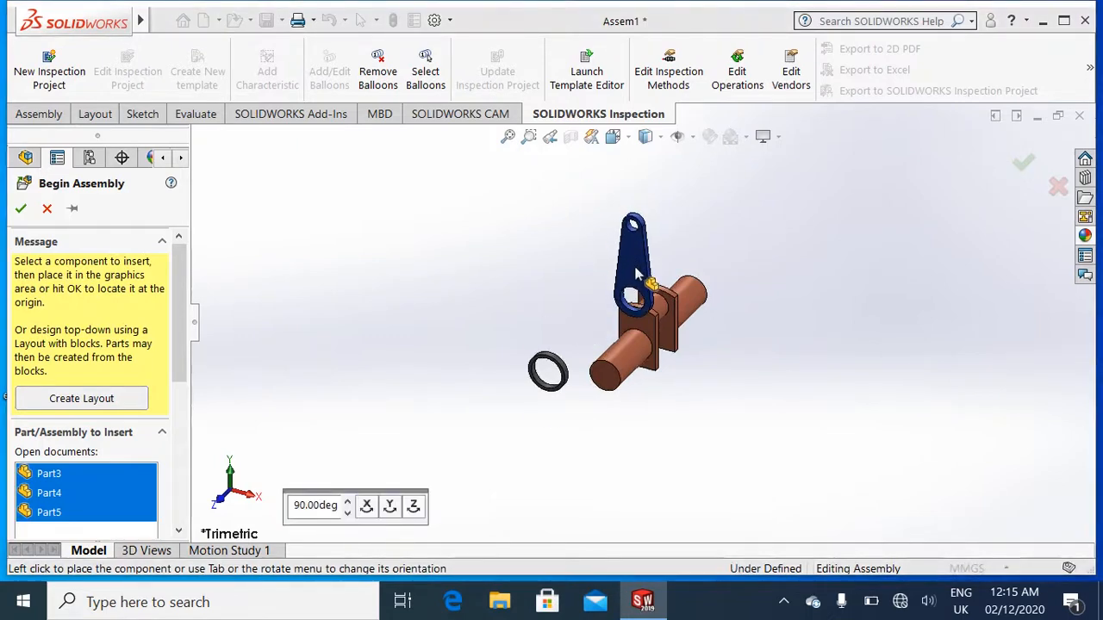
pyautogui.click(603, 245)
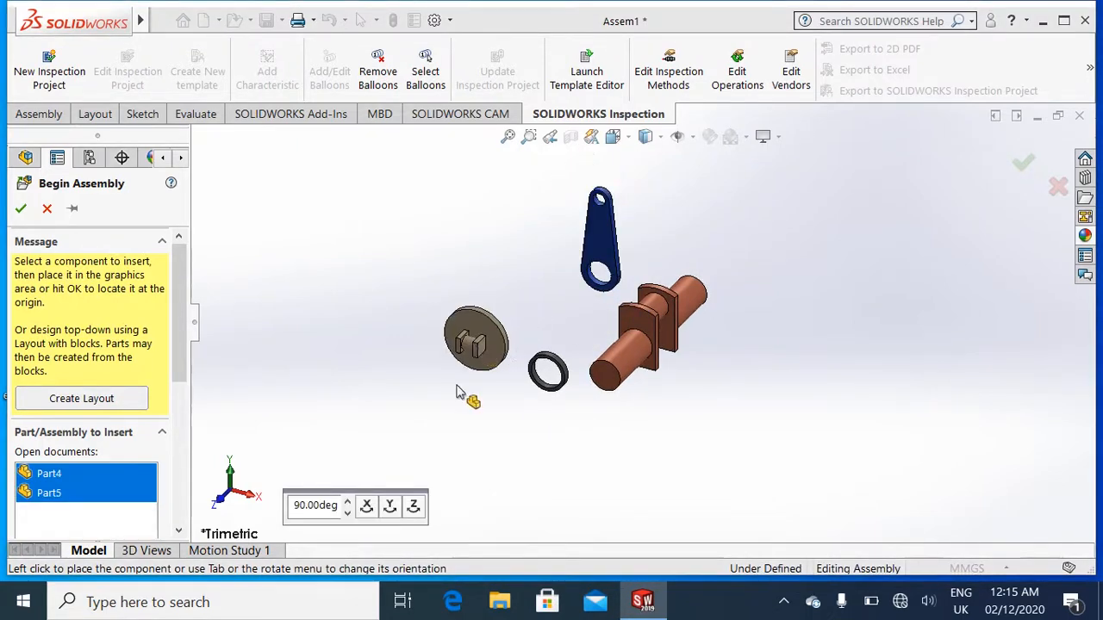
# Insert Part4 above the connecting rod and Part5 beside it, each rotated 90° about the X axis.
pyautogui.click(370, 508)
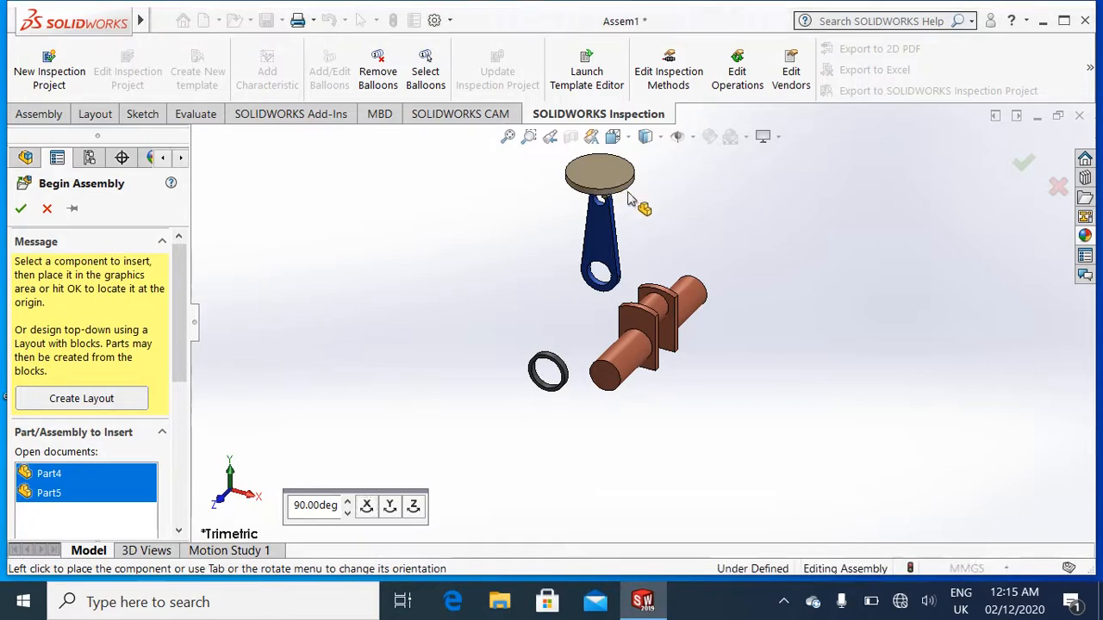
pyautogui.click(603, 192)
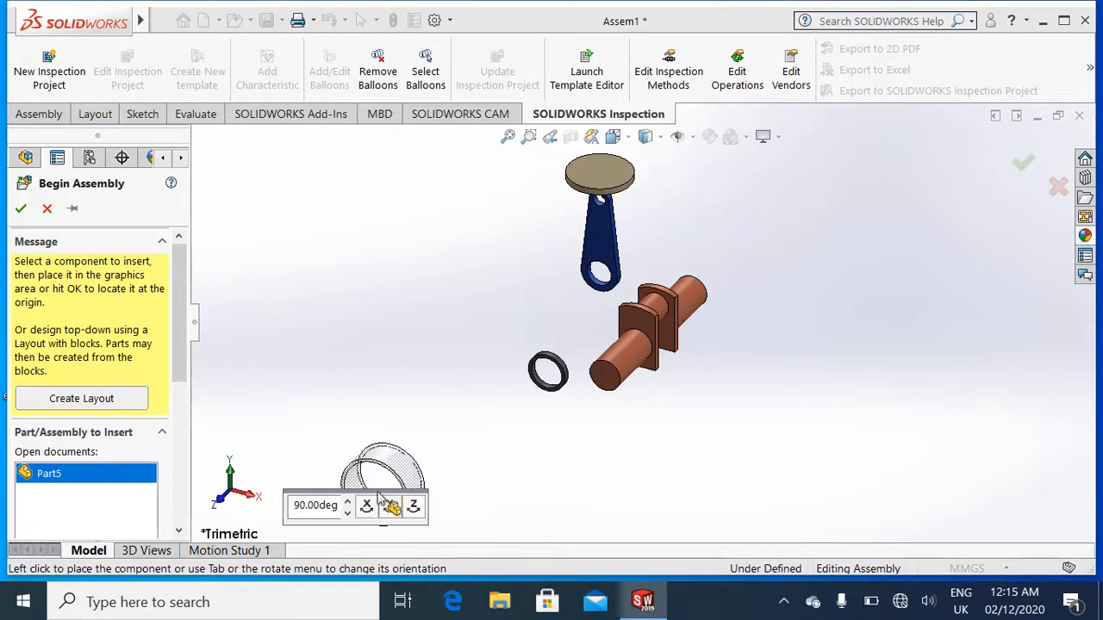
pyautogui.click(369, 506)
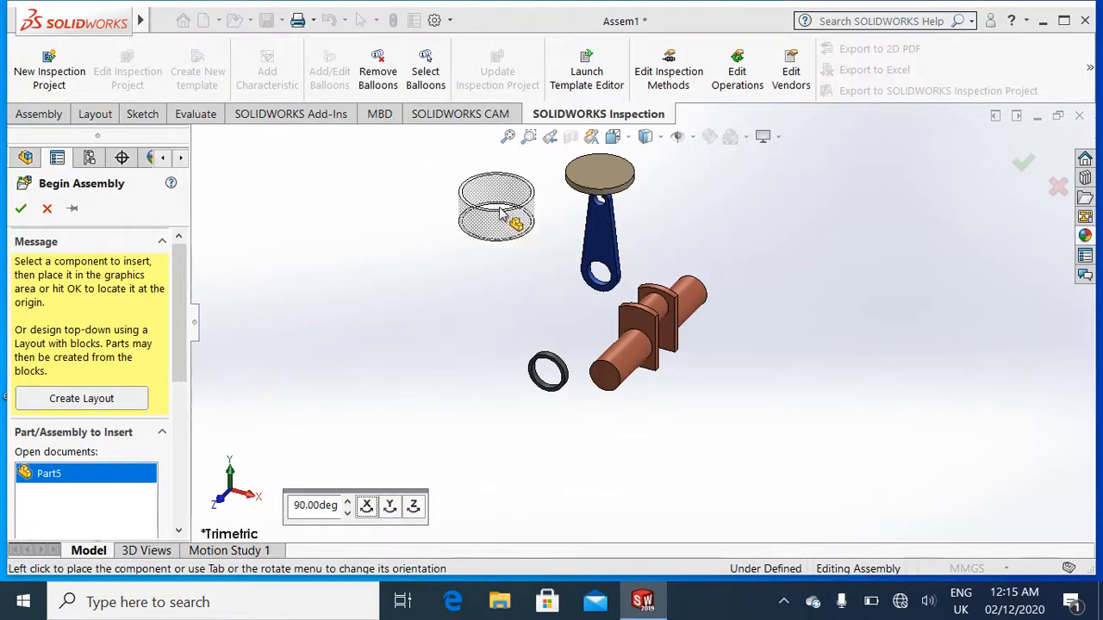
pyautogui.click(515, 209)
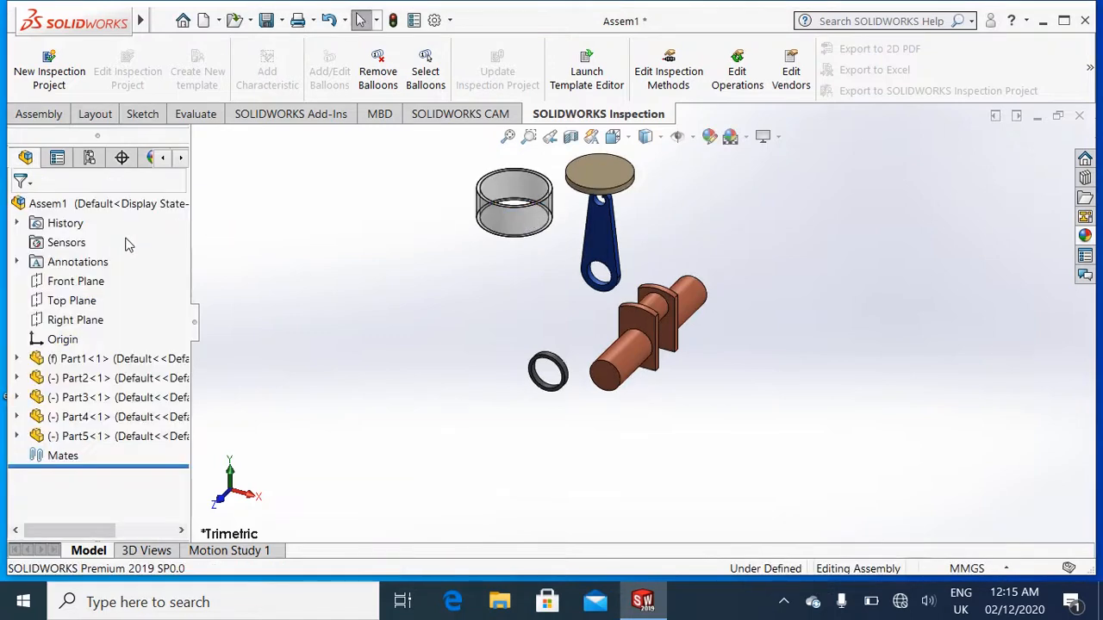
# Change the fixed Part1 shaft to a floating component.
pyautogui.rightClick(764, 394)
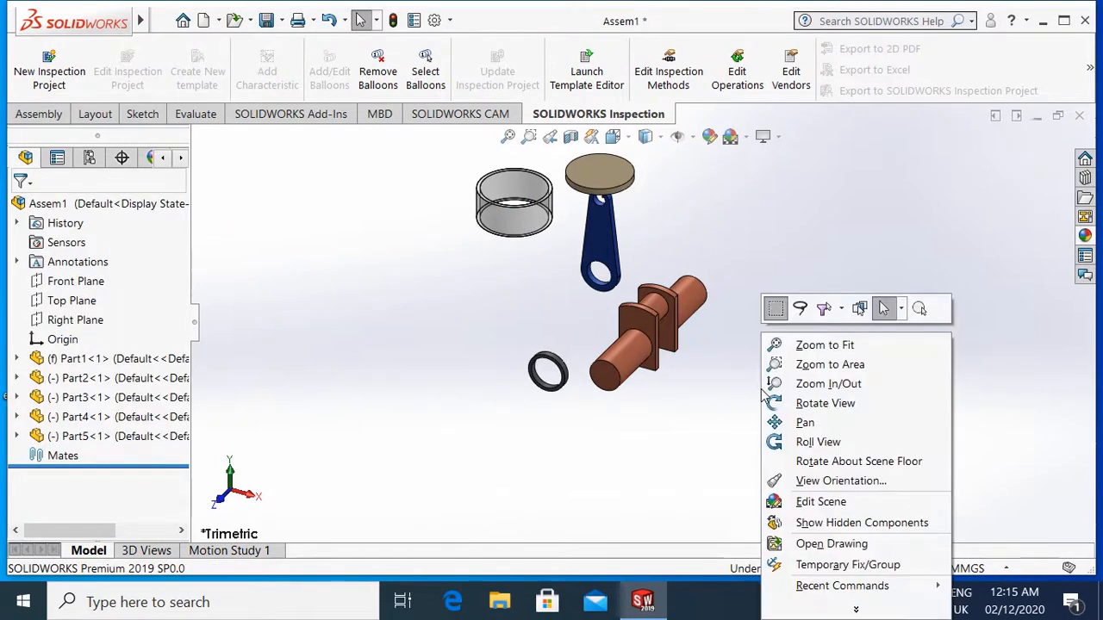
pyautogui.click(708, 389)
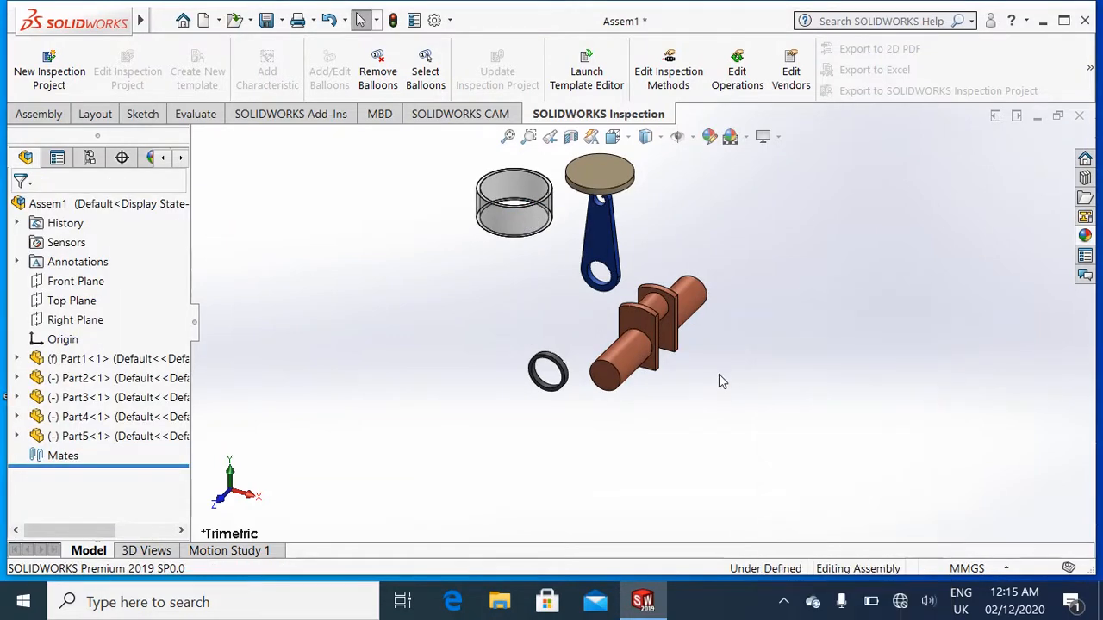
pyautogui.rightClick(108, 361)
pyautogui.click(151, 295)
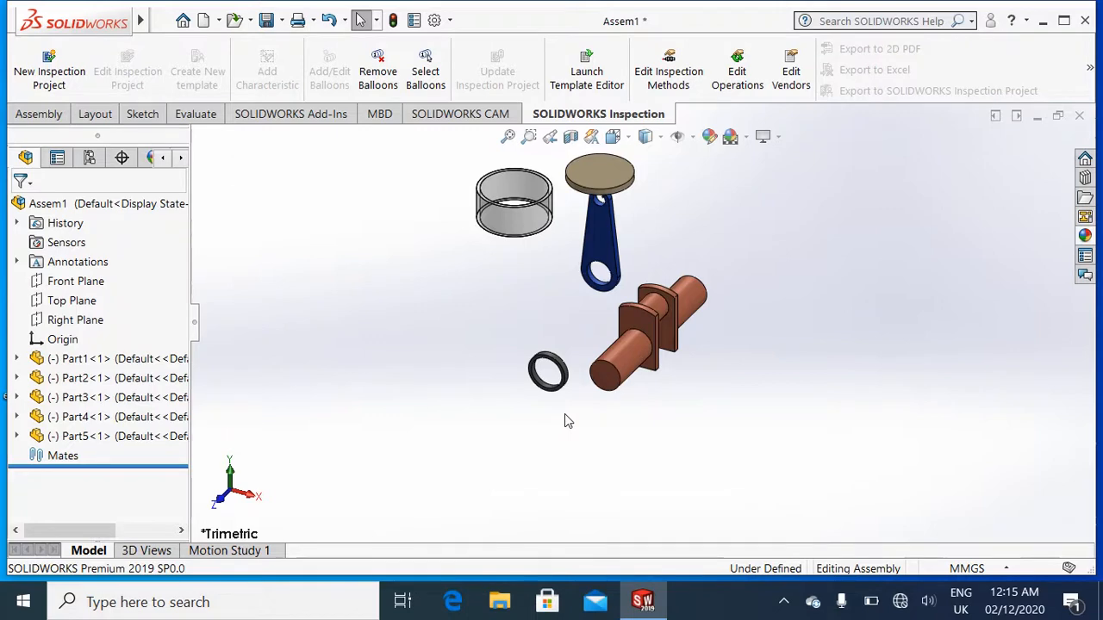
# Add a coincident mate between the inner circular edge of the Part2 ring and the front end edge of the Part1 shaft.
pyautogui.scroll(-3, 564, 420)
pyautogui.scroll(-2, 623, 269)
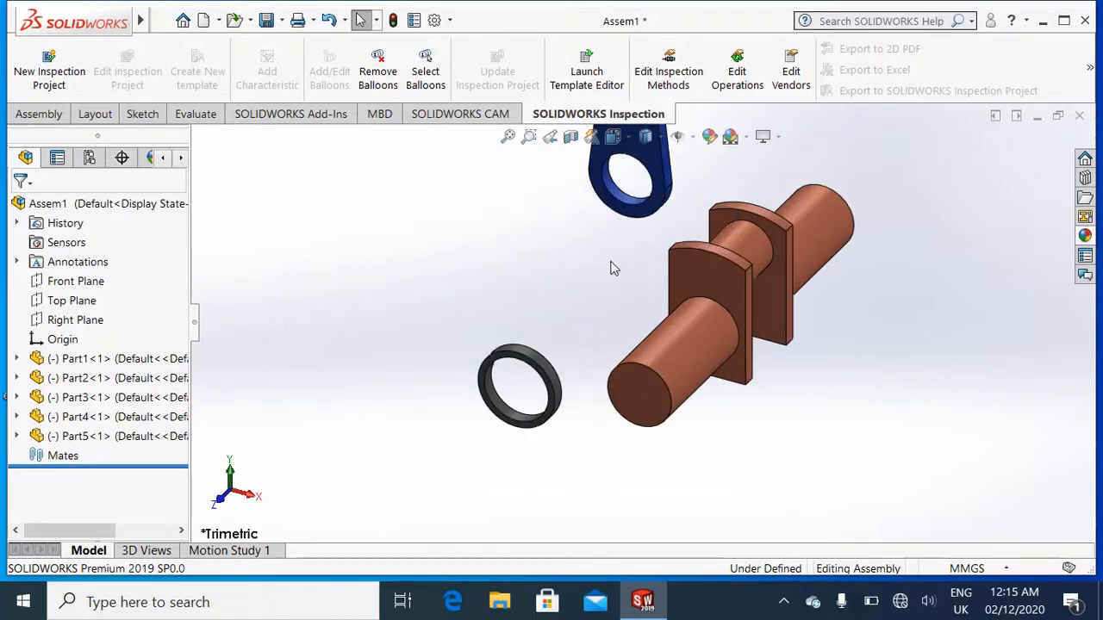
pyautogui.click(496, 411)
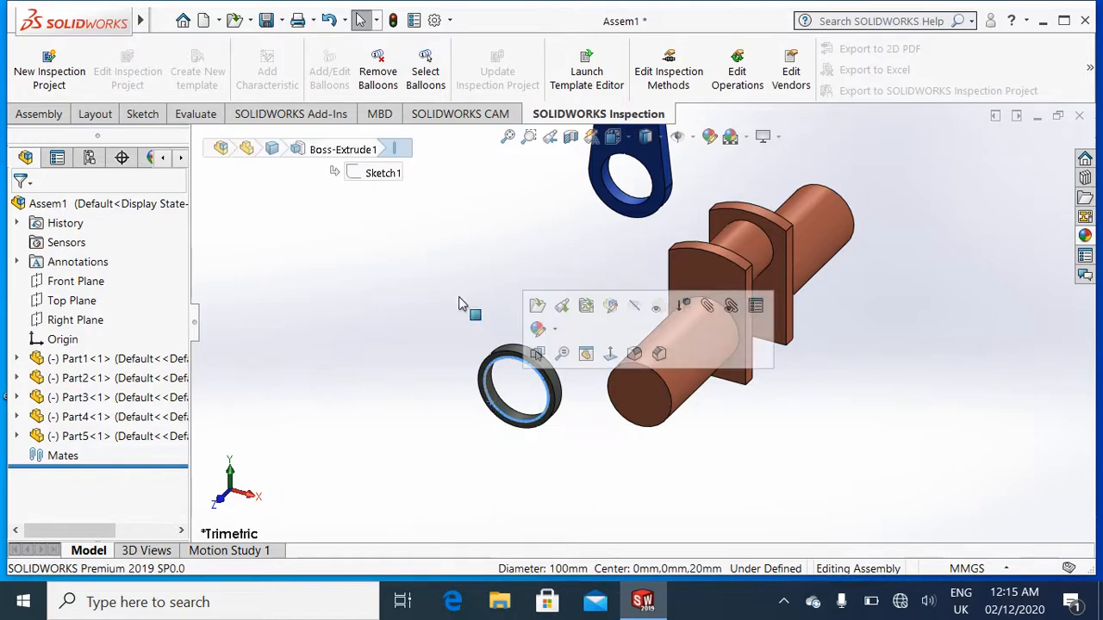
pyautogui.click(39, 114)
pyautogui.click(184, 58)
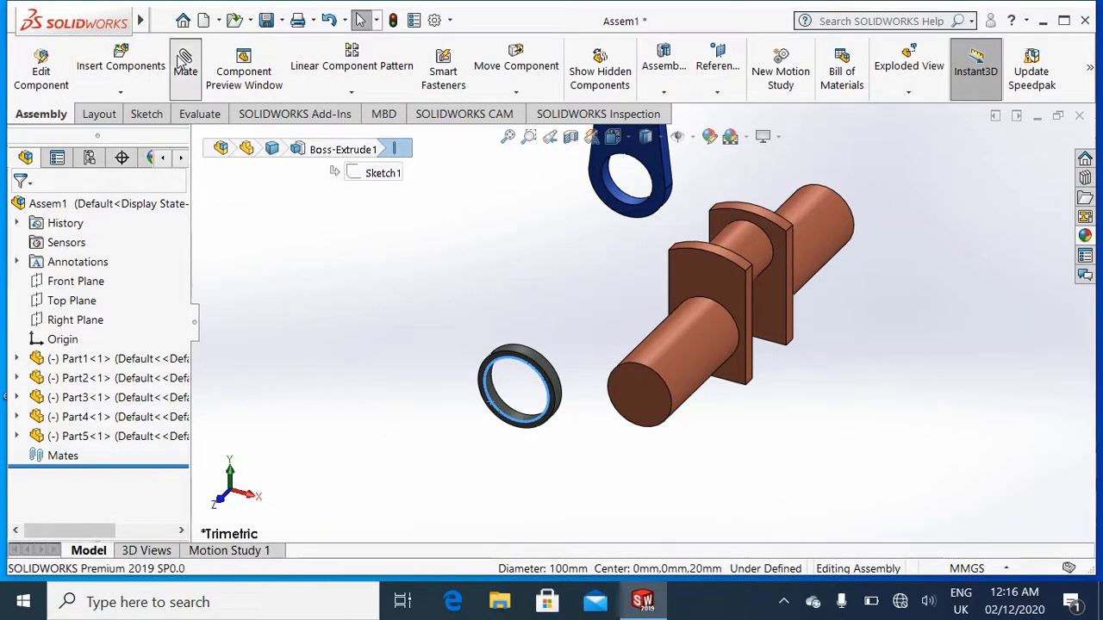
pyautogui.click(674, 409)
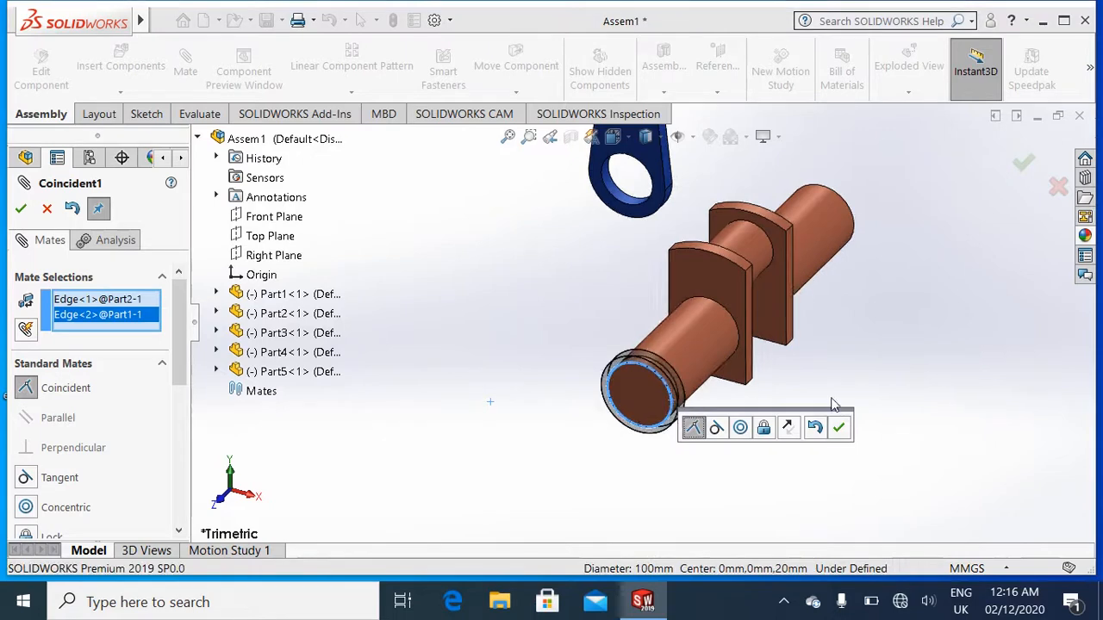
pyautogui.click(840, 427)
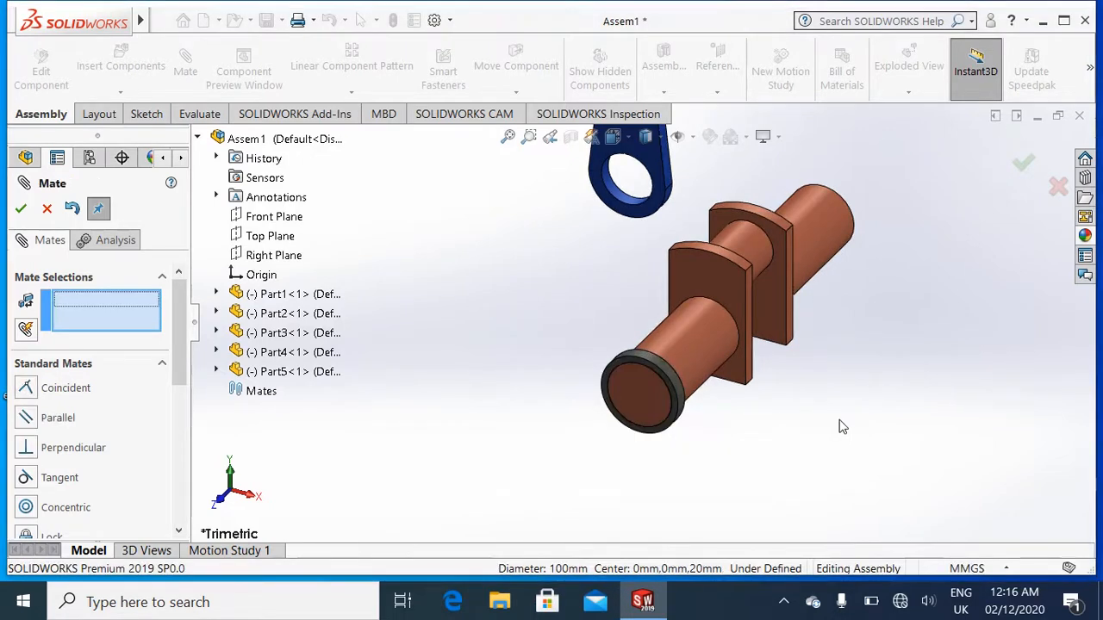
pyautogui.click(49, 208)
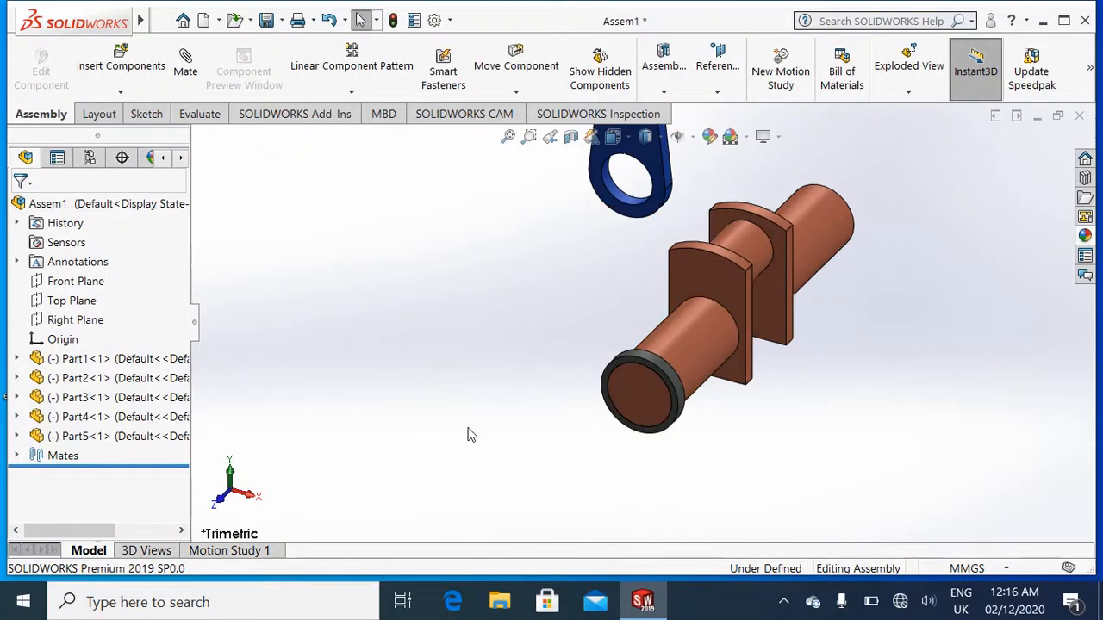
# Add a coincident mate between the Top Plane of the Part1 shaft and the assembly's Top Plane.
pyautogui.hotkey('ctrl', '1')
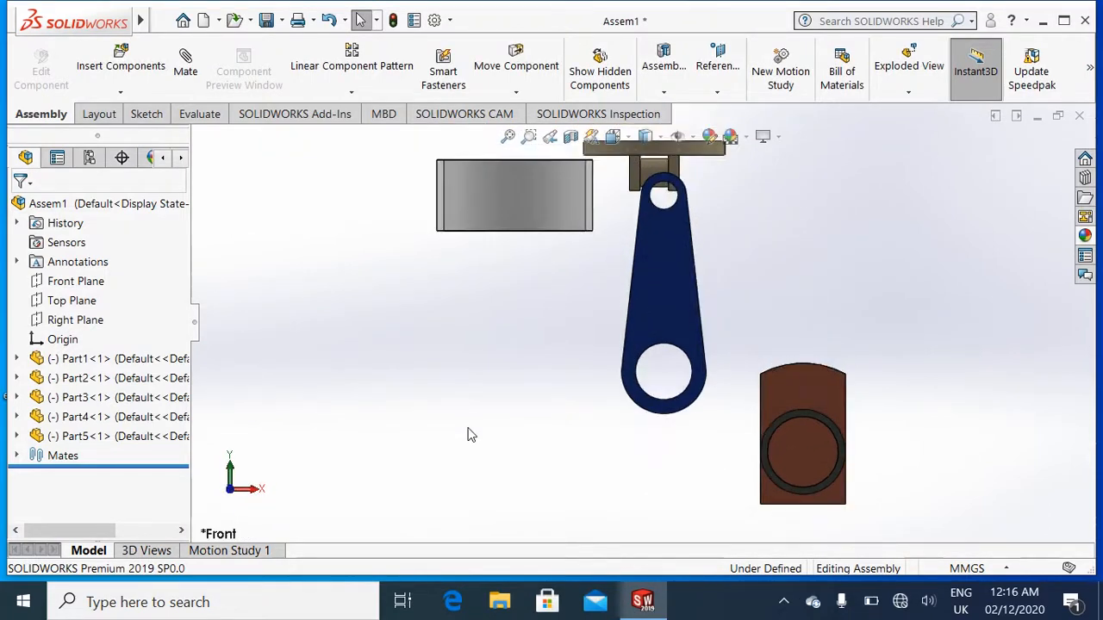
pyautogui.hotkey('ctrl', '7')
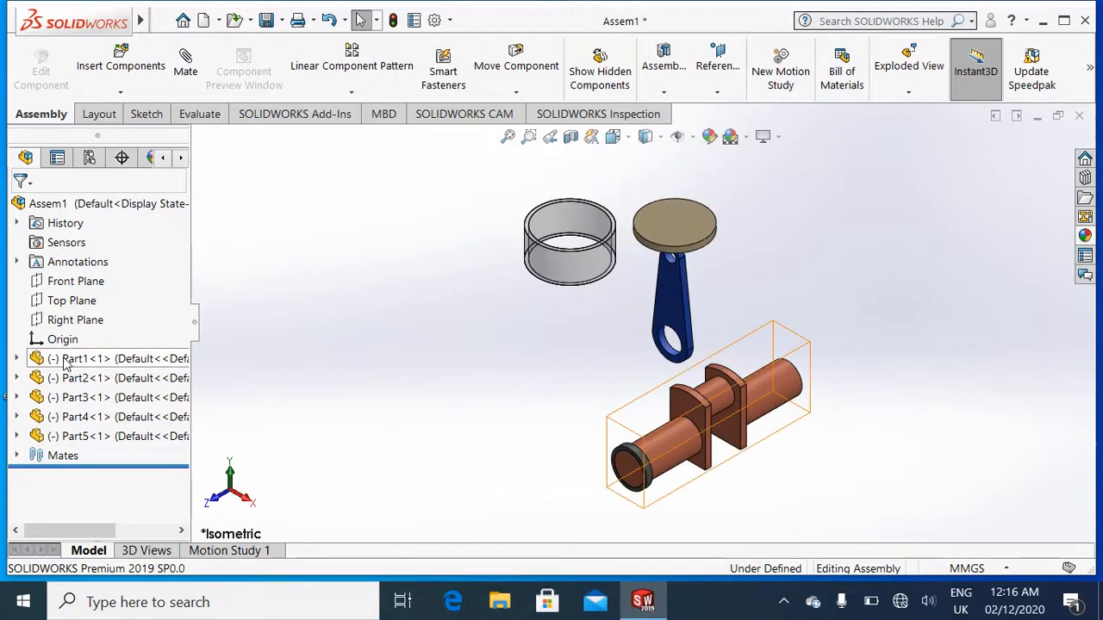
pyautogui.click(16, 358)
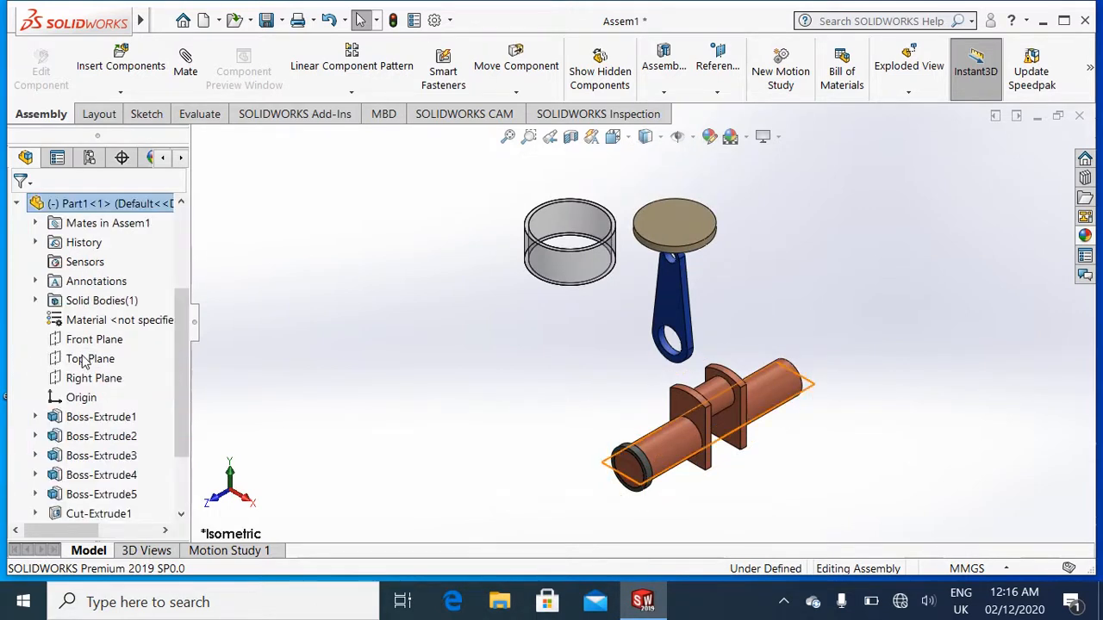
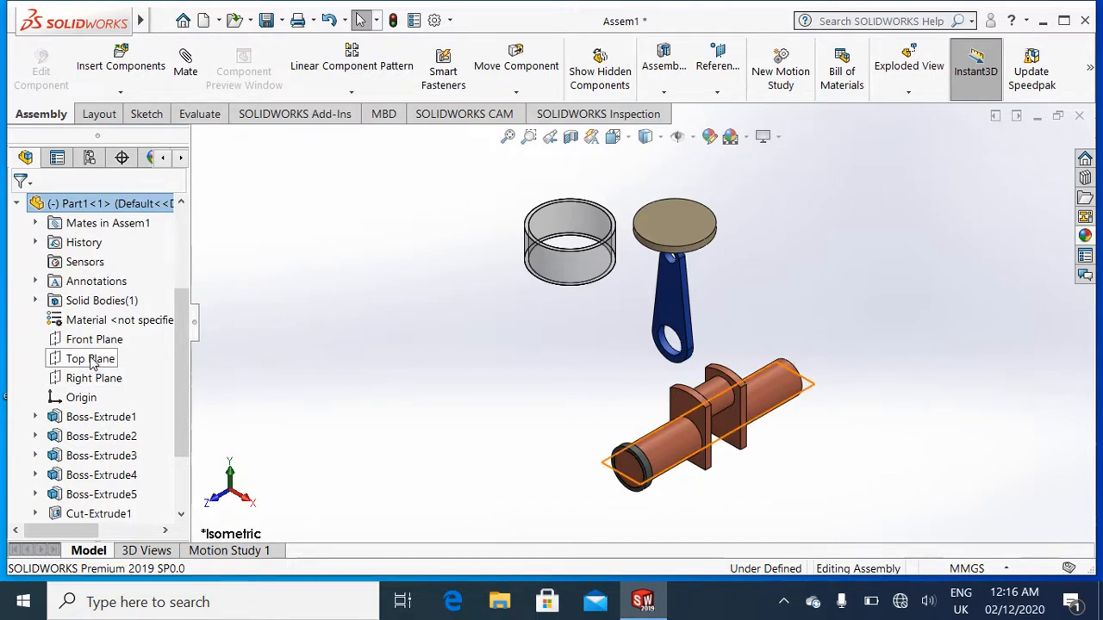
pyautogui.click(90, 359)
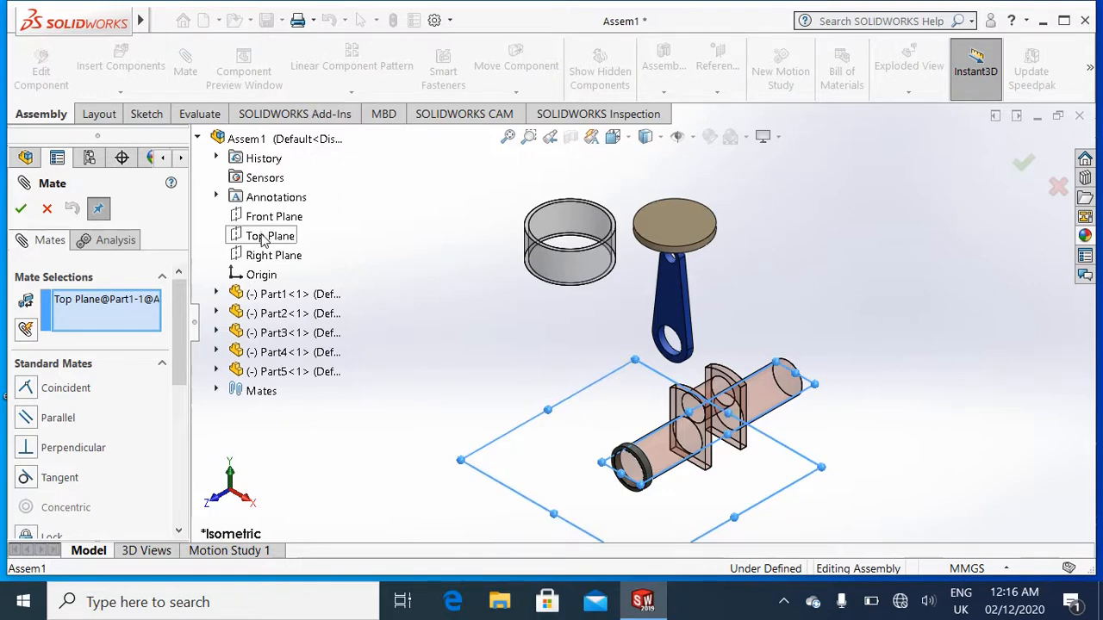
pyautogui.click(263, 237)
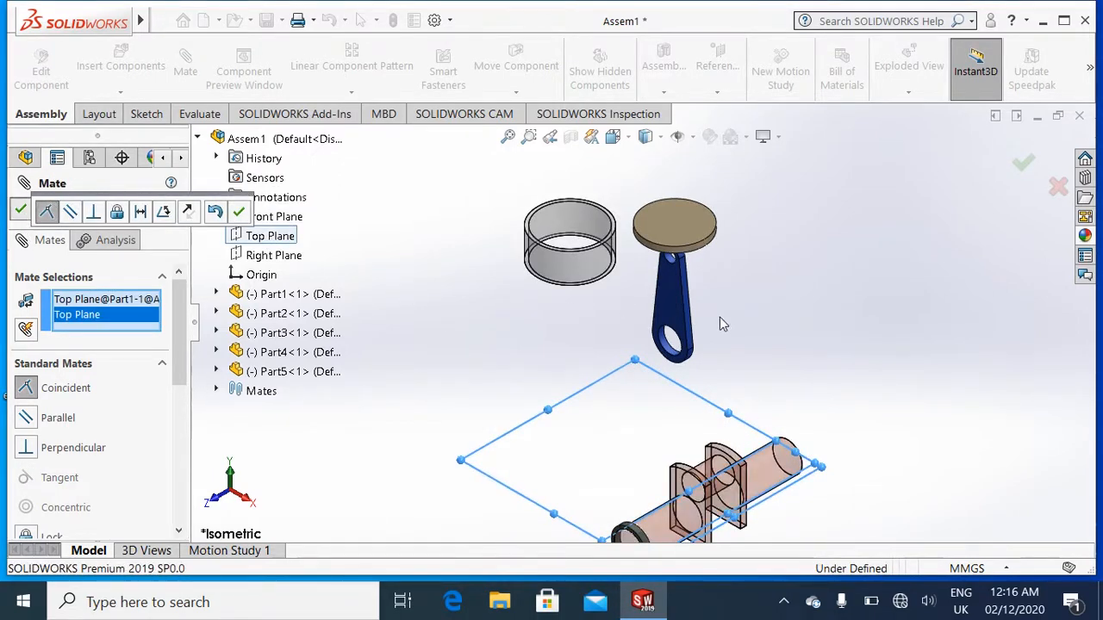
pyautogui.press('Return')
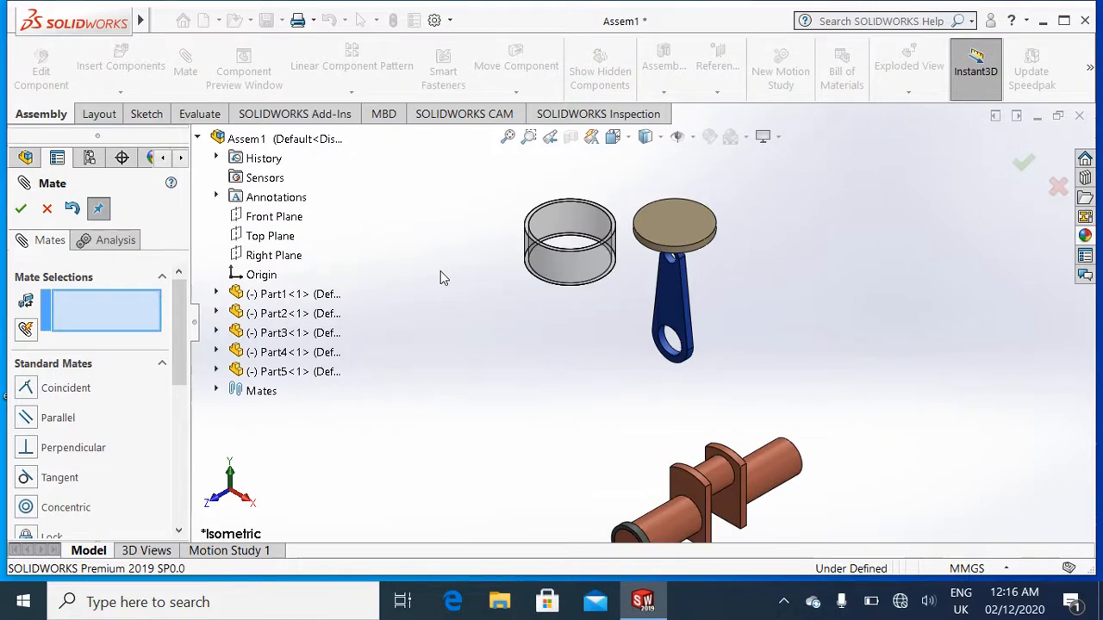
pyautogui.rightClick(802, 367)
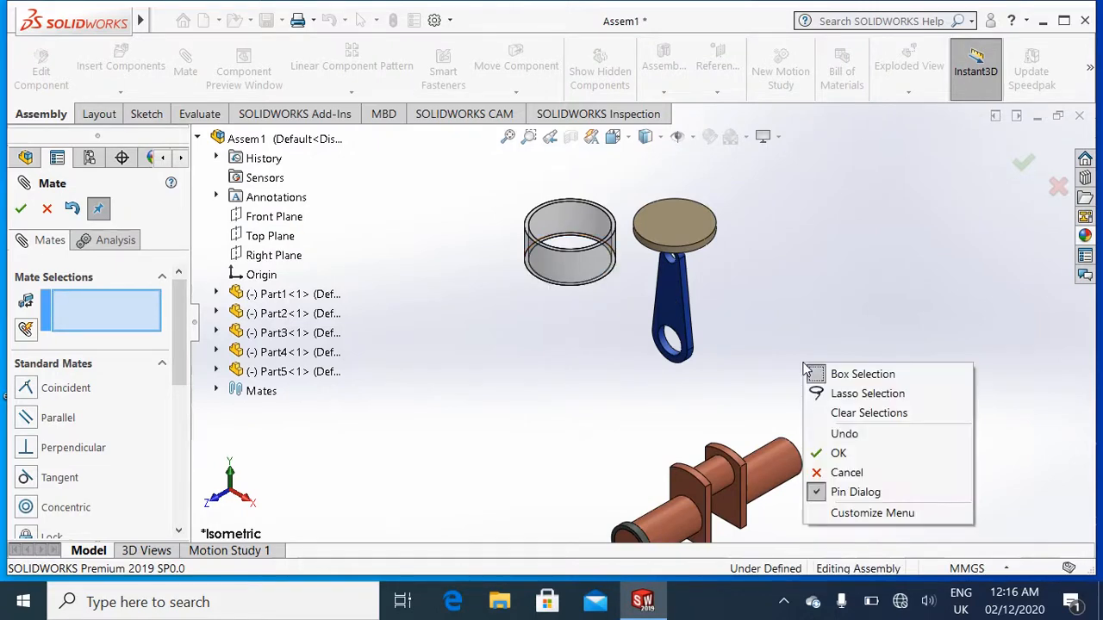
pyautogui.click(48, 212)
pyautogui.click(47, 212)
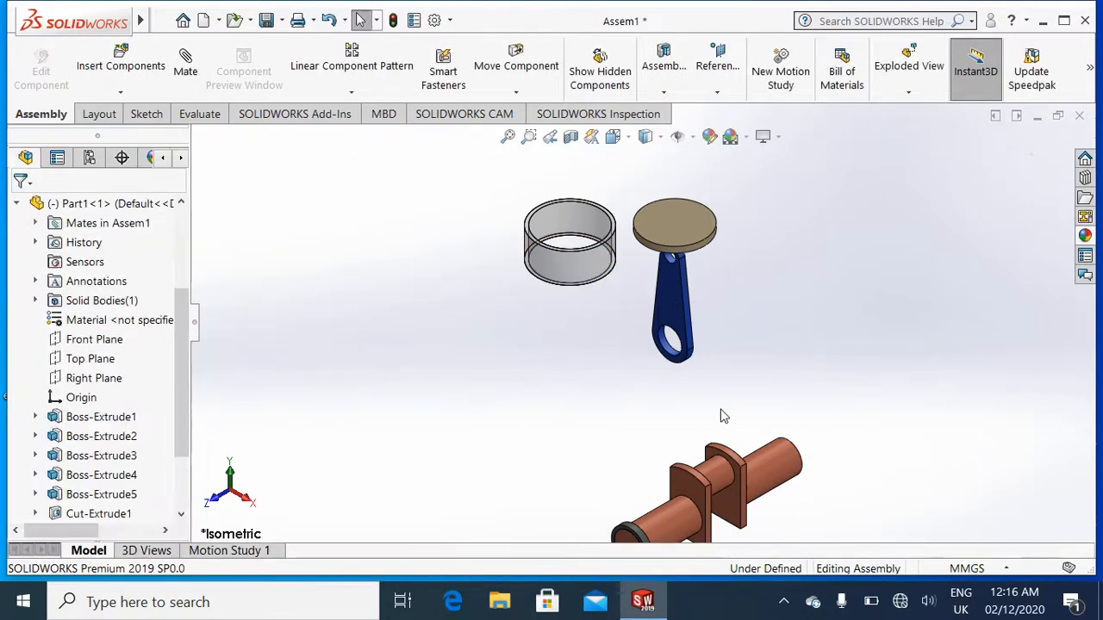
# Fix the Part2 ring in place and try to turn the Part1 shaft by its front web.
pyautogui.scroll(2, 723, 427)
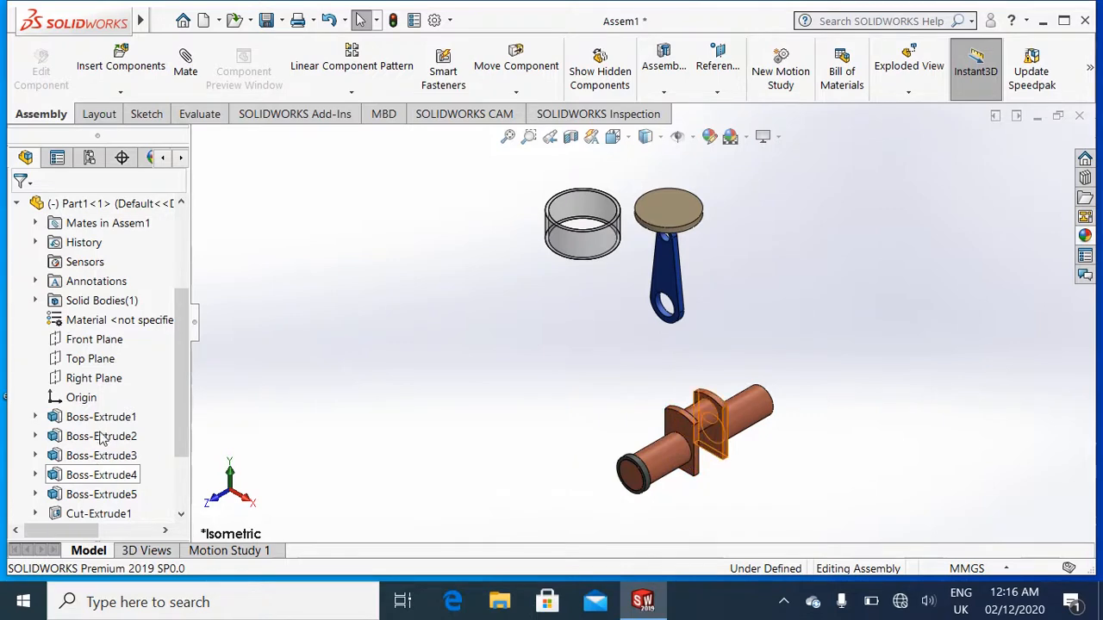
pyautogui.scroll(-2, 99, 453)
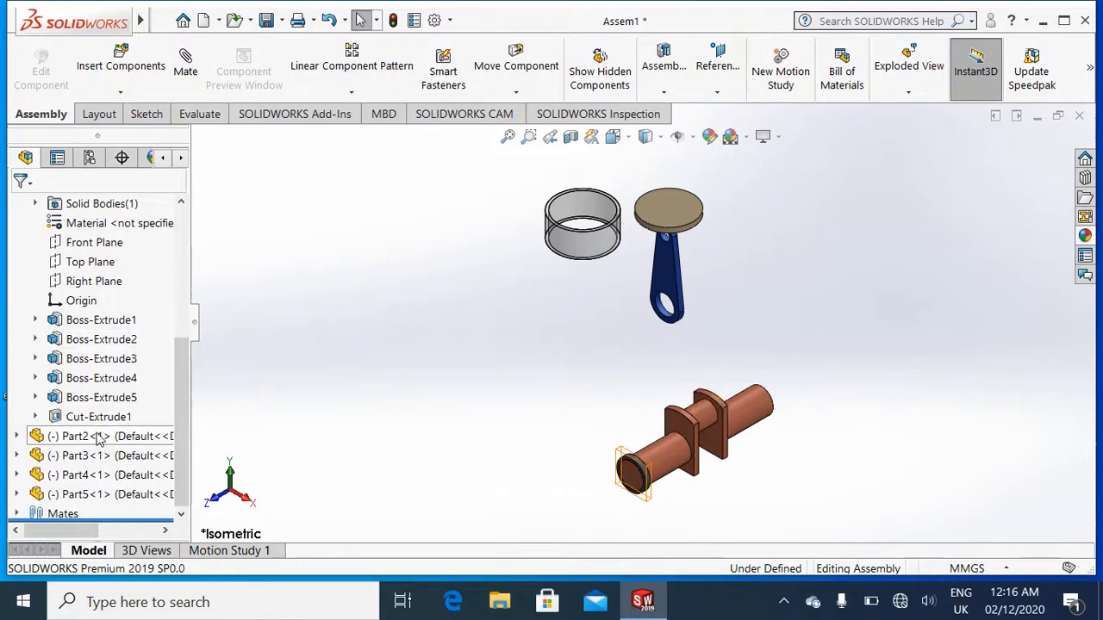
pyautogui.rightClick(98, 438)
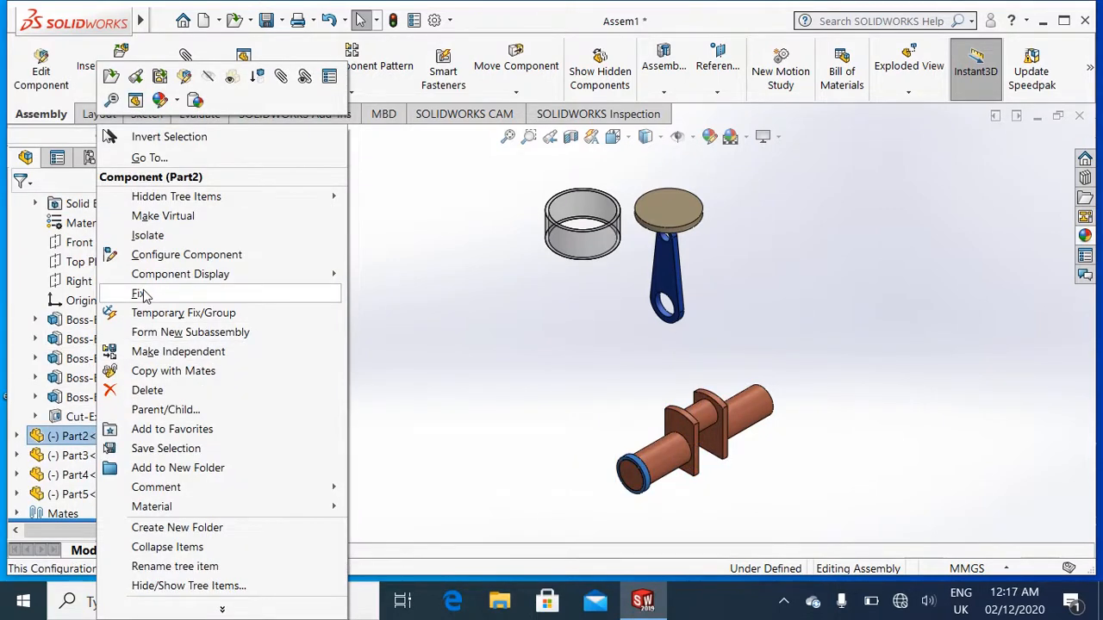
pyautogui.click(138, 294)
pyautogui.moveTo(679, 420); pyautogui.dragTo(714, 508)
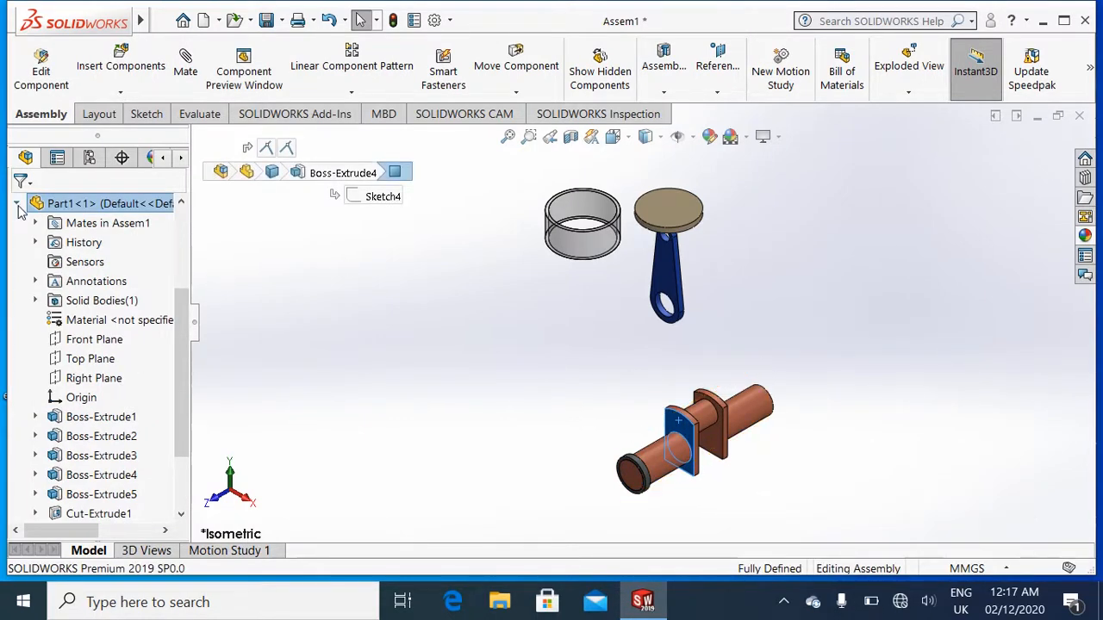
pyautogui.click(17, 205)
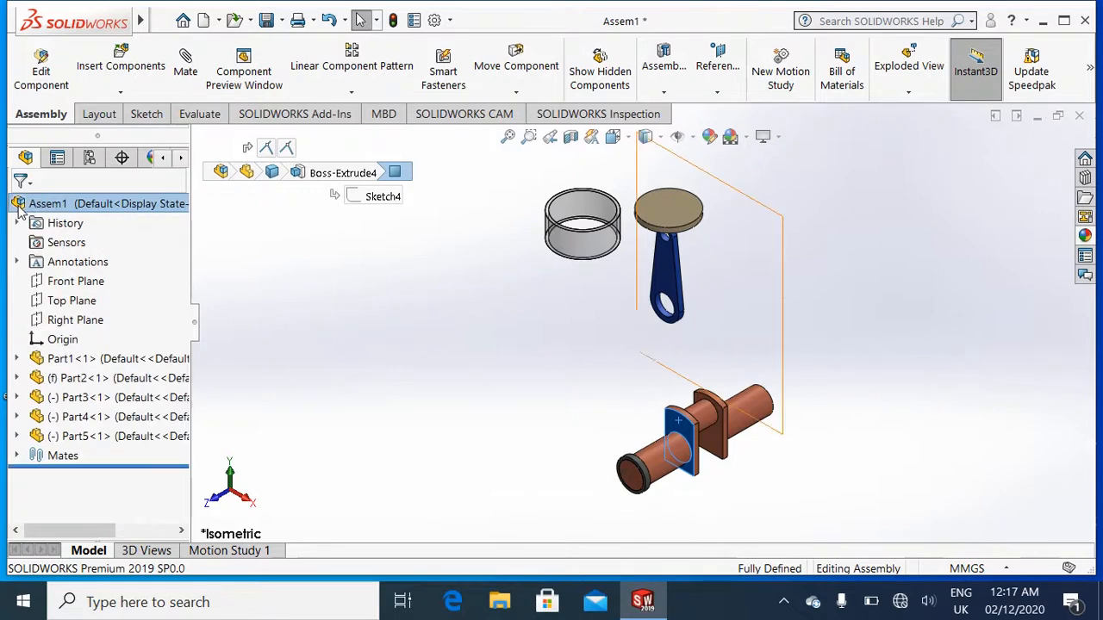
pyautogui.click(332, 311)
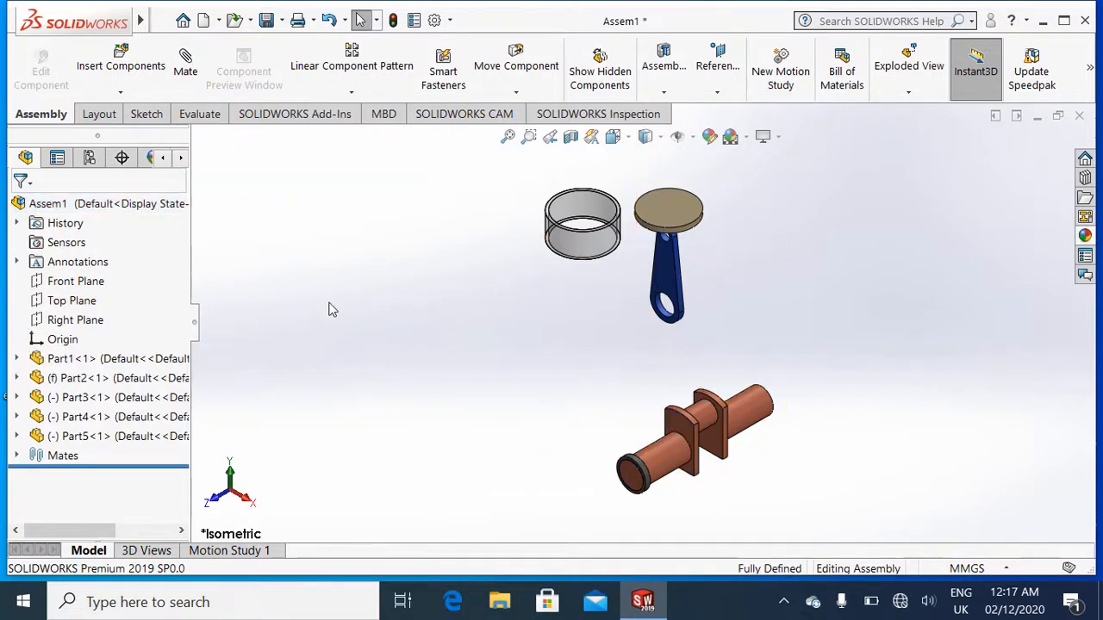
# Change the fixed Part2 ring back to a floating component.
pyautogui.click(92, 382)
pyautogui.rightClick(92, 382)
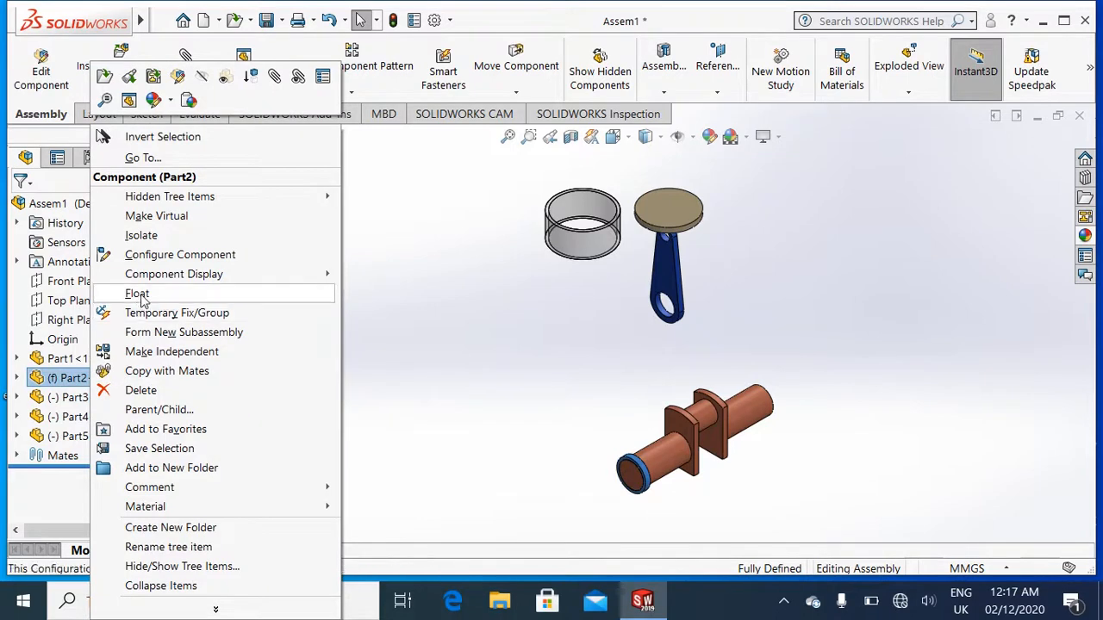
pyautogui.click(142, 293)
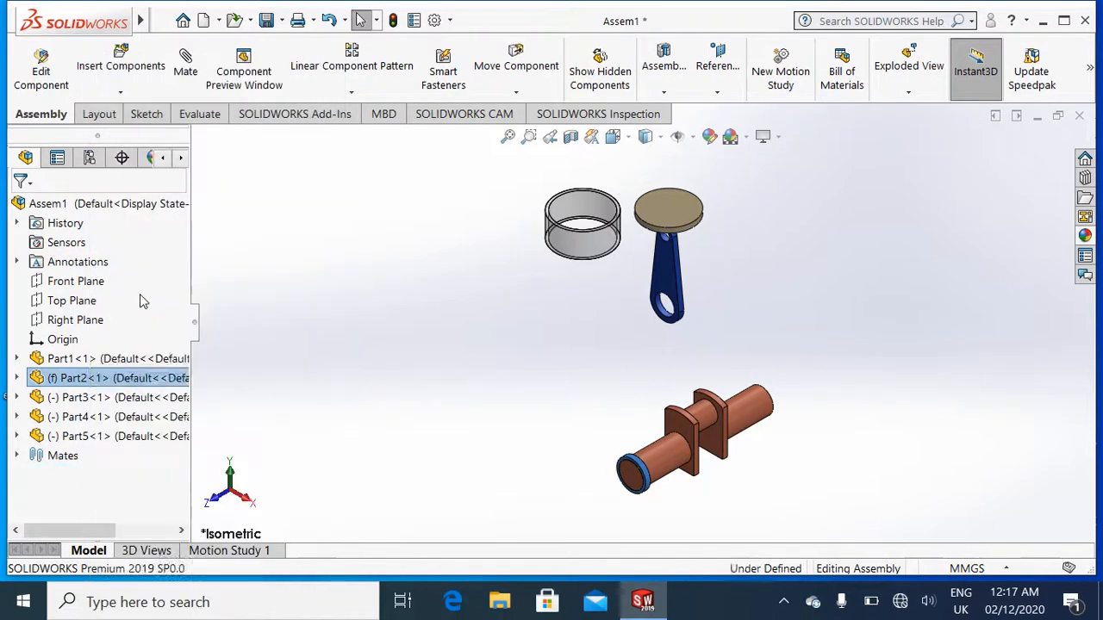
# Delete the coincident mate between Part1's Top Plane and the assembly's Top Plane.
pyautogui.click(17, 455)
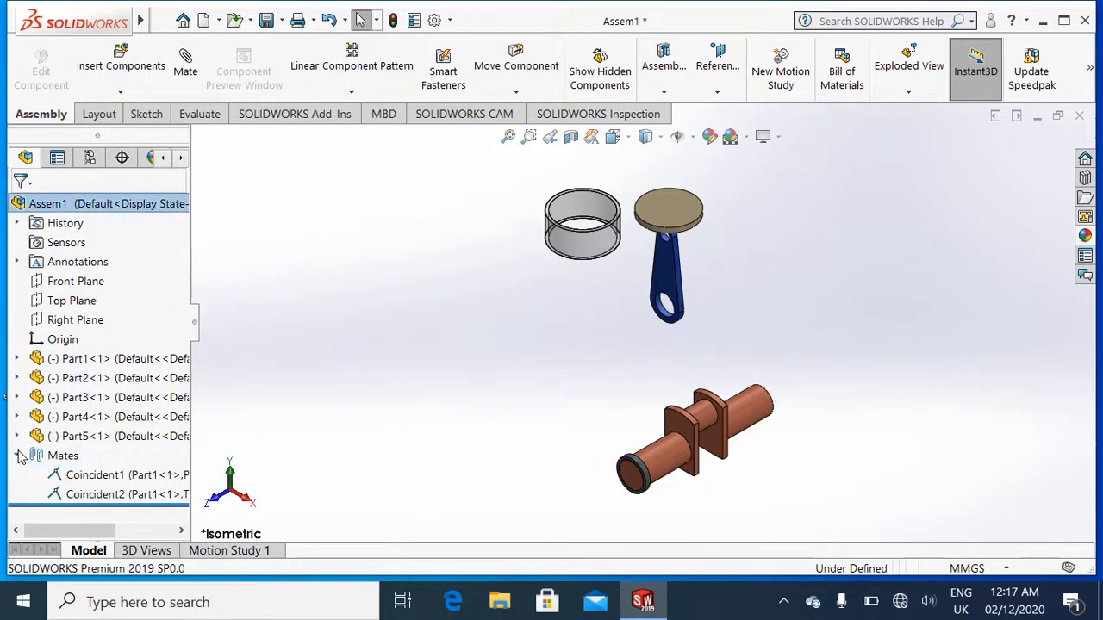
pyautogui.rightClick(97, 502)
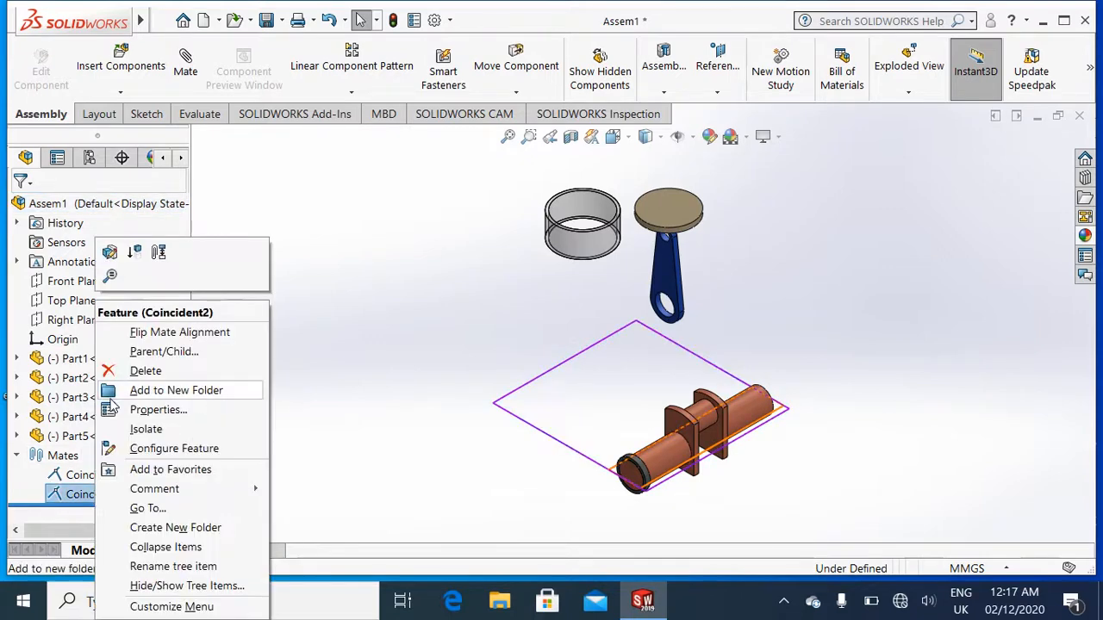
pyautogui.click(122, 367)
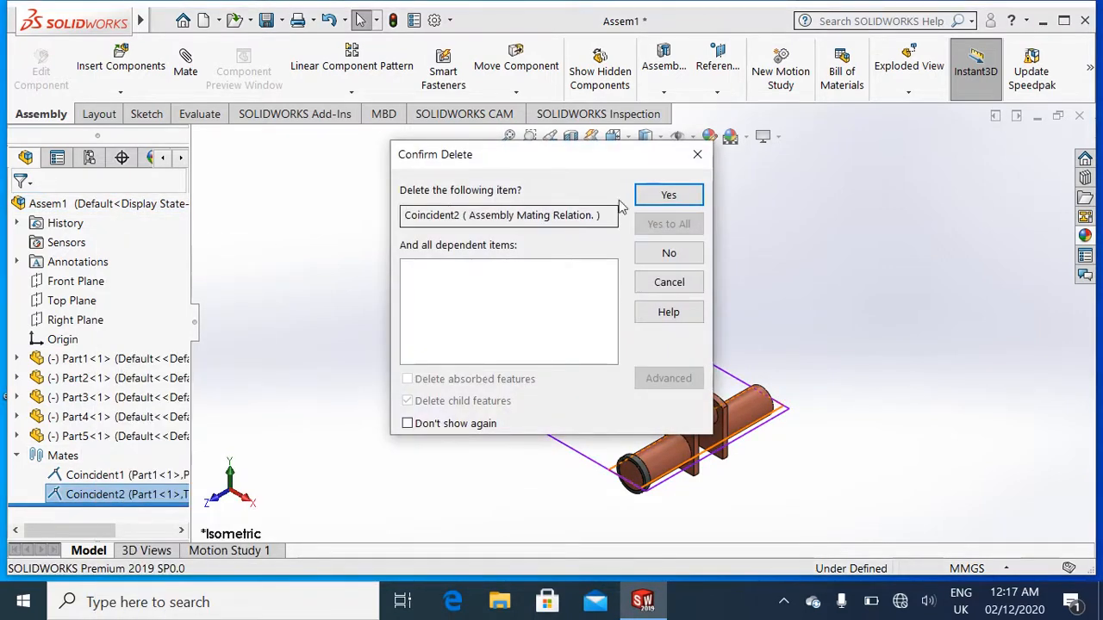
pyautogui.click(653, 193)
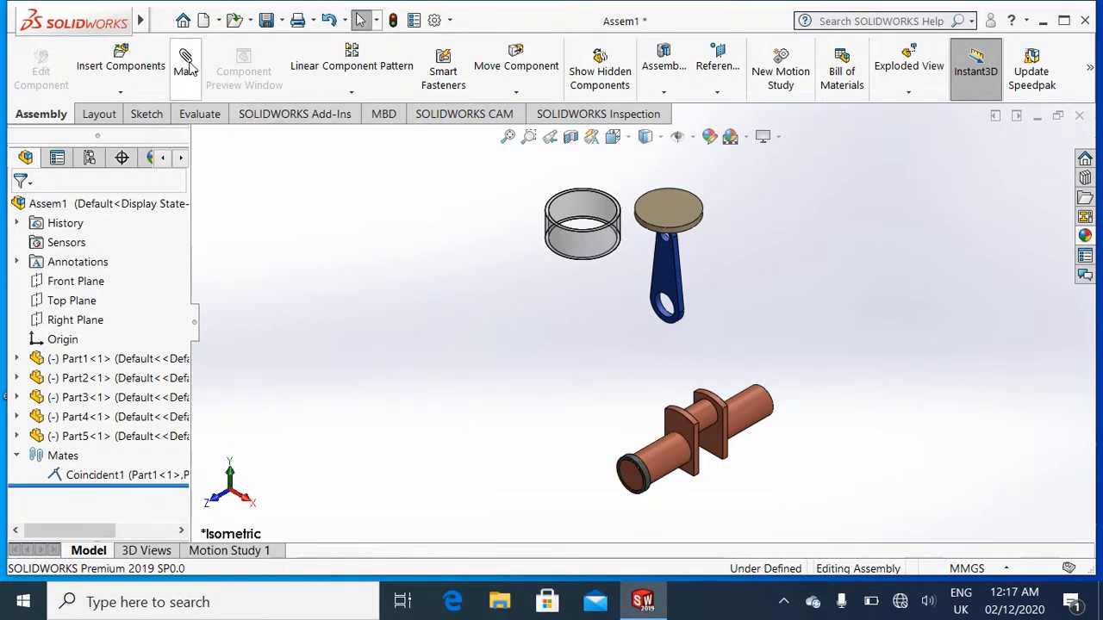
# Add a coincident mate between the assembly's Front Plane and the Front Plane of the Part1 shaft.
pyautogui.click(78, 288)
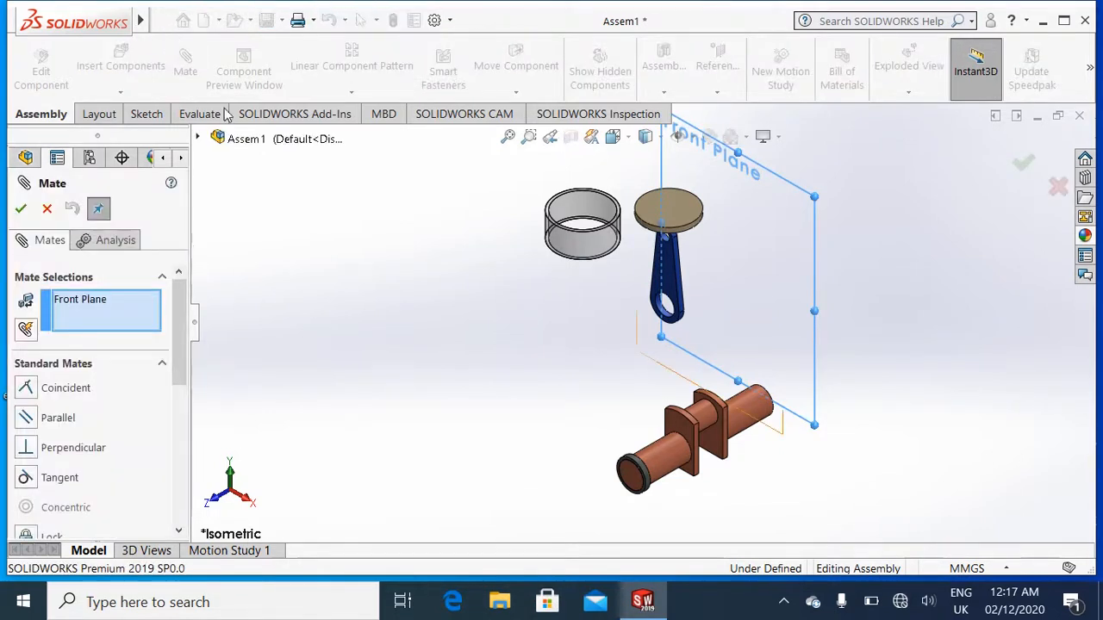
pyautogui.click(198, 139)
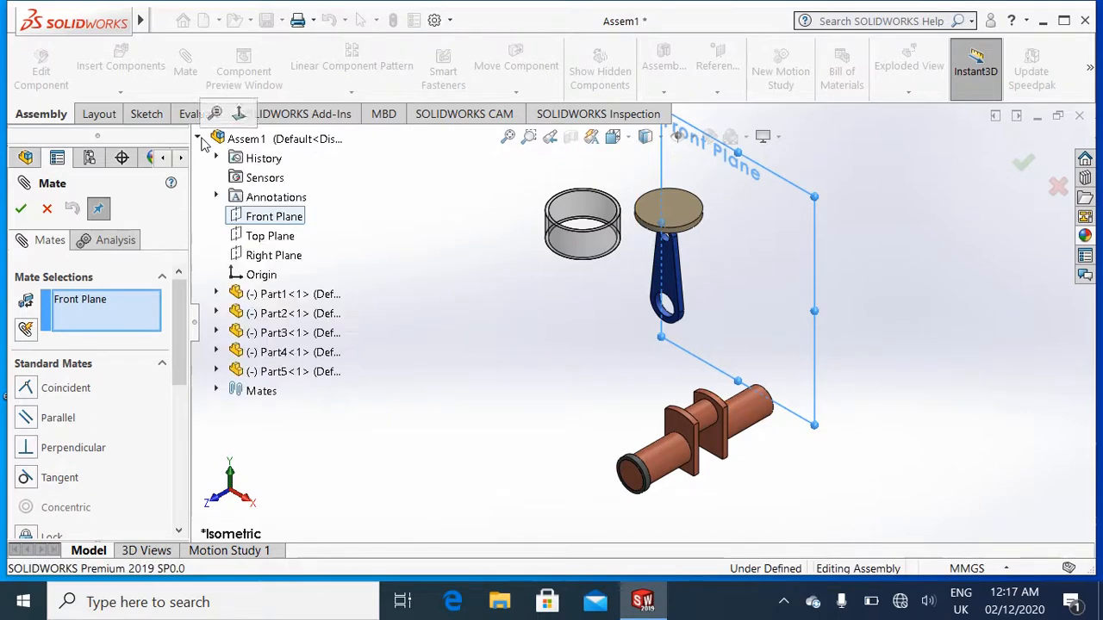
pyautogui.click(217, 294)
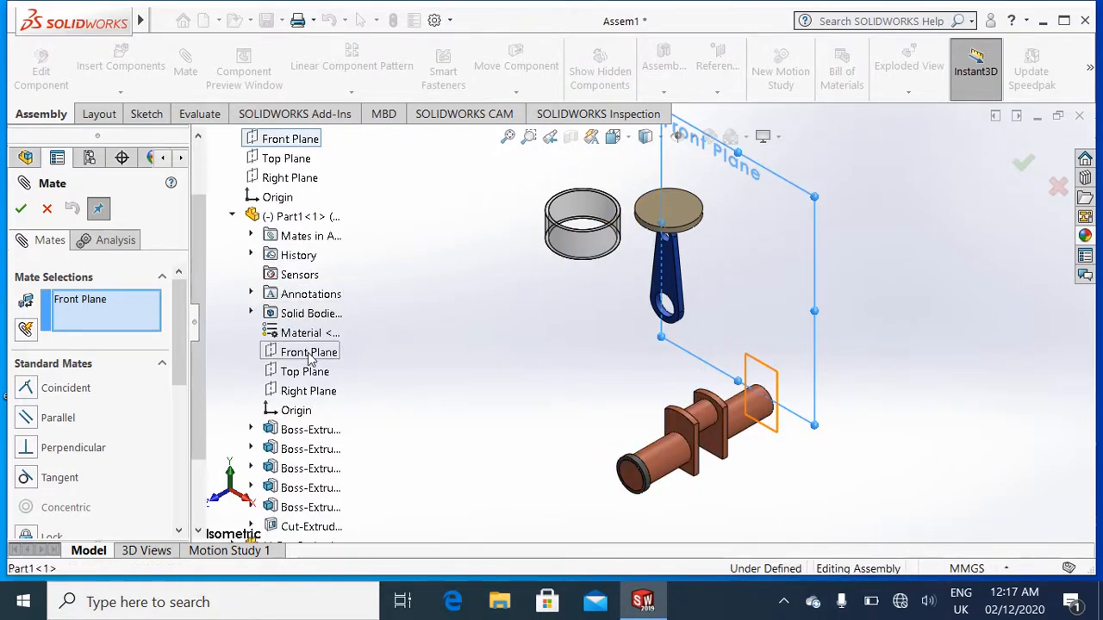
pyautogui.click(308, 355)
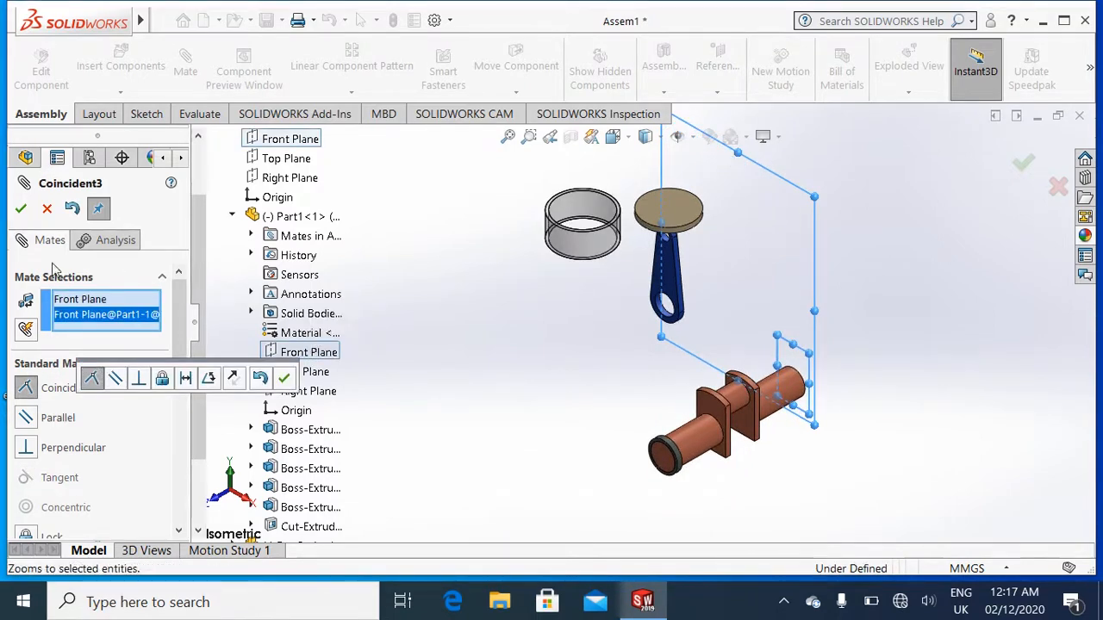
pyautogui.click(22, 210)
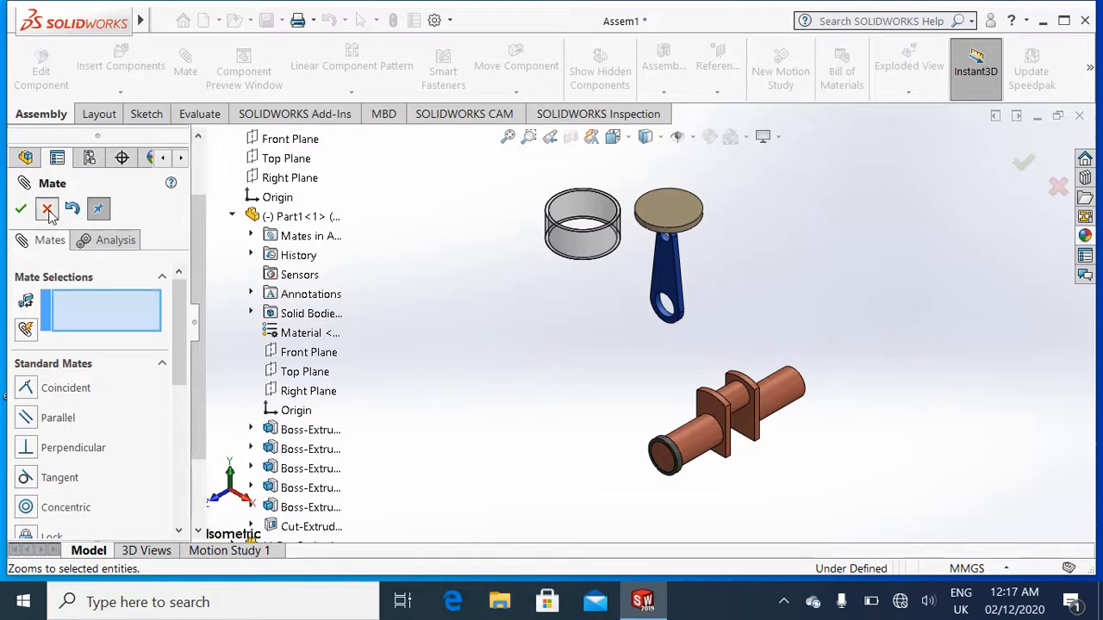
pyautogui.click(48, 211)
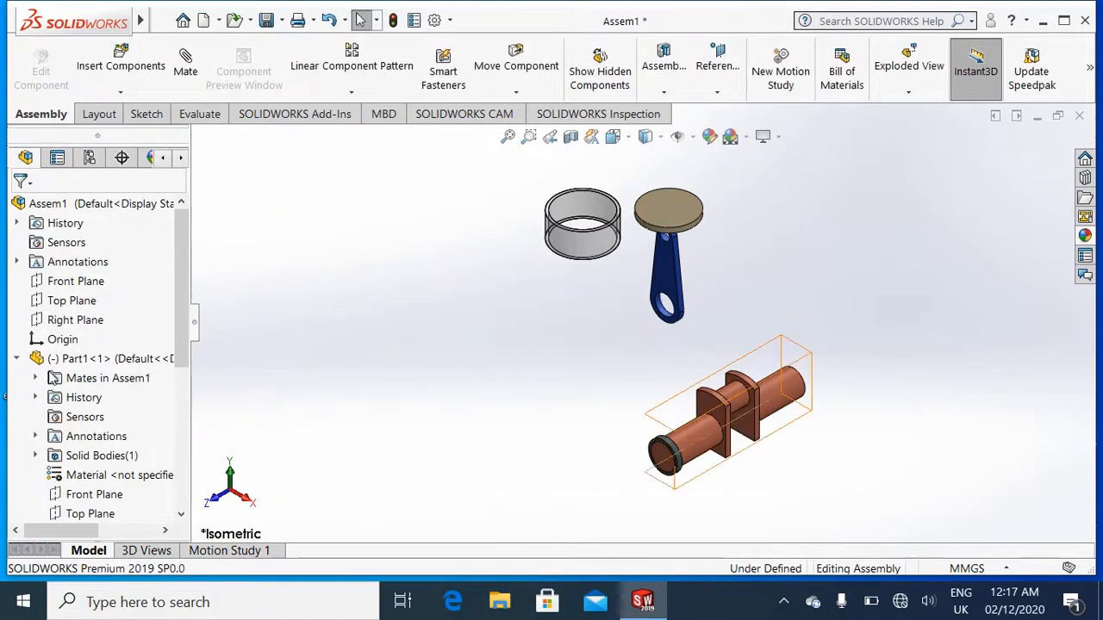
pyautogui.click(16, 359)
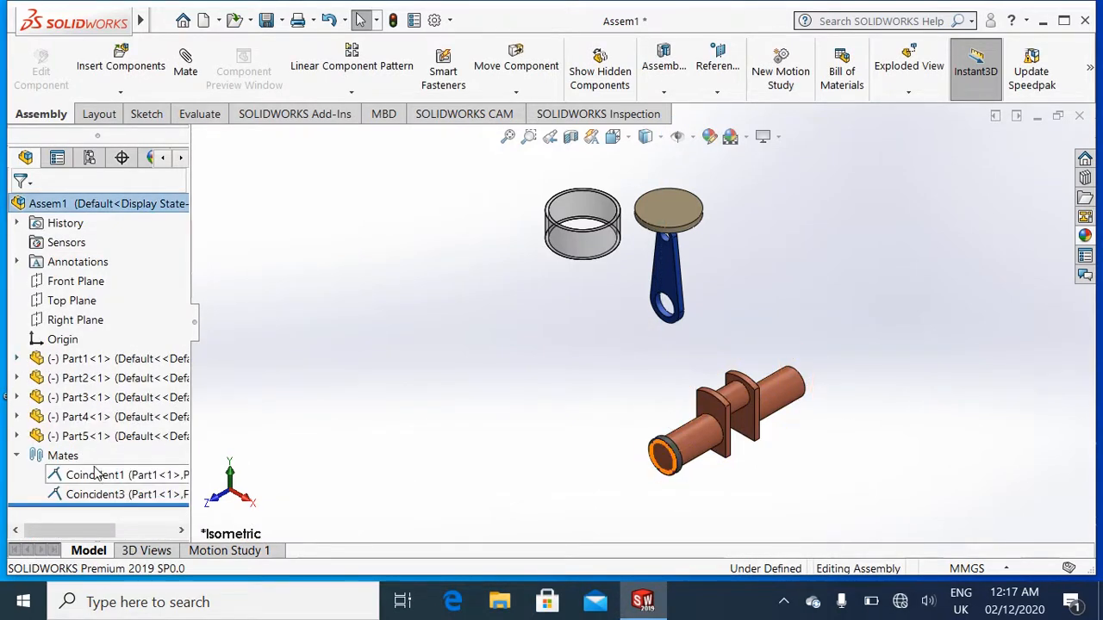
# Fix the Part2 ring in place and turn the Part1 shaft slightly about its axis to test its rotation.
pyautogui.rightClick(78, 380)
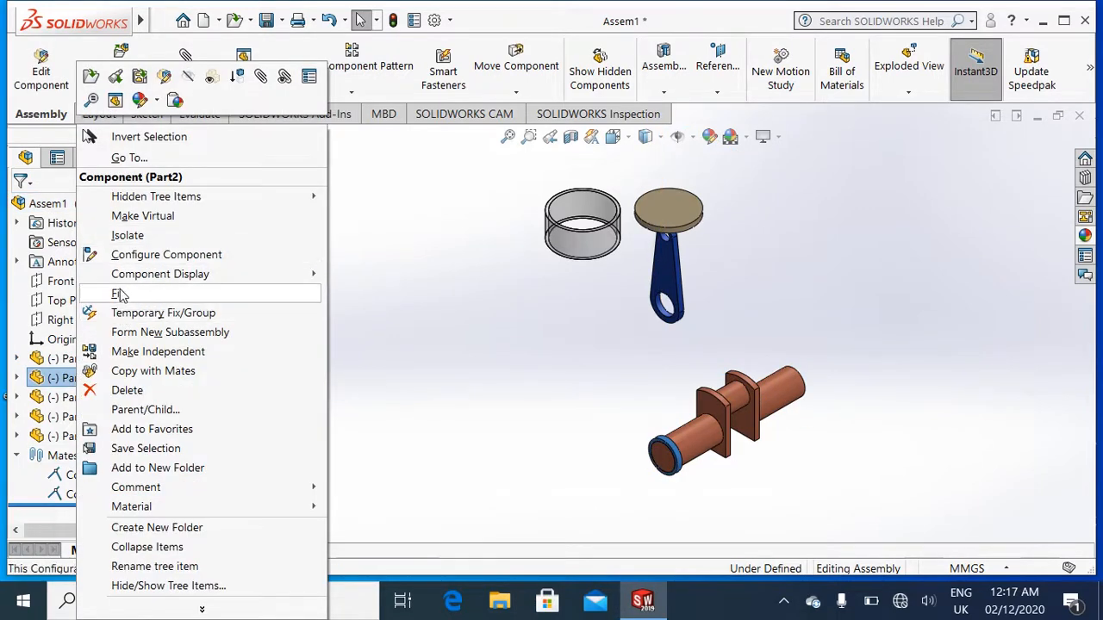
pyautogui.click(121, 294)
pyautogui.moveTo(715, 411); pyautogui.dragTo(693, 370)
pyautogui.rightClick(950, 355)
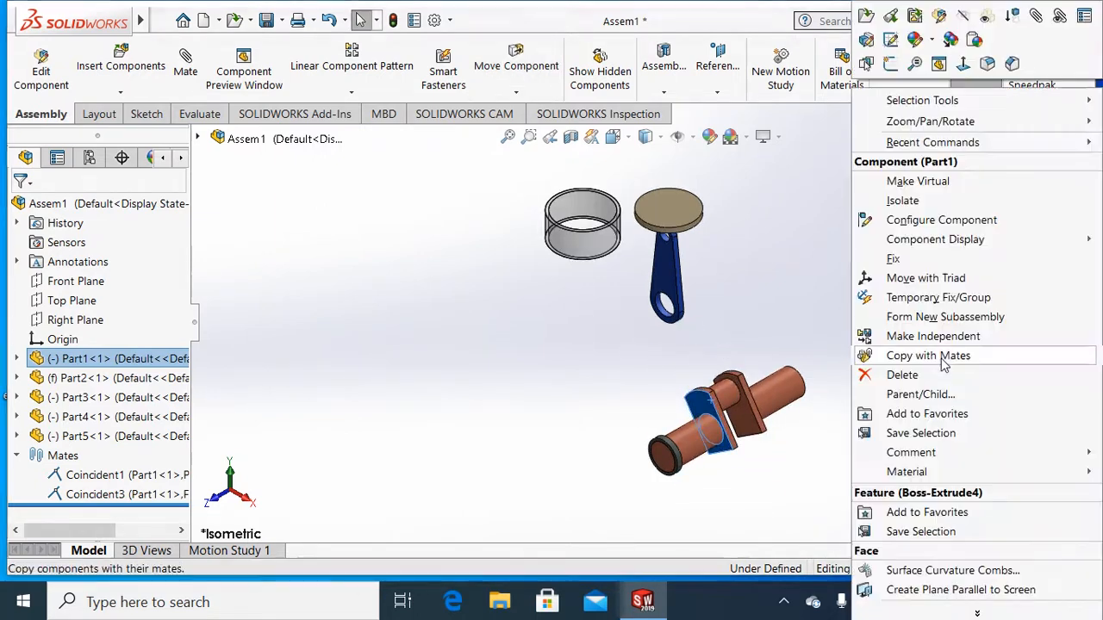
pyautogui.click(784, 325)
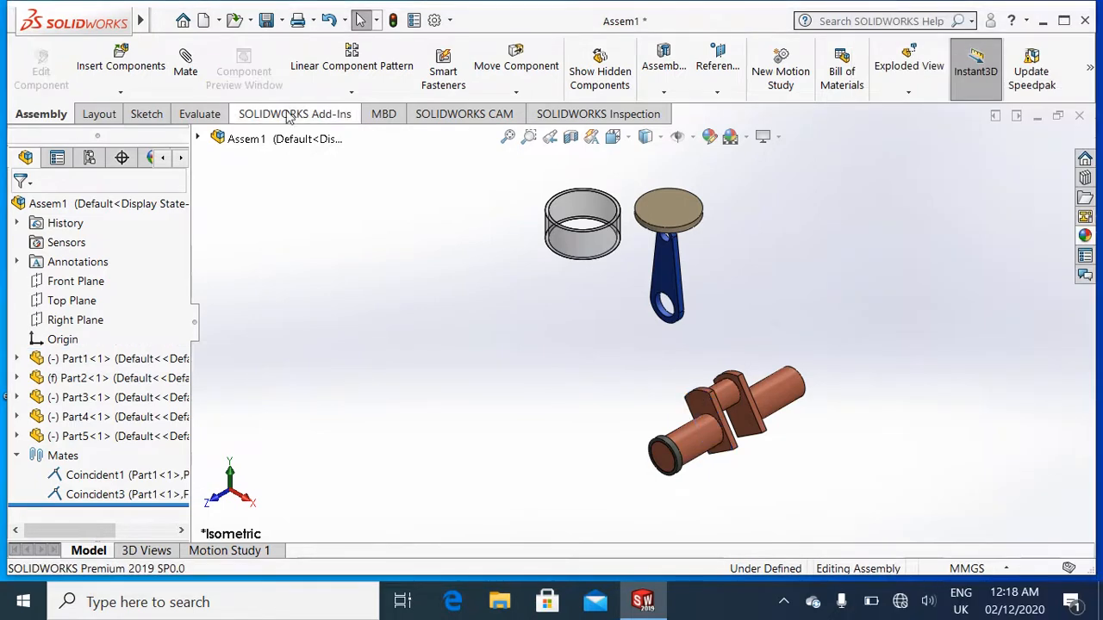
# Insert a second Part2 ring into the assembly beside the rear end of the Part1 shaft.
pyautogui.click(142, 67)
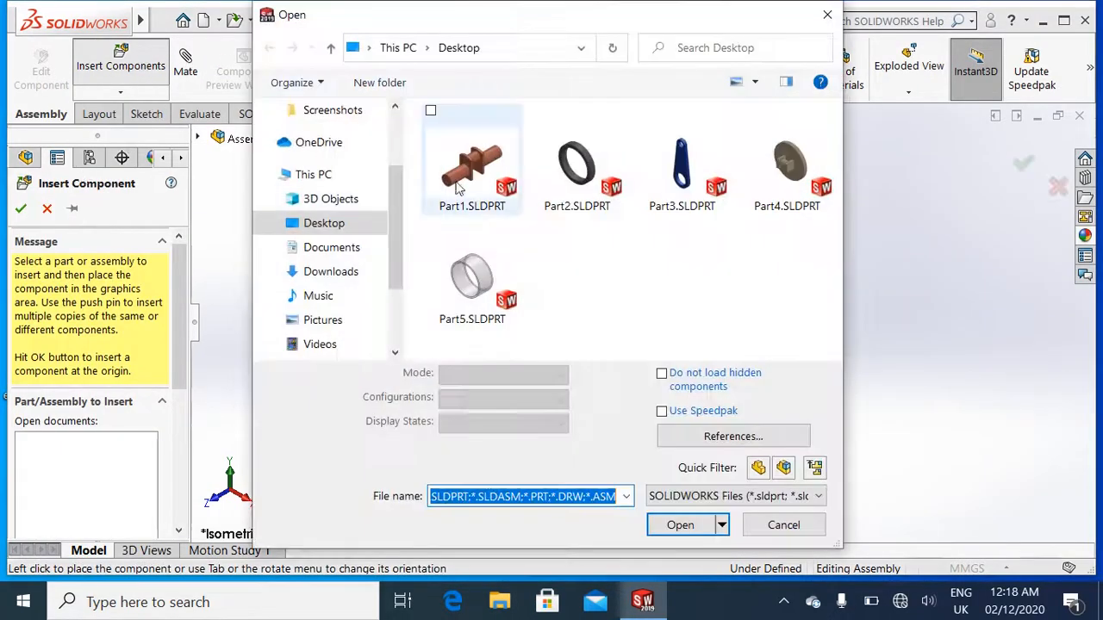
pyautogui.click(578, 164)
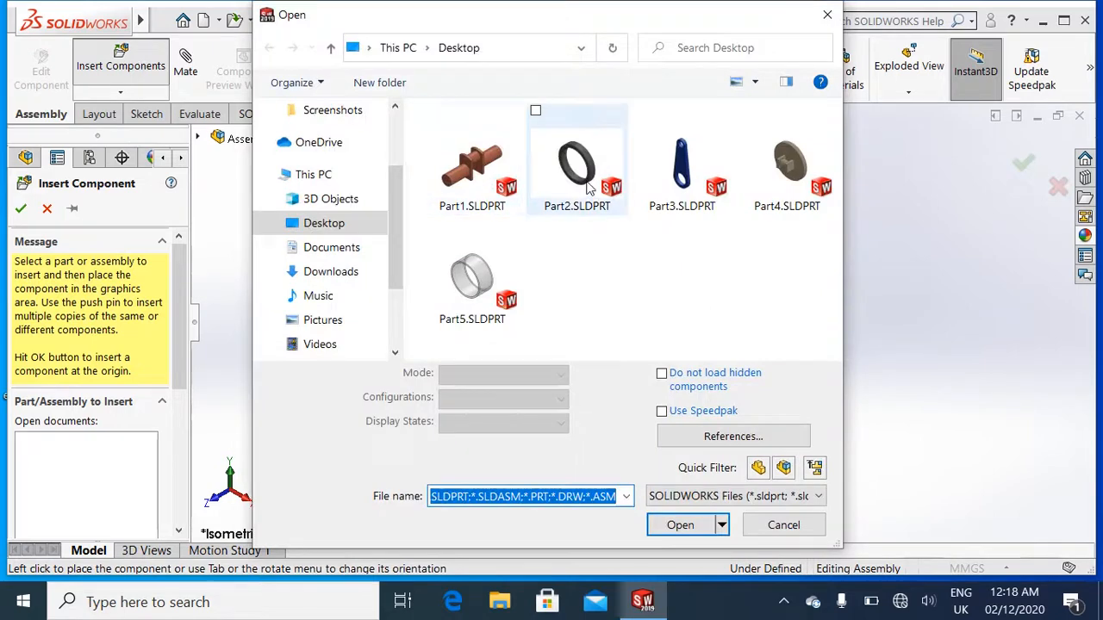
pyautogui.click(685, 494)
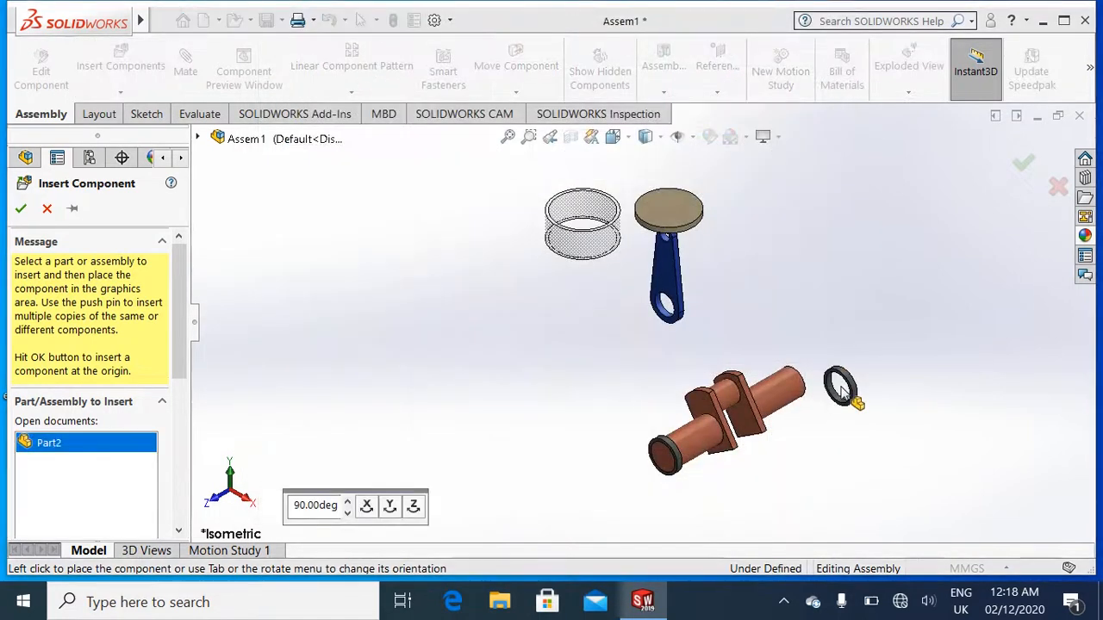
pyautogui.click(843, 390)
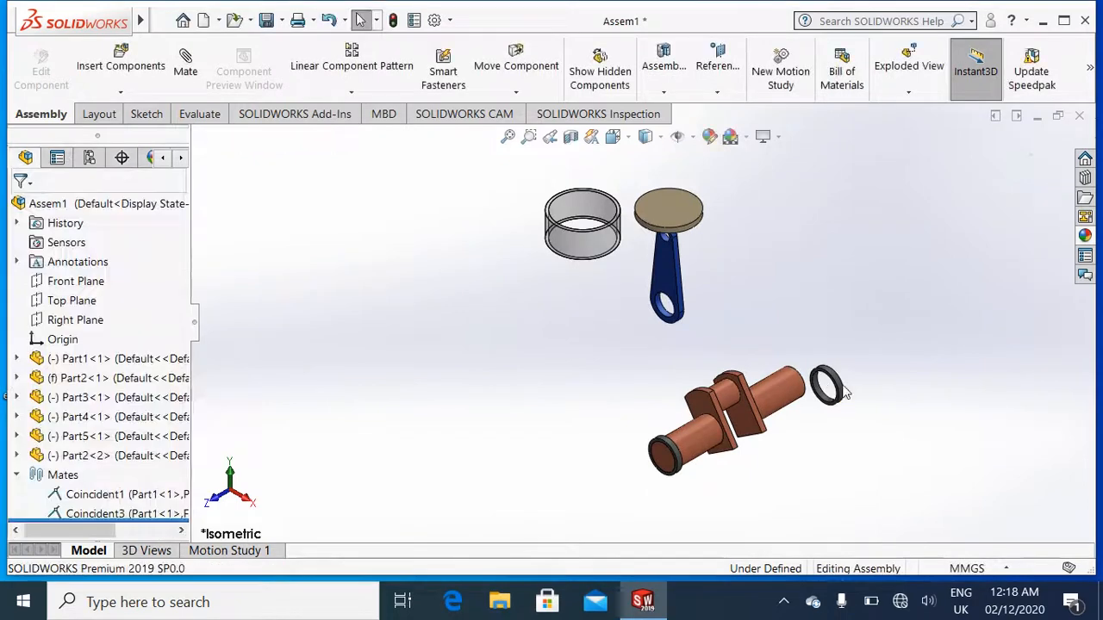
# Add a coincident mate between the shaft's rear end edge and the circular edge of the second Part2 ring.
pyautogui.moveTo(907, 409); pyautogui.dragTo(762, 398, button='middle')
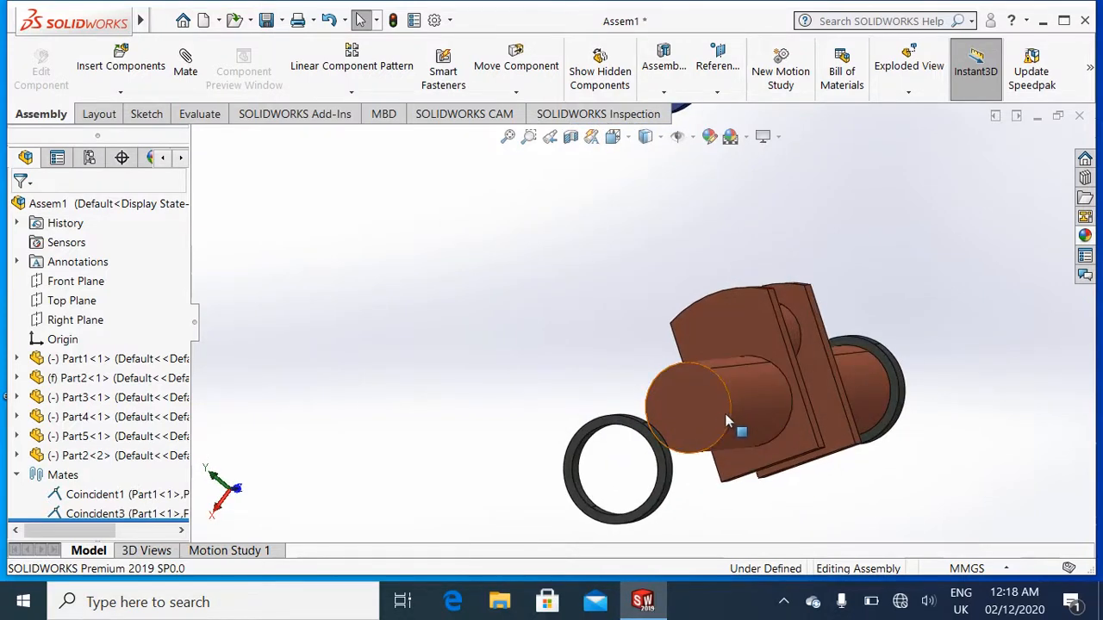
pyautogui.click(732, 418)
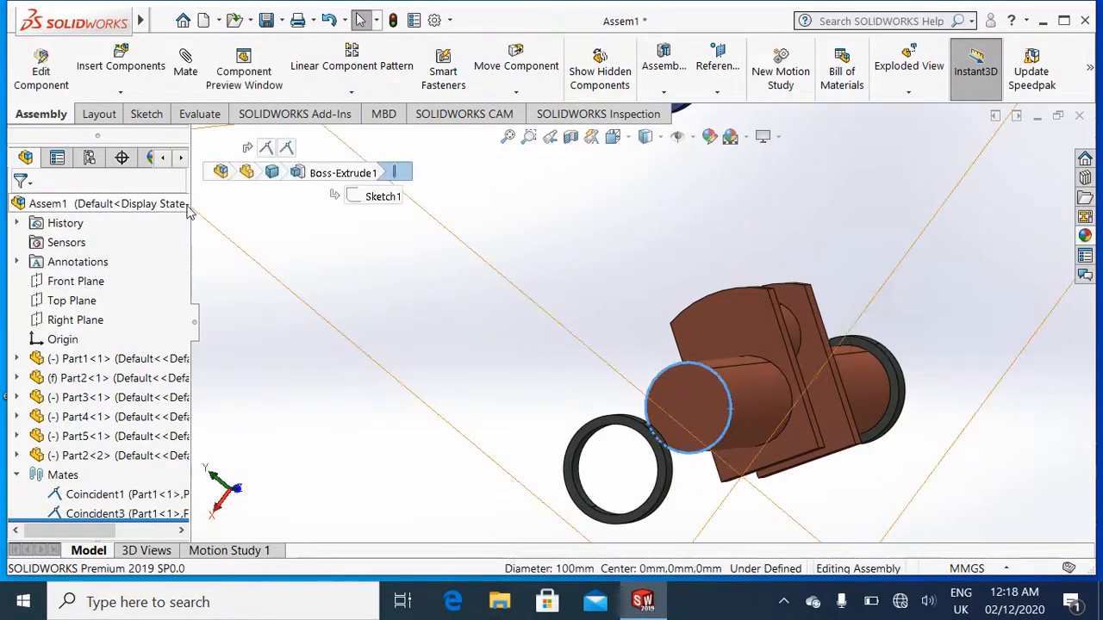
pyautogui.click(573, 489)
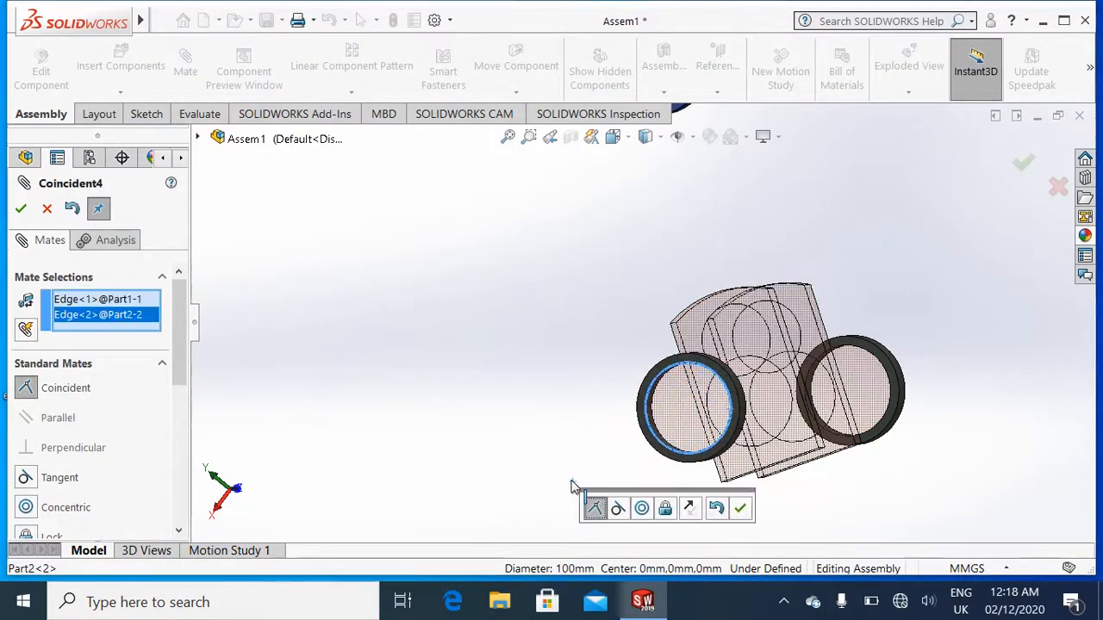
pyautogui.click(740, 509)
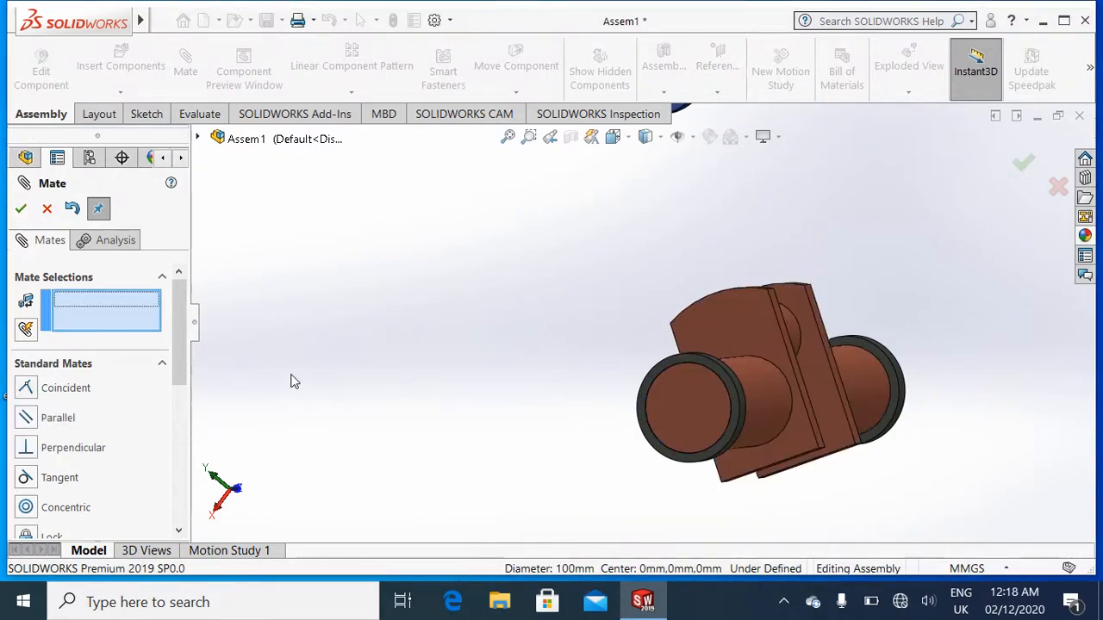
pyautogui.hotkey('ctrl', '7')
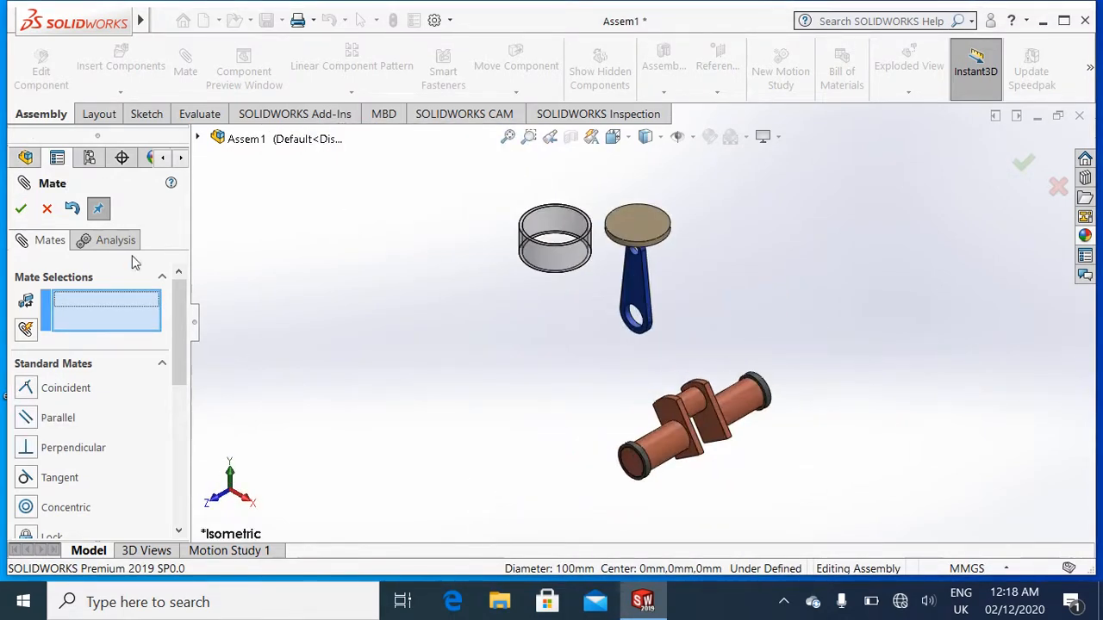
pyautogui.click(22, 209)
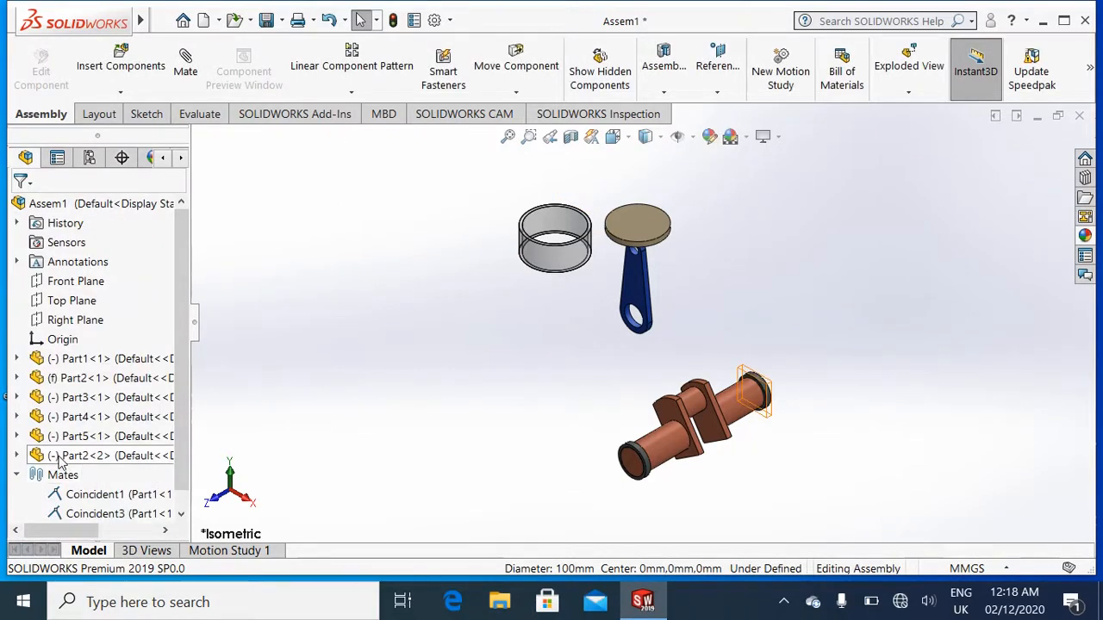
# Fix the second Part2 ring in place and turn the Part1 crankshaft about its axis to test its rotation.
pyautogui.rightClick(60, 463)
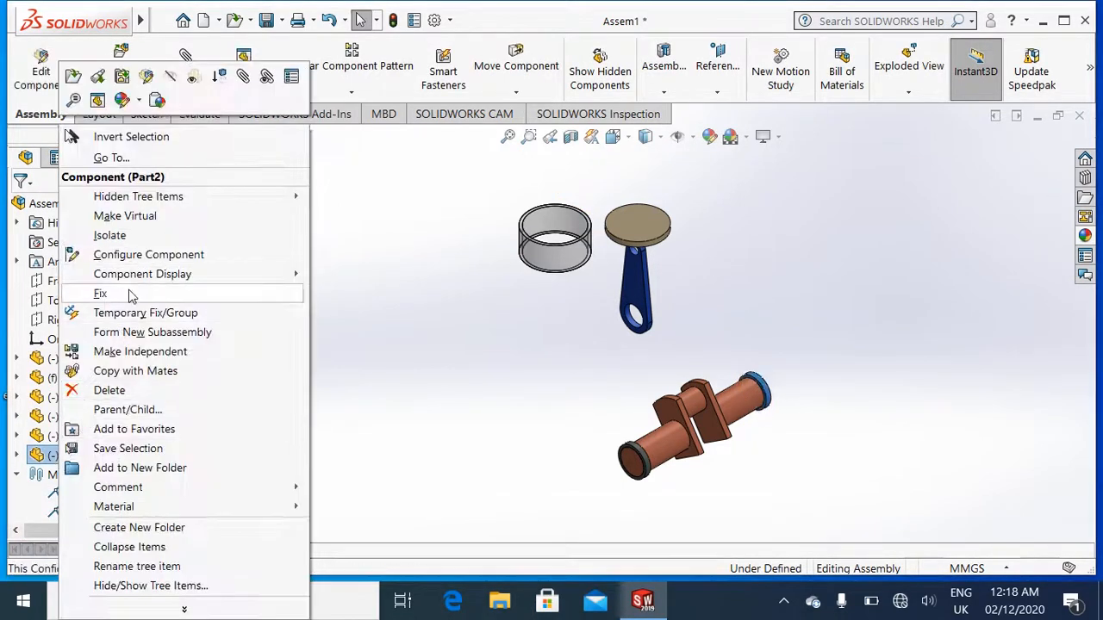
pyautogui.click(128, 288)
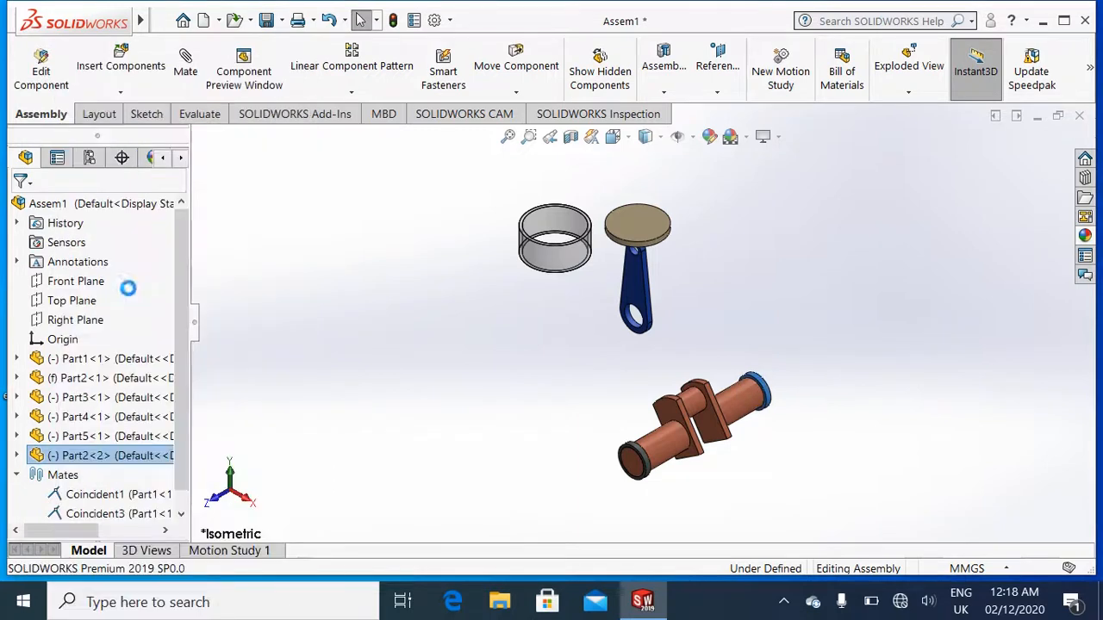
pyautogui.click(672, 415)
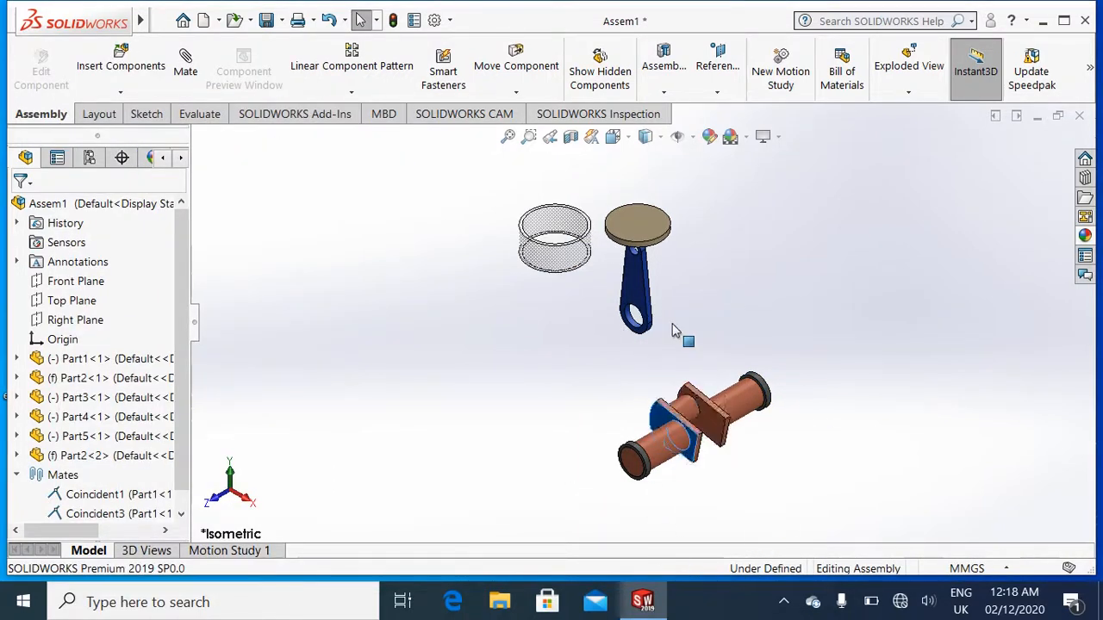
pyautogui.moveTo(675, 331); pyautogui.dragTo(734, 370)
pyautogui.click(834, 364)
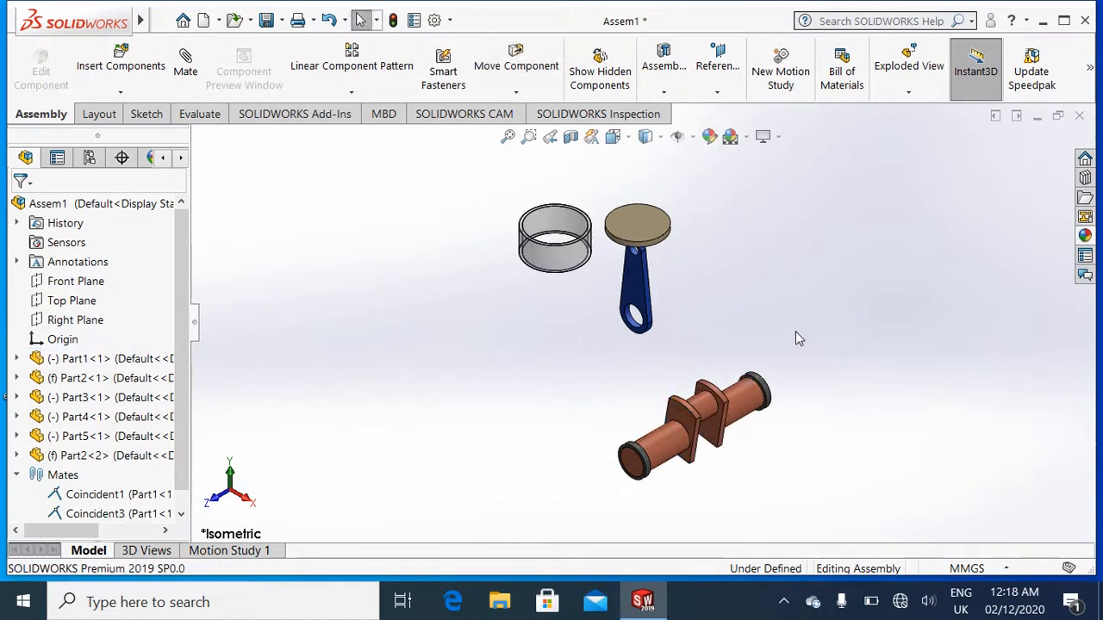
# Add a concentric mate between the Part3 rod's large hole and the crankshaft's middle pin, and swing the rod about the pin.
pyautogui.scroll(-3, 767, 384)
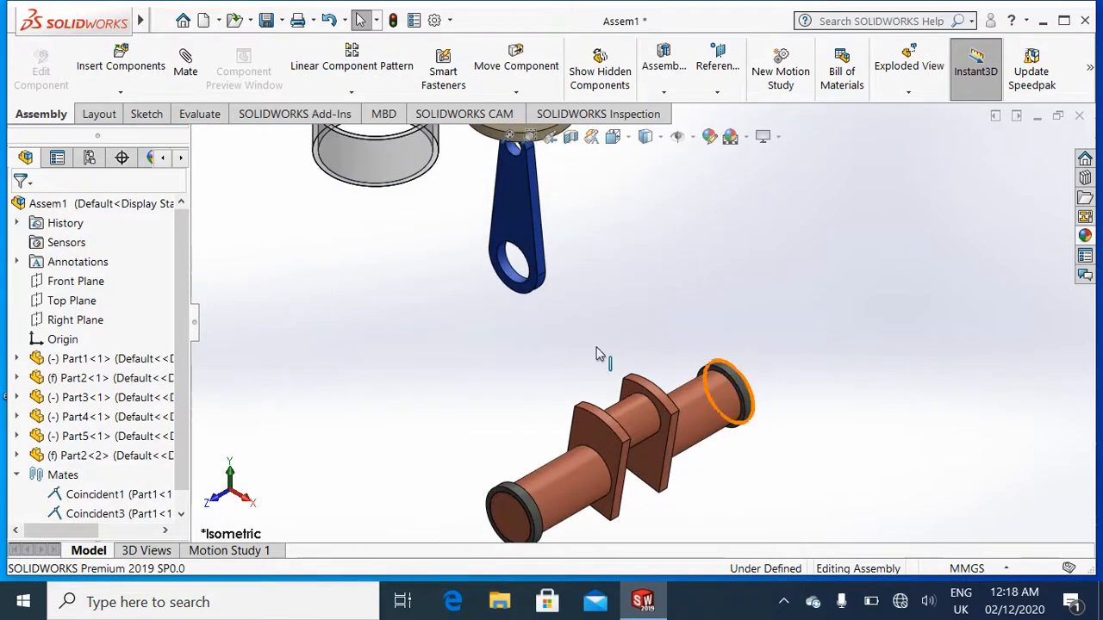
pyautogui.rightClick(508, 272)
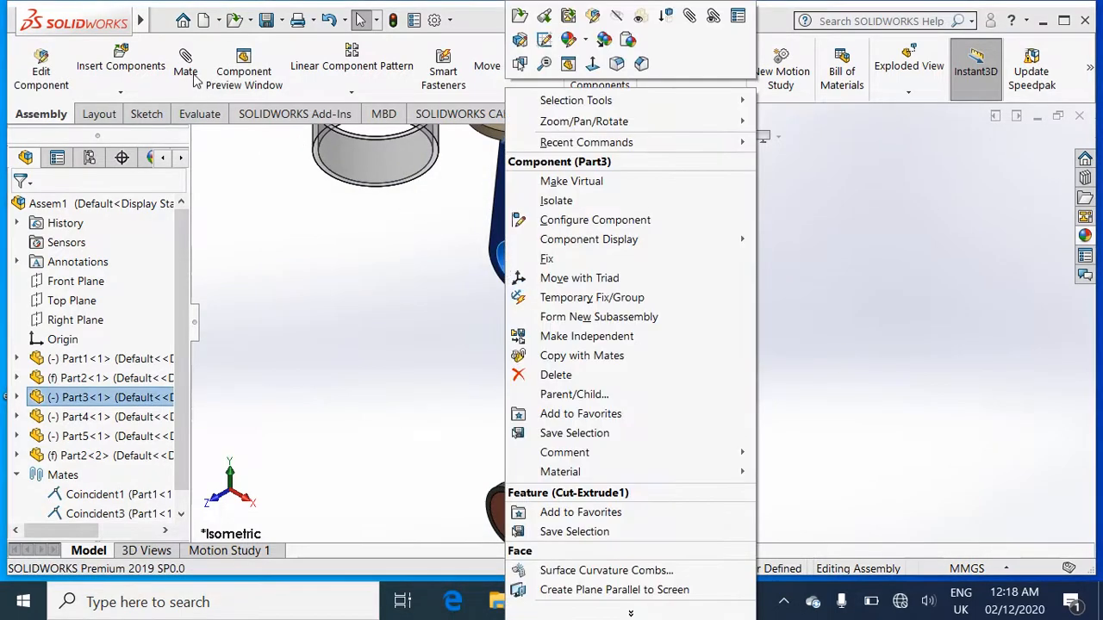
pyautogui.click(193, 78)
pyautogui.click(193, 79)
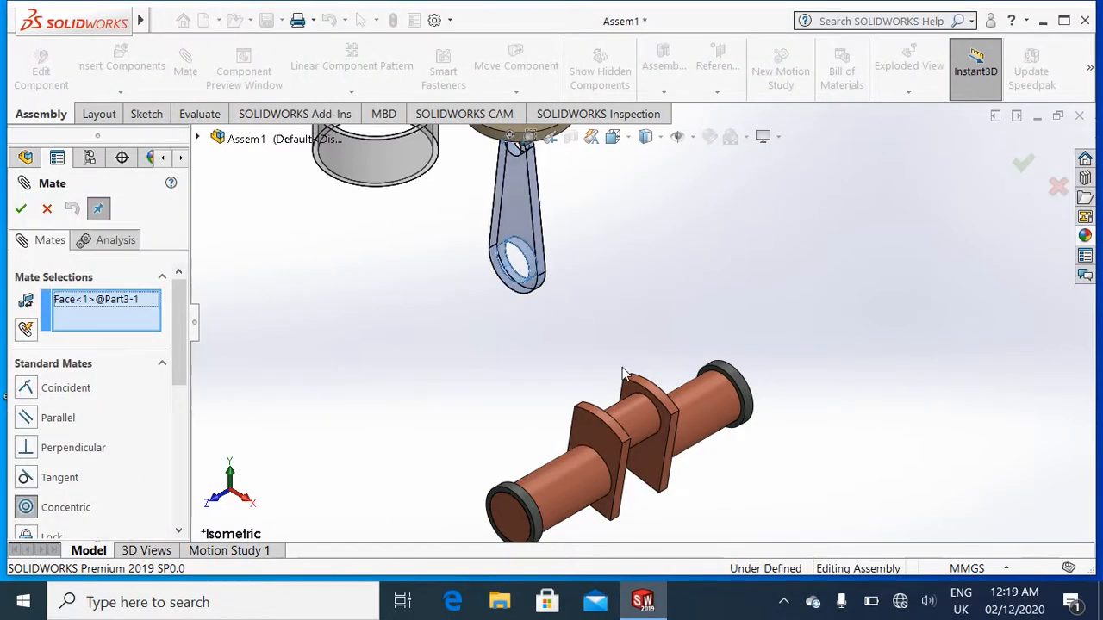
pyautogui.click(636, 422)
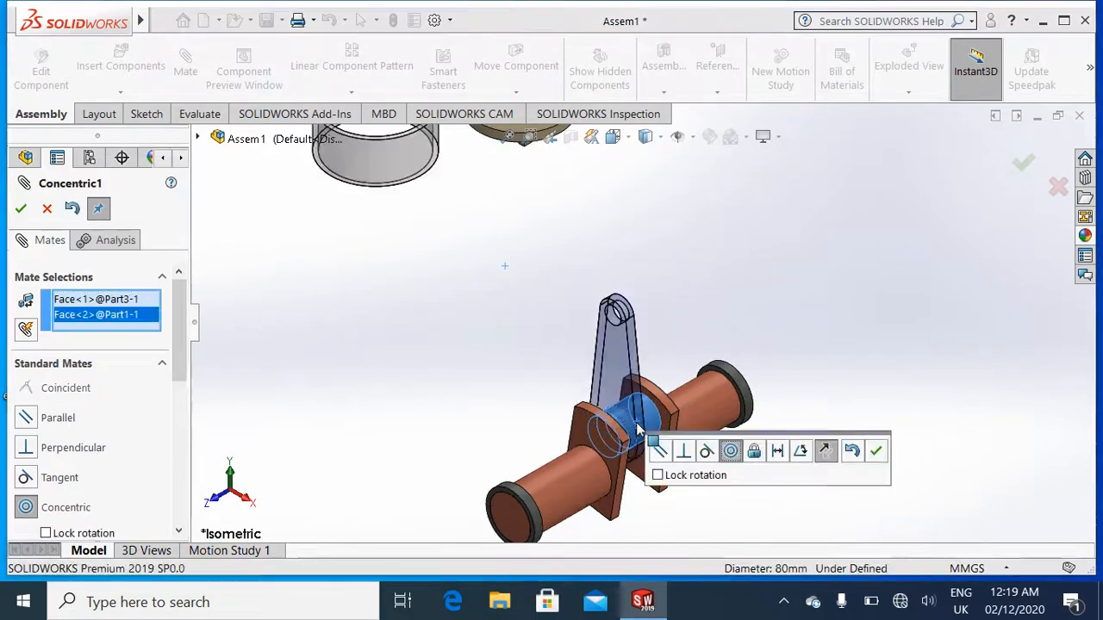
pyautogui.click(876, 452)
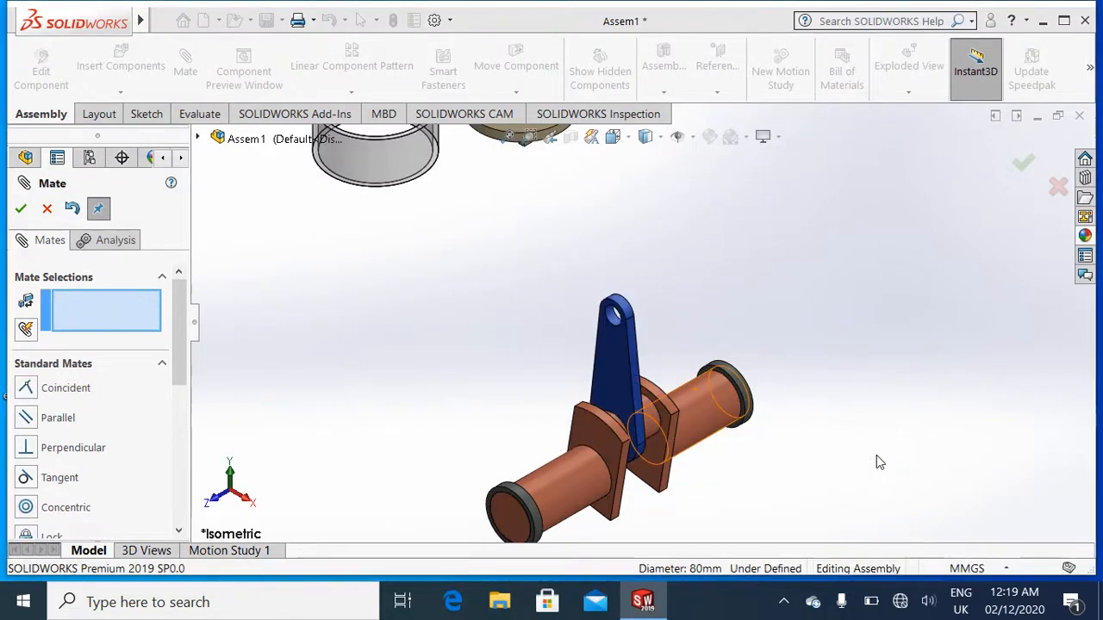
pyautogui.moveTo(626, 377)
pyautogui.mouseDown()
pyautogui.moveTo(645, 345)
pyautogui.moveTo(615, 370)
pyautogui.moveTo(632, 374)
pyautogui.moveTo(667, 344)
pyautogui.moveTo(595, 310)
pyautogui.moveTo(629, 345)
pyautogui.moveTo(575, 399)
pyautogui.mouseUp()
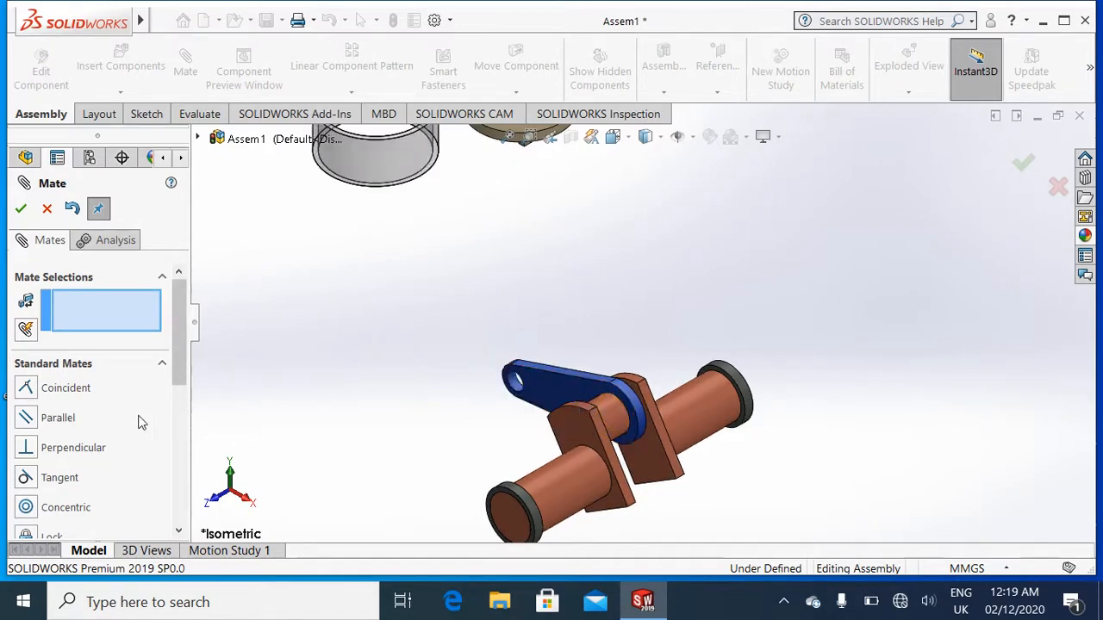
# Set up a 40 mm distance mate between the Part3 rod's flat front face and the inner face of the rear crank web.
pyautogui.moveTo(180, 362)
pyautogui.mouseDown()
pyautogui.moveTo(180, 391)
pyautogui.moveTo(181, 374)
pyautogui.mouseUp()
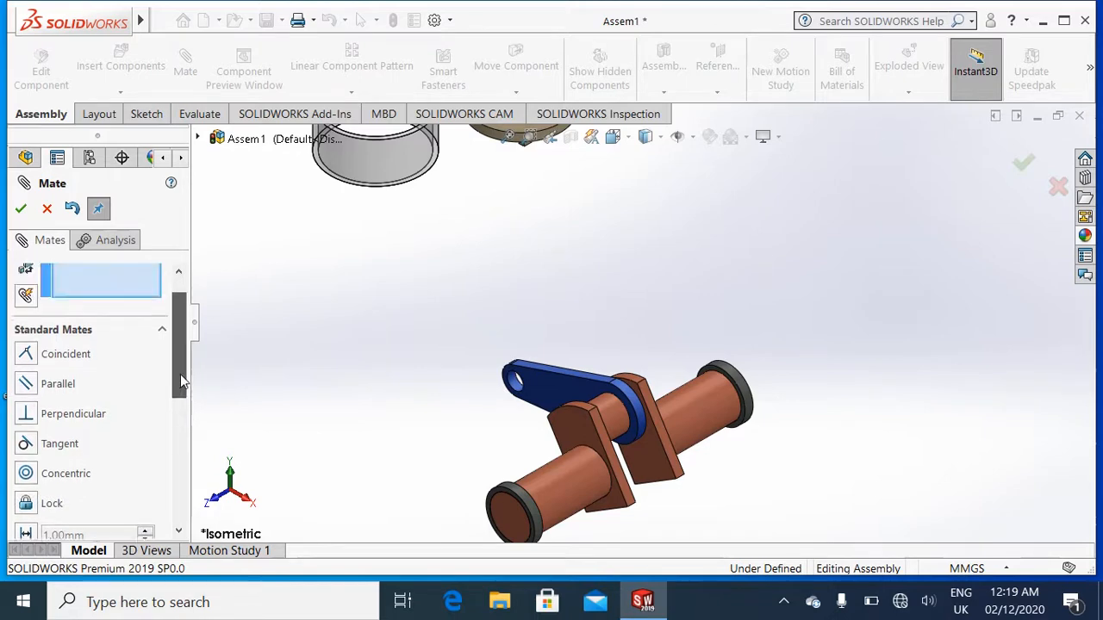
pyautogui.click(543, 386)
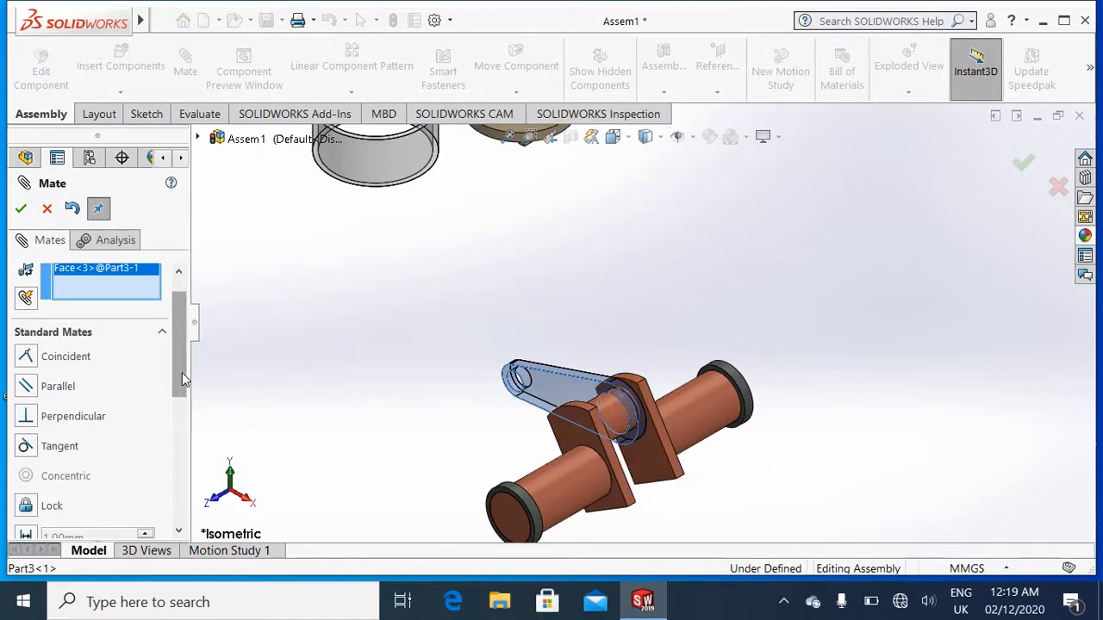
pyautogui.moveTo(182, 372); pyautogui.dragTo(181, 430)
pyautogui.click(26, 387)
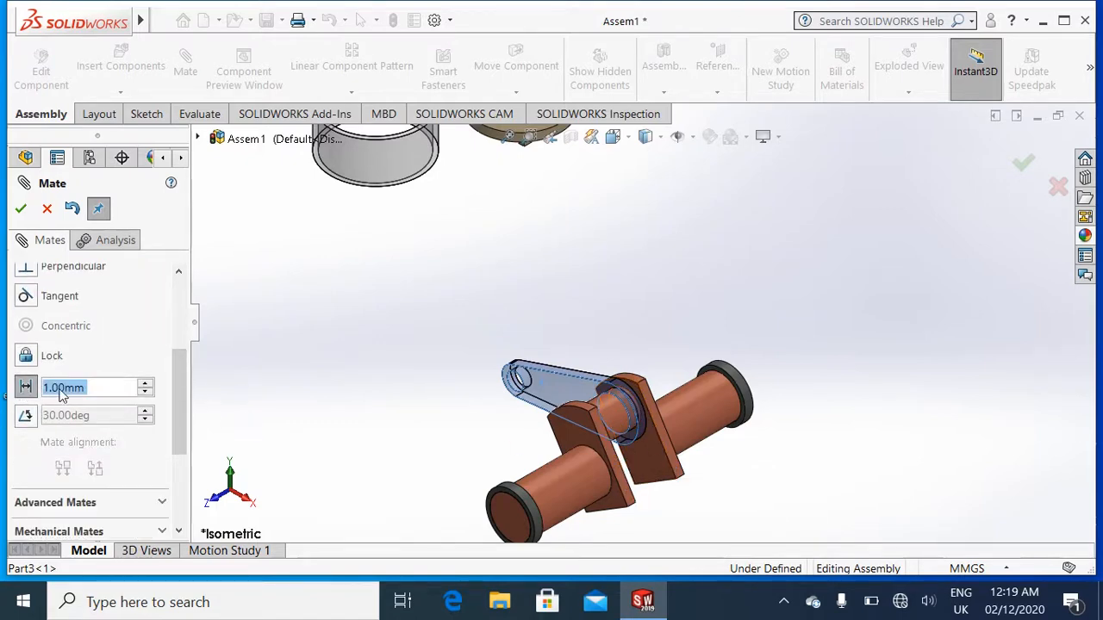
pyautogui.write('20')
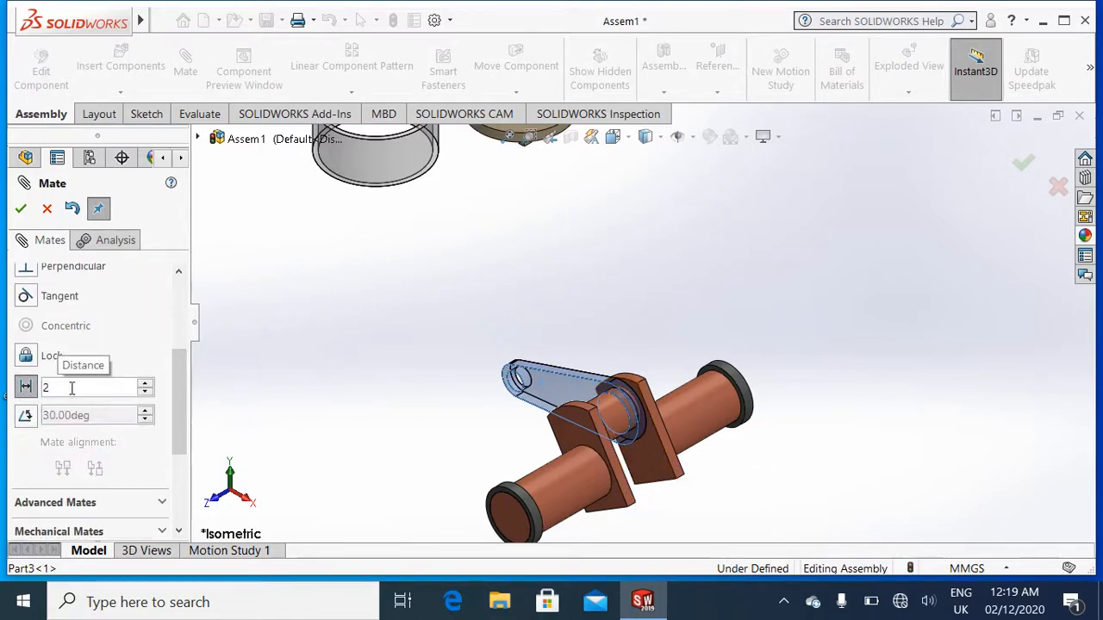
pyautogui.click(652, 462)
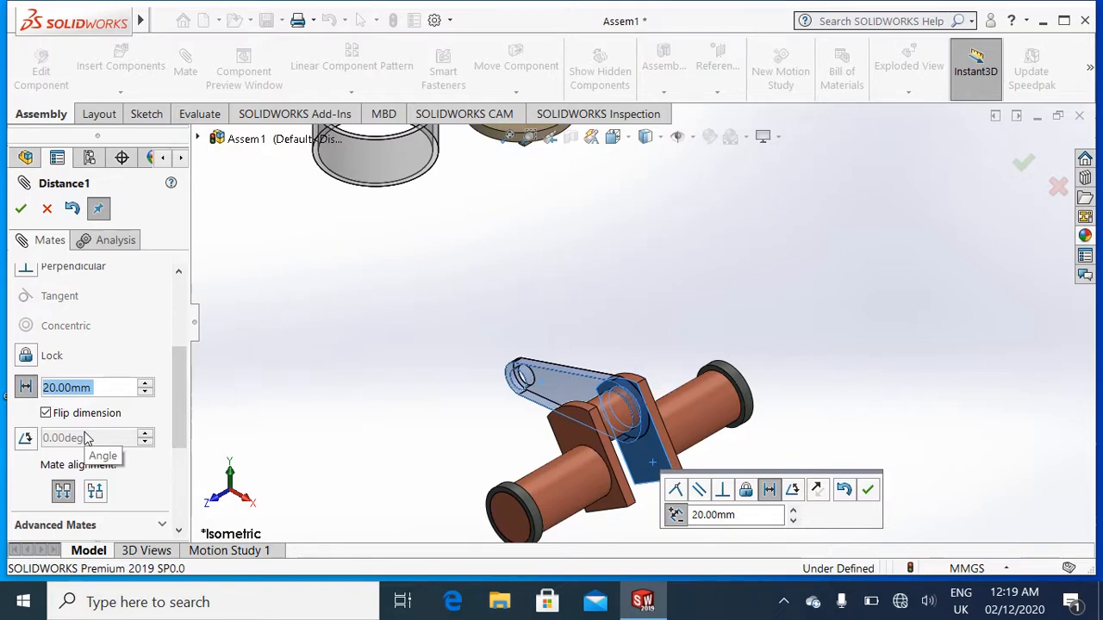
pyautogui.write('40')
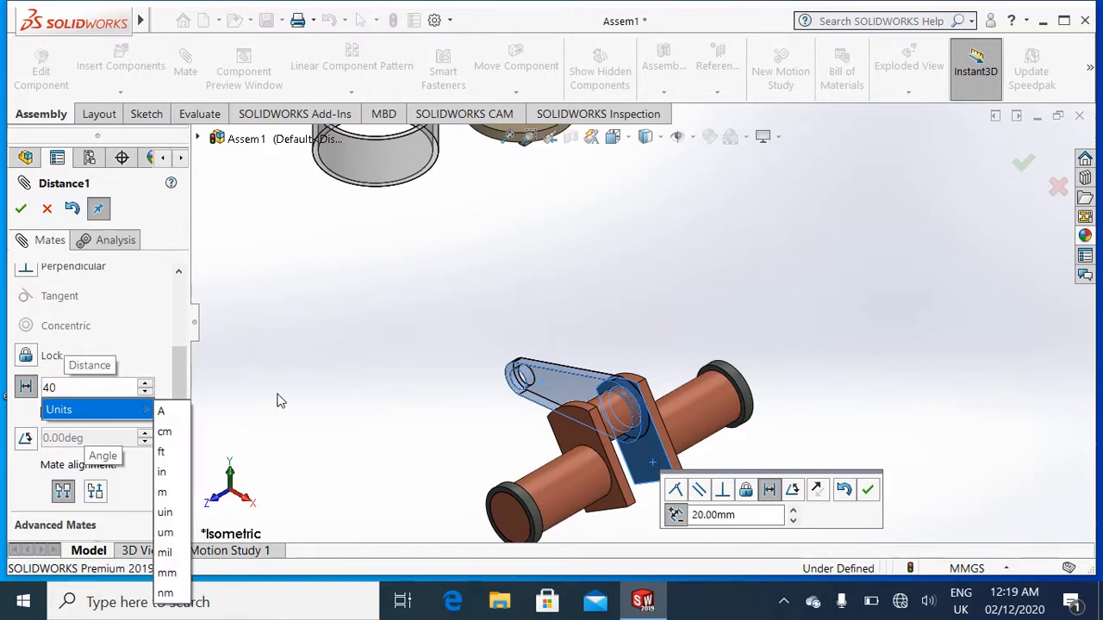
pyautogui.press('Return')
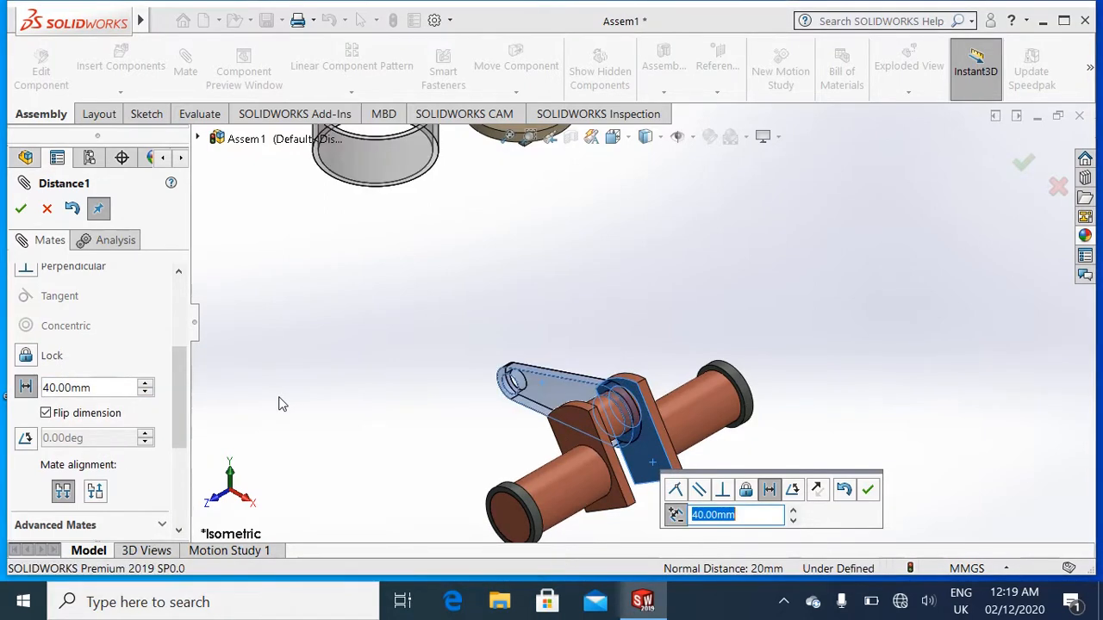
# Set the rod-to-web mate distance to 50 mm, accept the mate and swing the rod upright.
pyautogui.click(47, 388)
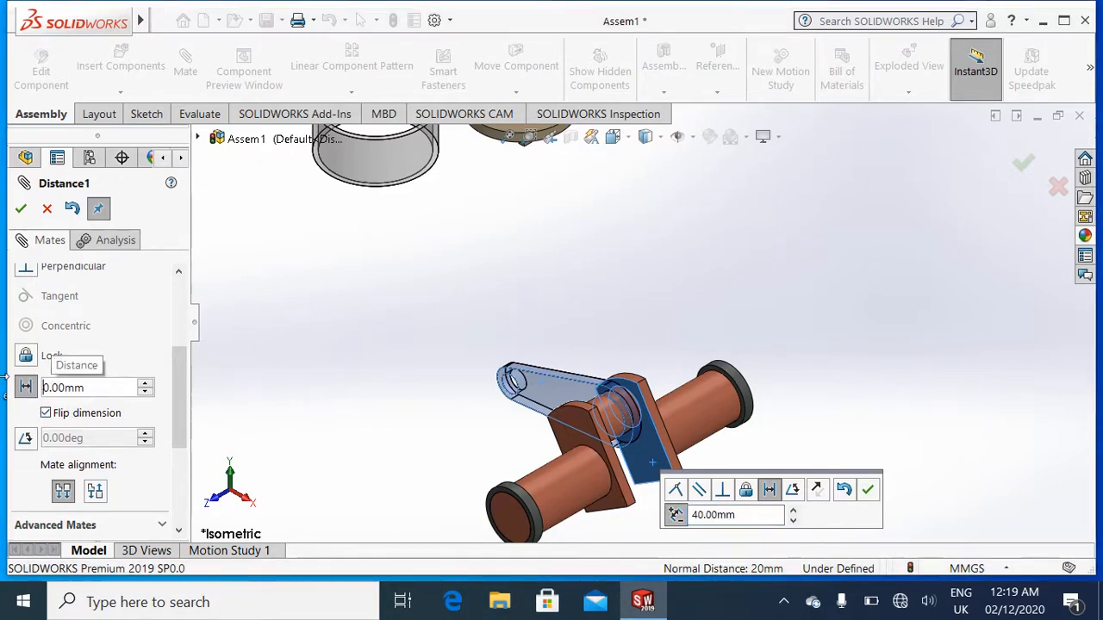
pyautogui.write('5')
pyautogui.press('Return')
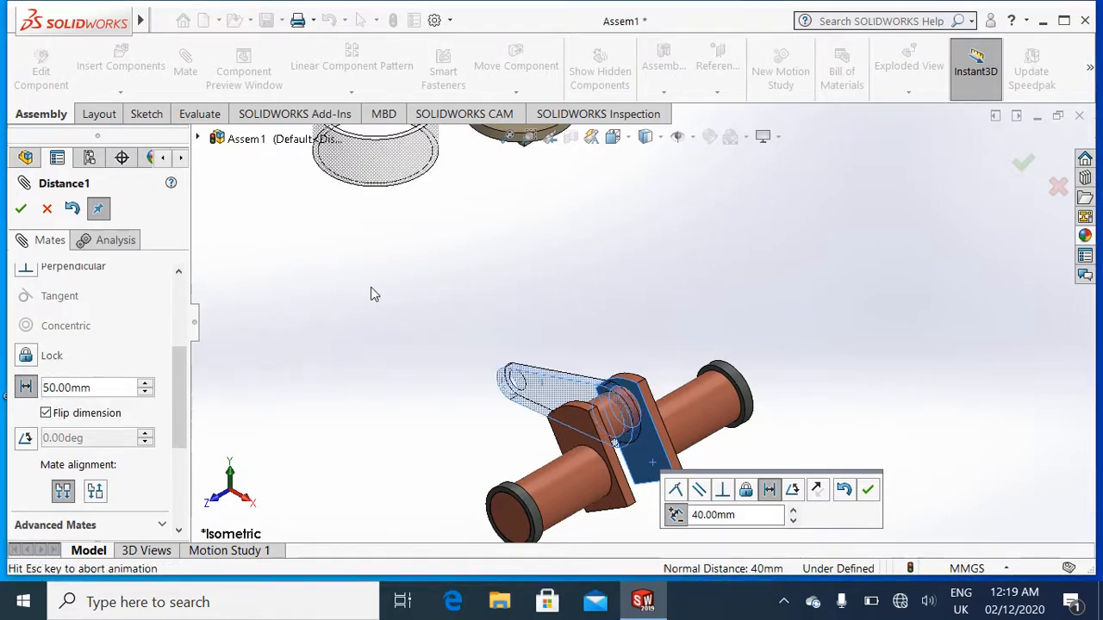
pyautogui.click(21, 210)
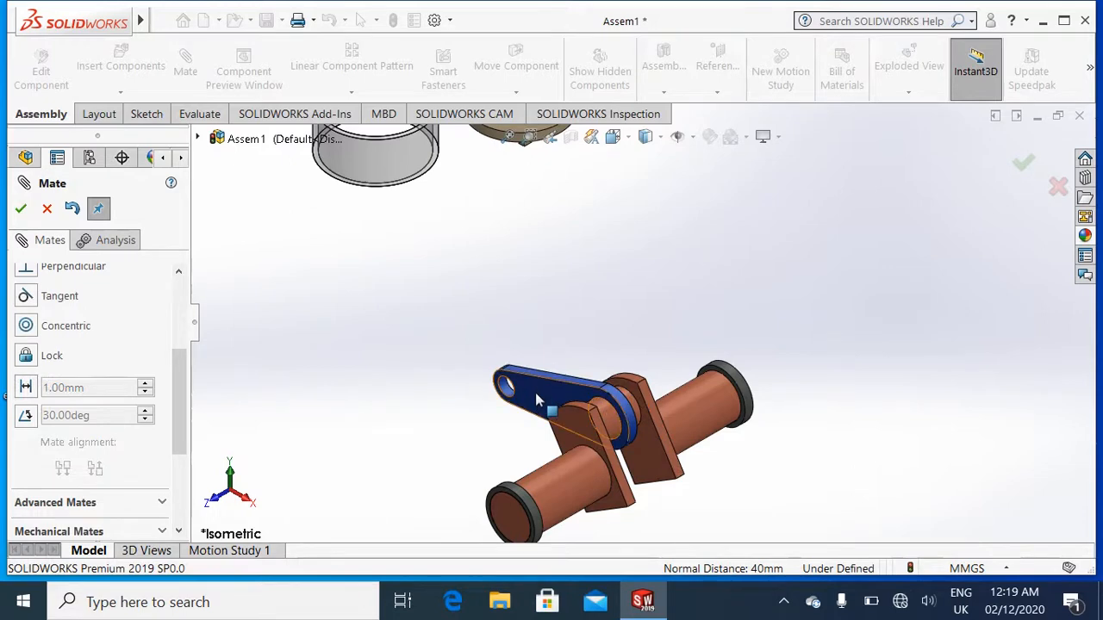
pyautogui.moveTo(537, 399); pyautogui.dragTo(640, 306)
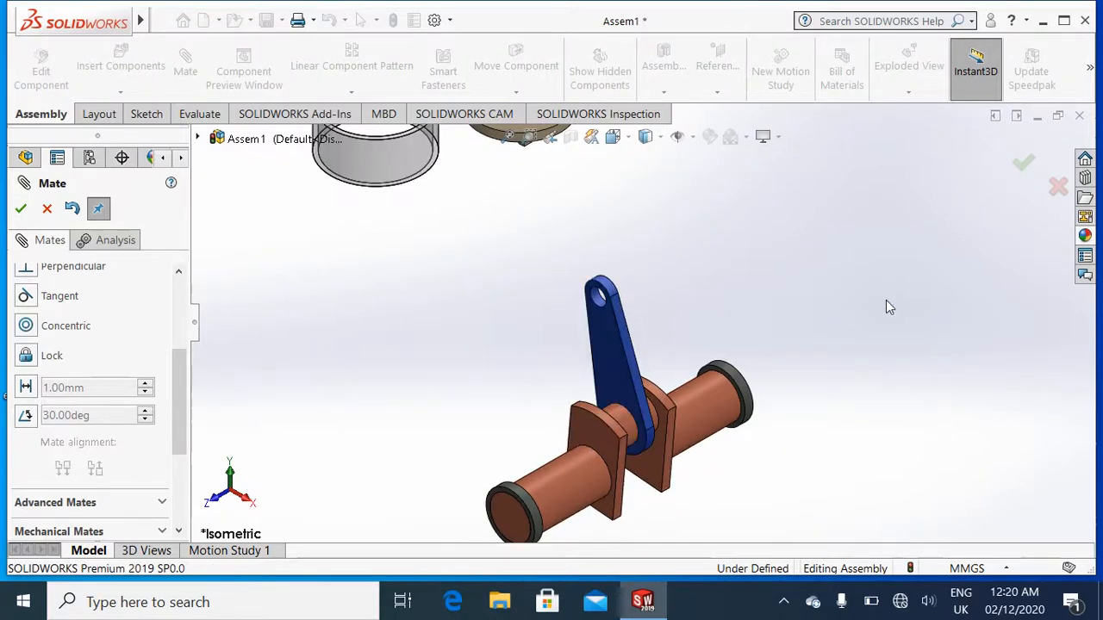
# Add a concentric mate between the pin under the Part4 piston and the small hole at the Part3 rod's upper end.
pyautogui.press('f')
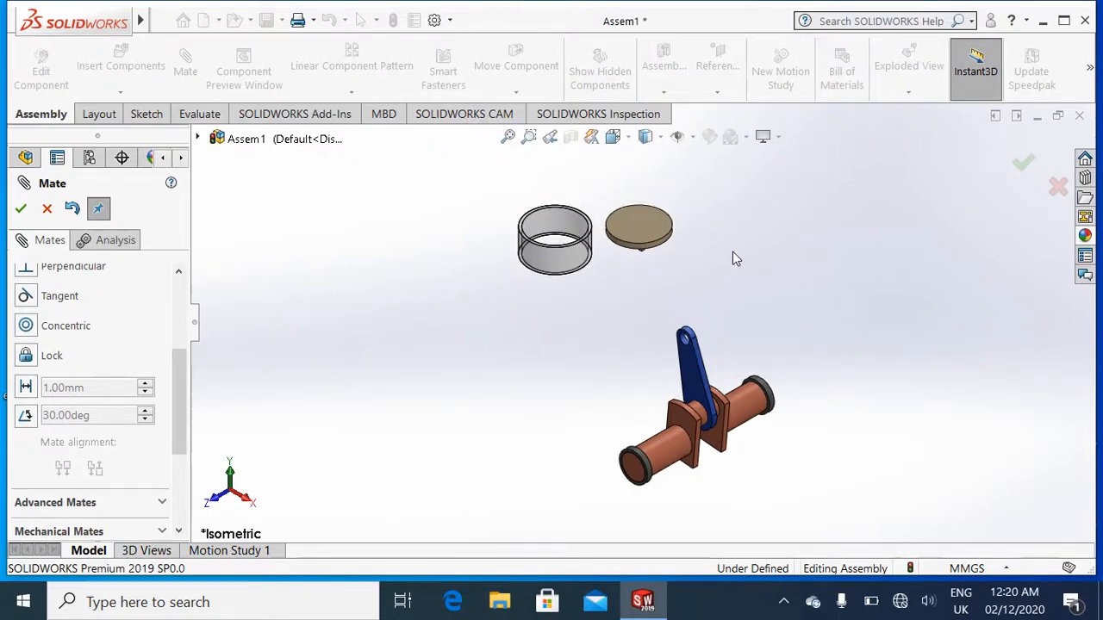
pyautogui.moveTo(733, 252); pyautogui.dragTo(628, 254, button='middle')
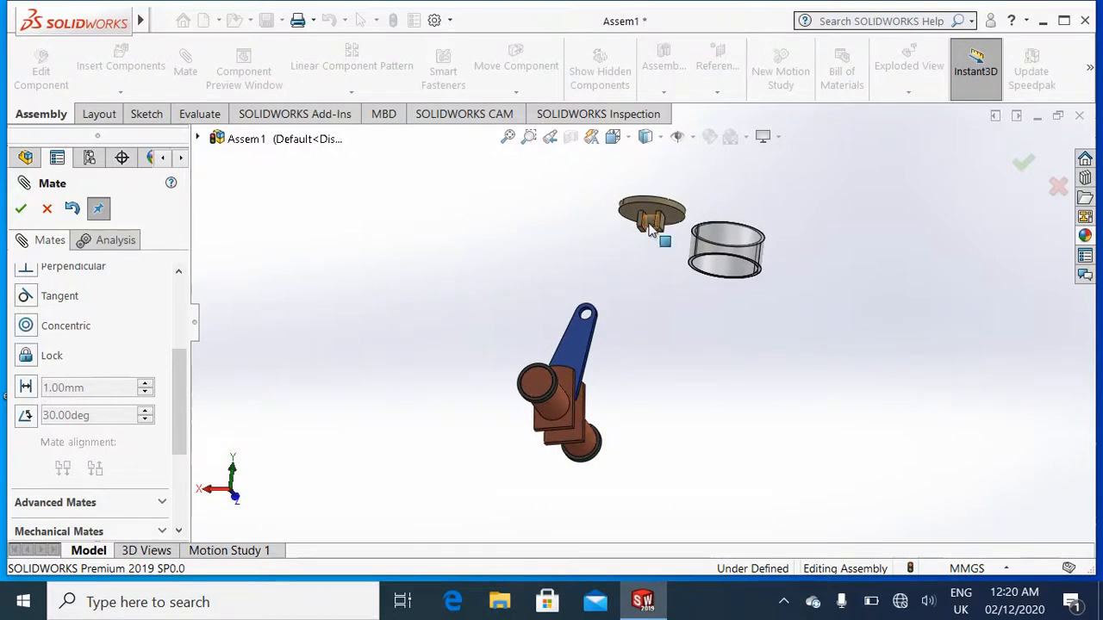
pyautogui.click(651, 227)
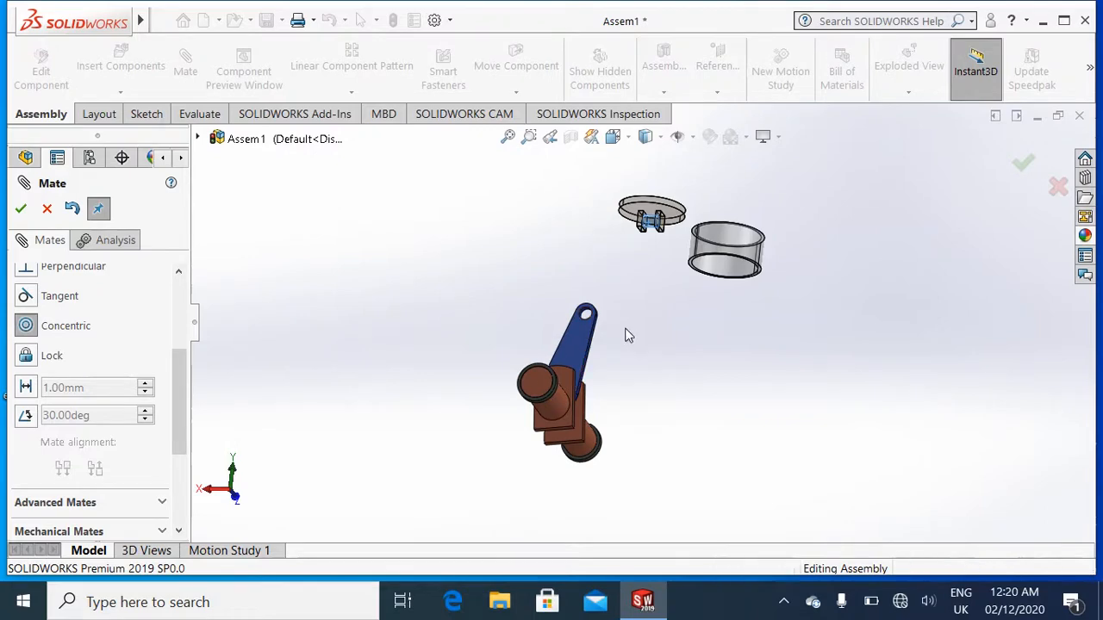
pyautogui.scroll(-5, 626, 336)
pyautogui.scroll(-2, 590, 311)
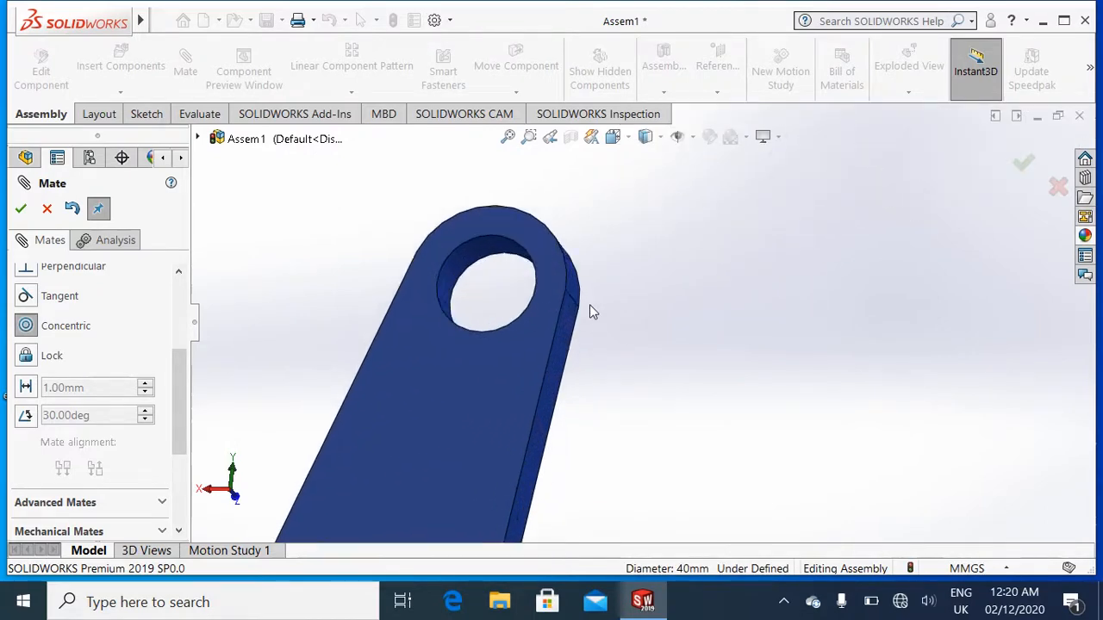
pyautogui.click(452, 274)
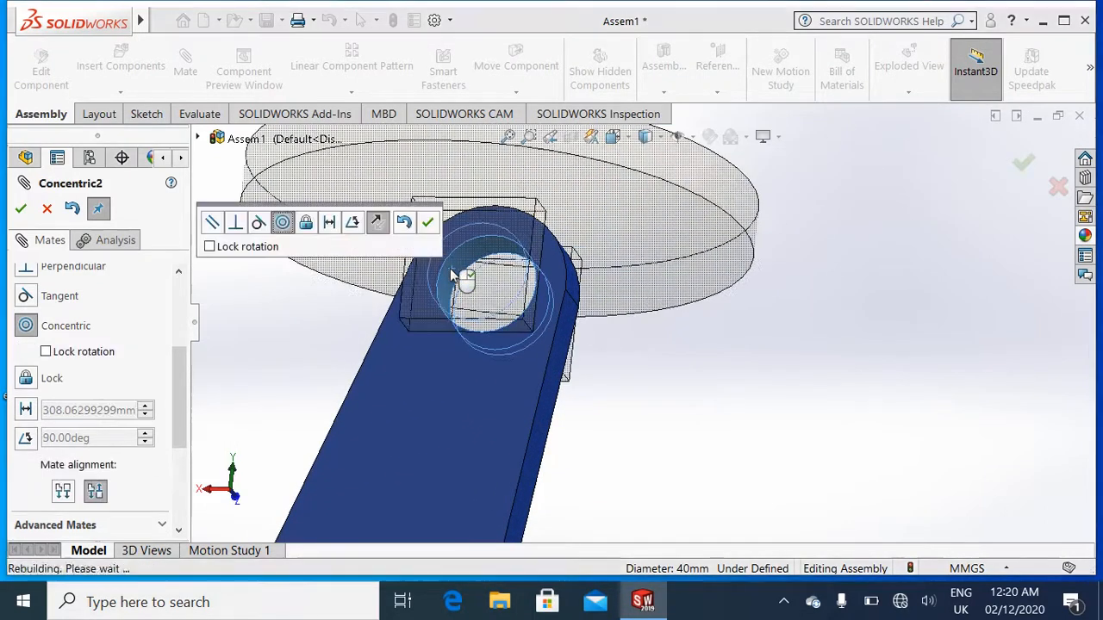
pyautogui.click(428, 223)
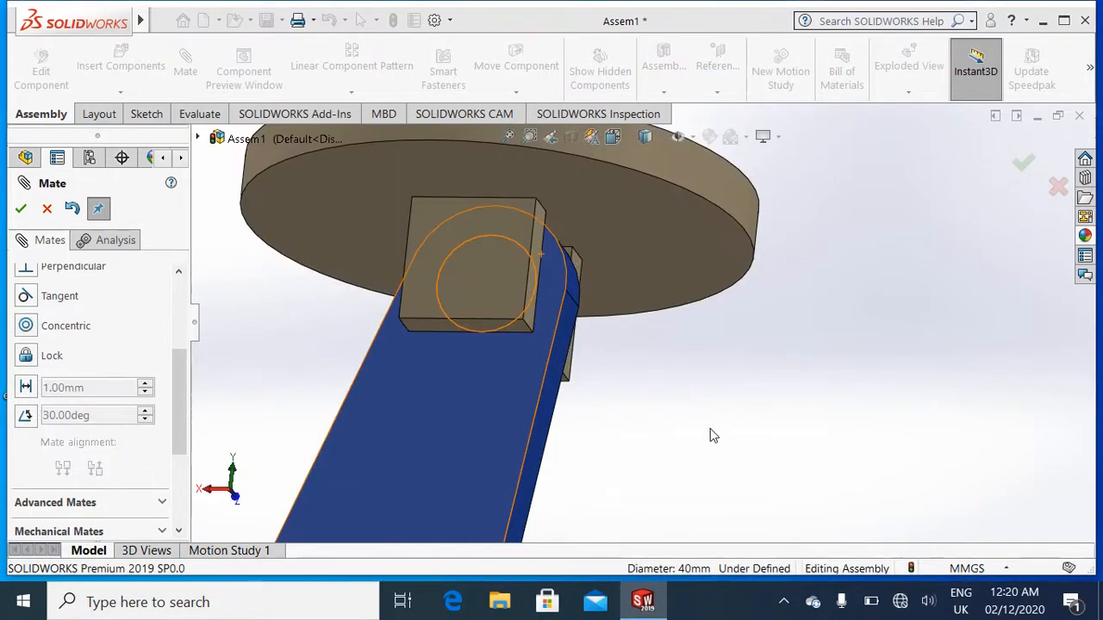
# Inspect the Part4 piston's pin joint from the side and shift the piston slightly to test its freedom of movement.
pyautogui.press('Right')
pyautogui.press('Right')
pyautogui.press('Right')
pyautogui.press('Right')
pyautogui.moveTo(710, 429); pyautogui.dragTo(710, 428, button='middle')
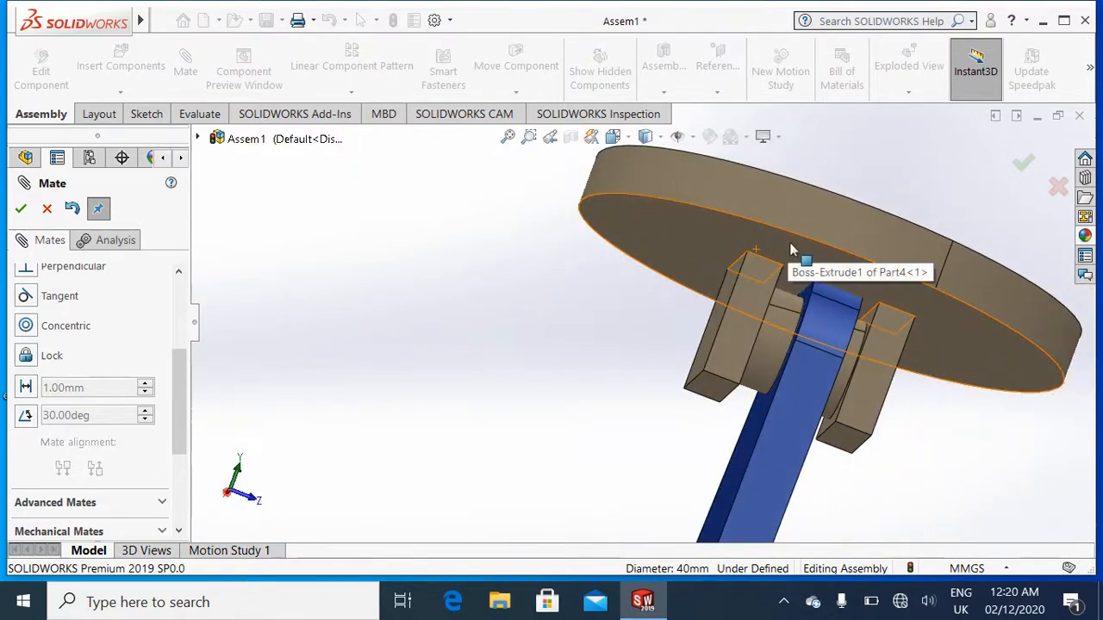
pyautogui.click(790, 242)
pyautogui.moveTo(816, 244); pyautogui.dragTo(772, 241, button='middle')
pyautogui.moveTo(773, 241); pyautogui.dragTo(805, 250)
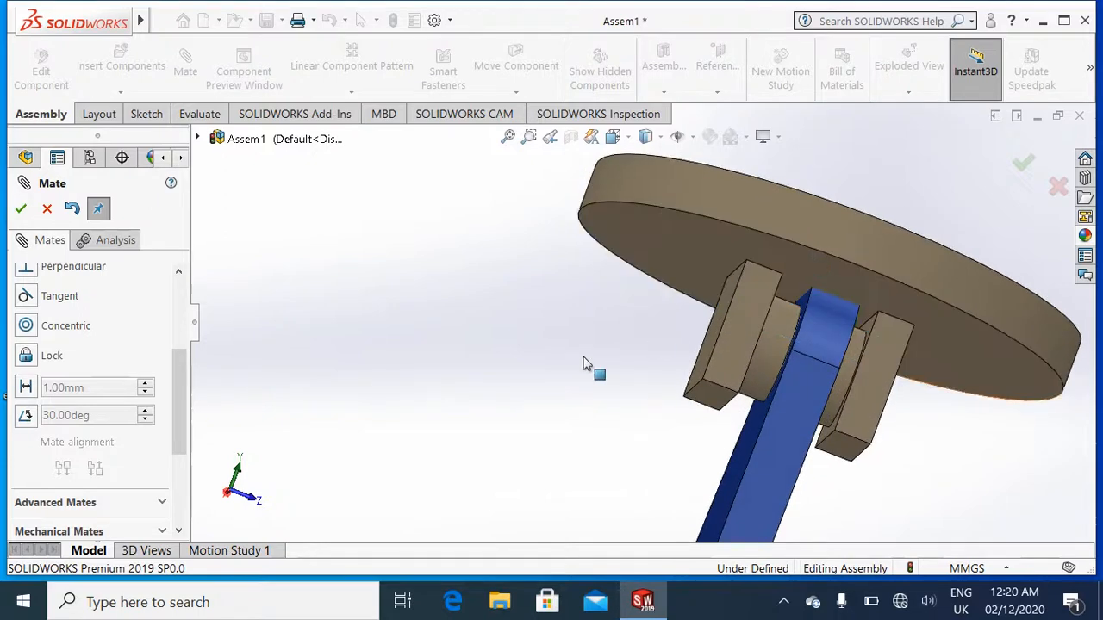
# Swing the Part4 piston sideways in the front view to test how it tilts on the rod, and leave the Mate command.
pyautogui.hotkey('ctrl', '1')
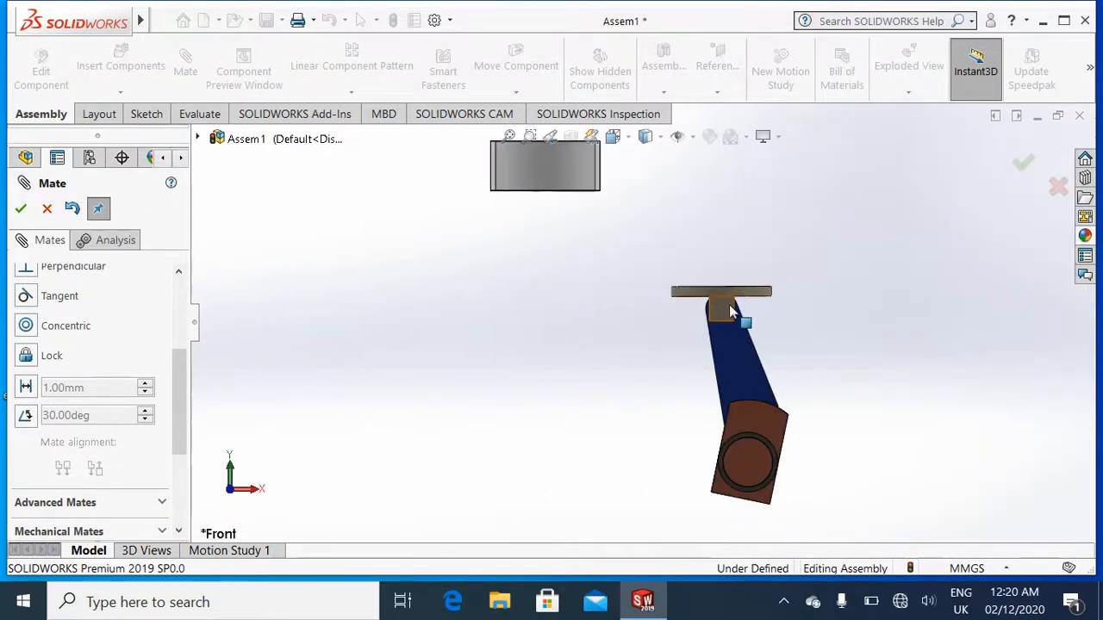
pyautogui.moveTo(729, 304); pyautogui.dragTo(776, 309)
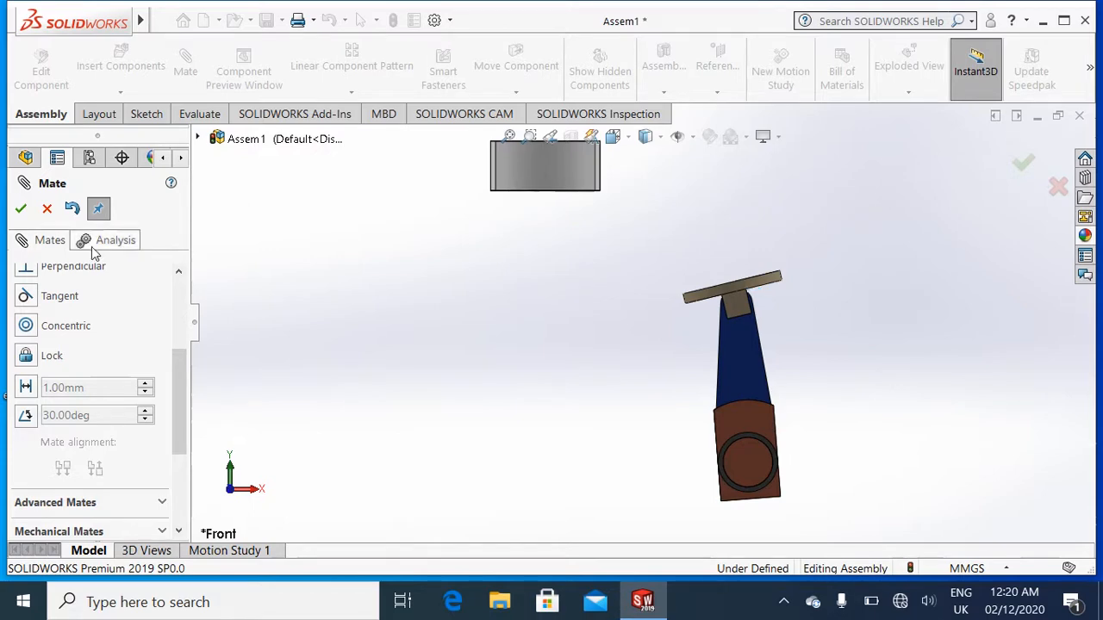
pyautogui.click(46, 212)
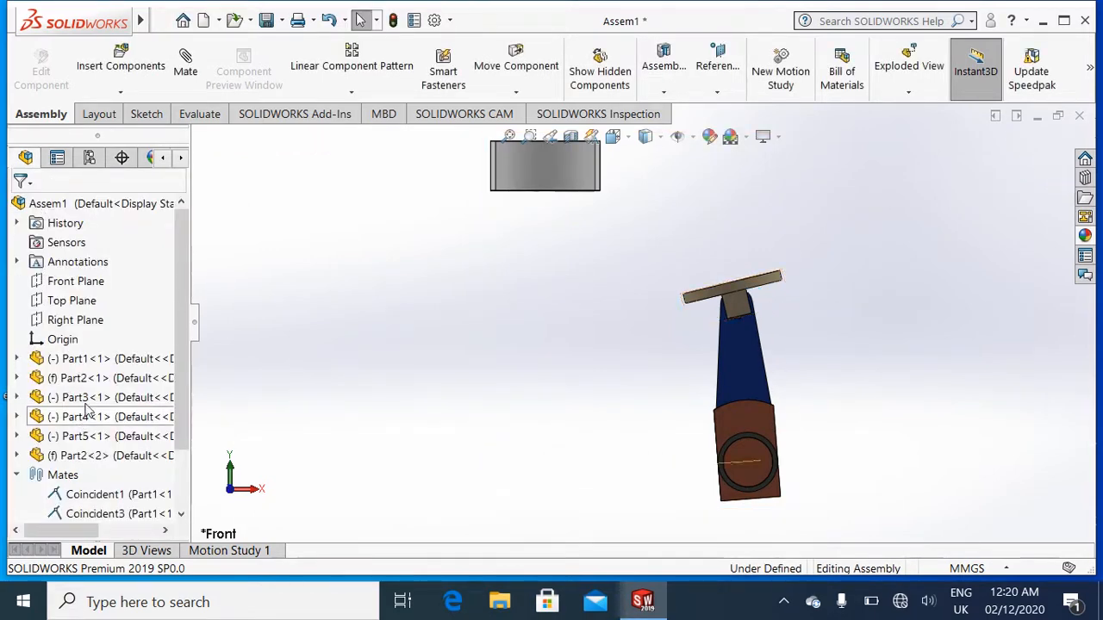
# Try a perpendicular mate between the Top Plane of Part4 and the Top Plane of Part1, and move the linkage to test it.
pyautogui.click(16, 417)
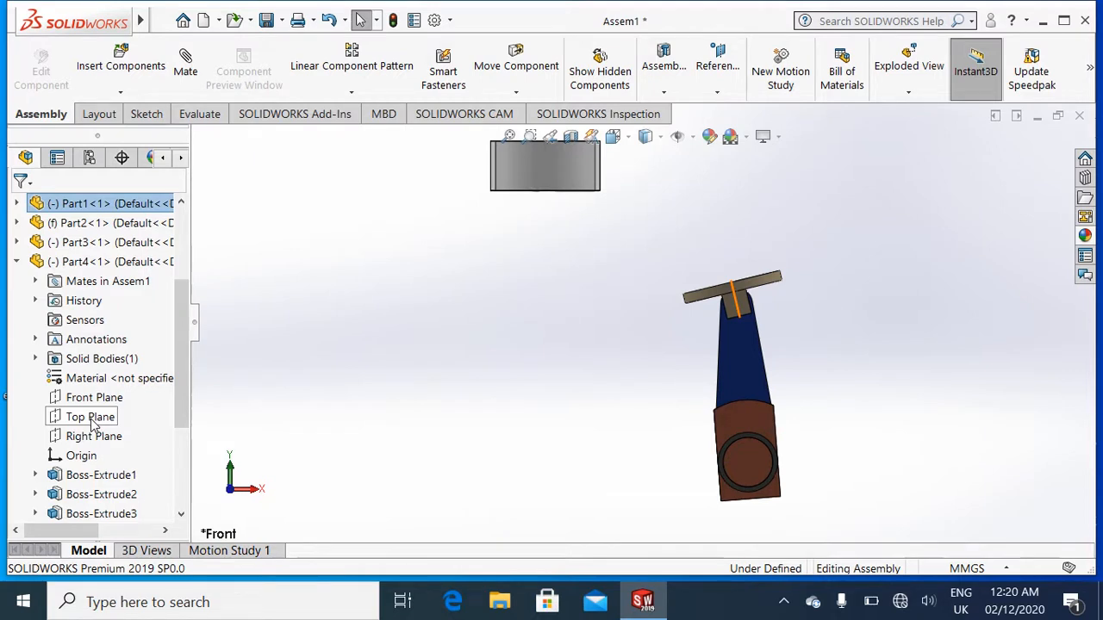
pyautogui.click(91, 417)
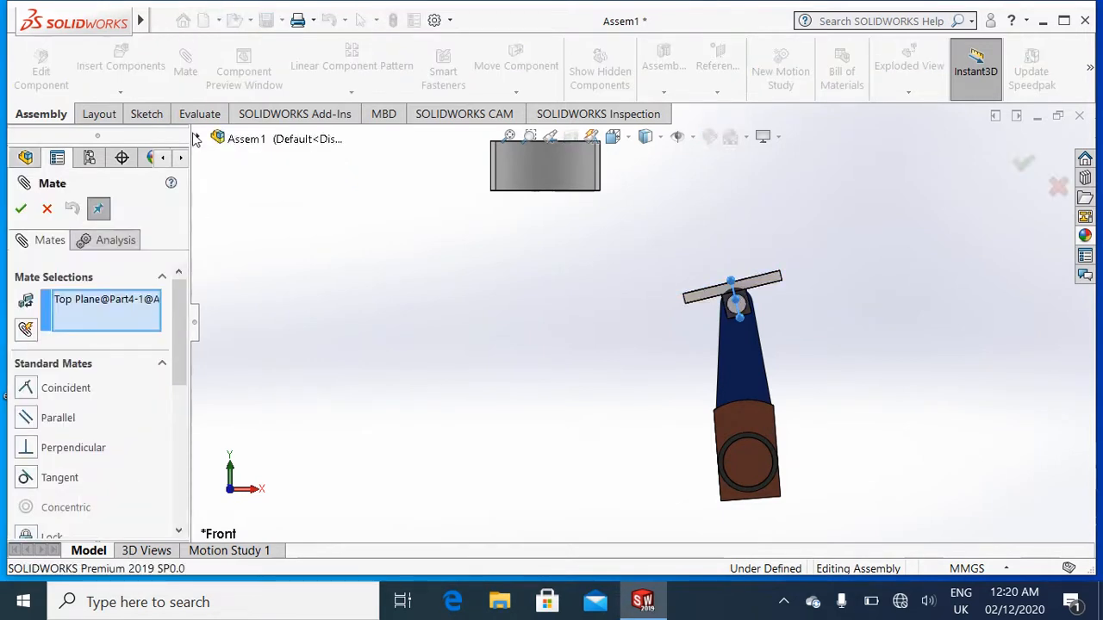
pyautogui.click(199, 140)
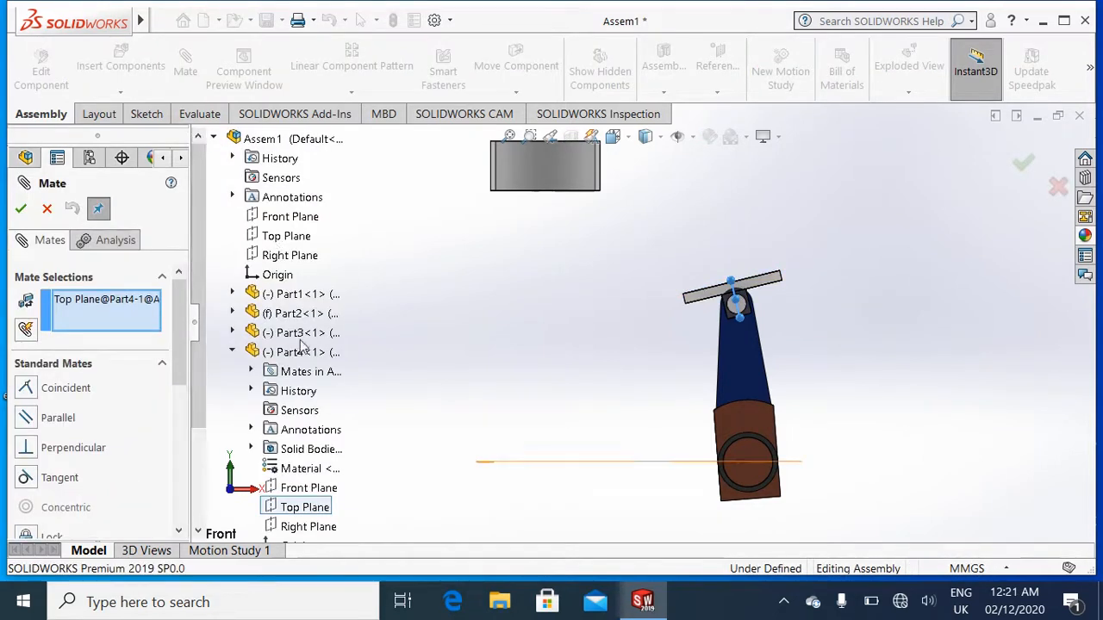
pyautogui.click(232, 352)
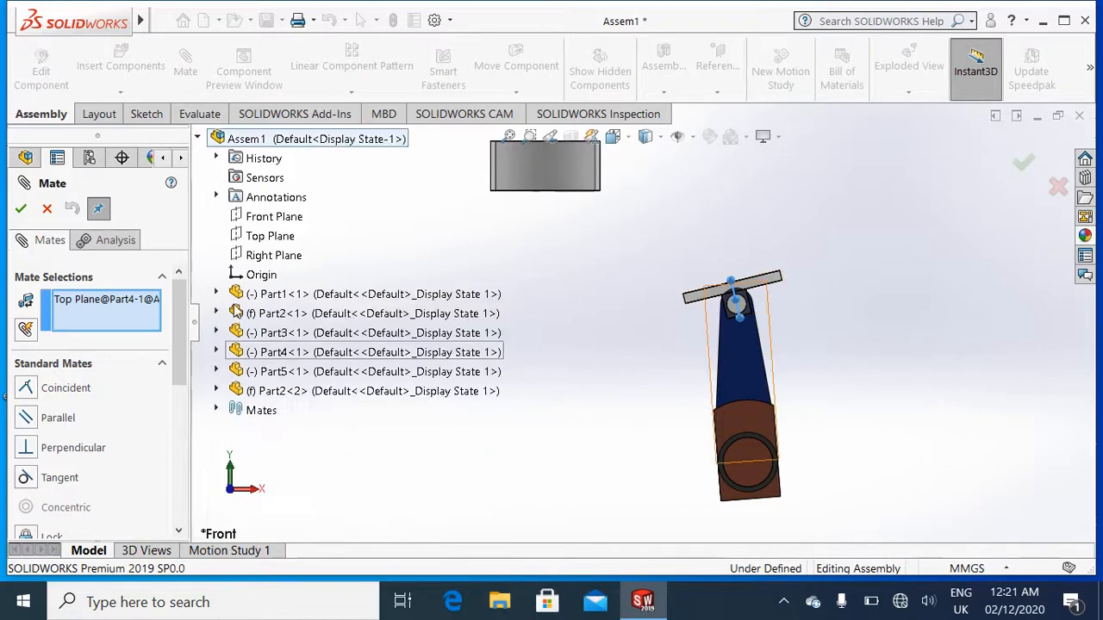
pyautogui.click(216, 294)
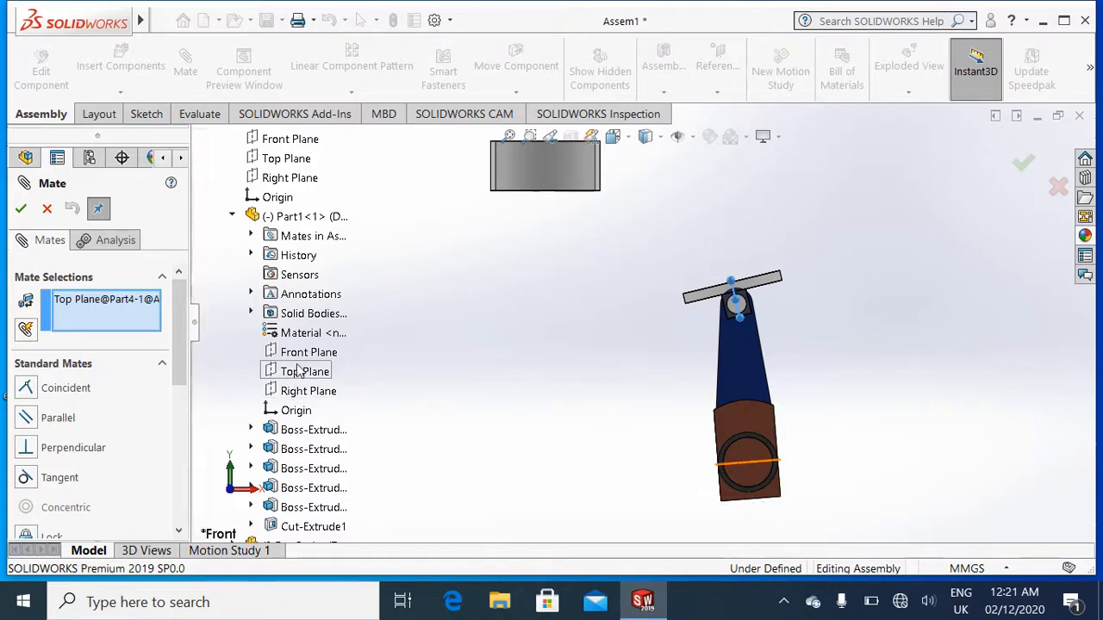
pyautogui.click(84, 450)
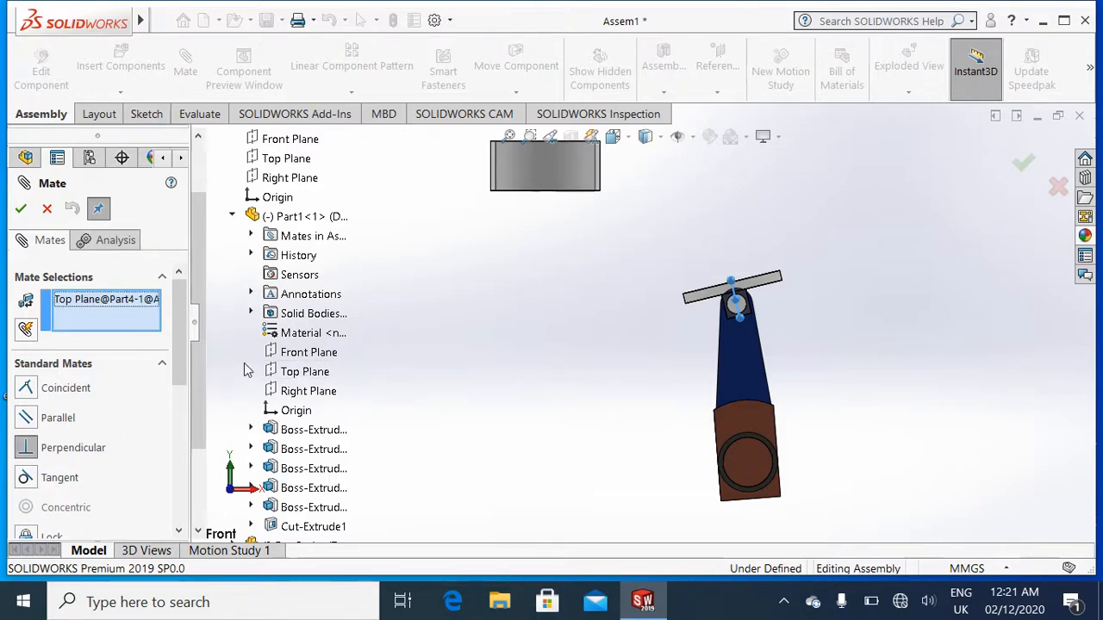
pyautogui.click(306, 373)
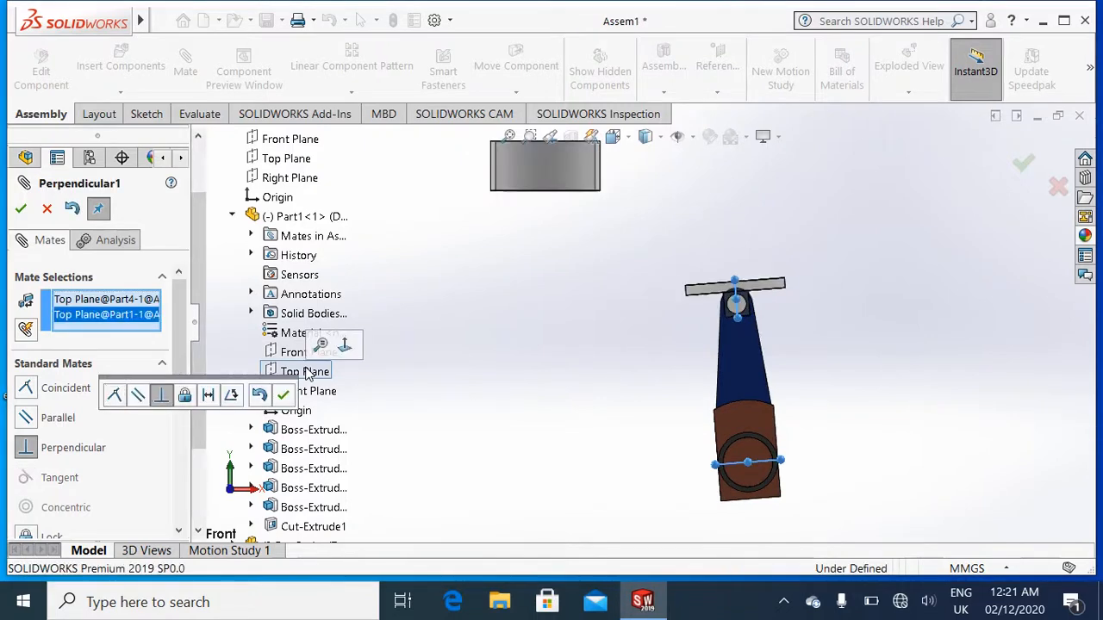
pyautogui.click(21, 210)
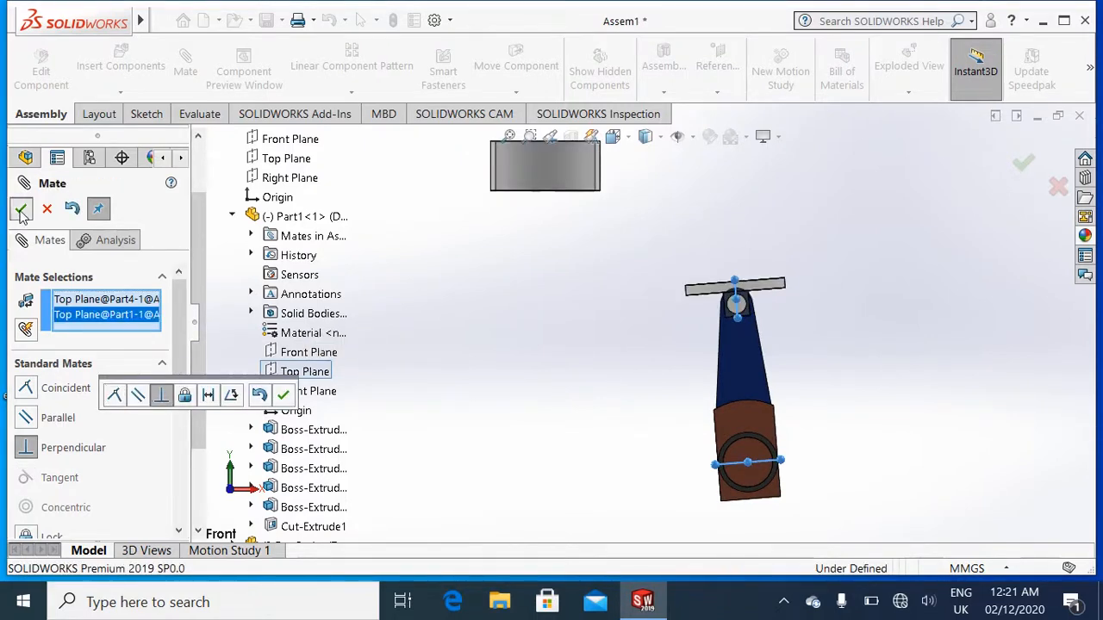
pyautogui.moveTo(741, 436); pyautogui.dragTo(761, 348)
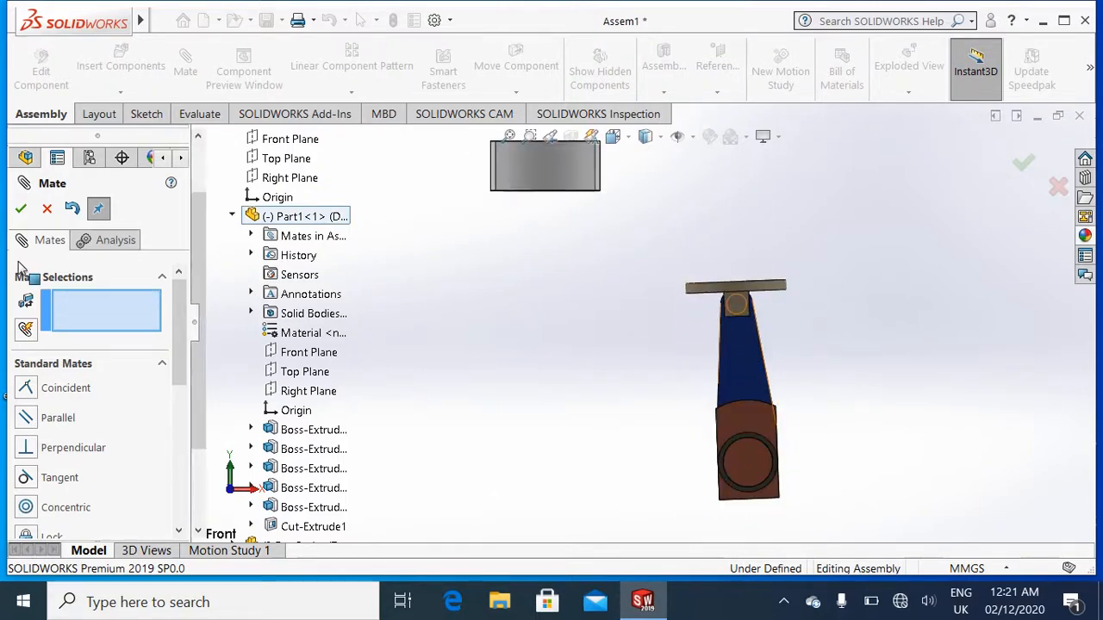
pyautogui.click(47, 209)
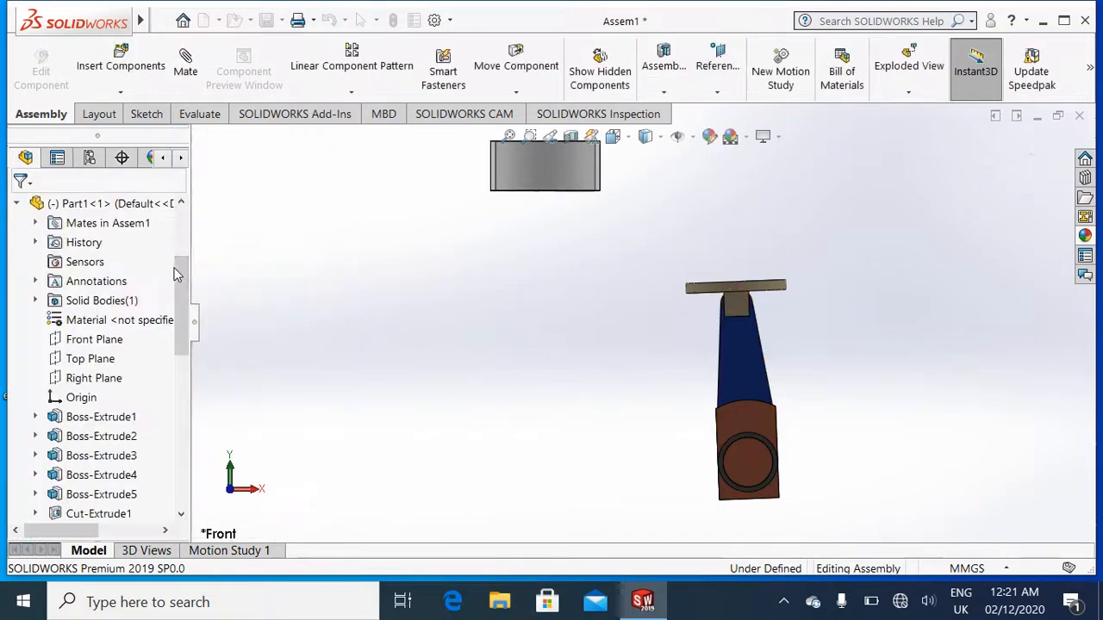
# Delete the perpendicular mate between the Part4 piston and the Part1 crankshaft.
pyautogui.moveTo(175, 271); pyautogui.dragTo(188, 463)
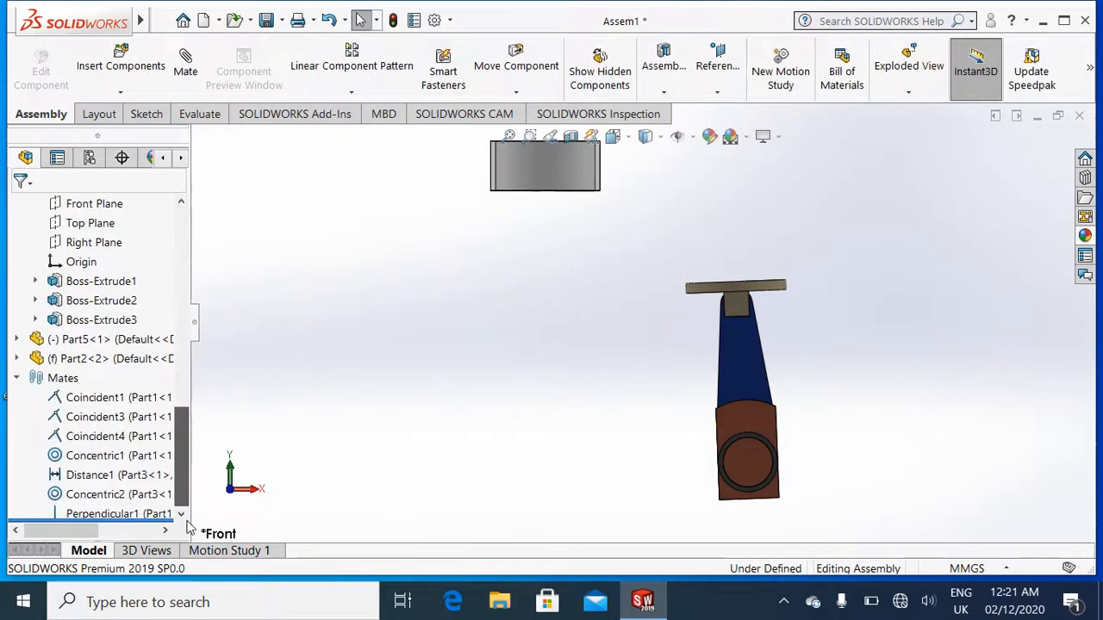
pyautogui.click(133, 514)
pyautogui.rightClick(134, 513)
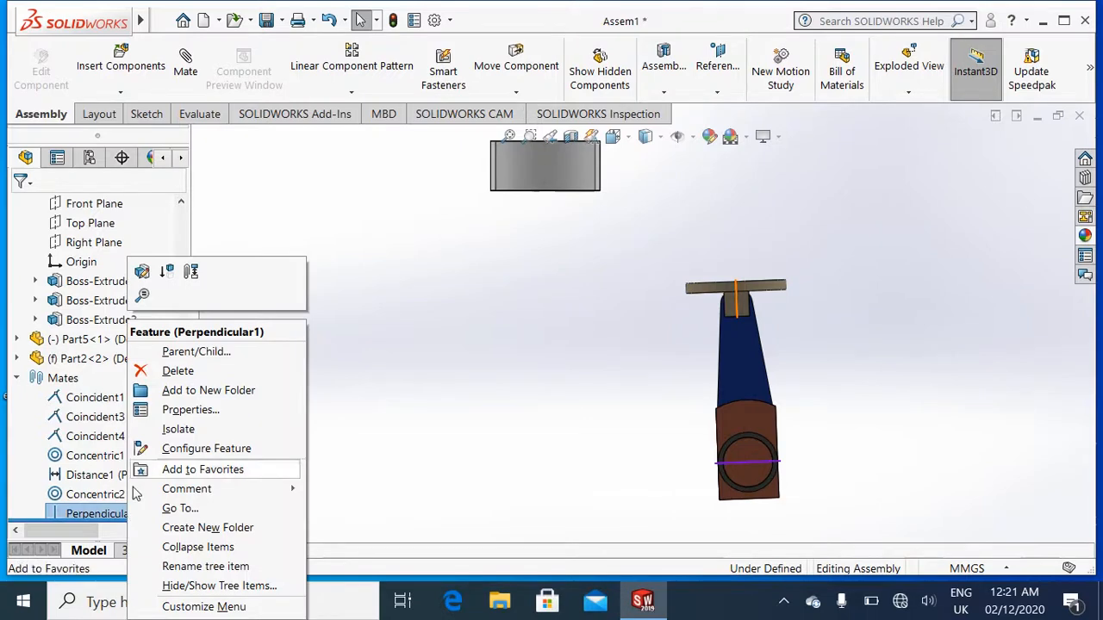
pyautogui.click(173, 373)
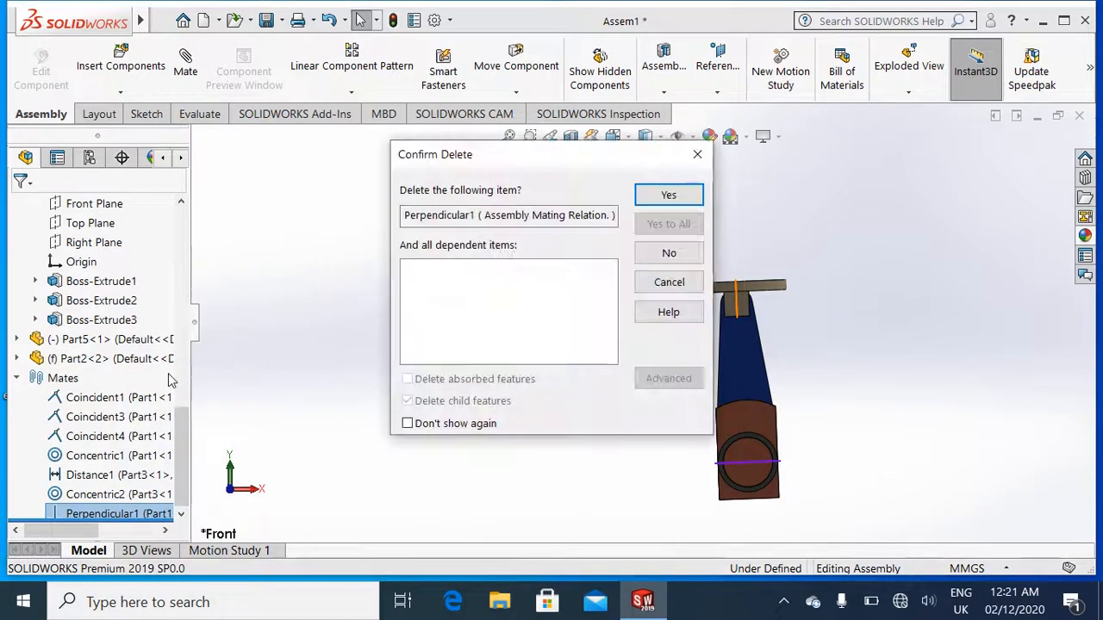
pyautogui.click(670, 196)
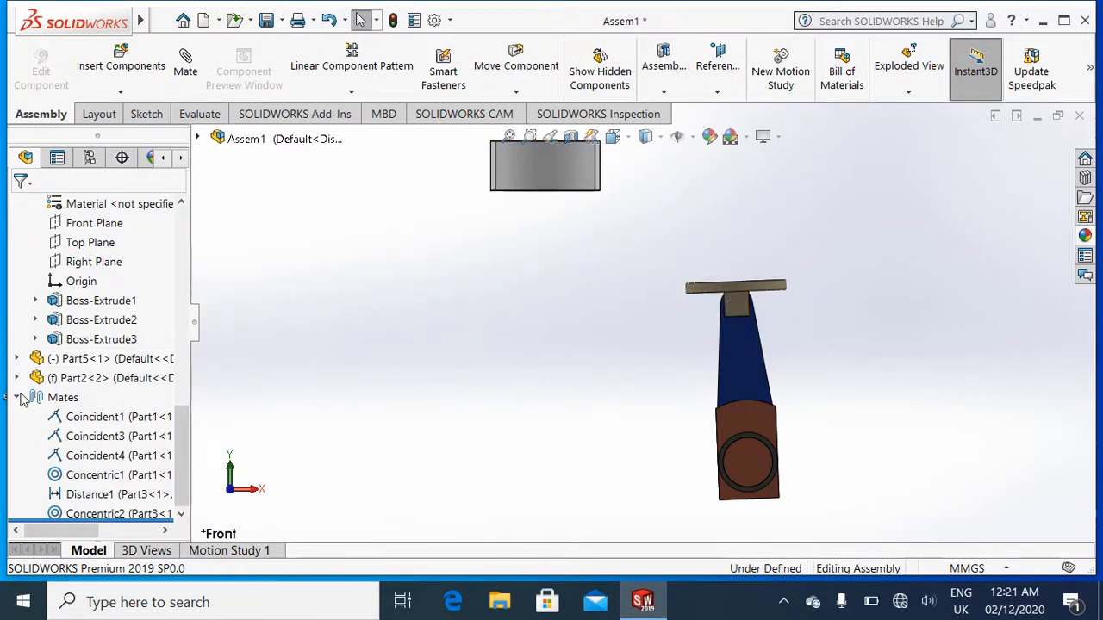
# Add a parallel mate between the Front Plane of Part4 and the assembly's Top Plane, and move the rod to test it.
pyautogui.scroll(6, 69, 353)
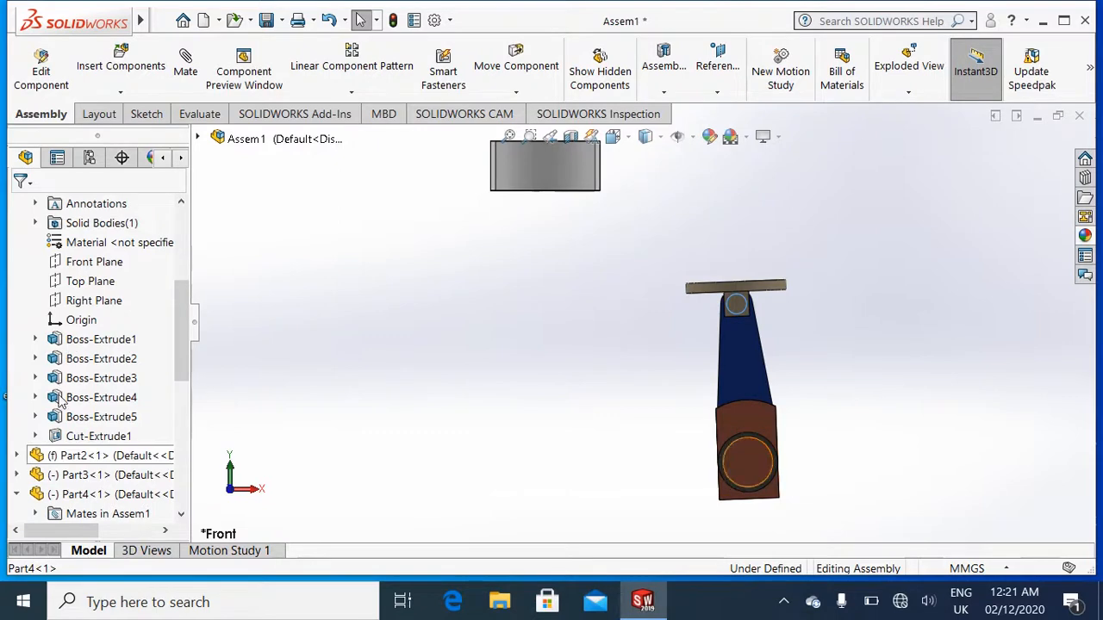
pyautogui.scroll(-6, 159, 353)
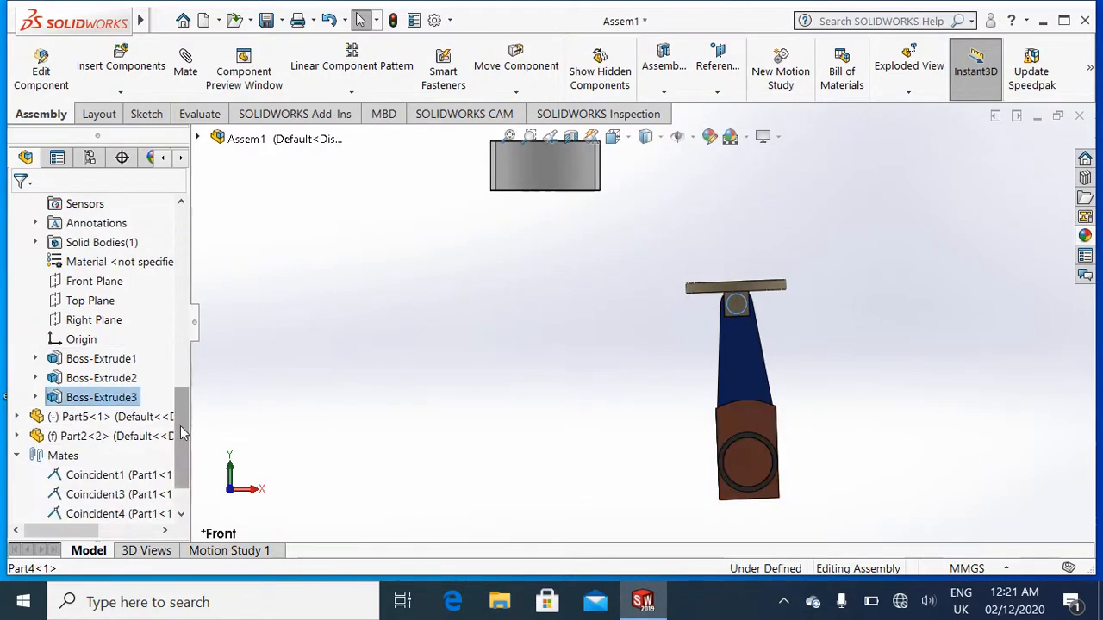
pyautogui.moveTo(183, 432)
pyautogui.mouseDown()
pyautogui.moveTo(182, 409)
pyautogui.moveTo(180, 477)
pyautogui.moveTo(181, 422)
pyautogui.mouseUp()
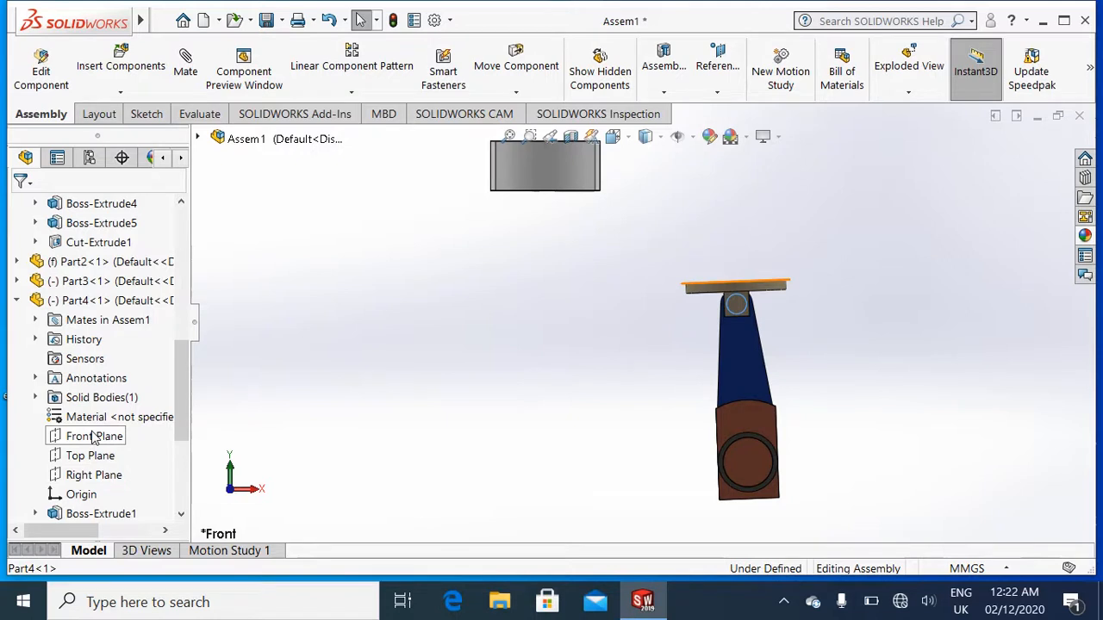
pyautogui.click(95, 436)
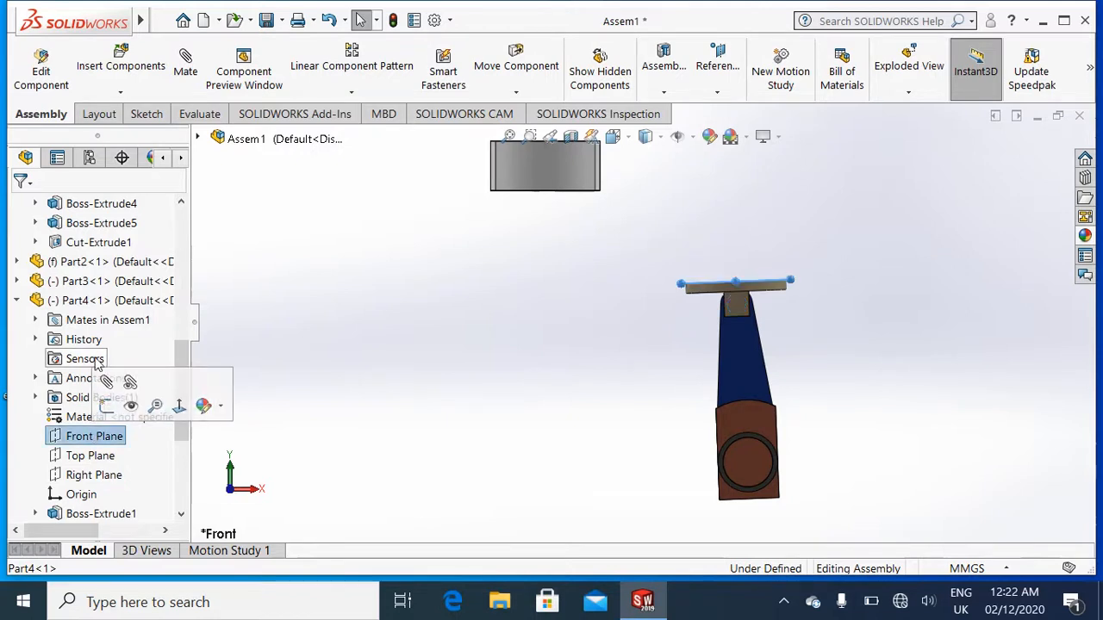
pyautogui.click(106, 383)
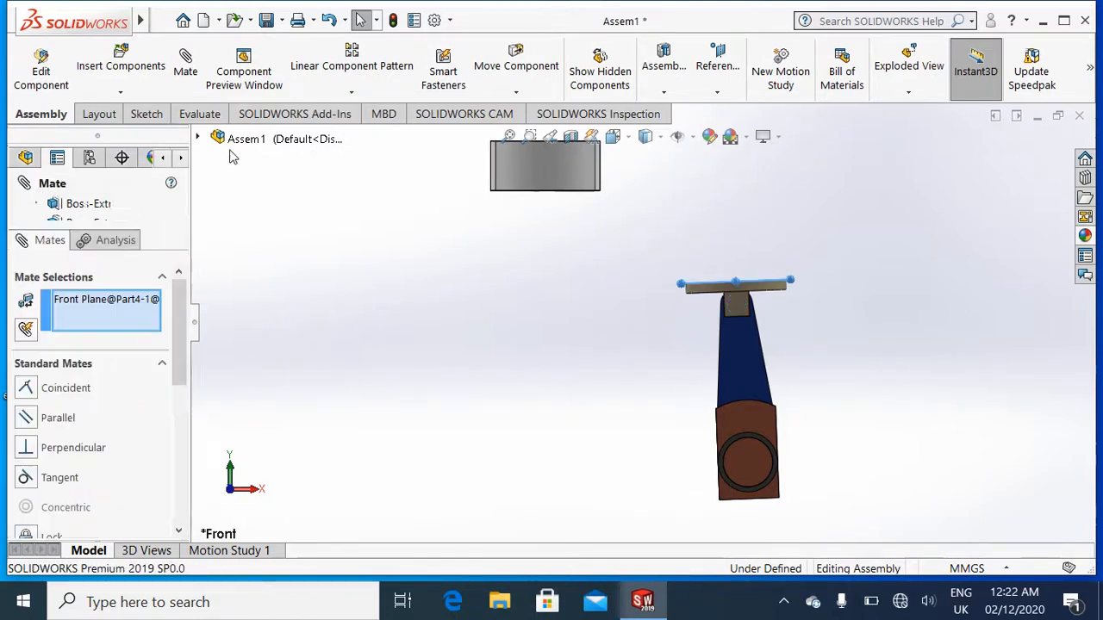
pyautogui.click(198, 138)
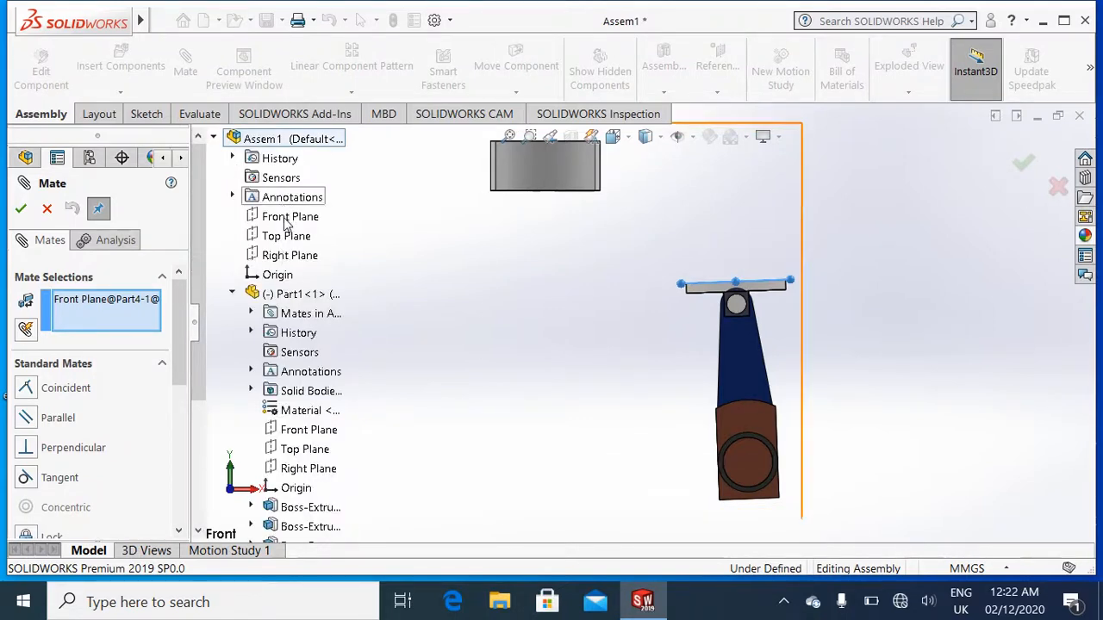
pyautogui.click(47, 418)
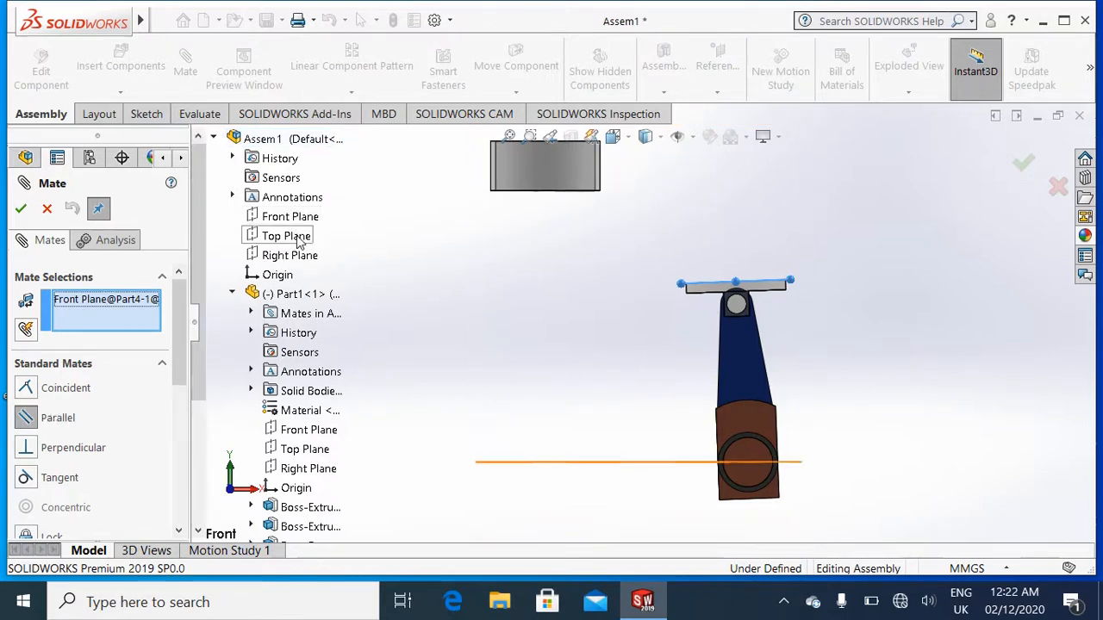
pyautogui.click(297, 239)
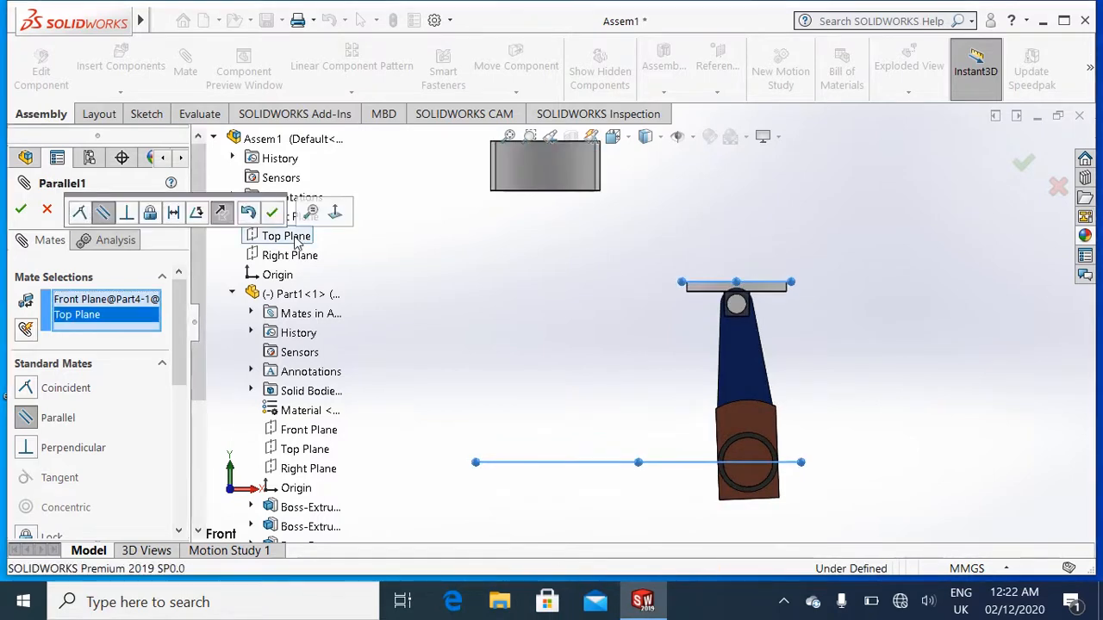
pyautogui.click(22, 209)
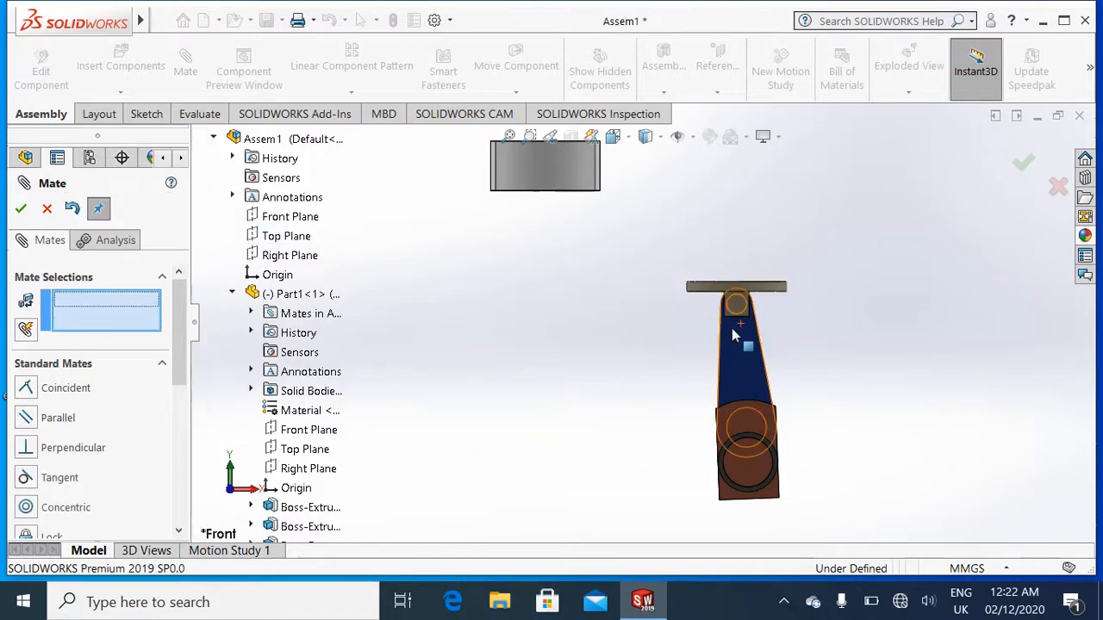
pyautogui.moveTo(732, 328); pyautogui.dragTo(754, 279)
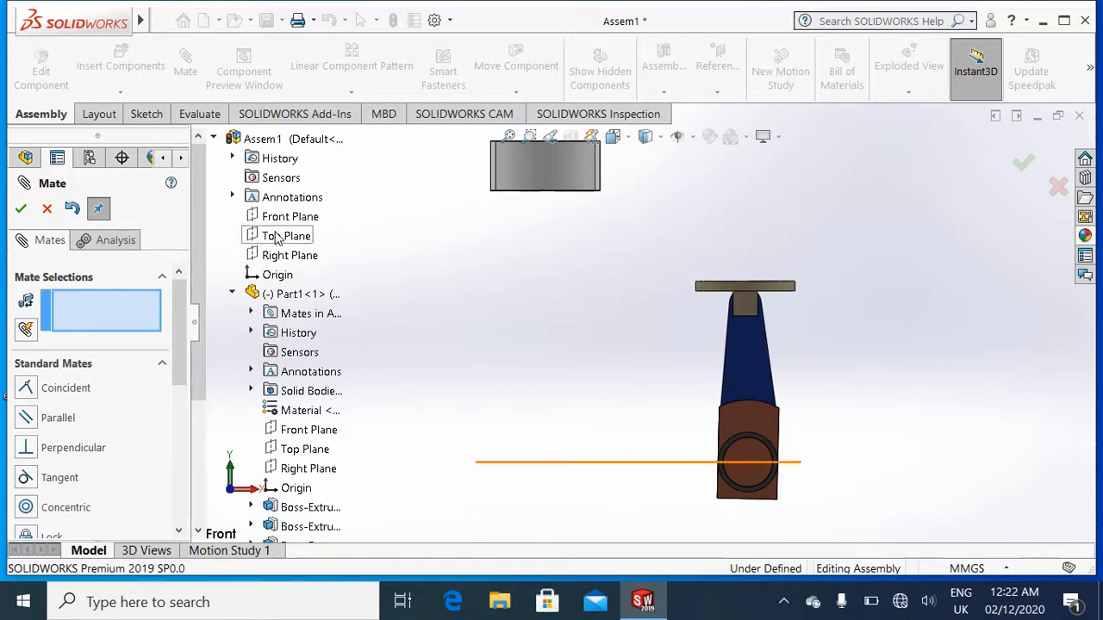
# Add a parallel mate between the Right Plane of Part4 and the Front Plane of Part1.
pyautogui.click(232, 294)
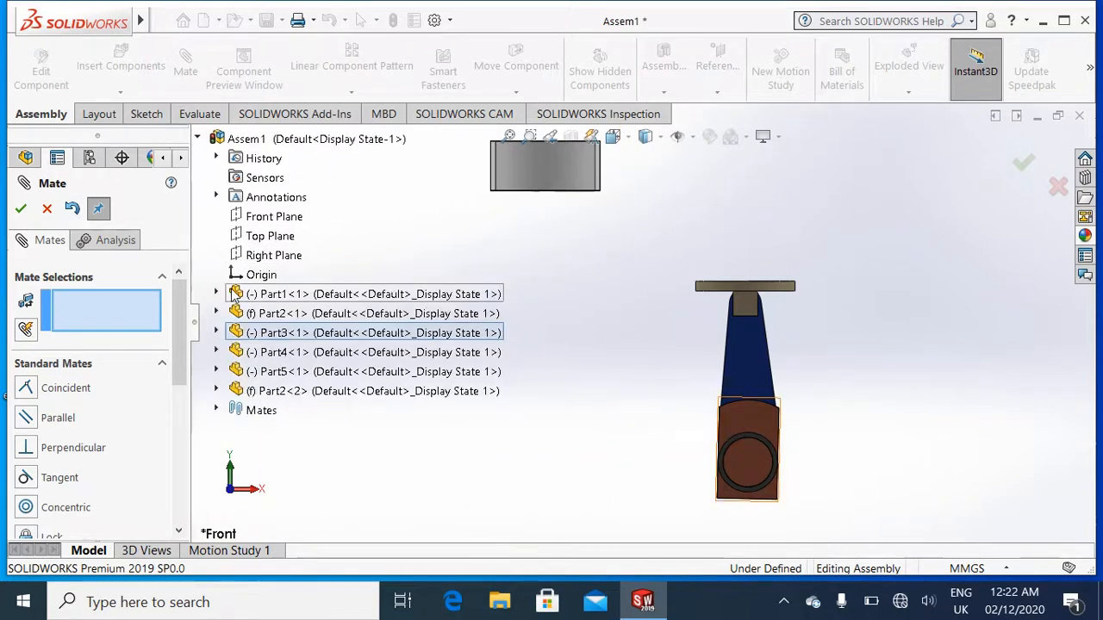
pyautogui.click(216, 351)
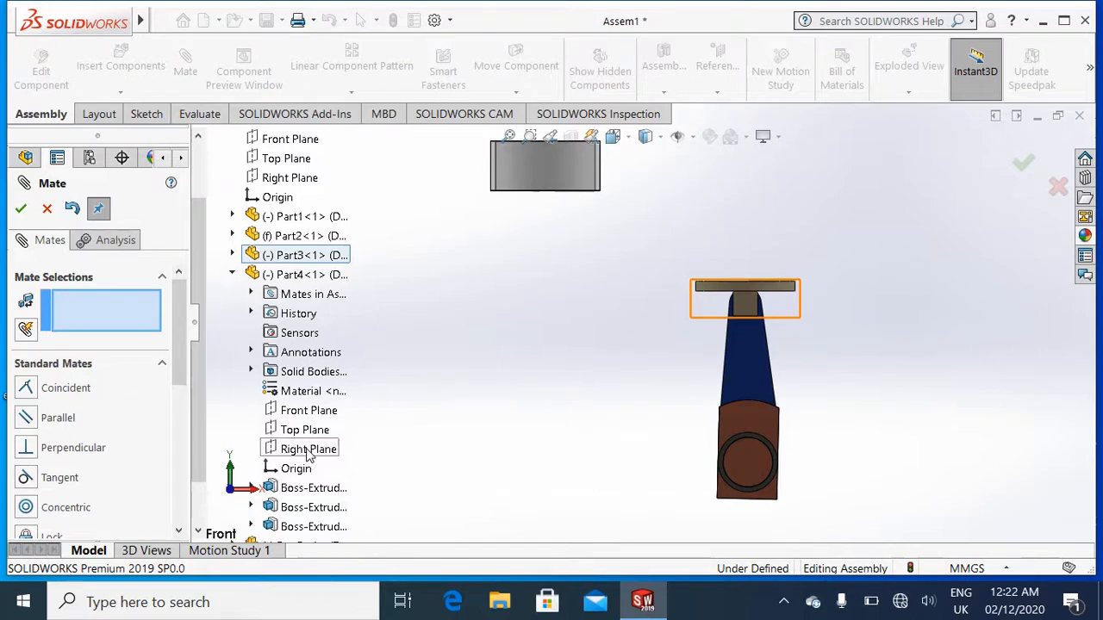
pyautogui.click(307, 452)
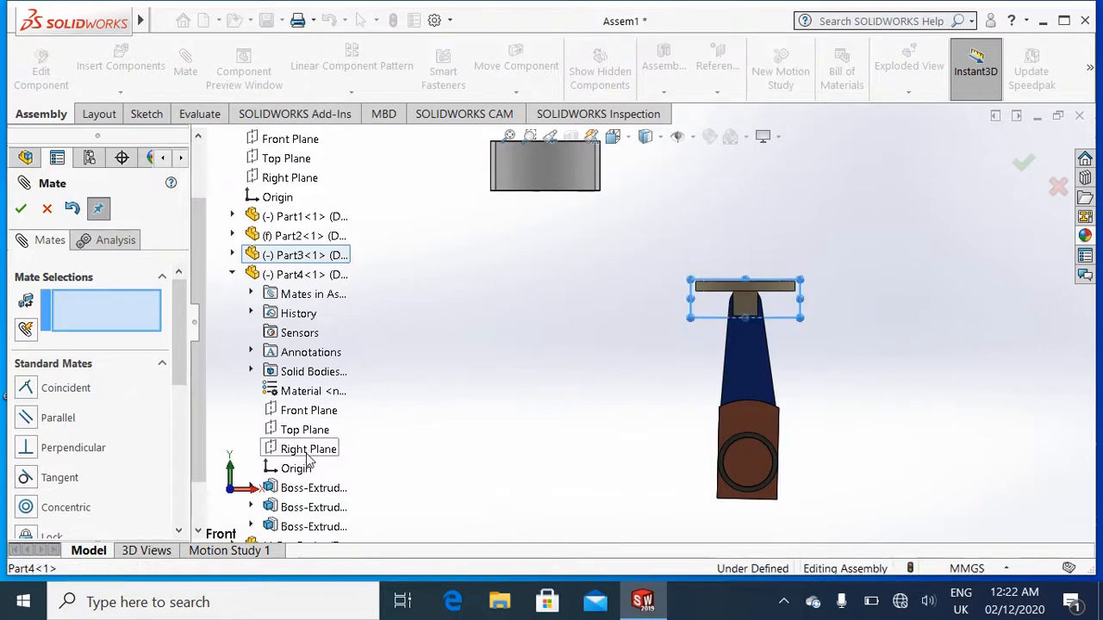
pyautogui.click(234, 275)
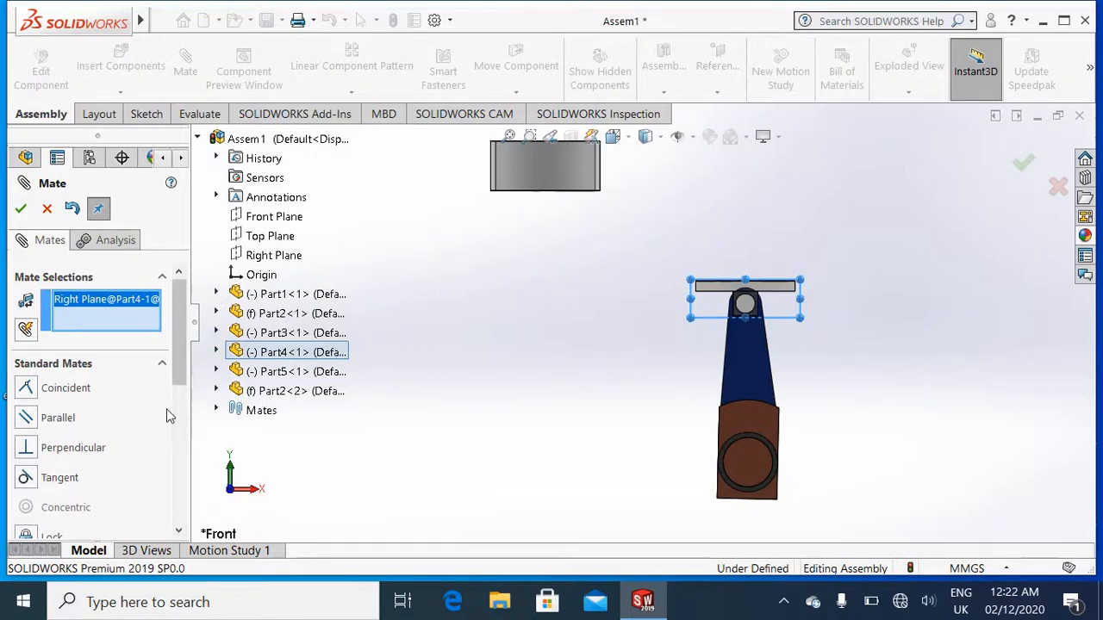
pyautogui.click(60, 420)
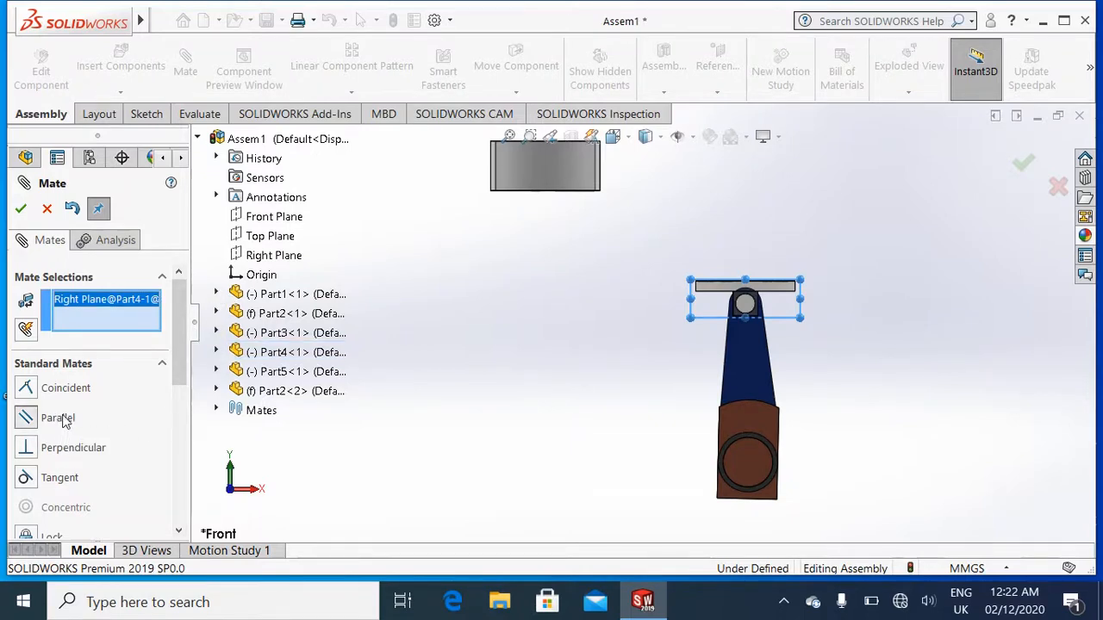
pyautogui.click(216, 294)
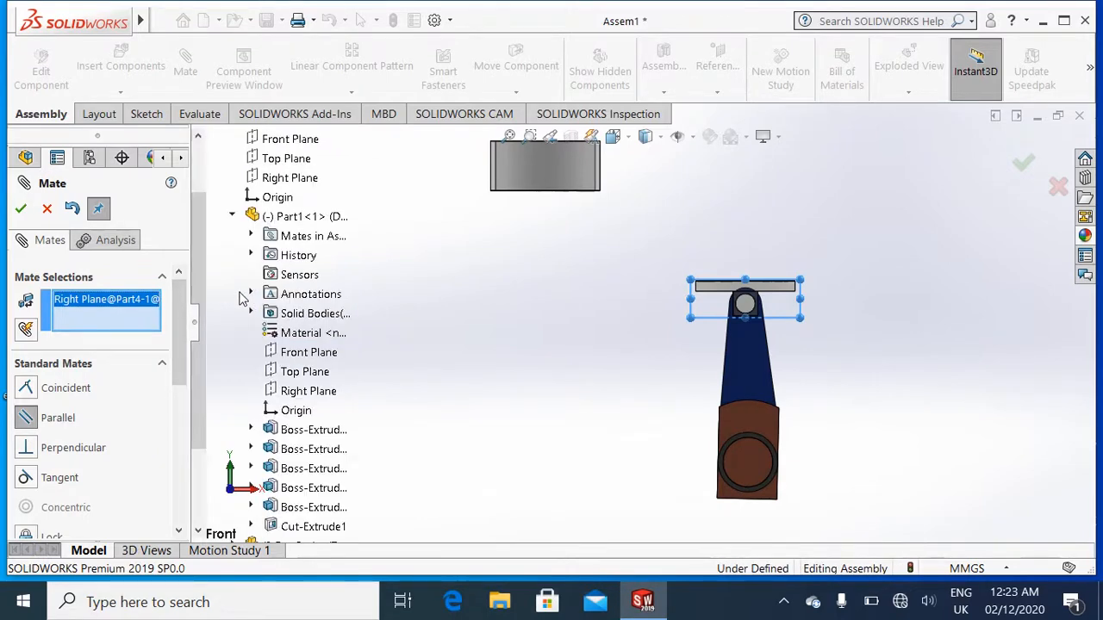
pyautogui.click(297, 362)
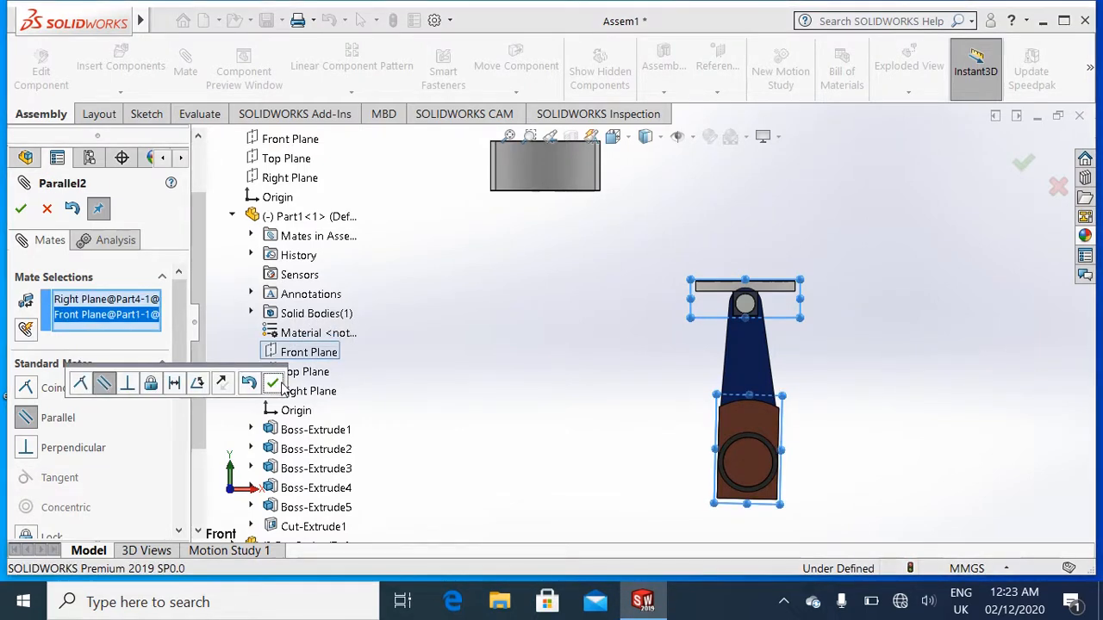
pyautogui.click(274, 386)
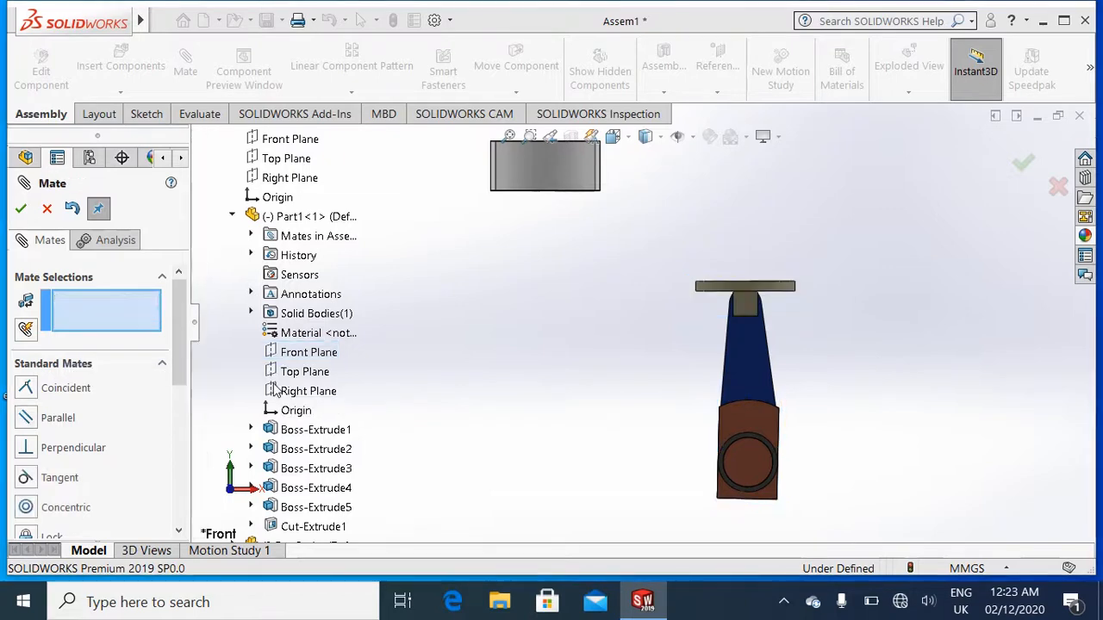
# Move the connecting rod and the piston to test how the linkage moves with the two parallel mates.
pyautogui.moveTo(756, 347); pyautogui.dragTo(765, 198)
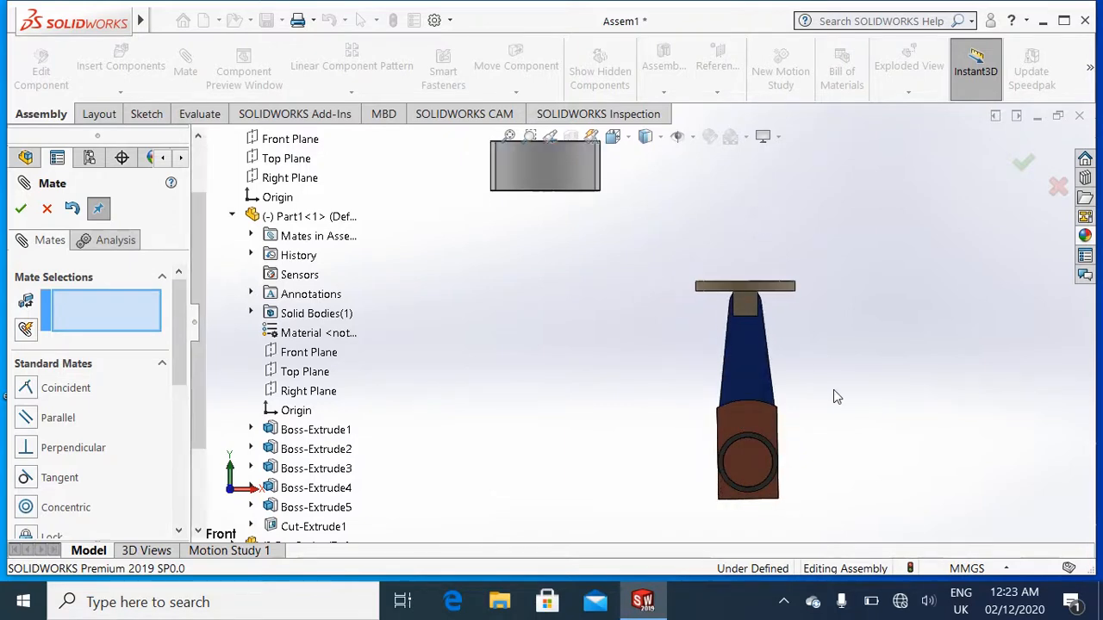
pyautogui.moveTo(834, 390); pyautogui.dragTo(739, 242, button='middle')
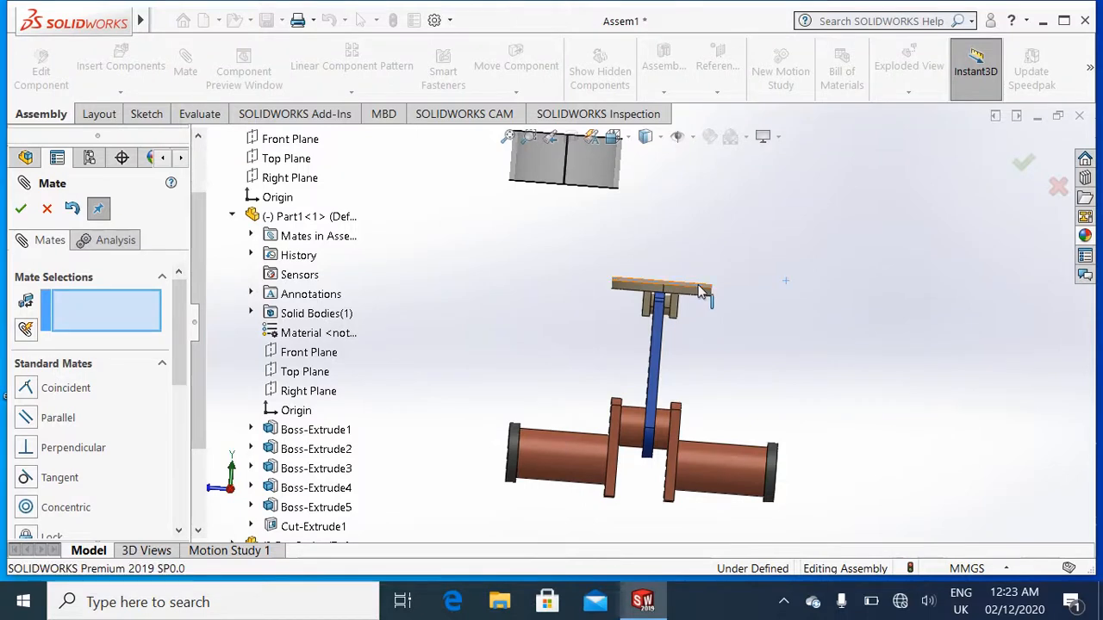
pyautogui.moveTo(699, 289)
pyautogui.mouseDown()
pyautogui.moveTo(681, 288)
pyautogui.moveTo(705, 283)
pyautogui.mouseUp()
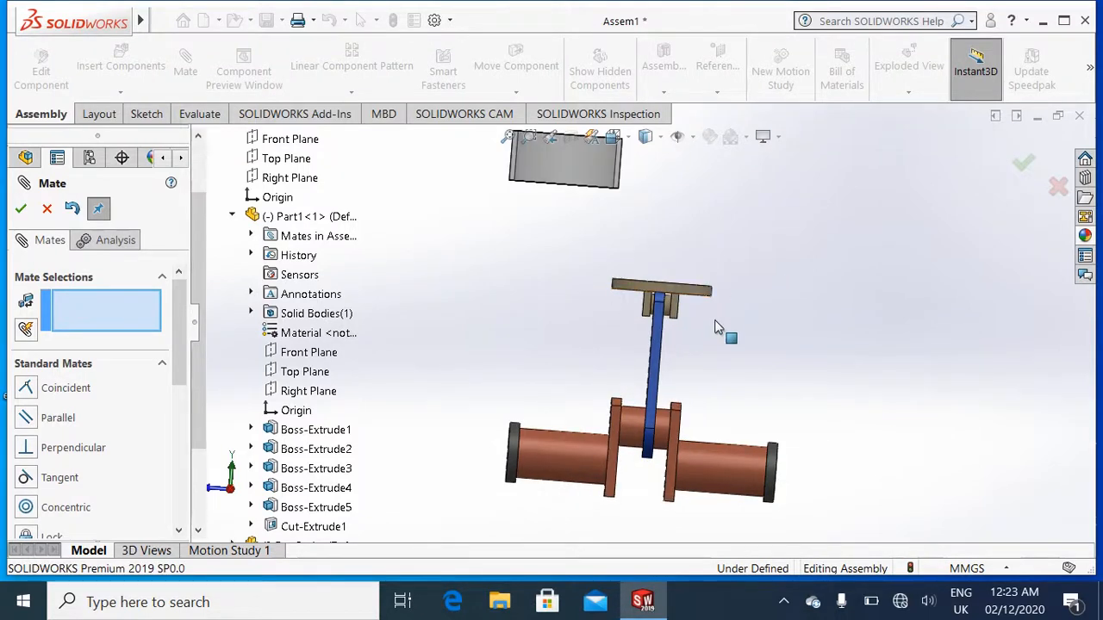
# Add a 30 mm distance mate between the connecting rod's side face and the inner face of the piston's lug.
pyautogui.moveTo(715, 320); pyautogui.dragTo(759, 329, button='middle')
pyautogui.scroll(-3, 714, 320)
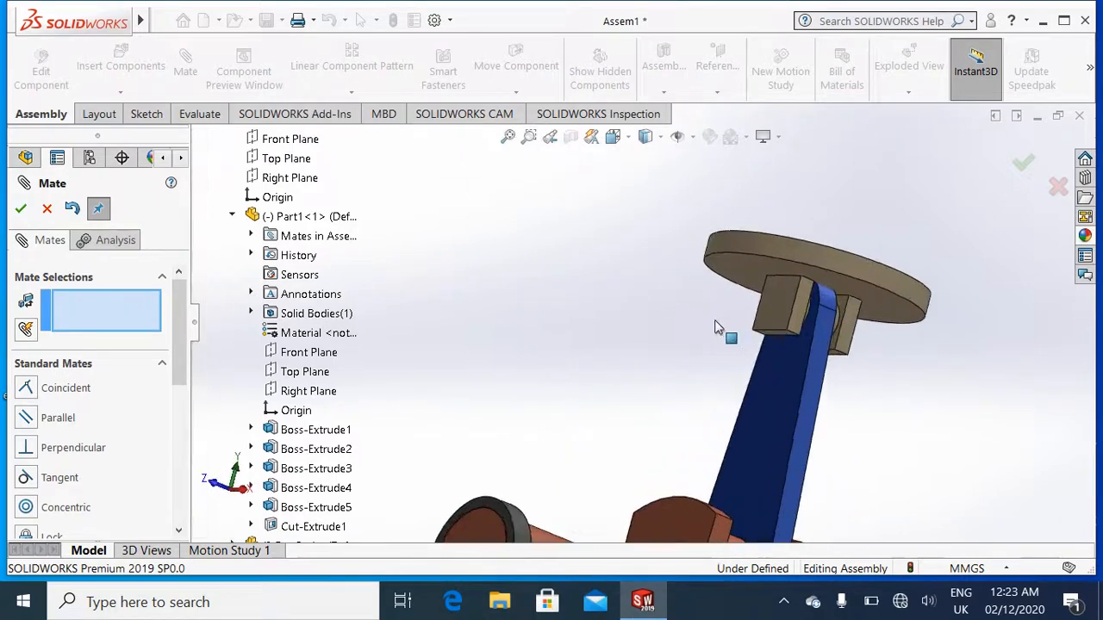
pyautogui.scroll(-5, 715, 320)
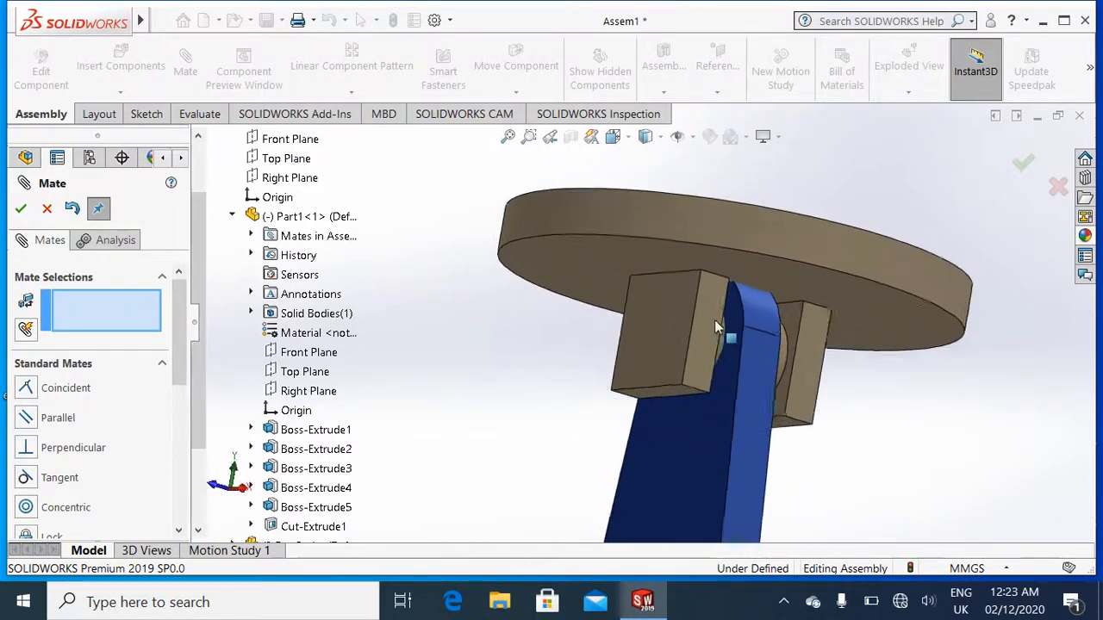
pyautogui.click(717, 472)
pyautogui.scroll(-5, 183, 439)
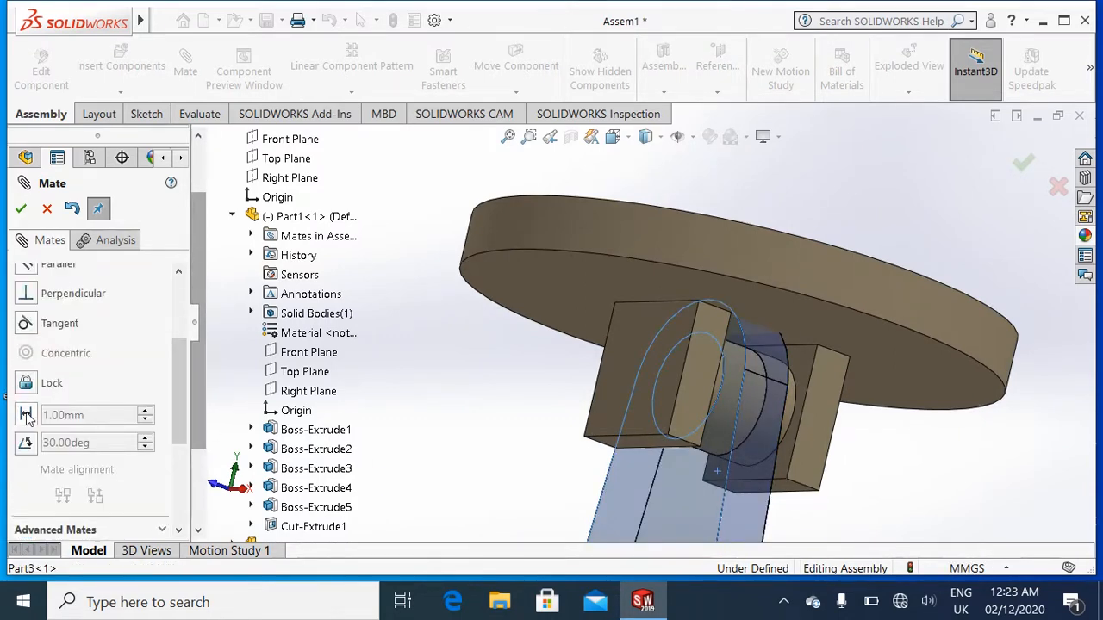
pyautogui.click(27, 416)
pyautogui.write('30')
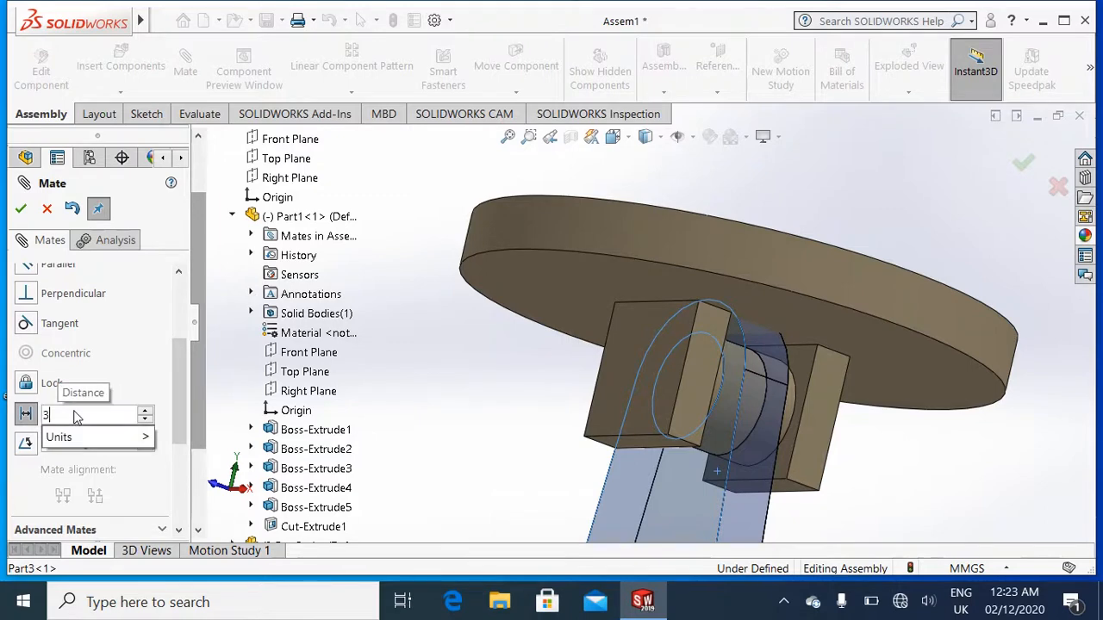
pyautogui.click(800, 366)
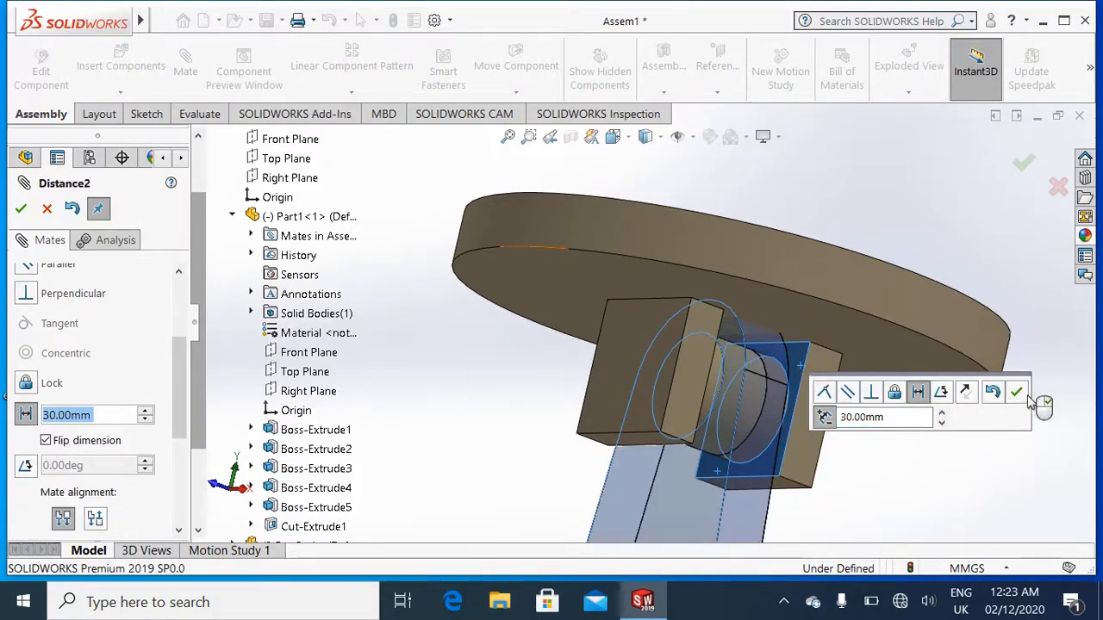
pyautogui.click(1017, 395)
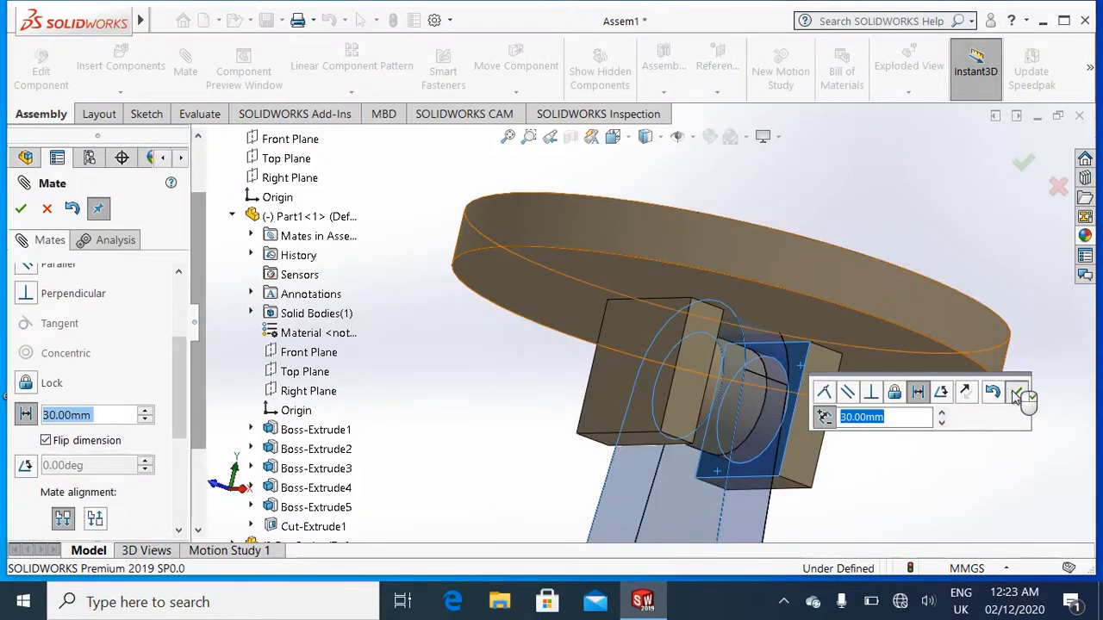
pyautogui.click(19, 211)
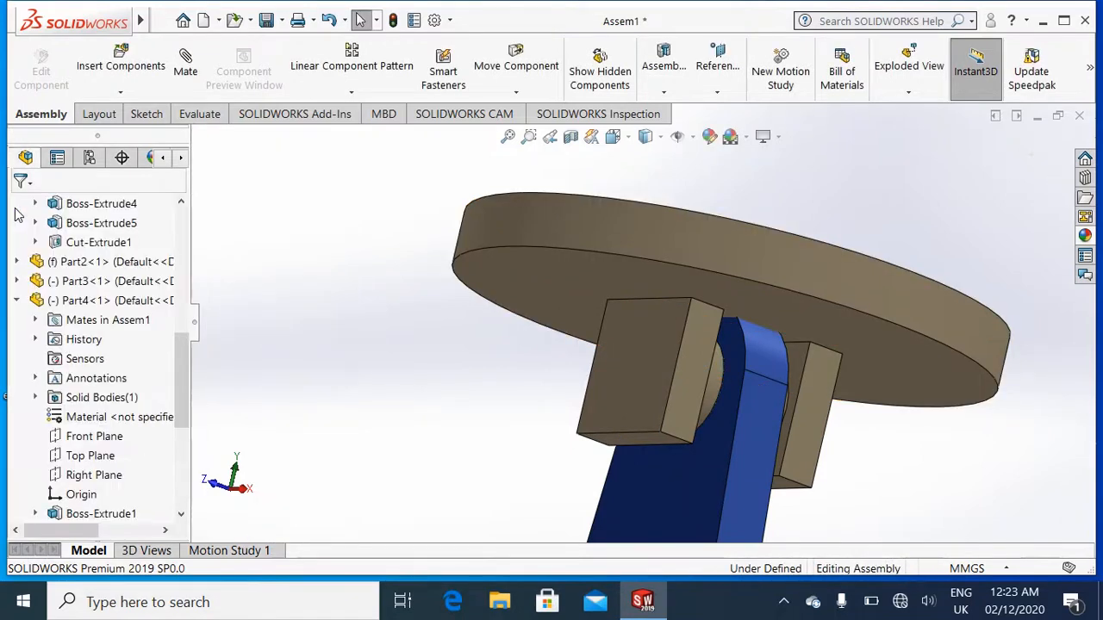
# Move the connecting rod in the isometric view to test the motion with the distance mate.
pyautogui.hotkey('ctrl', '7')
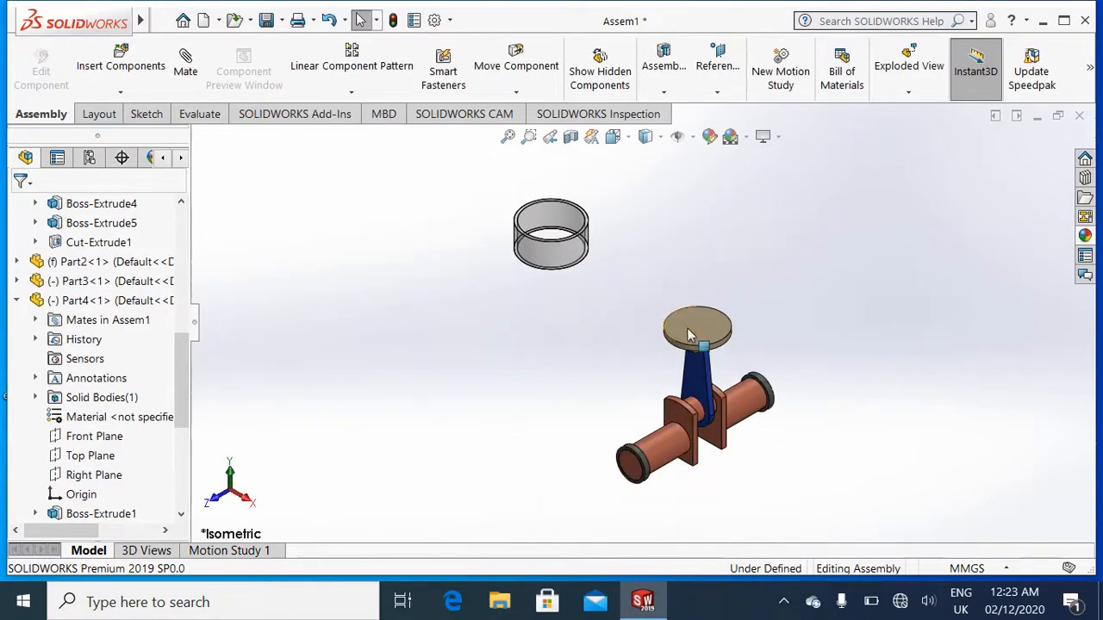
pyautogui.moveTo(710, 363); pyautogui.dragTo(731, 310)
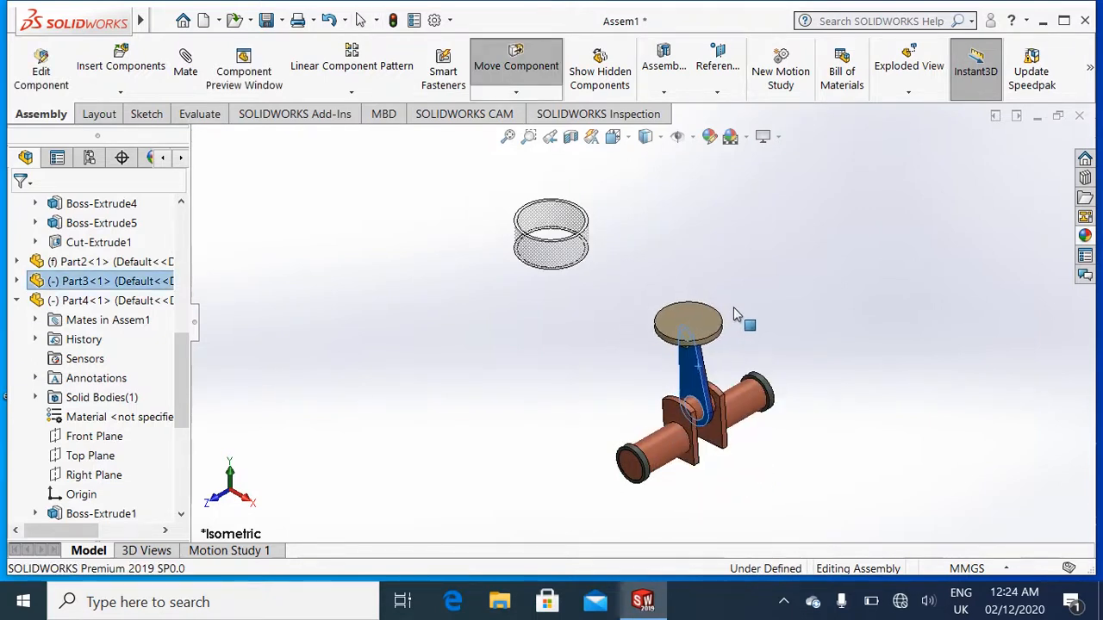
pyautogui.click(696, 354)
pyautogui.moveTo(700, 362)
pyautogui.mouseDown()
pyautogui.moveTo(711, 343)
pyautogui.moveTo(732, 354)
pyautogui.moveTo(726, 346)
pyautogui.mouseUp()
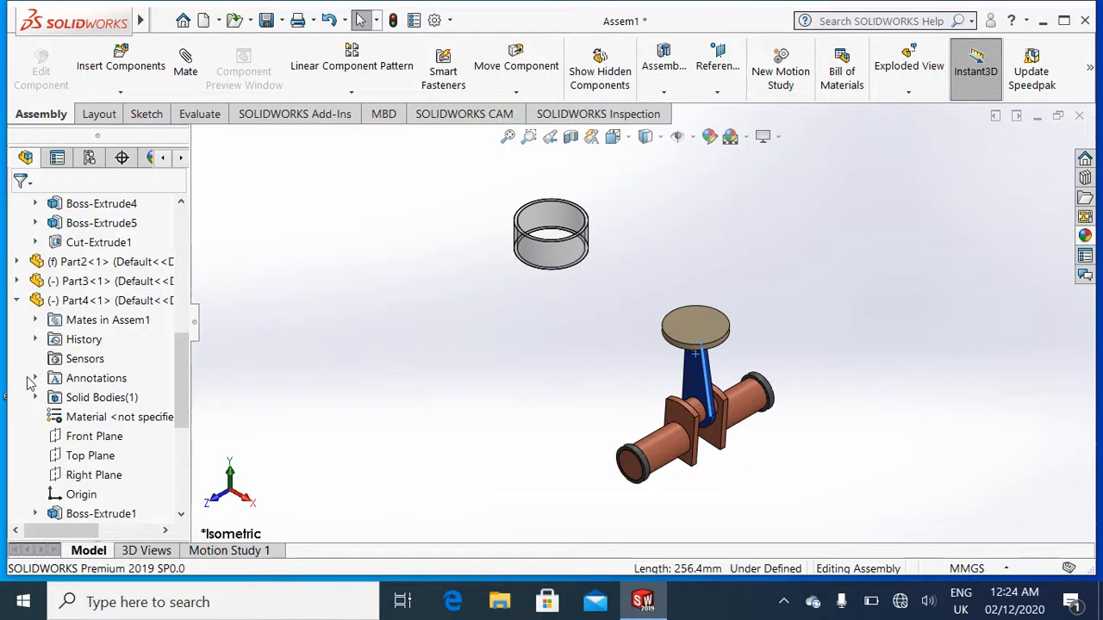
# Delete the parallel mates Parallel2 and Parallel1 that orient the Part4 piston.
pyautogui.click(15, 301)
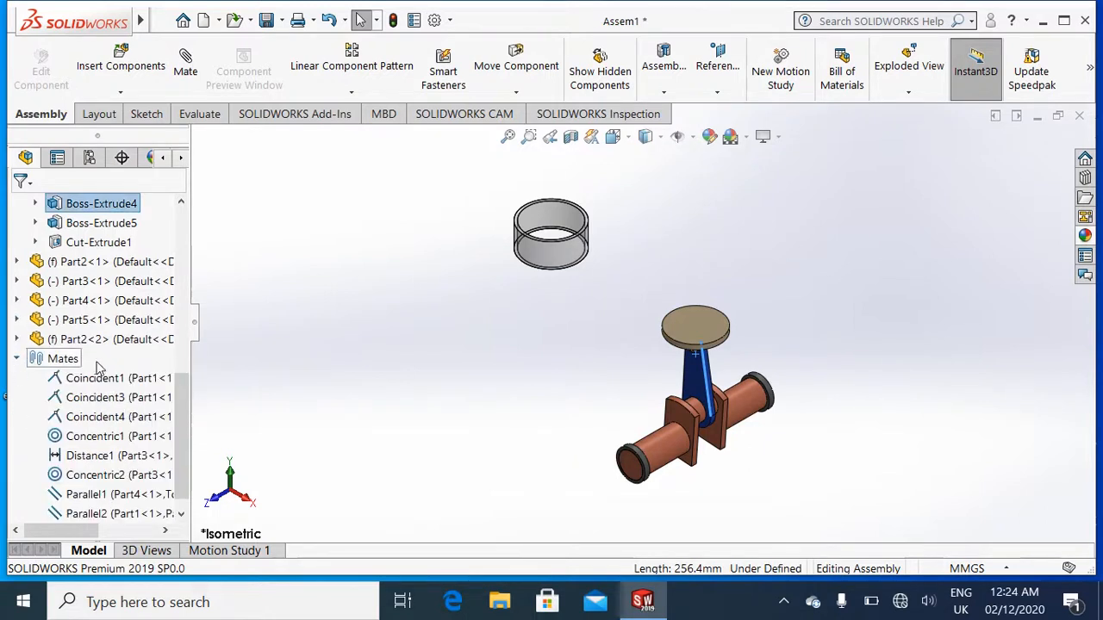
pyautogui.moveTo(178, 419); pyautogui.dragTo(180, 441)
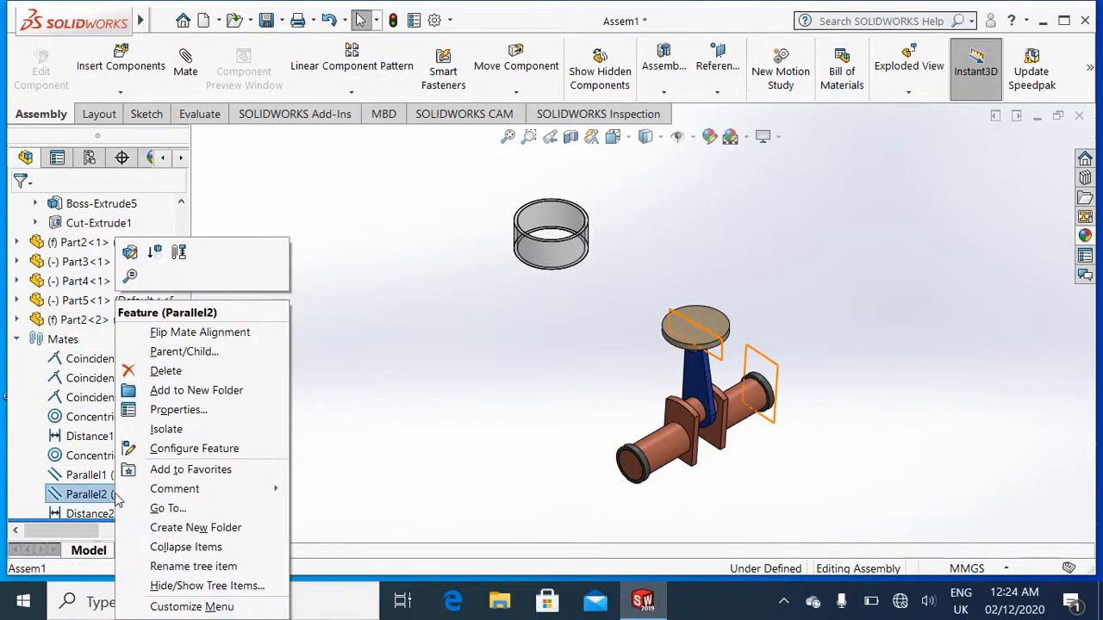
pyautogui.rightClick(118, 501)
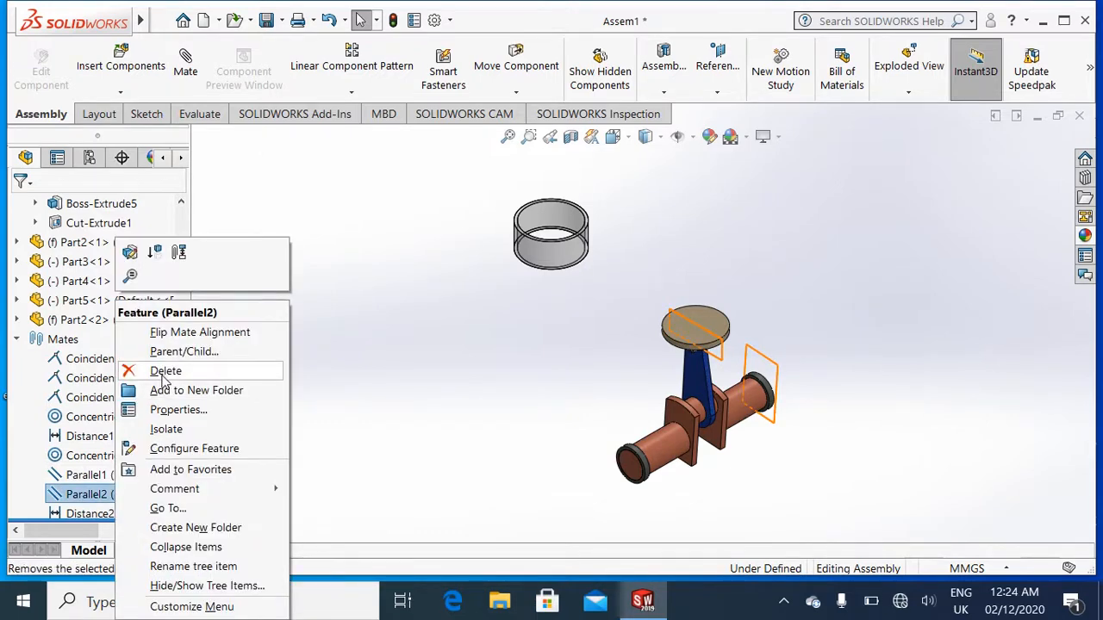
pyautogui.click(165, 371)
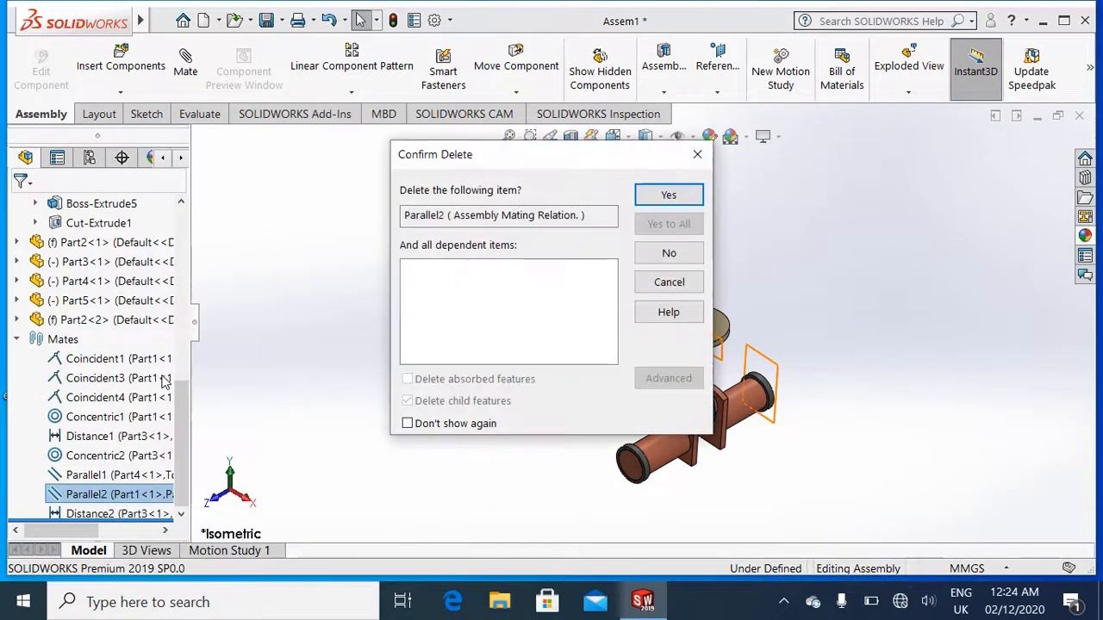
pyautogui.click(665, 196)
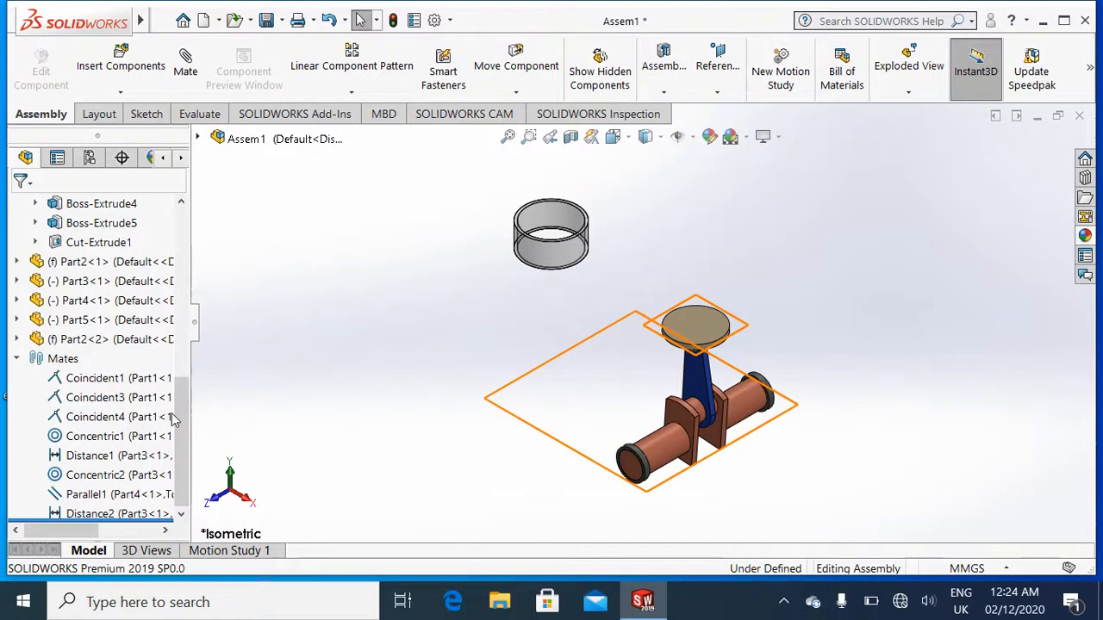
pyautogui.rightClick(121, 495)
pyautogui.click(195, 380)
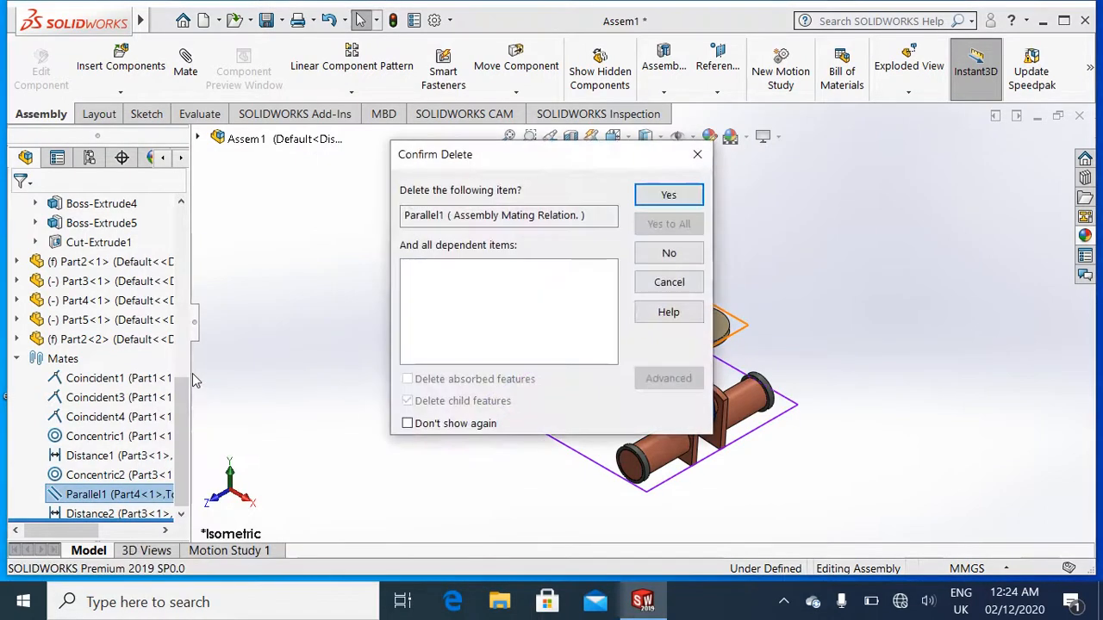
pyautogui.click(671, 195)
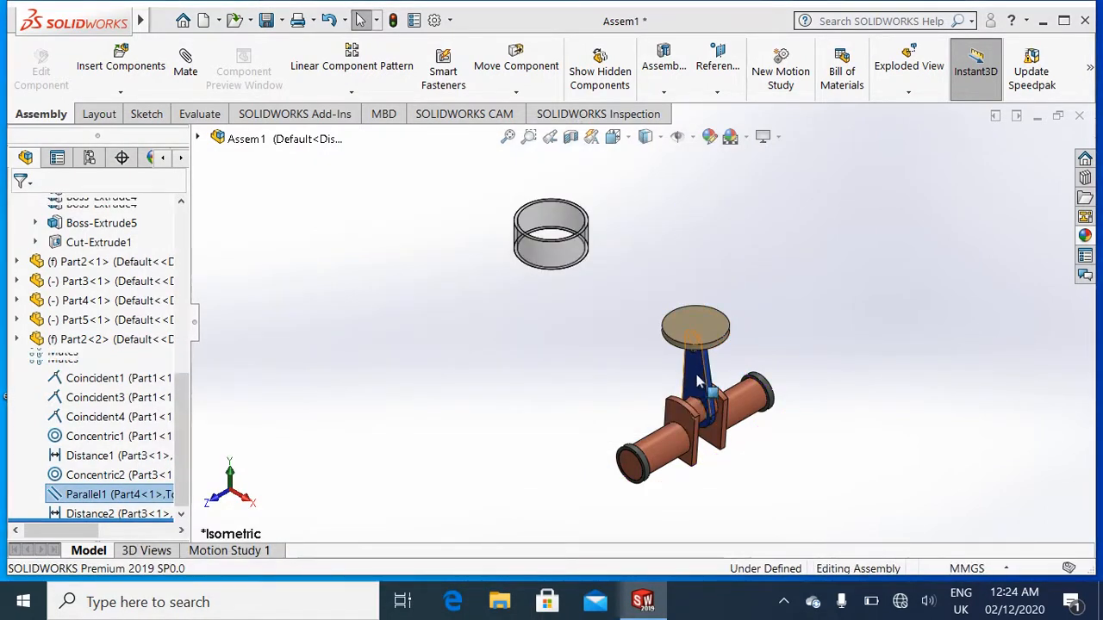
# Move the connecting rod to test the linkage and bring it upright in the front view.
pyautogui.moveTo(696, 379); pyautogui.dragTo(733, 328)
pyautogui.click(831, 335)
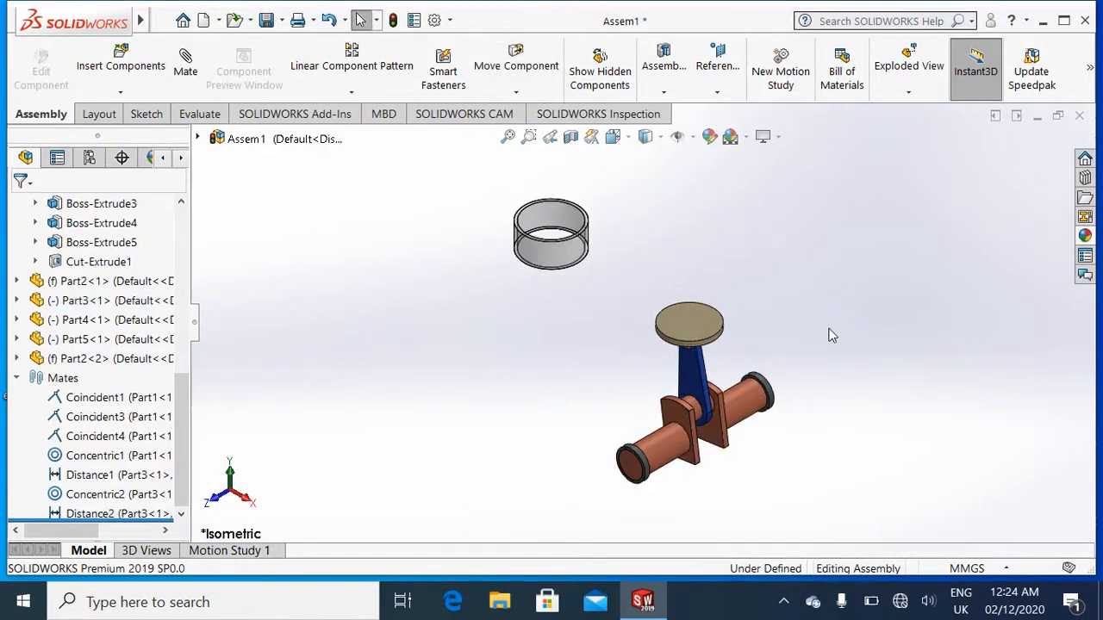
pyautogui.hotkey('ctrl', '1')
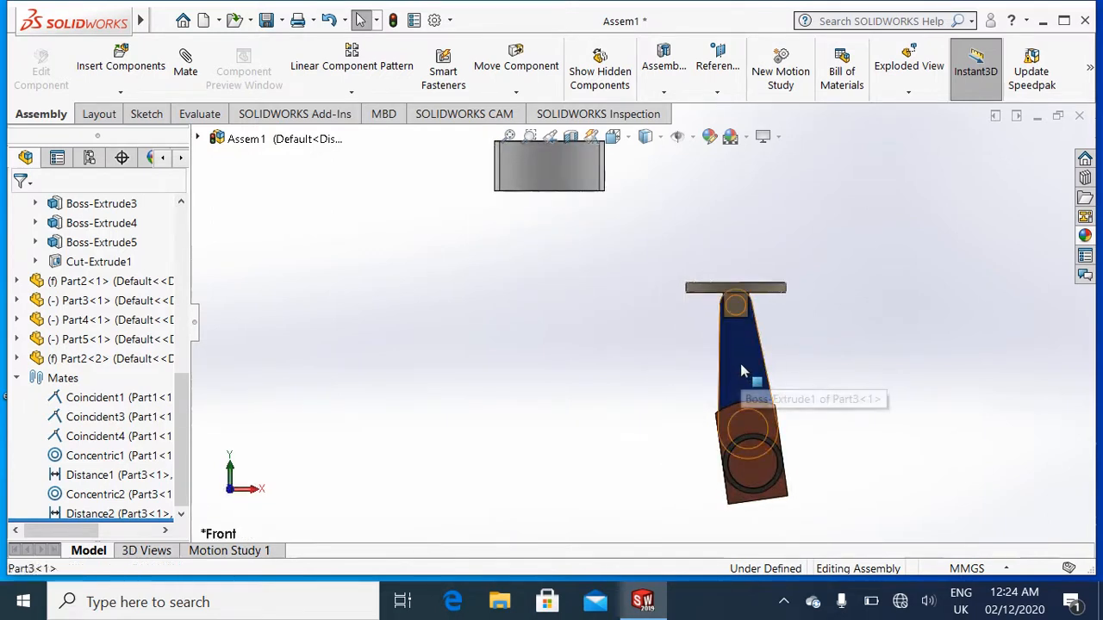
pyautogui.moveTo(741, 365)
pyautogui.mouseDown()
pyautogui.moveTo(753, 364)
pyautogui.moveTo(752, 349)
pyautogui.mouseUp()
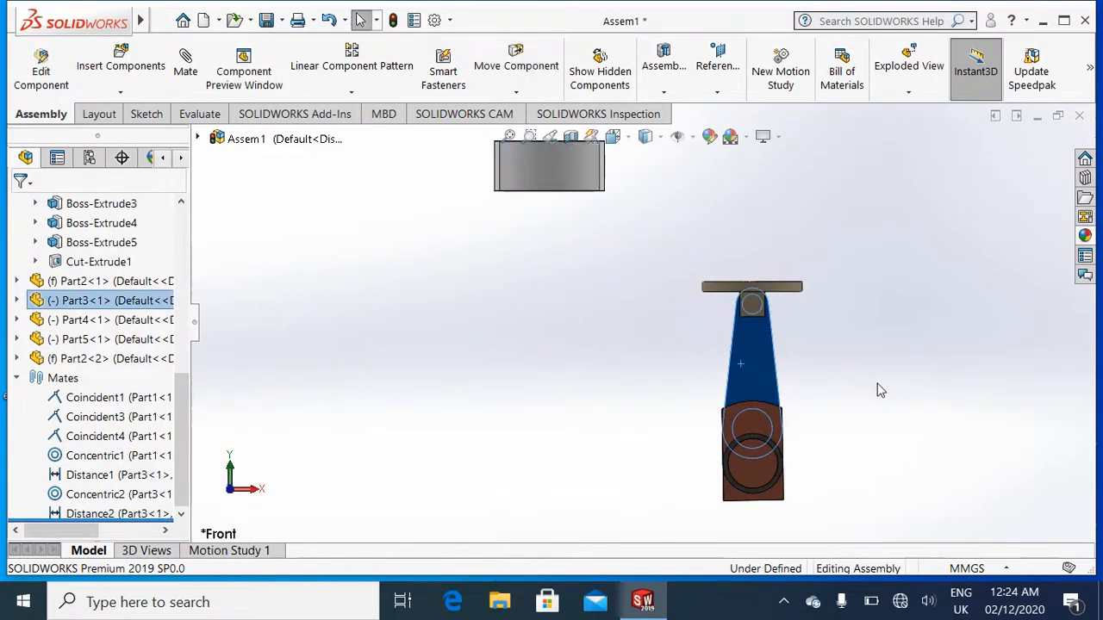
pyautogui.click(879, 390)
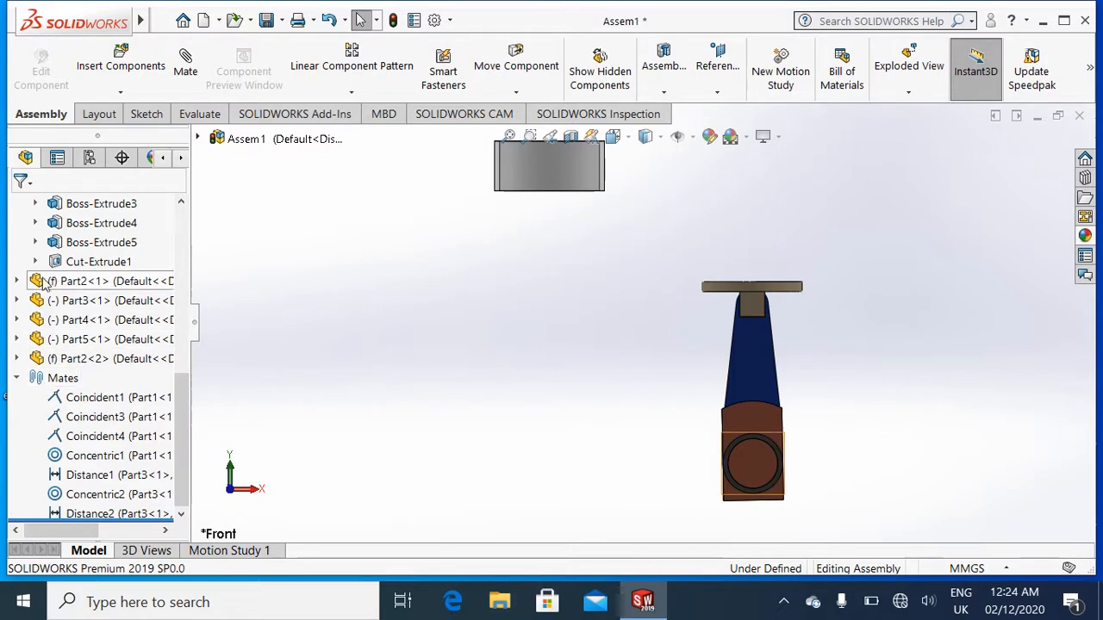
# Add a perpendicular mate between the Top Plane of Part4 and the assembly's Top Plane.
pyautogui.scroll(7, 55, 263)
pyautogui.scroll(-3, 57, 265)
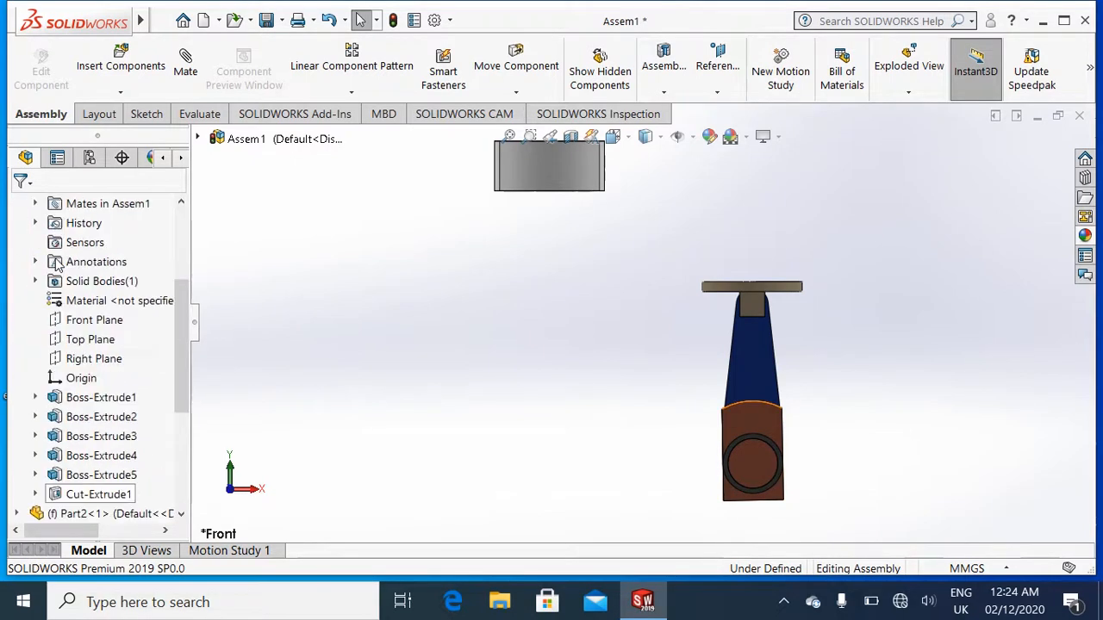
pyautogui.scroll(3, 56, 263)
pyautogui.scroll(-3, 55, 263)
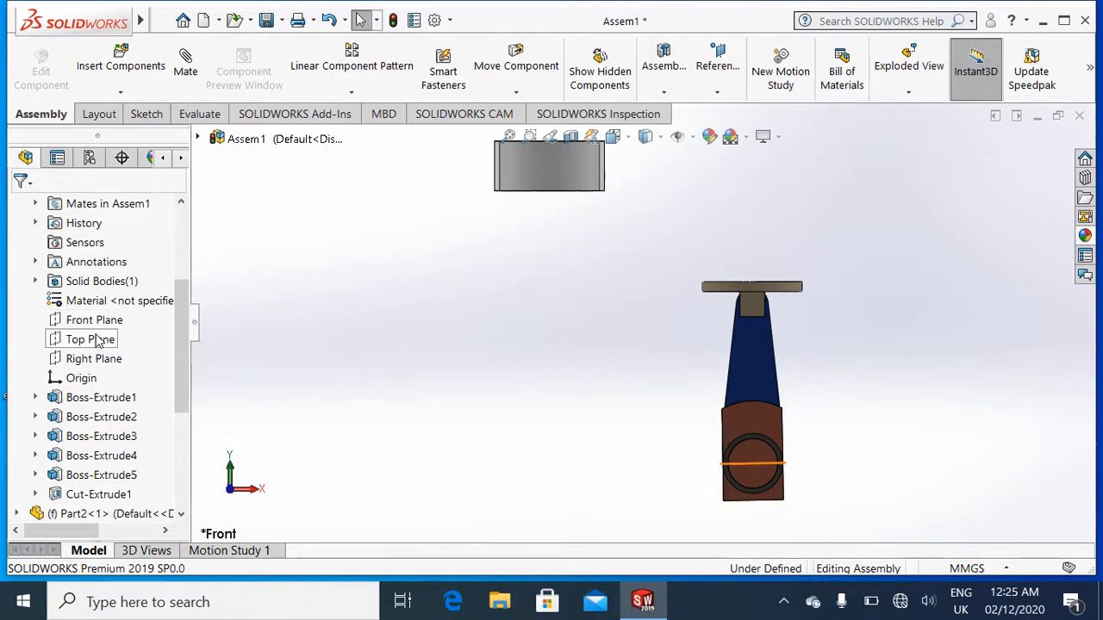
pyautogui.scroll(3, 182, 339)
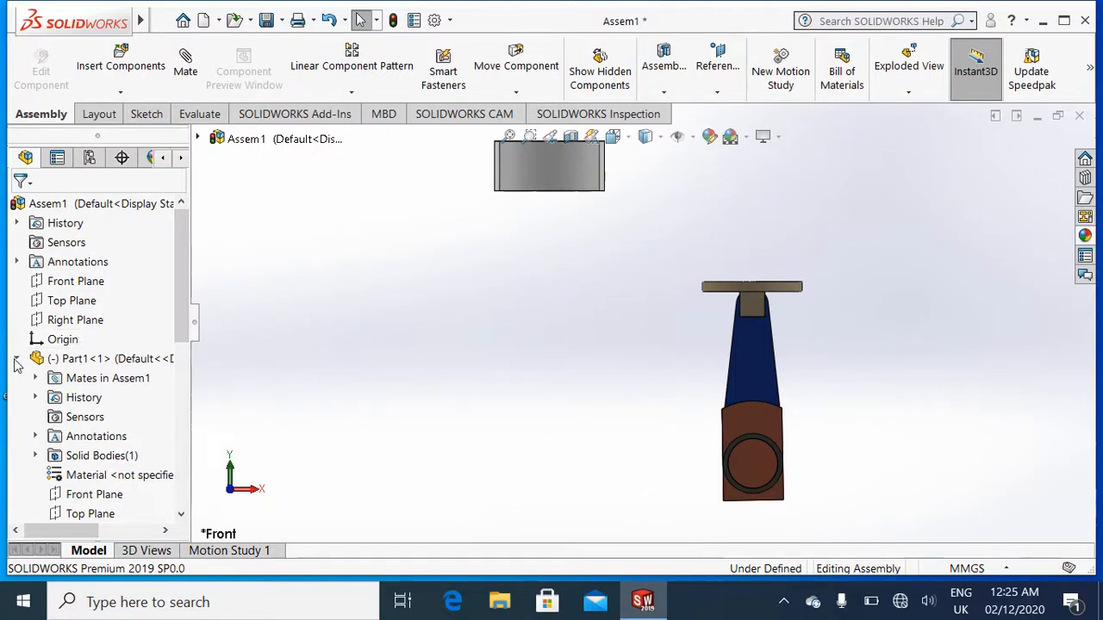
pyautogui.click(16, 360)
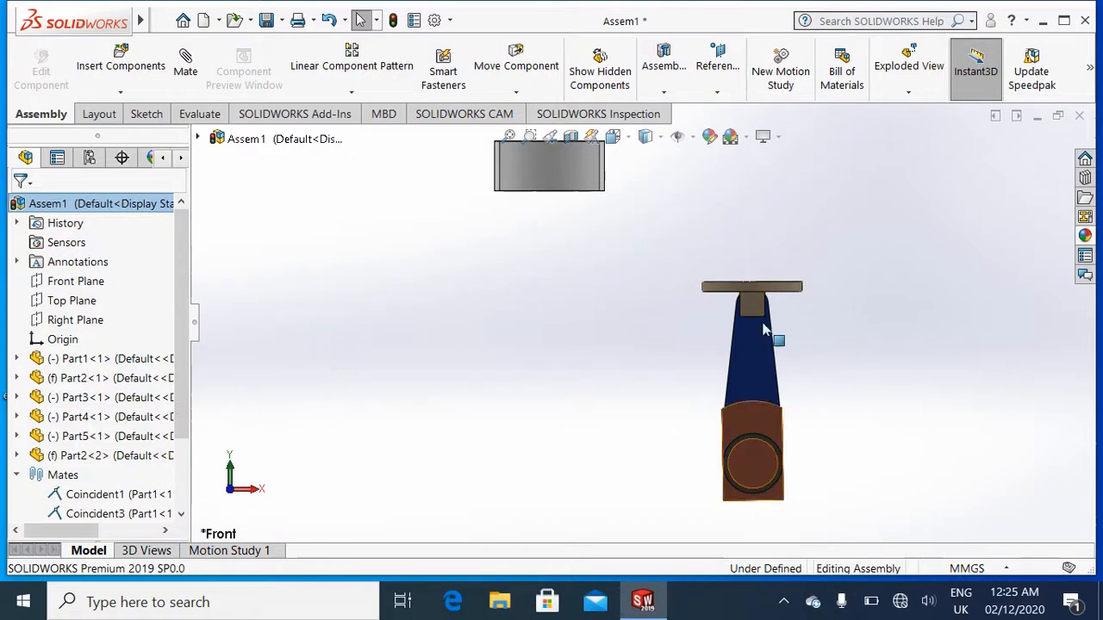
pyautogui.click(15, 418)
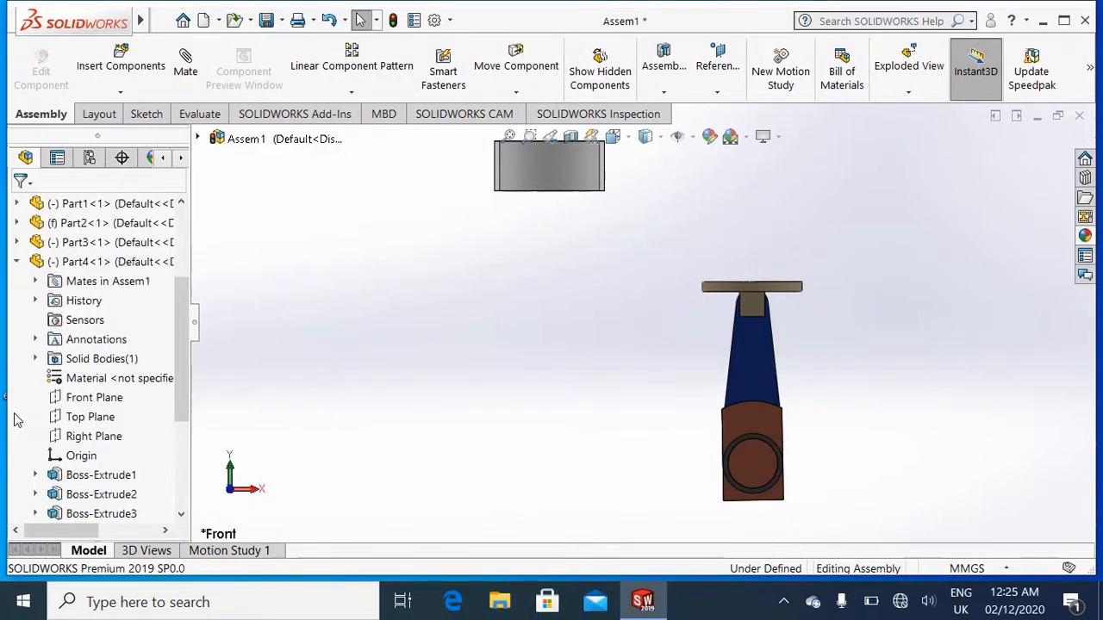
pyautogui.click(89, 417)
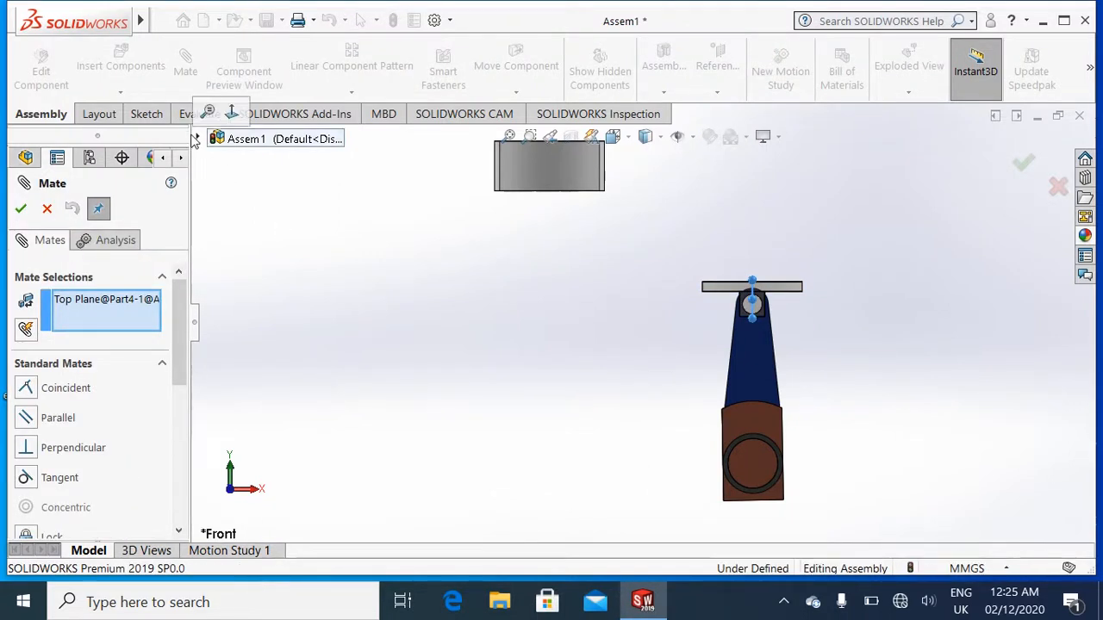
pyautogui.click(73, 449)
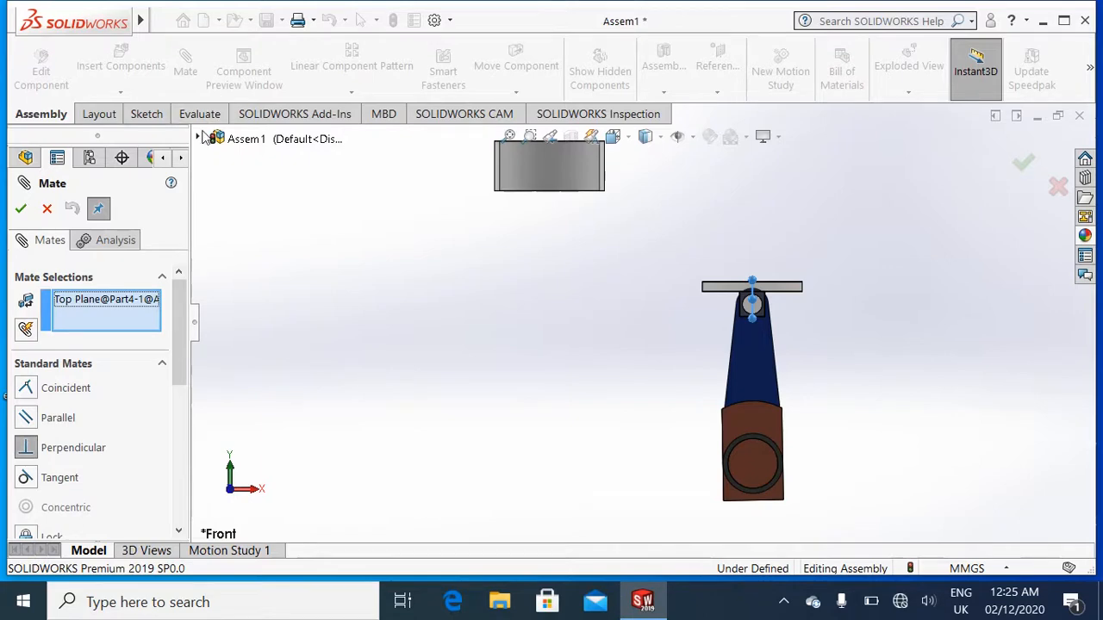
pyautogui.click(198, 139)
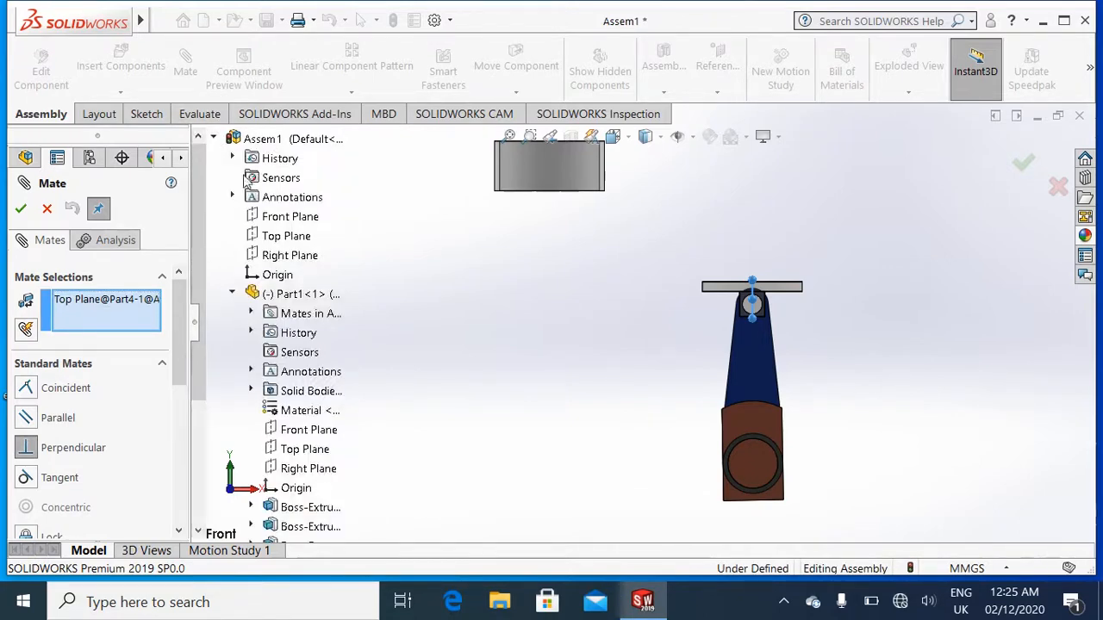
pyautogui.click(300, 241)
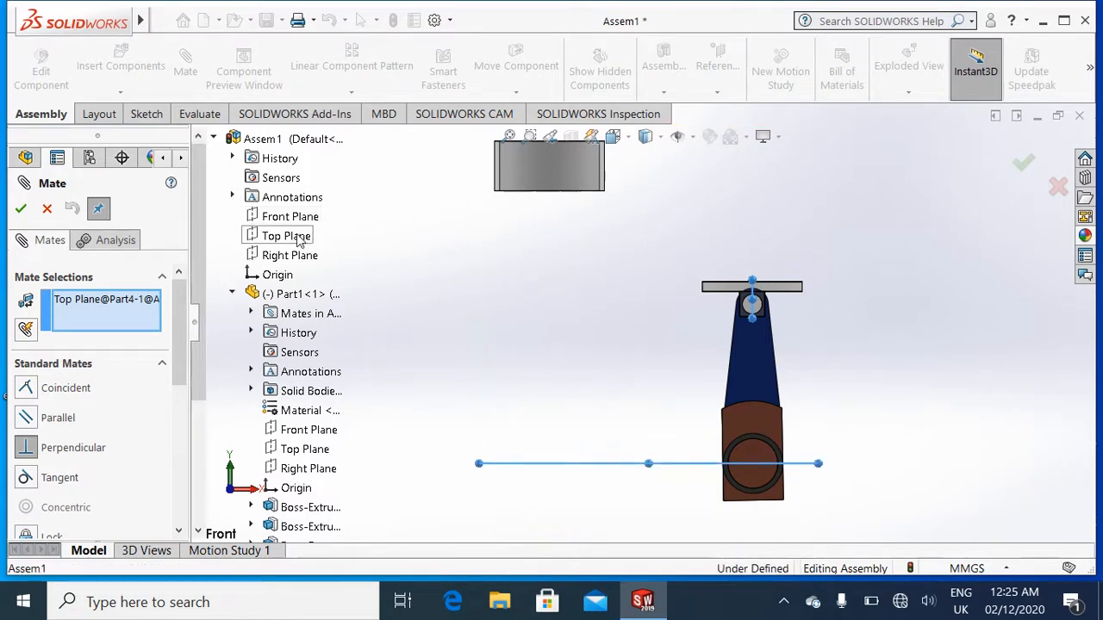
pyautogui.click(300, 238)
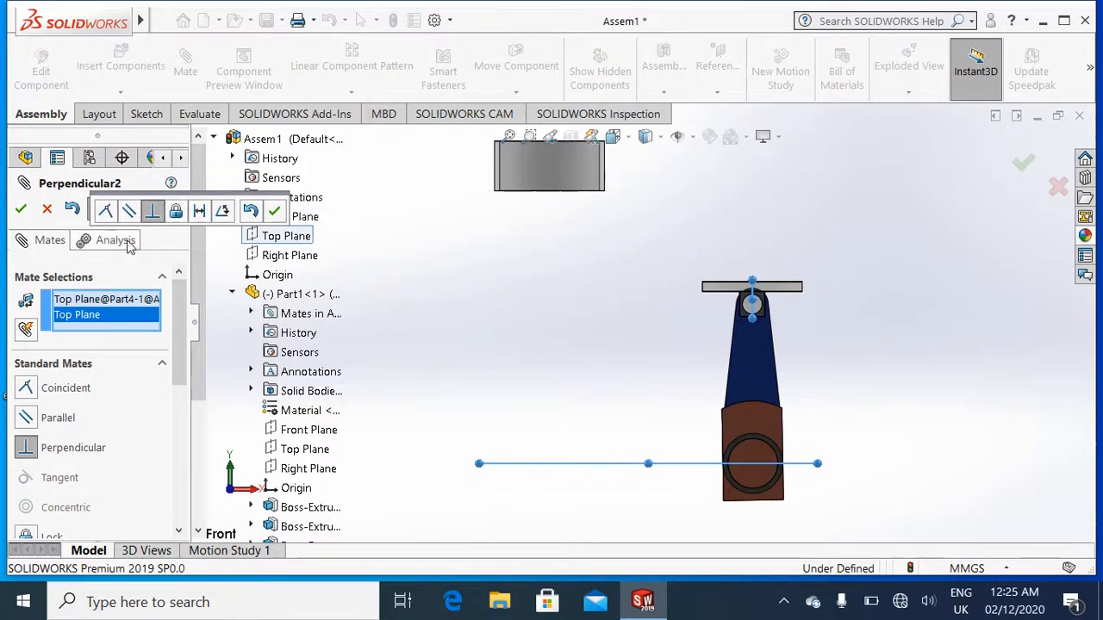
pyautogui.click(275, 213)
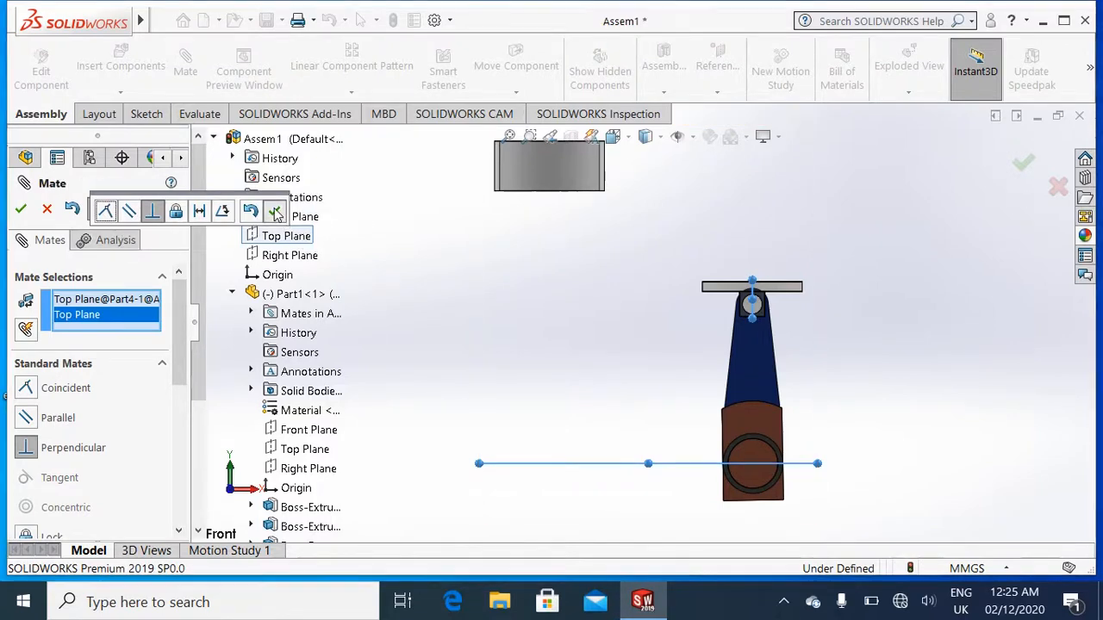
# Move the connecting rod in the front view to test the linkage with the perpendicular mate.
pyautogui.click(45, 211)
pyautogui.moveTo(750, 350); pyautogui.dragTo(781, 280)
pyautogui.click(871, 371)
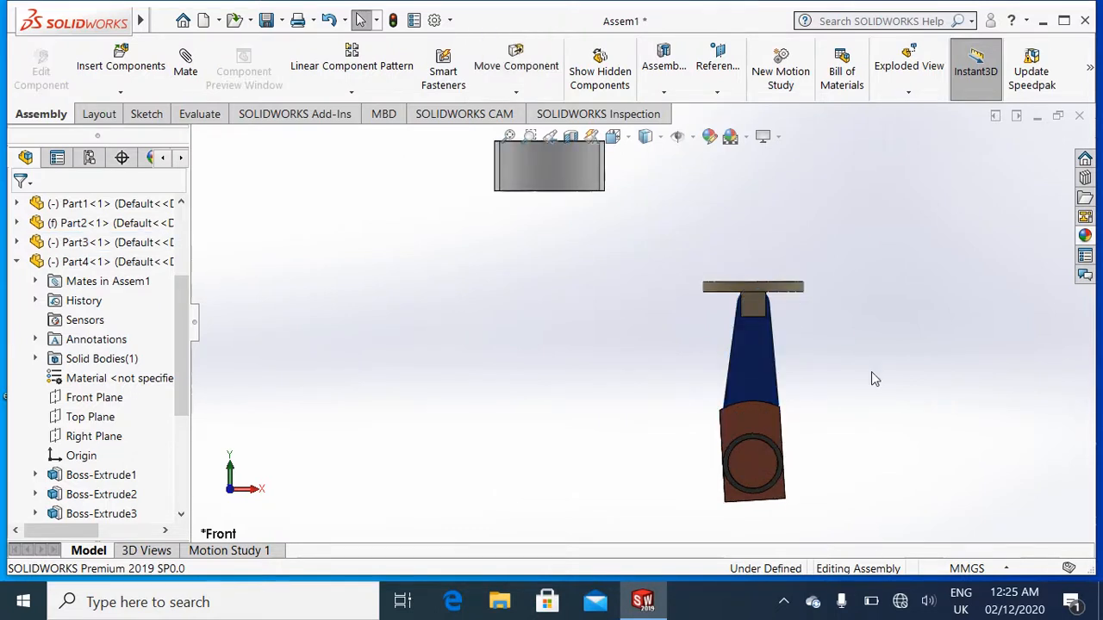
pyautogui.moveTo(821, 375)
pyautogui.mouseDown(button='middle')
pyautogui.moveTo(616, 367)
pyautogui.moveTo(693, 370)
pyautogui.mouseUp(button='middle')
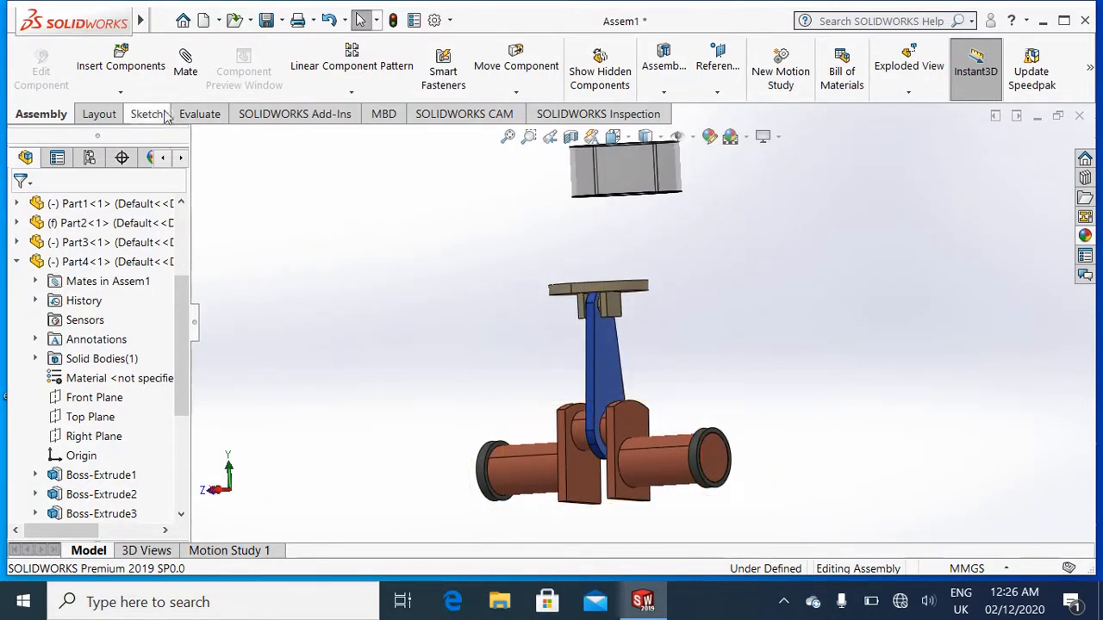
# Add a parallel mate between the assembly's Right Plane and Part4's Top Plane, and move the connecting rod to test the motion.
pyautogui.click(186, 69)
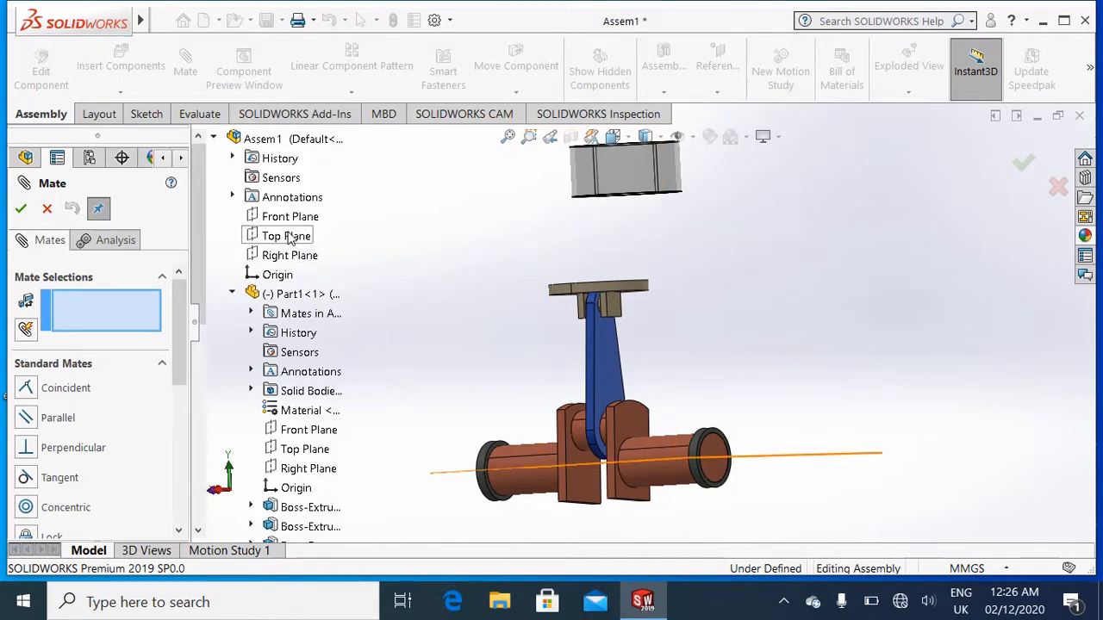
pyautogui.click(289, 237)
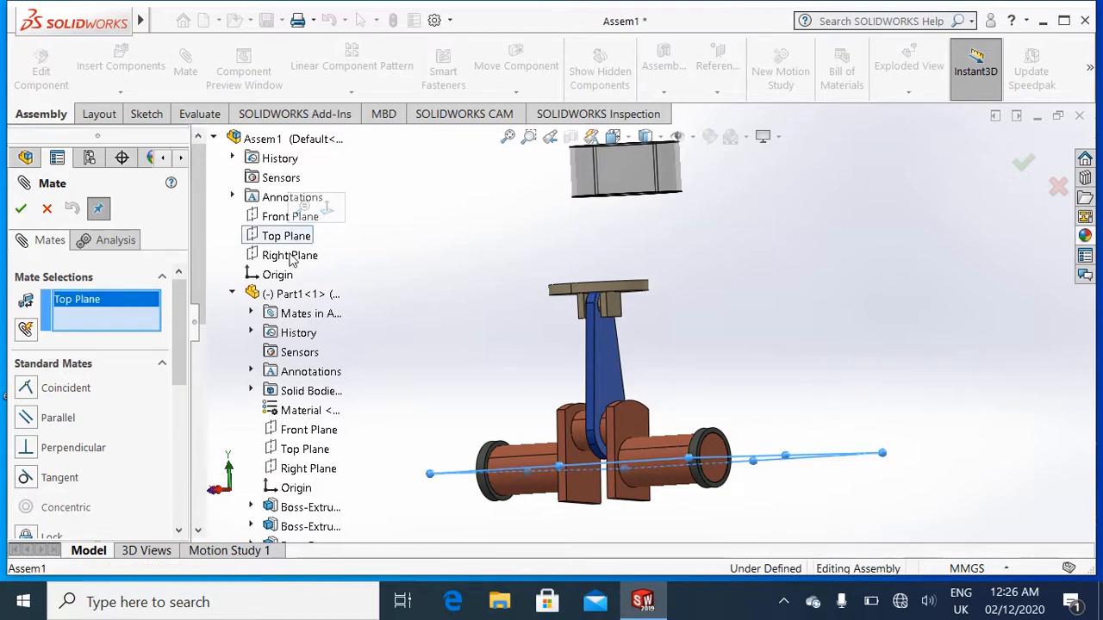
pyautogui.rightClick(73, 301)
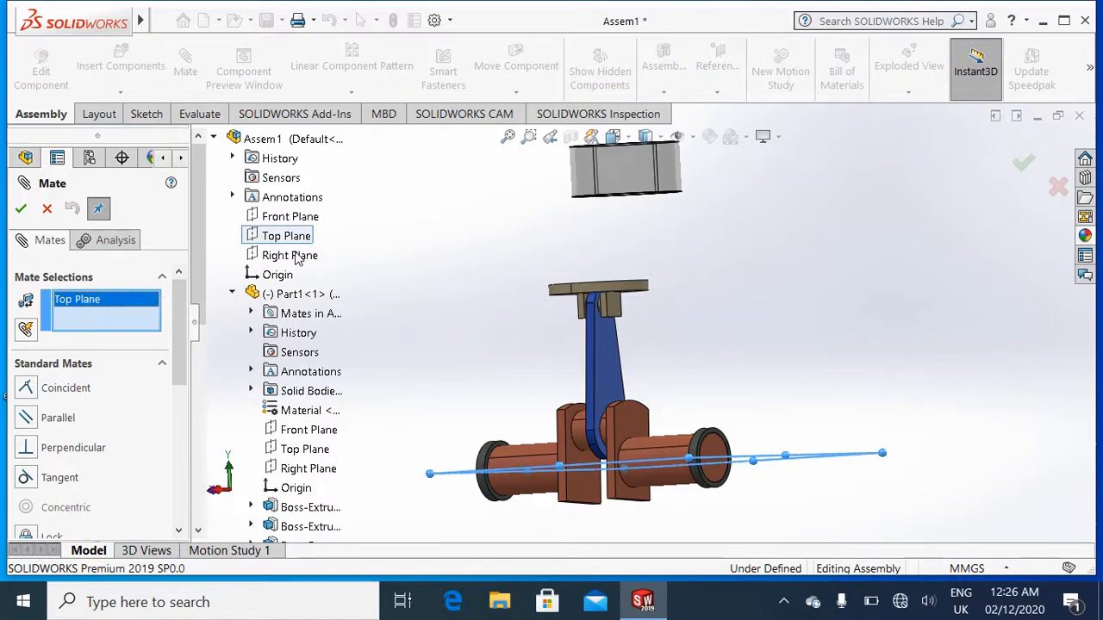
pyautogui.click(289, 255)
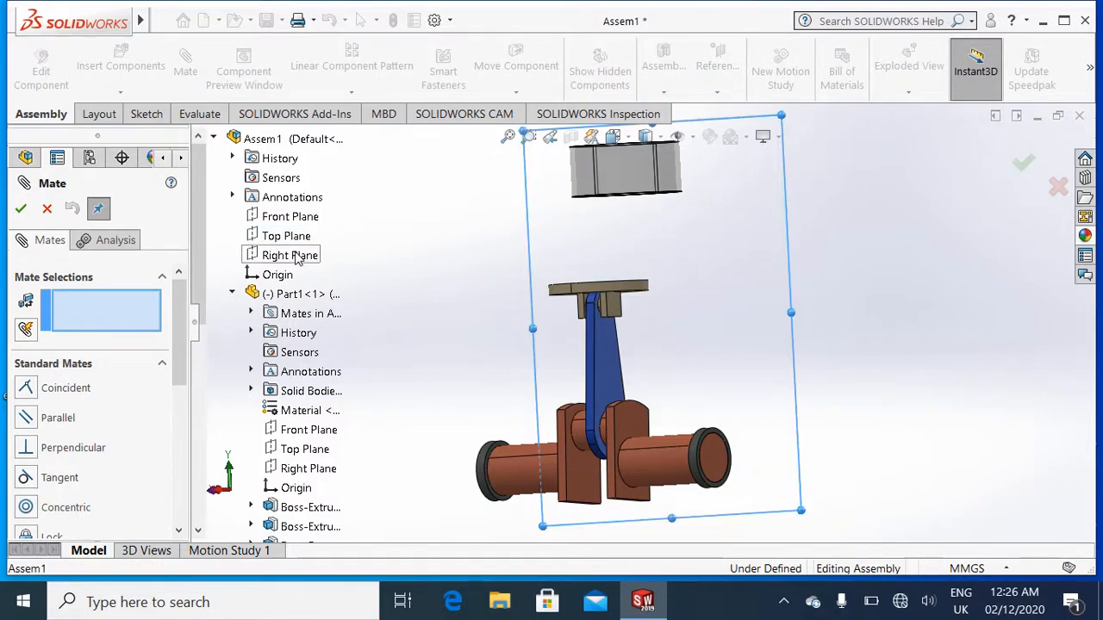
pyautogui.click(295, 256)
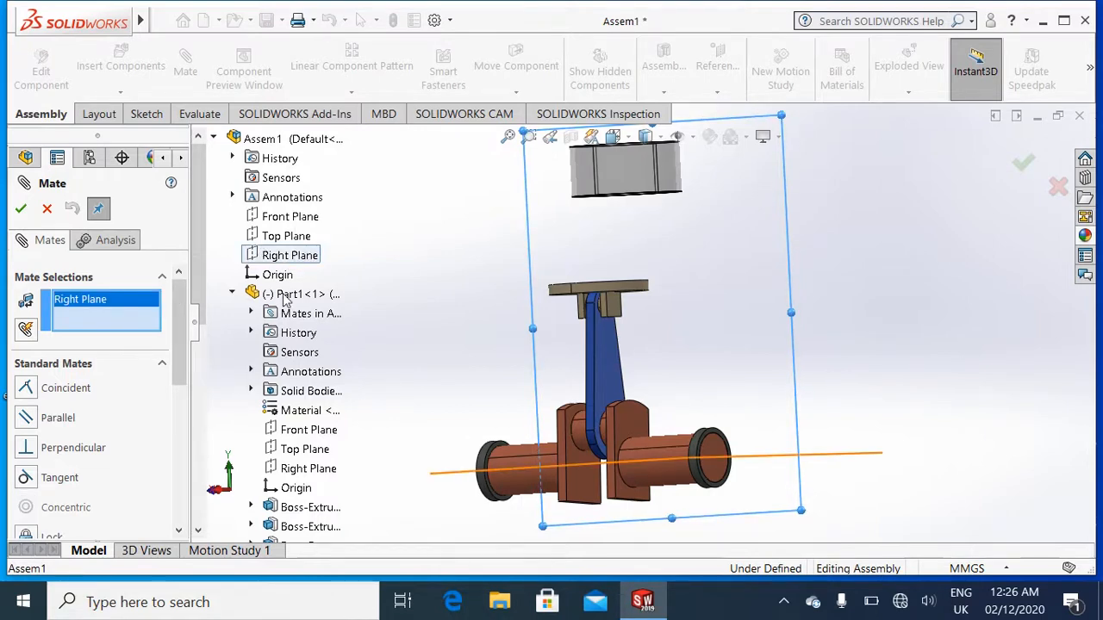
pyautogui.click(232, 294)
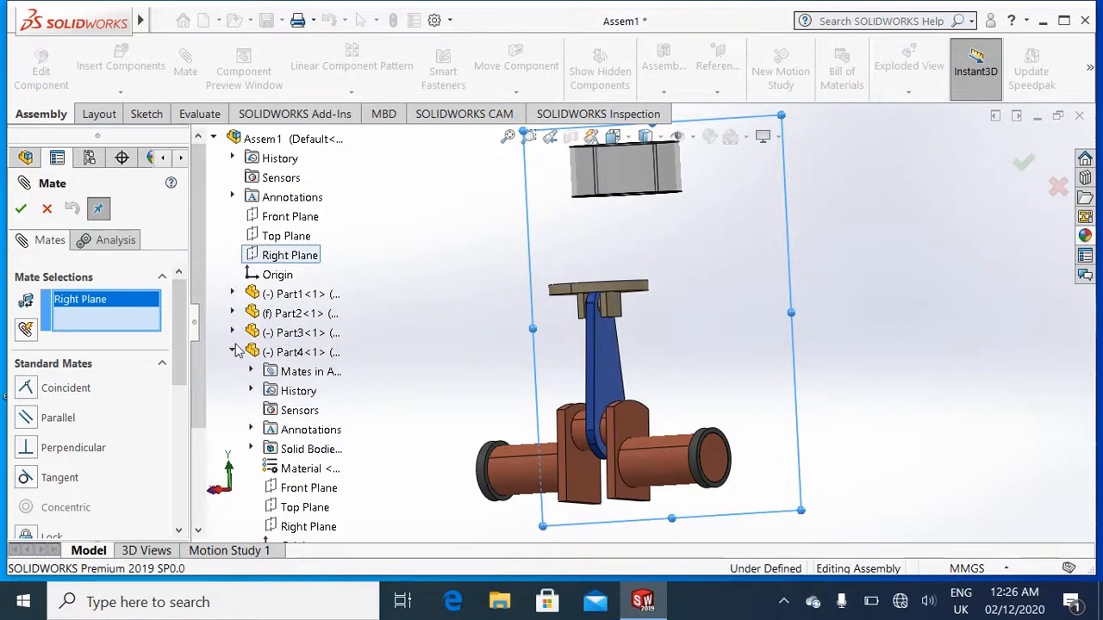
pyautogui.scroll(-3, 314, 386)
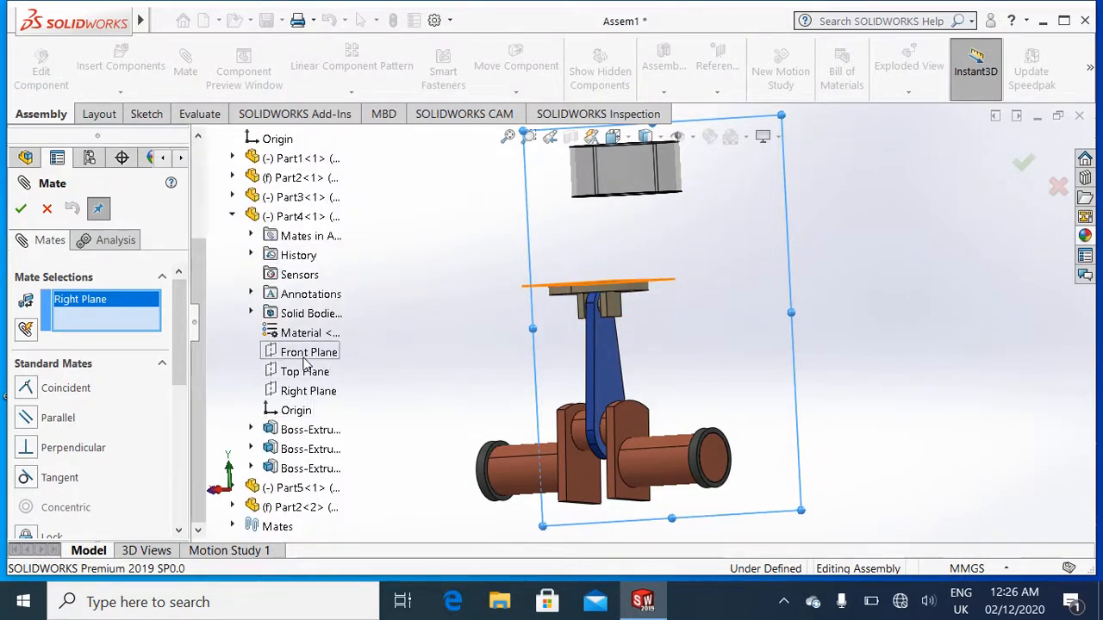
pyautogui.moveTo(179, 376); pyautogui.dragTo(179, 403)
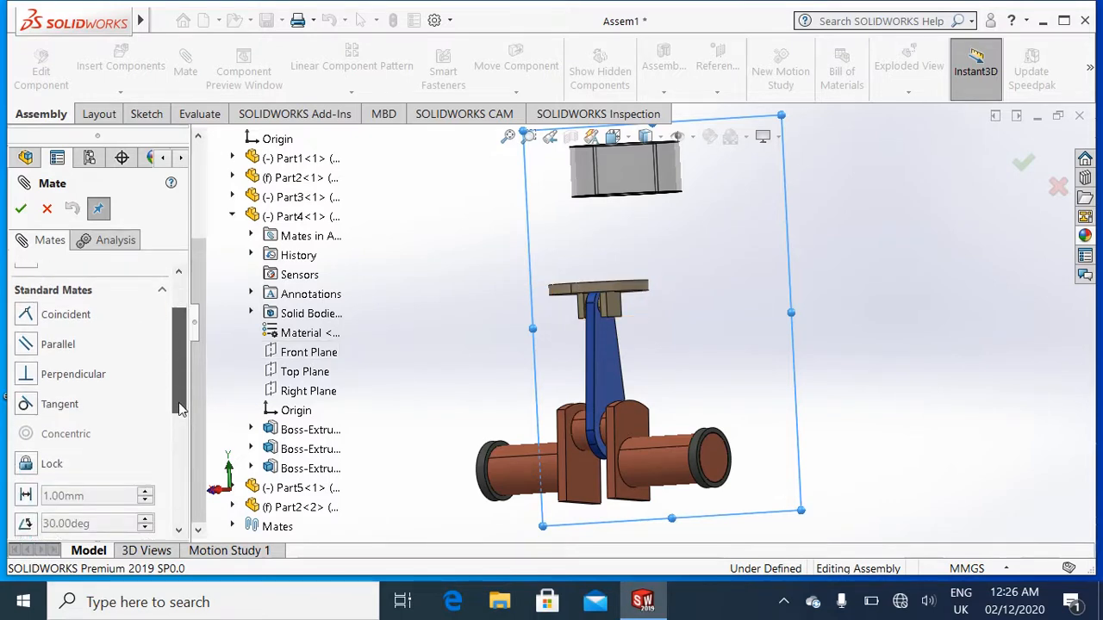
pyautogui.click(309, 390)
pyautogui.click(47, 347)
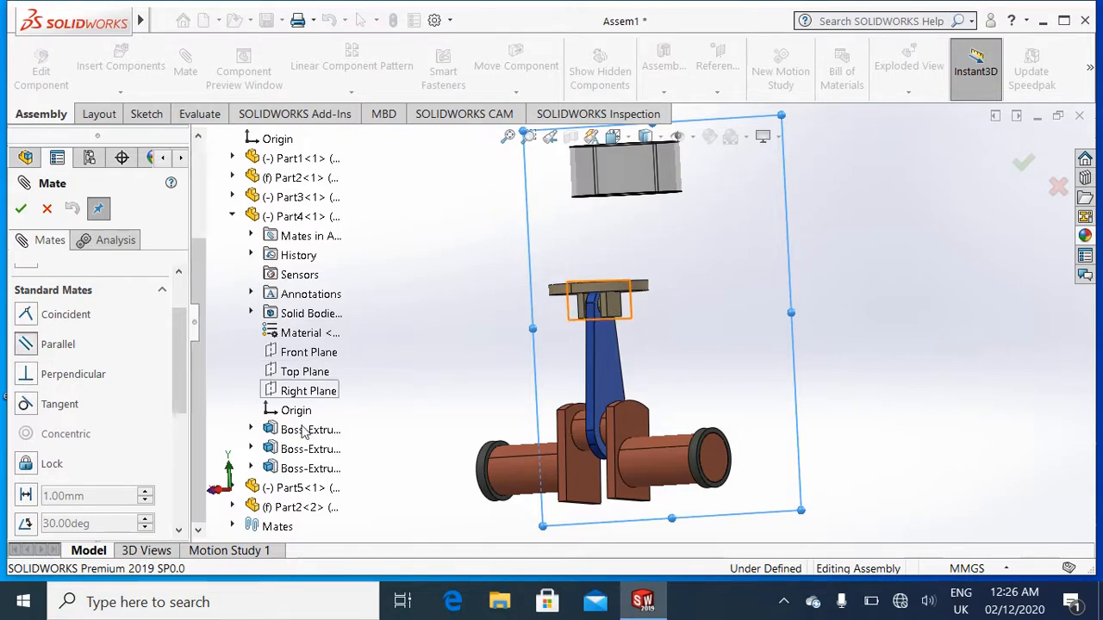
pyautogui.click(299, 372)
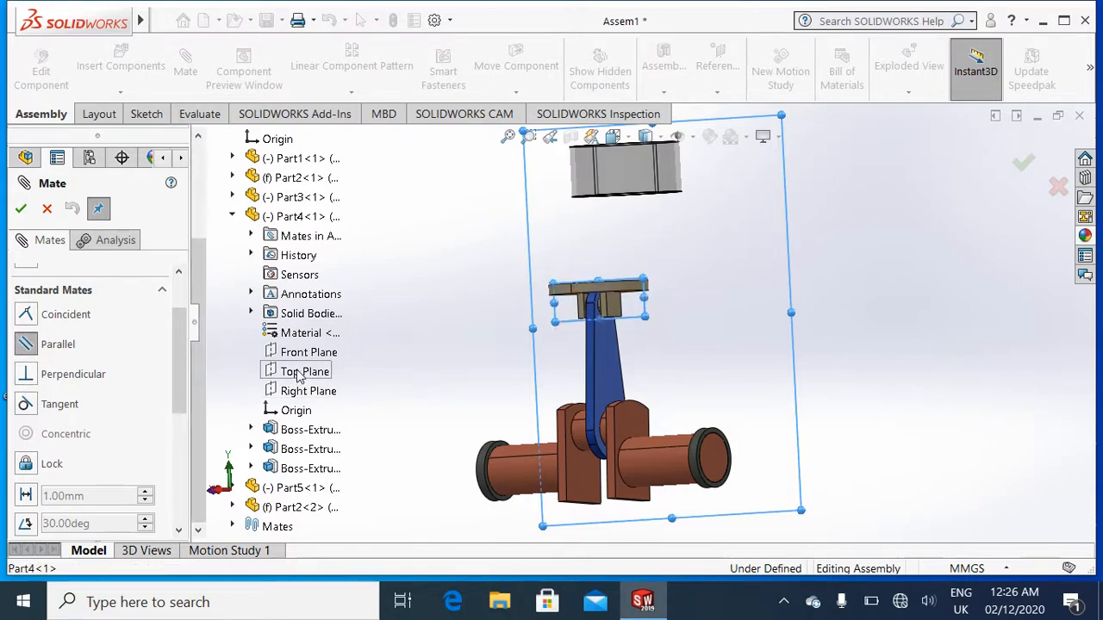
pyautogui.click(20, 208)
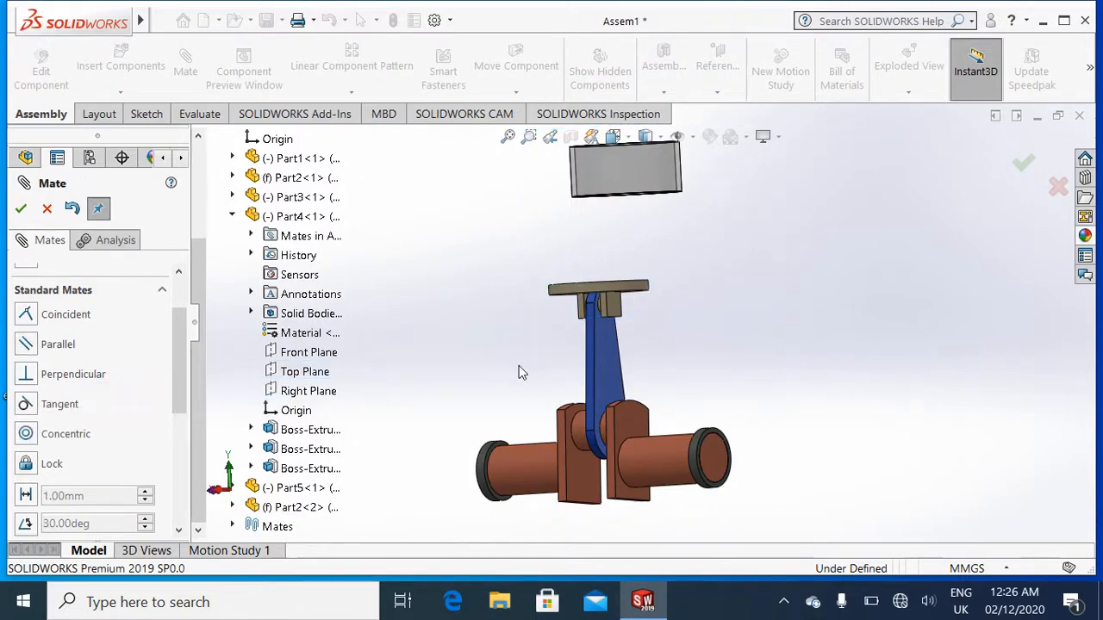
pyautogui.hotkey('ctrl', '1')
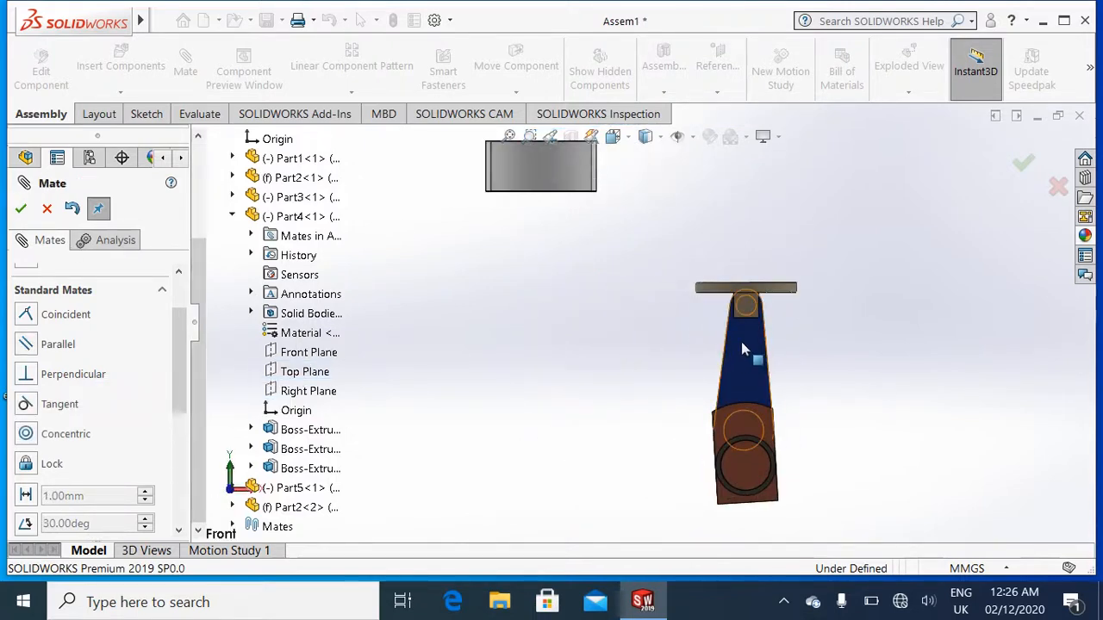
pyautogui.moveTo(744, 348)
pyautogui.mouseDown()
pyautogui.moveTo(767, 349)
pyautogui.moveTo(797, 379)
pyautogui.moveTo(784, 403)
pyautogui.moveTo(735, 417)
pyautogui.moveTo(731, 378)
pyautogui.moveTo(752, 307)
pyautogui.moveTo(755, 372)
pyautogui.moveTo(763, 275)
pyautogui.moveTo(765, 414)
pyautogui.moveTo(746, 263)
pyautogui.moveTo(746, 371)
pyautogui.moveTo(748, 358)
pyautogui.mouseUp()
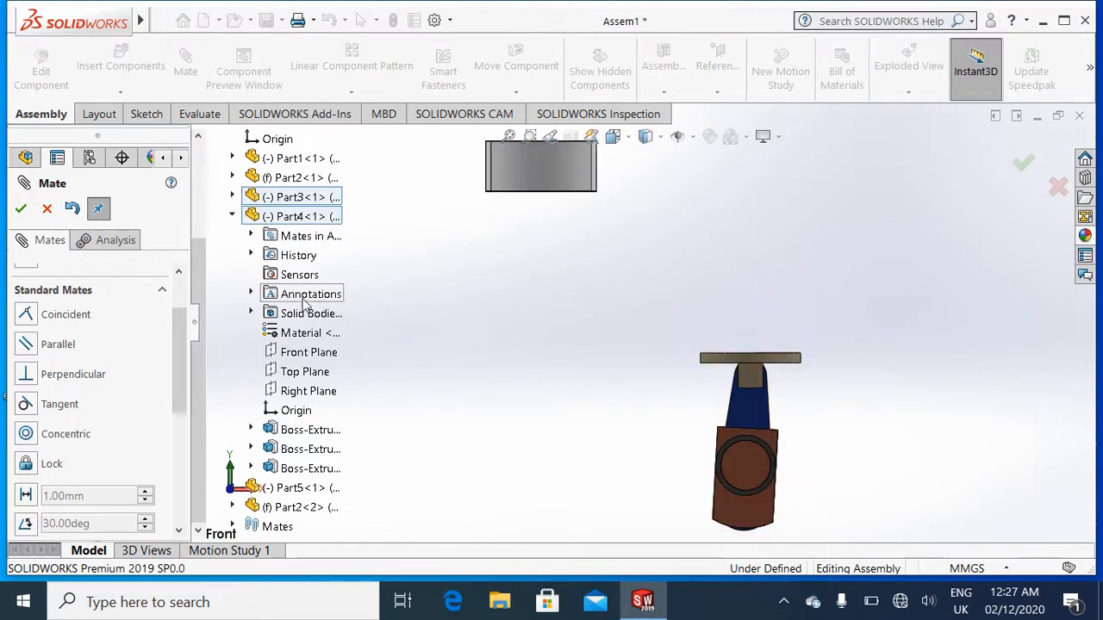
# Try a coincident mate between the Top Plane of Part4 and the Right Plane of Part1.
pyautogui.click(306, 374)
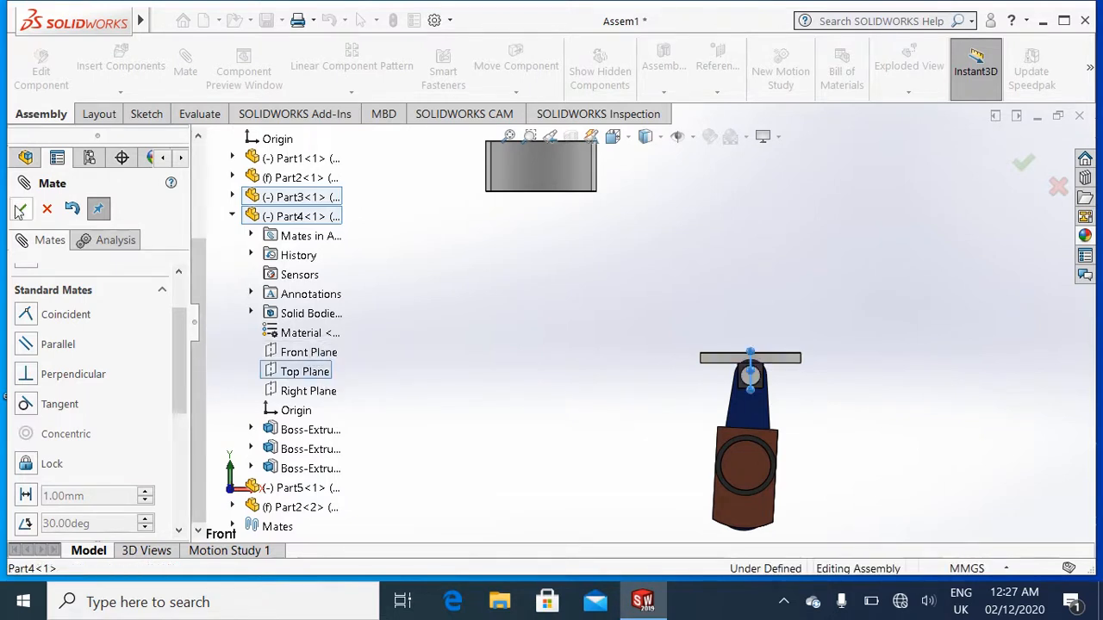
pyautogui.click(231, 216)
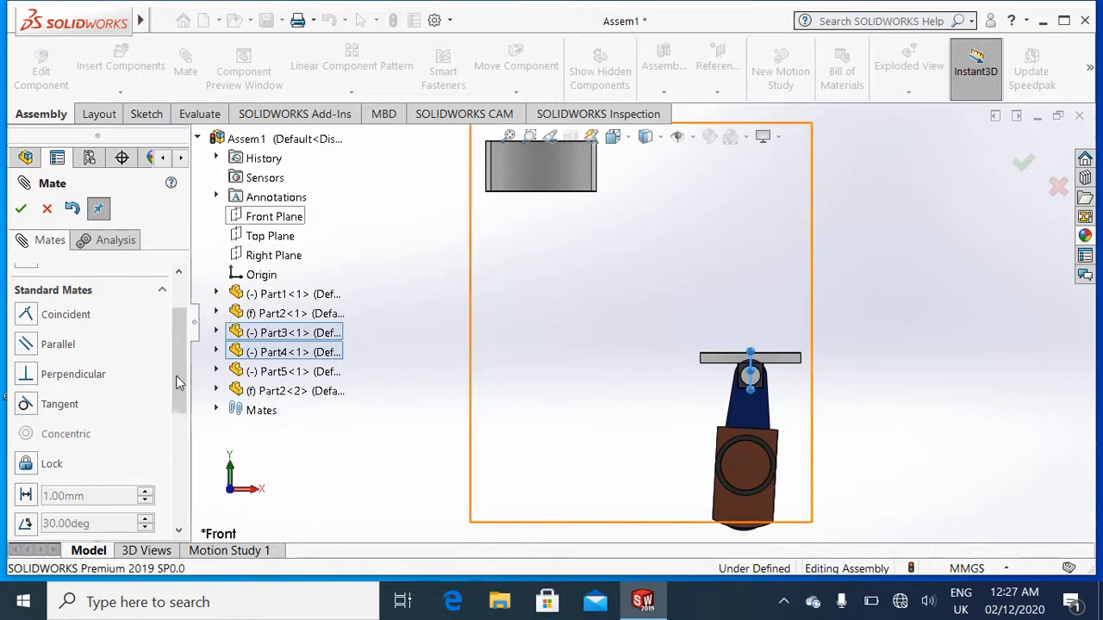
pyautogui.scroll(2, 89, 393)
pyautogui.click(88, 392)
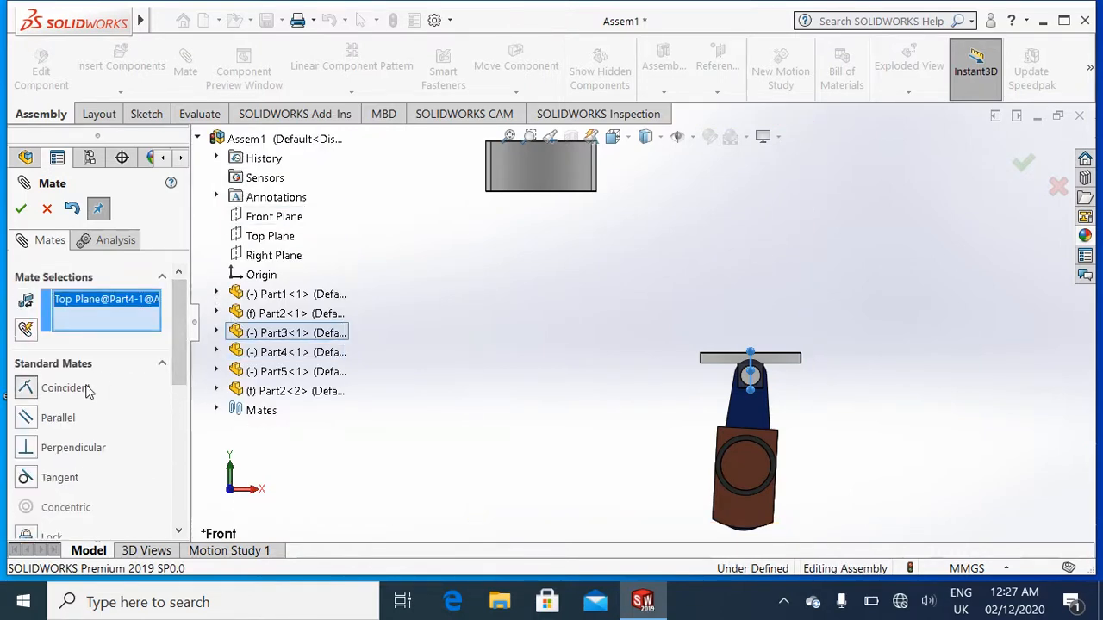
pyautogui.click(216, 293)
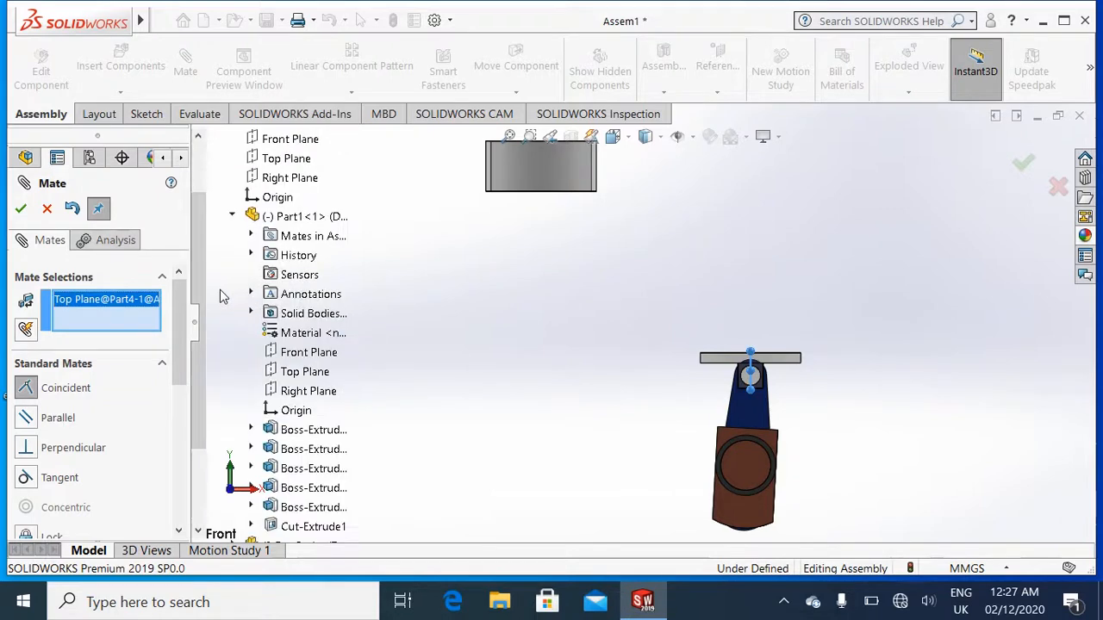
pyautogui.click(306, 392)
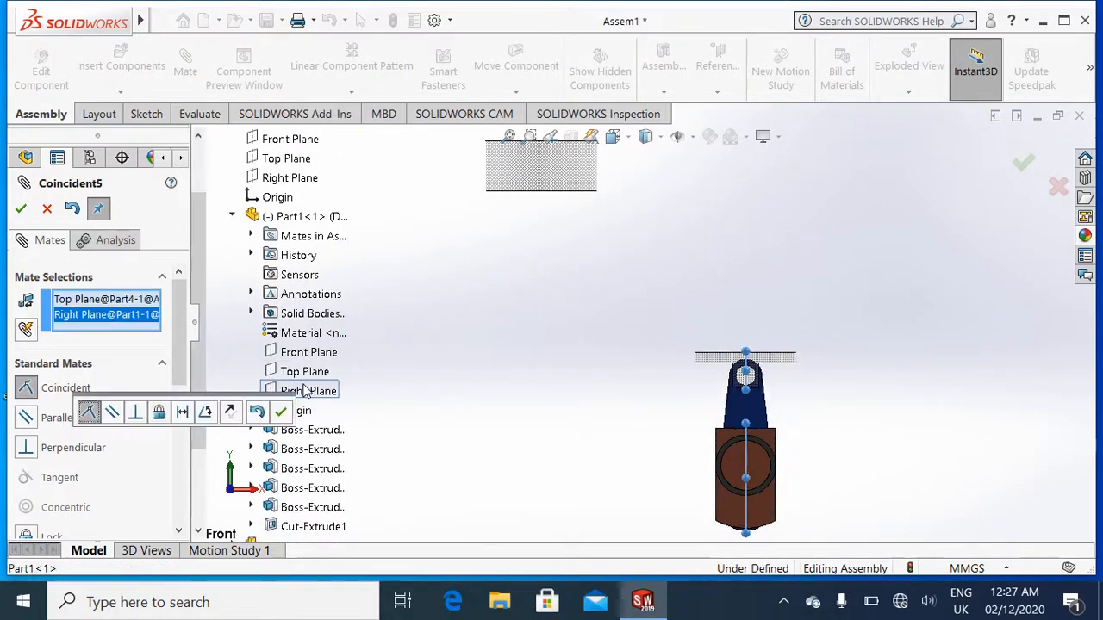
pyautogui.click(23, 215)
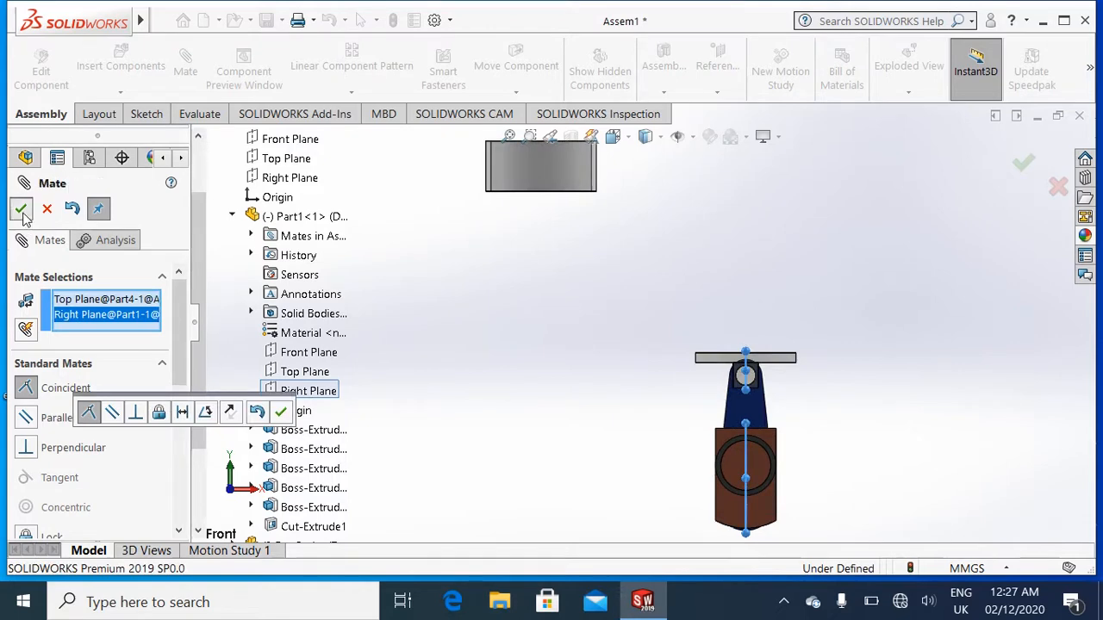
pyautogui.click(739, 413)
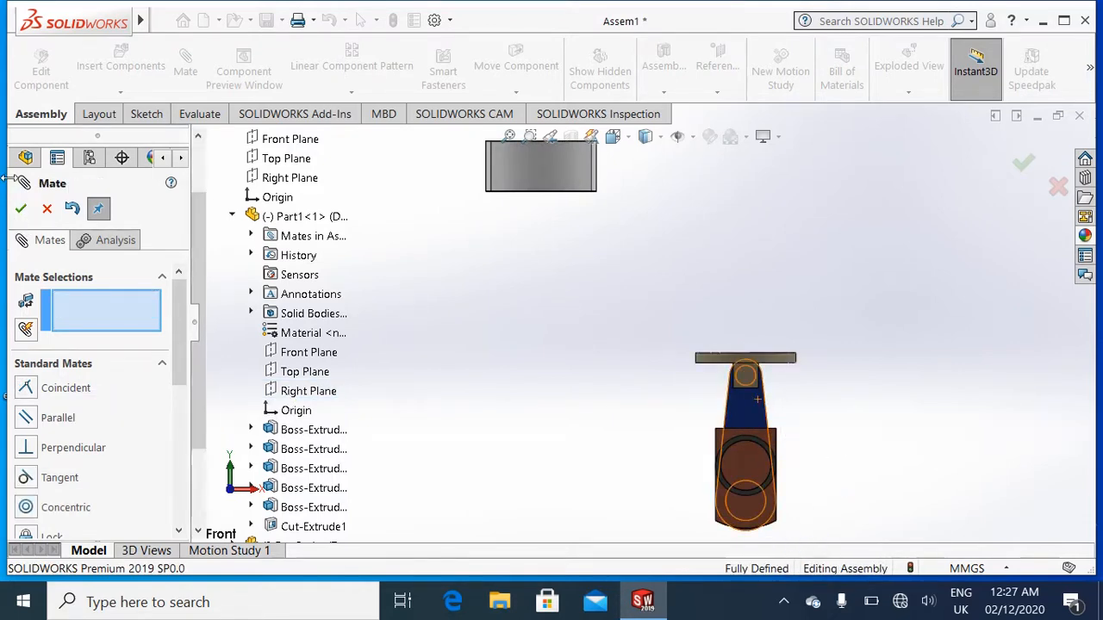
# Delete the Coincident5 mate between Part4 and Part1.
pyautogui.click(46, 209)
pyautogui.moveTo(178, 299); pyautogui.dragTo(148, 510)
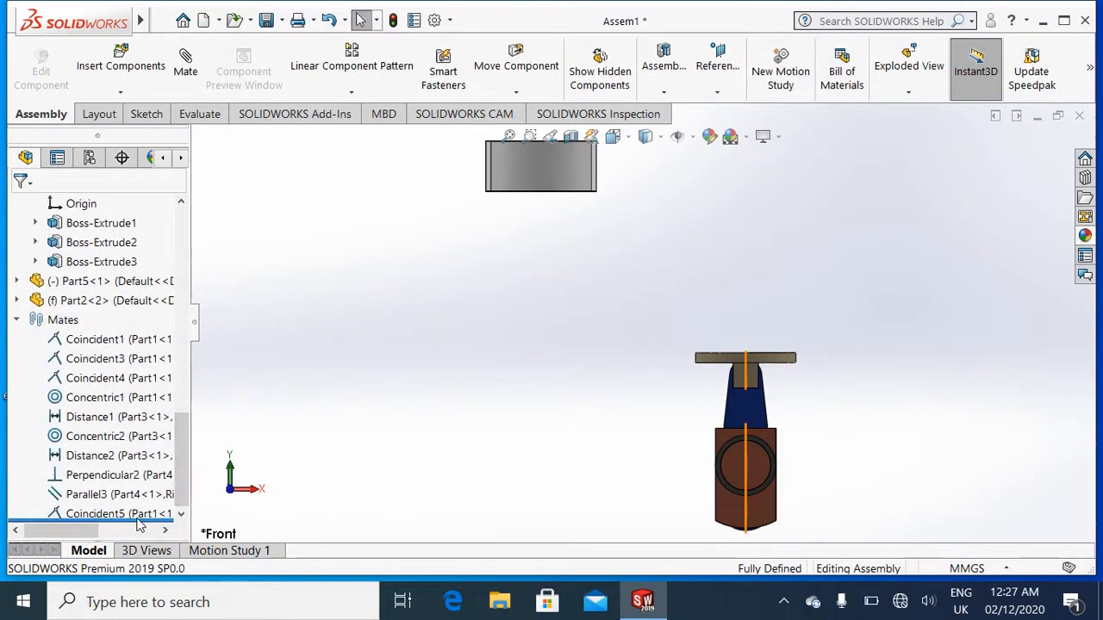
pyautogui.rightClick(138, 517)
pyautogui.click(112, 522)
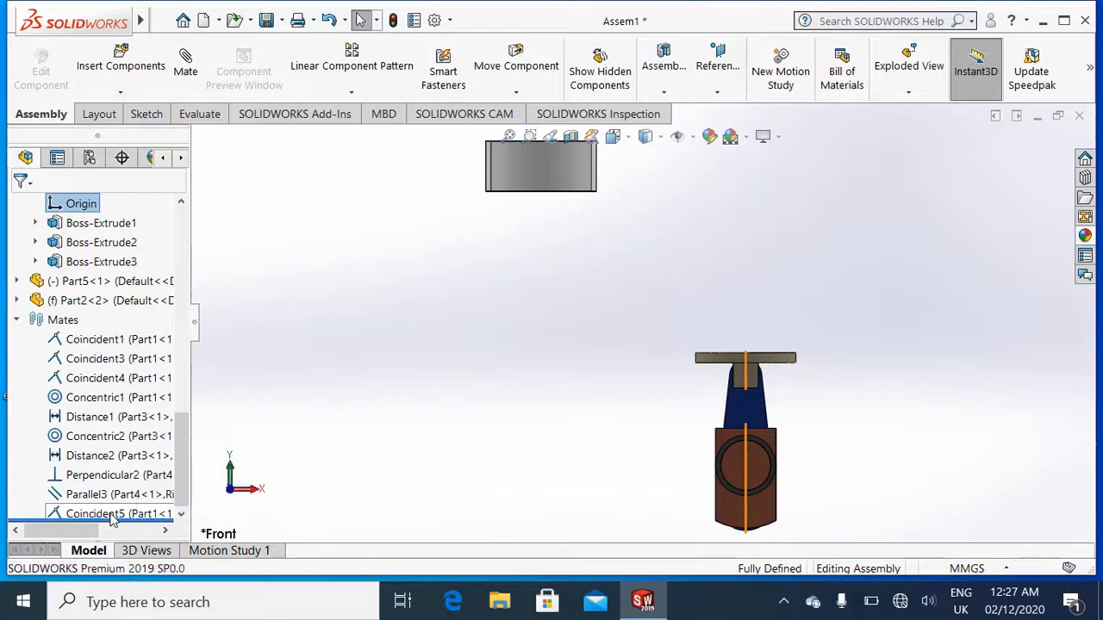
pyautogui.rightClick(112, 519)
pyautogui.click(158, 377)
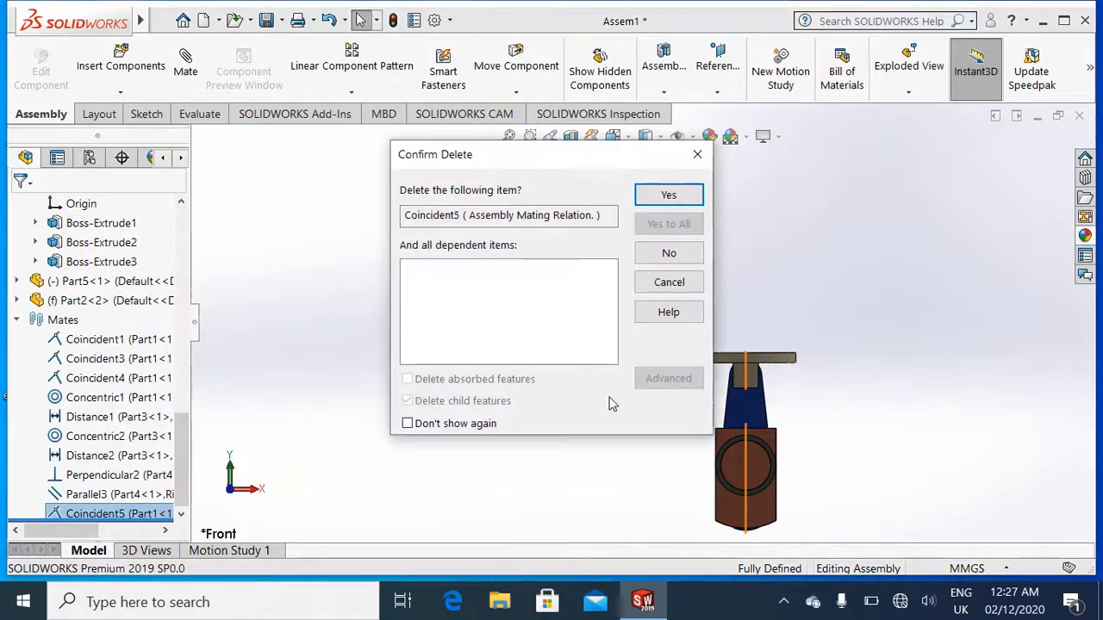
pyautogui.click(664, 193)
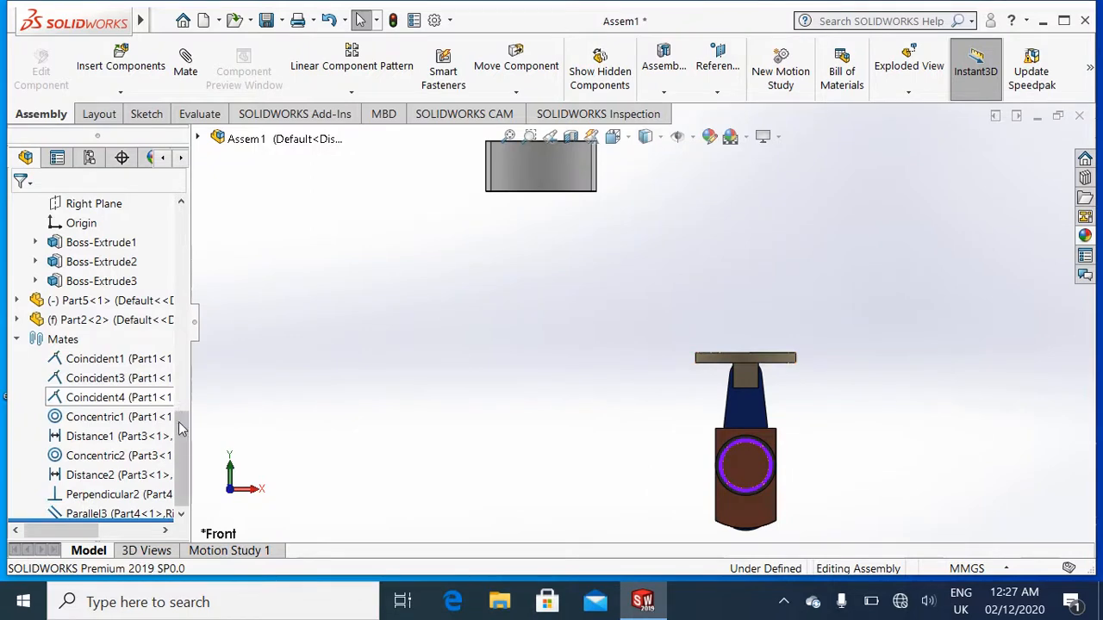
# Rotate the crankshaft to test the motion in the isometric view and bring its webs upright in the front view.
pyautogui.moveTo(181, 429); pyautogui.dragTo(181, 263)
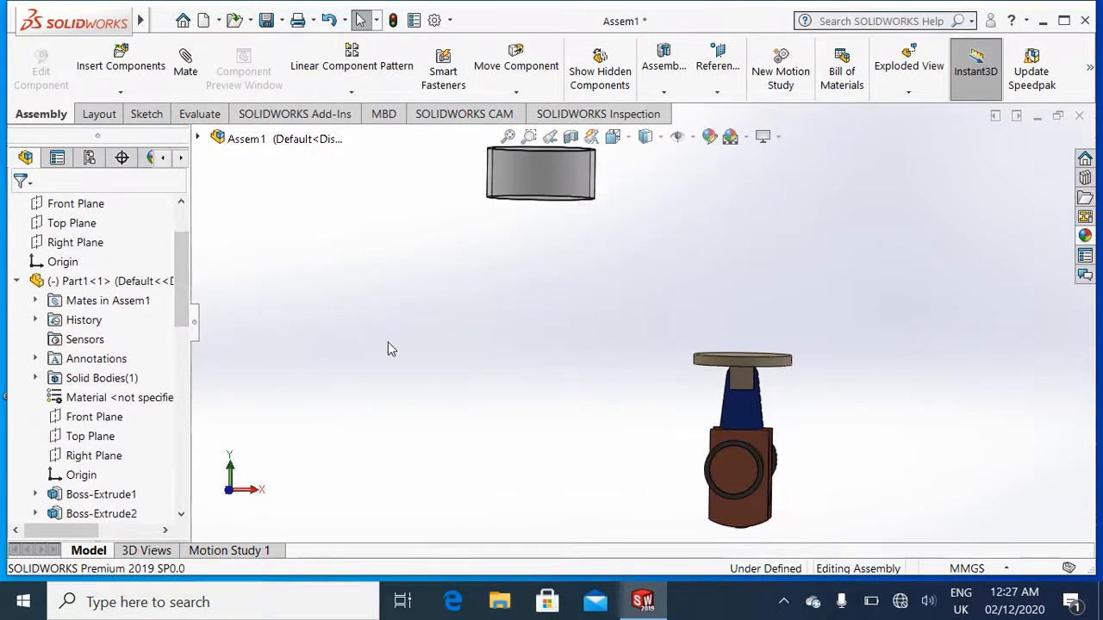
pyautogui.hotkey('ctrl', '7')
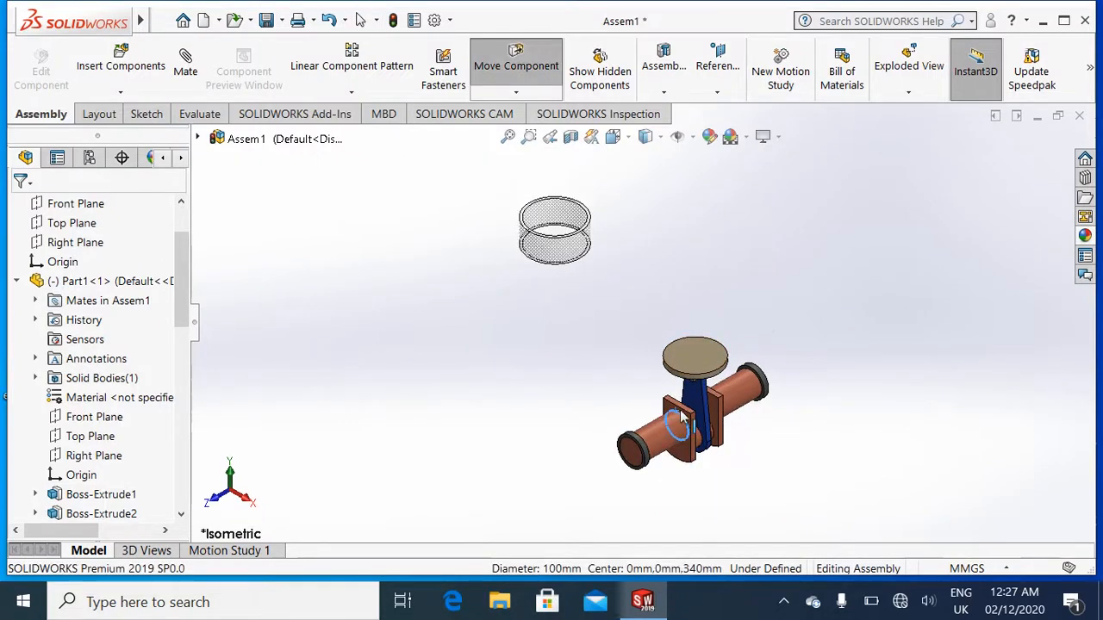
pyautogui.moveTo(681, 416)
pyautogui.mouseDown()
pyautogui.moveTo(722, 453)
pyautogui.moveTo(689, 405)
pyautogui.moveTo(714, 320)
pyautogui.moveTo(700, 358)
pyautogui.moveTo(670, 377)
pyautogui.moveTo(758, 406)
pyautogui.moveTo(729, 310)
pyautogui.moveTo(666, 278)
pyautogui.moveTo(645, 406)
pyautogui.mouseUp()
pyautogui.press('Escape')
pyautogui.hotkey('ctrl', '1')
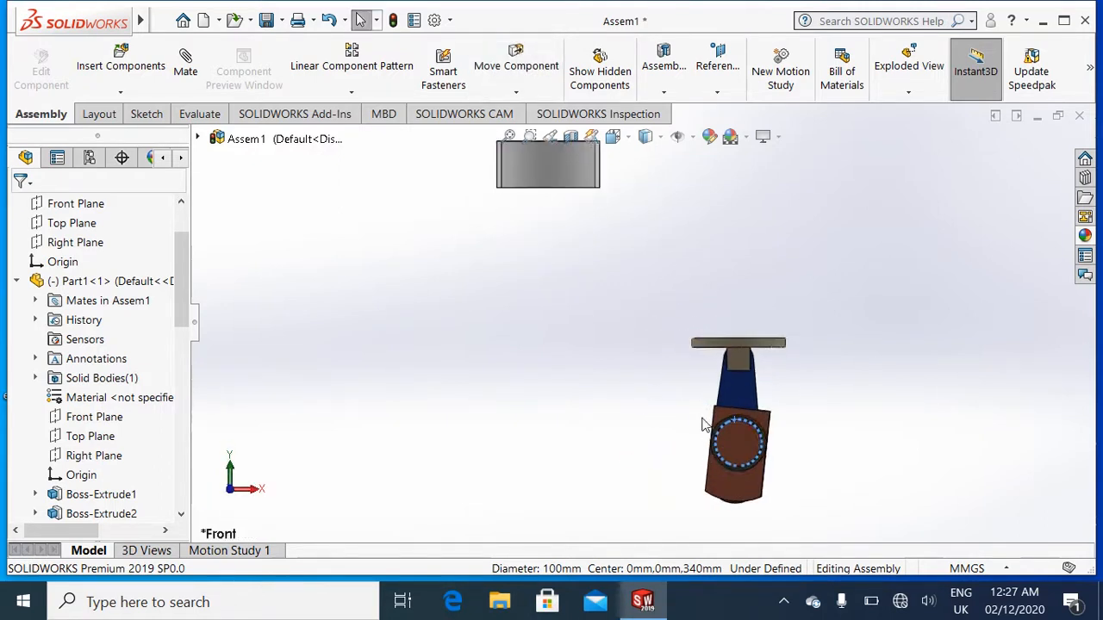
pyautogui.moveTo(748, 498); pyautogui.dragTo(743, 493)
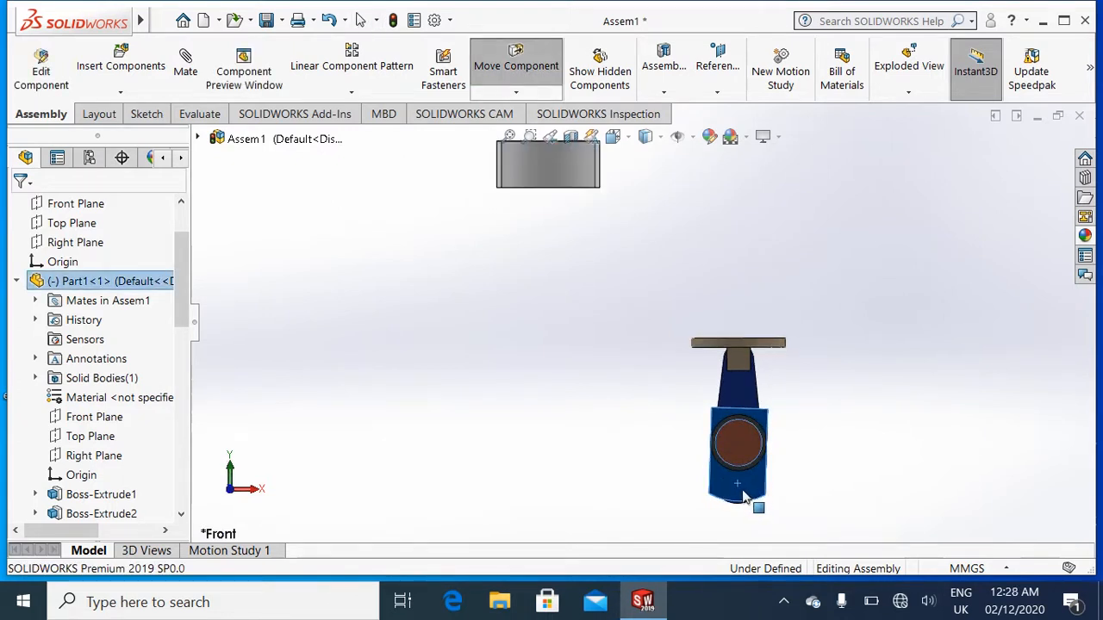
pyautogui.press('Escape')
pyautogui.click(555, 361)
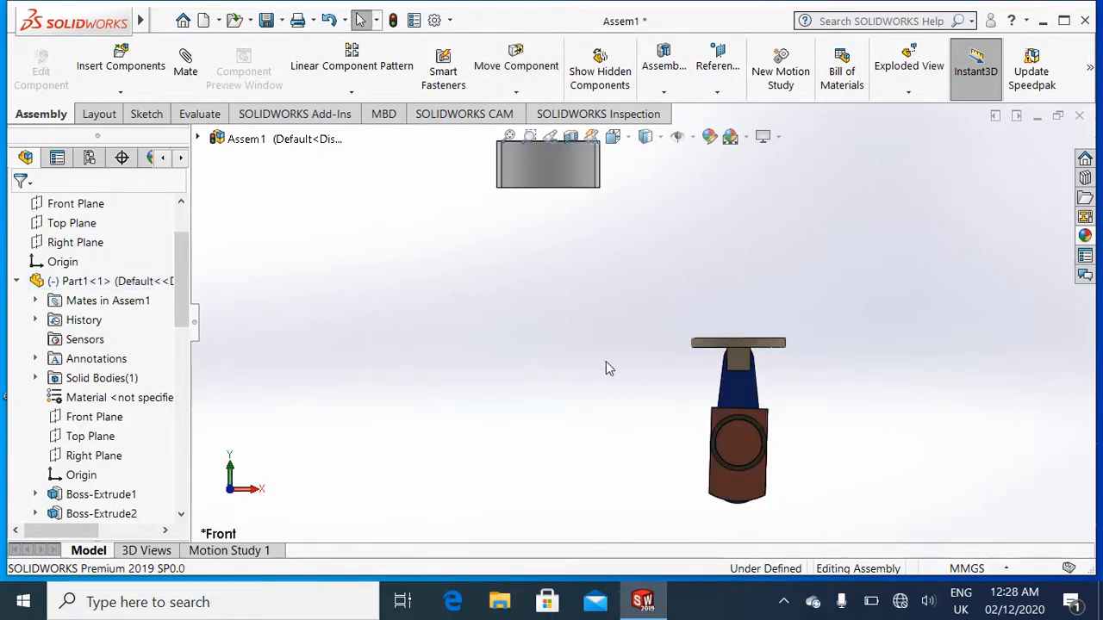
# Try a concentric mate between the cylinder's inner face and the piston's circular edge, and clear the mate selections.
pyautogui.moveTo(605, 361); pyautogui.dragTo(606, 369, button='middle')
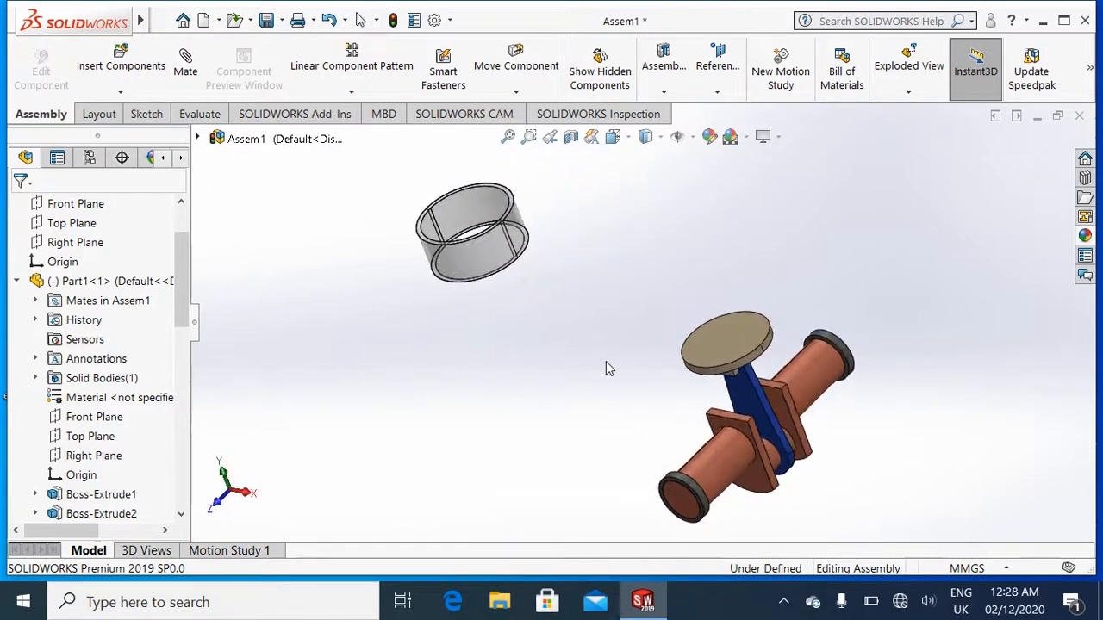
pyautogui.click(473, 219)
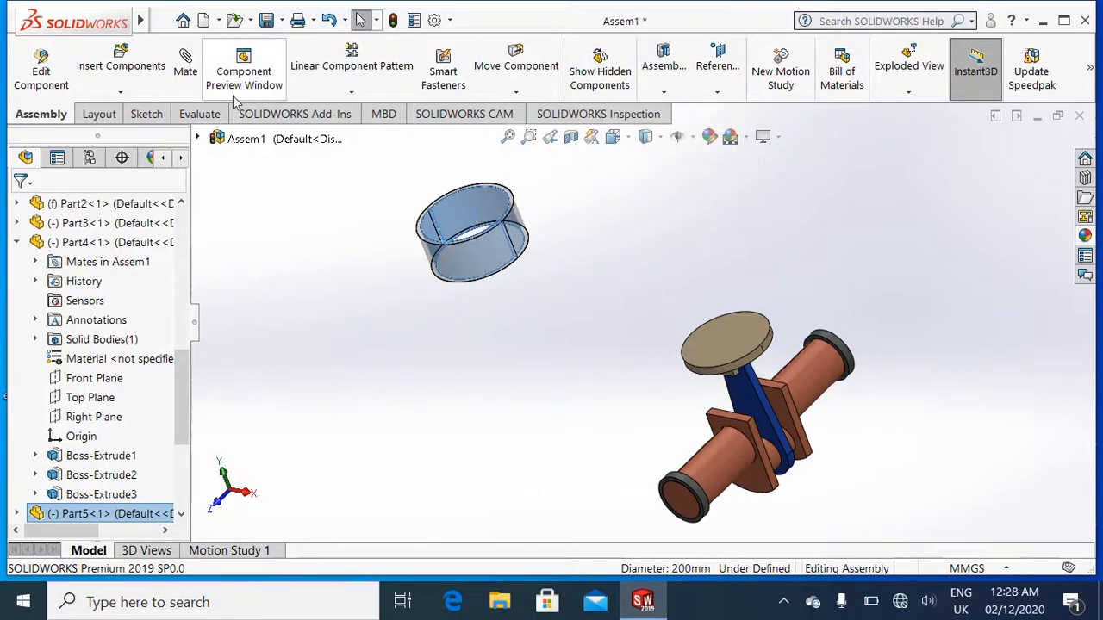
pyautogui.click(186, 67)
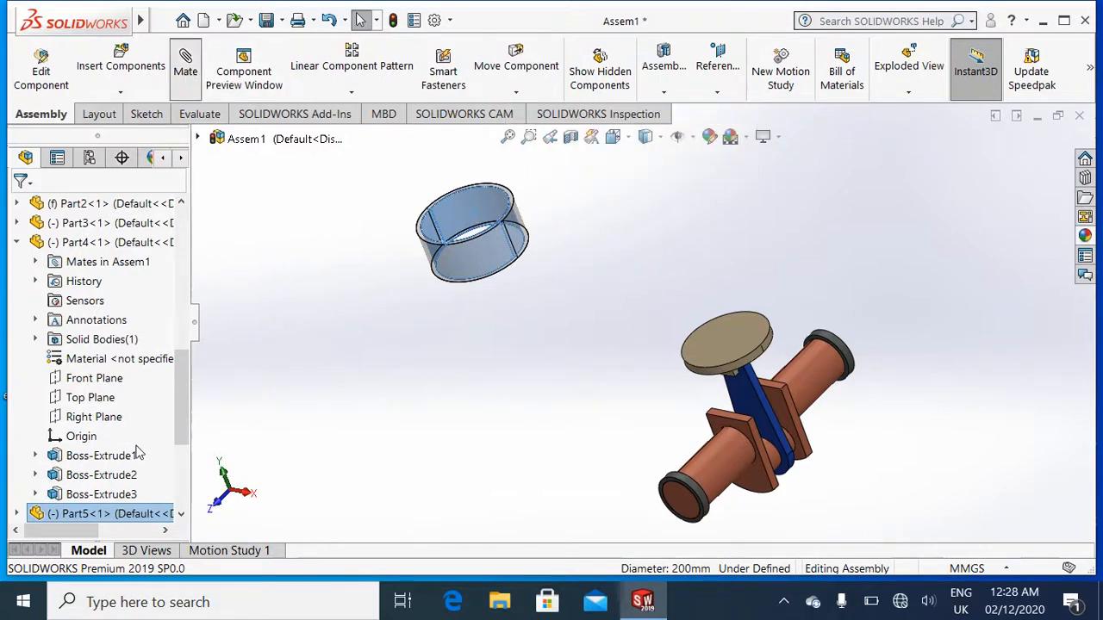
pyautogui.click(81, 508)
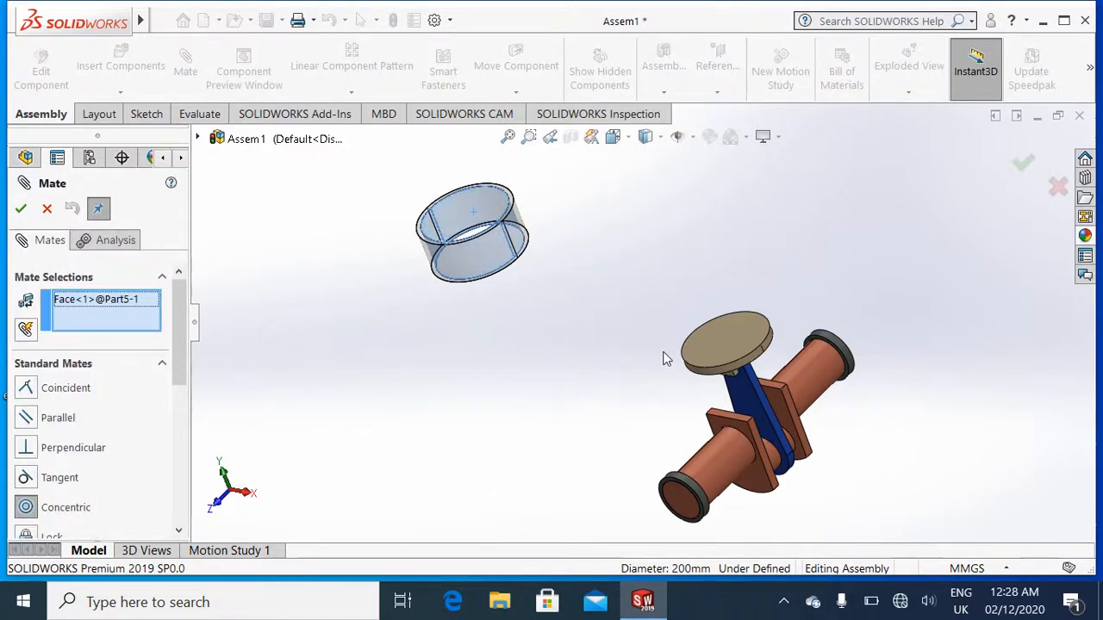
pyautogui.click(734, 373)
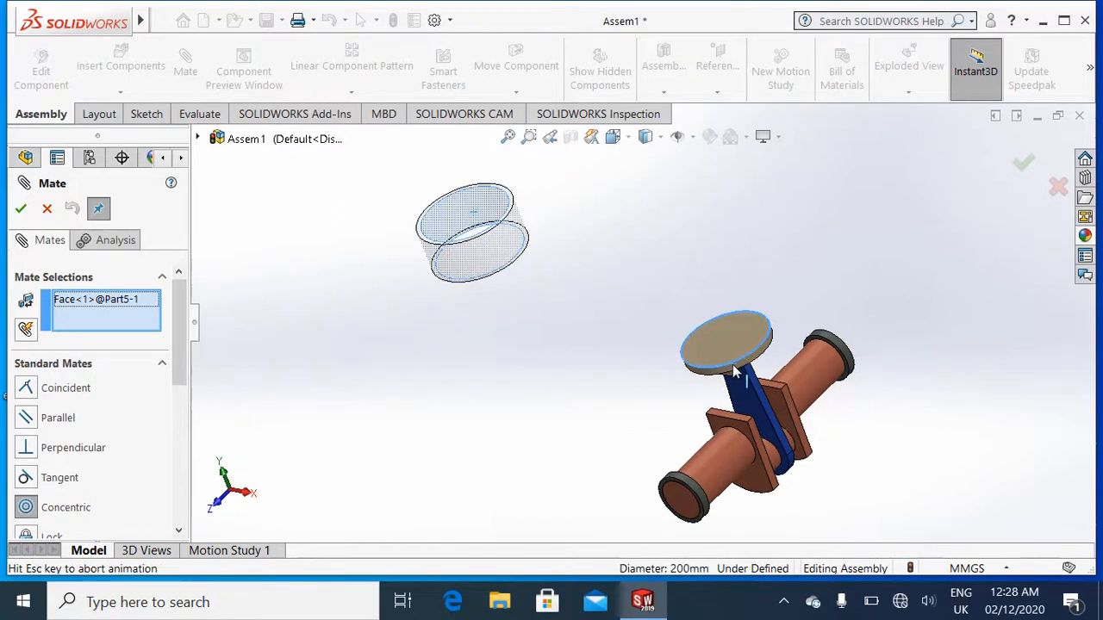
pyautogui.click(733, 370)
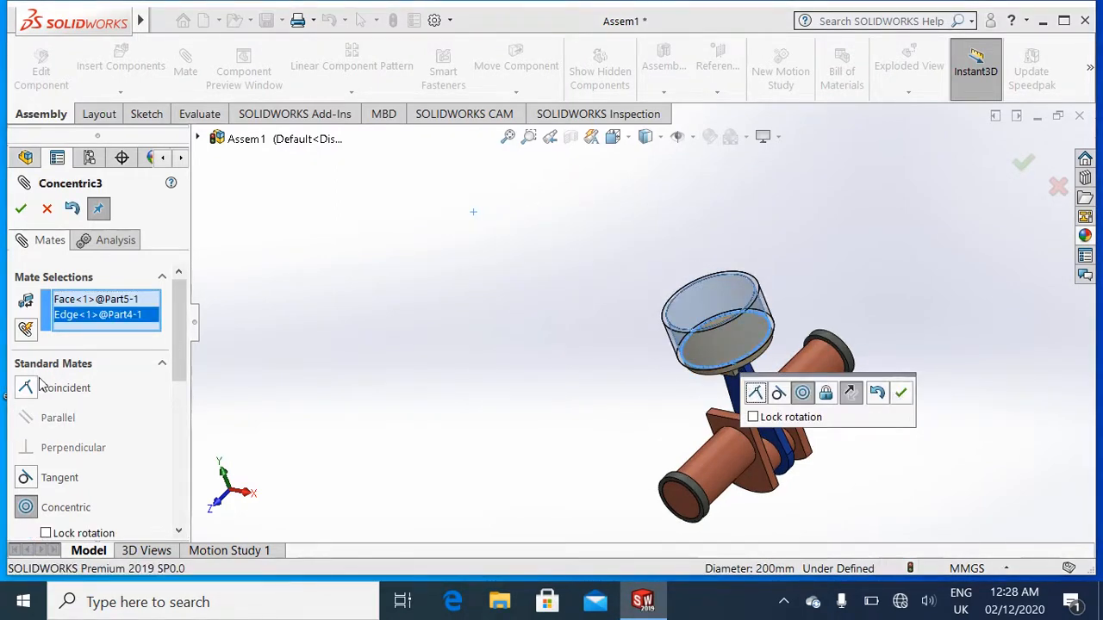
pyautogui.rightClick(127, 317)
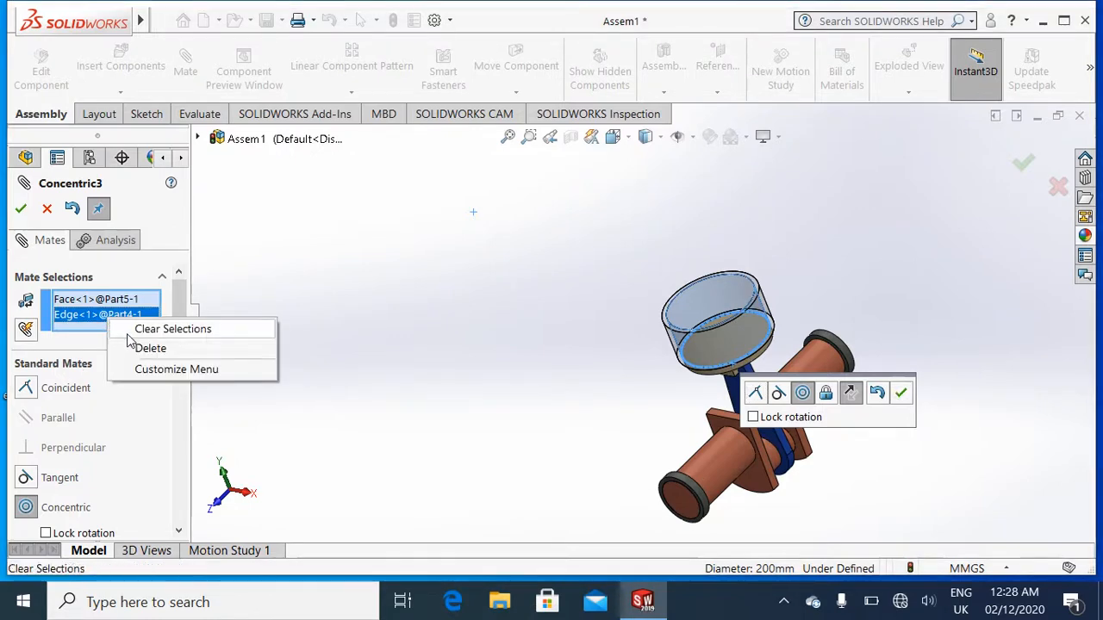
pyautogui.click(138, 329)
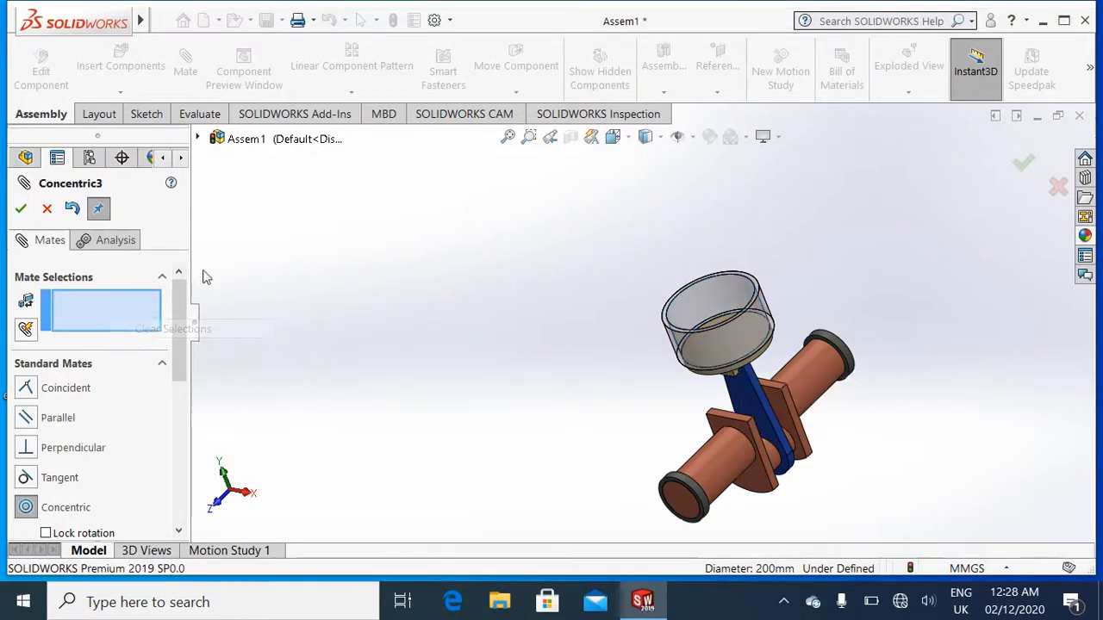
# Add a concentric mate between the inner face of the cylinder Part5 and the outer cylindrical face of the piston Part4.
pyautogui.click(702, 286)
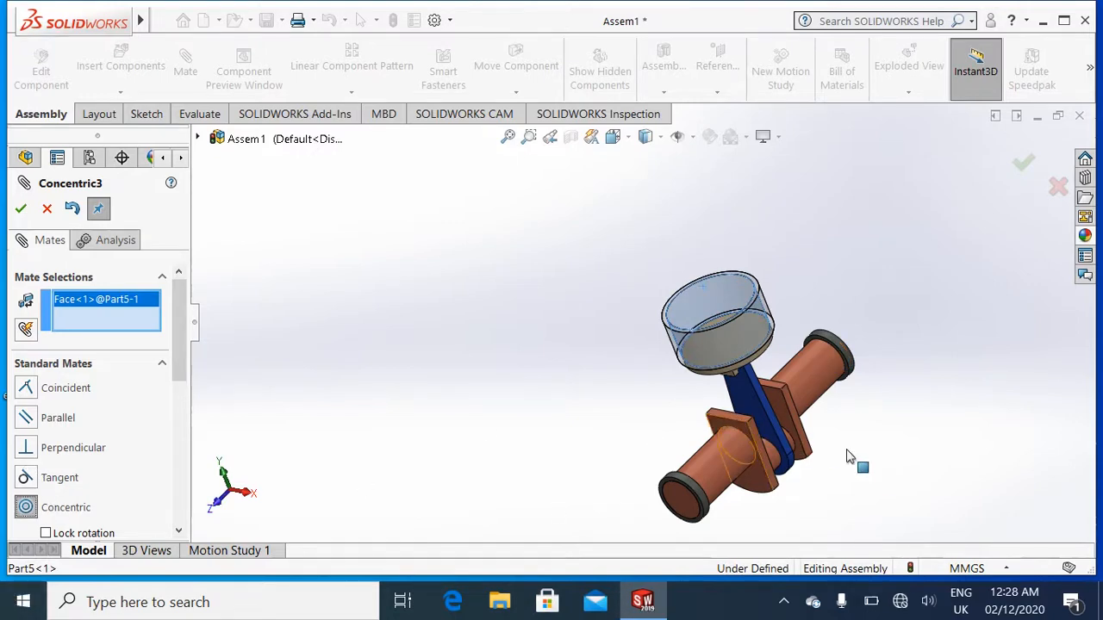
pyautogui.scroll(-3, 853, 457)
pyautogui.scroll(-3, 836, 444)
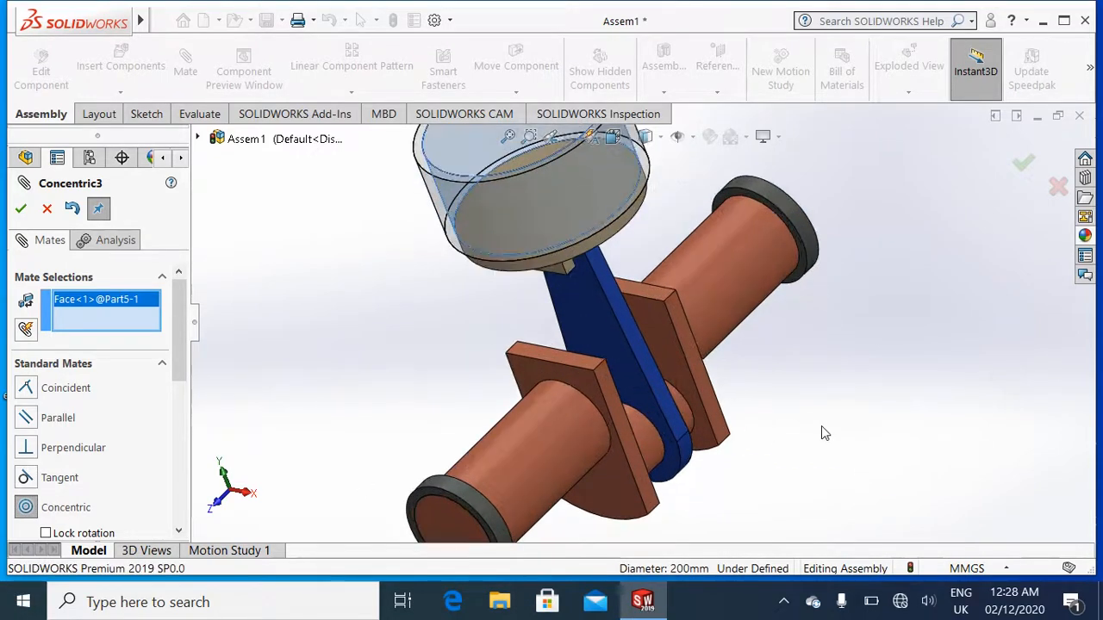
pyautogui.click(575, 251)
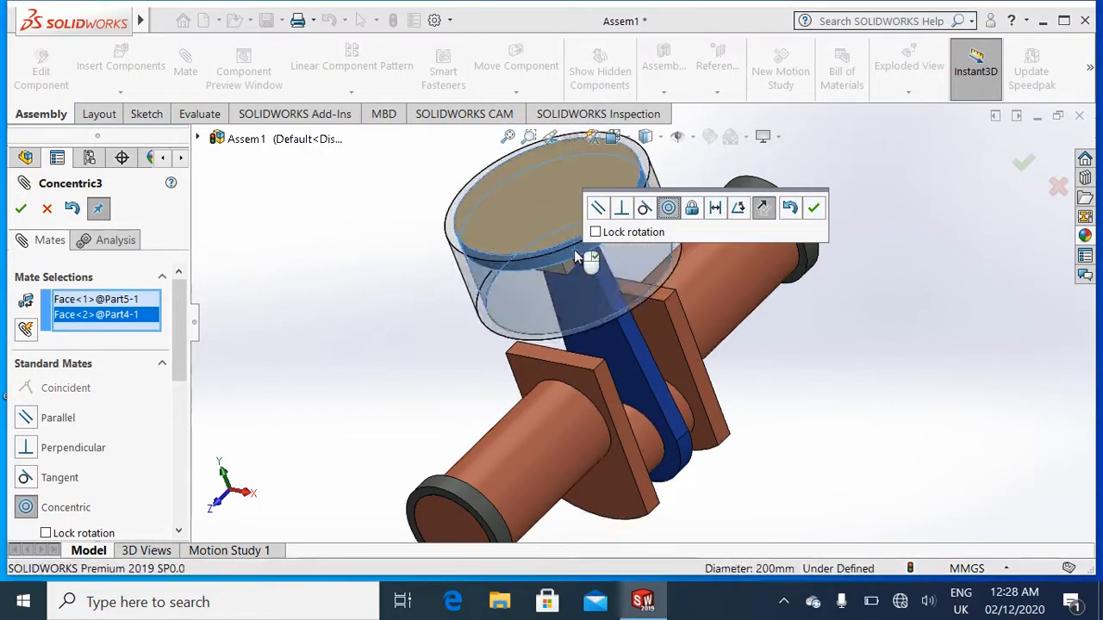
pyautogui.click(813, 209)
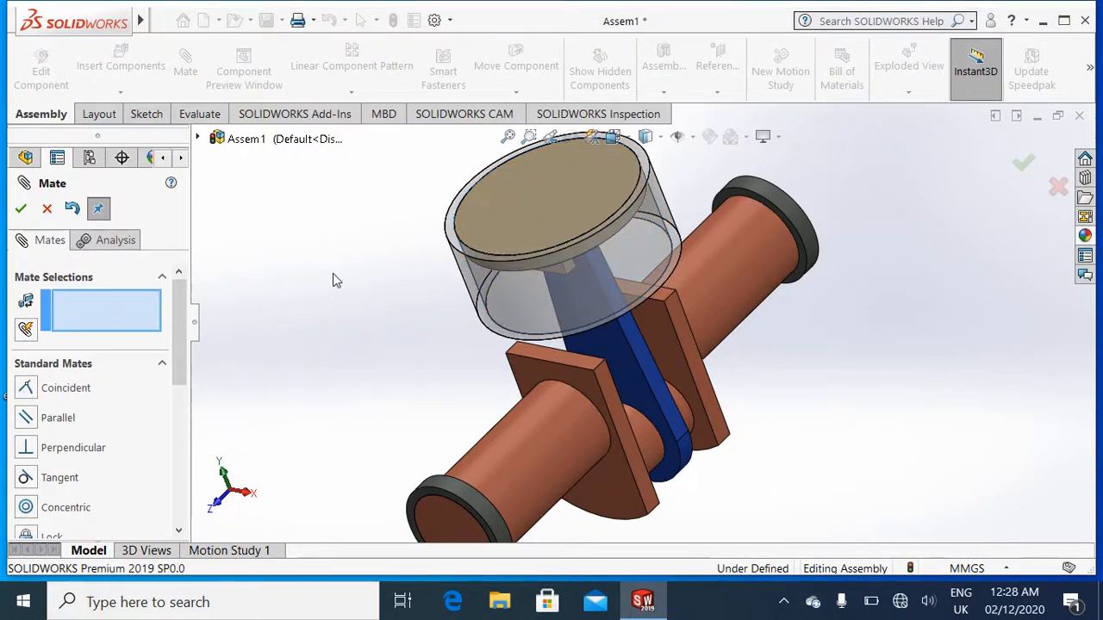
pyautogui.hotkey('ctrl', '1')
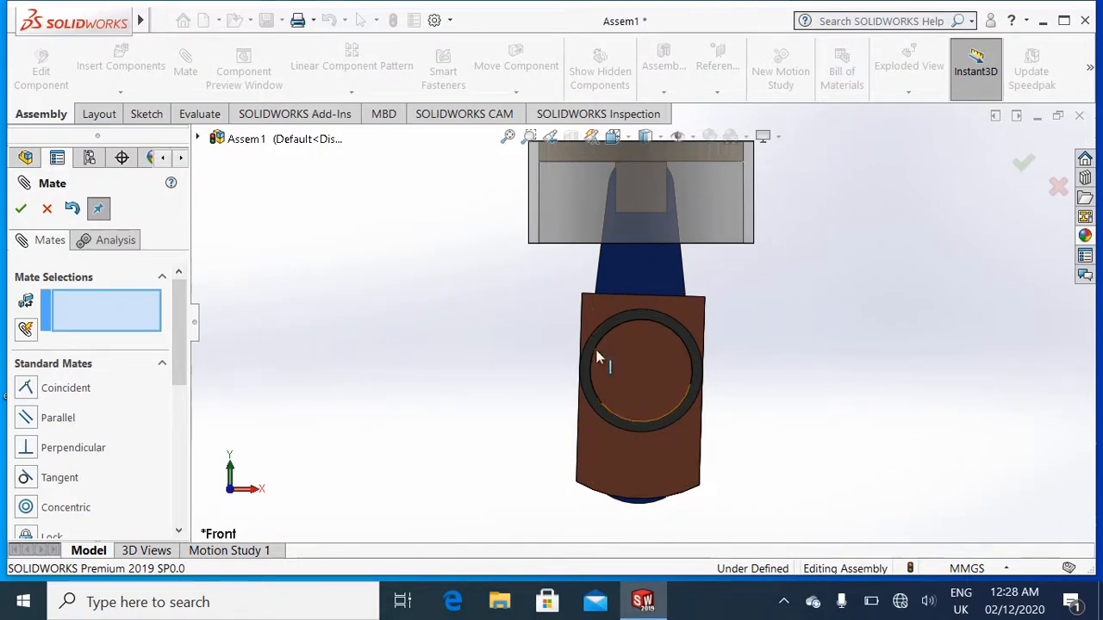
pyautogui.hotkey('ctrl', '7')
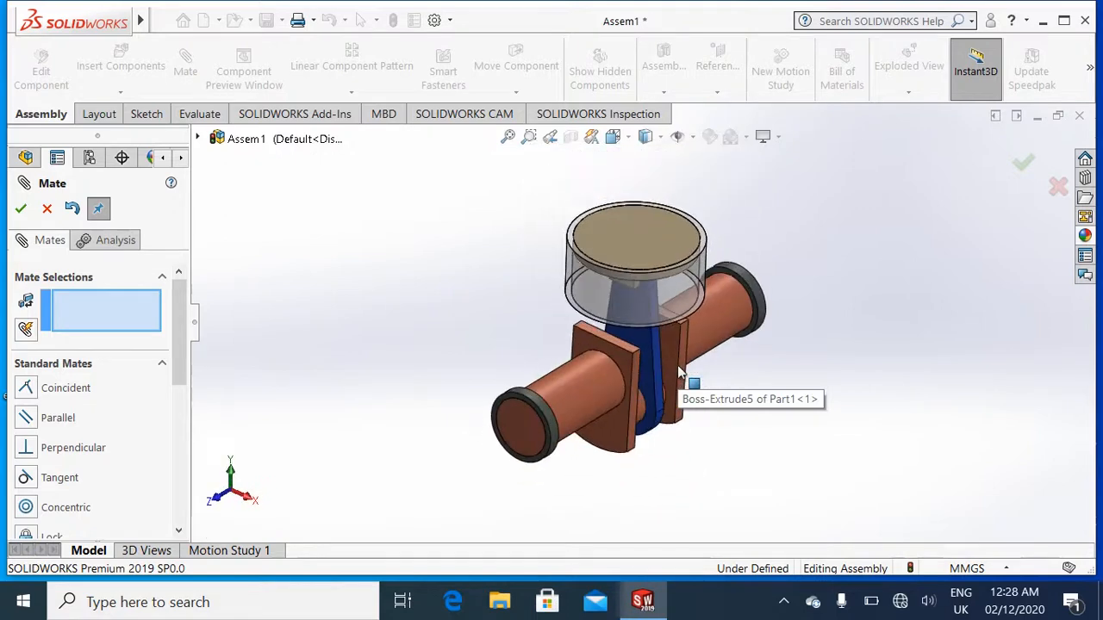
pyautogui.click(21, 210)
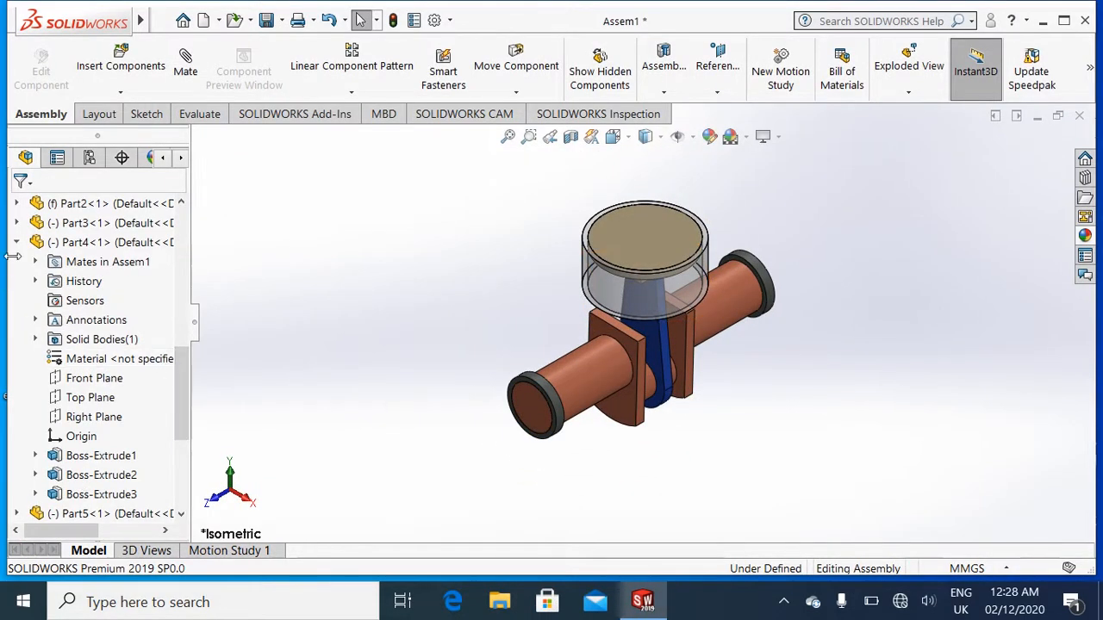
# Fix the cylinder Part5 in place and rotate the crankshaft to test the piston's motion.
pyautogui.click(17, 242)
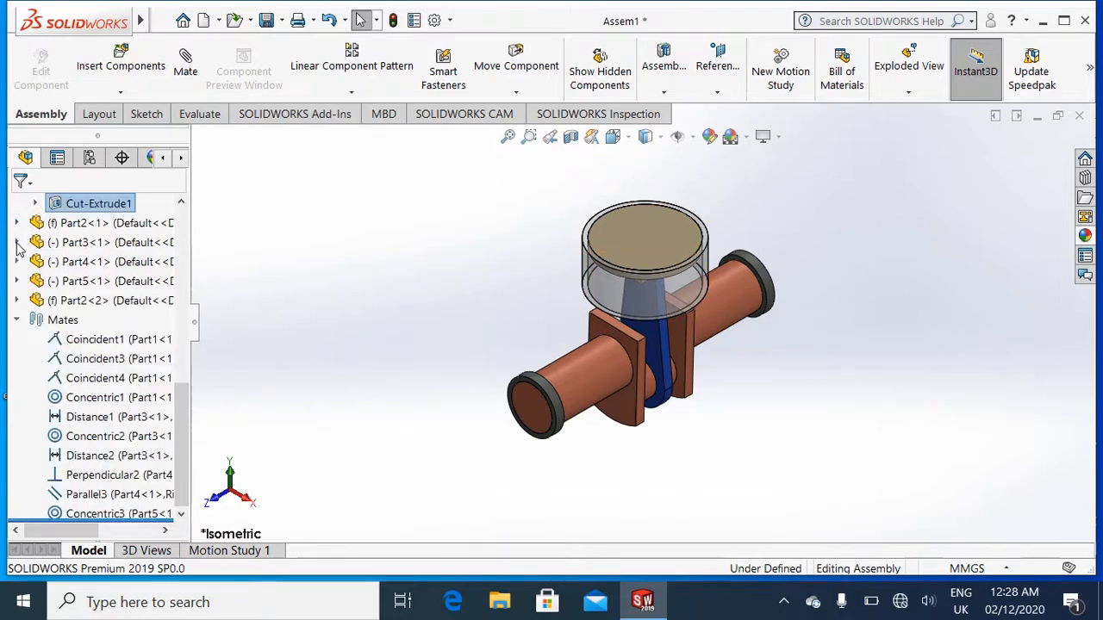
pyautogui.rightClick(67, 287)
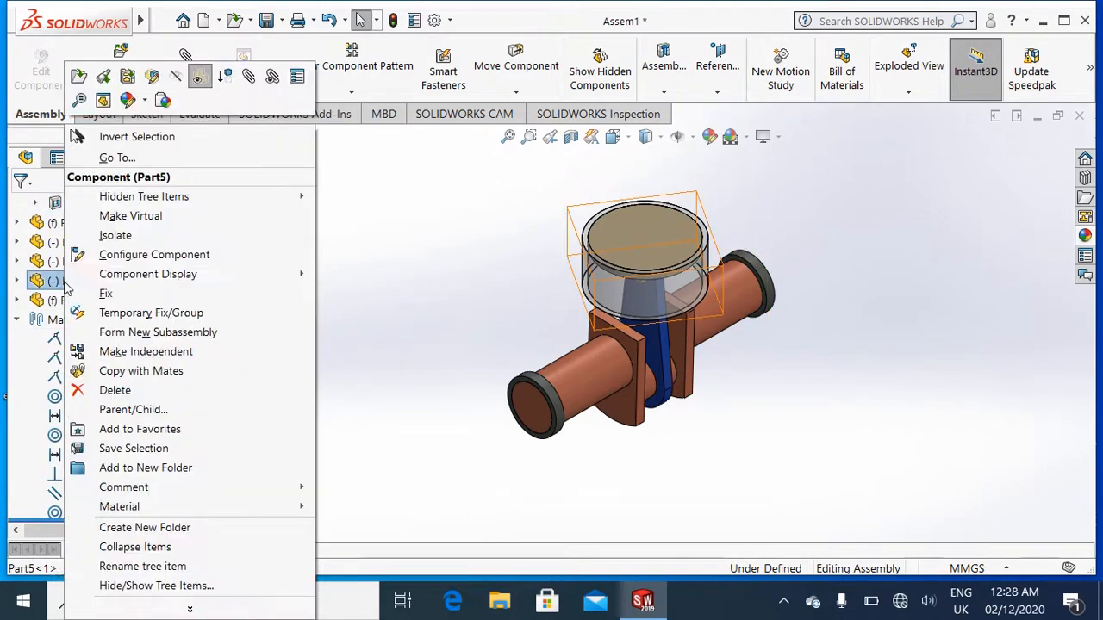
pyautogui.click(121, 293)
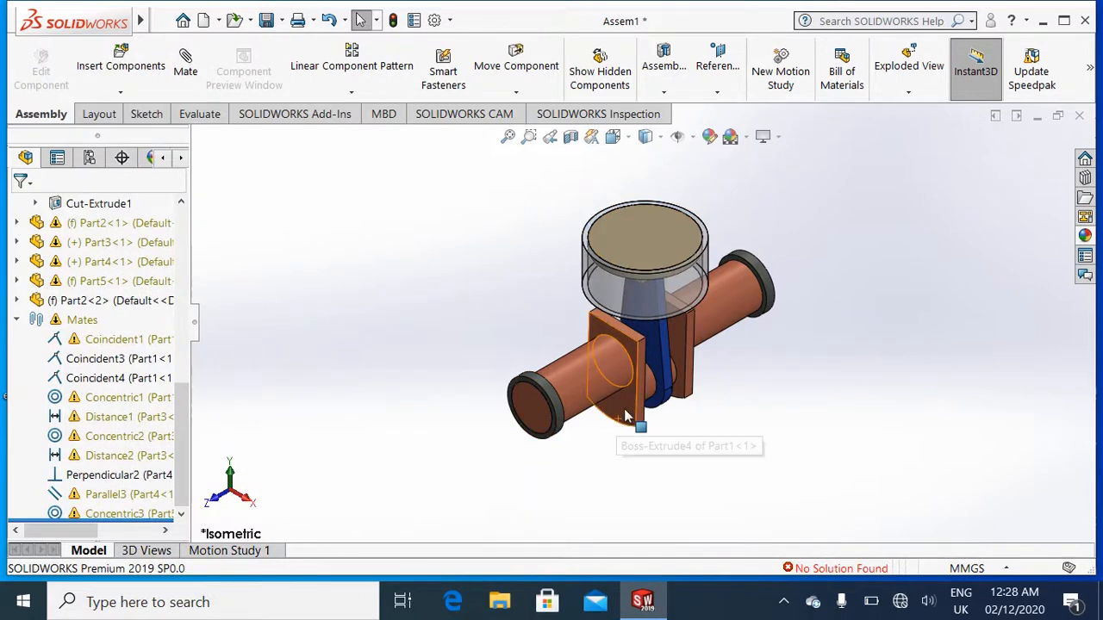
pyautogui.click(653, 414)
pyautogui.moveTo(653, 414)
pyautogui.mouseDown()
pyautogui.moveTo(522, 335)
pyautogui.moveTo(522, 438)
pyautogui.moveTo(707, 309)
pyautogui.moveTo(558, 274)
pyautogui.moveTo(746, 344)
pyautogui.moveTo(581, 415)
pyautogui.moveTo(668, 223)
pyautogui.moveTo(655, 465)
pyautogui.moveTo(541, 340)
pyautogui.moveTo(638, 405)
pyautogui.moveTo(720, 396)
pyautogui.moveTo(572, 422)
pyautogui.moveTo(646, 295)
pyautogui.moveTo(632, 279)
pyautogui.moveTo(648, 294)
pyautogui.mouseUp()
pyautogui.click(749, 360)
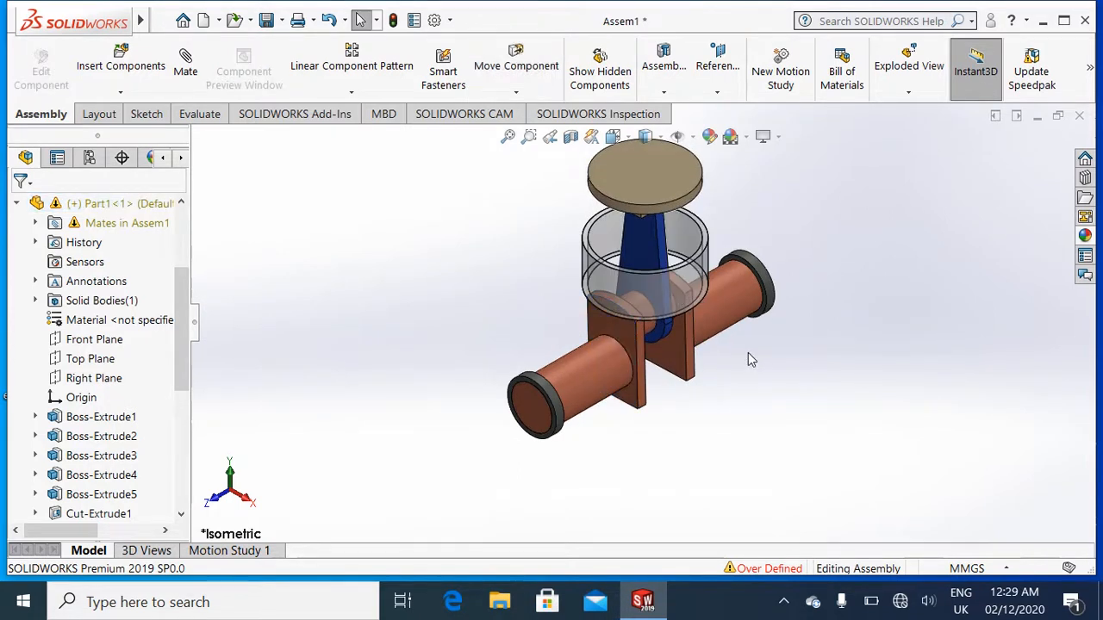
pyautogui.press('f')
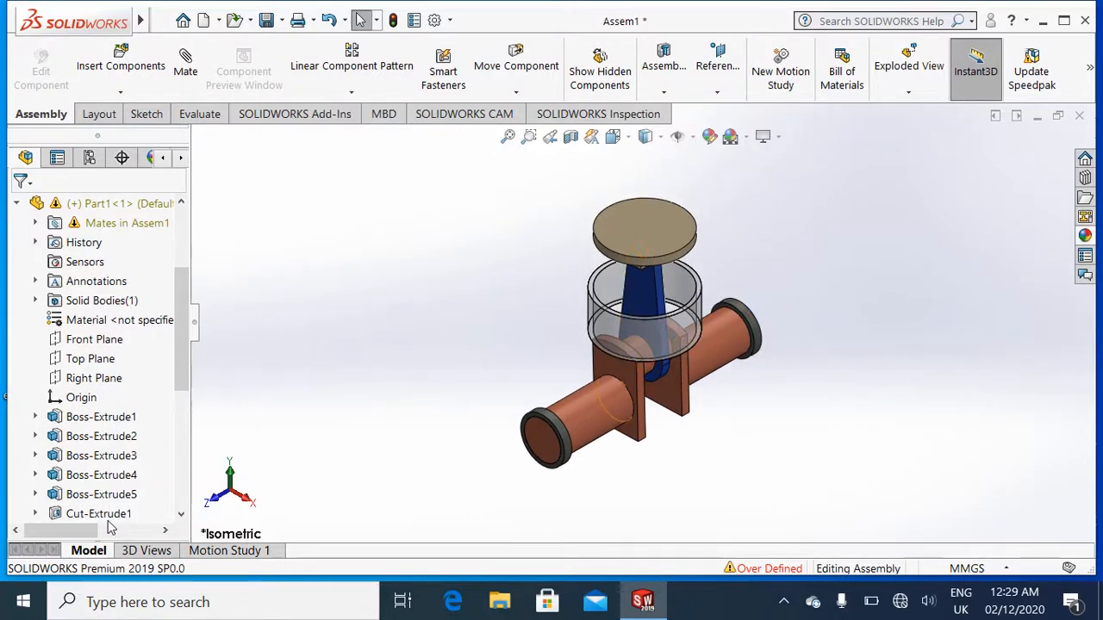
# Float the fixed cylinder Part5.
pyautogui.click(36, 205)
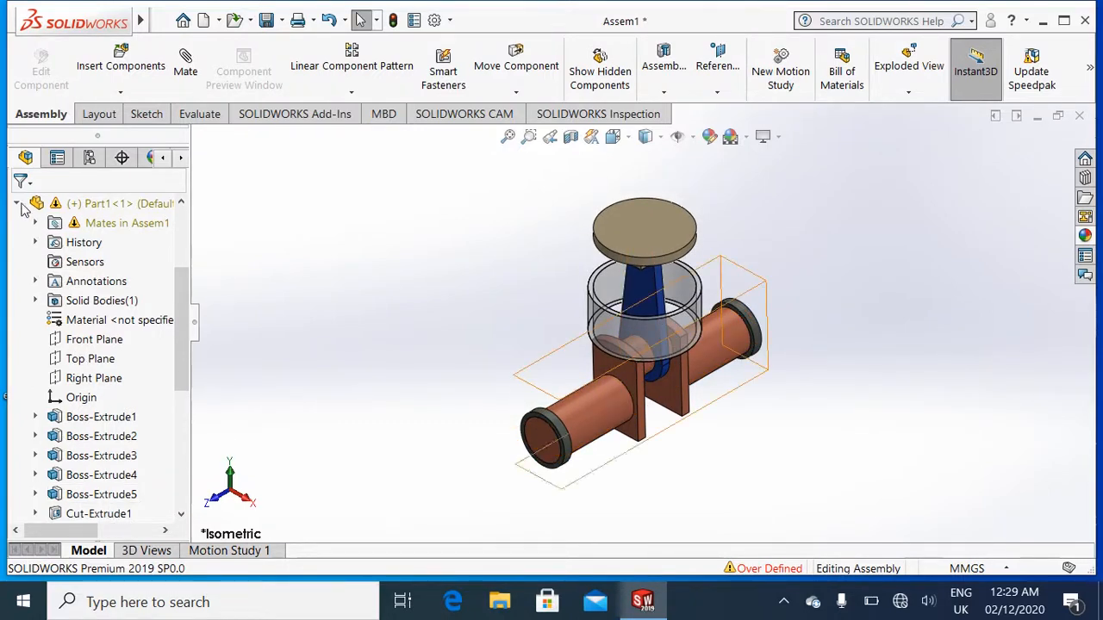
pyautogui.click(15, 203)
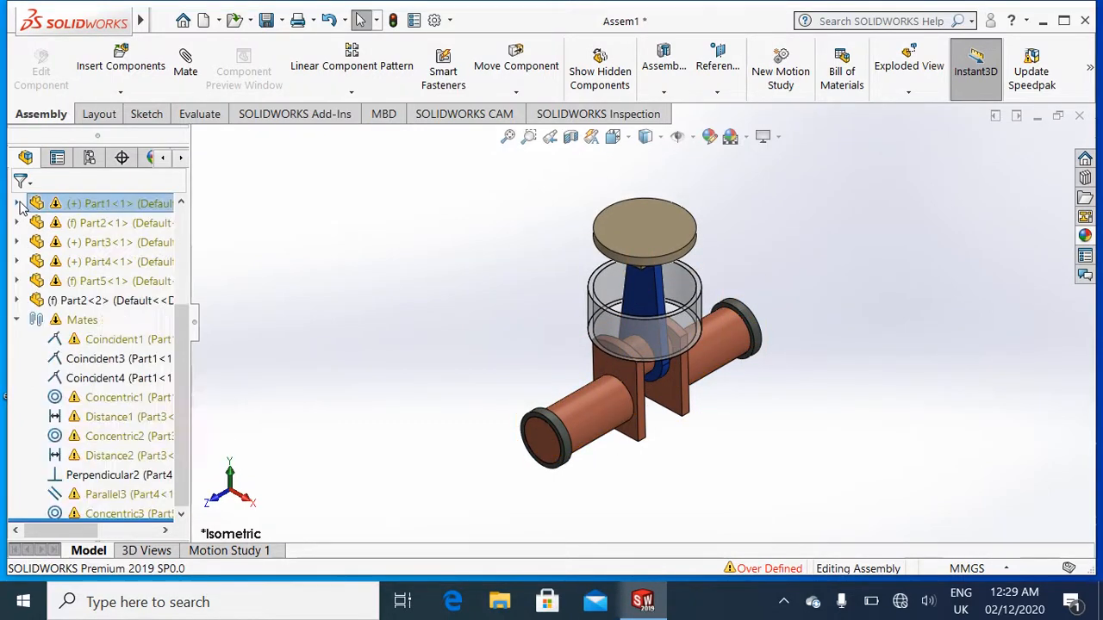
pyautogui.rightClick(76, 281)
pyautogui.click(121, 274)
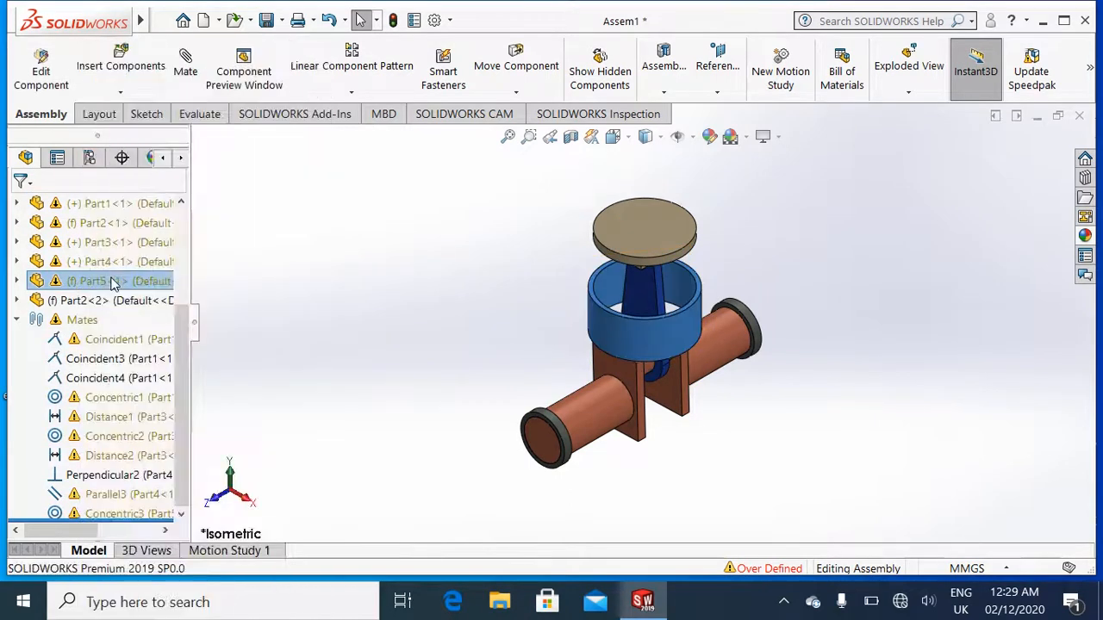
# Move the connecting rod and cylinder in the isometric and front views to test how the mechanism follows.
pyautogui.click(492, 325)
pyautogui.moveTo(626, 340); pyautogui.dragTo(850, 380)
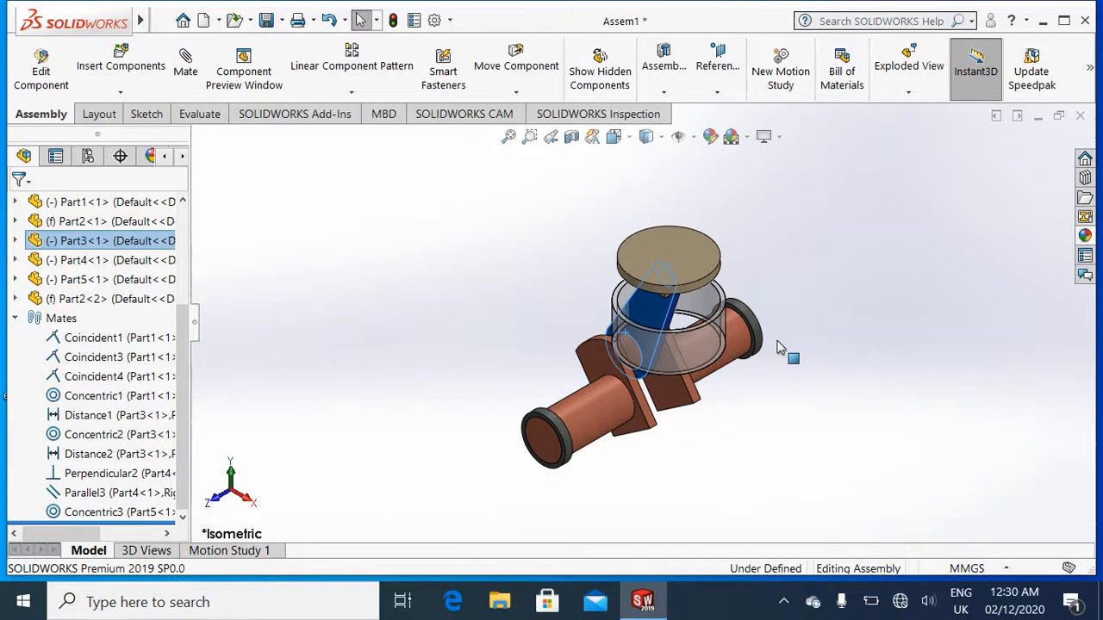
pyautogui.hotkey('ctrl', '1')
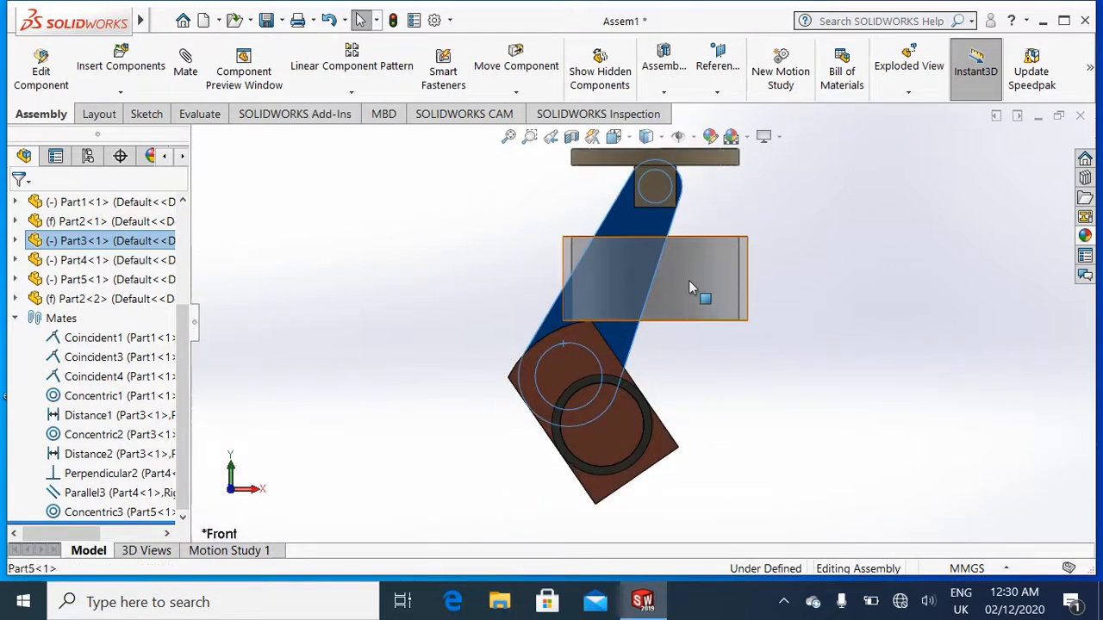
pyautogui.moveTo(689, 280); pyautogui.dragTo(584, 237)
pyautogui.moveTo(558, 357); pyautogui.dragTo(635, 327)
pyautogui.moveTo(620, 256); pyautogui.dragTo(661, 243)
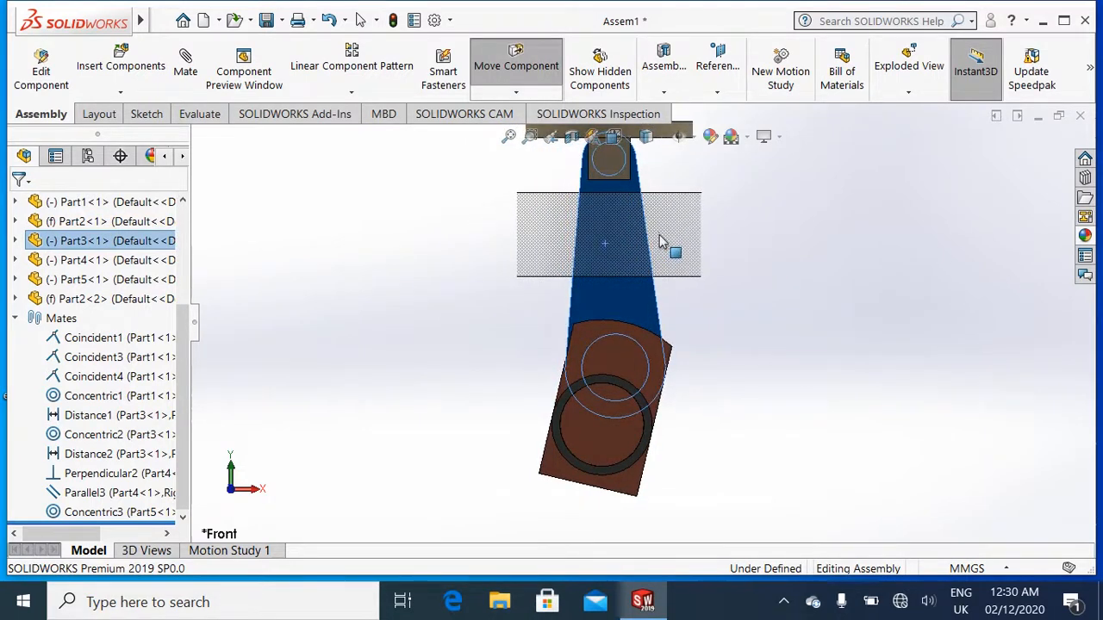
pyautogui.click(760, 268)
pyautogui.hotkey('ctrl', '7')
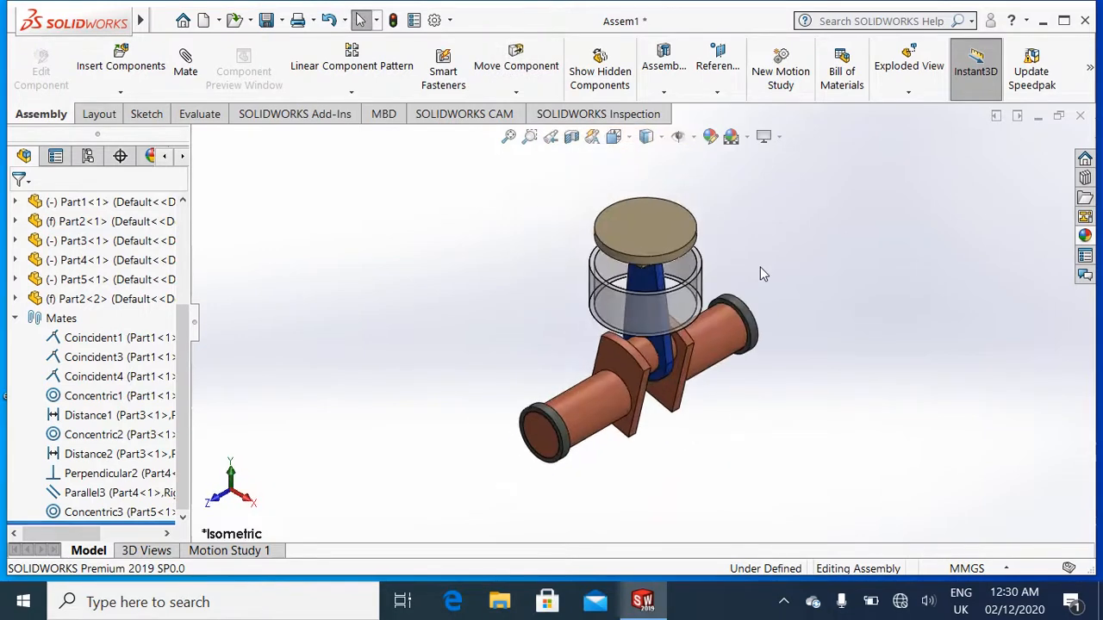
pyautogui.moveTo(661, 305)
pyautogui.mouseDown()
pyautogui.moveTo(686, 306)
pyautogui.moveTo(677, 296)
pyautogui.mouseUp()
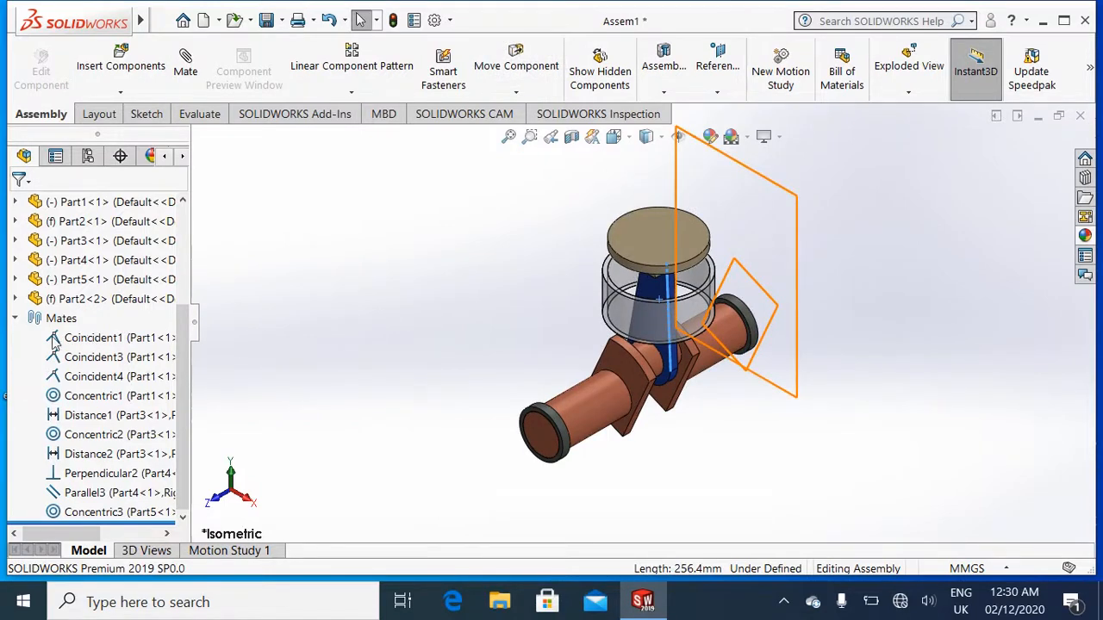
# Delete the Concentric3 mate between the cylinder and the piston.
pyautogui.rightClick(75, 515)
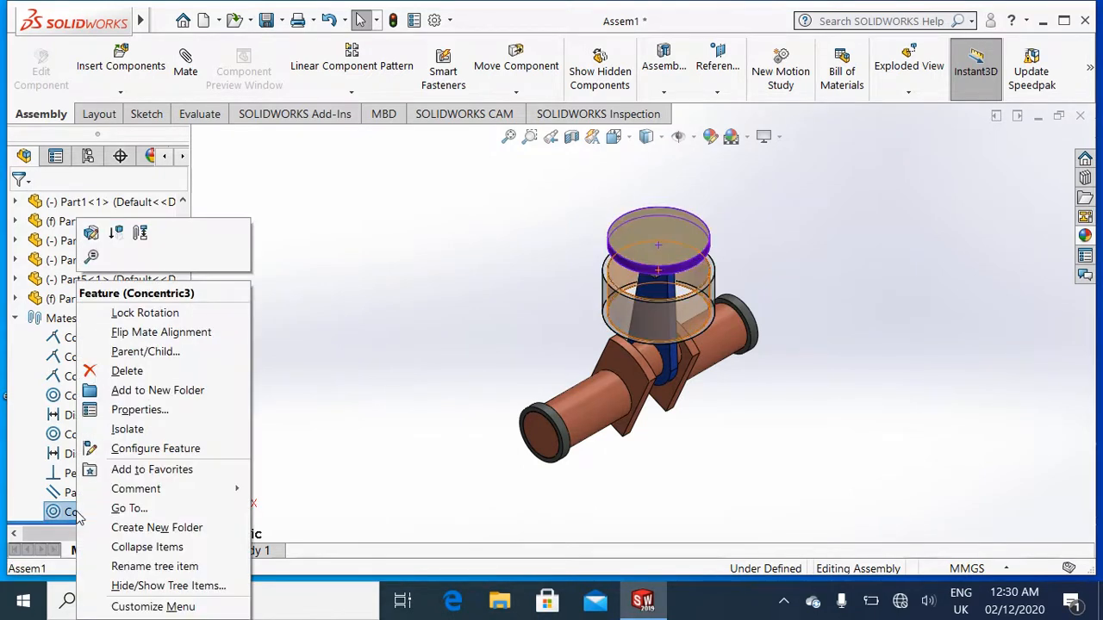
pyautogui.click(116, 371)
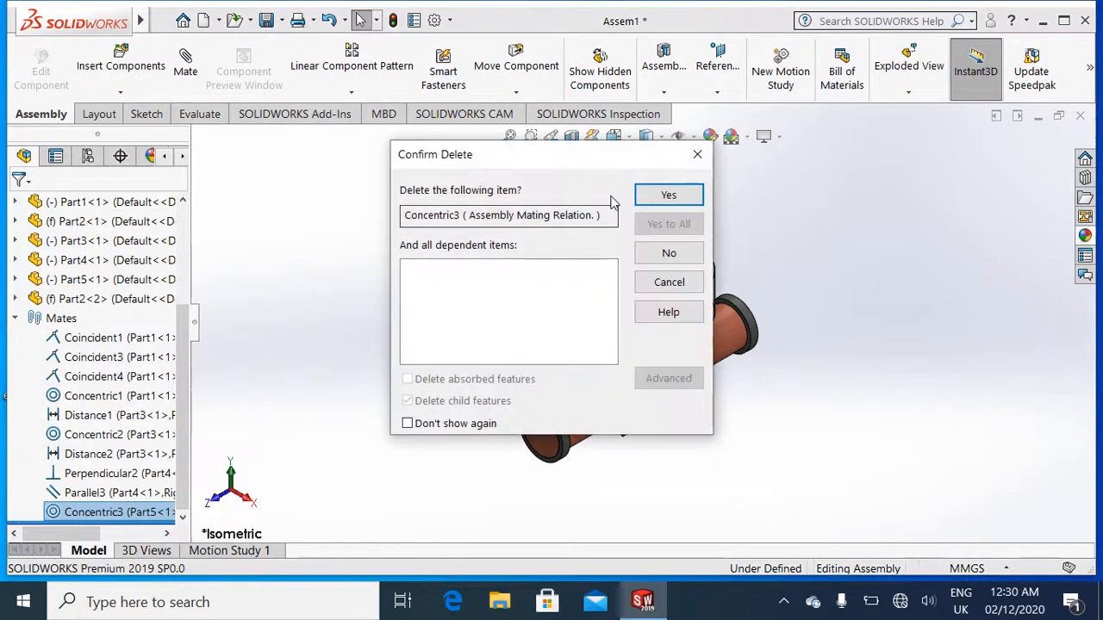
pyautogui.click(665, 199)
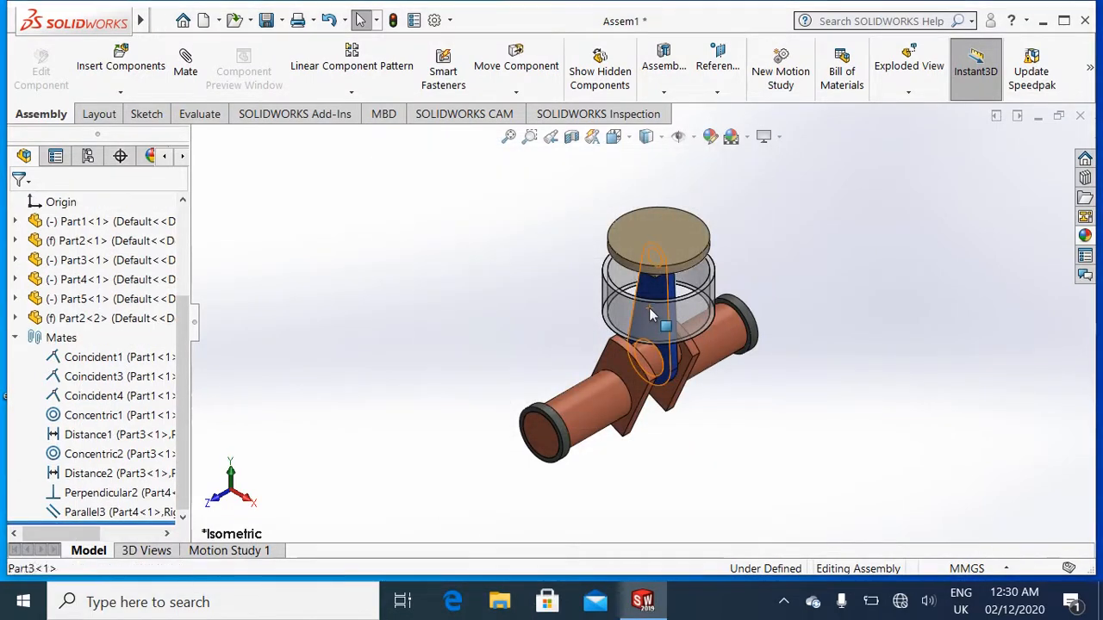
# Move the cylinder up around the piston and center the crankshaft, connecting rod and piston upright beneath it in the front view.
pyautogui.moveTo(649, 310); pyautogui.dragTo(686, 240)
pyautogui.click(806, 320)
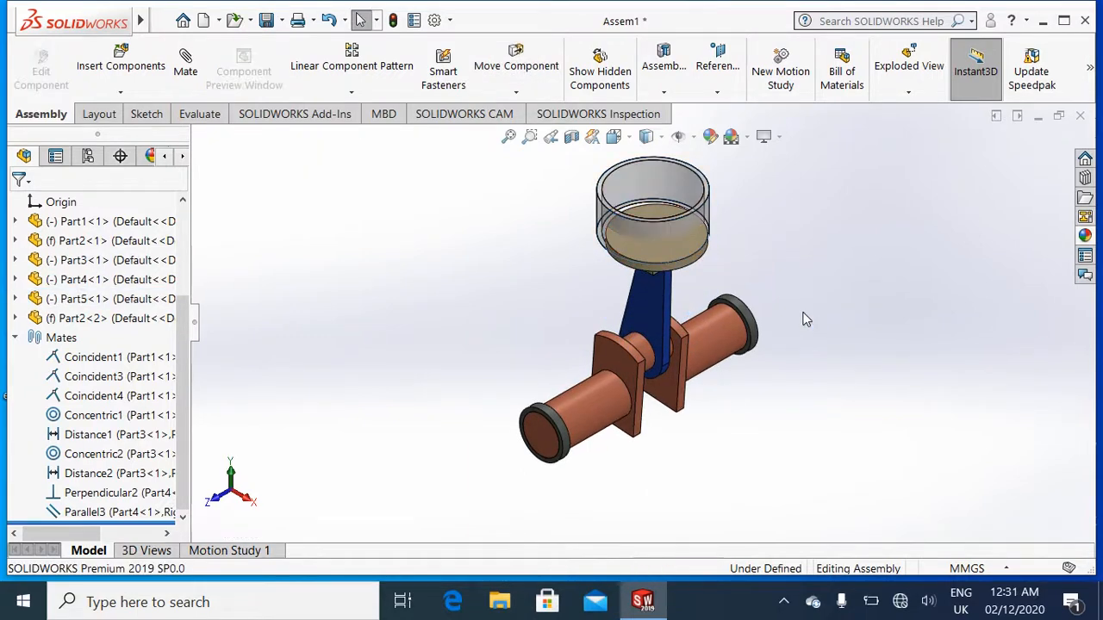
pyautogui.hotkey('ctrl', '1')
pyautogui.click(655, 379)
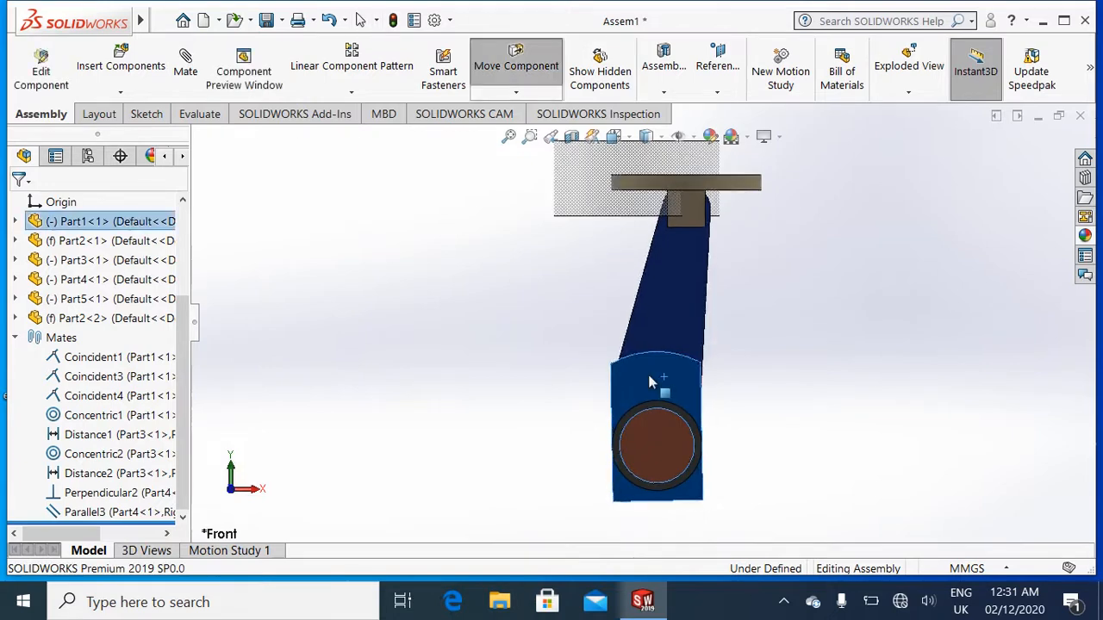
pyautogui.moveTo(651, 381); pyautogui.dragTo(614, 164)
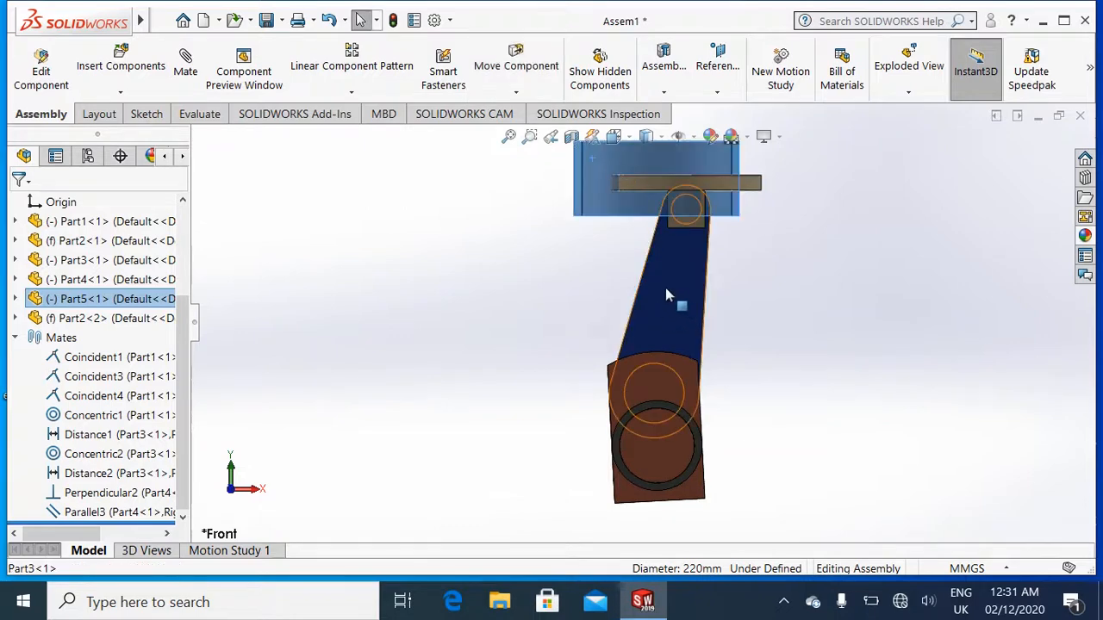
pyautogui.click(654, 277)
pyautogui.moveTo(653, 280); pyautogui.dragTo(649, 279)
pyautogui.press('Escape')
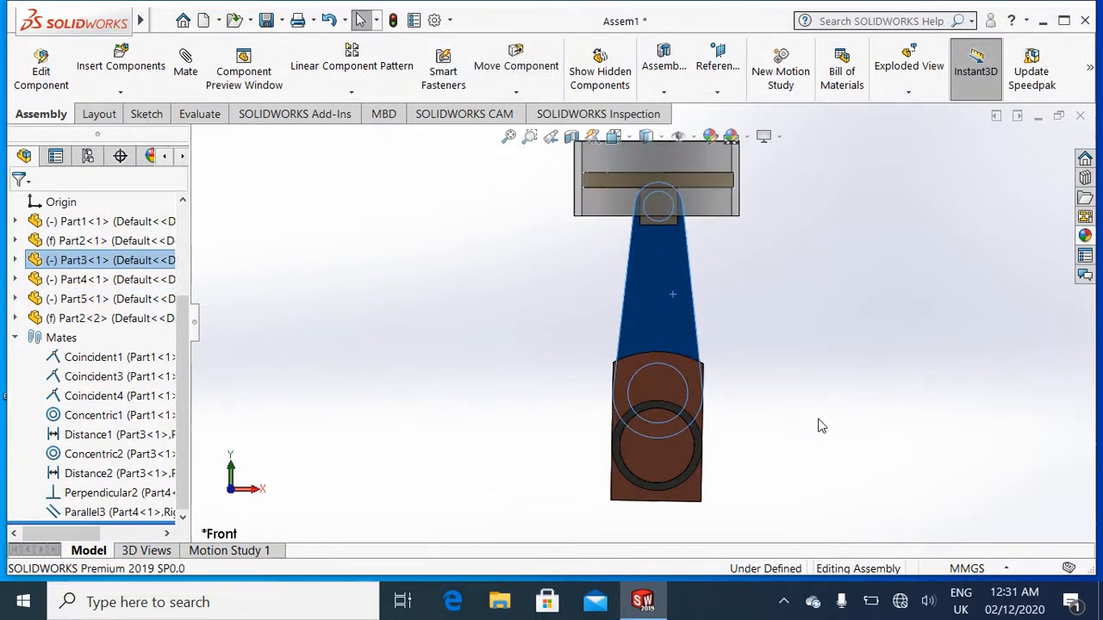
# Add a concentric mate between the inner face of the cylinder Part5 and the round side face of the piston Part4.
pyautogui.click(820, 426)
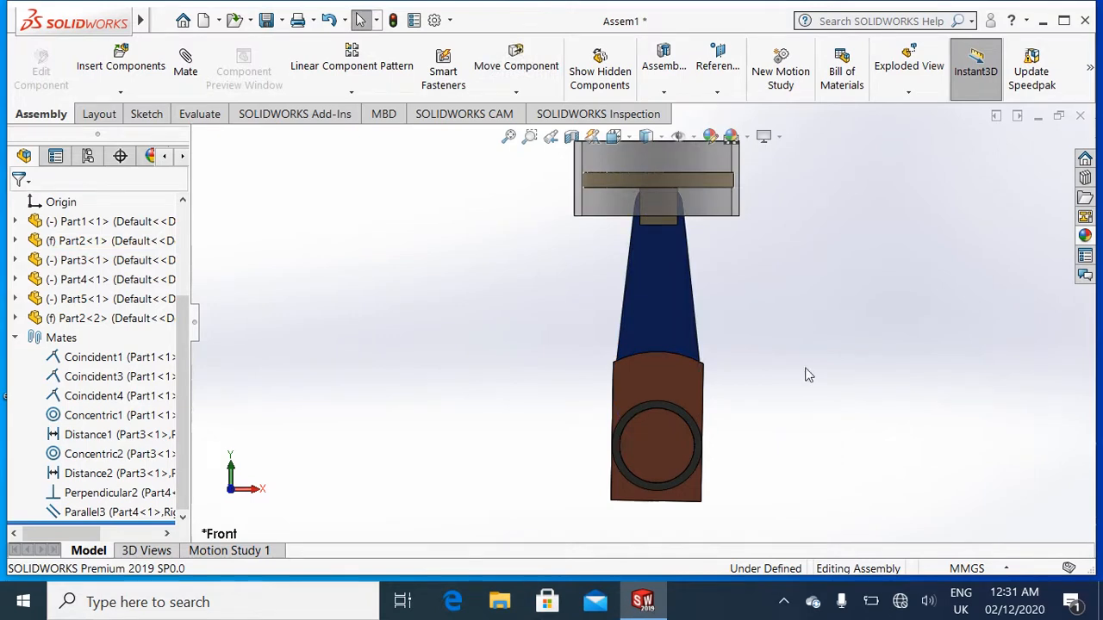
pyautogui.moveTo(806, 369); pyautogui.dragTo(806, 372, button='middle')
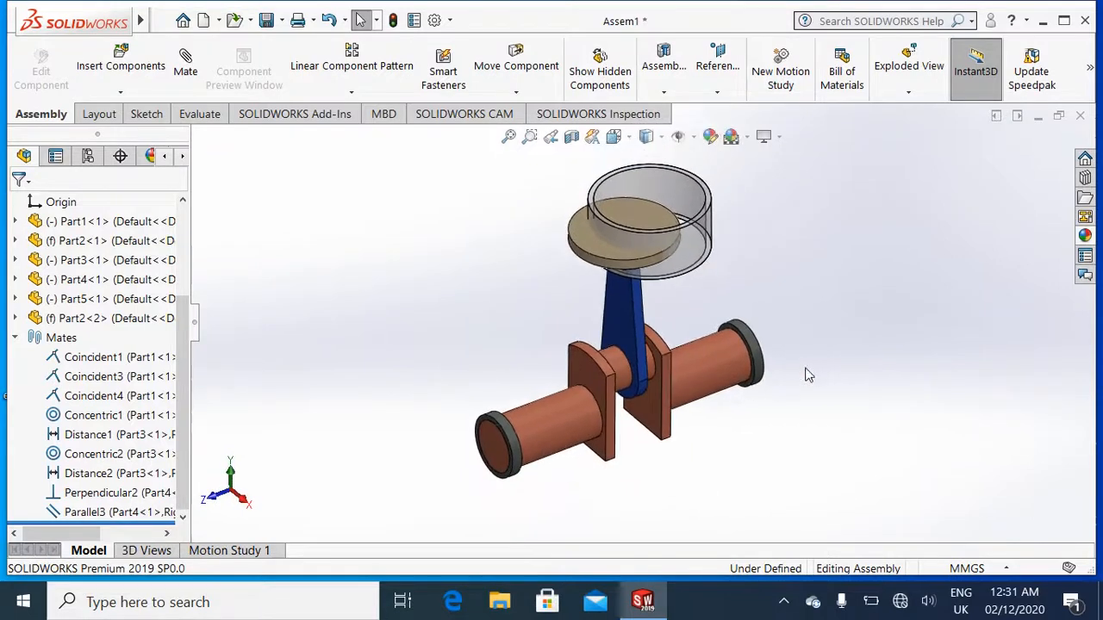
pyautogui.click(653, 184)
pyautogui.rightClick(652, 183)
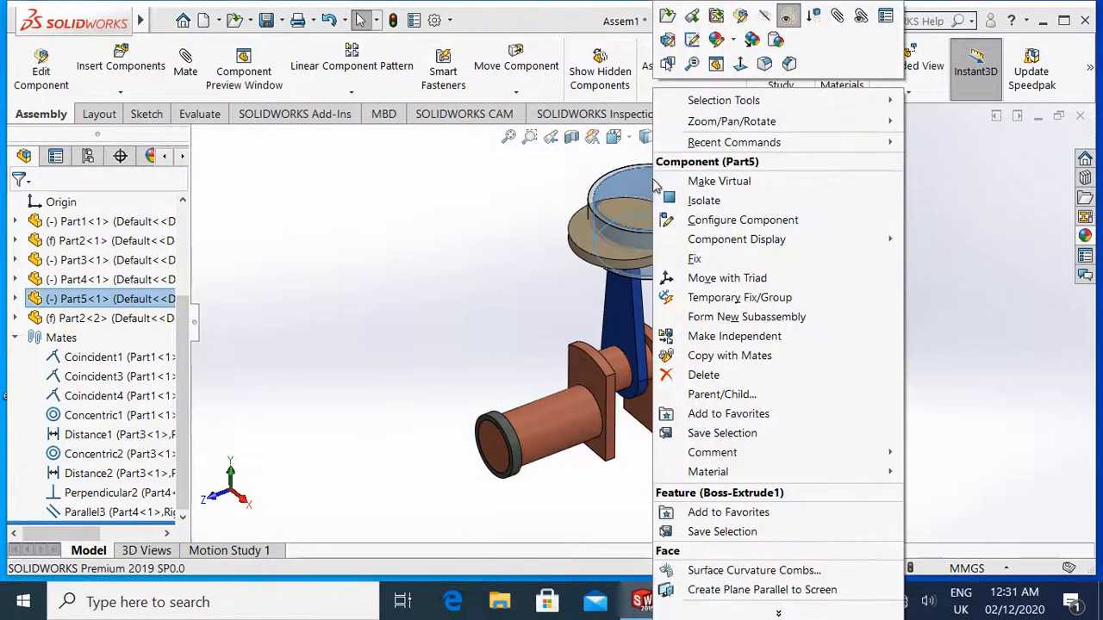
pyautogui.click(184, 57)
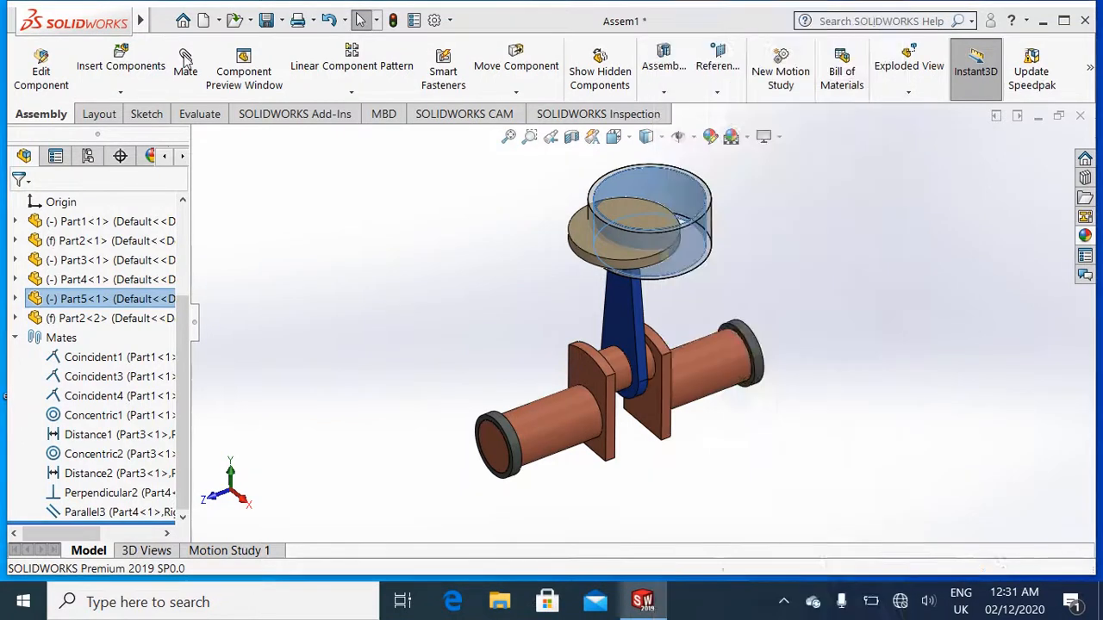
pyautogui.click(185, 56)
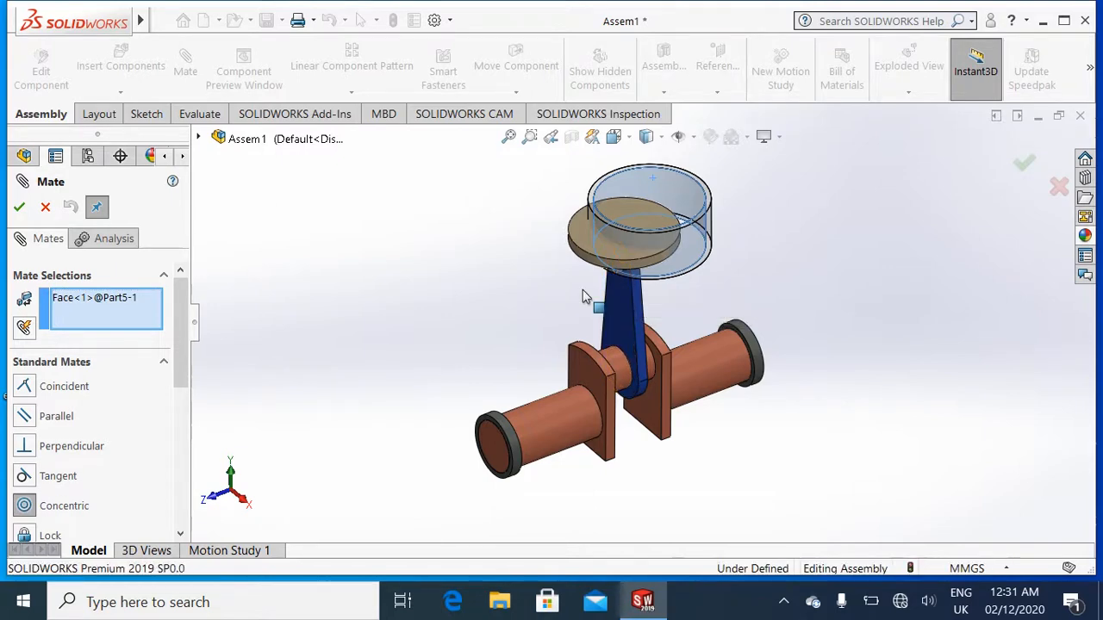
pyautogui.scroll(-3, 582, 291)
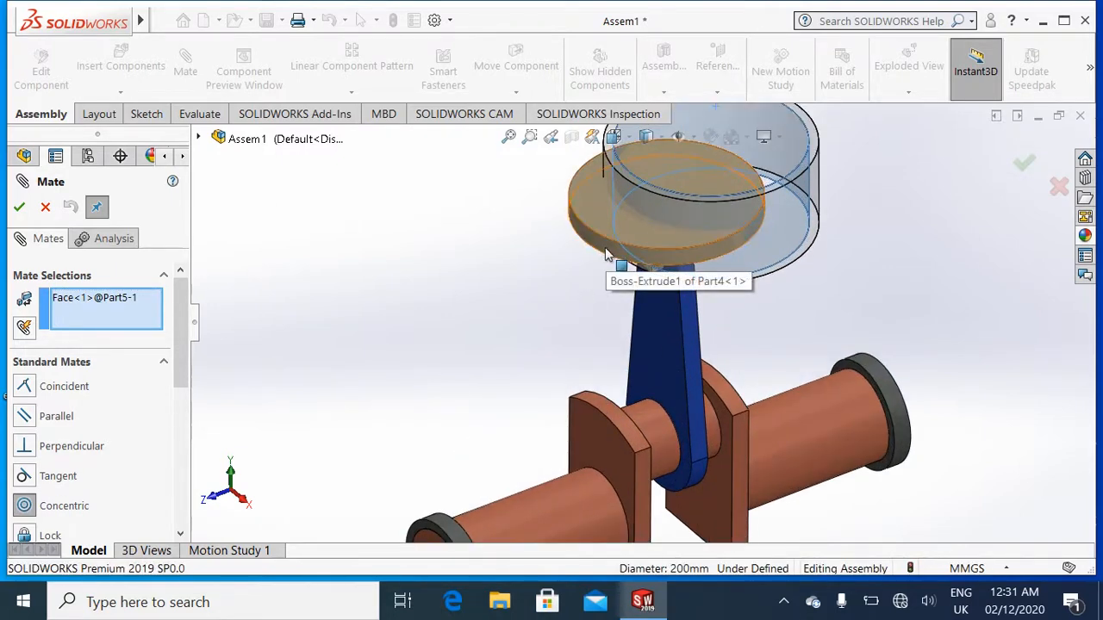
pyautogui.click(606, 254)
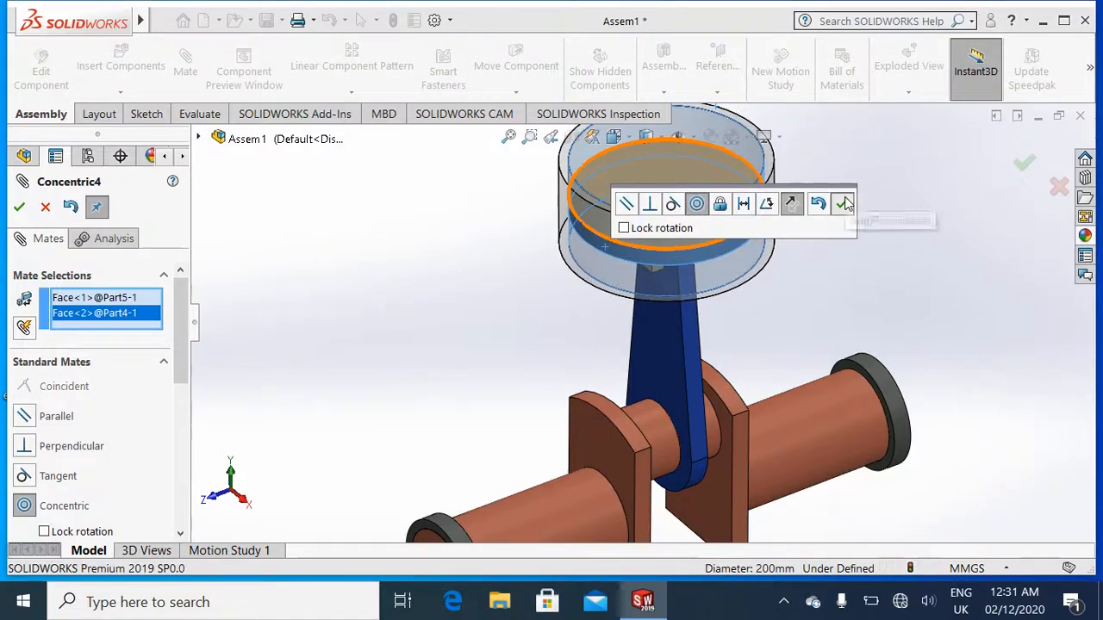
pyautogui.click(843, 202)
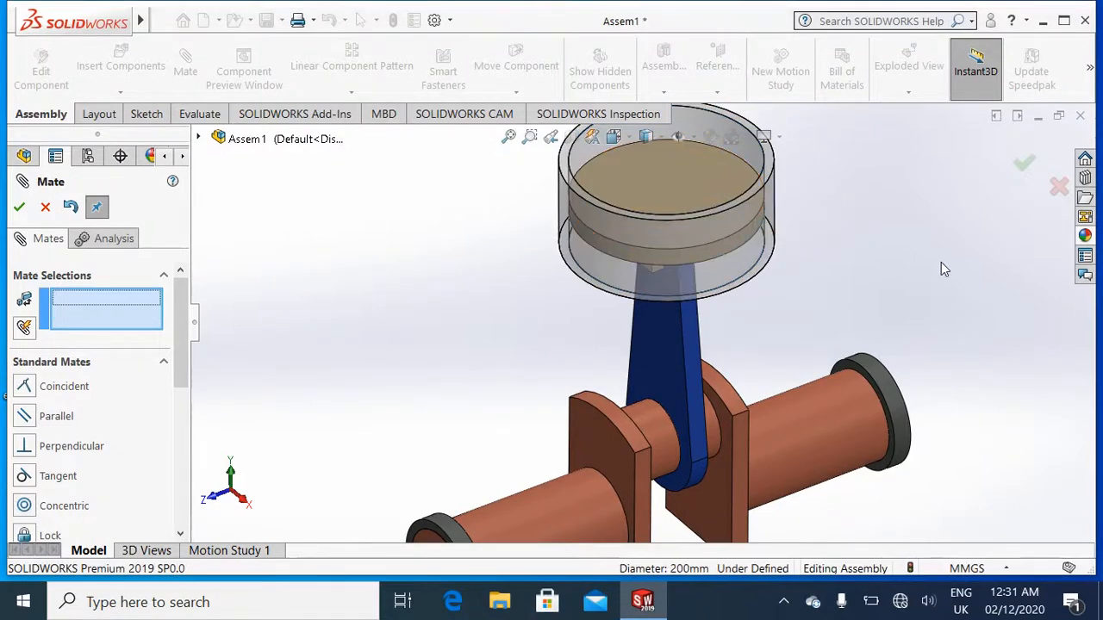
pyautogui.hotkey('ctrl', '1')
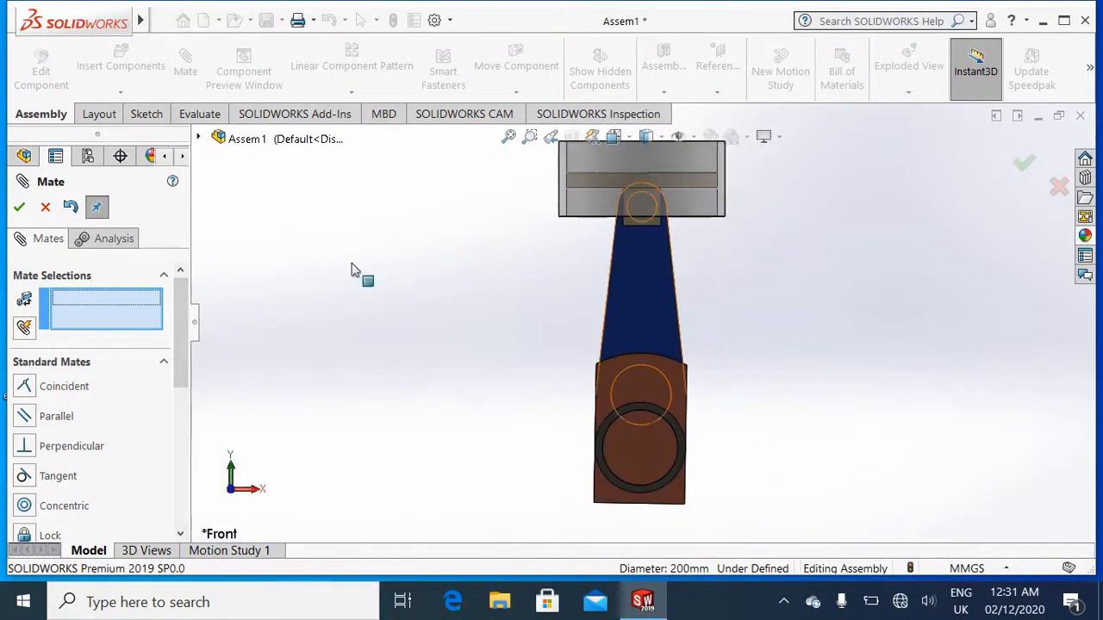
pyautogui.click(20, 208)
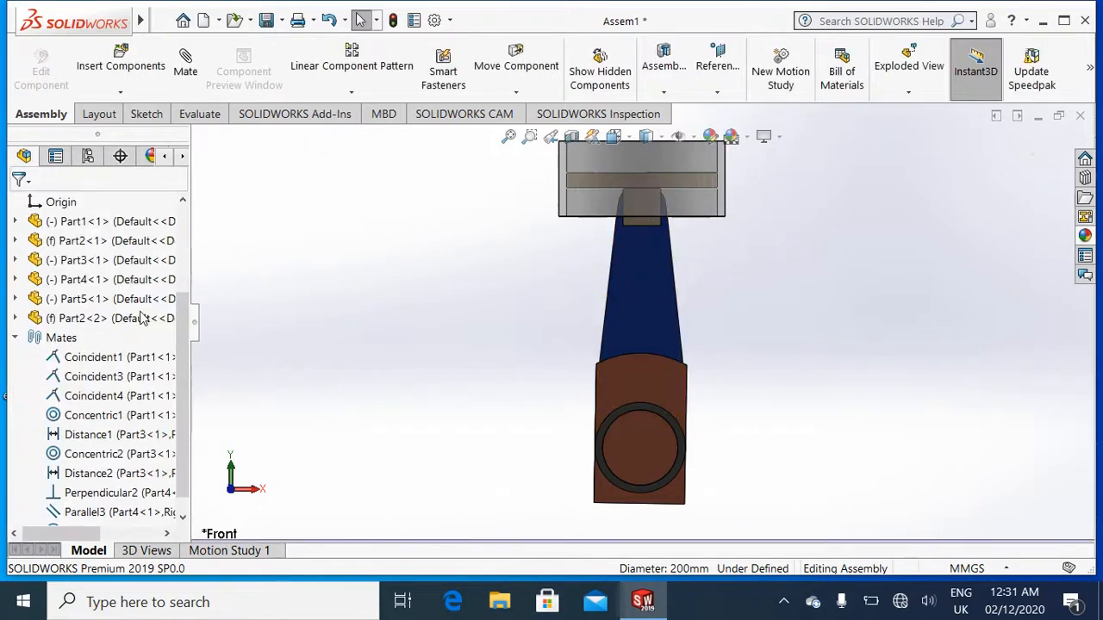
# Fix the cylinder Part5 in place and move the connecting rod in the front view to test the mechanism.
pyautogui.click(16, 338)
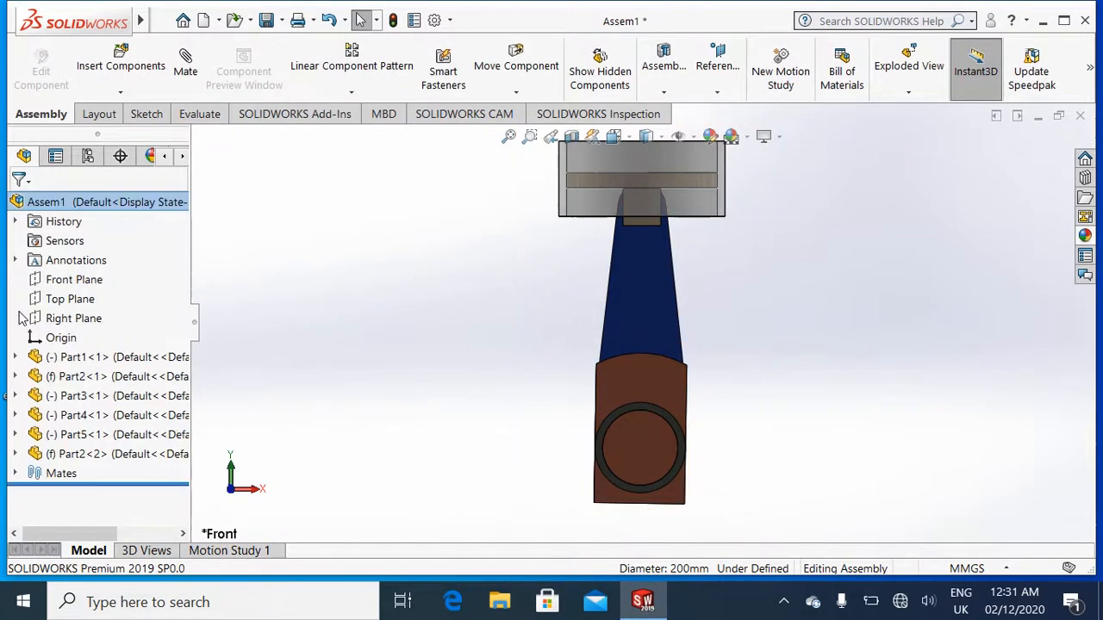
pyautogui.rightClick(69, 437)
pyautogui.click(108, 291)
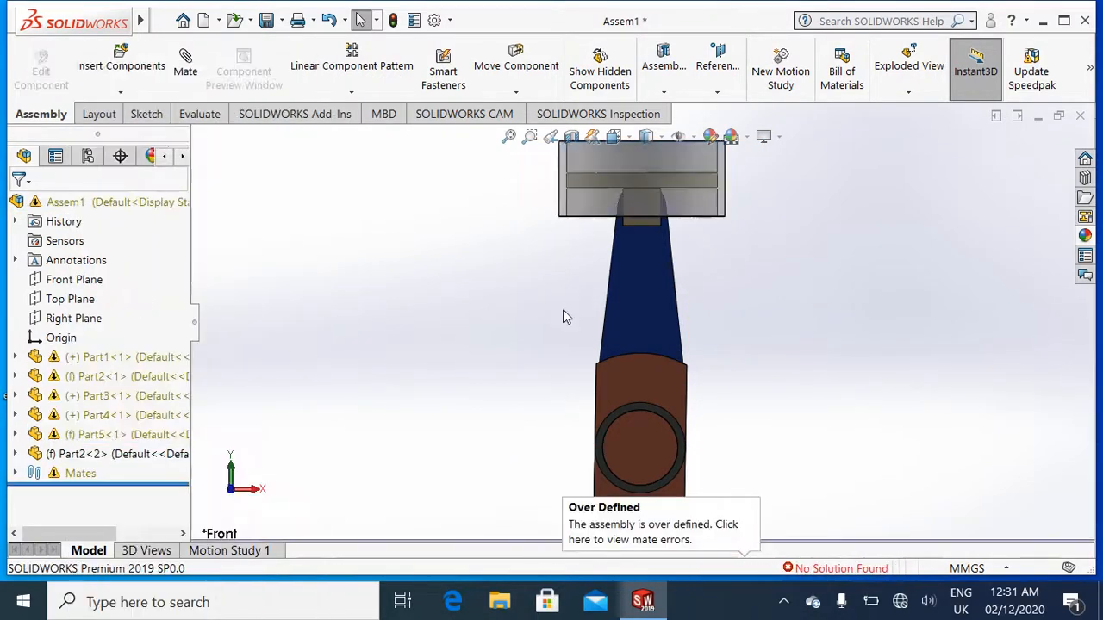
pyautogui.moveTo(645, 259); pyautogui.dragTo(848, 347)
pyautogui.click(847, 347)
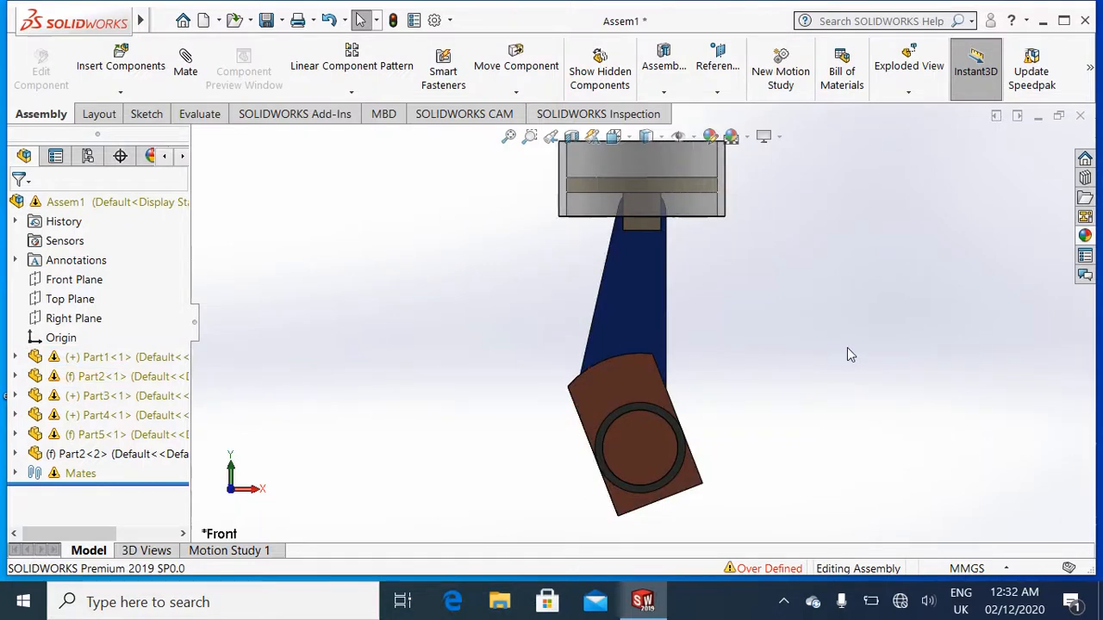
# Rebuild the assembly and save it to the Desktop as Assem1.SLDASM.
pyautogui.hotkey('ctrl', 's')
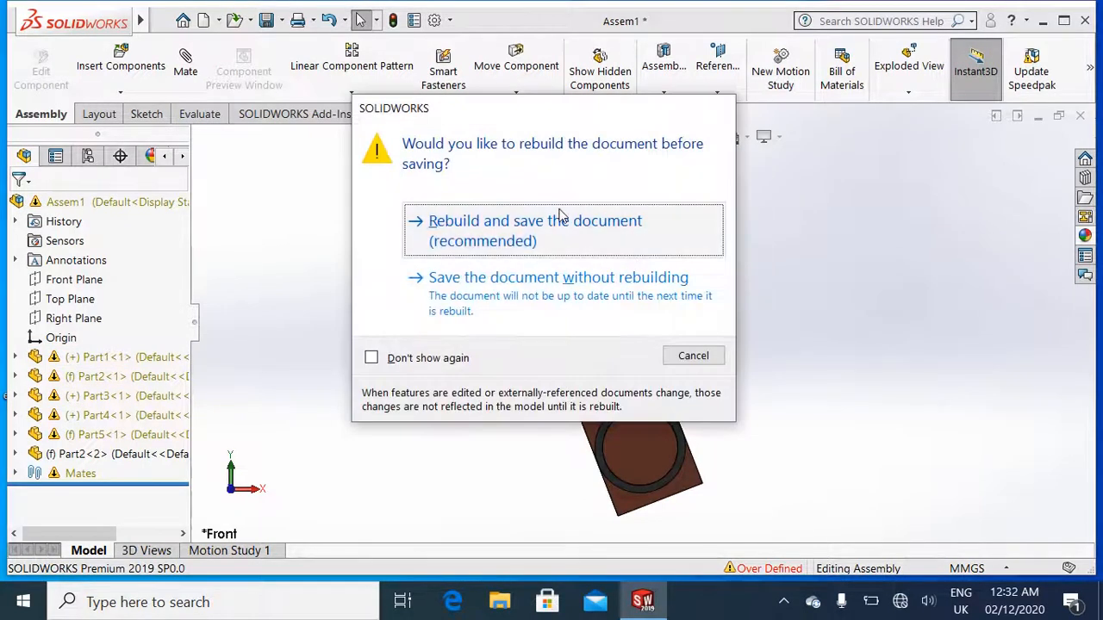
pyautogui.click(560, 216)
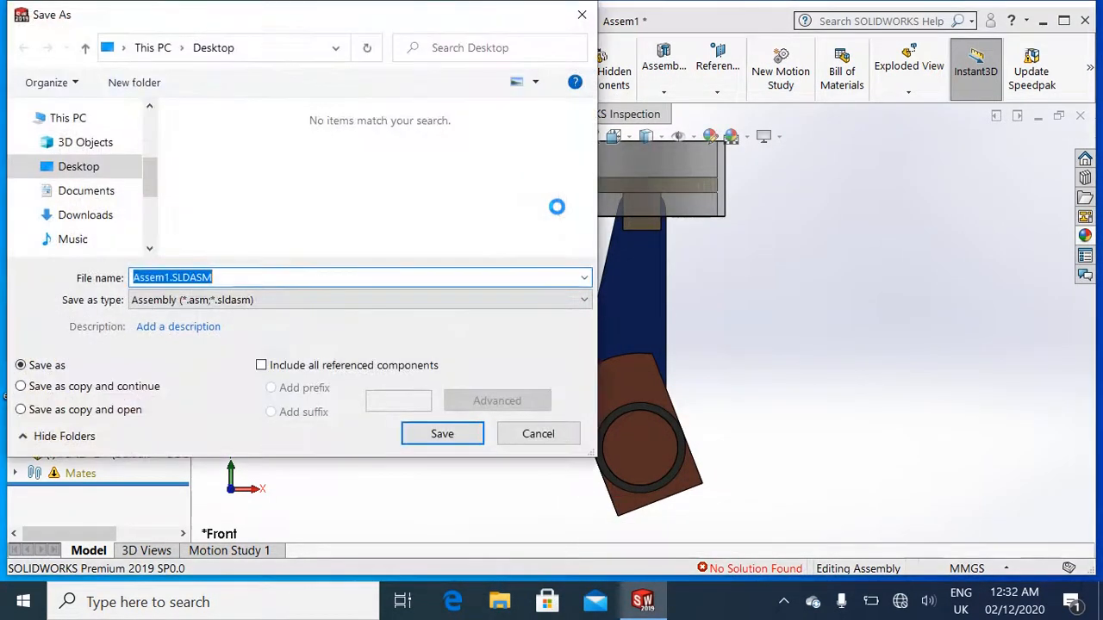
pyautogui.click(442, 433)
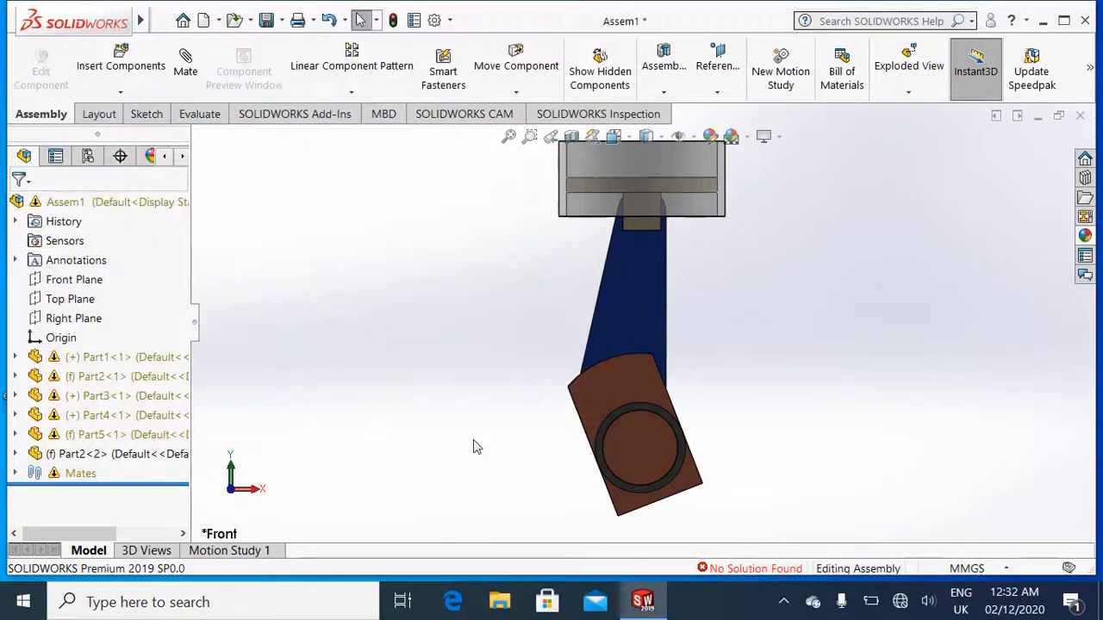
pyautogui.click(1038, 117)
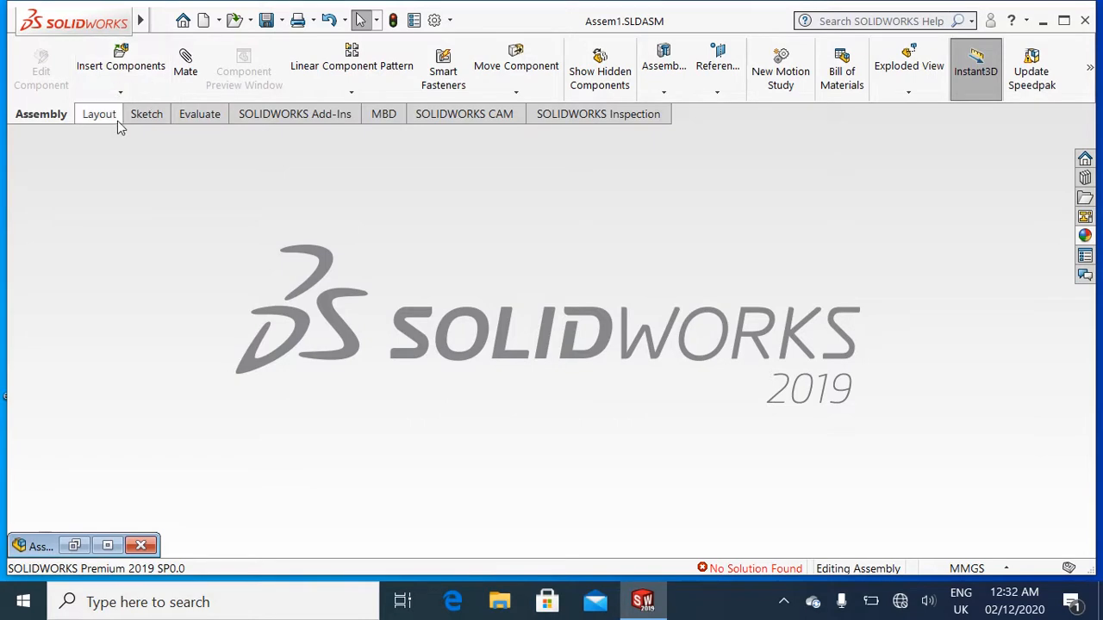
pyautogui.click(234, 20)
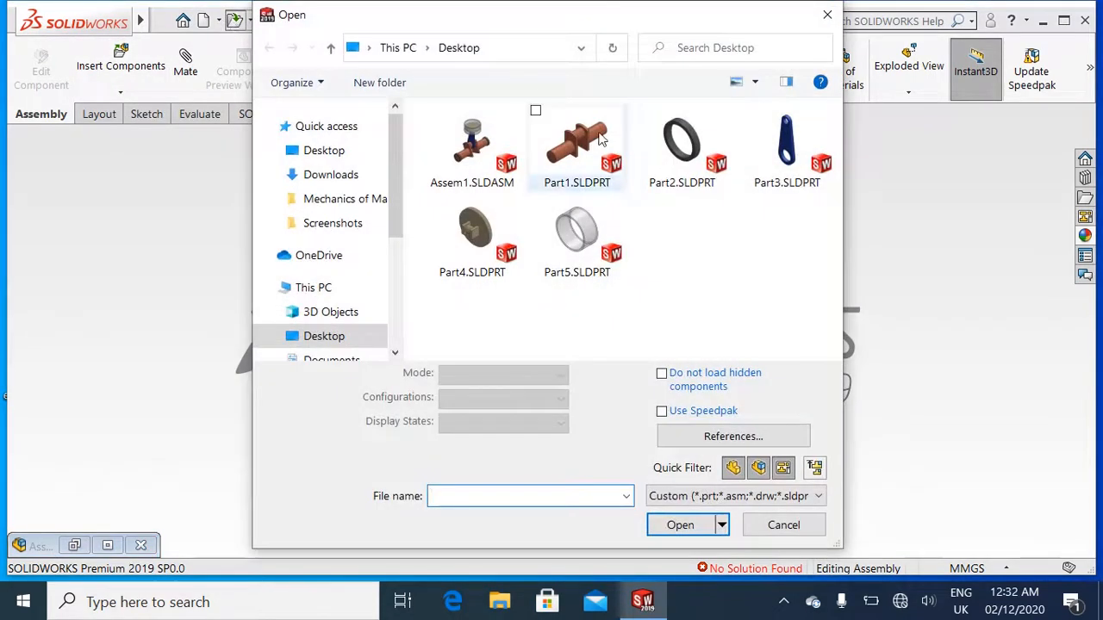
pyautogui.click(761, 523)
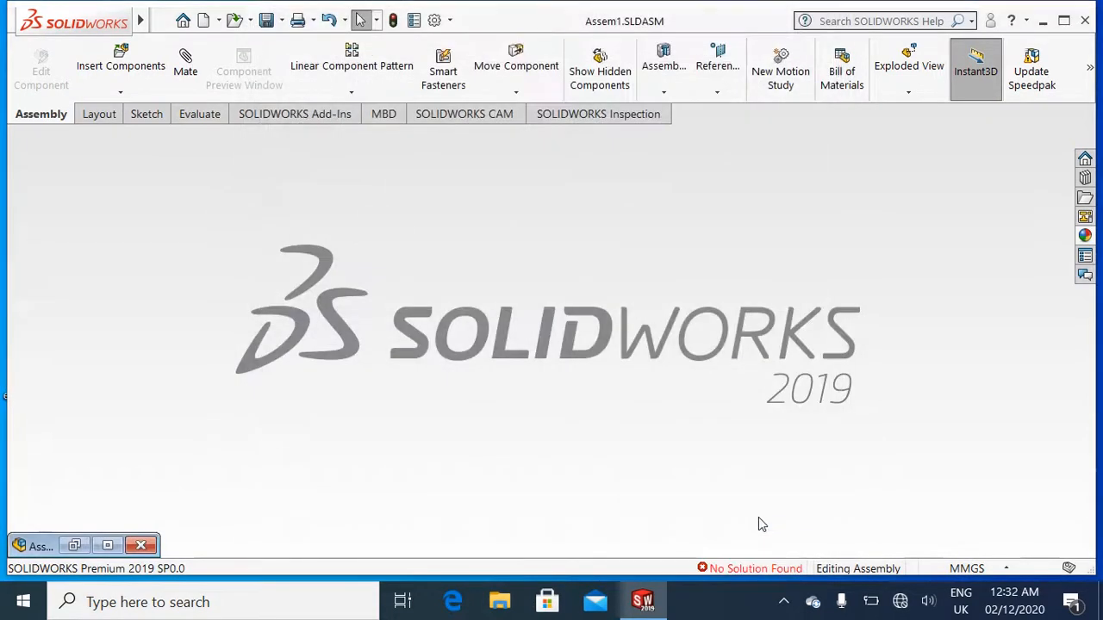
pyautogui.click(75, 545)
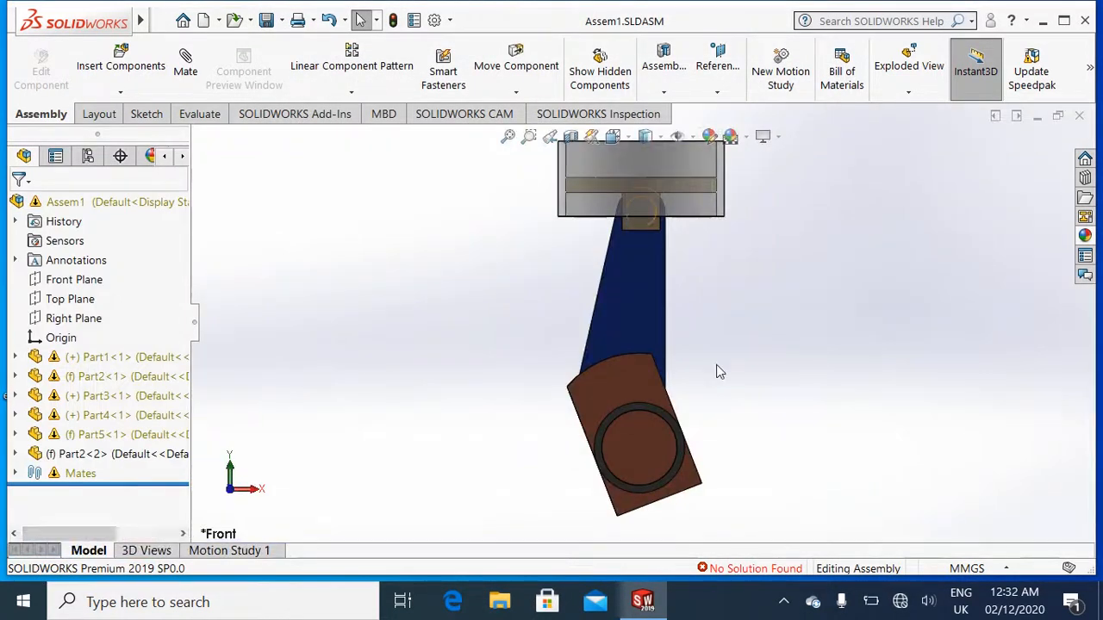
# Turn the crankshaft nearly upright and change the cylinder Part5's Boss-Extrude1 to a Mid Plane extrusion, returning to the assembly.
pyautogui.moveTo(640, 396); pyautogui.dragTo(669, 382)
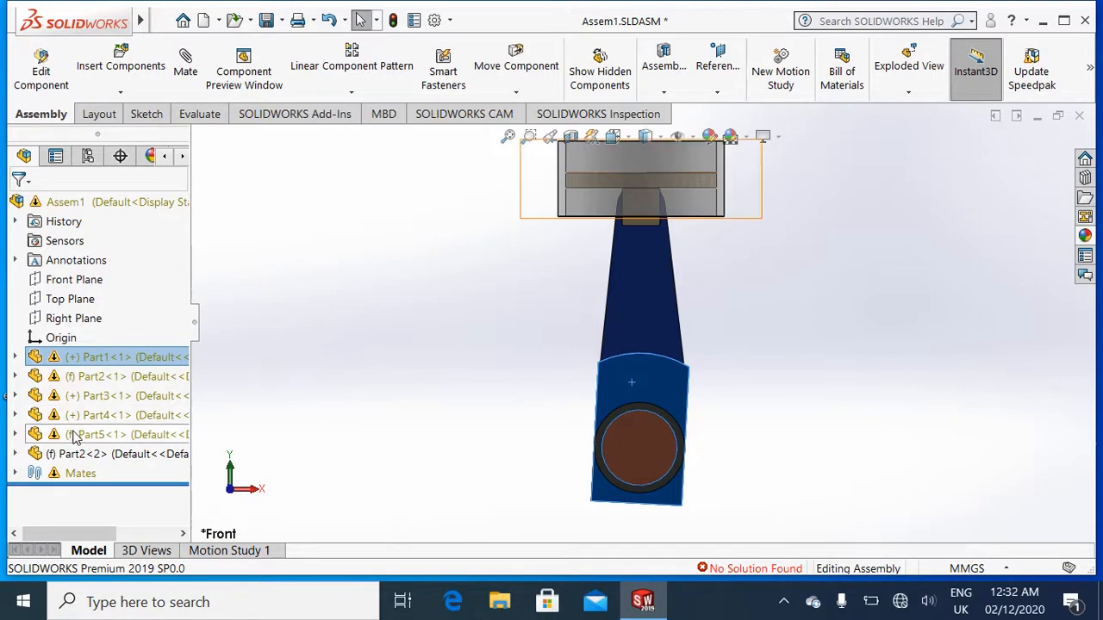
pyautogui.click(18, 434)
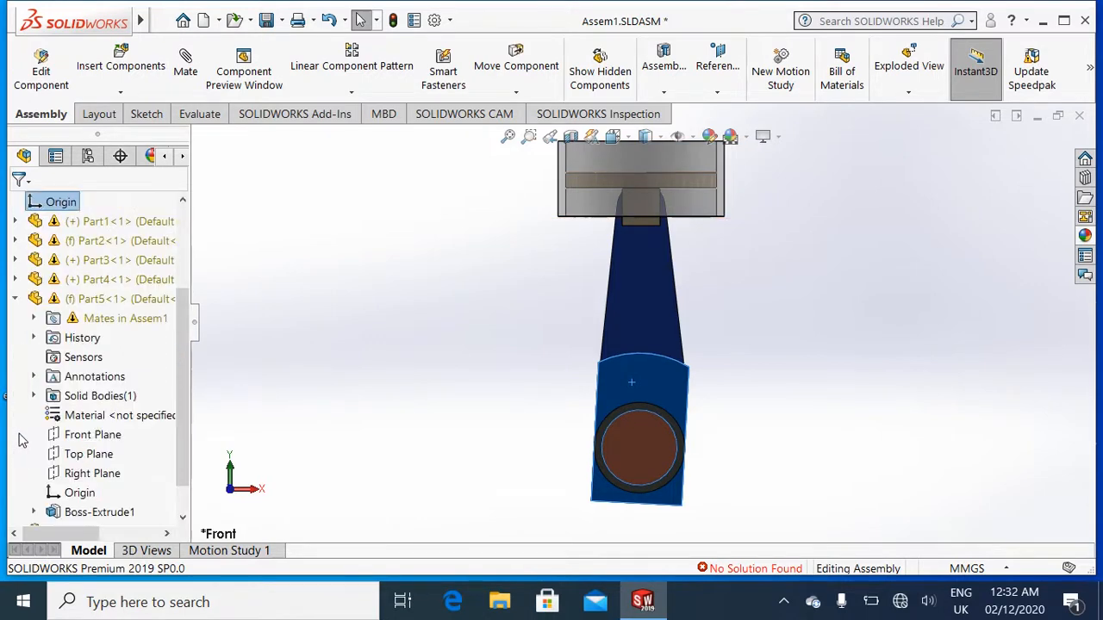
pyautogui.moveTo(185, 436); pyautogui.dragTo(184, 460)
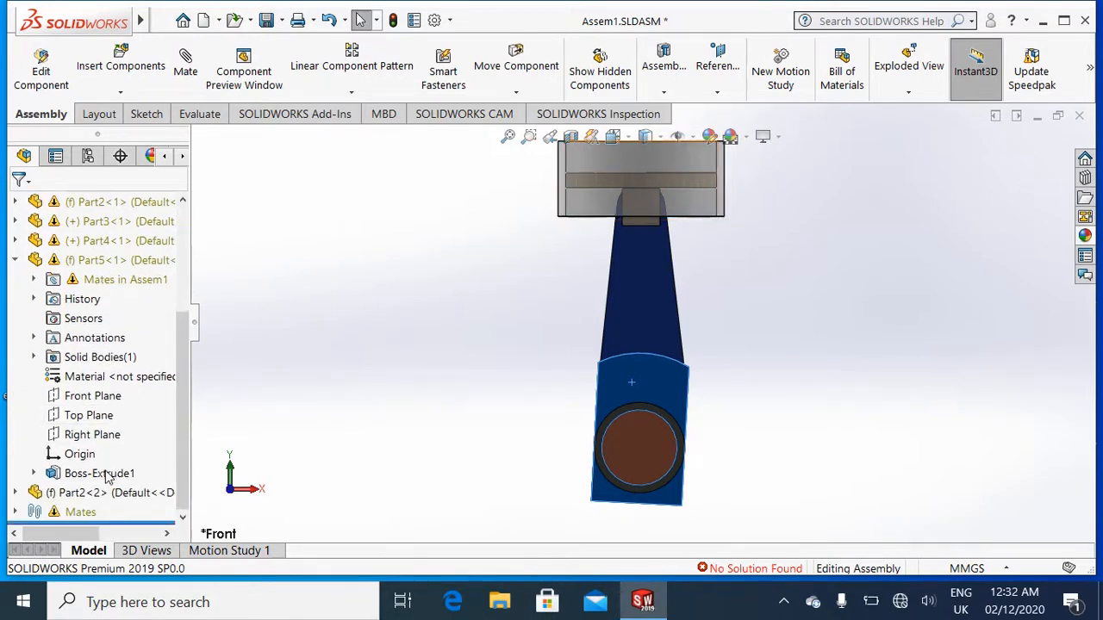
pyautogui.rightClick(107, 479)
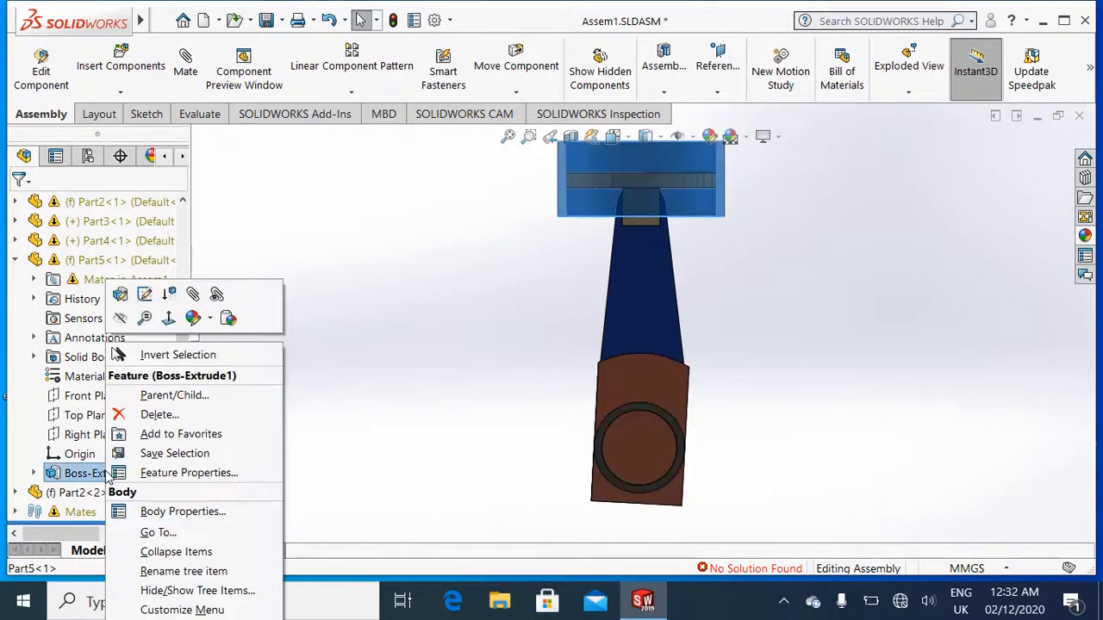
pyautogui.click(125, 296)
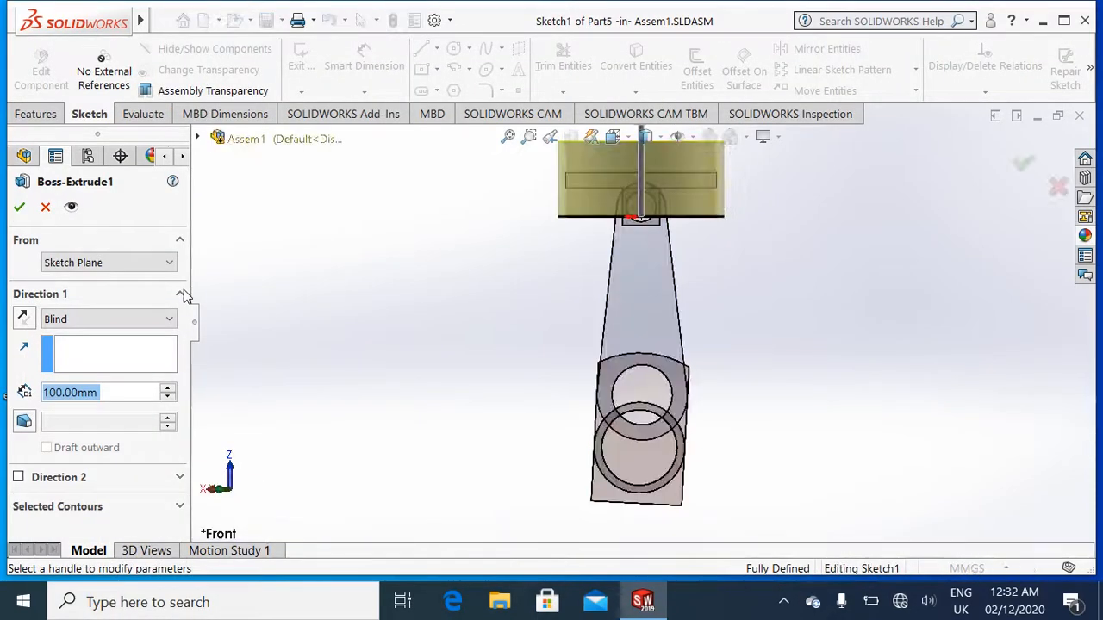
pyautogui.click(830, 329)
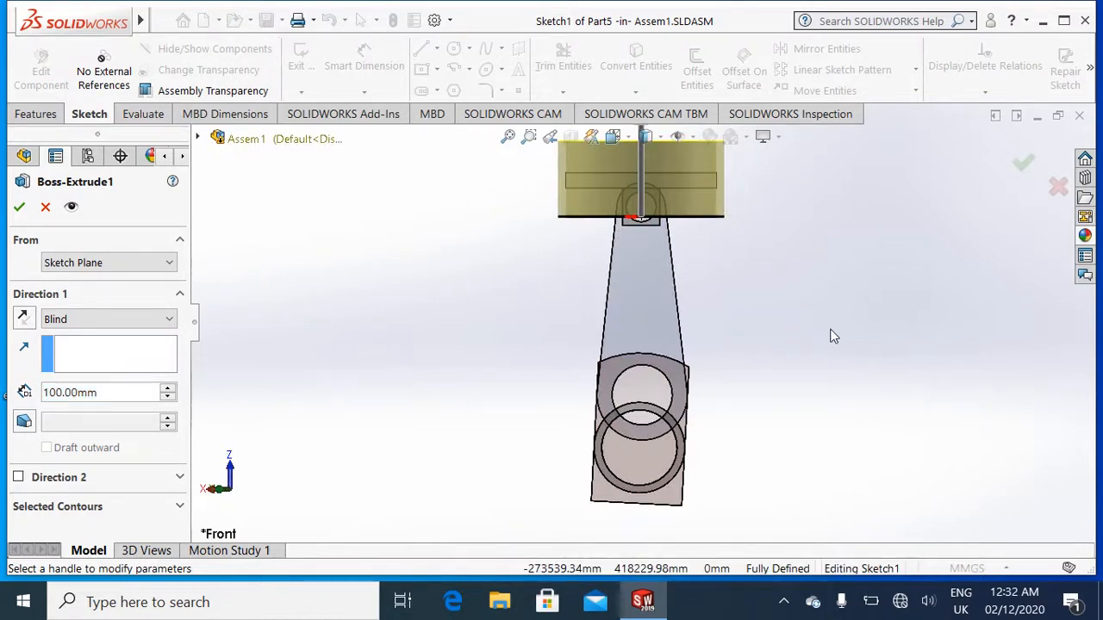
pyautogui.hotkey('ctrl', '7')
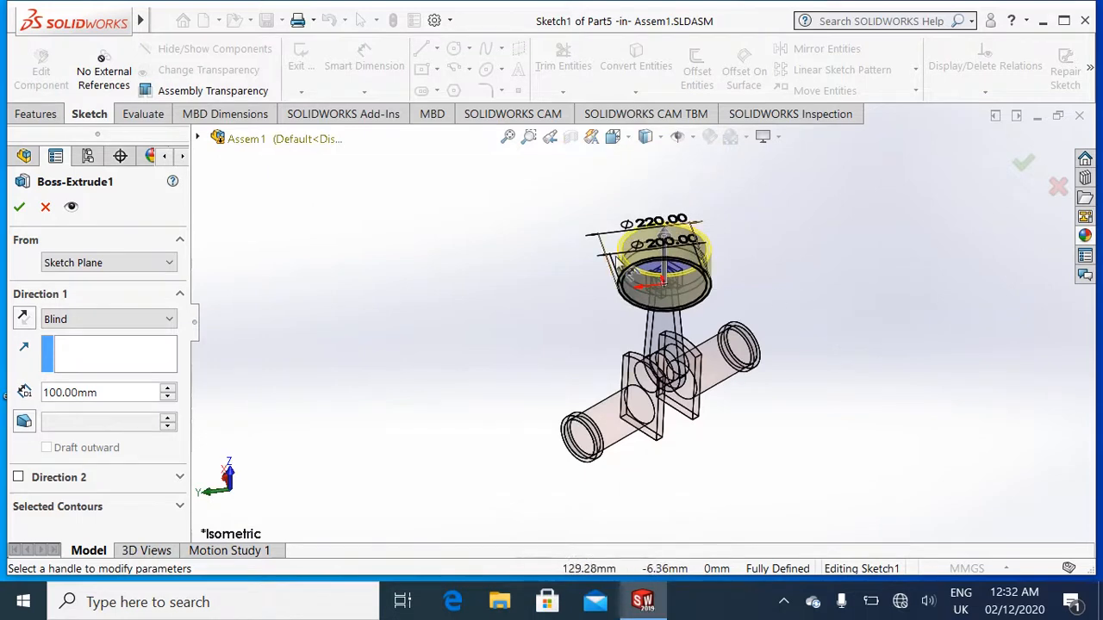
pyautogui.click(144, 318)
pyautogui.click(128, 401)
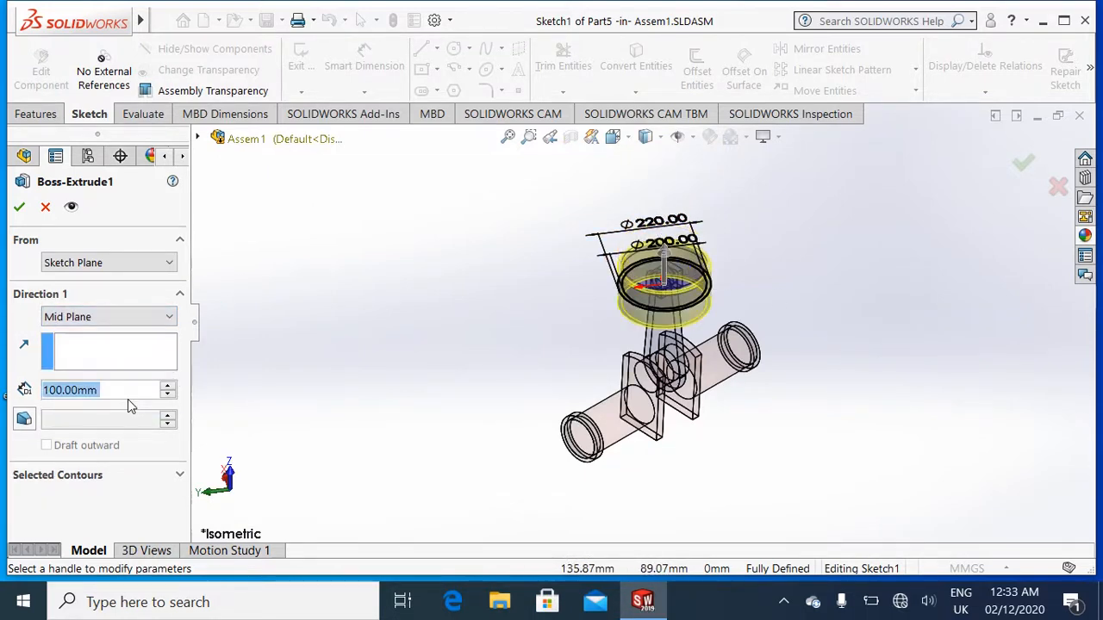
pyautogui.click(19, 209)
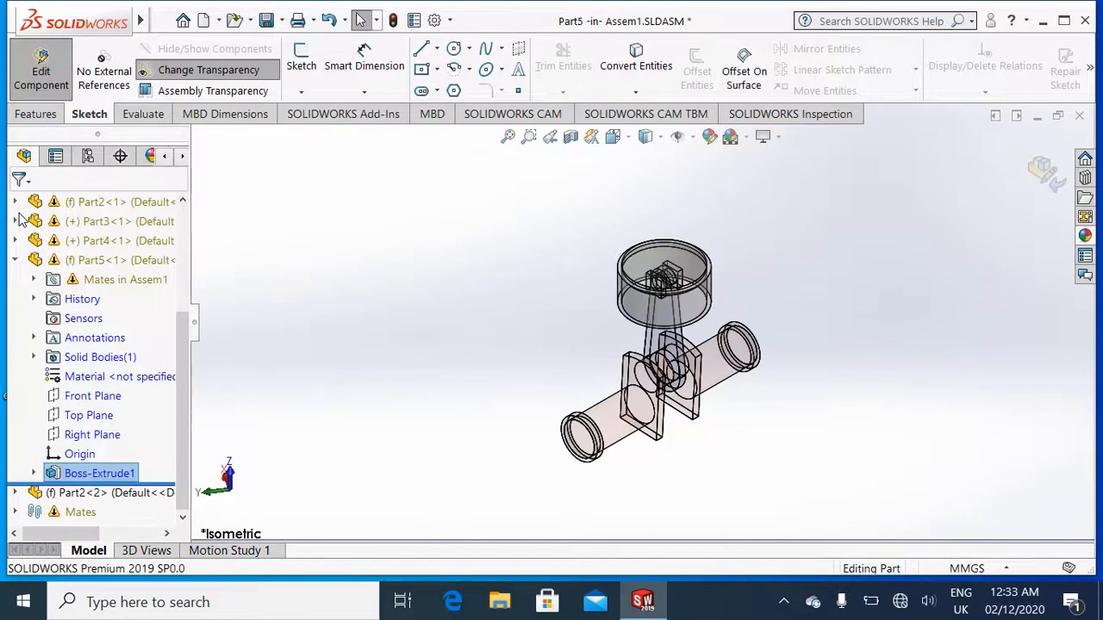
pyautogui.click(1043, 172)
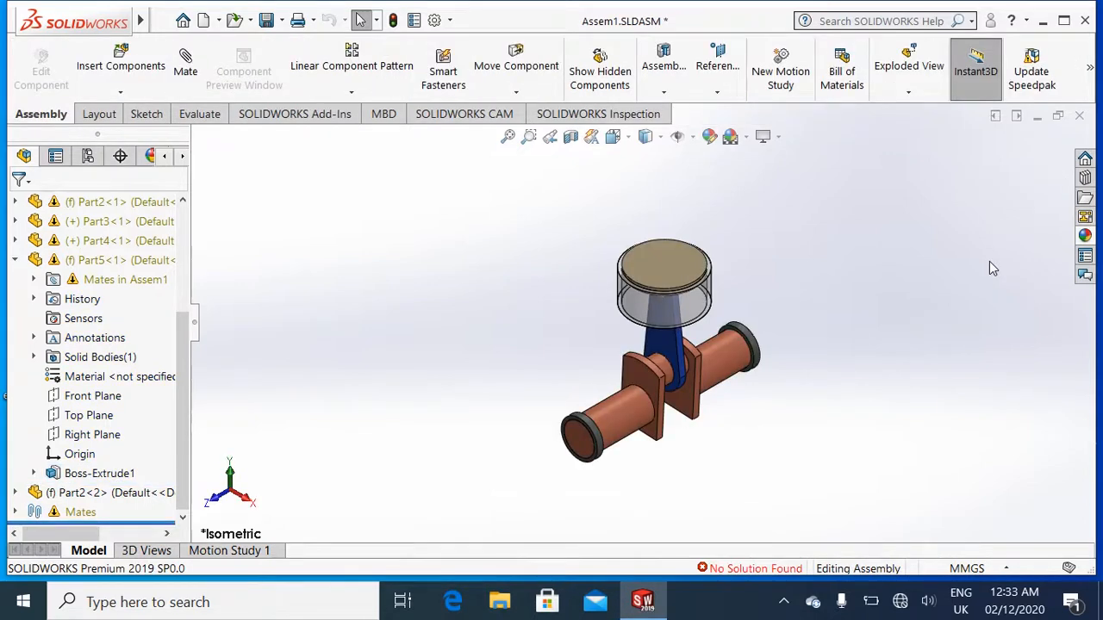
# Rotate the crankshaft in the front view to test the piston's travel inside the mid-plane cylinder.
pyautogui.hotkey('ctrl', '1')
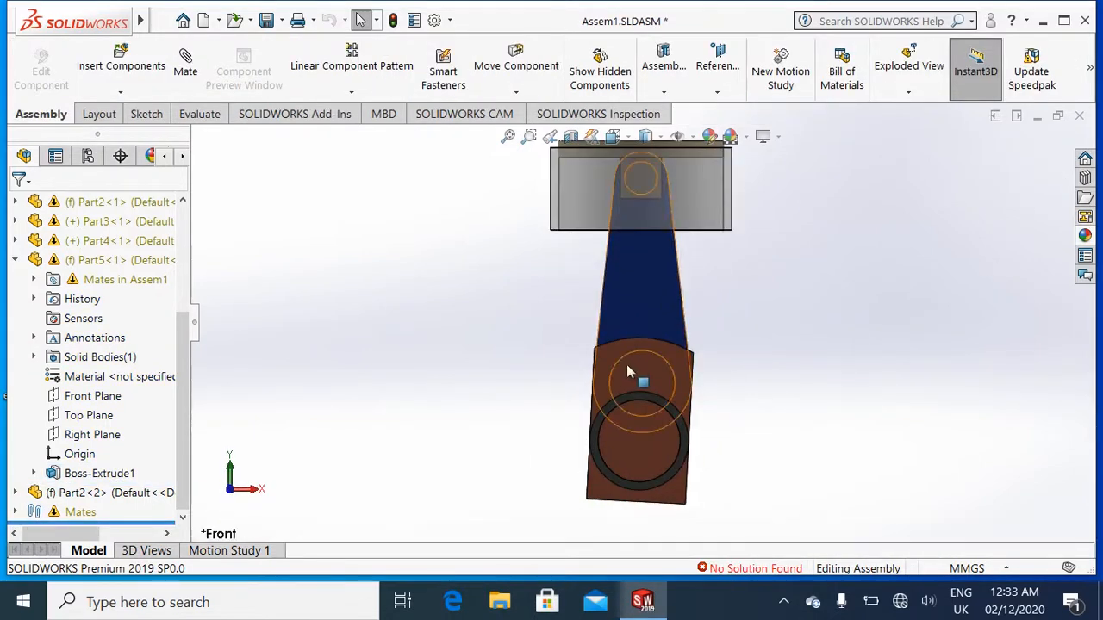
pyautogui.moveTo(628, 366)
pyautogui.mouseDown()
pyautogui.moveTo(652, 342)
pyautogui.moveTo(756, 406)
pyautogui.moveTo(565, 412)
pyautogui.moveTo(870, 351)
pyautogui.moveTo(819, 267)
pyautogui.moveTo(456, 429)
pyautogui.moveTo(639, 280)
pyautogui.moveTo(432, 440)
pyautogui.moveTo(776, 371)
pyautogui.moveTo(862, 426)
pyautogui.moveTo(704, 256)
pyautogui.moveTo(849, 351)
pyautogui.moveTo(573, 392)
pyautogui.moveTo(720, 500)
pyautogui.moveTo(769, 323)
pyautogui.moveTo(549, 405)
pyautogui.moveTo(901, 268)
pyautogui.moveTo(719, 237)
pyautogui.moveTo(647, 272)
pyautogui.moveTo(541, 353)
pyautogui.moveTo(507, 400)
pyautogui.moveTo(553, 349)
pyautogui.mouseUp()
pyautogui.moveTo(571, 394)
pyautogui.mouseDown()
pyautogui.moveTo(546, 456)
pyautogui.moveTo(856, 399)
pyautogui.moveTo(517, 323)
pyautogui.moveTo(870, 494)
pyautogui.moveTo(480, 512)
pyautogui.moveTo(723, 506)
pyautogui.moveTo(642, 261)
pyautogui.moveTo(515, 618)
pyautogui.moveTo(815, 305)
pyautogui.moveTo(552, 310)
pyautogui.mouseUp()
pyautogui.click(882, 318)
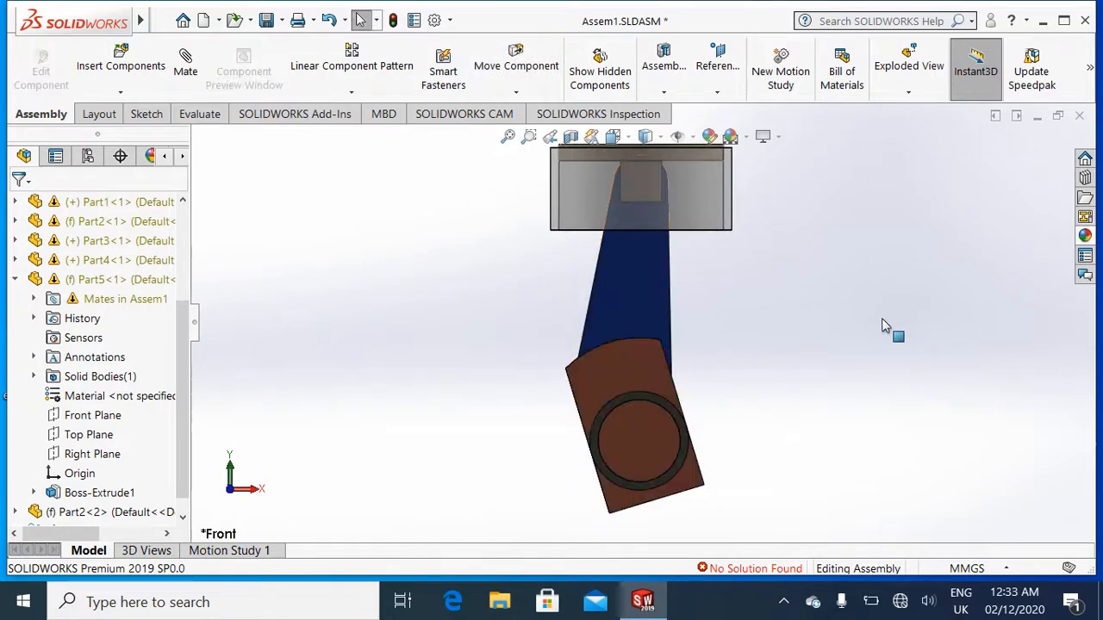
# Try depths of 120 mm and then 150 mm for the cylinder Part5's Boss-Extrude1, accept 150 mm and return to the assembly.
pyautogui.hotkey('ctrl', '7')
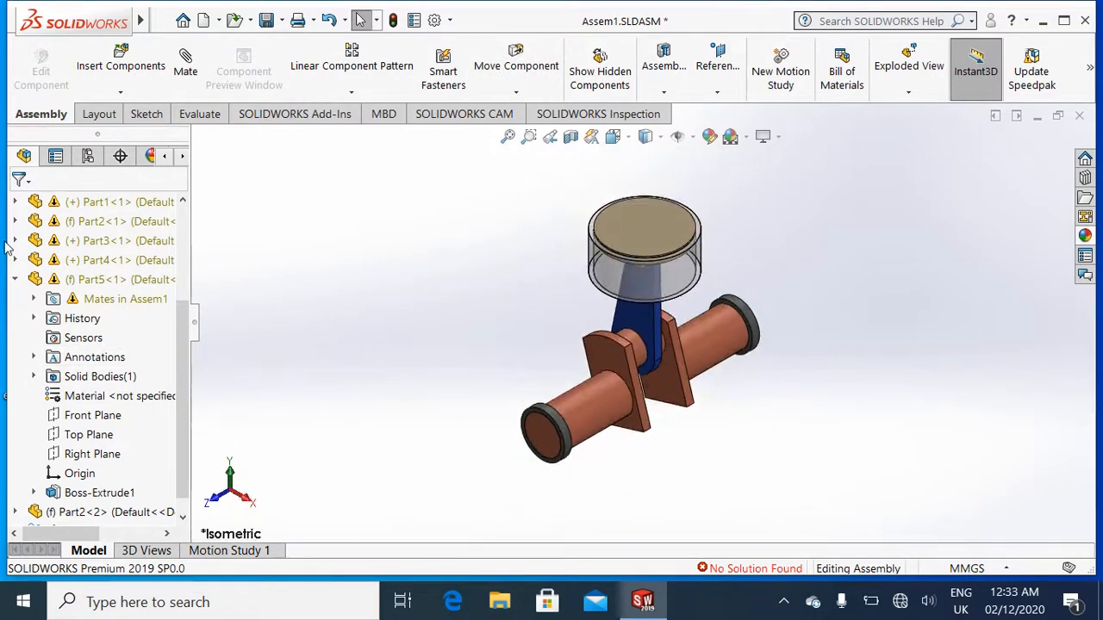
pyautogui.rightClick(98, 492)
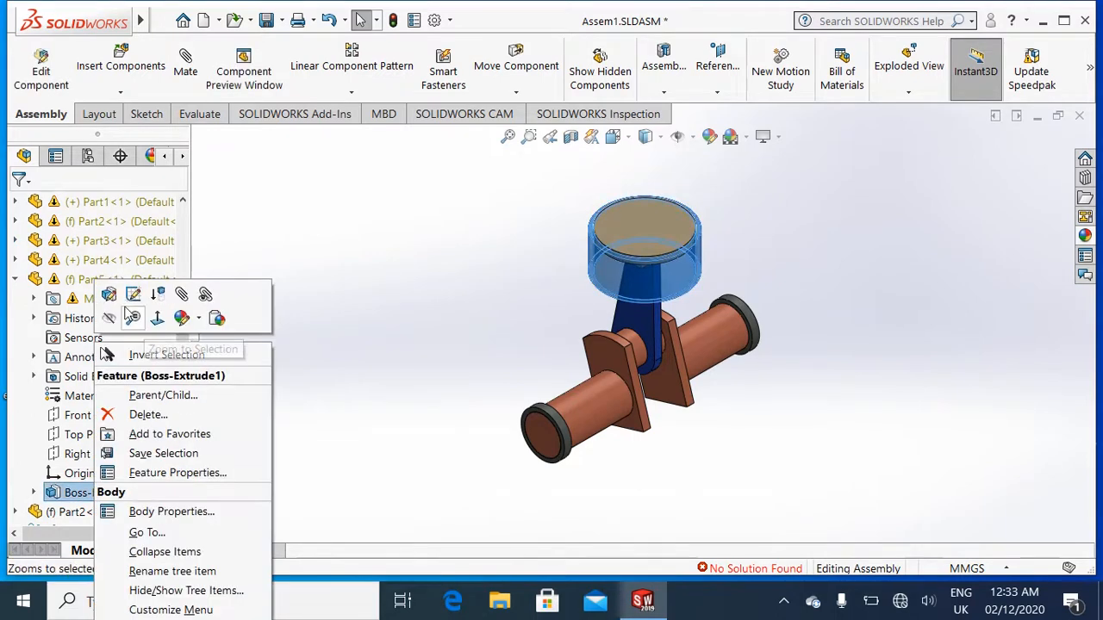
pyautogui.click(116, 299)
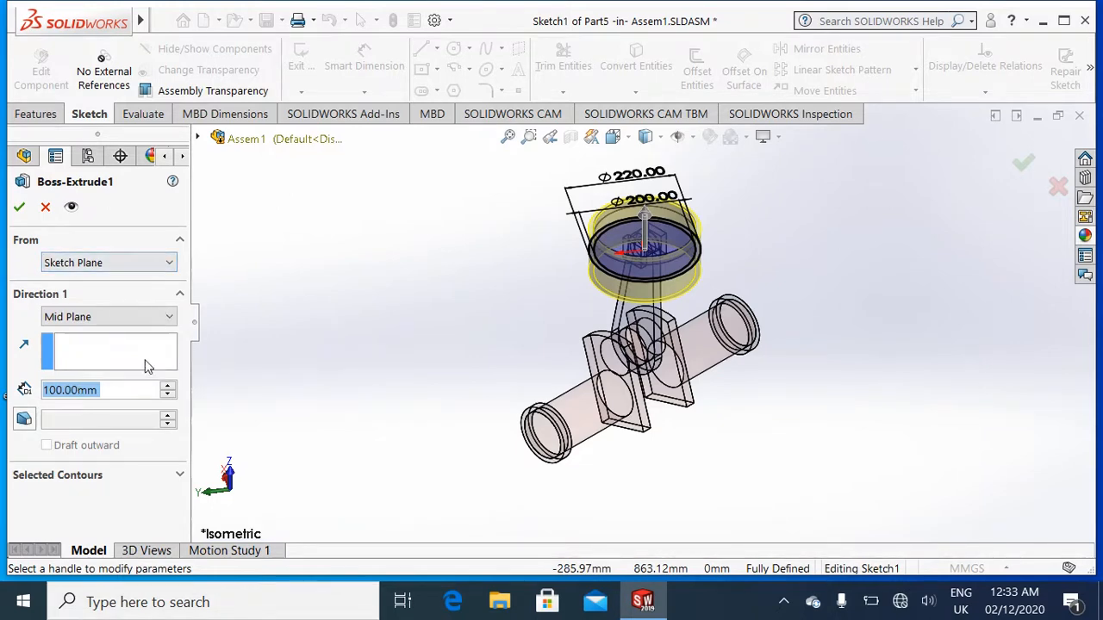
pyautogui.write('12')
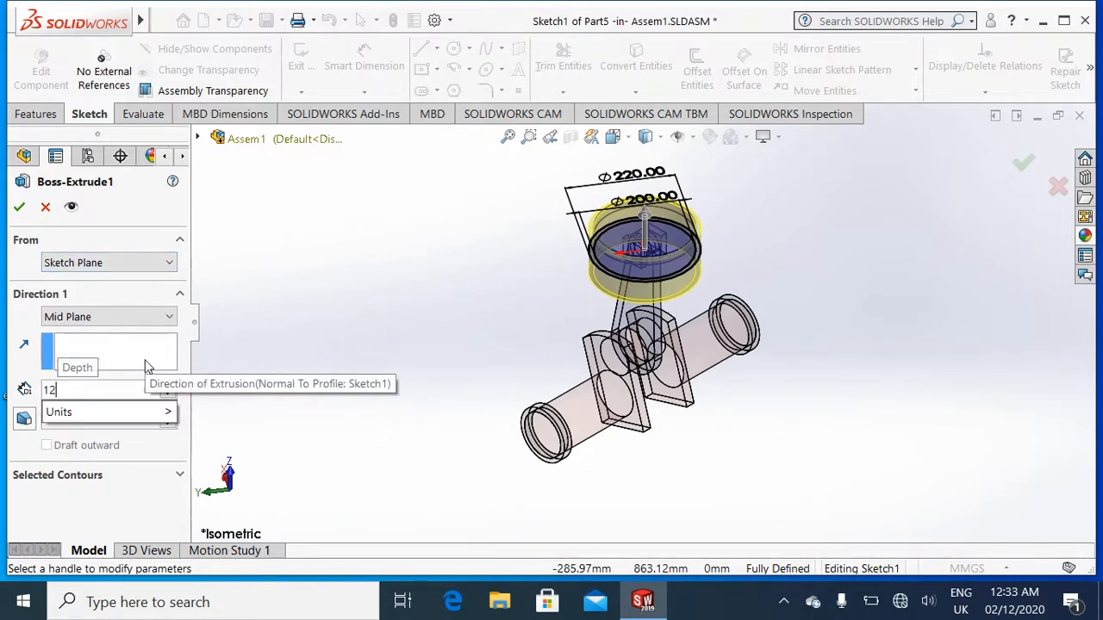
pyautogui.write('0')
pyautogui.press('Return')
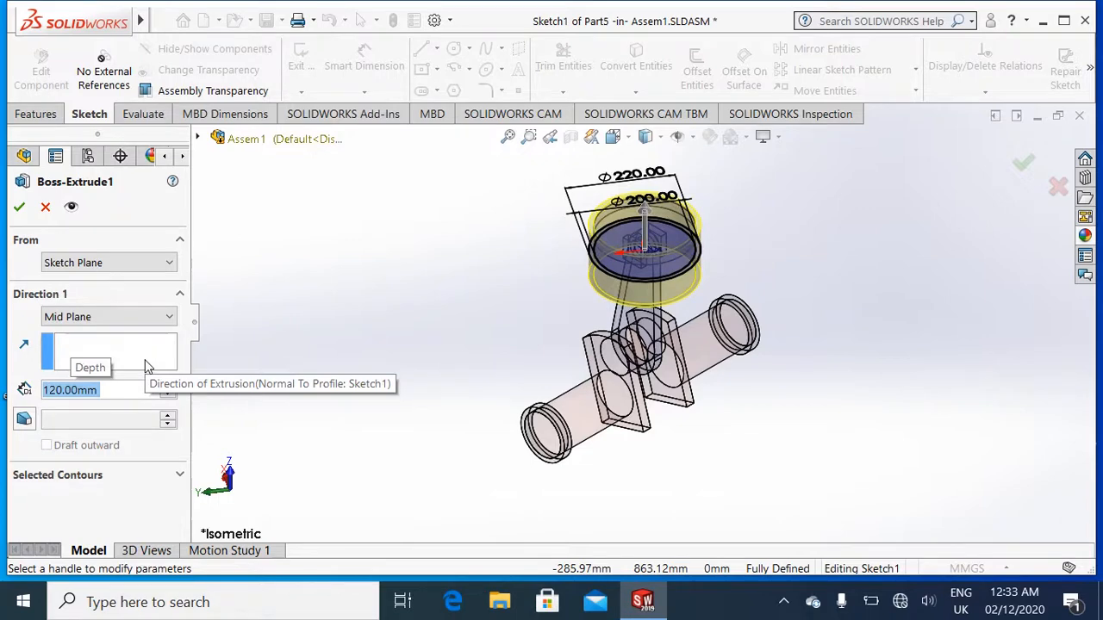
pyautogui.write('1')
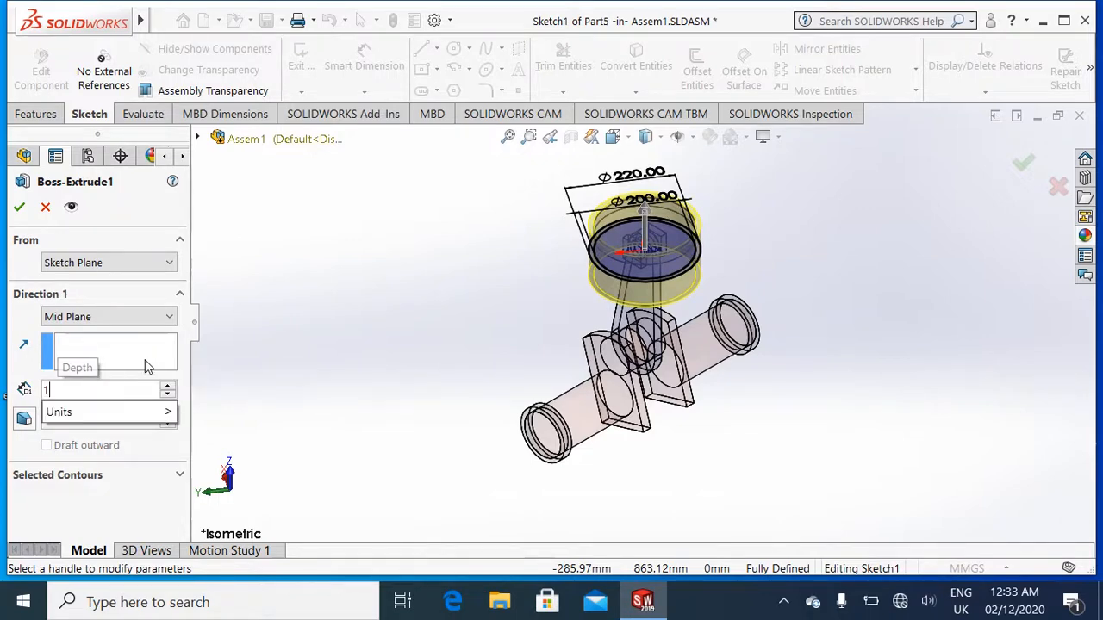
pyautogui.write('50')
pyautogui.press('Return')
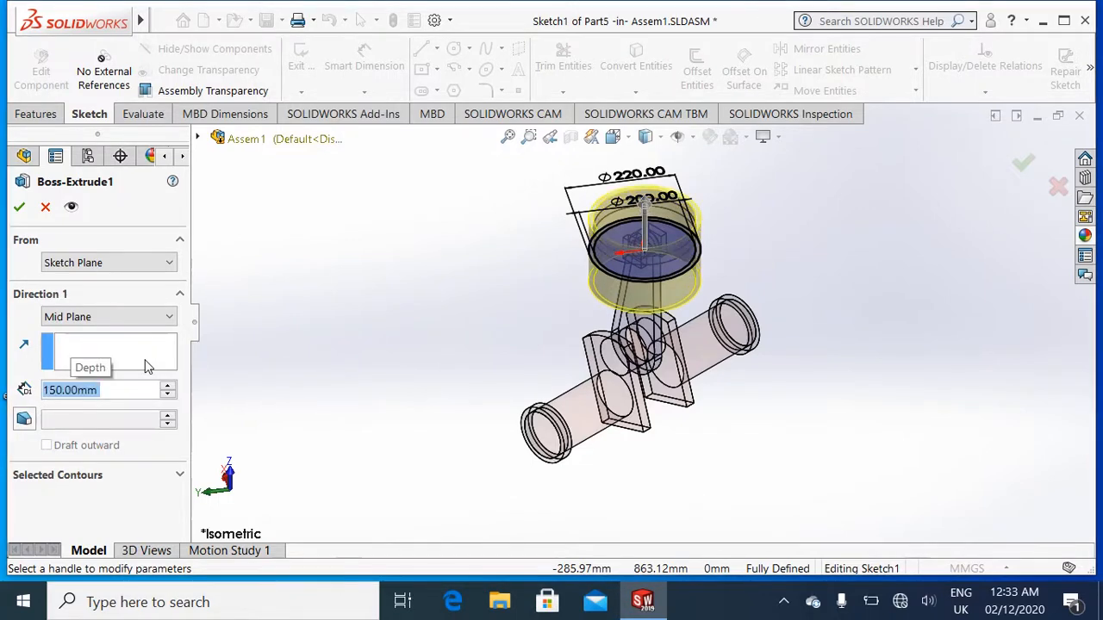
pyautogui.click(20, 208)
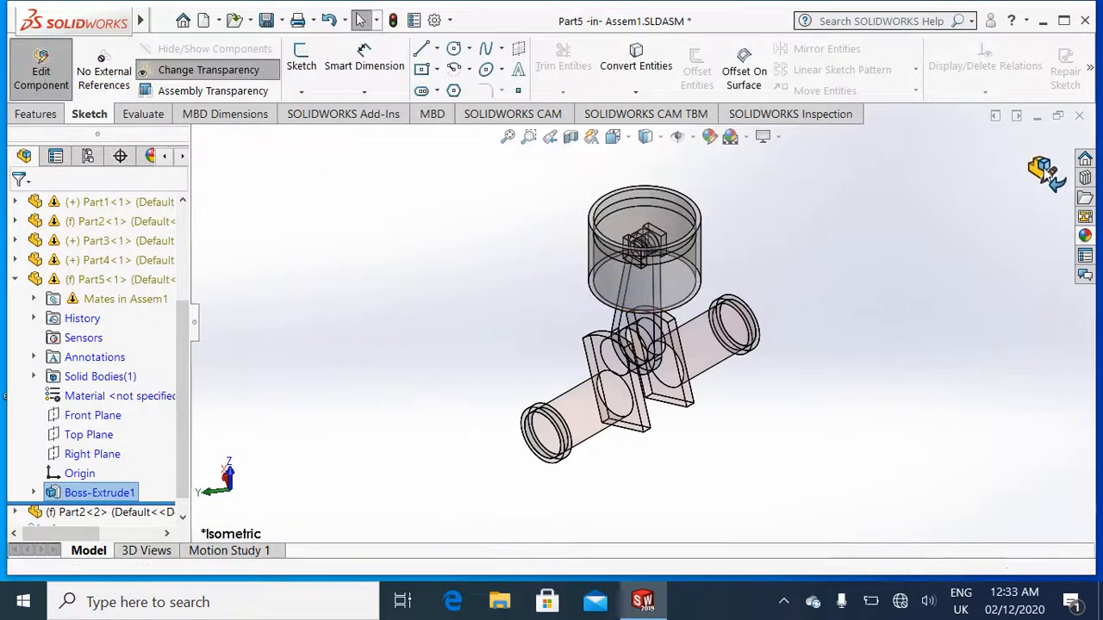
pyautogui.click(1045, 171)
# Rotate the crankshaft in the front view to test the piston's travel inside the 150 mm cylinder.
pyautogui.hotkey('ctrl', '1')
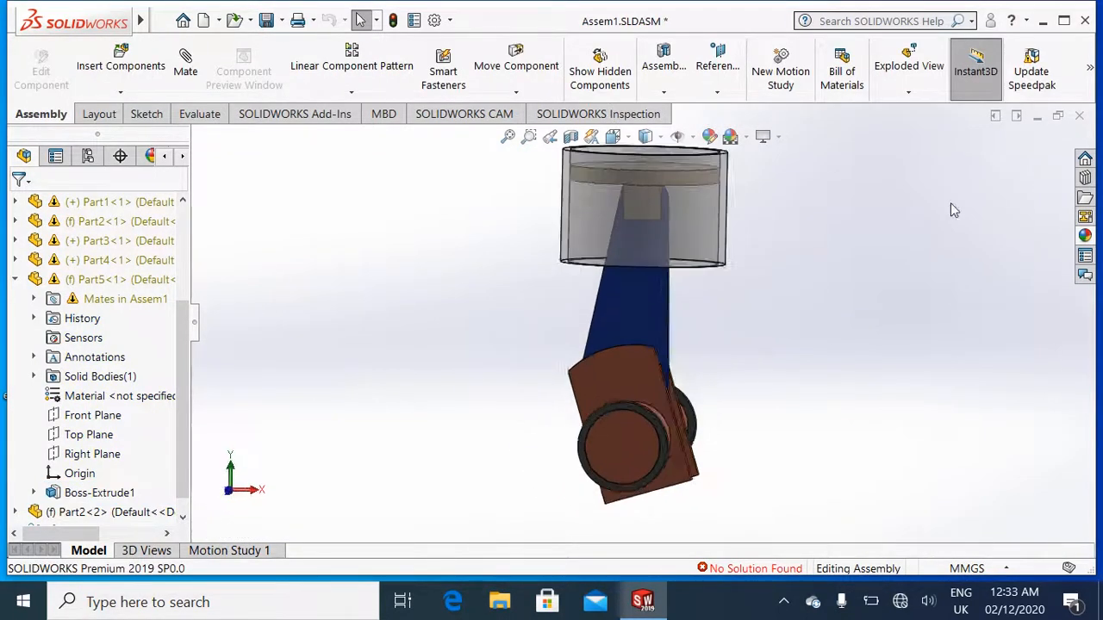
pyautogui.moveTo(725, 362); pyautogui.dragTo(889, 208)
pyautogui.click(887, 209)
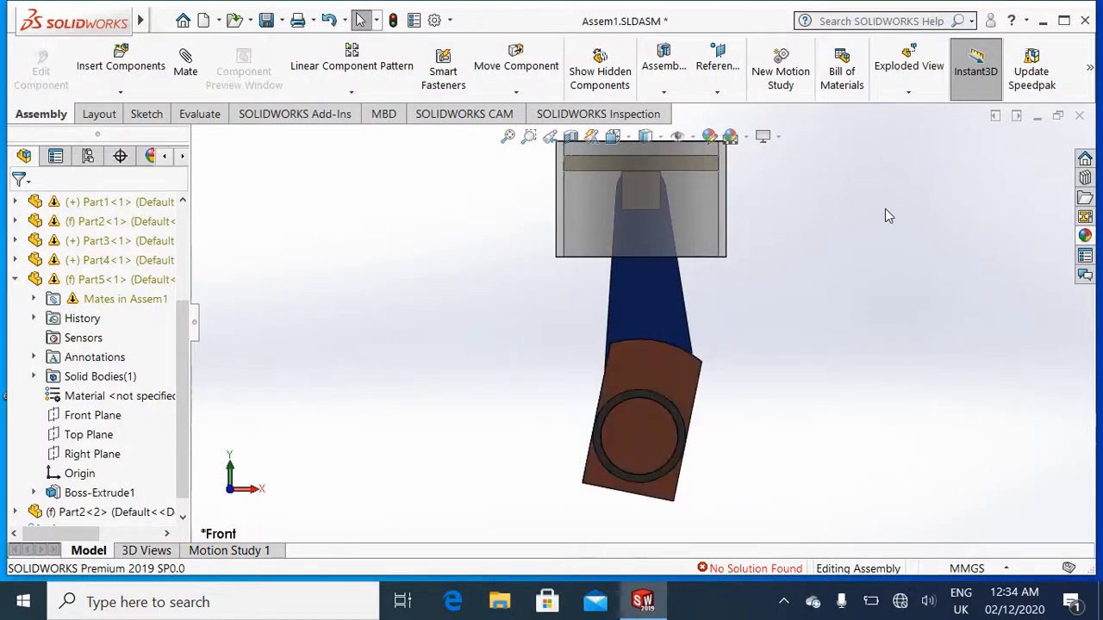
# Set the depth of the cylinder Part5's Boss-Extrude1 to 170 mm and return to the assembly.
pyautogui.hotkey('ctrl', '7')
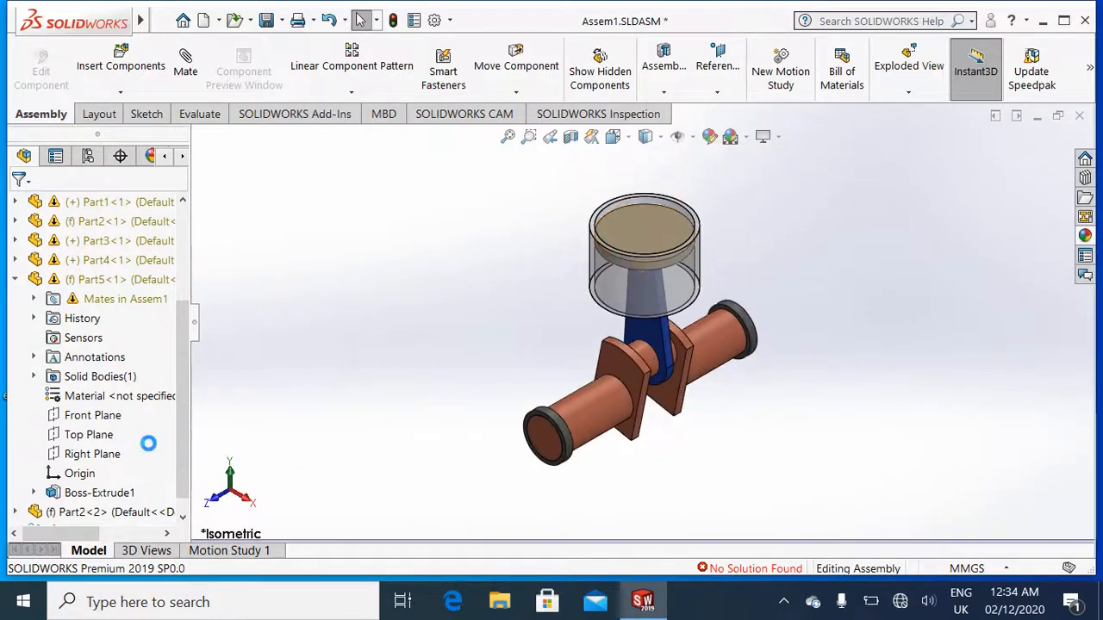
pyautogui.rightClick(106, 500)
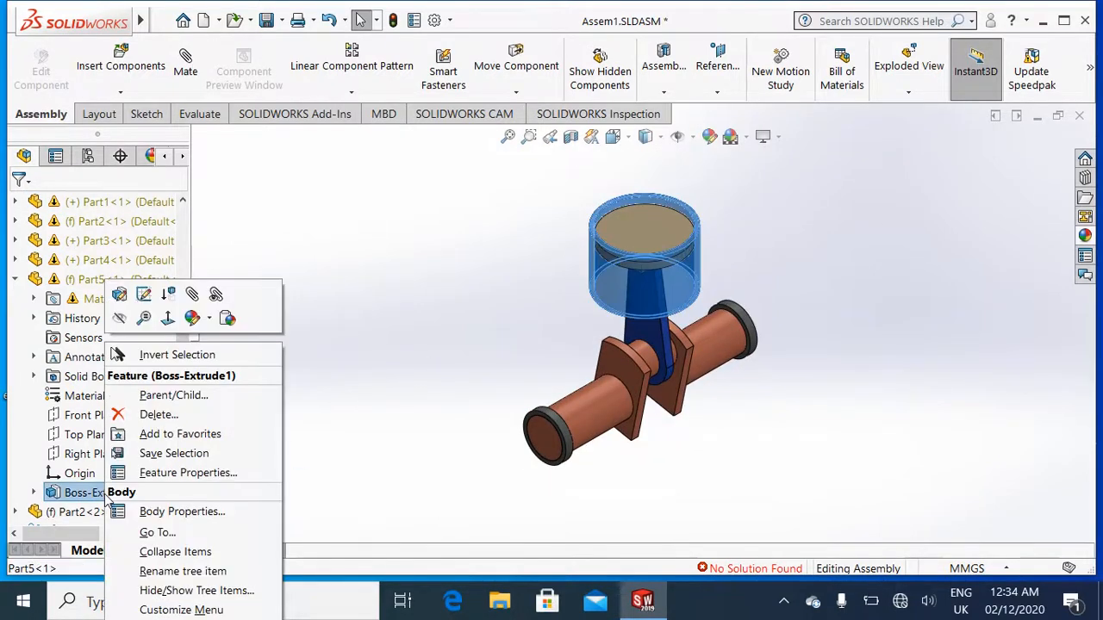
pyautogui.click(118, 293)
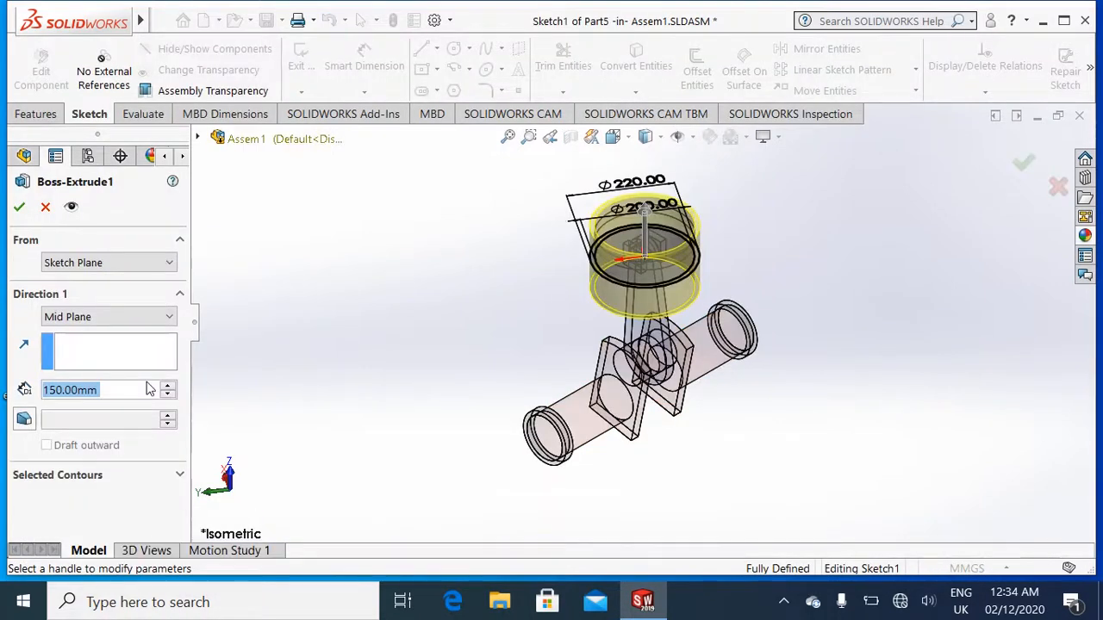
pyautogui.write('170')
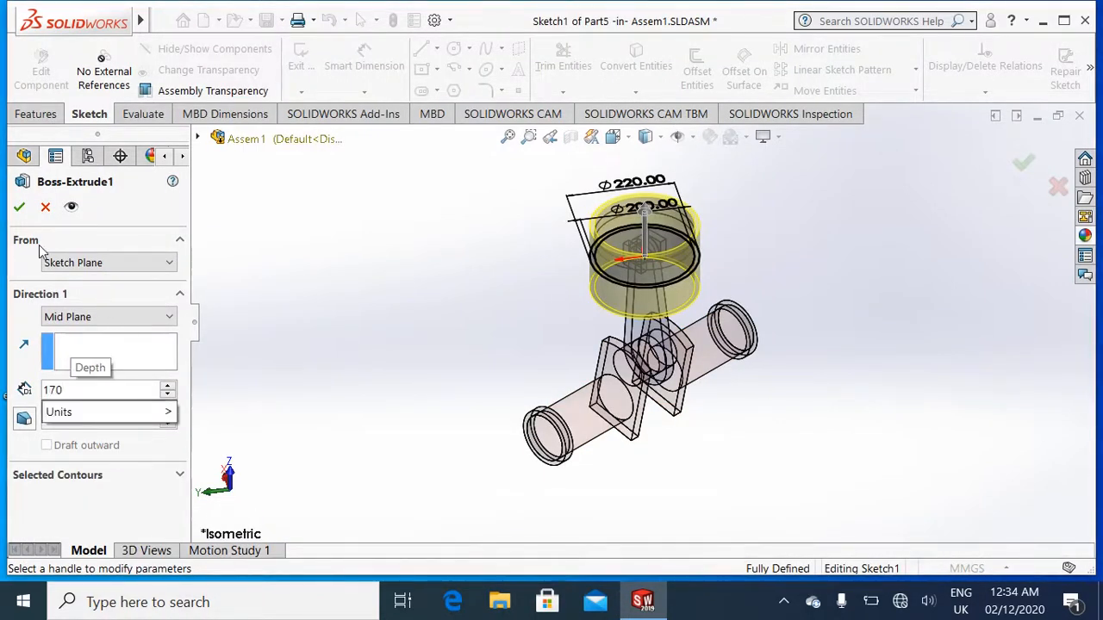
pyautogui.press('Return')
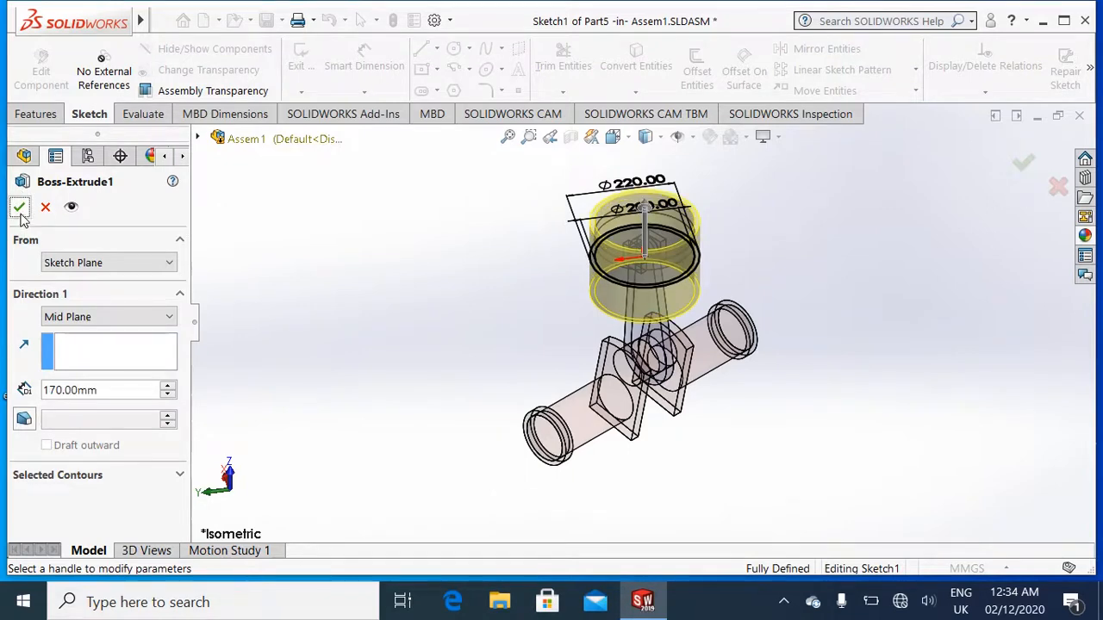
pyautogui.click(20, 210)
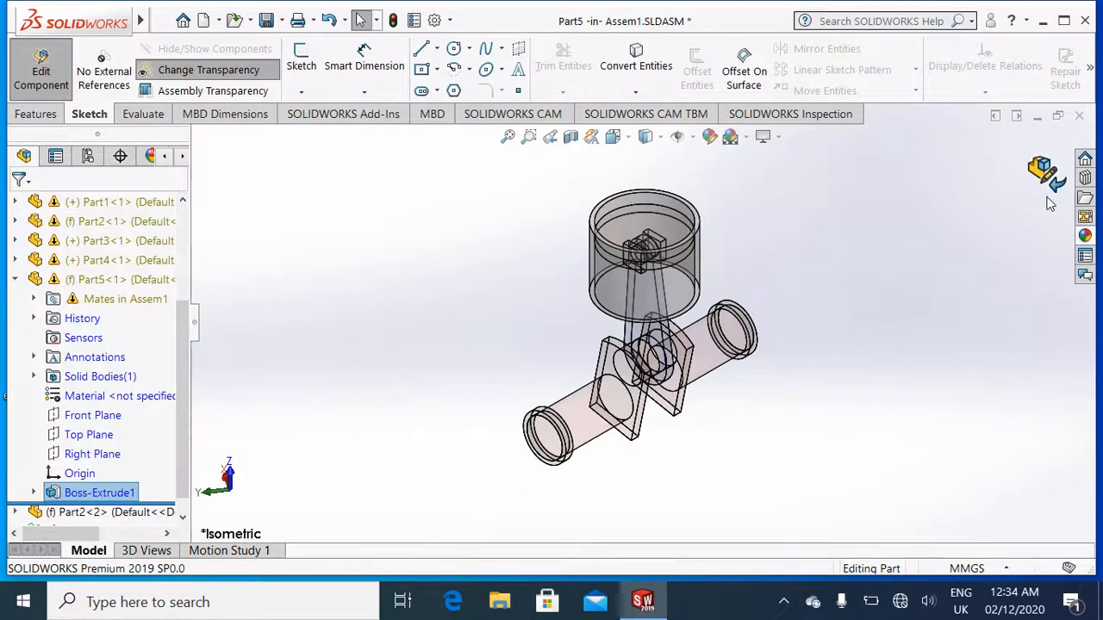
pyautogui.click(1051, 175)
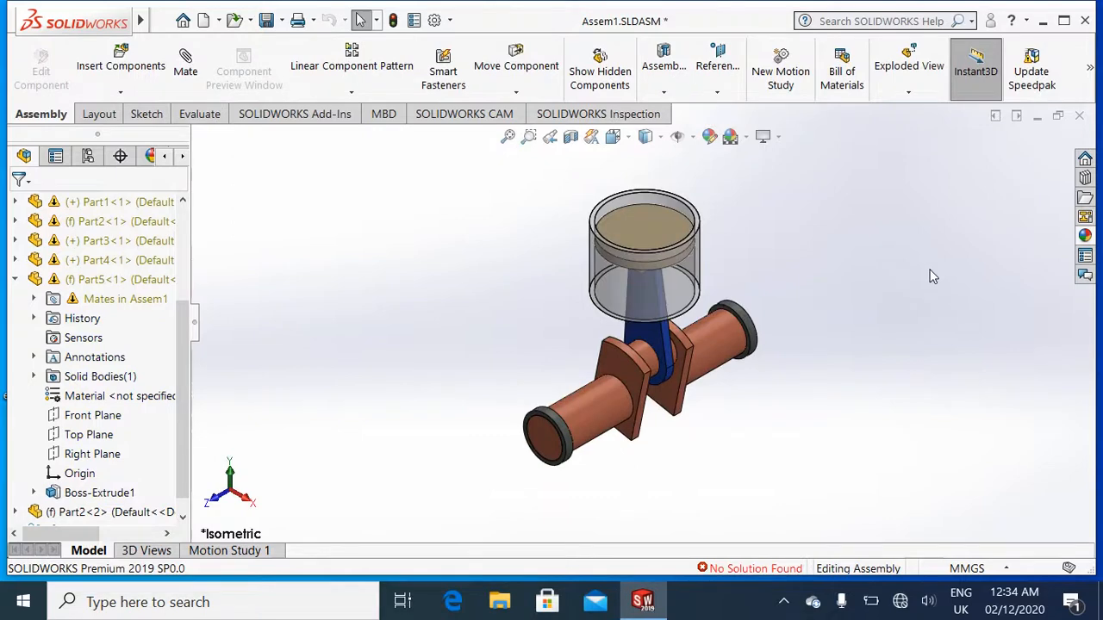
# Rotate the crankshaft in the front view to check the piston's travel inside the 170 mm cylinder.
pyautogui.hotkey('ctrl', '1')
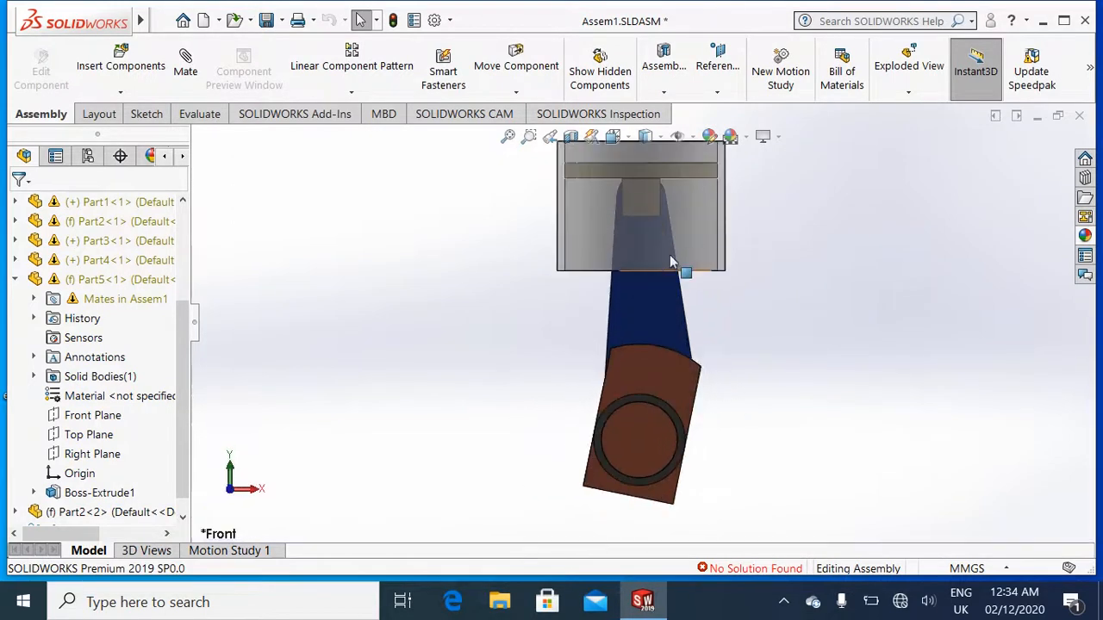
pyautogui.moveTo(659, 360); pyautogui.dragTo(816, 283)
pyautogui.click(835, 316)
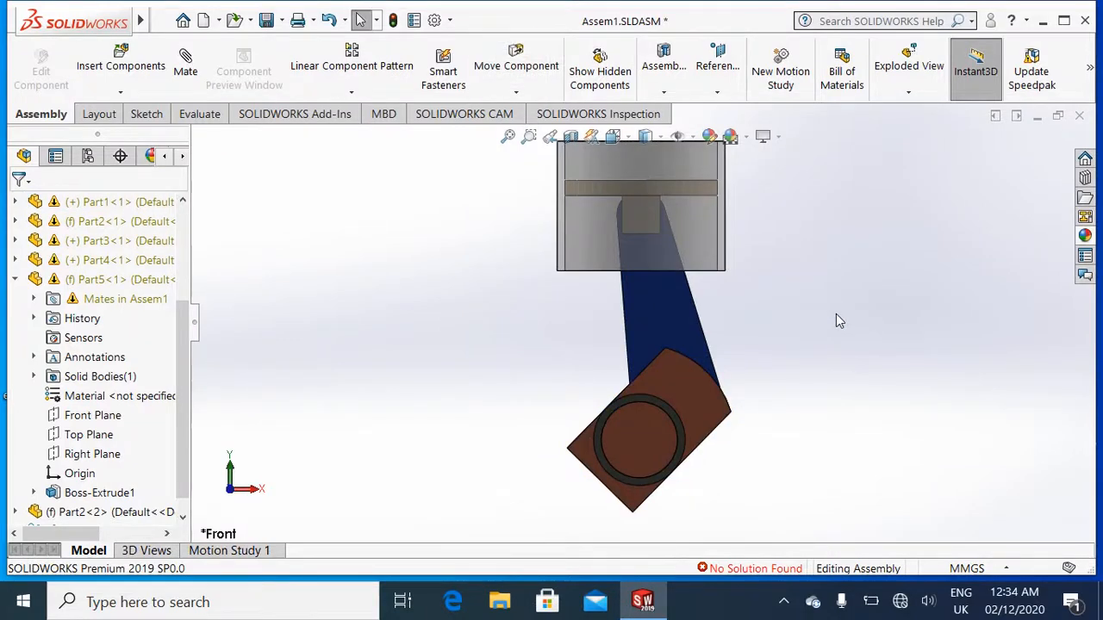
# Create a new motion study and add a constant-speed 50 RPM rotary motor to the crankshaft web's face.
pyautogui.hotkey('ctrl', '7')
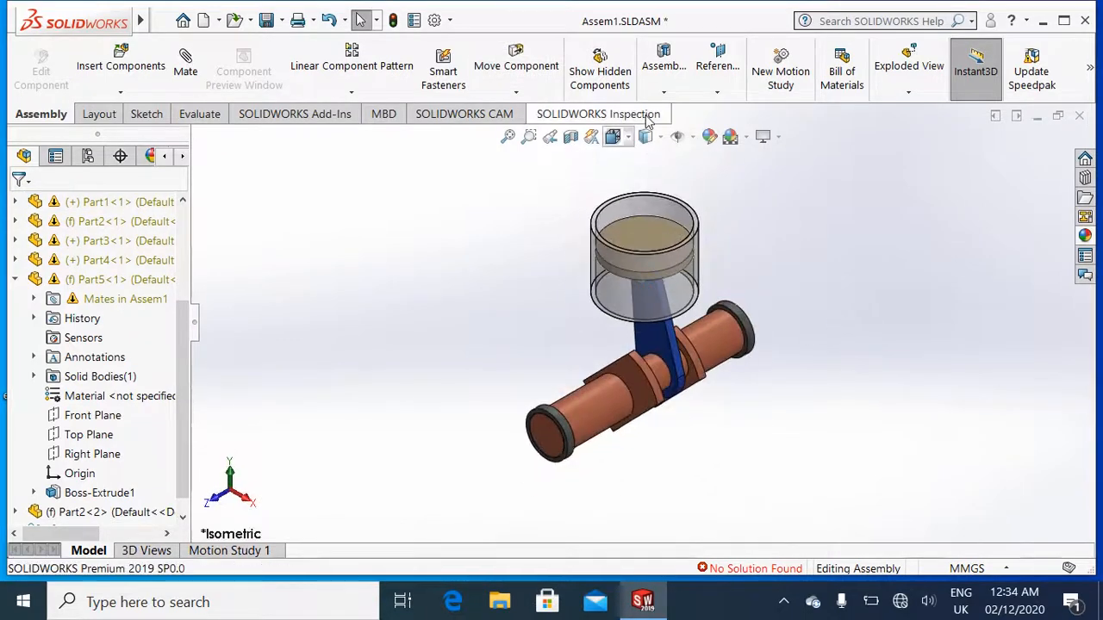
pyautogui.click(781, 71)
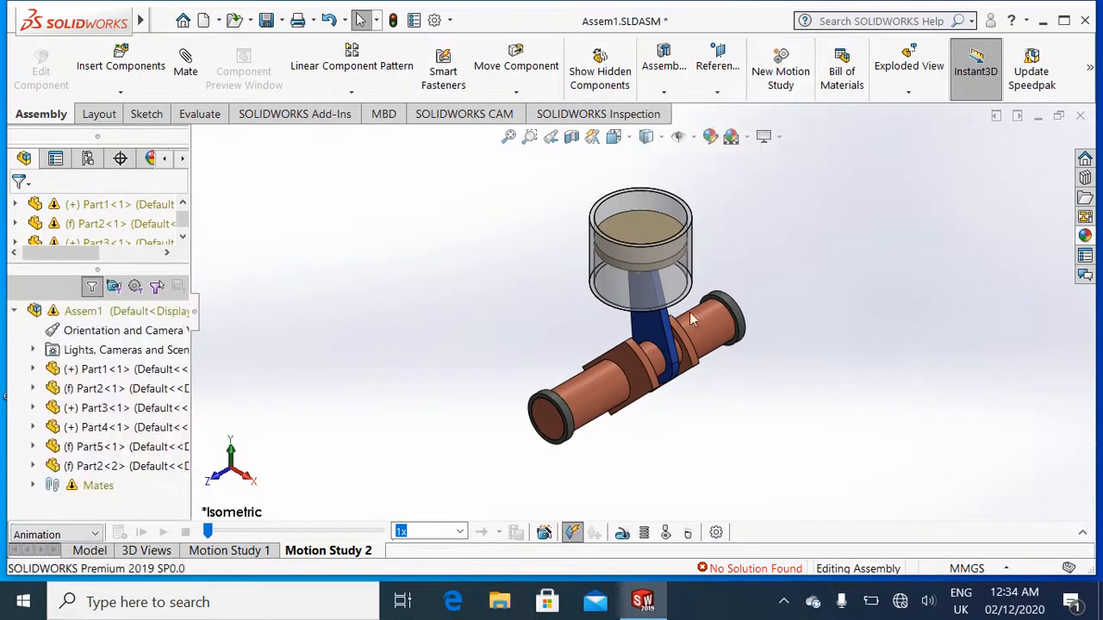
pyautogui.click(622, 533)
pyautogui.click(634, 375)
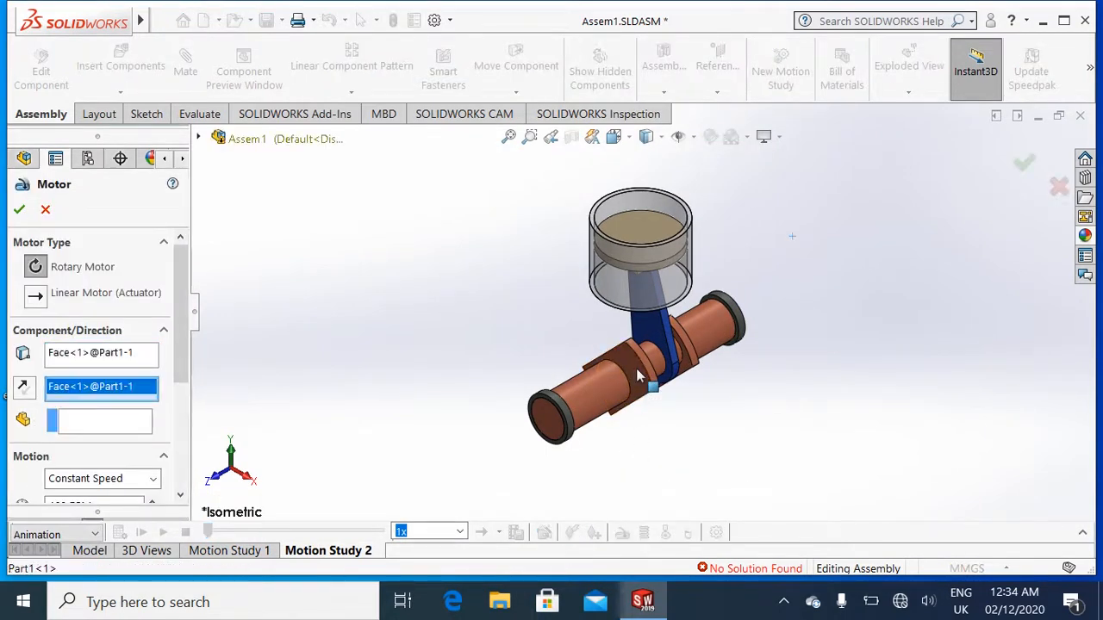
pyautogui.moveTo(175, 334); pyautogui.dragTo(181, 385)
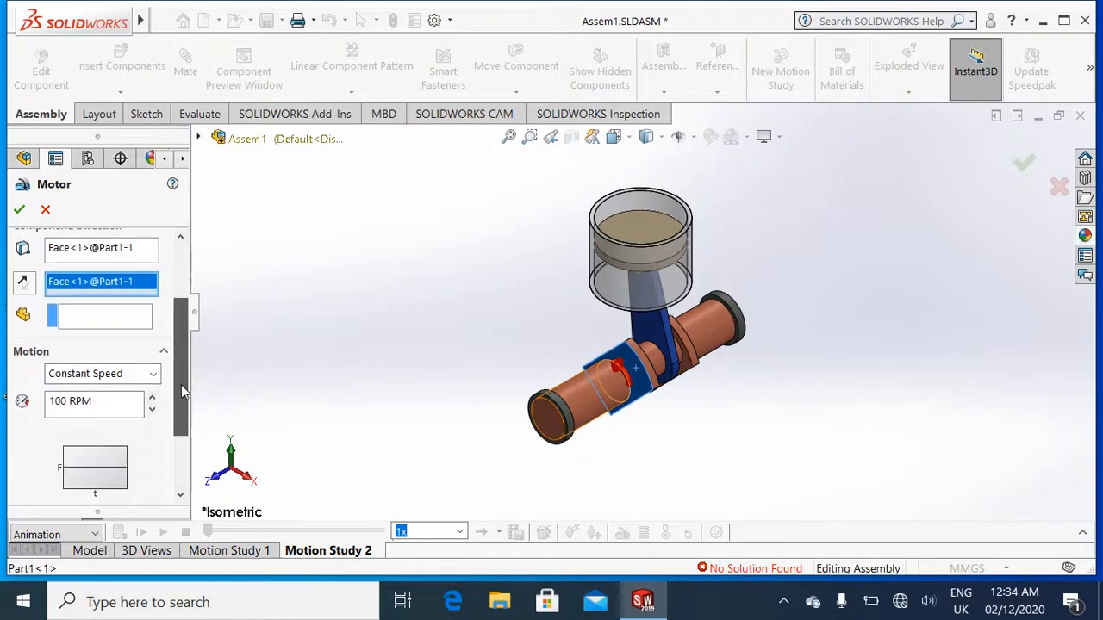
pyautogui.doubleClick(57, 400)
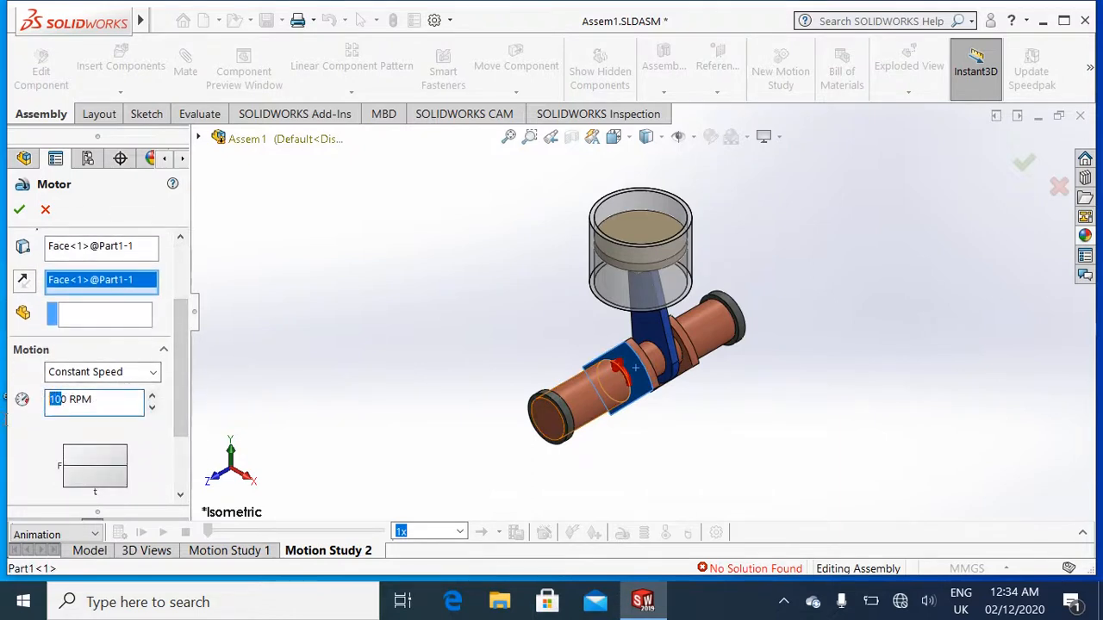
pyautogui.write('5')
pyautogui.click(19, 209)
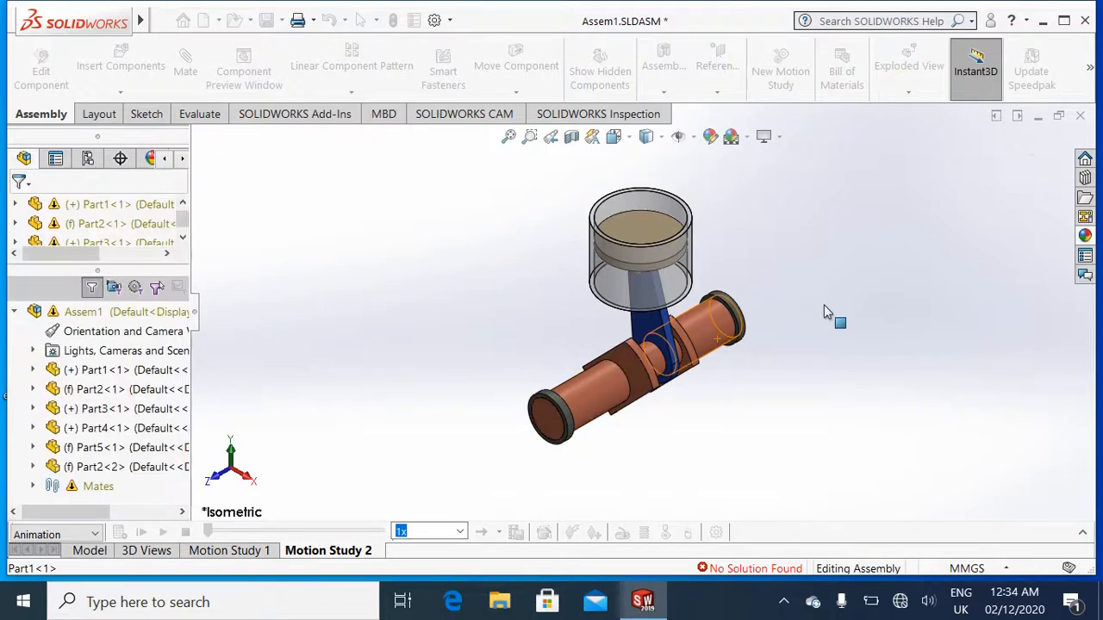
# Extend the motion study's total duration to about 20 seconds and collapse the timeline.
pyautogui.click(1083, 531)
pyautogui.moveTo(391, 375); pyautogui.dragTo(980, 422)
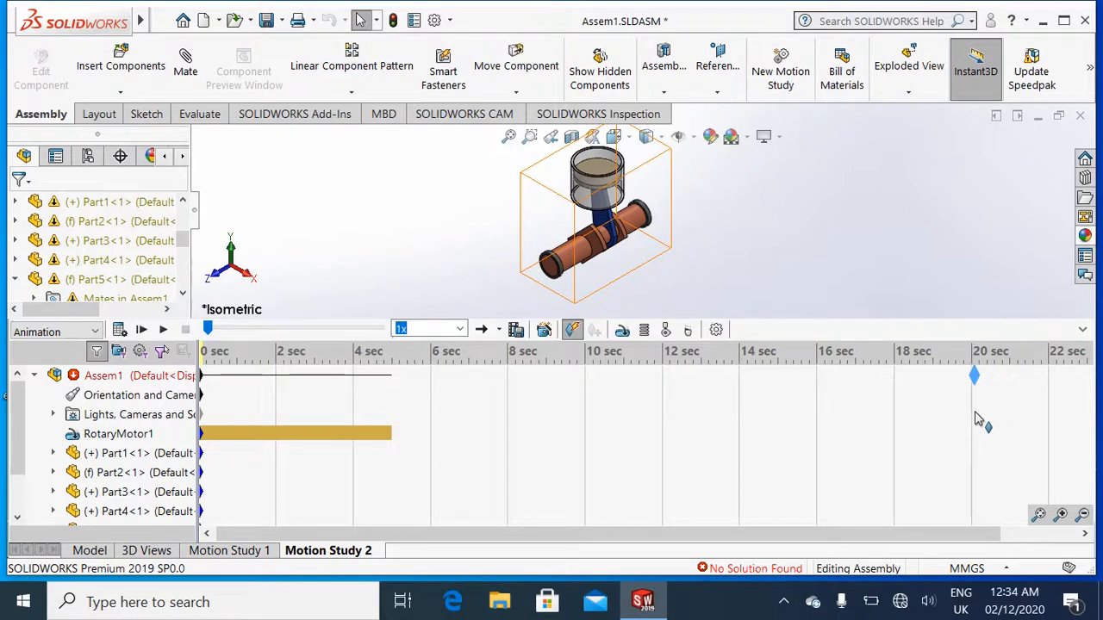
pyautogui.click(1081, 332)
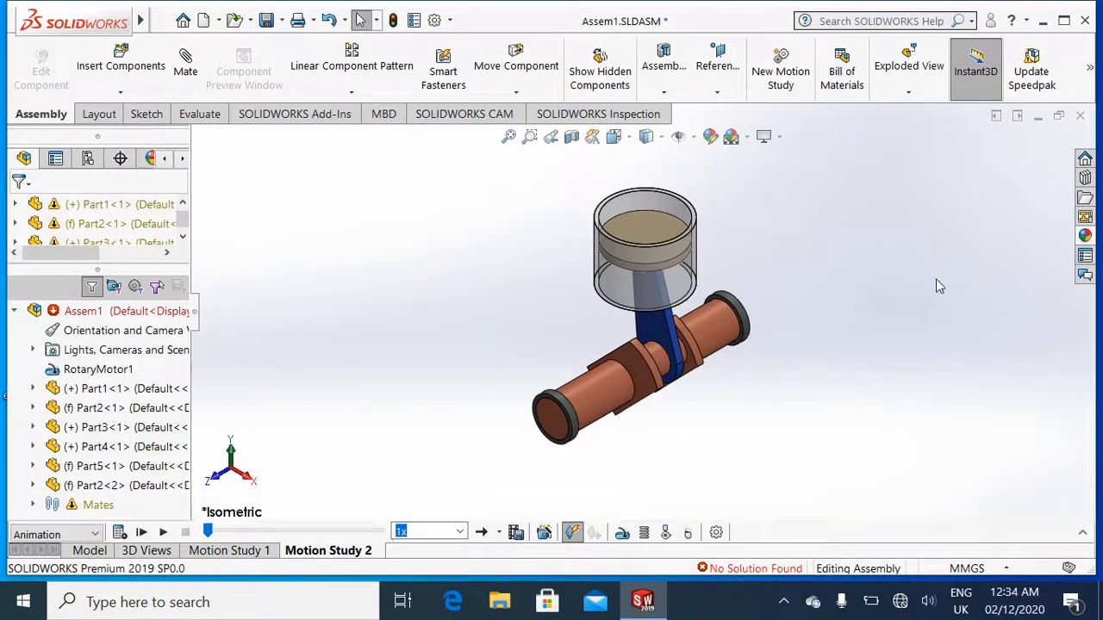
# Apply the Plain White scene and play the motor-driven animation of the crankshaft and piston.
pyautogui.click(750, 140)
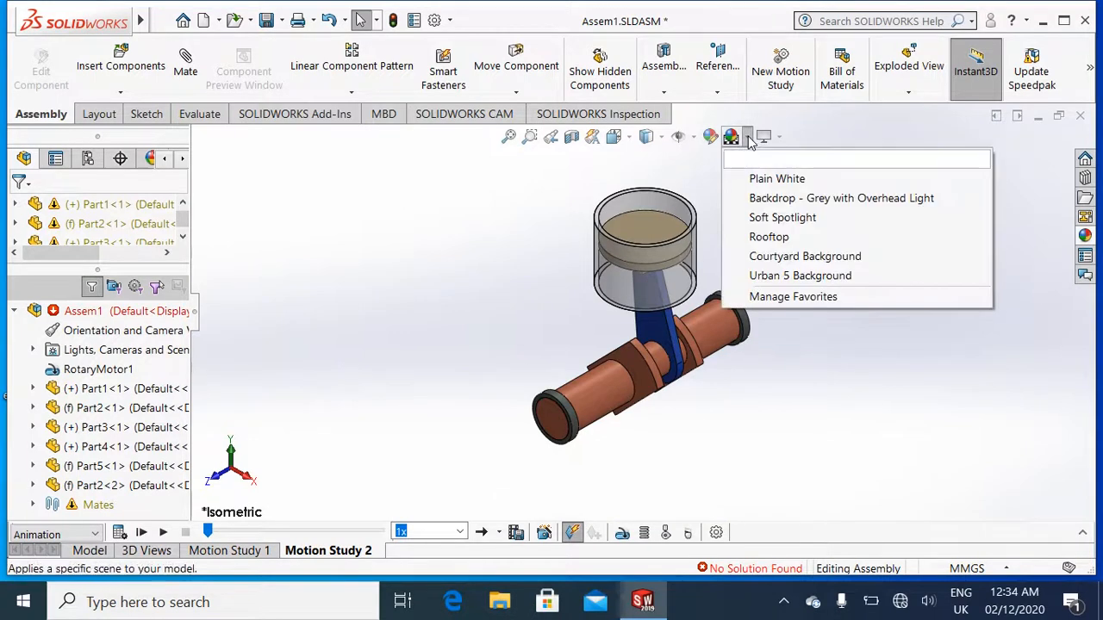
pyautogui.click(775, 177)
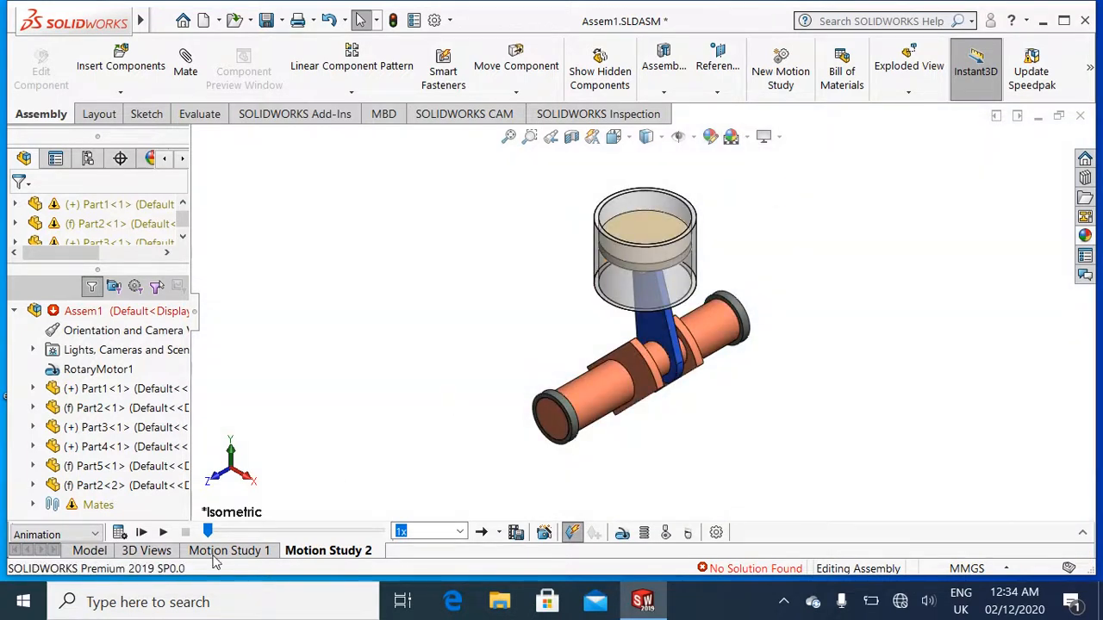
pyautogui.click(163, 533)
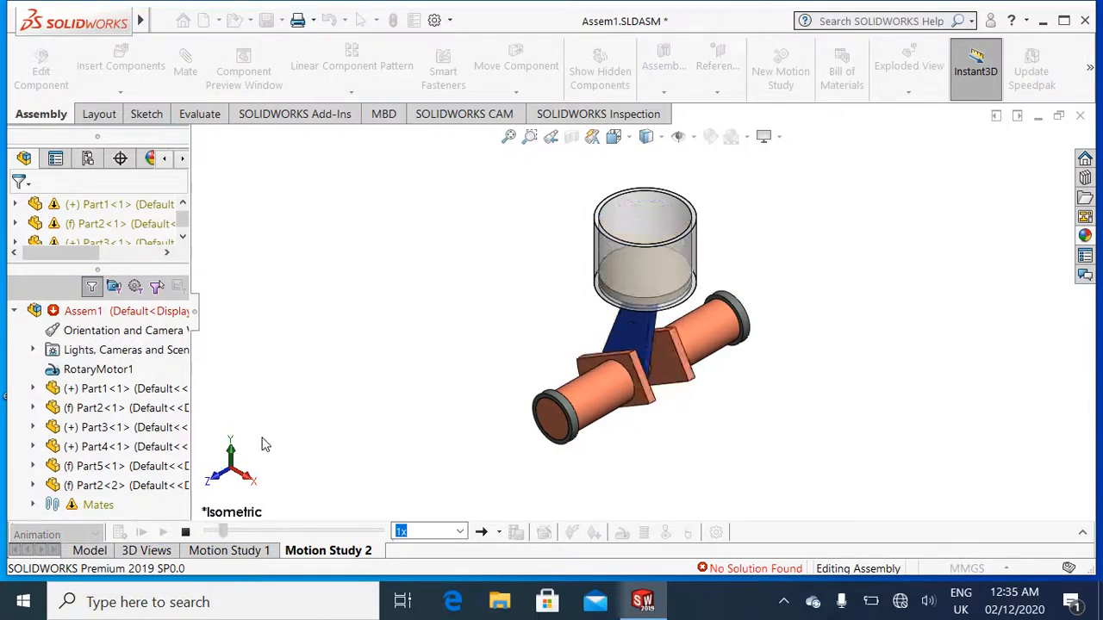